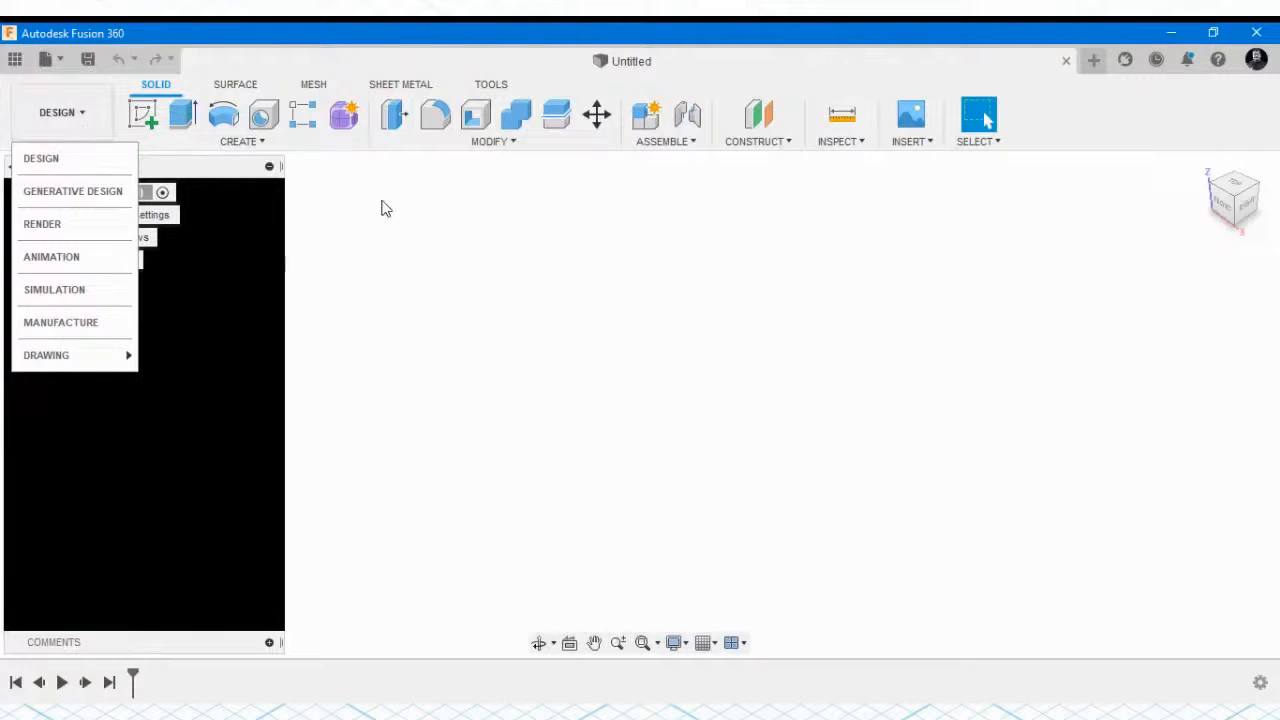
# Start a new form in the untitled design to enter T-spline modelling
pyautogui.click(375, 210)
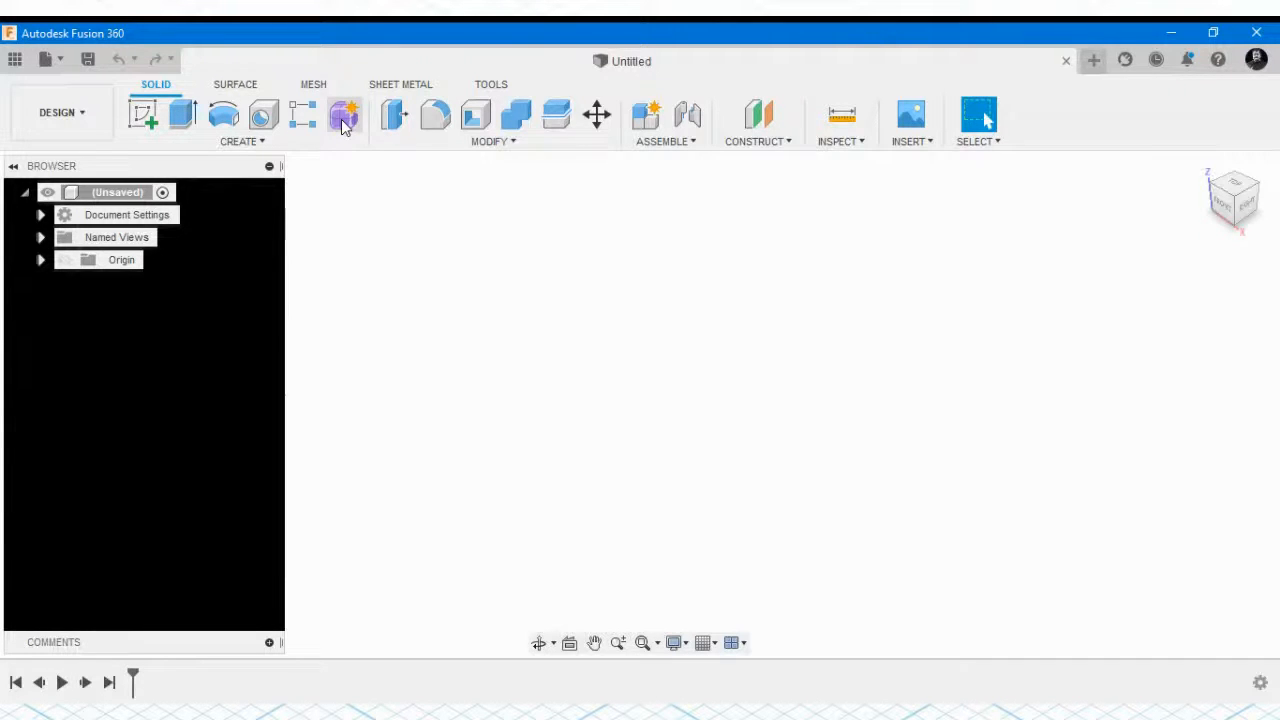
pyautogui.click(343, 118)
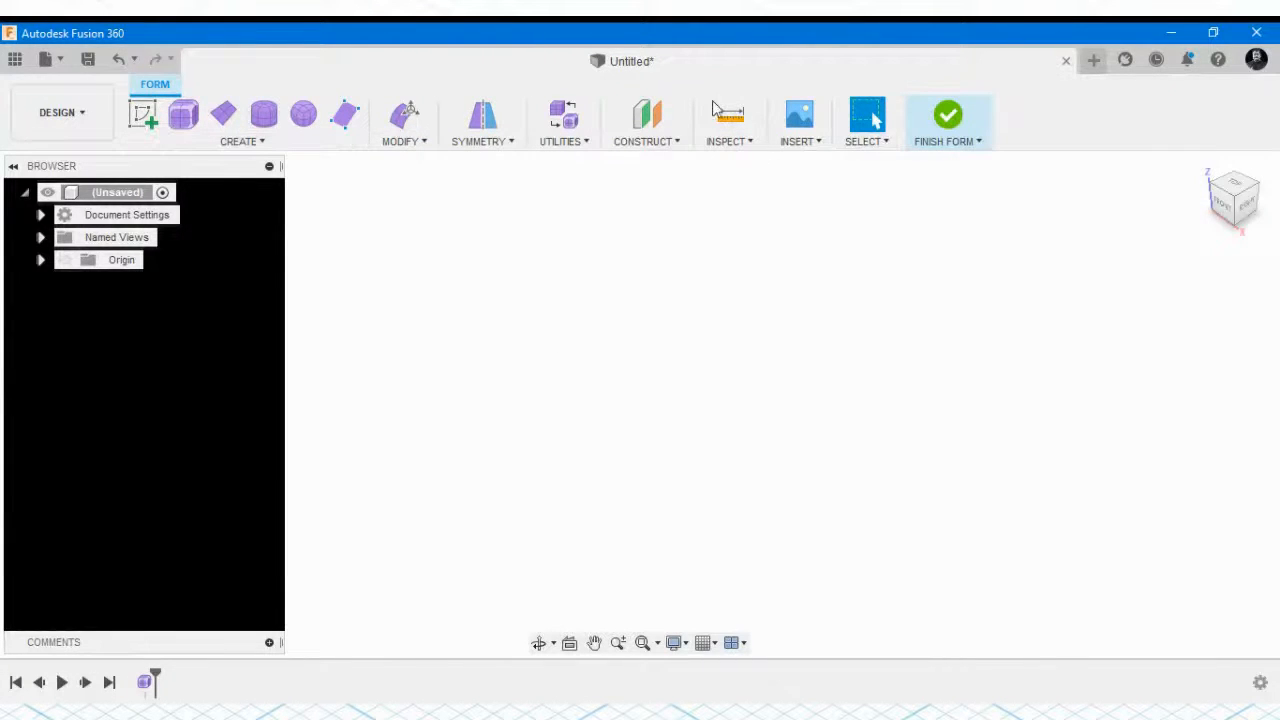
pyautogui.click(285, 146)
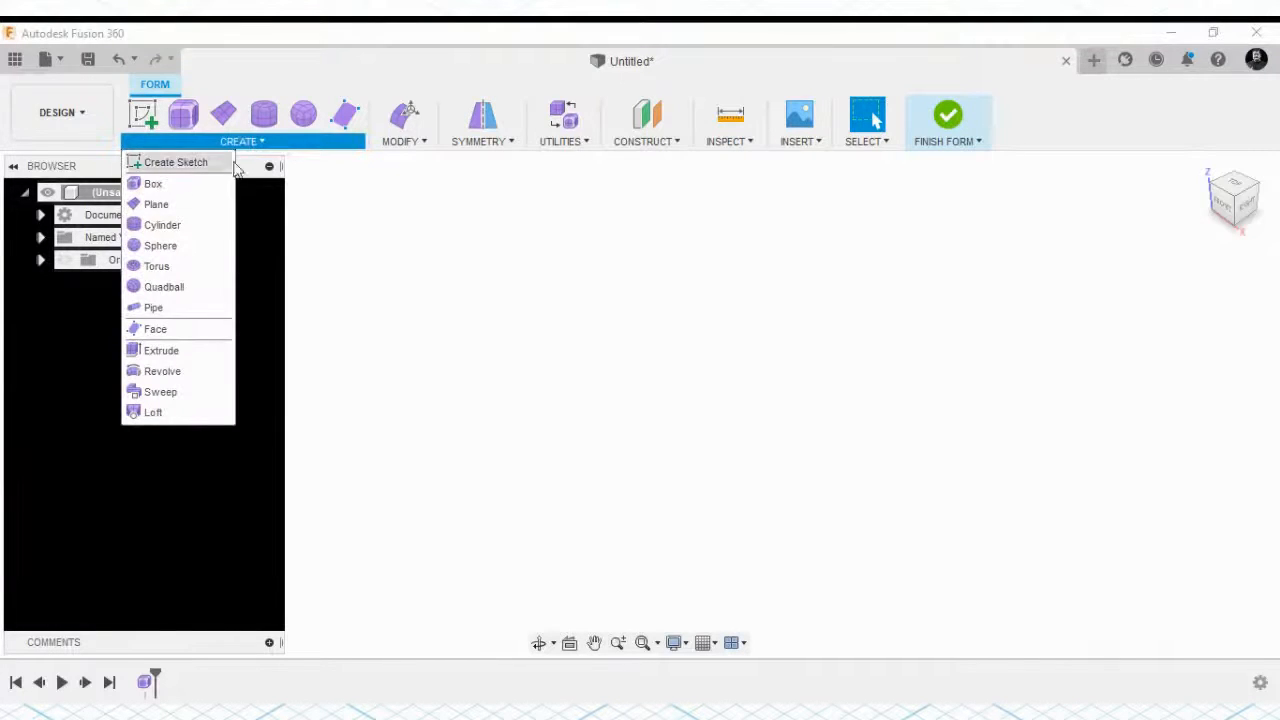
pyautogui.click(346, 146)
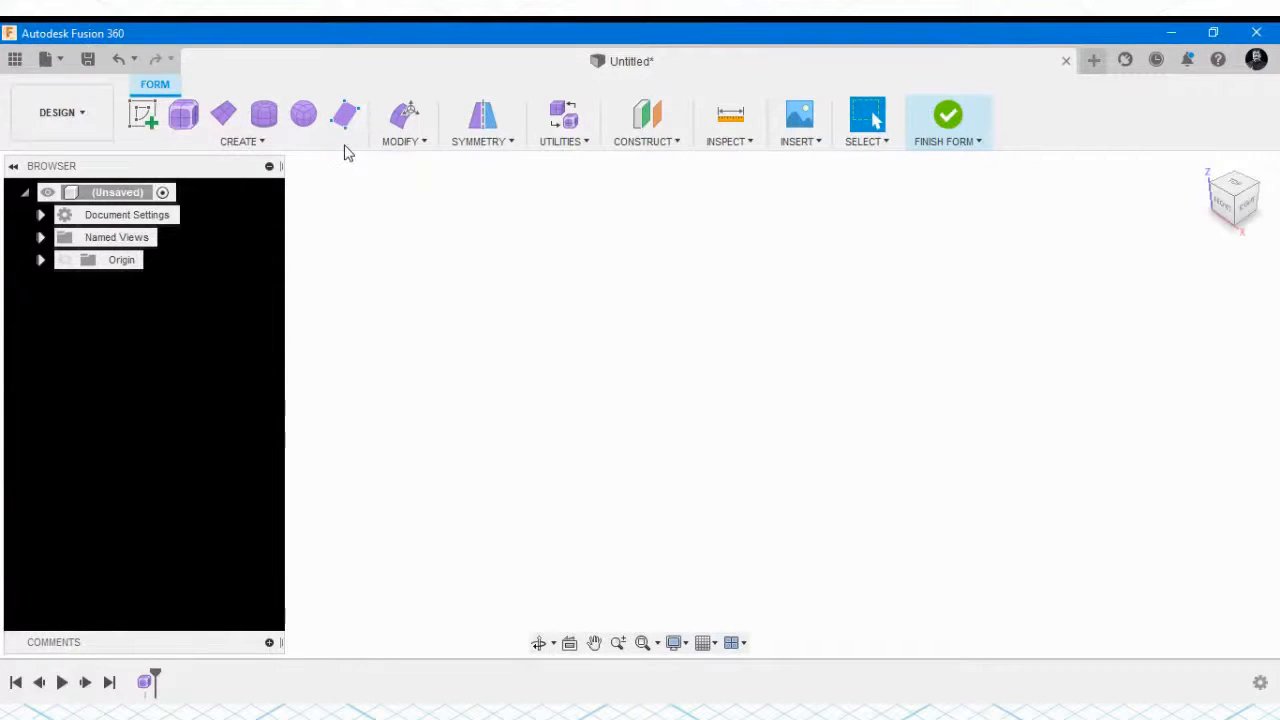
pyautogui.click(334, 143)
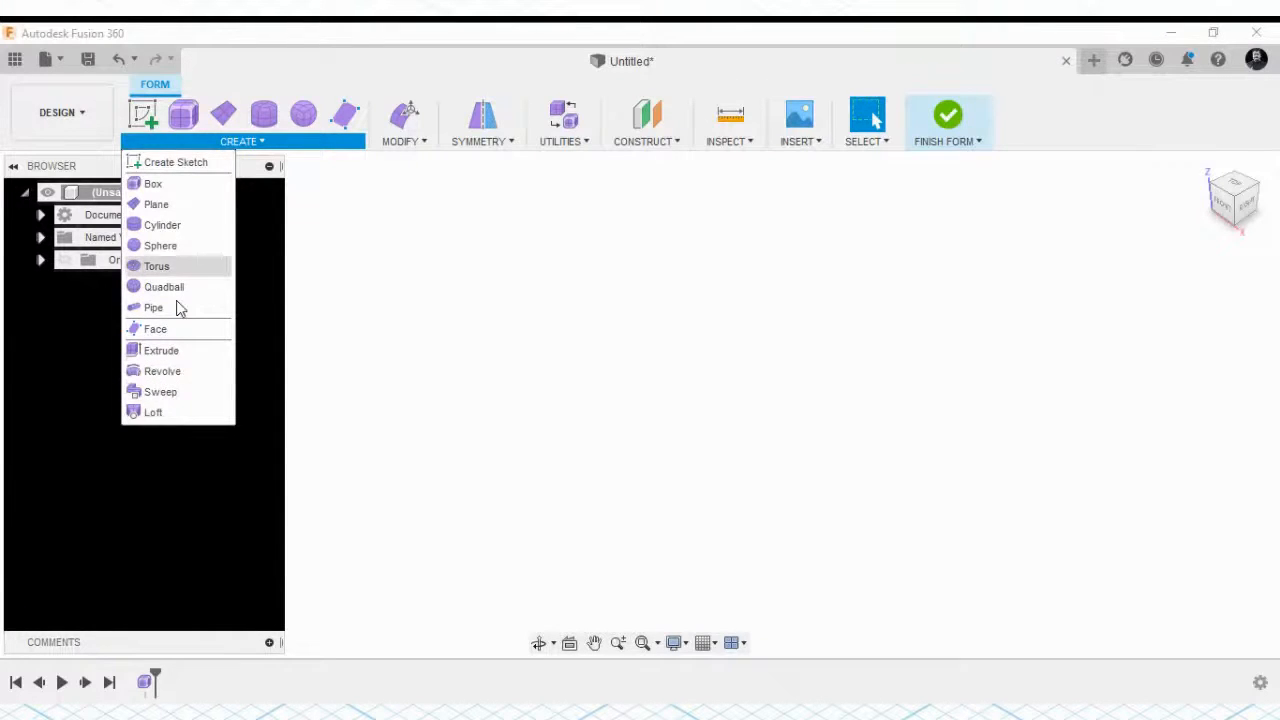
pyautogui.click(264, 145)
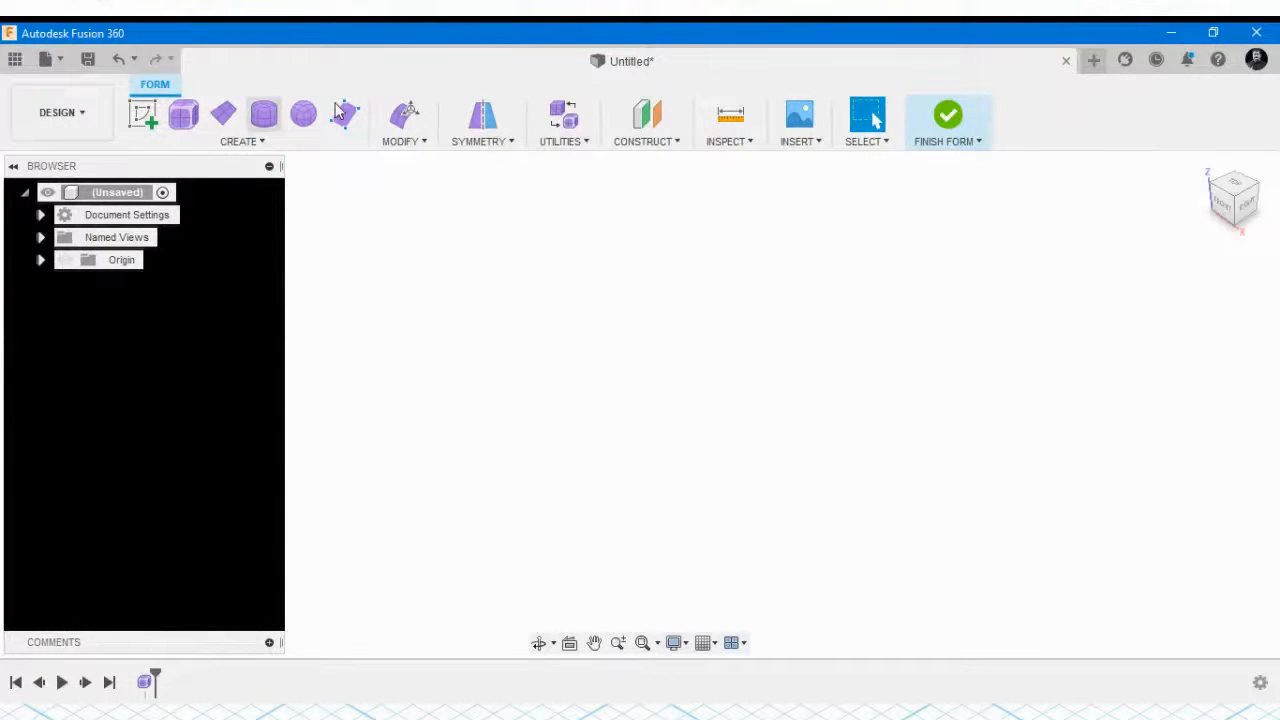
# Create a one-sided form box on the horizontal plane, centred on the origin, about 139 mm long, 155 mm wide and 69 mm high
pyautogui.click(183, 115)
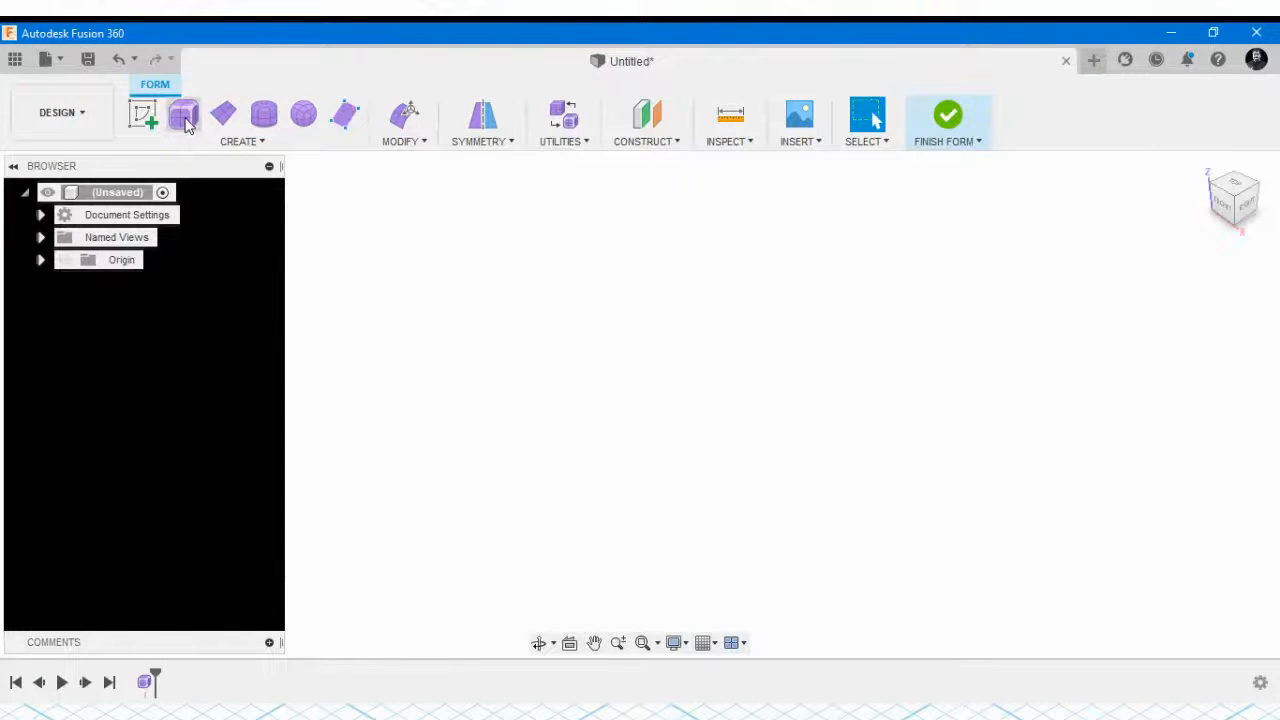
pyautogui.click(740, 410)
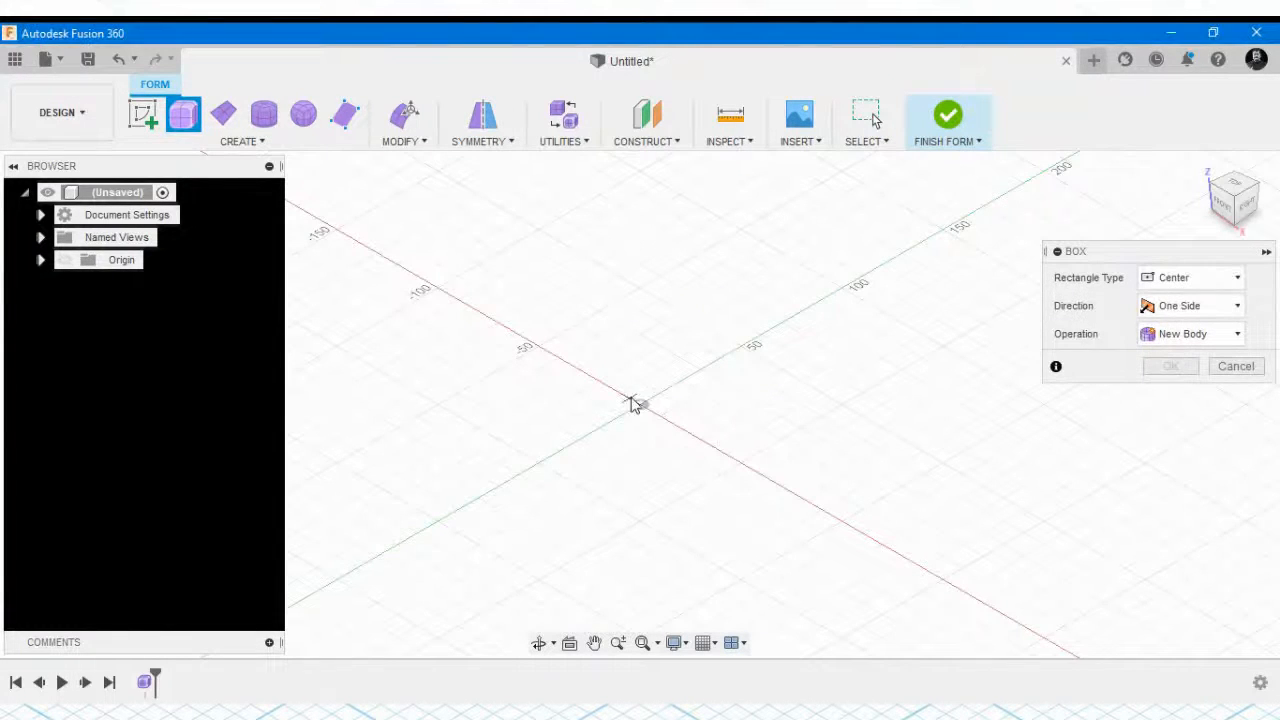
pyautogui.click(640, 408)
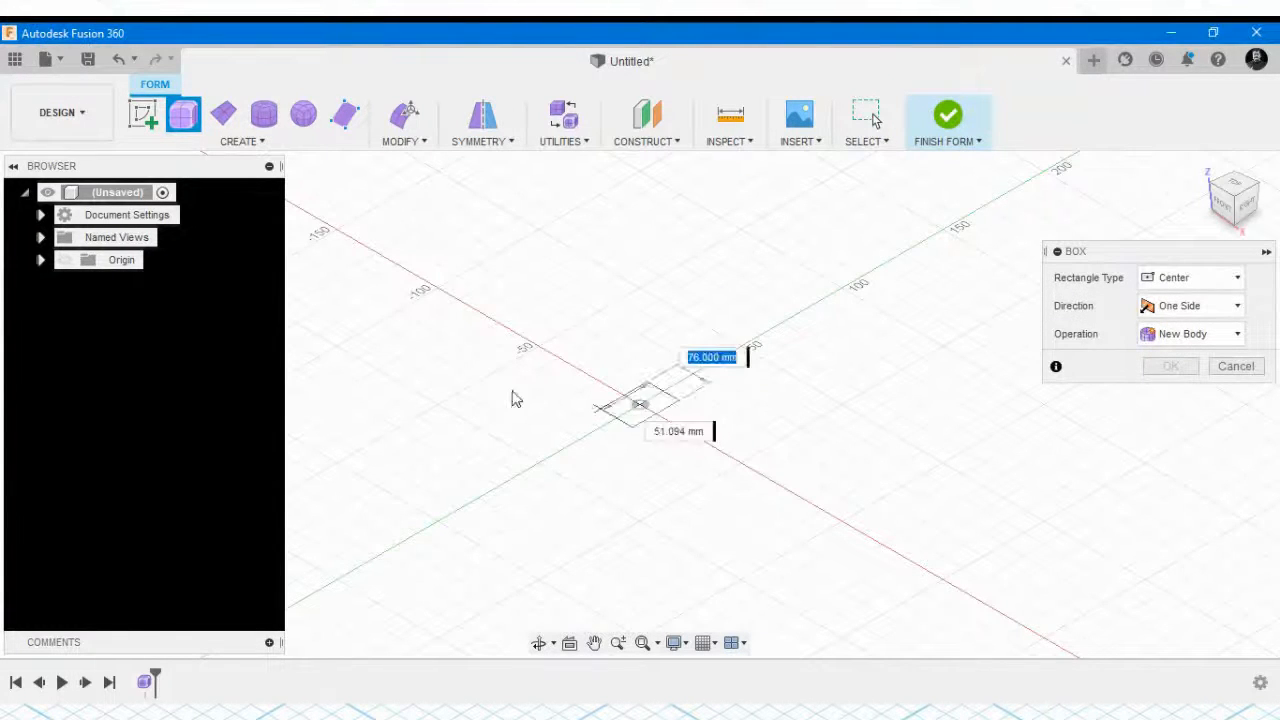
pyautogui.click(340, 416)
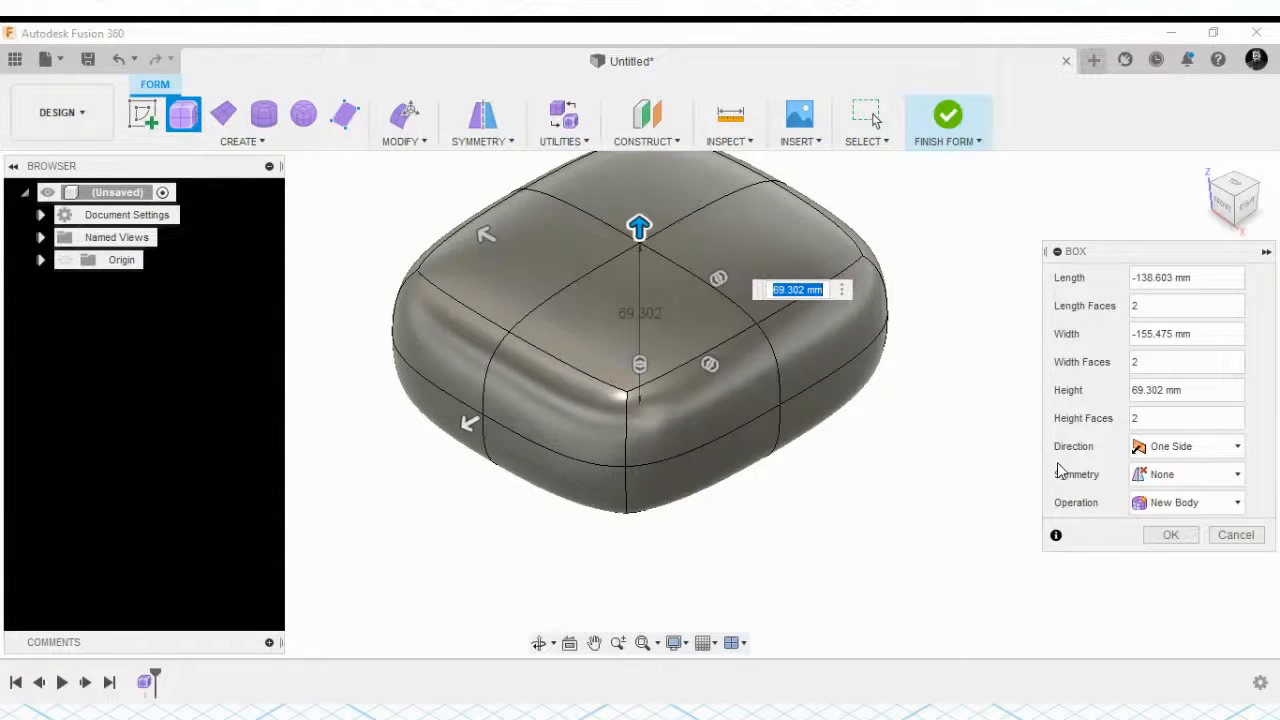
# Set the form box's length to -130 mm
pyautogui.moveTo(1192, 277); pyautogui.dragTo(1084, 282)
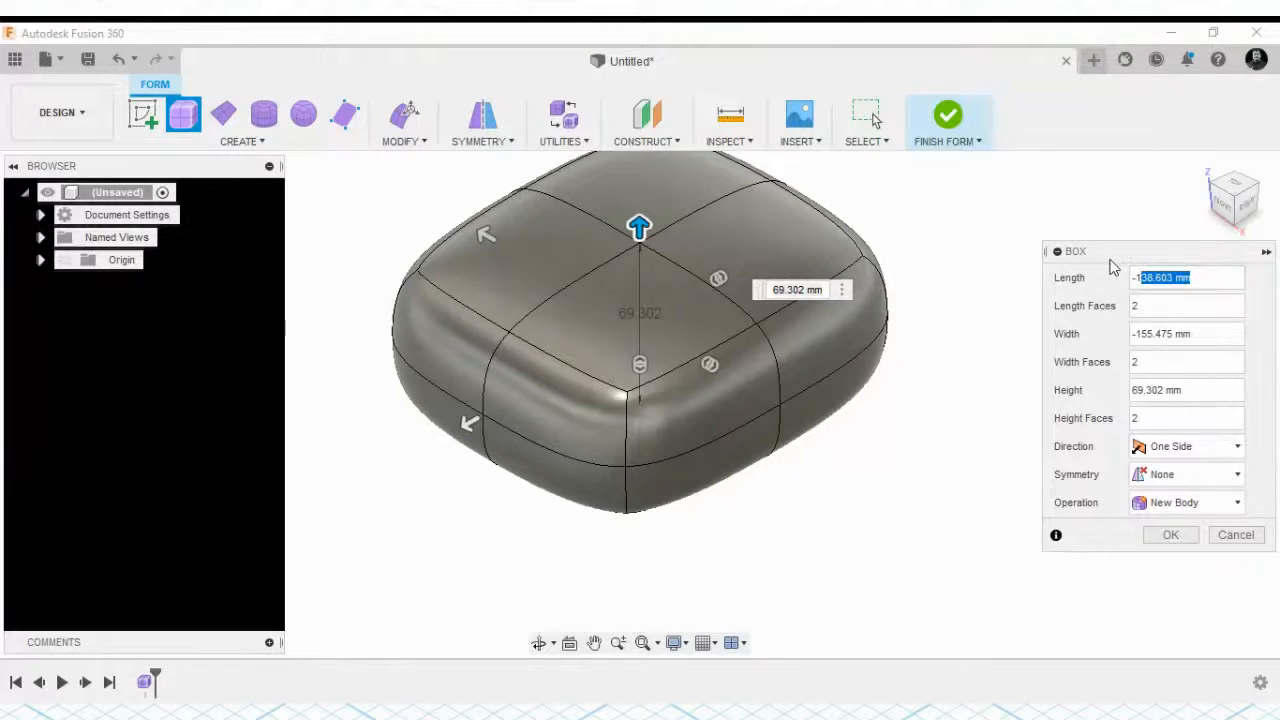
pyautogui.doubleClick(1199, 278)
pyautogui.write('-130')
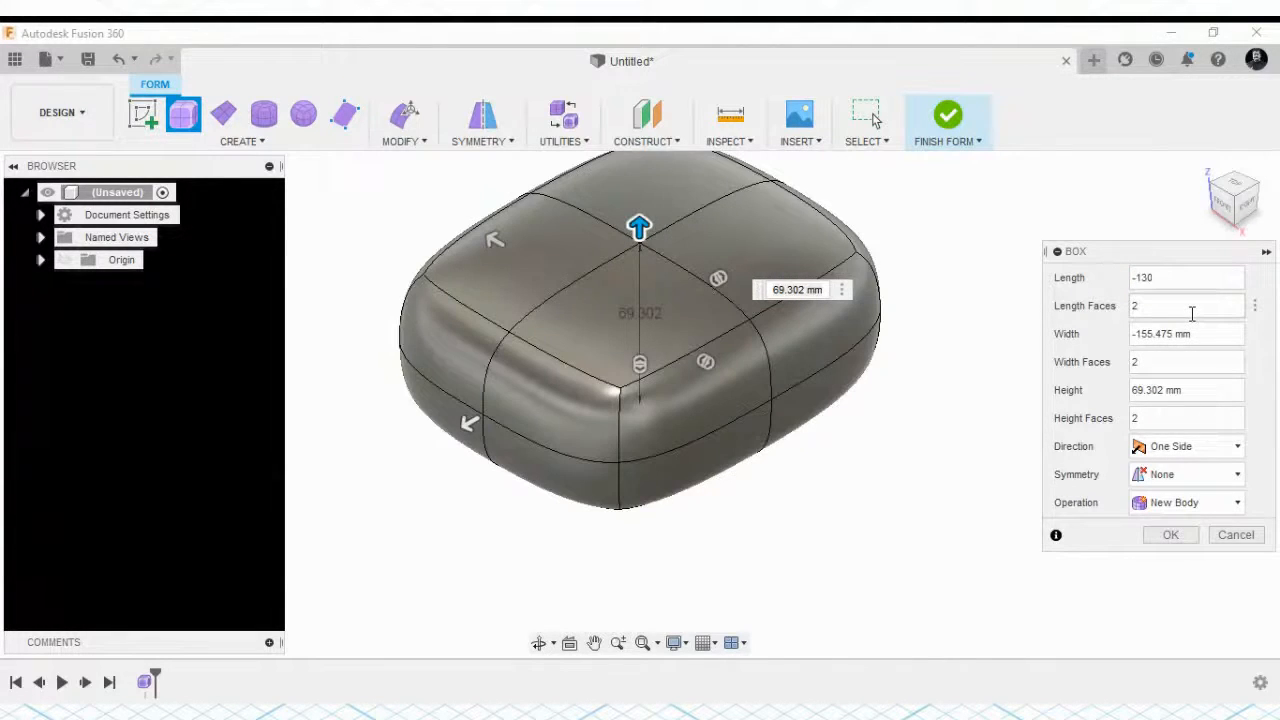
# Try 5 and 10 length faces on the form box, returning to 2 faces after each trial
pyautogui.click(1177, 303)
pyautogui.doubleClick(1141, 305)
pyautogui.write('5')
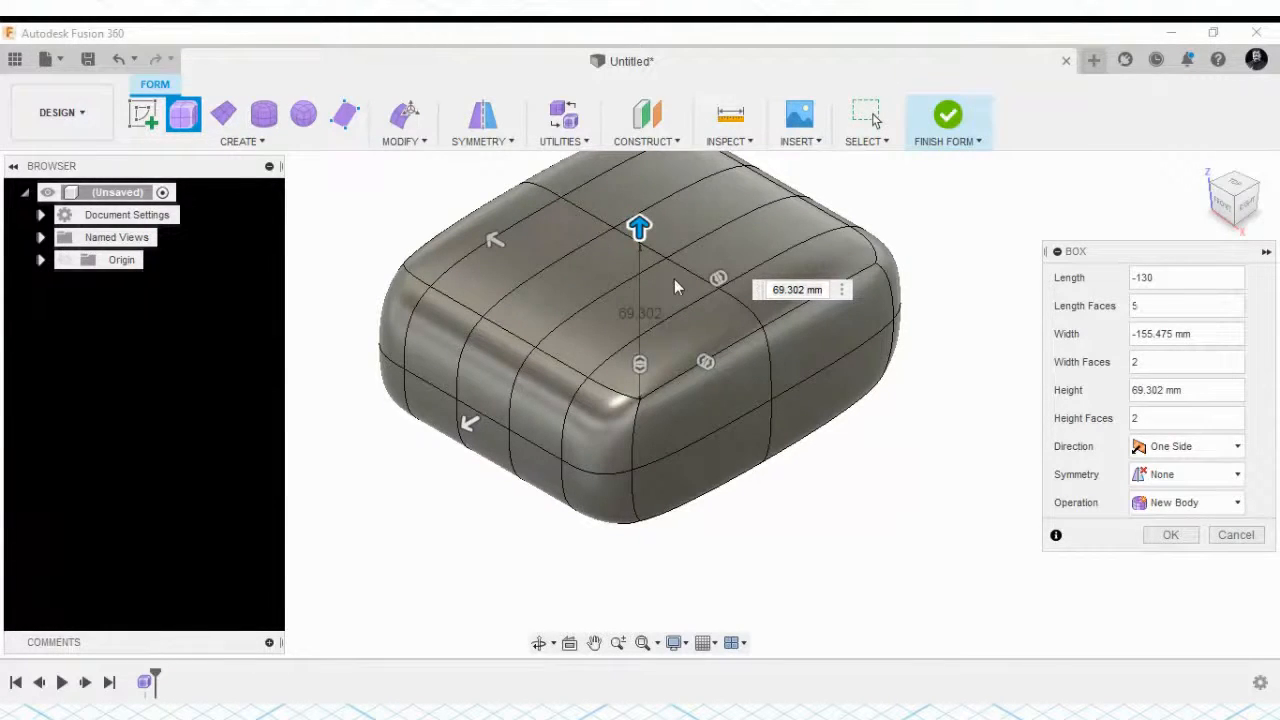
pyautogui.press('BackSpace')
pyautogui.write('2')
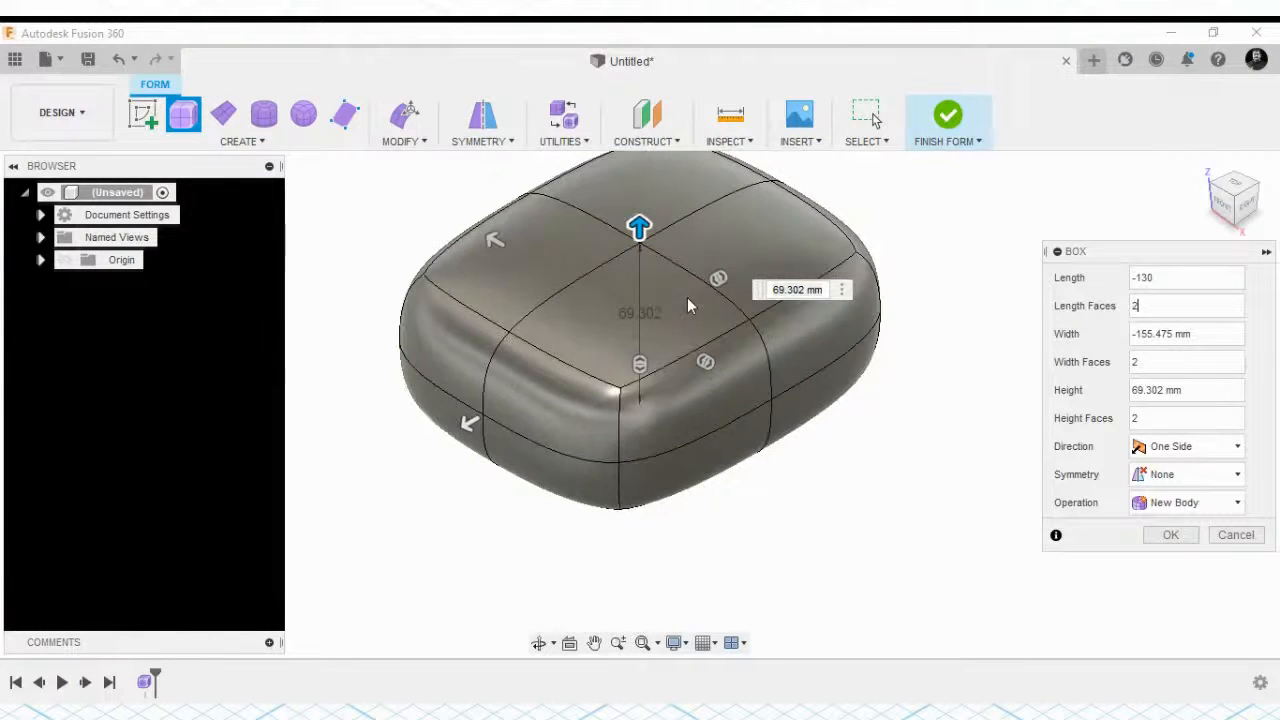
pyautogui.press('BackSpace')
pyautogui.write('10')
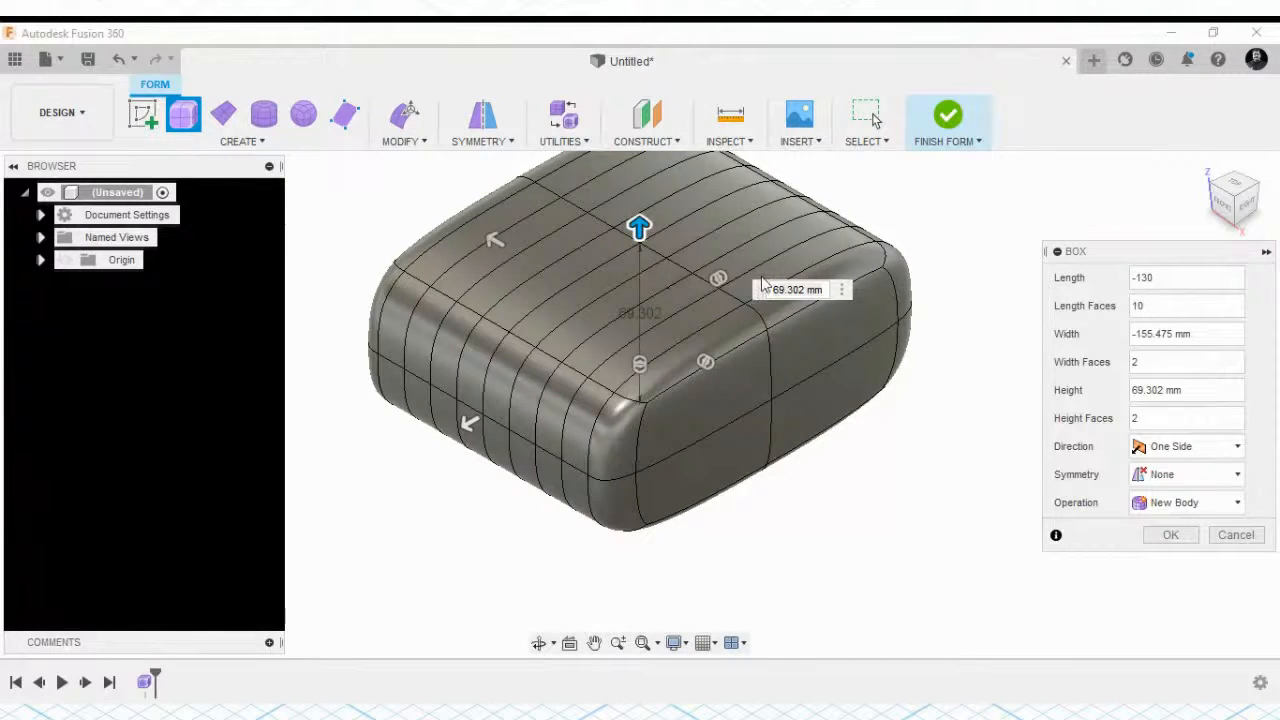
pyautogui.doubleClick(1136, 306)
pyautogui.write('2')
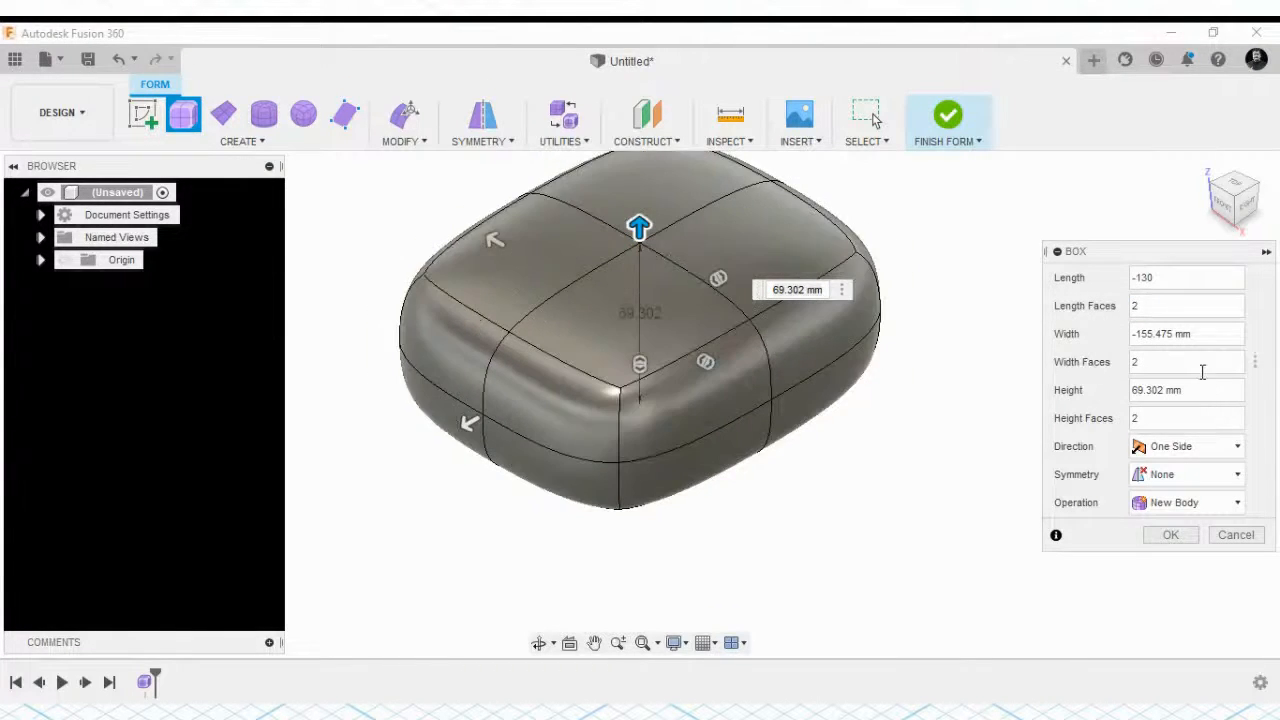
# Set the form box's length faces to 3 and its width to -150 mm
pyautogui.click(1150, 316)
pyautogui.write('3')
pyautogui.press('BackSpace')
pyautogui.press('BackSpace')
pyautogui.write('3')
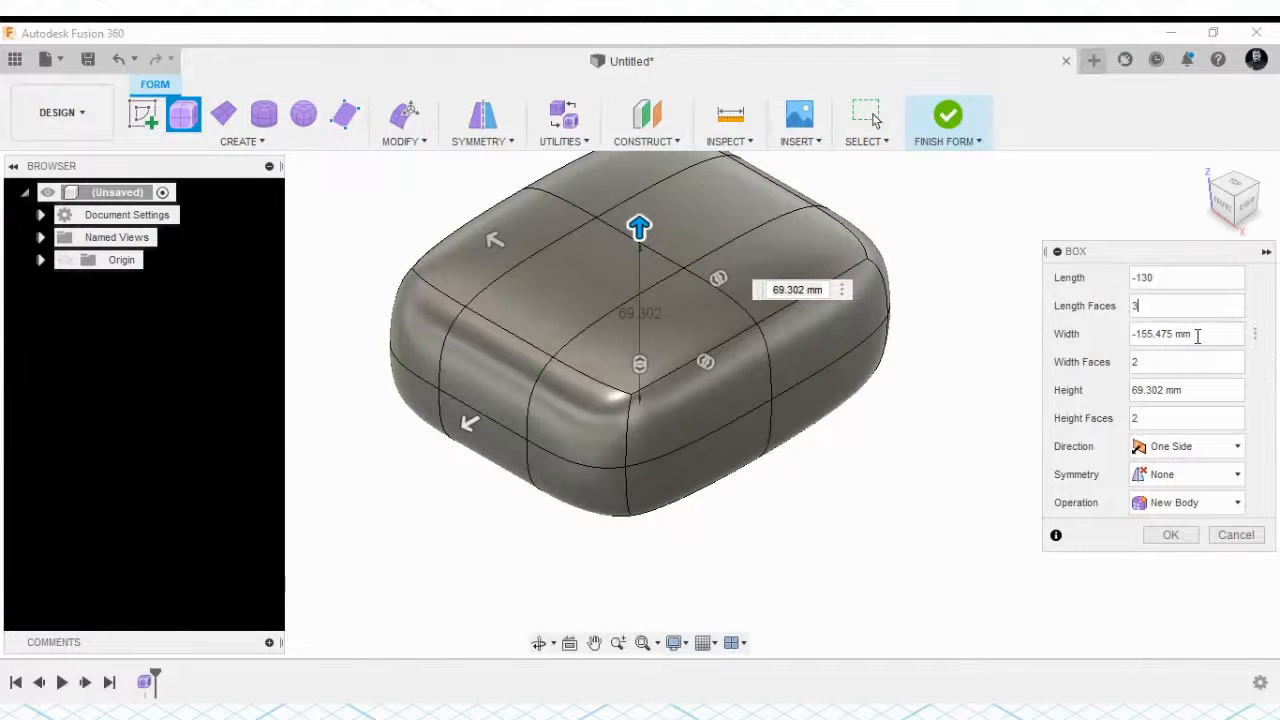
pyautogui.moveTo(1200, 334); pyautogui.dragTo(1136, 333)
pyautogui.write('-150')
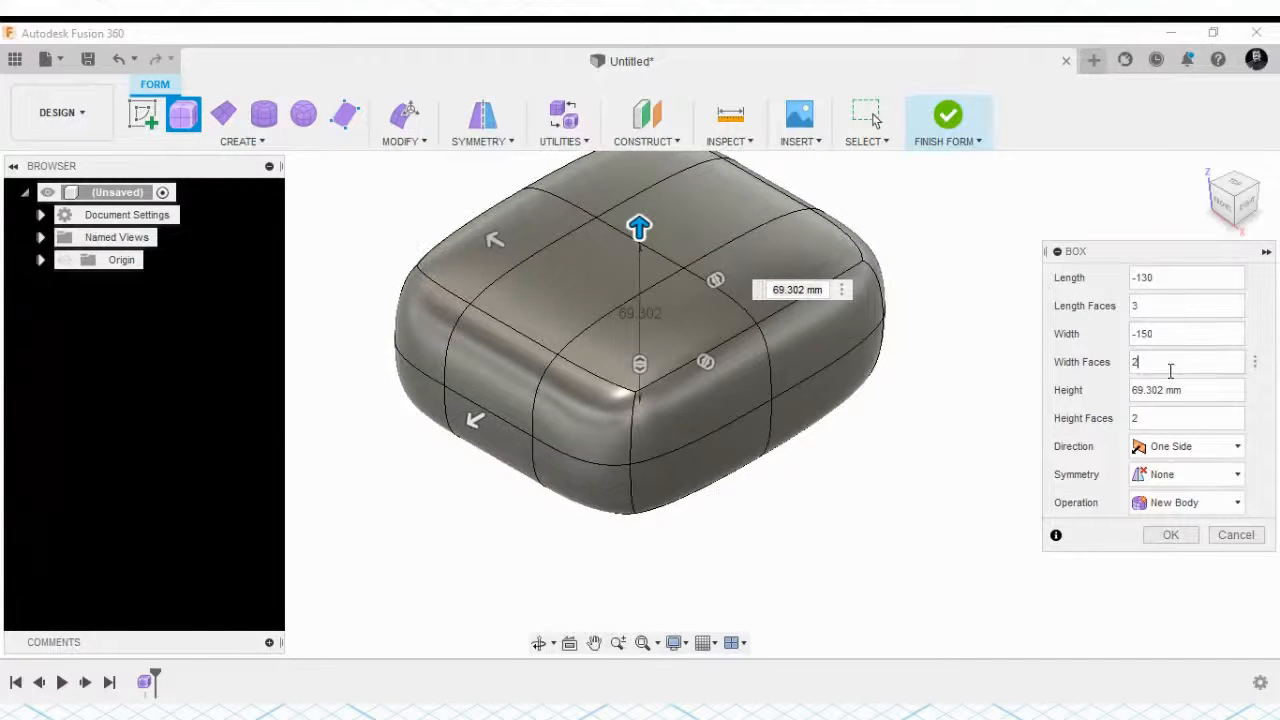
# Set the form box's width faces to 2 and its height to 70 mm
pyautogui.moveTo(1168, 364); pyautogui.dragTo(1132, 362)
pyautogui.write('2')
pyautogui.moveTo(1196, 391); pyautogui.dragTo(1108, 398)
pyautogui.write('70')
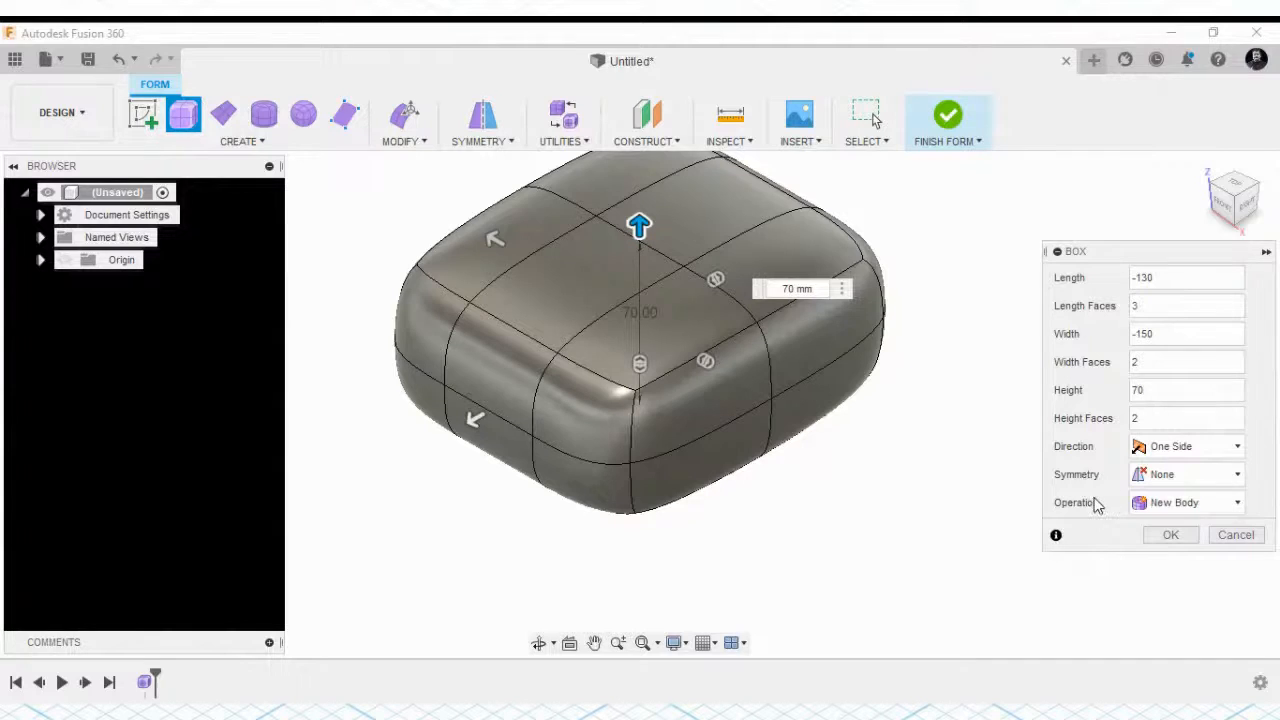
# Choose New Body as the operation and create the form box
pyautogui.click(1136, 503)
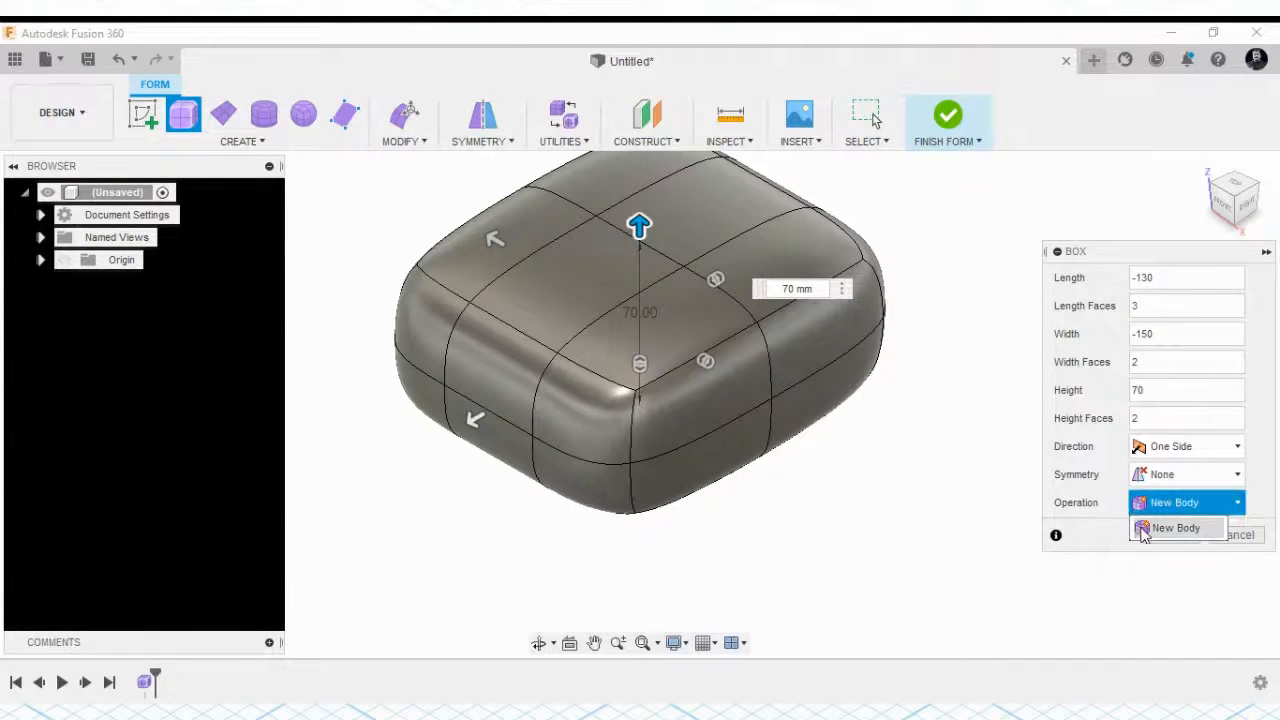
pyautogui.click(1140, 527)
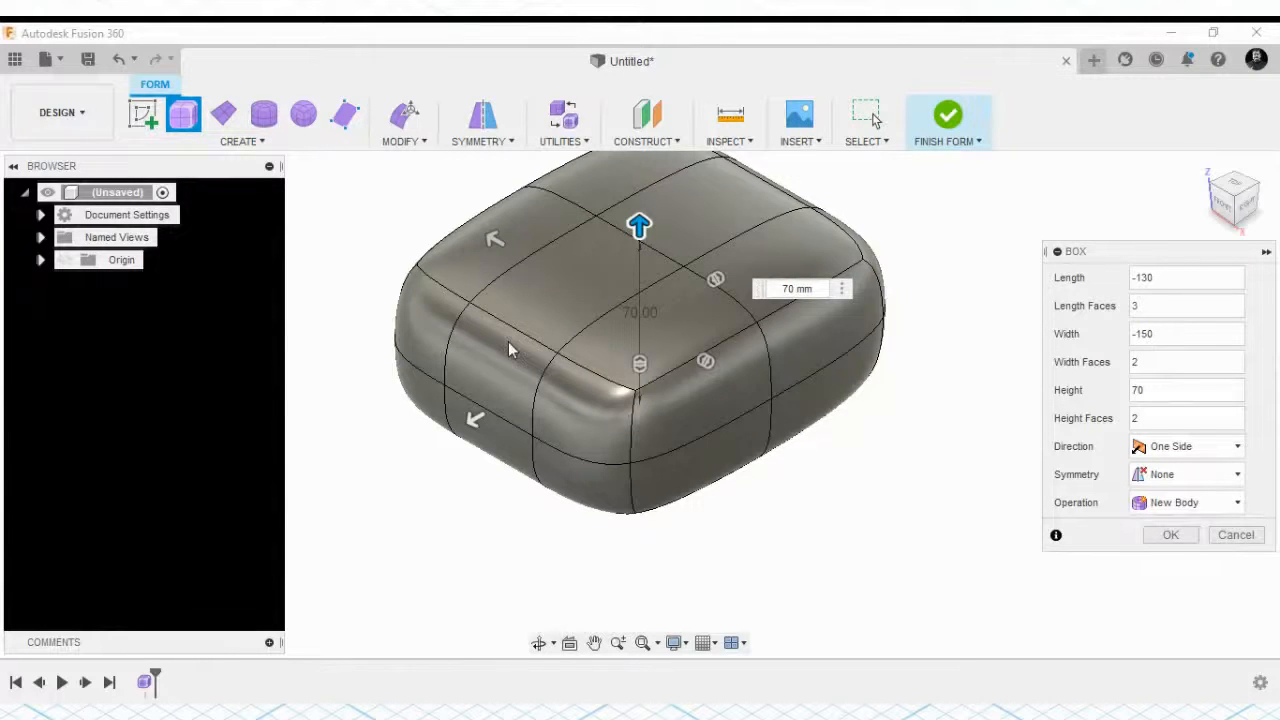
pyautogui.click(1139, 510)
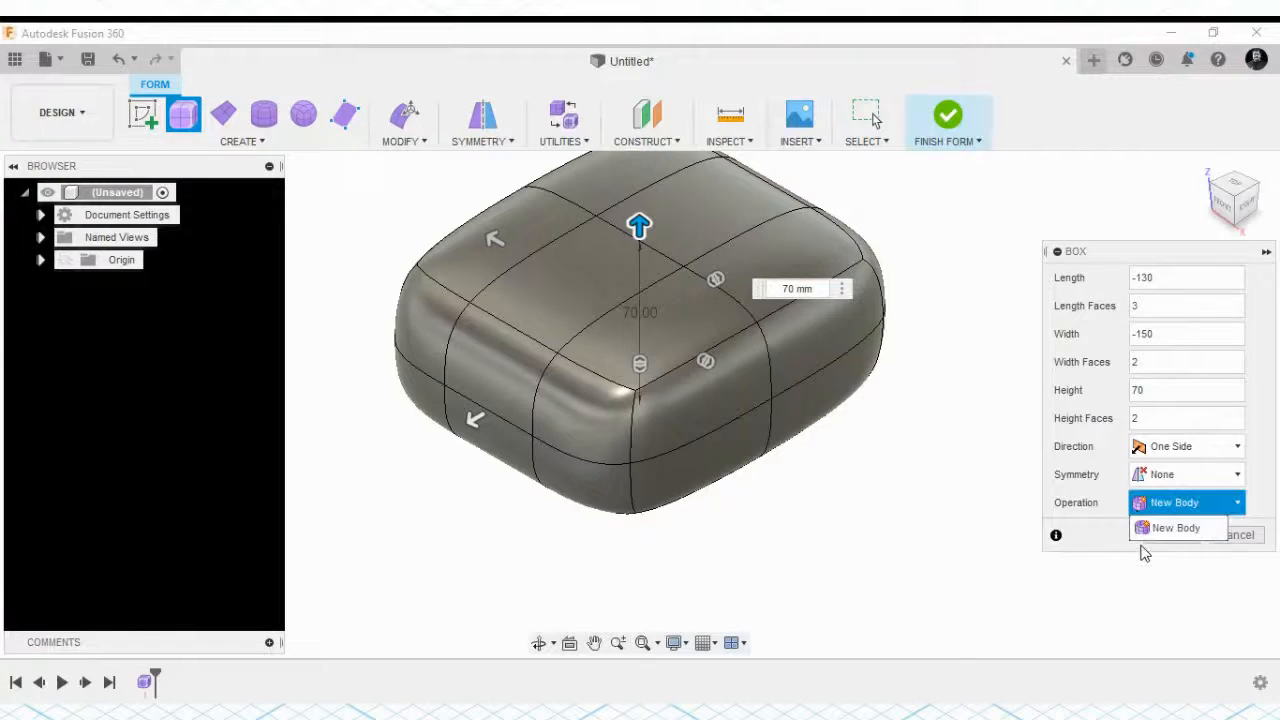
pyautogui.click(1165, 529)
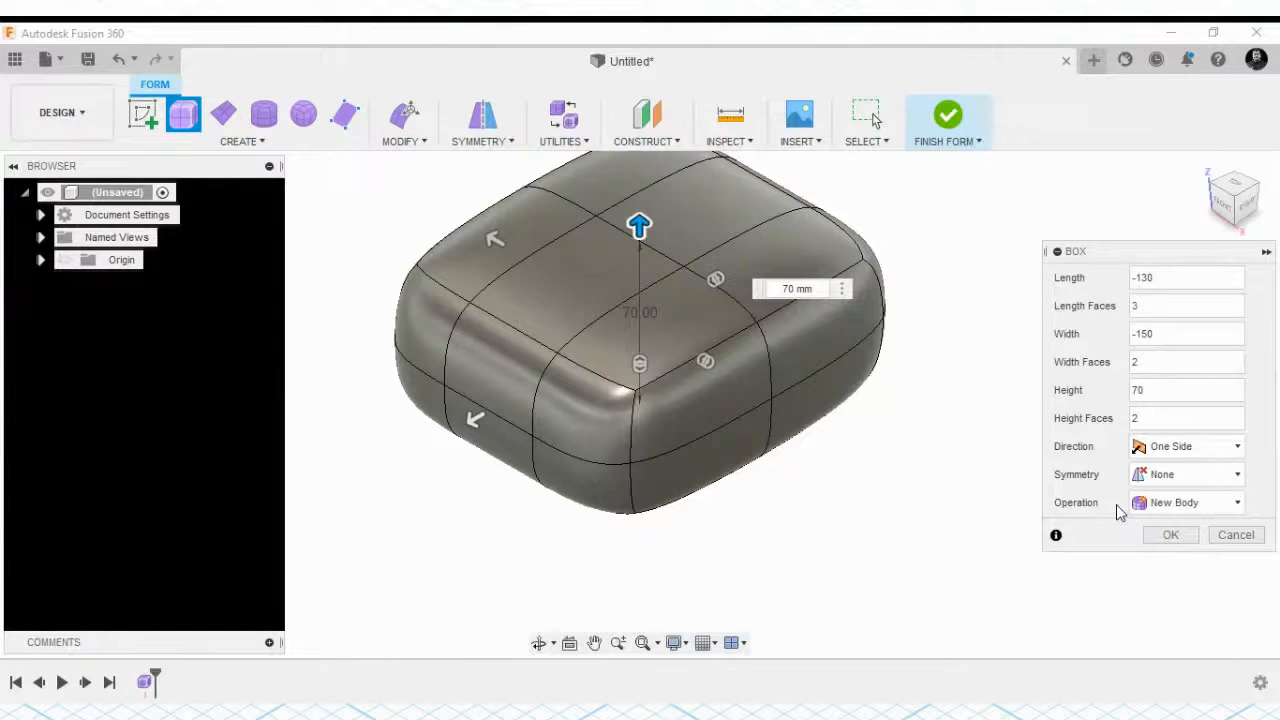
pyautogui.click(1130, 507)
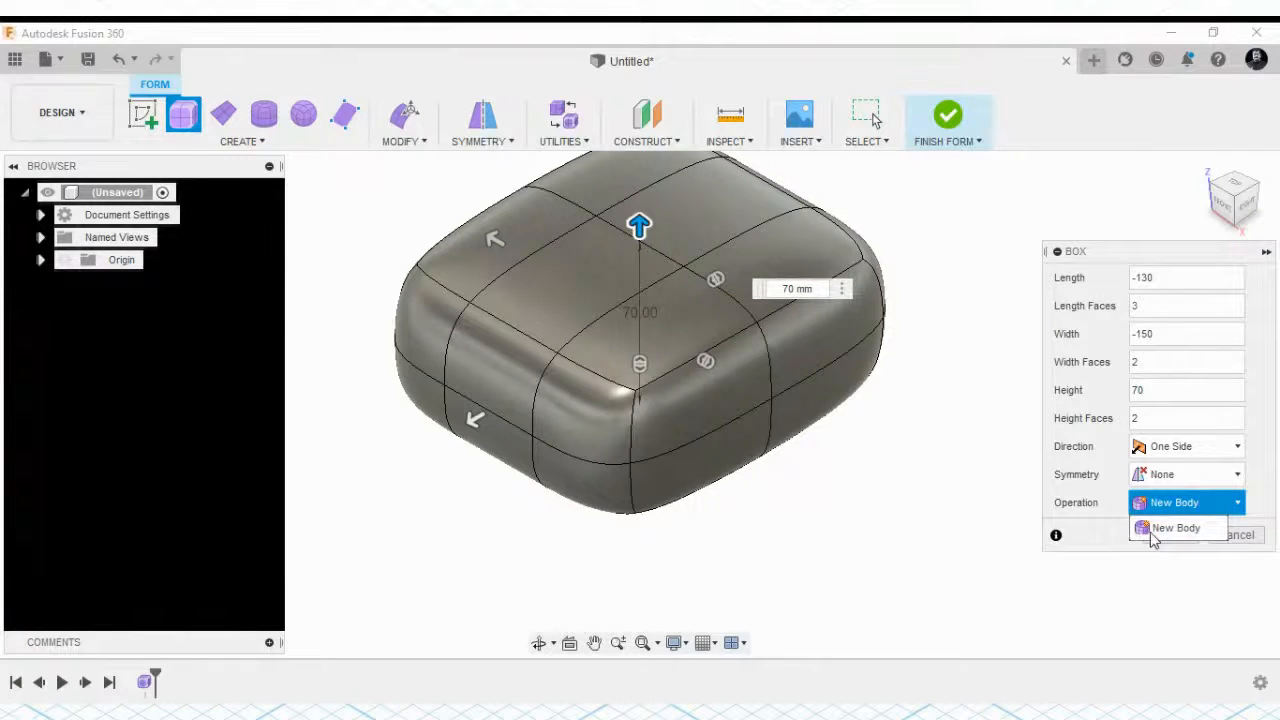
pyautogui.click(1150, 529)
pyautogui.click(1160, 535)
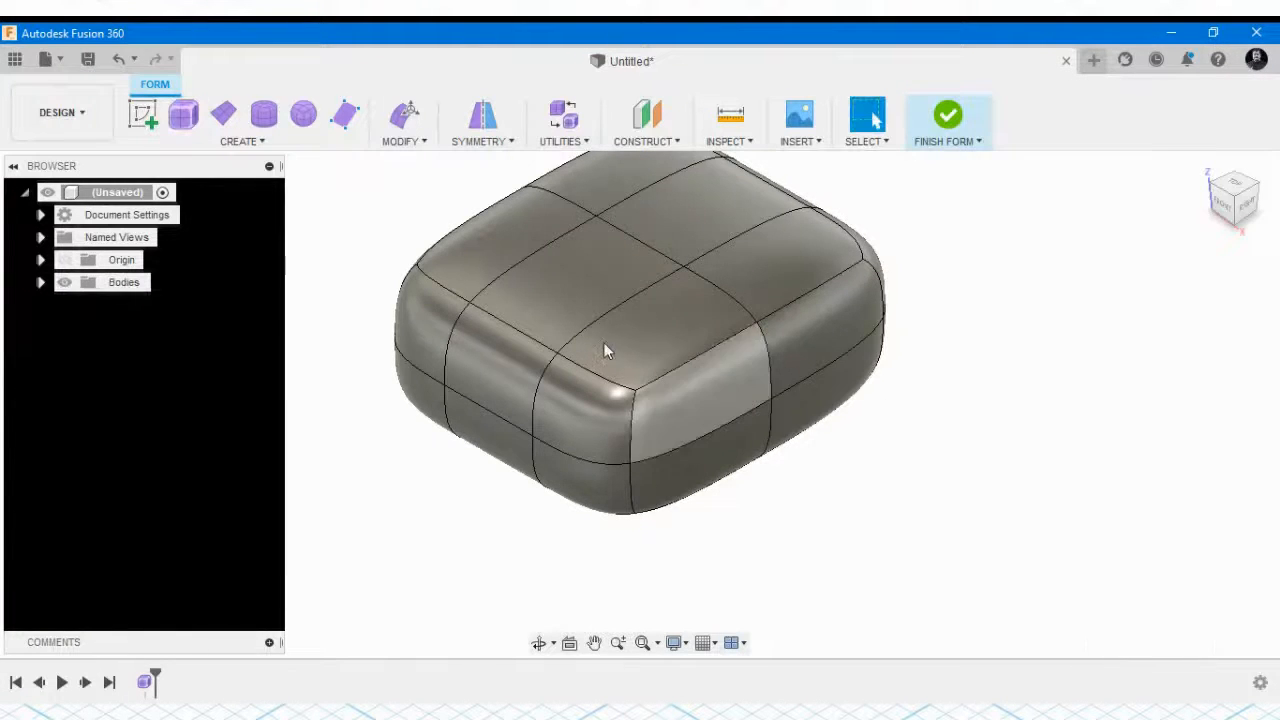
# Fit the box in view and examine its top by selecting a face, an edge and a vertex in turn
pyautogui.press('F6')
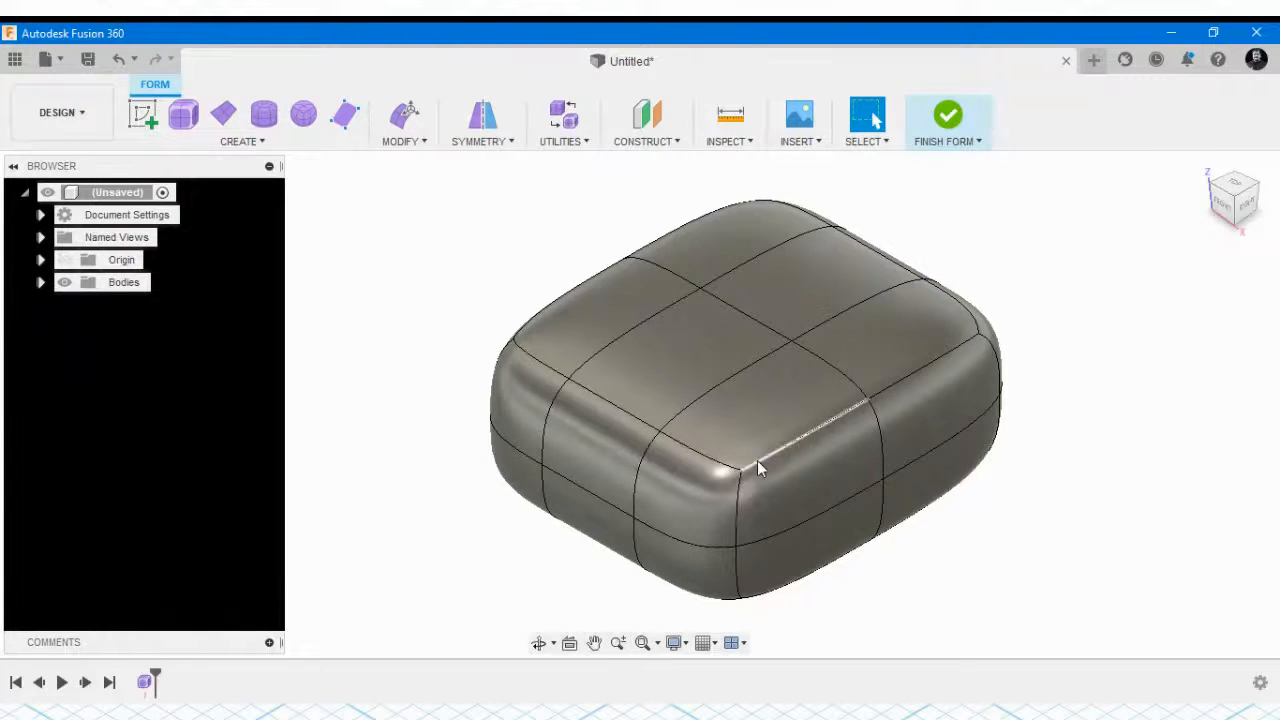
pyautogui.click(668, 373)
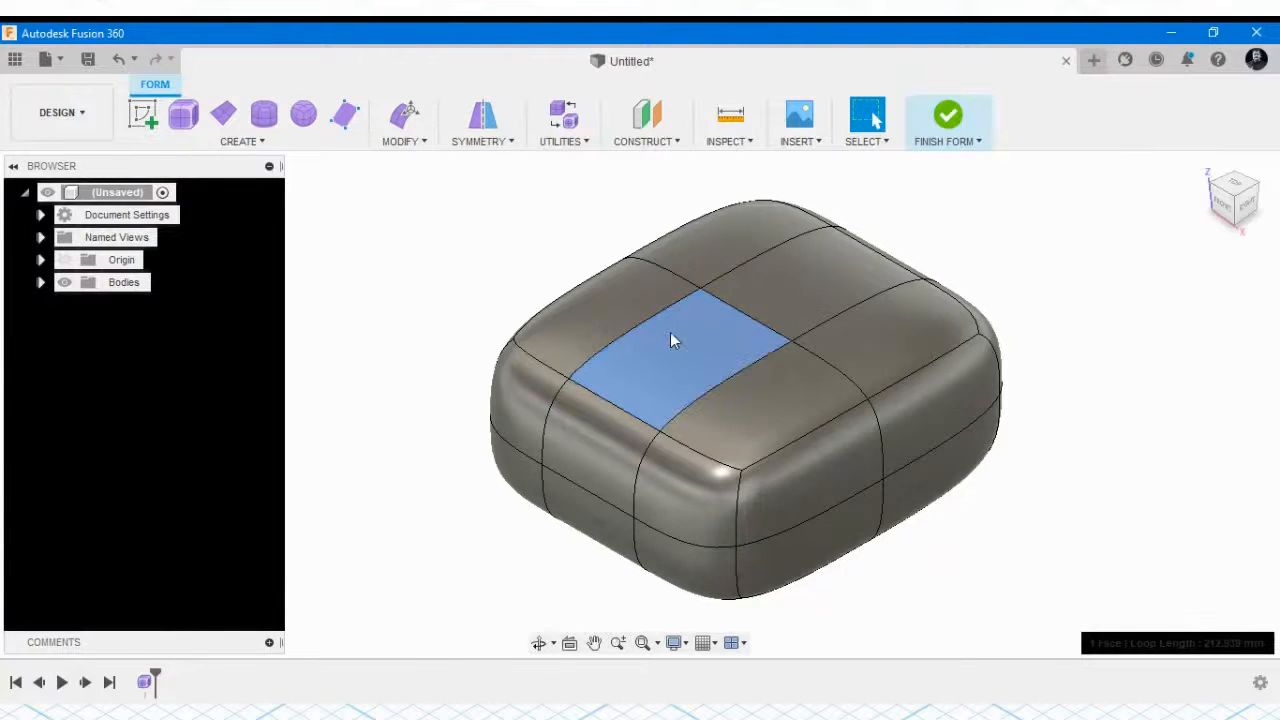
pyautogui.click(720, 388)
pyautogui.scroll(3, 732, 425)
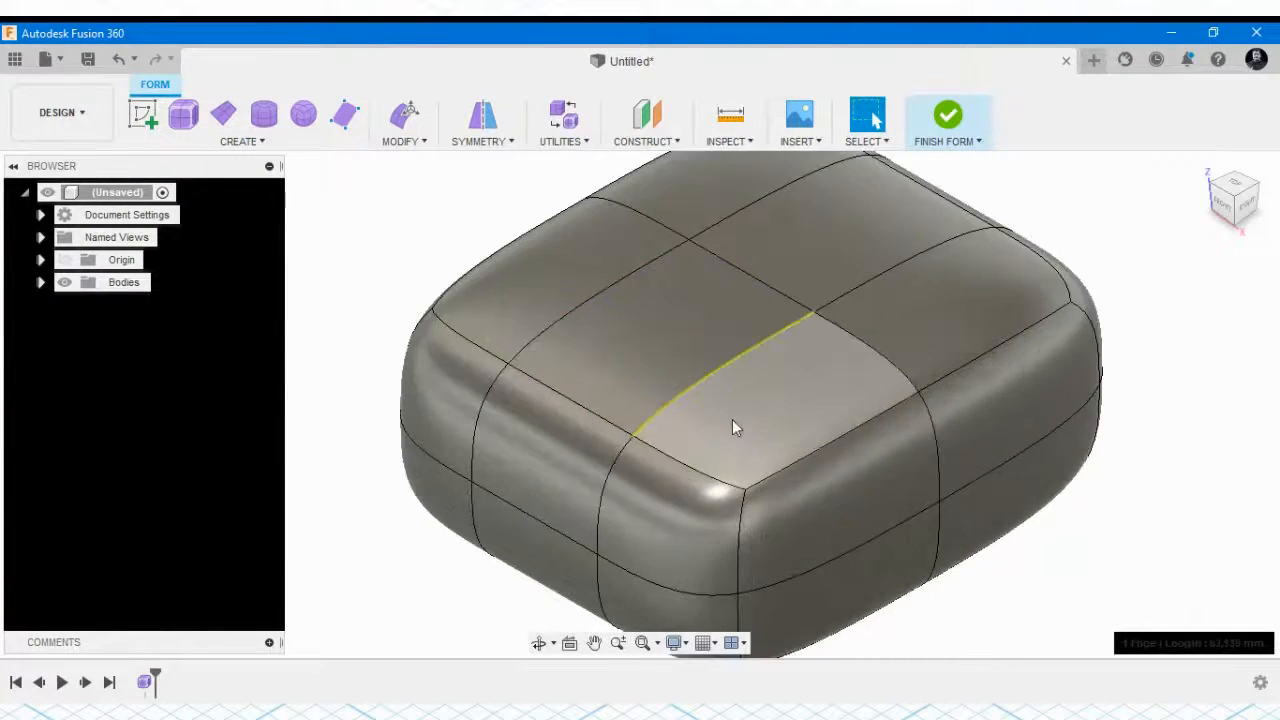
pyautogui.click(623, 452)
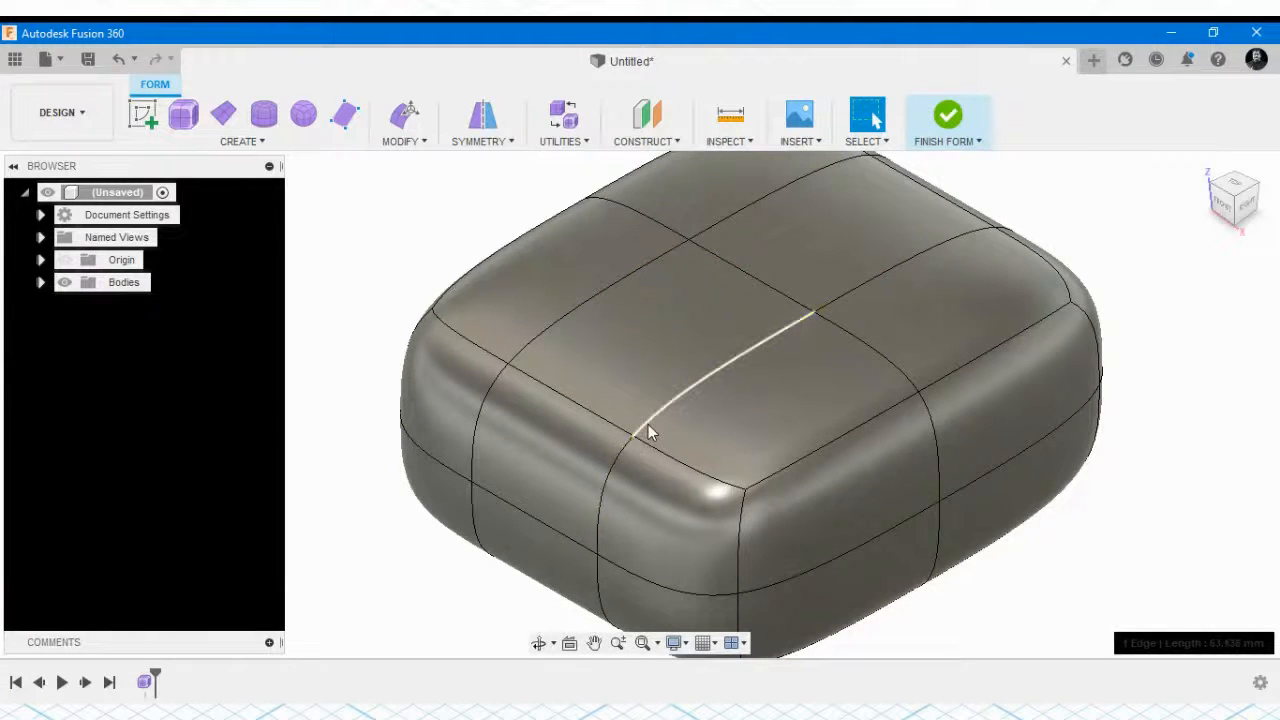
pyautogui.click(648, 431)
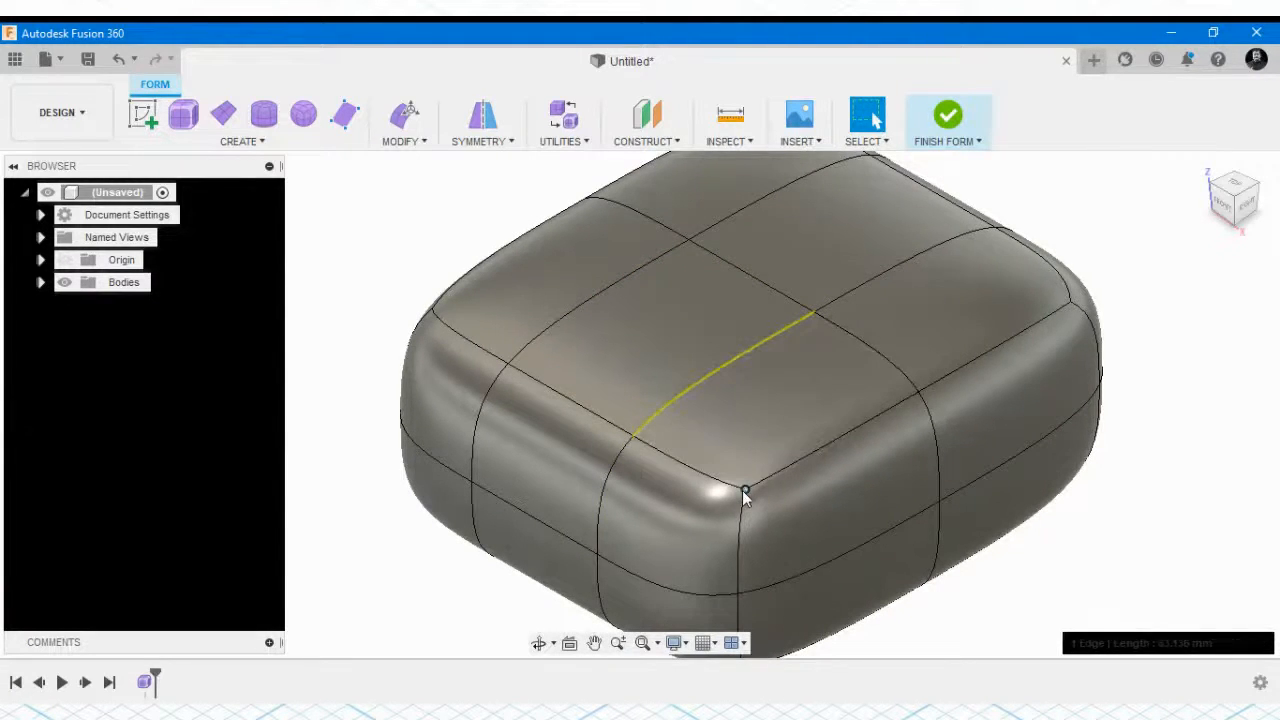
pyautogui.click(631, 433)
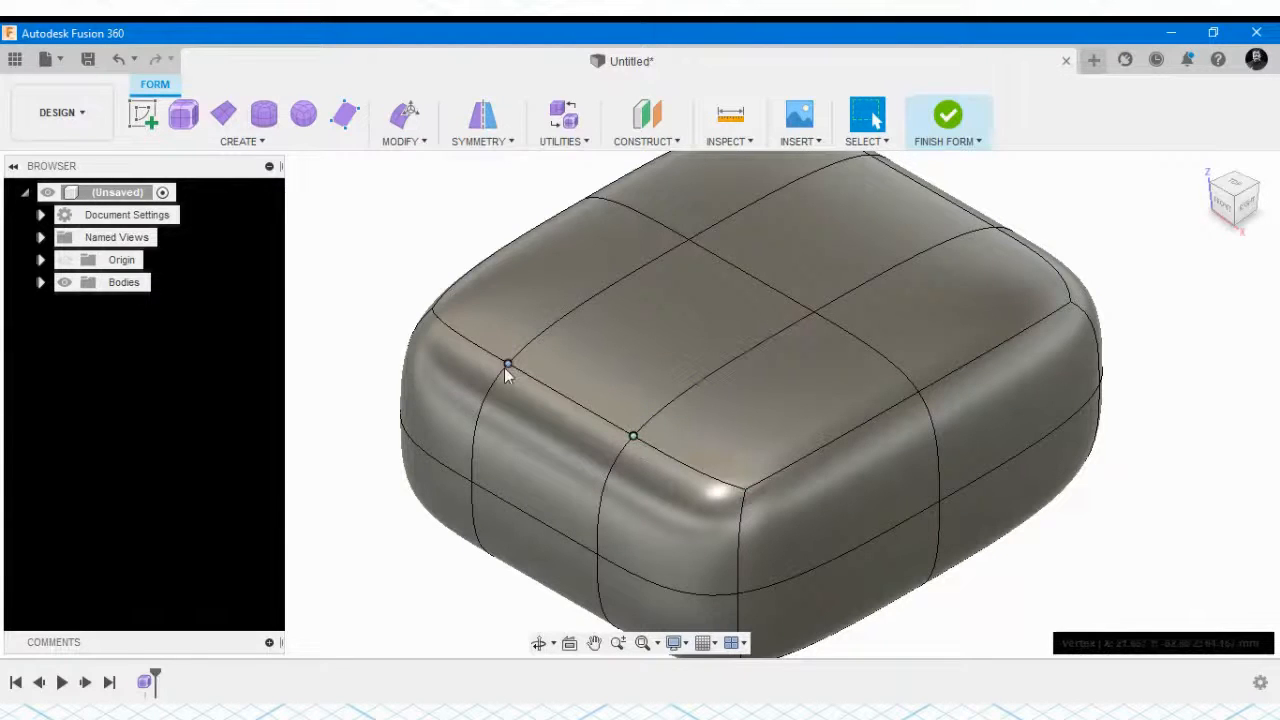
pyautogui.click(340, 314)
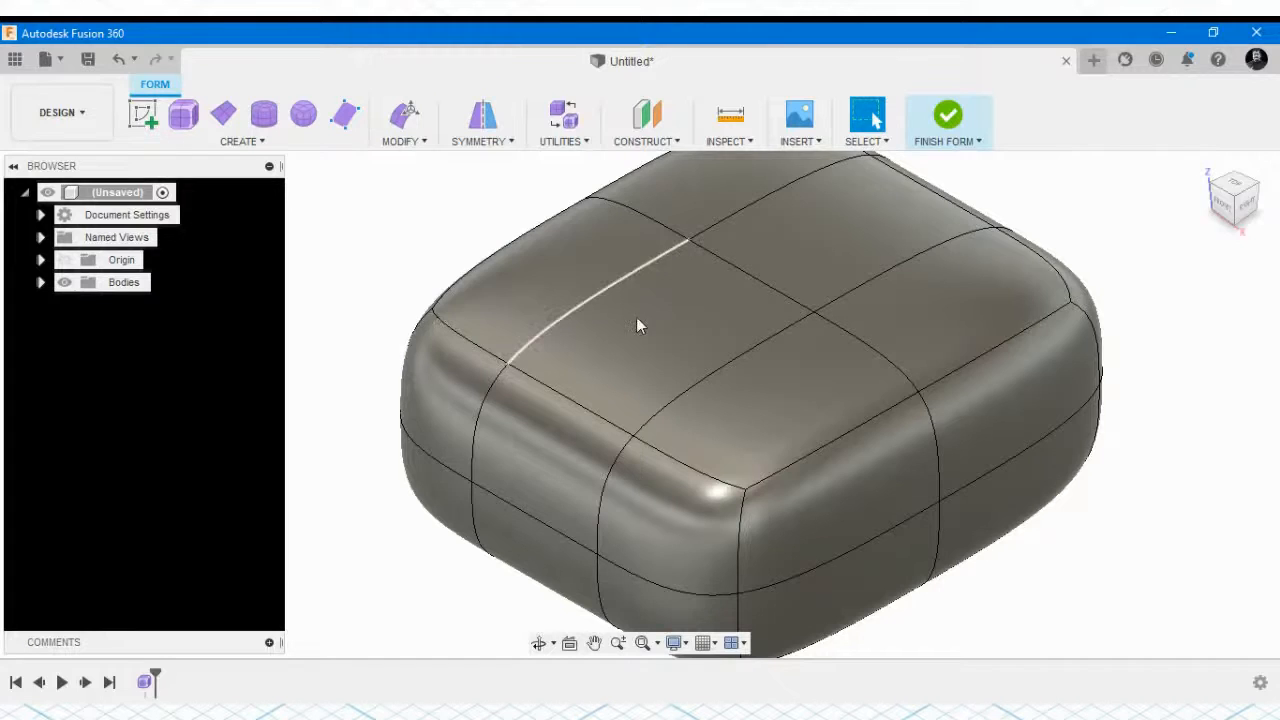
pyautogui.scroll(-2, 656, 395)
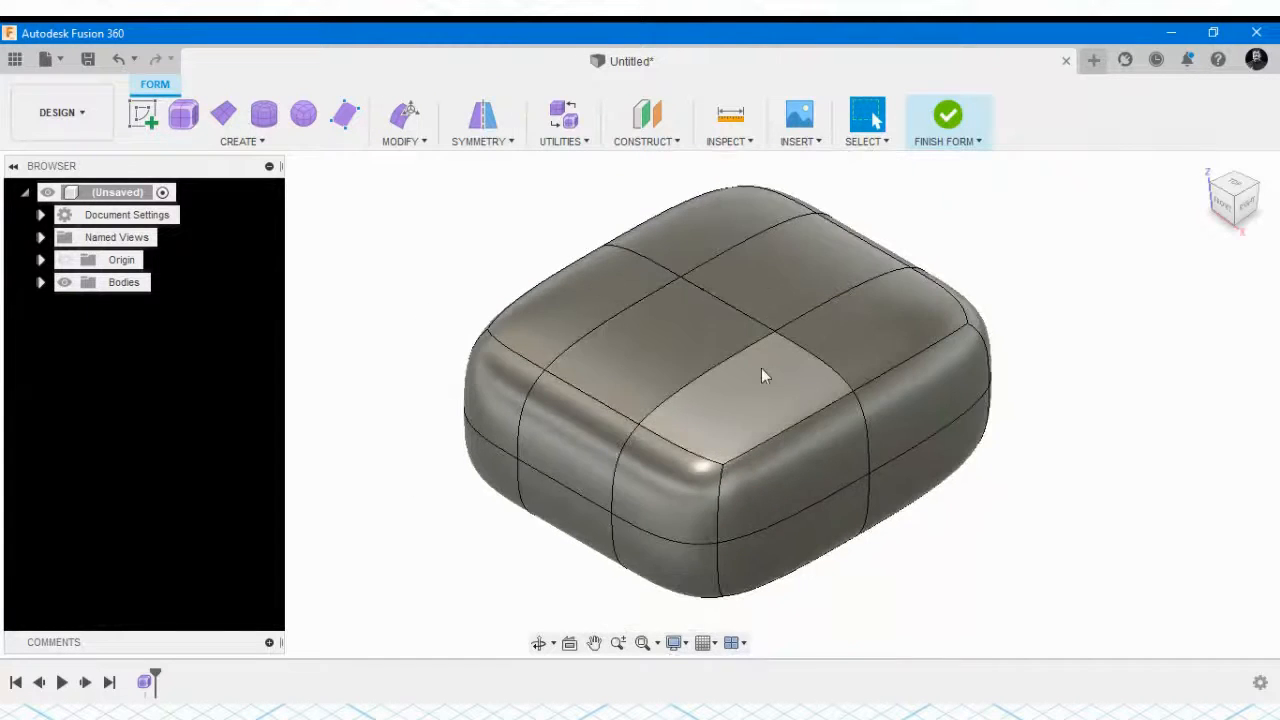
pyautogui.scroll(2, 761, 370)
pyautogui.scroll(-3, 758, 369)
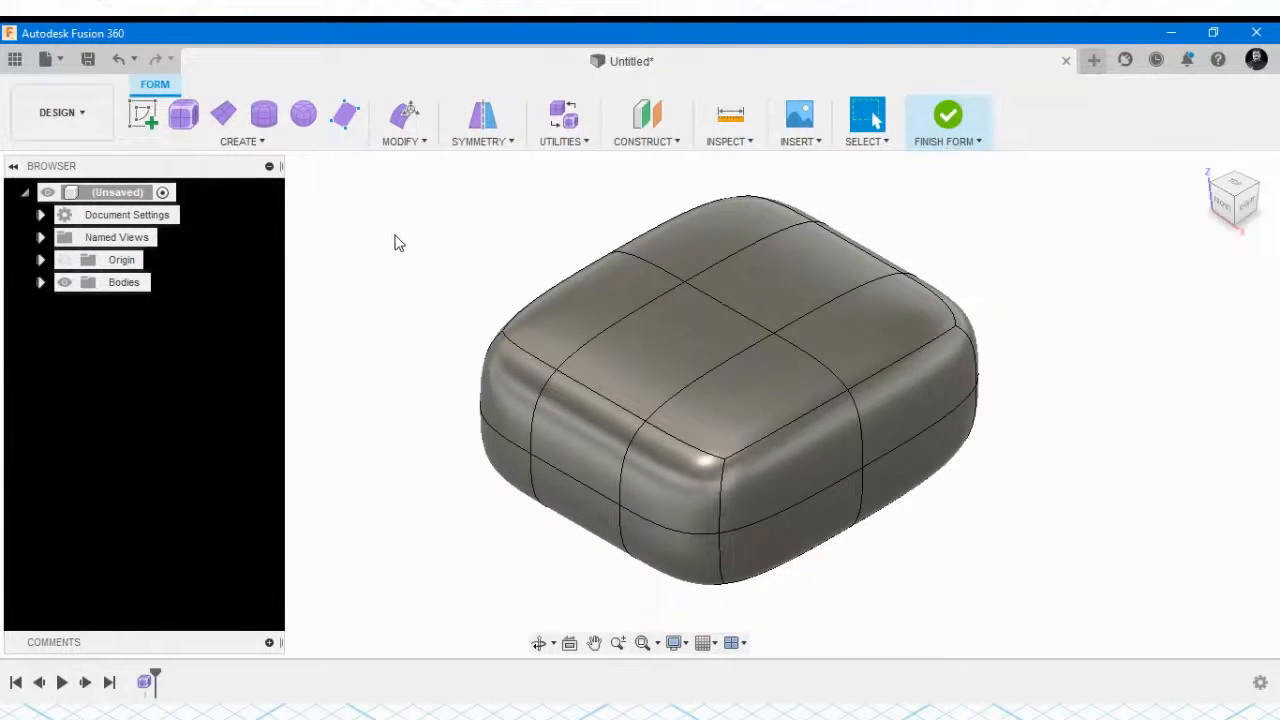
# Start Edit Form and move the front middle face of the box's top -5 mm along the front-to-back direction
pyautogui.click(403, 116)
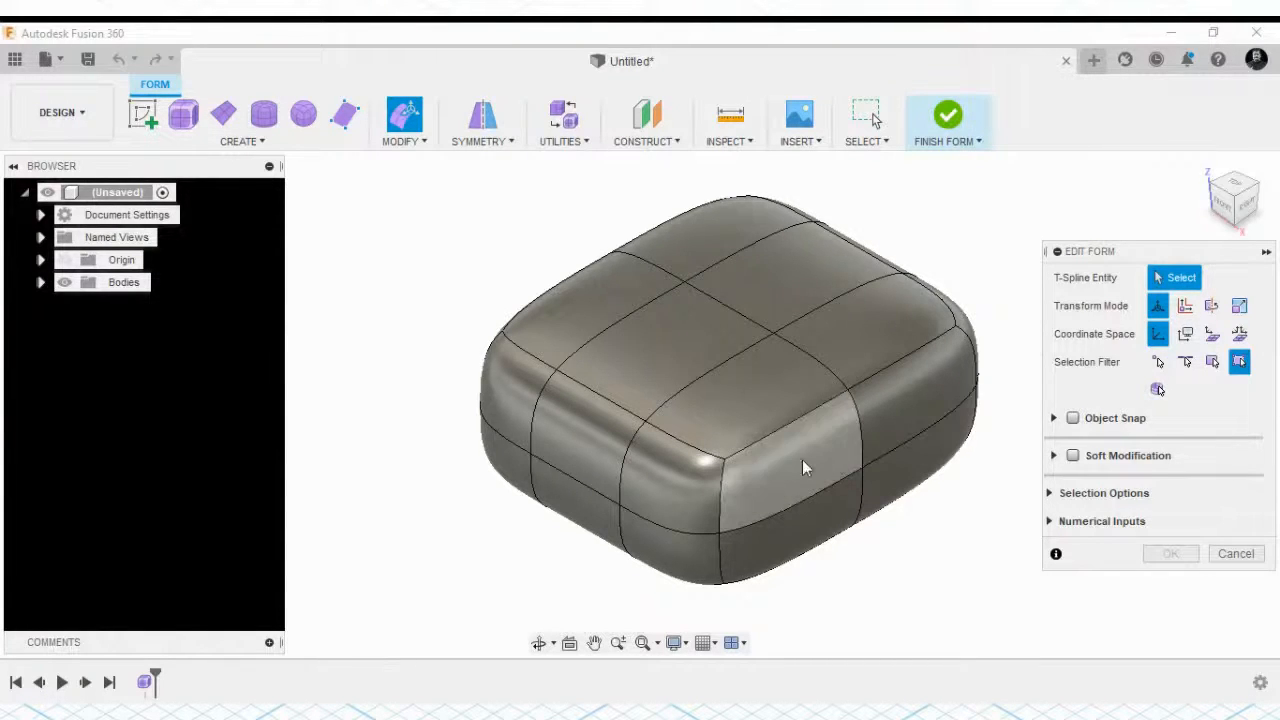
pyautogui.click(639, 360)
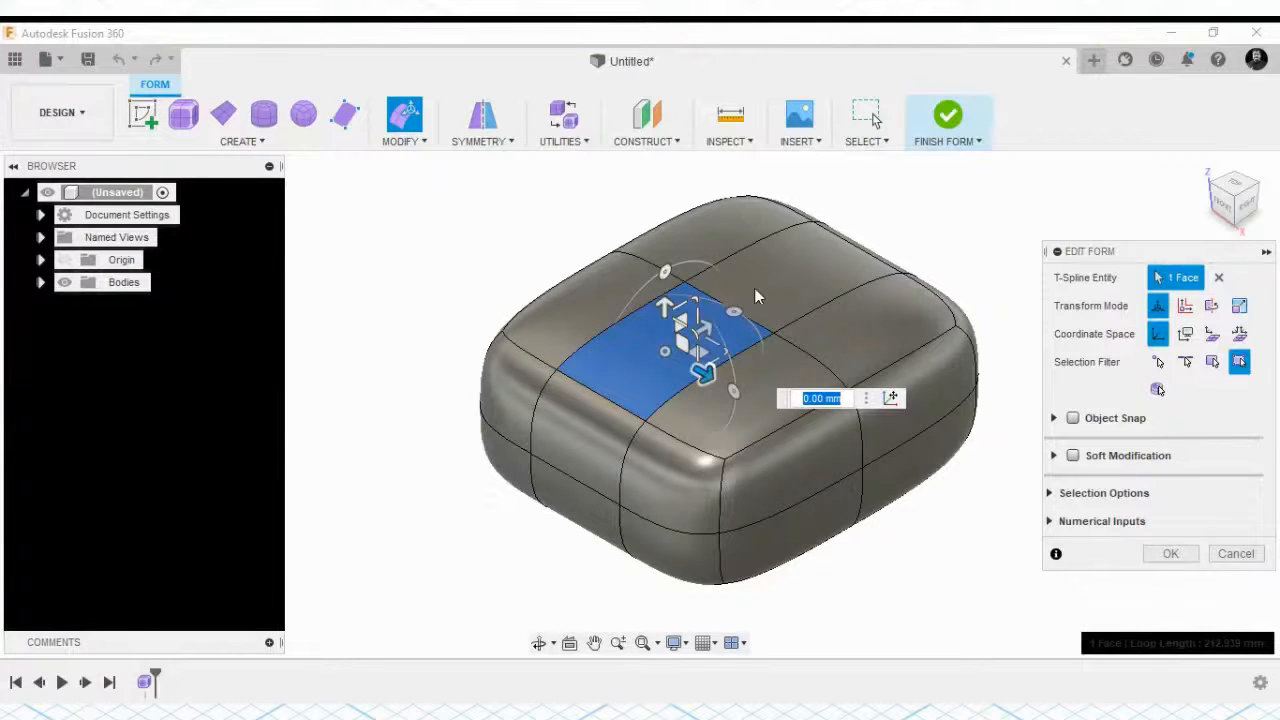
pyautogui.scroll(5, 645, 340)
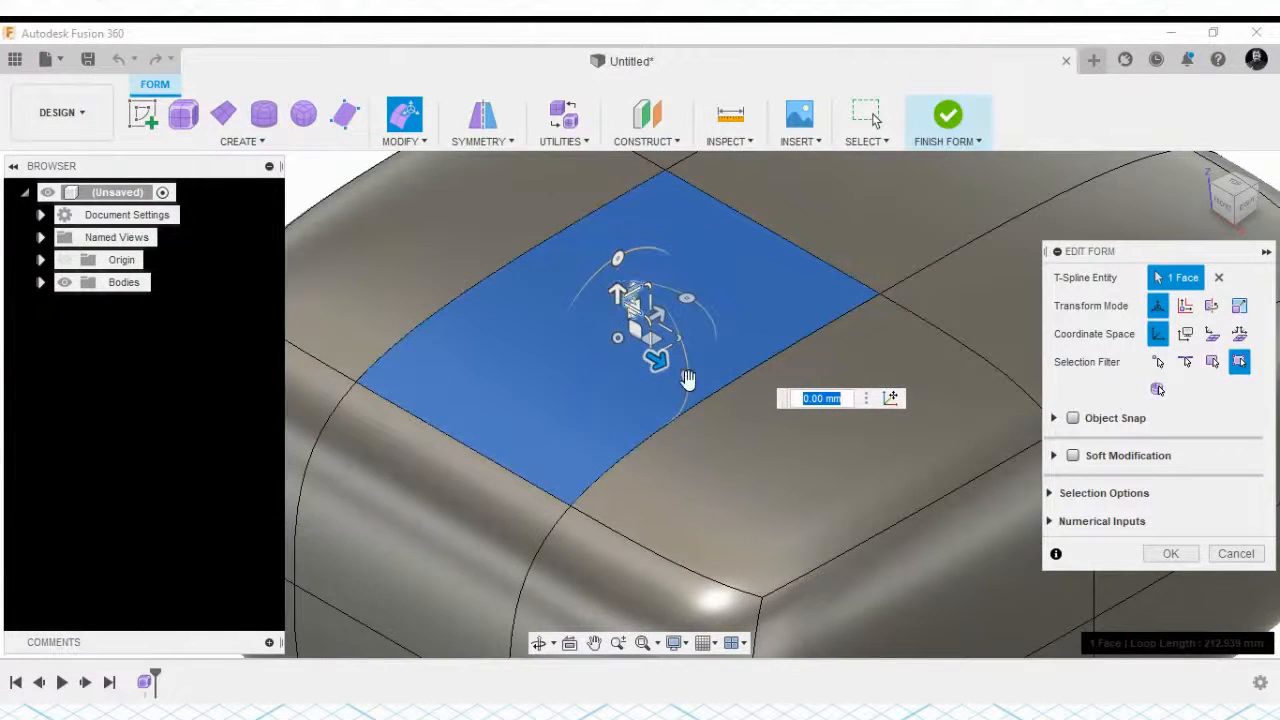
pyautogui.scroll(-5, 608, 406)
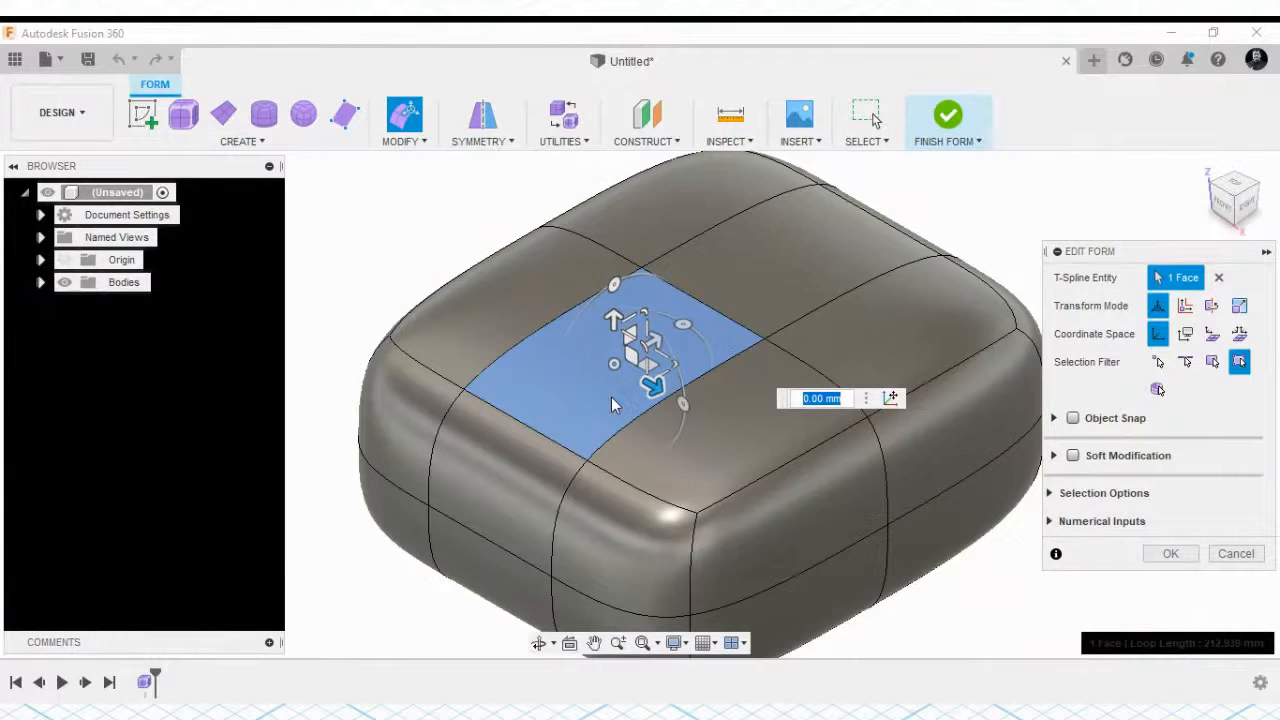
pyautogui.scroll(5, 611, 397)
pyautogui.scroll(1, 622, 371)
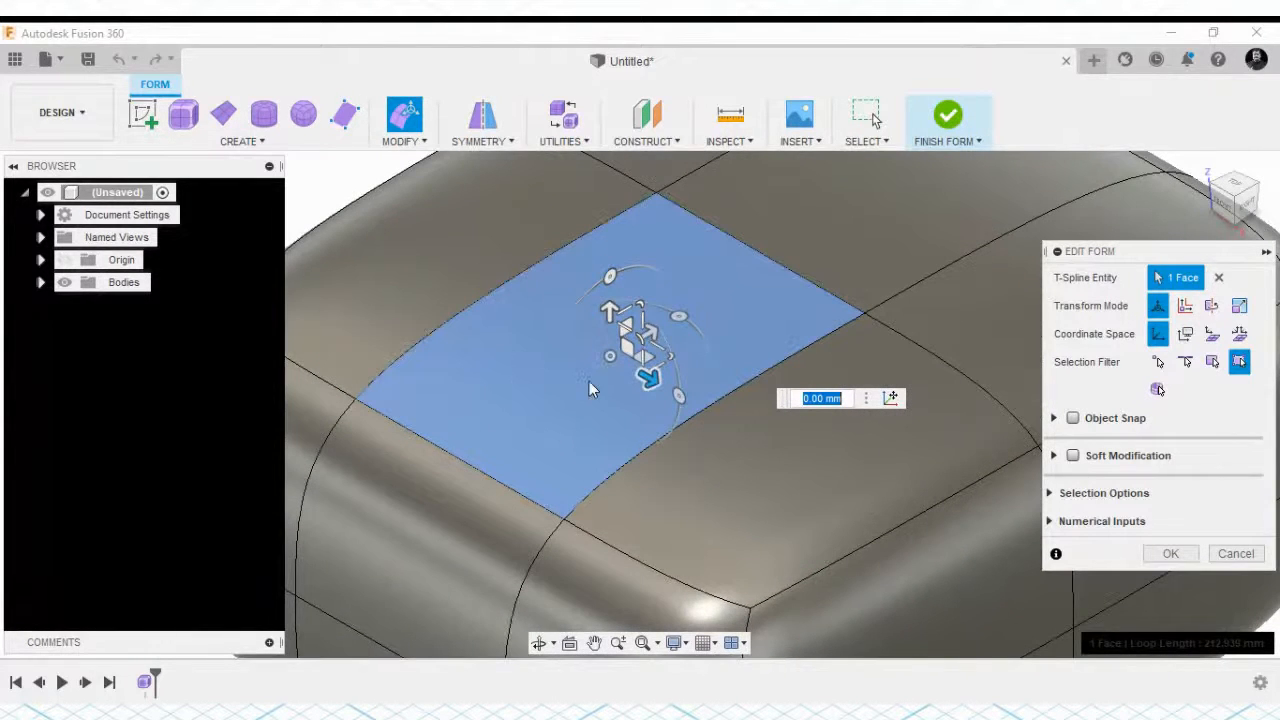
pyautogui.scroll(-3, 597, 412)
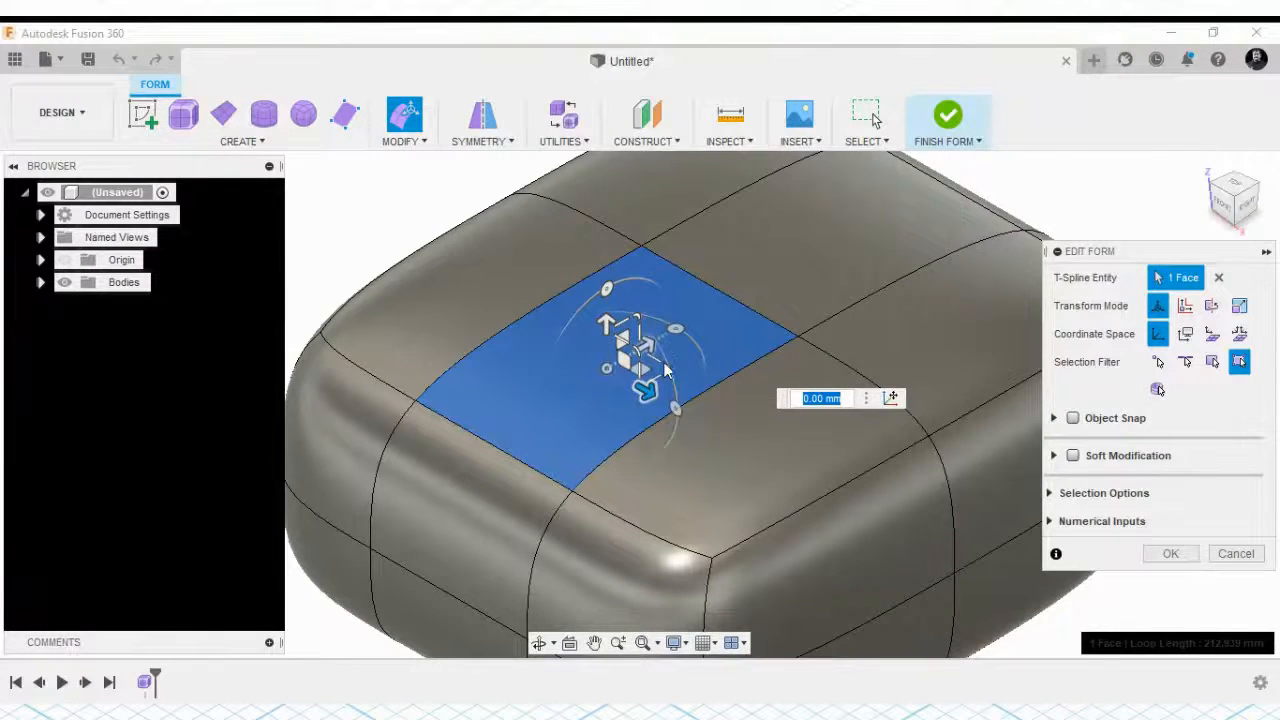
pyautogui.scroll(2, 665, 370)
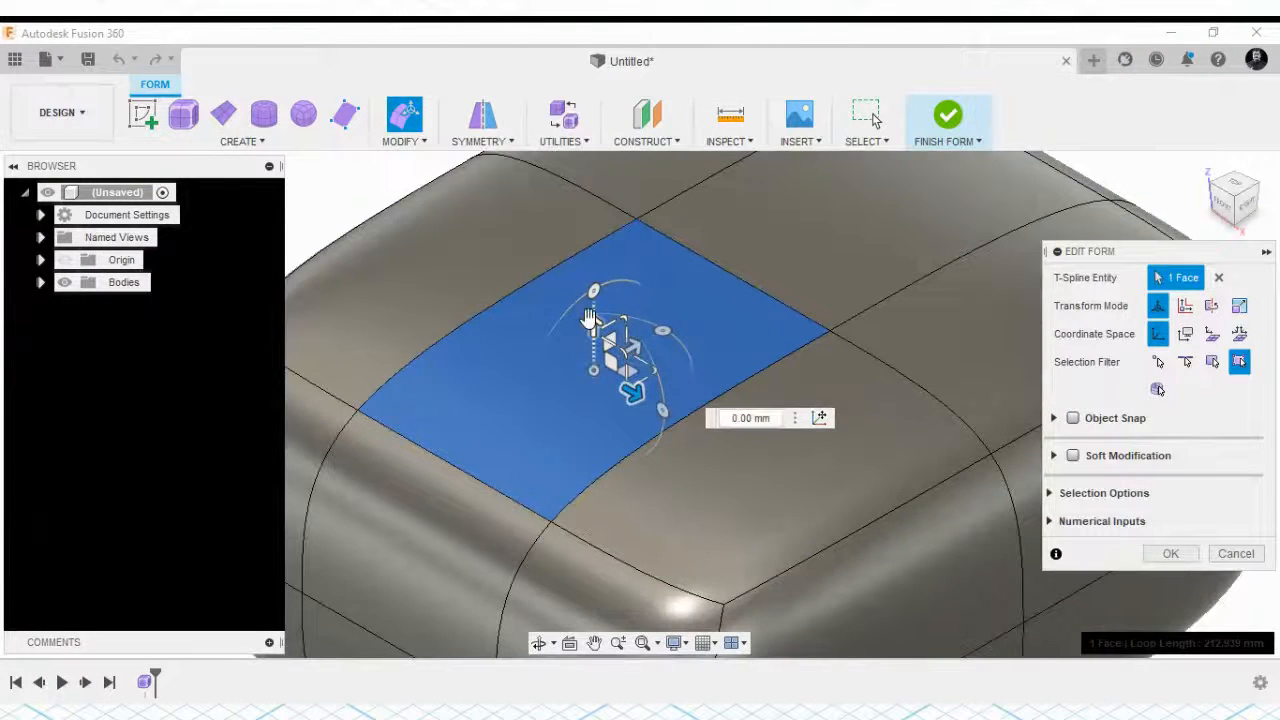
pyautogui.moveTo(590, 318)
pyautogui.mouseDown()
pyautogui.moveTo(588, 232)
pyautogui.moveTo(584, 322)
pyautogui.mouseUp()
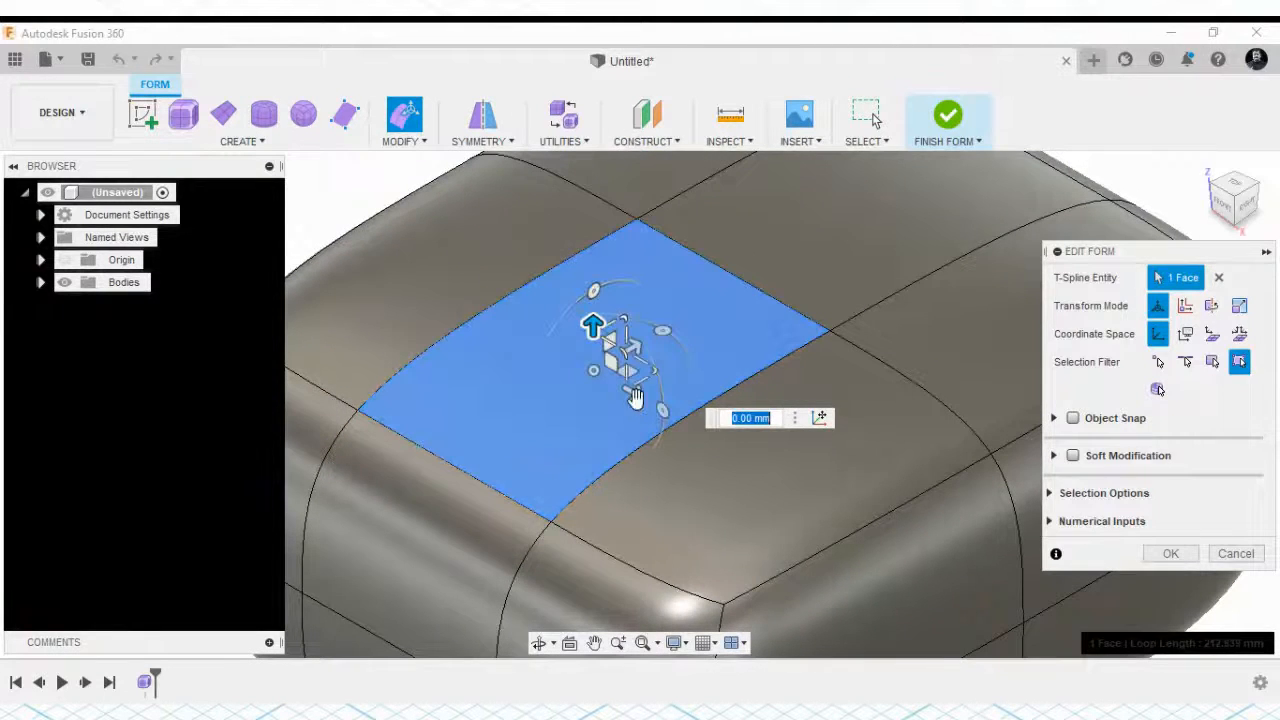
pyautogui.moveTo(640, 394)
pyautogui.mouseDown()
pyautogui.moveTo(731, 466)
pyautogui.moveTo(609, 380)
pyautogui.moveTo(632, 395)
pyautogui.mouseUp()
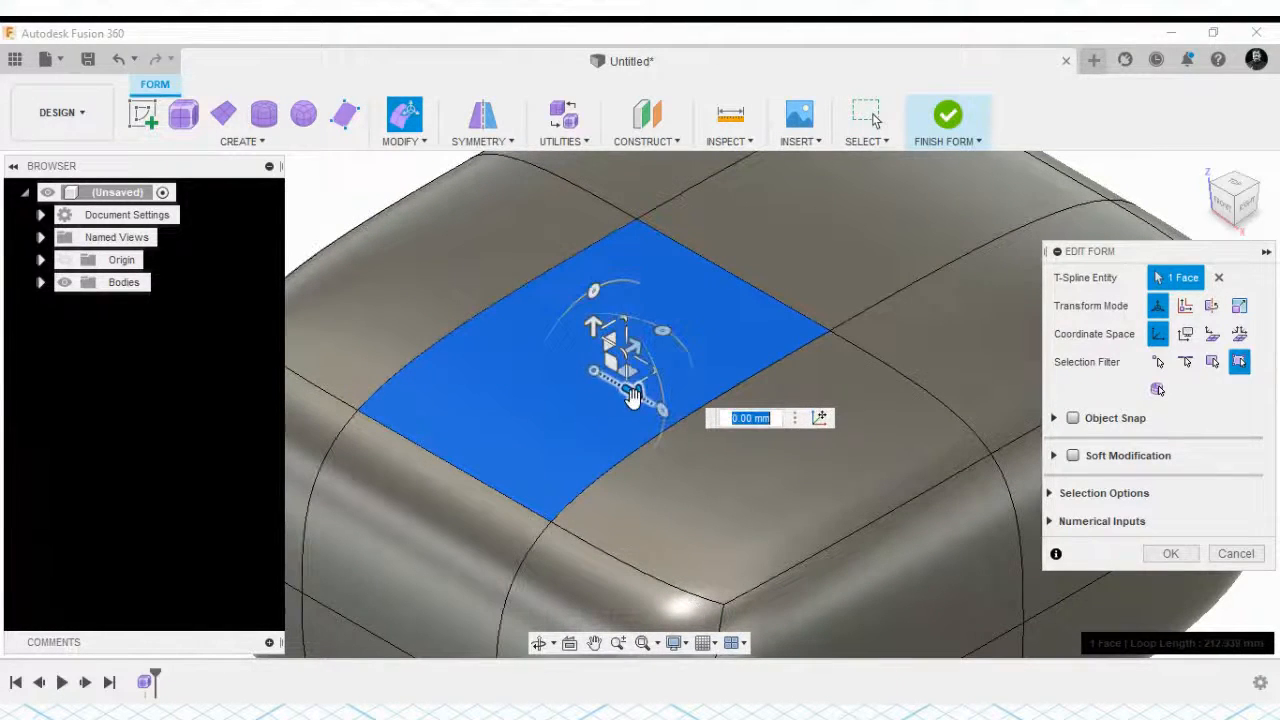
pyautogui.moveTo(636, 350); pyautogui.dragTo(607, 366)
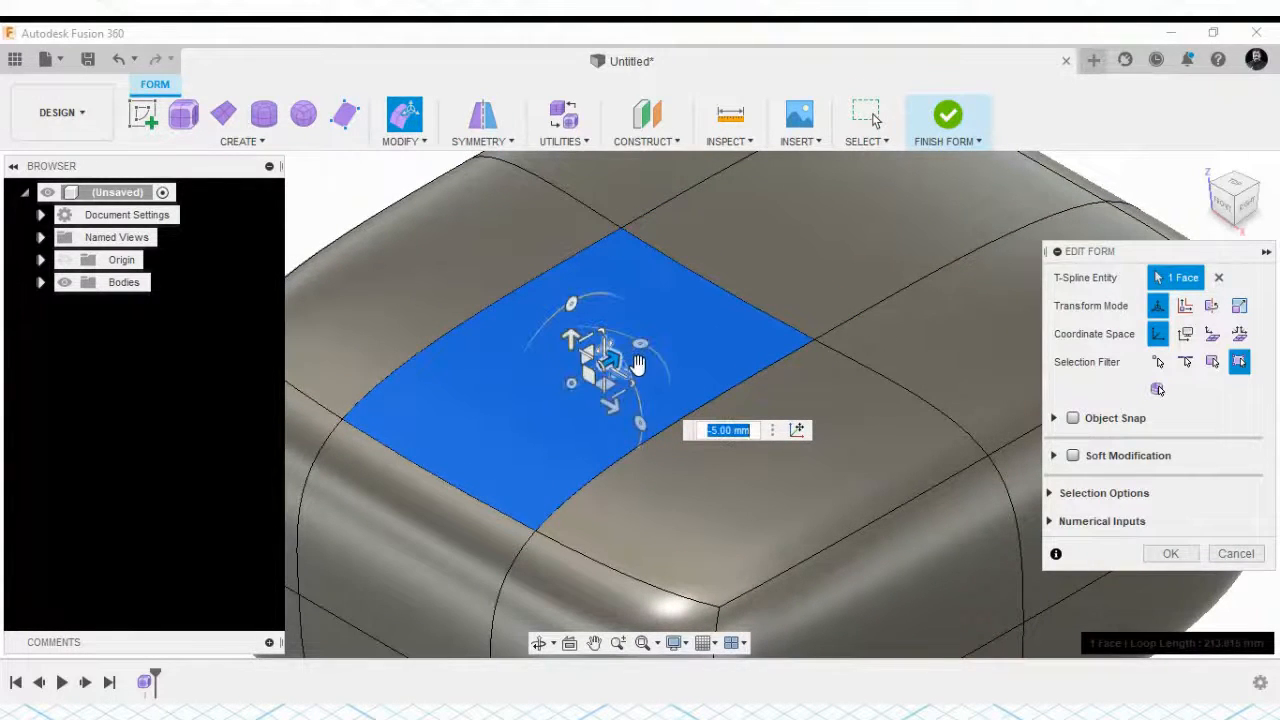
# Raise the front middle top face 25 mm vertically
pyautogui.scroll(-3, 695, 337)
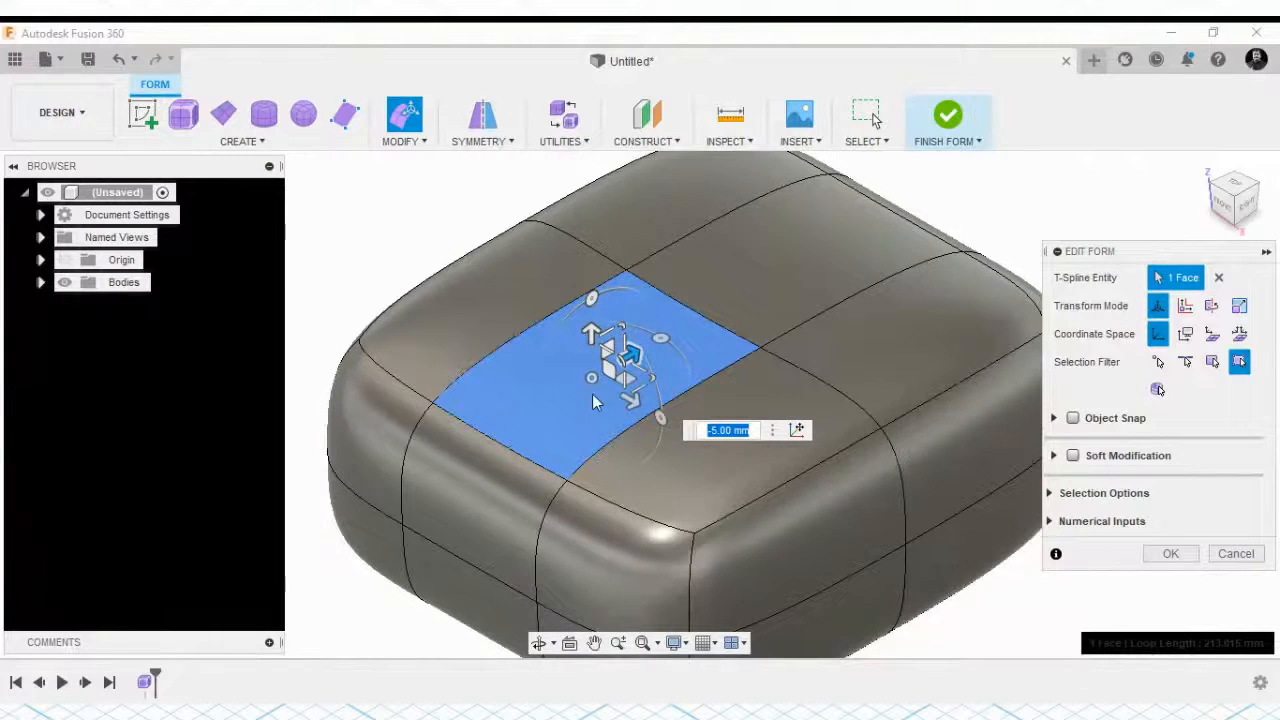
pyautogui.scroll(2, 695, 337)
pyautogui.moveTo(591, 333); pyautogui.dragTo(590, 226)
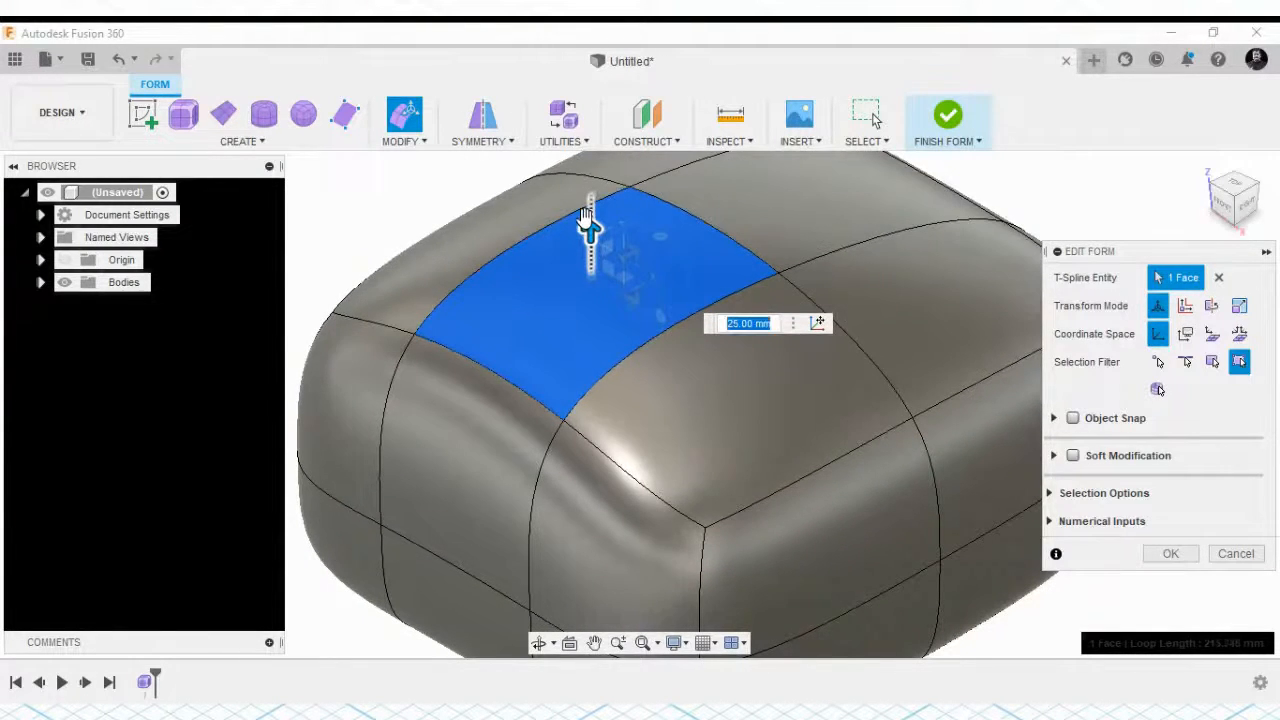
pyautogui.scroll(-2, 556, 372)
pyautogui.scroll(2, 556, 372)
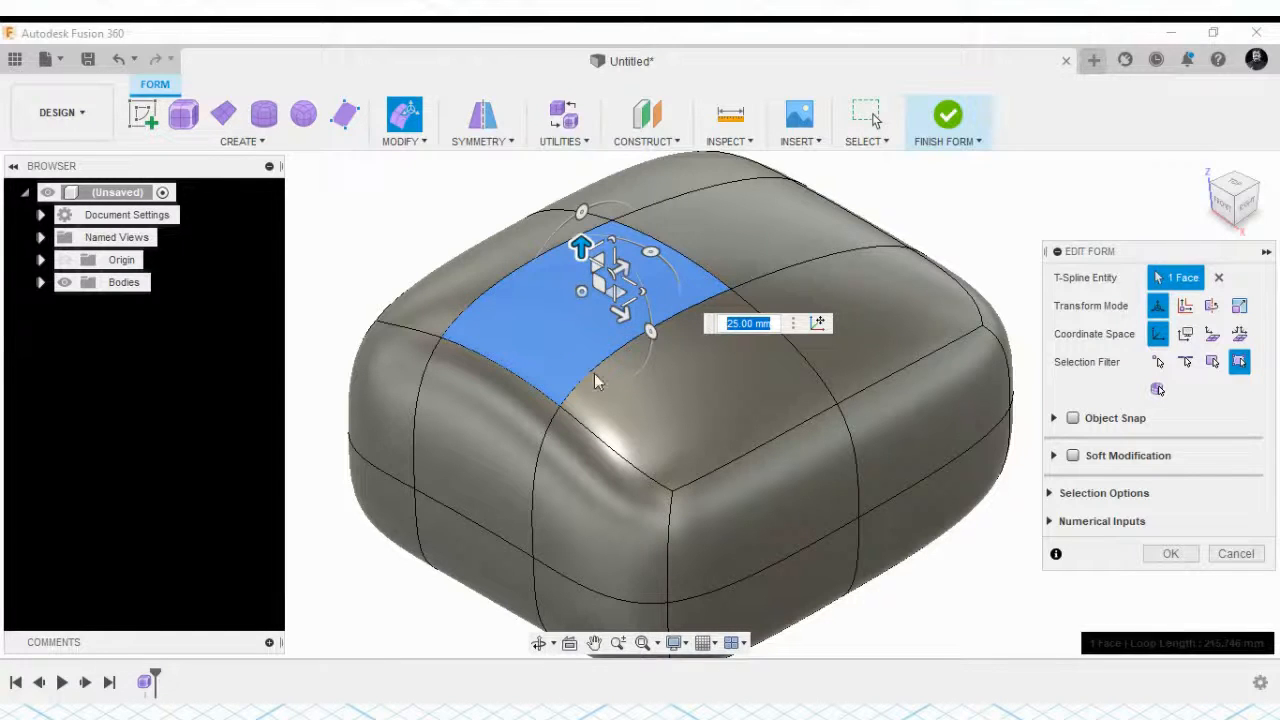
# Push the front middle top face down to a vertical offset of -20 mm
pyautogui.moveTo(581, 248); pyautogui.dragTo(581, 392)
pyautogui.scroll(-2, 611, 336)
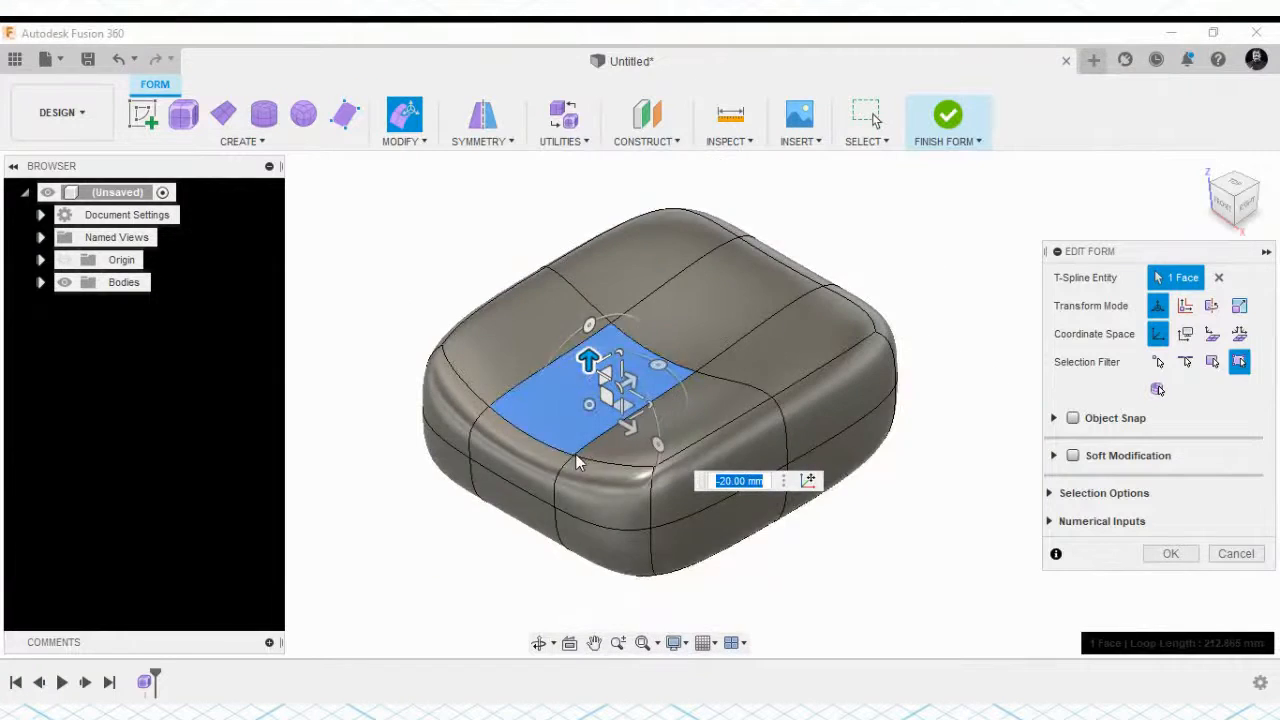
pyautogui.scroll(3, 575, 454)
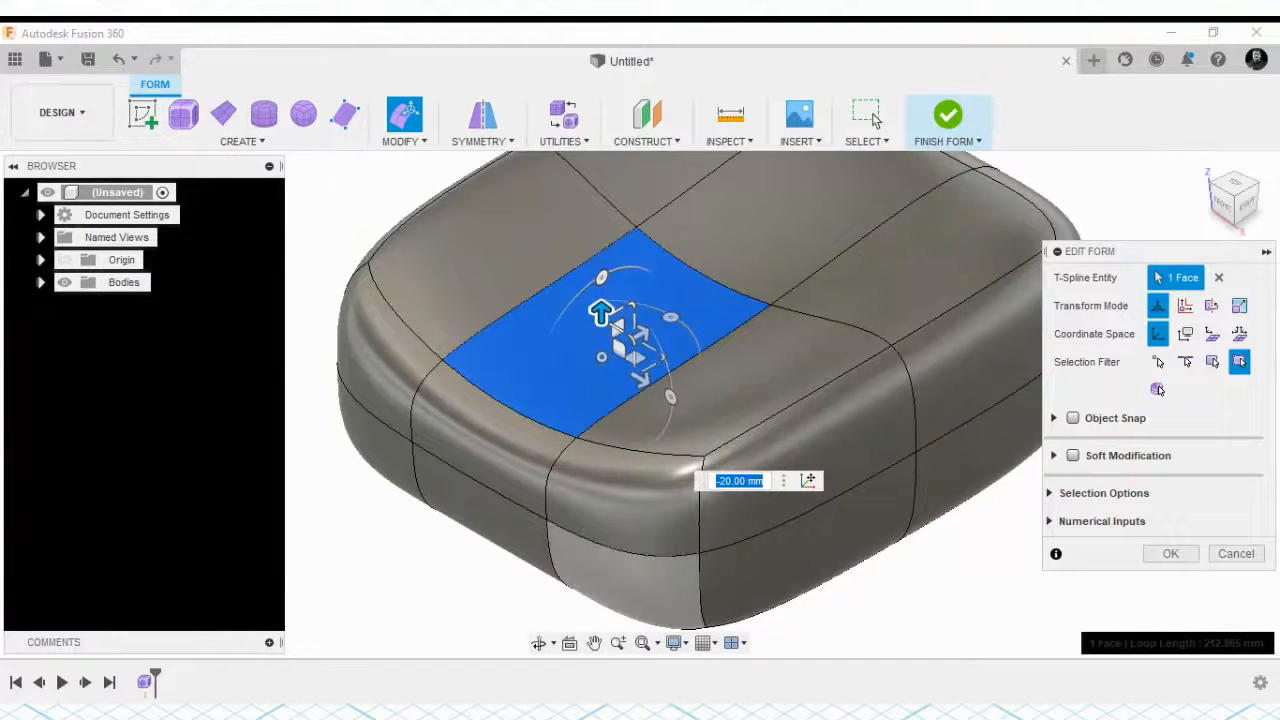
# Raise the middle edge behind the lowered top face 15 mm vertically
pyautogui.click(697, 268)
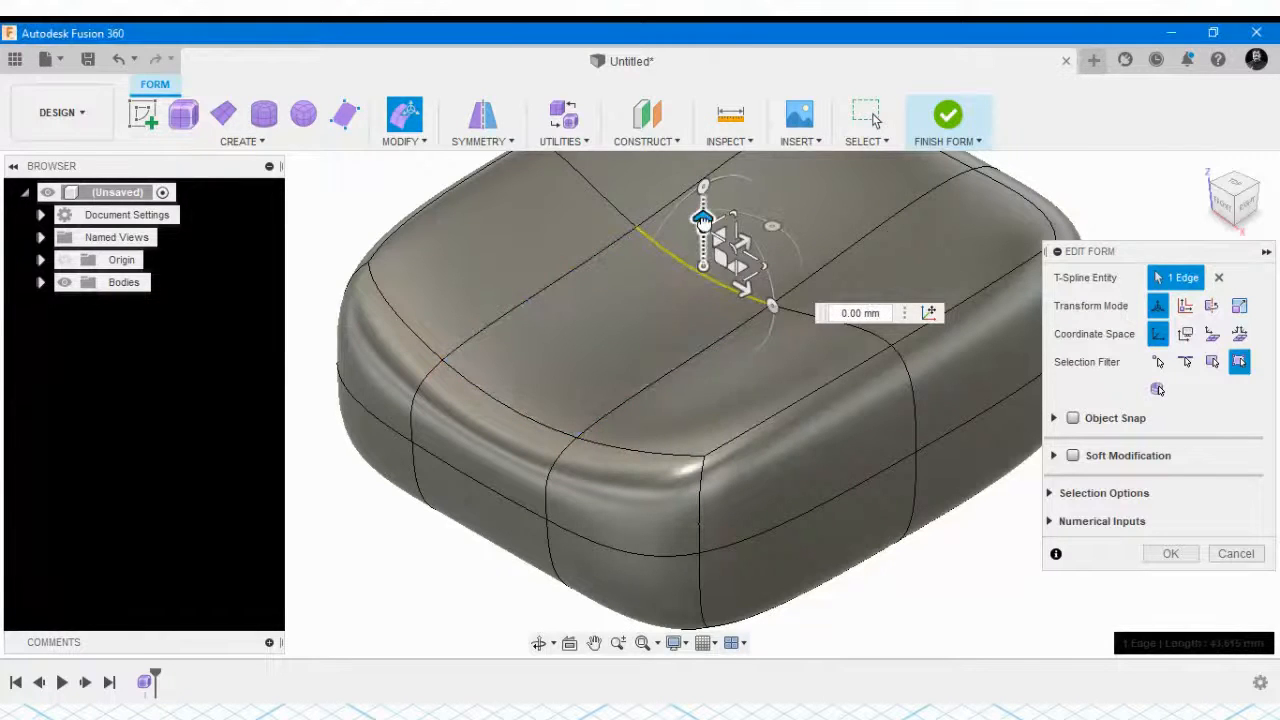
pyautogui.moveTo(703, 218); pyautogui.dragTo(703, 166)
pyautogui.scroll(-2, 665, 400)
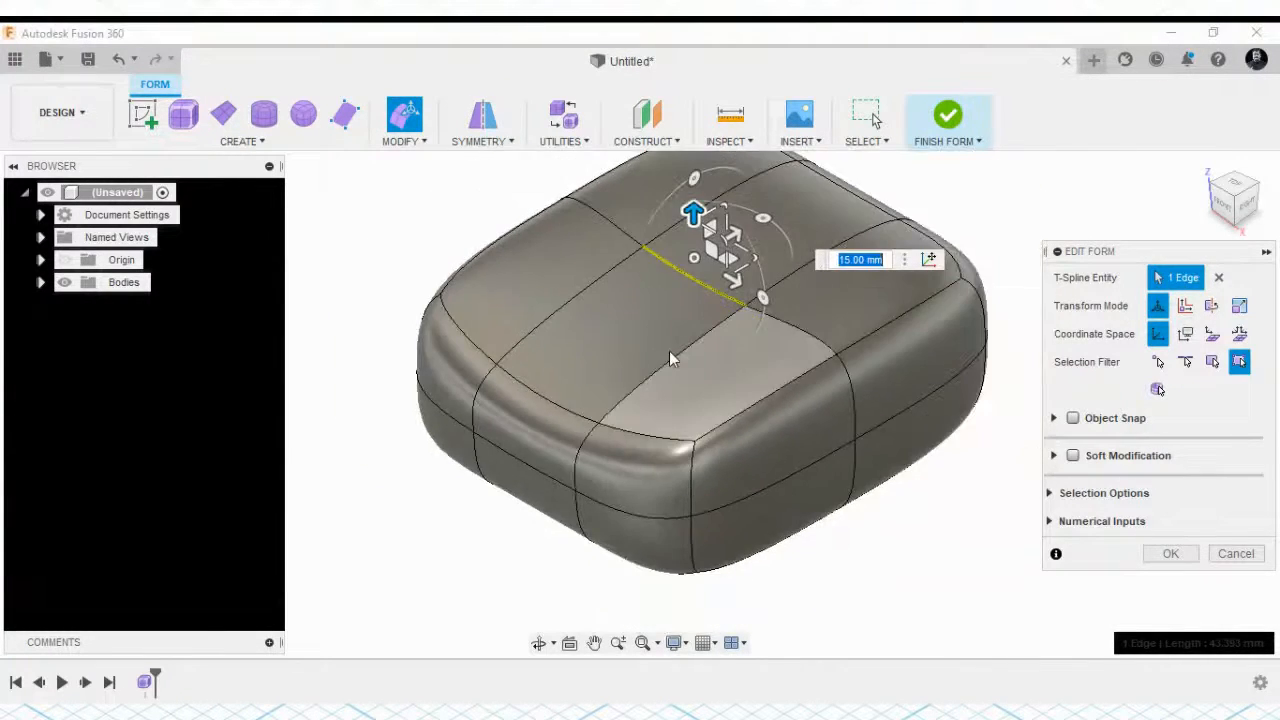
pyautogui.scroll(1, 669, 350)
# Move the middle vertex on the box's right side inward by -25 mm
pyautogui.click(899, 469)
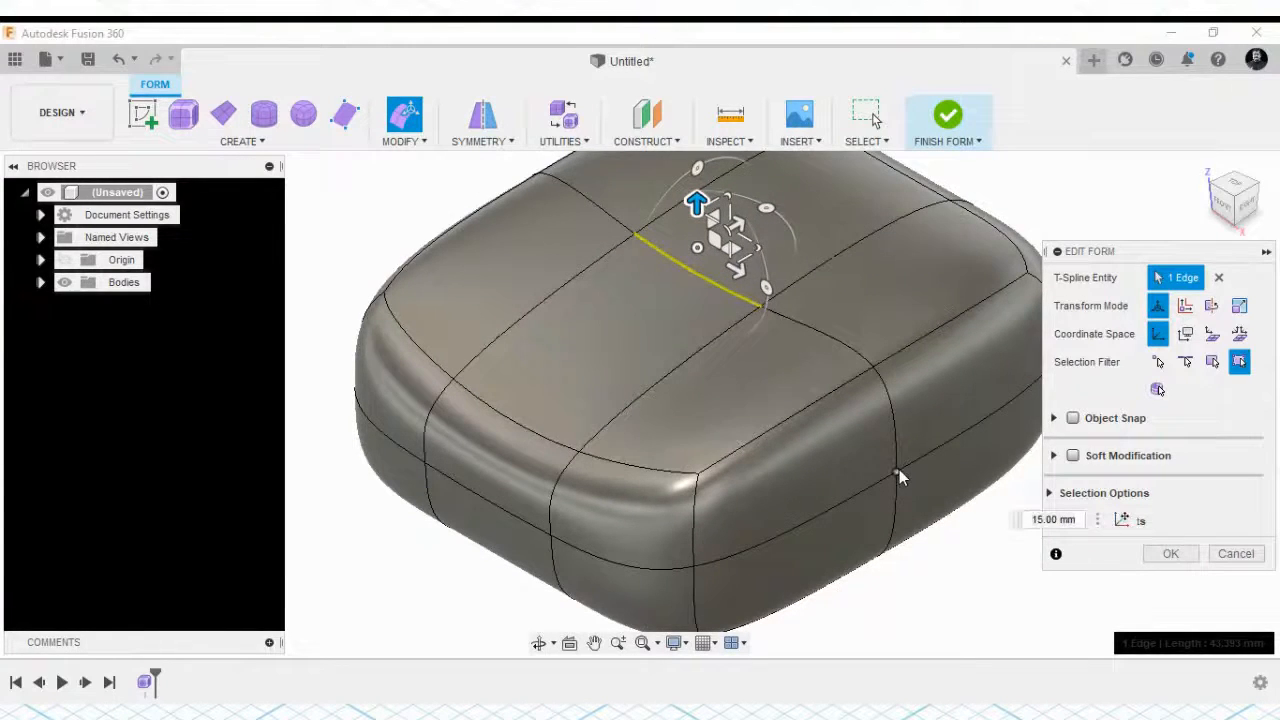
pyautogui.scroll(-2, 792, 448)
pyautogui.scroll(2, 792, 445)
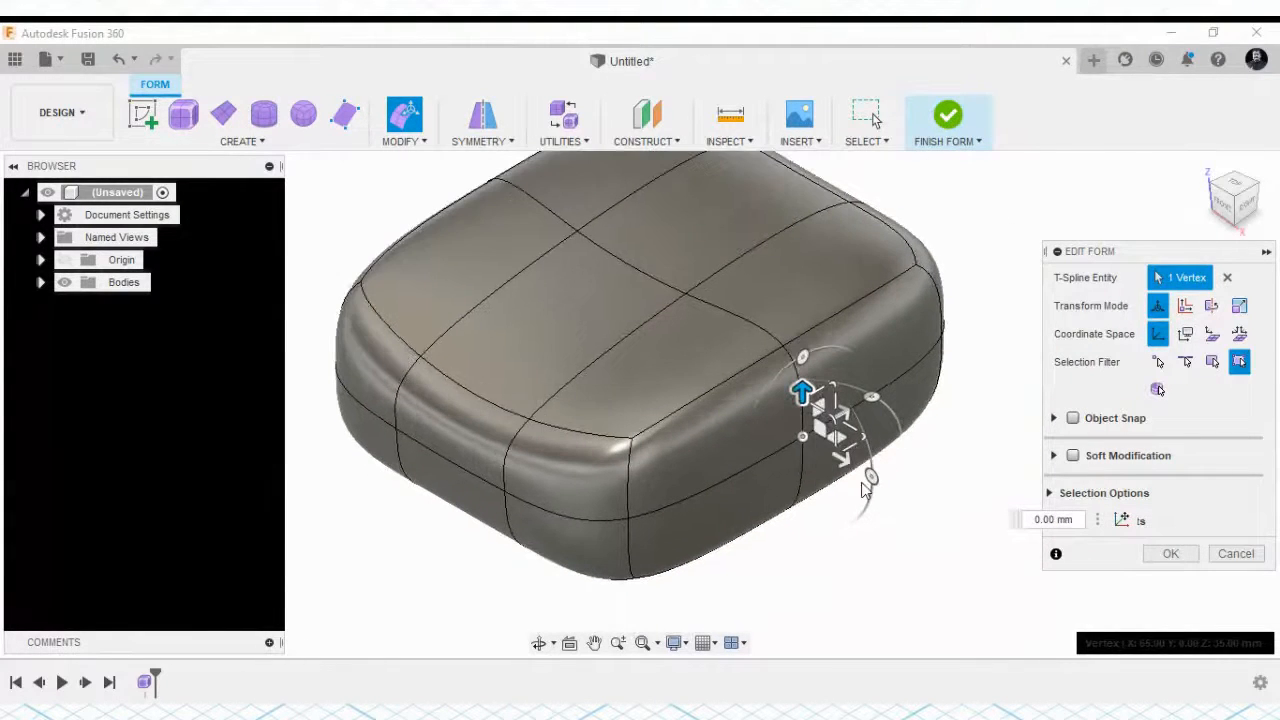
pyautogui.moveTo(843, 458); pyautogui.dragTo(780, 440)
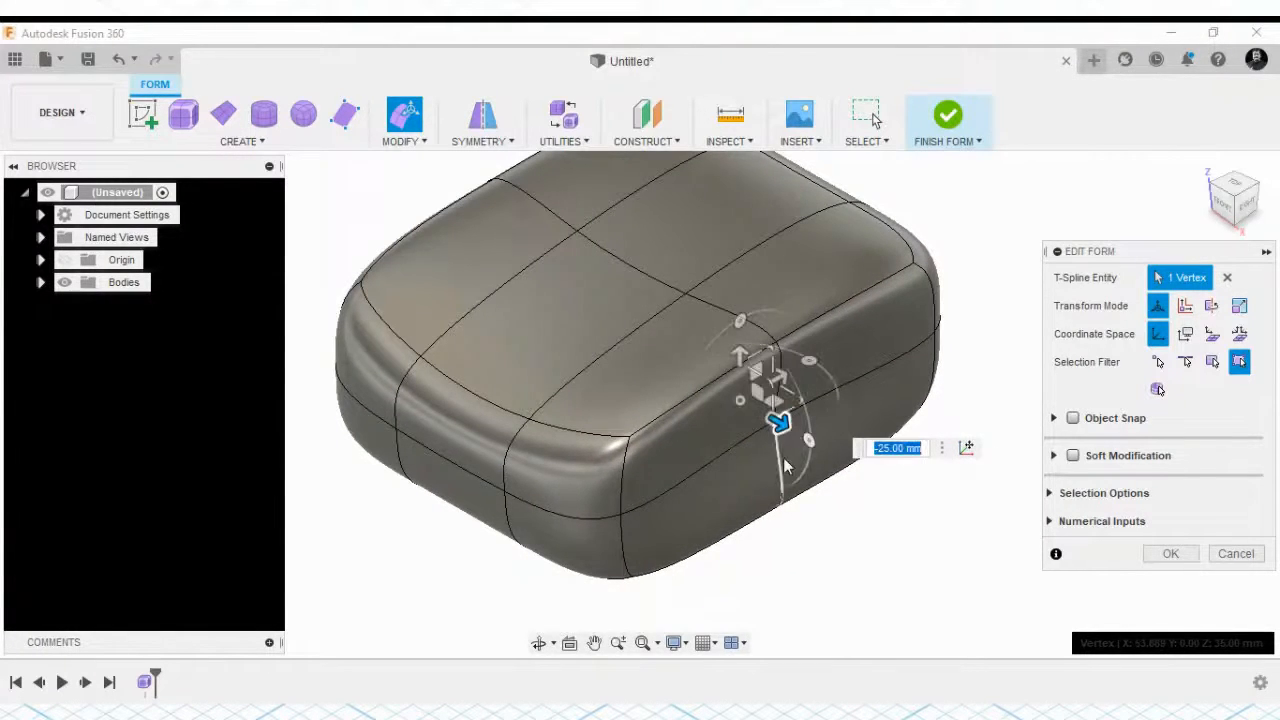
# Try to pull the right side's middle vertex outward to 5 mm and cancel the edit
pyautogui.scroll(3, 785, 460)
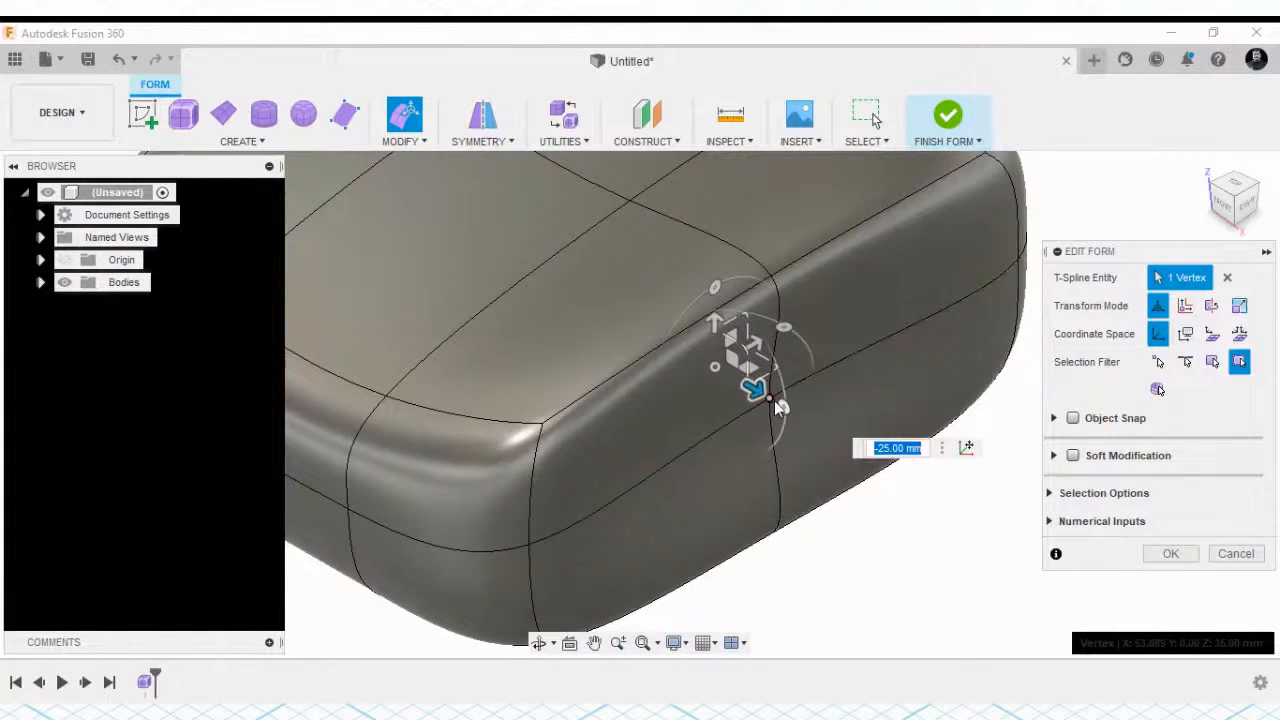
pyautogui.scroll(2, 768, 405)
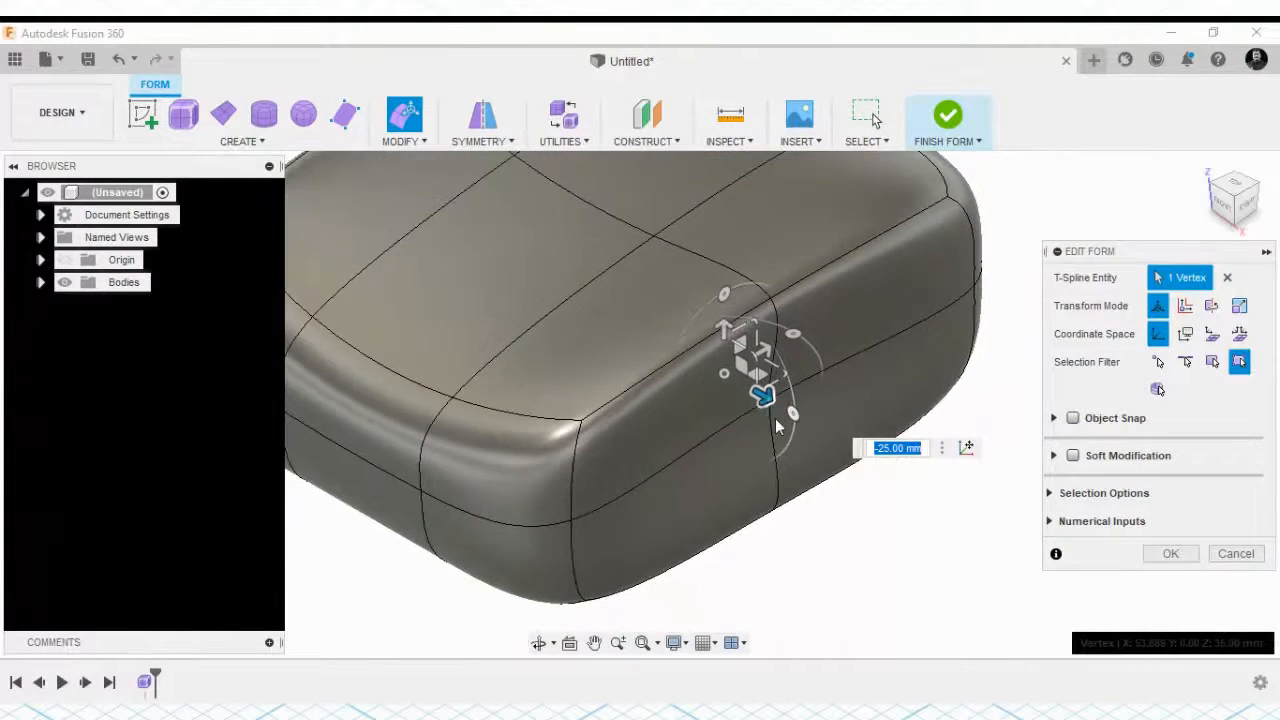
pyautogui.scroll(2, 778, 425)
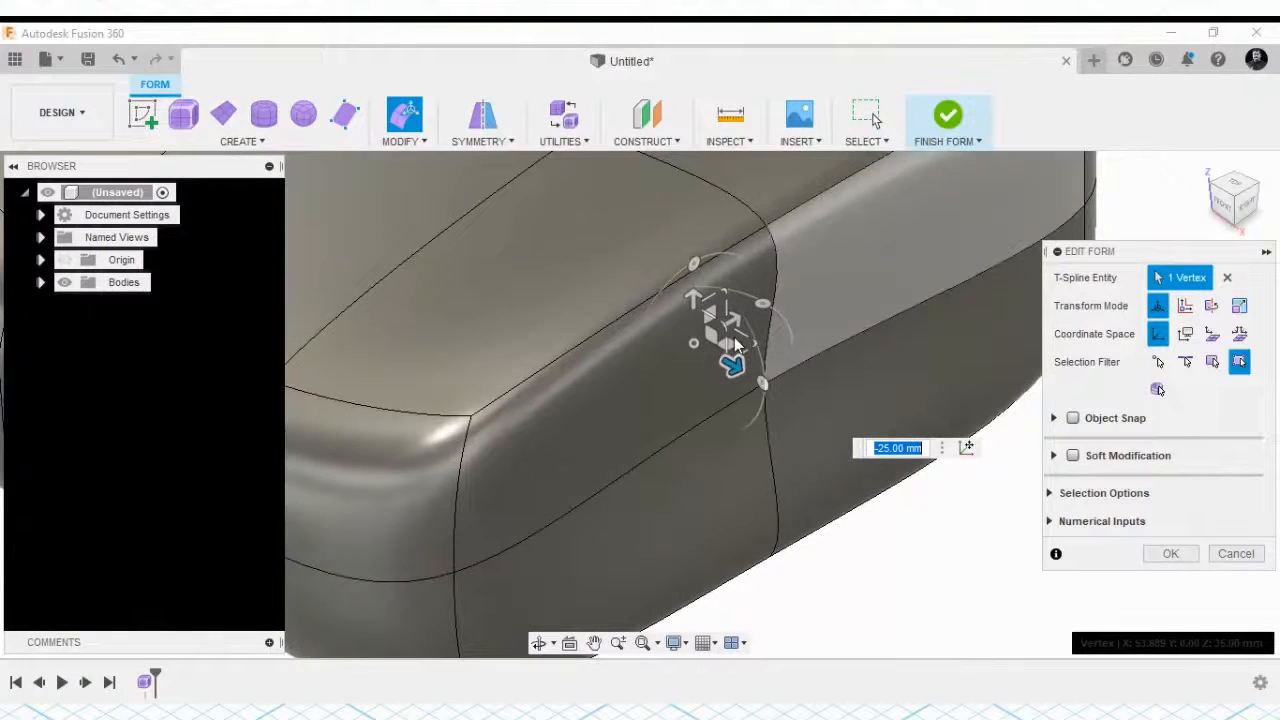
pyautogui.keyDown('shift'); pyautogui.moveTo(836, 405); pyautogui.dragTo(741, 428, button='middle'); pyautogui.keyUp('shift')
pyautogui.moveTo(743, 423); pyautogui.dragTo(895, 515)
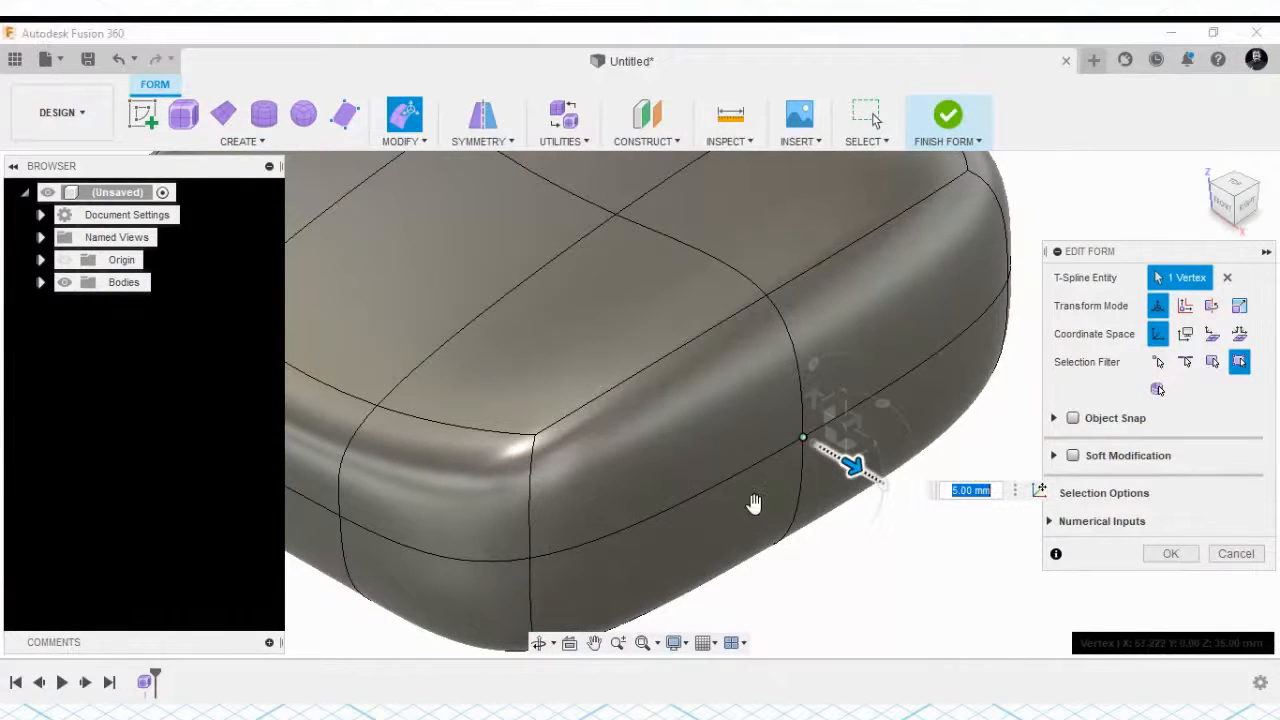
pyautogui.click(1236, 553)
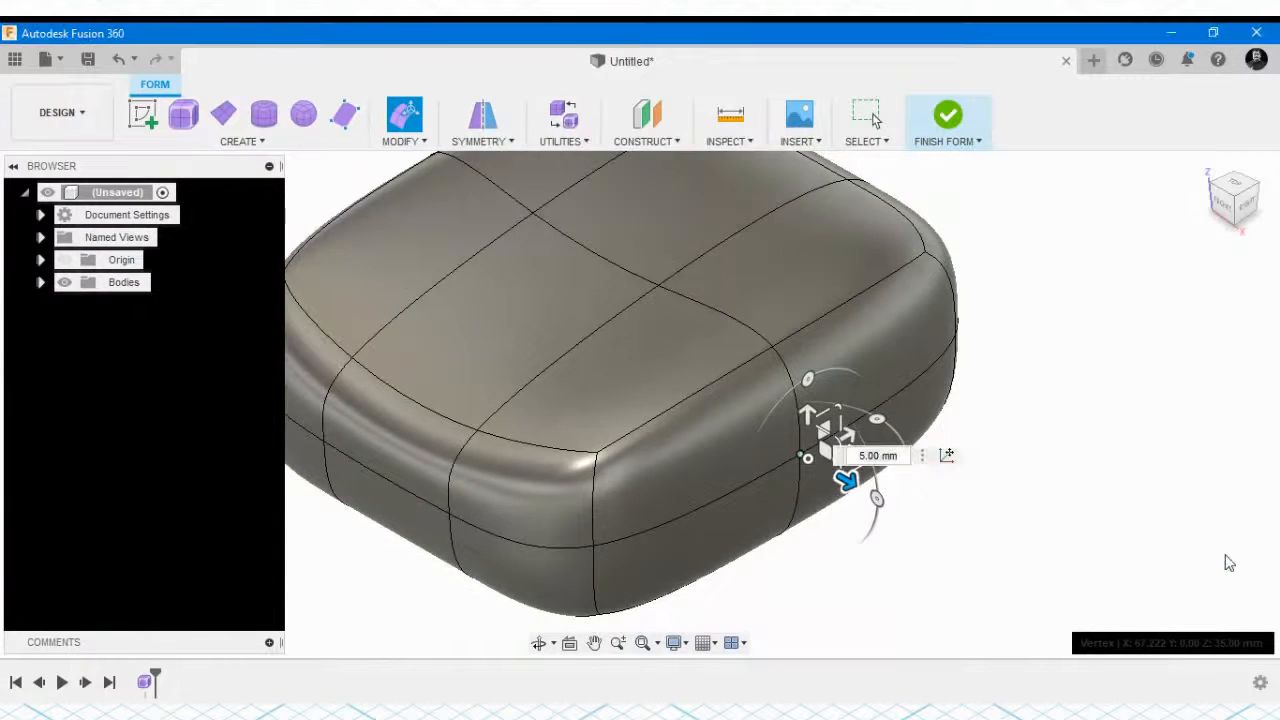
pyautogui.click(940, 497)
pyautogui.scroll(-3, 930, 490)
pyautogui.scroll(4, 608, 330)
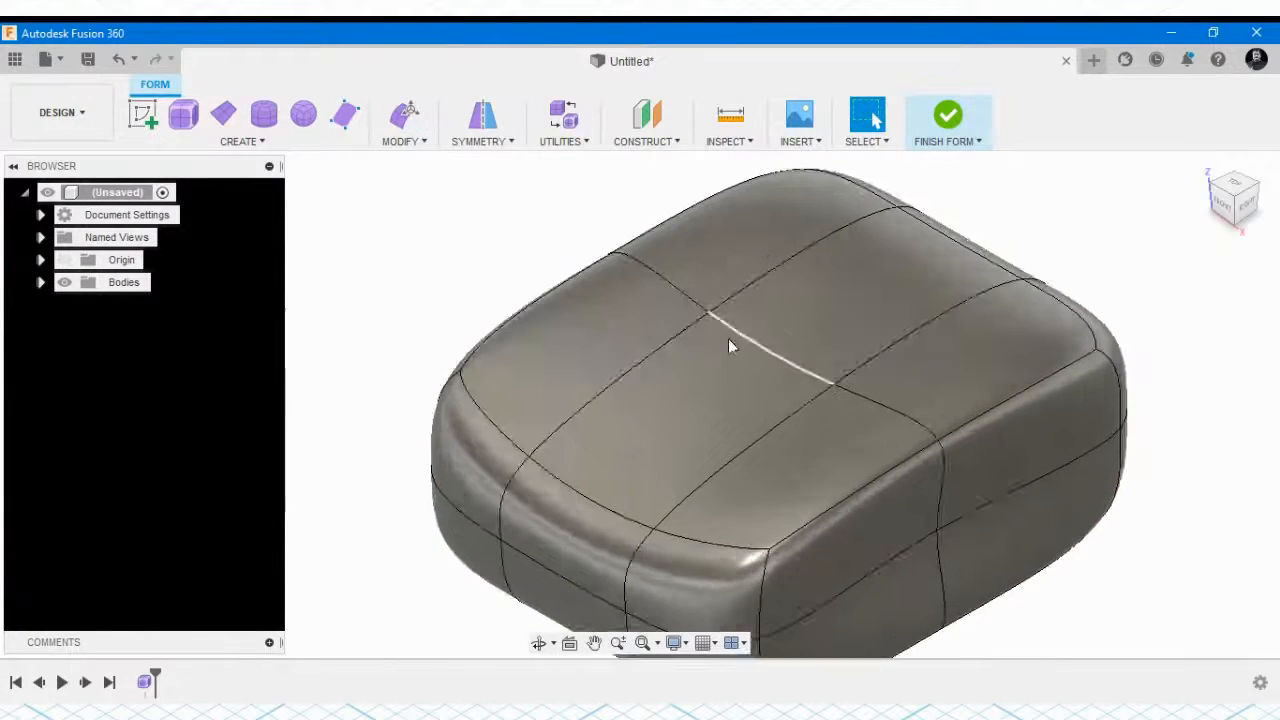
pyautogui.click(728, 345)
pyautogui.click(340, 198)
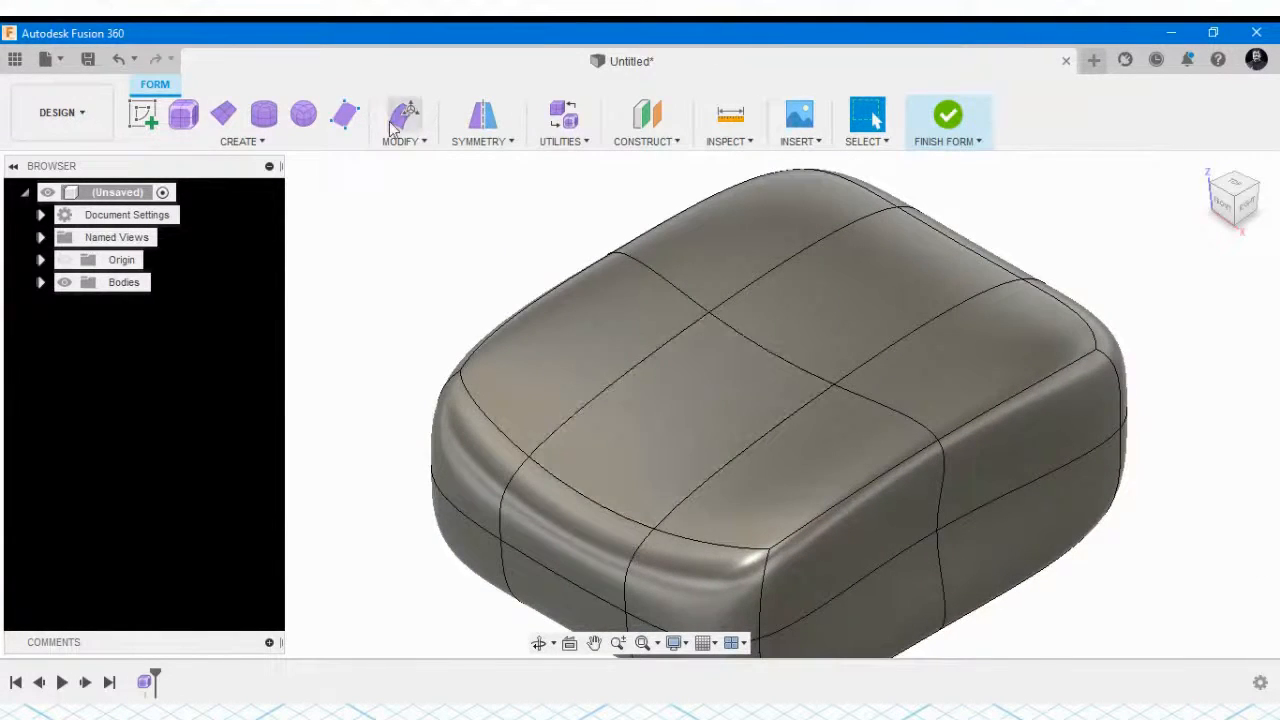
# Using Edit Form's vertex filter in the top view, window-select the front right corner vertices and move them inward by -20 mm
pyautogui.click(402, 117)
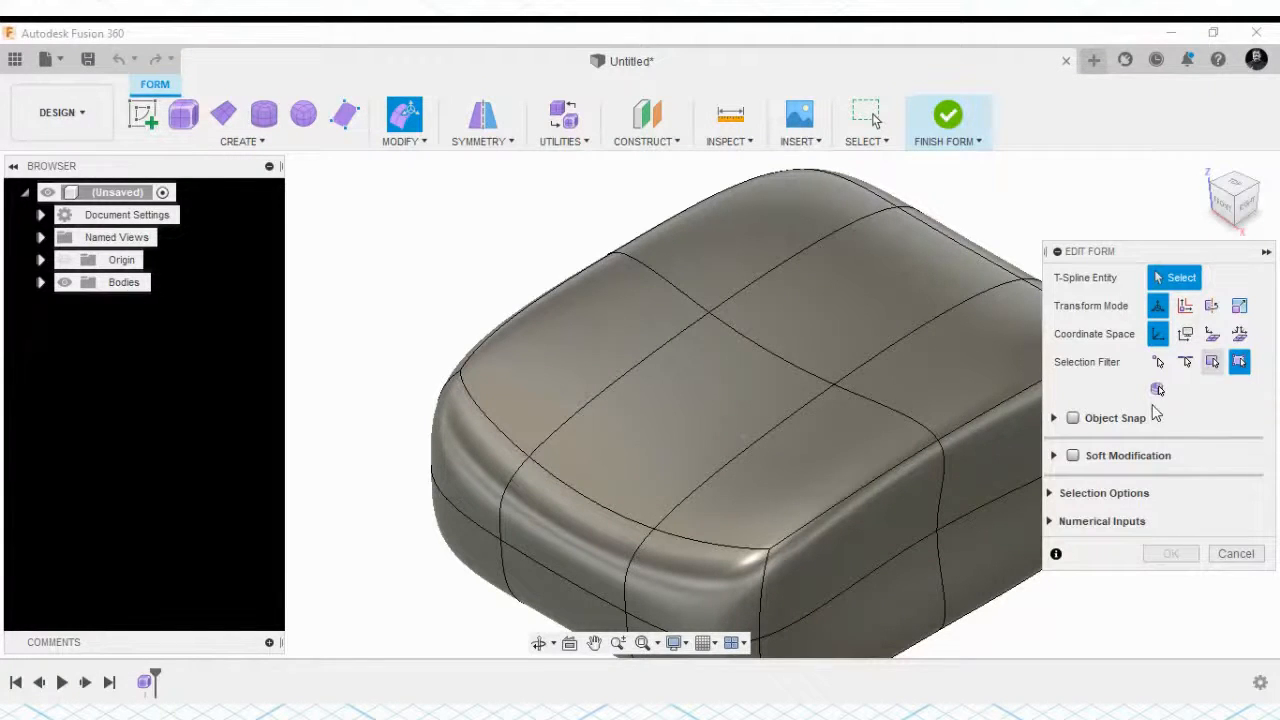
pyautogui.click(1160, 364)
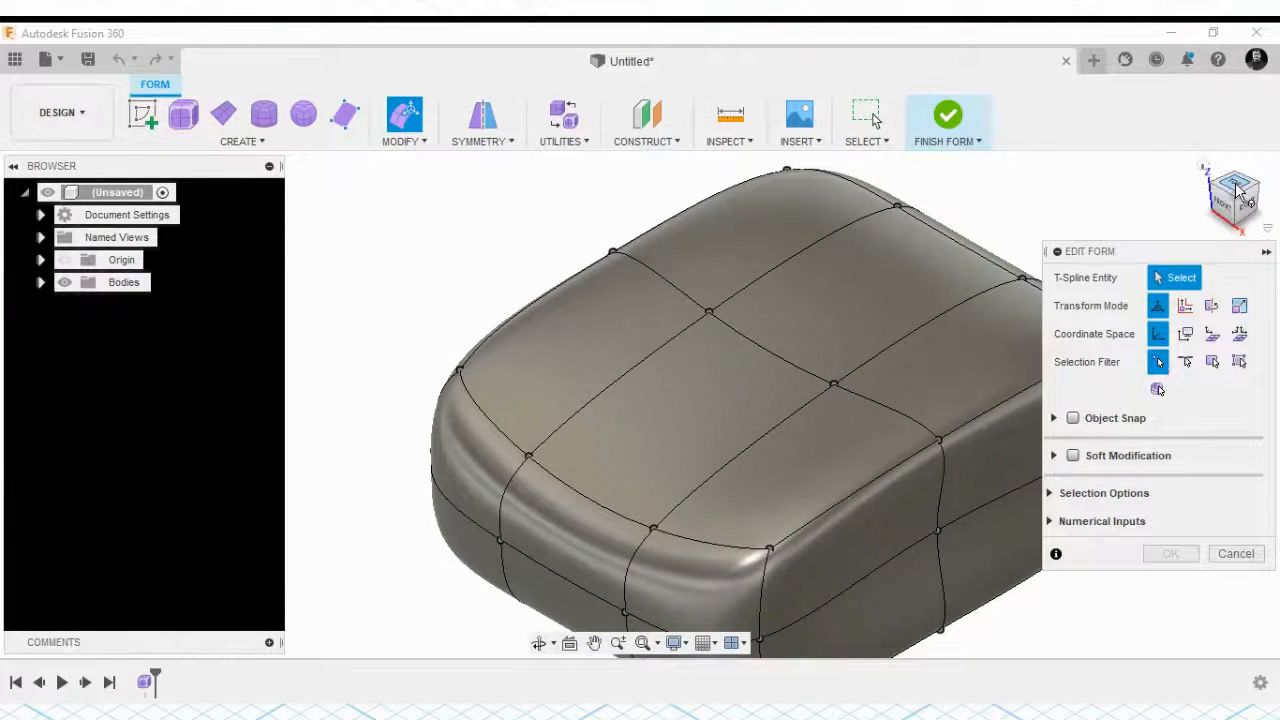
pyautogui.moveTo(1245, 190); pyautogui.dragTo(1207, 258)
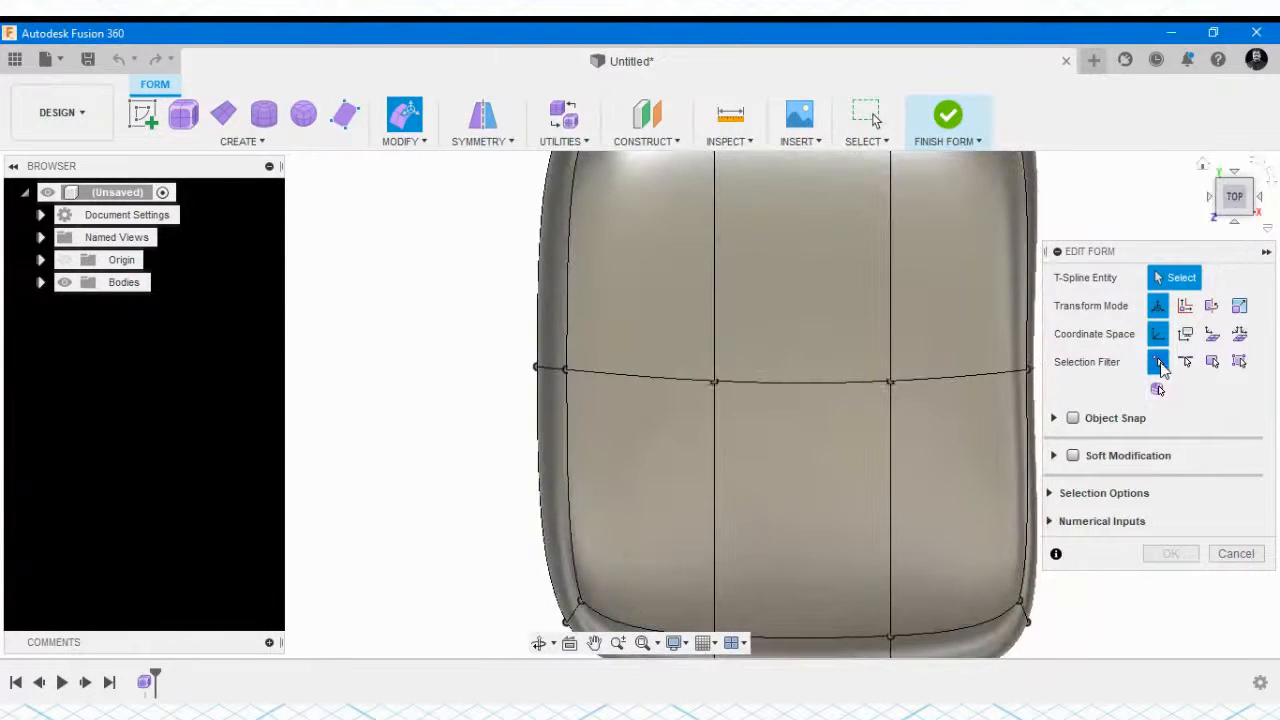
pyautogui.scroll(-3, 480, 340)
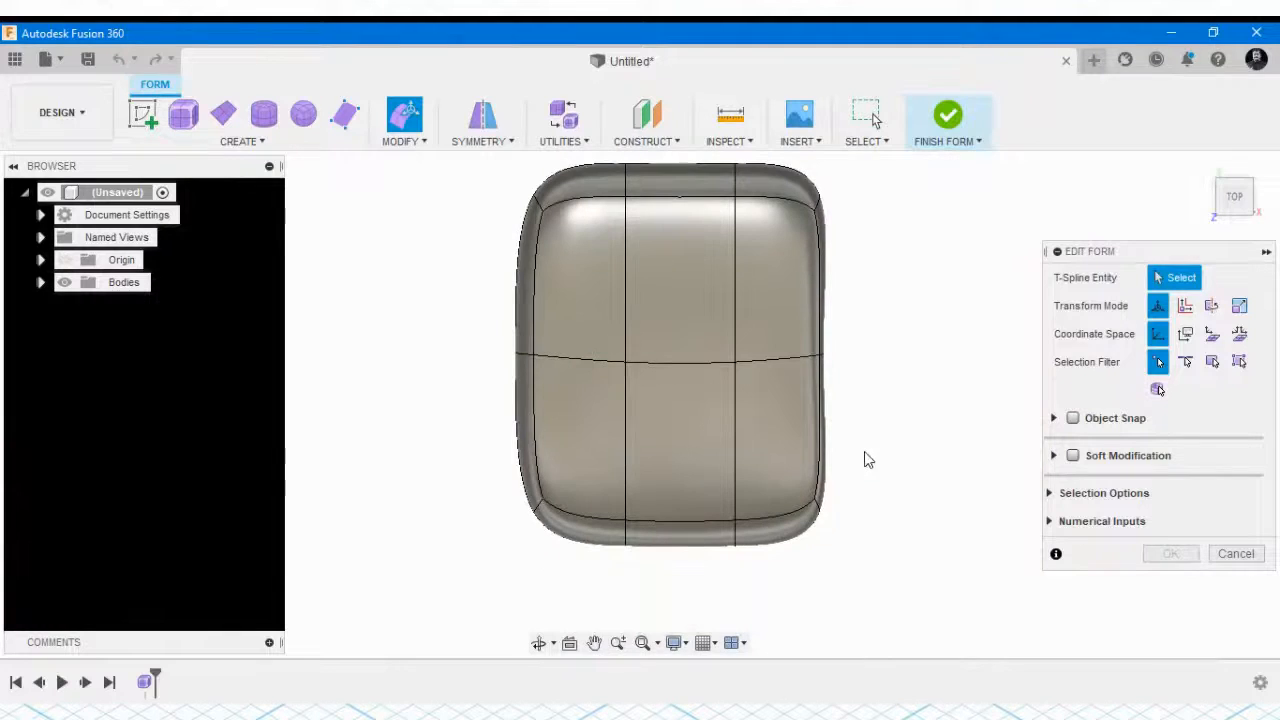
pyautogui.moveTo(869, 437); pyautogui.dragTo(800, 572)
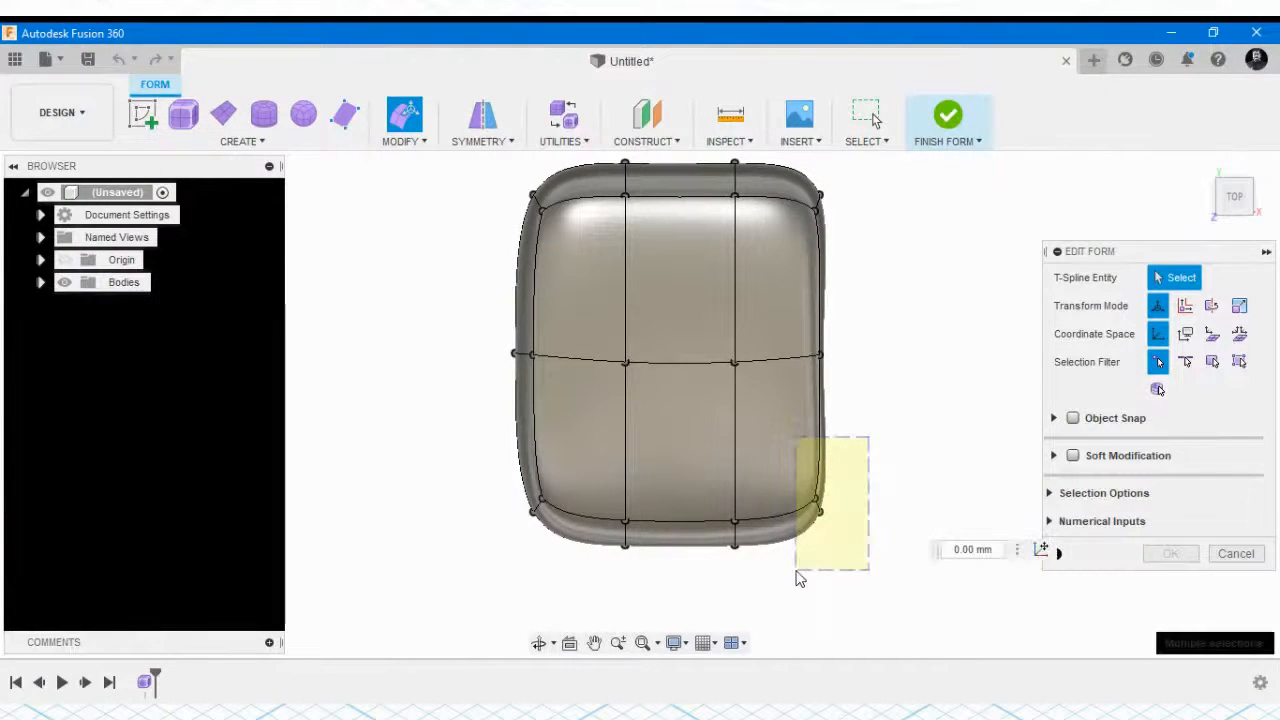
pyautogui.moveTo(871, 503); pyautogui.dragTo(822, 502)
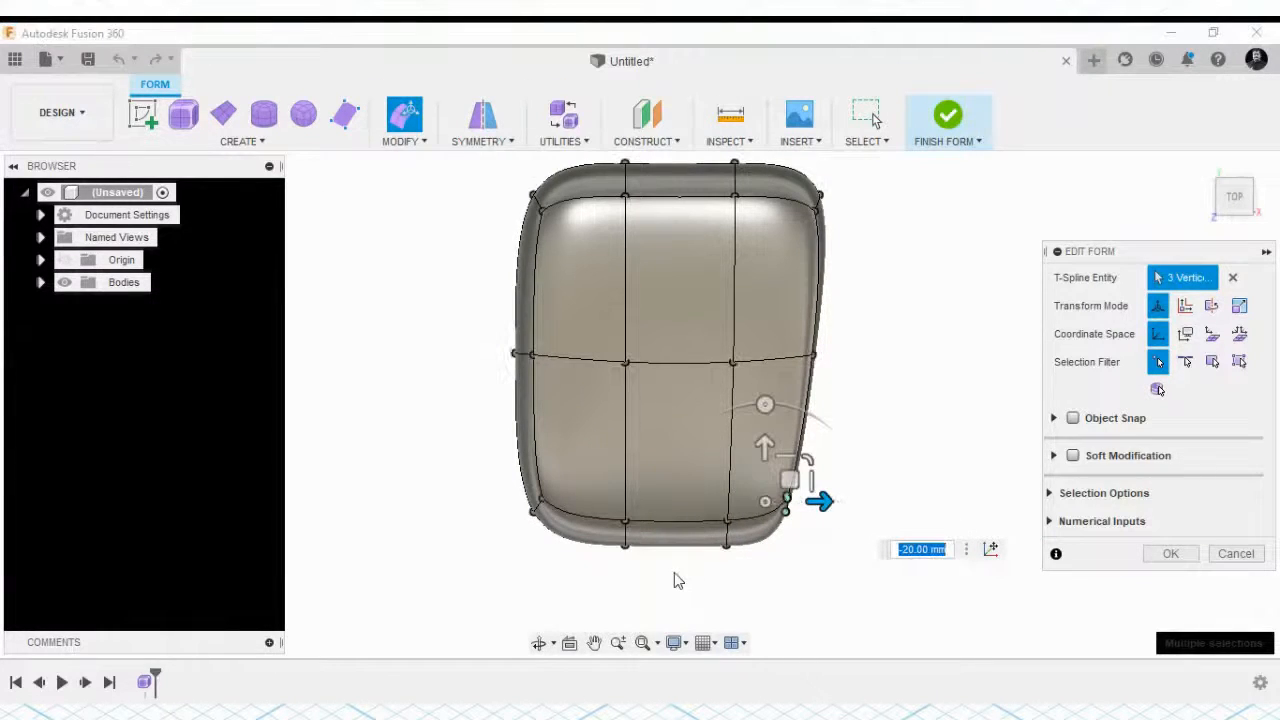
pyautogui.click(693, 581)
pyautogui.scroll(2, 712, 541)
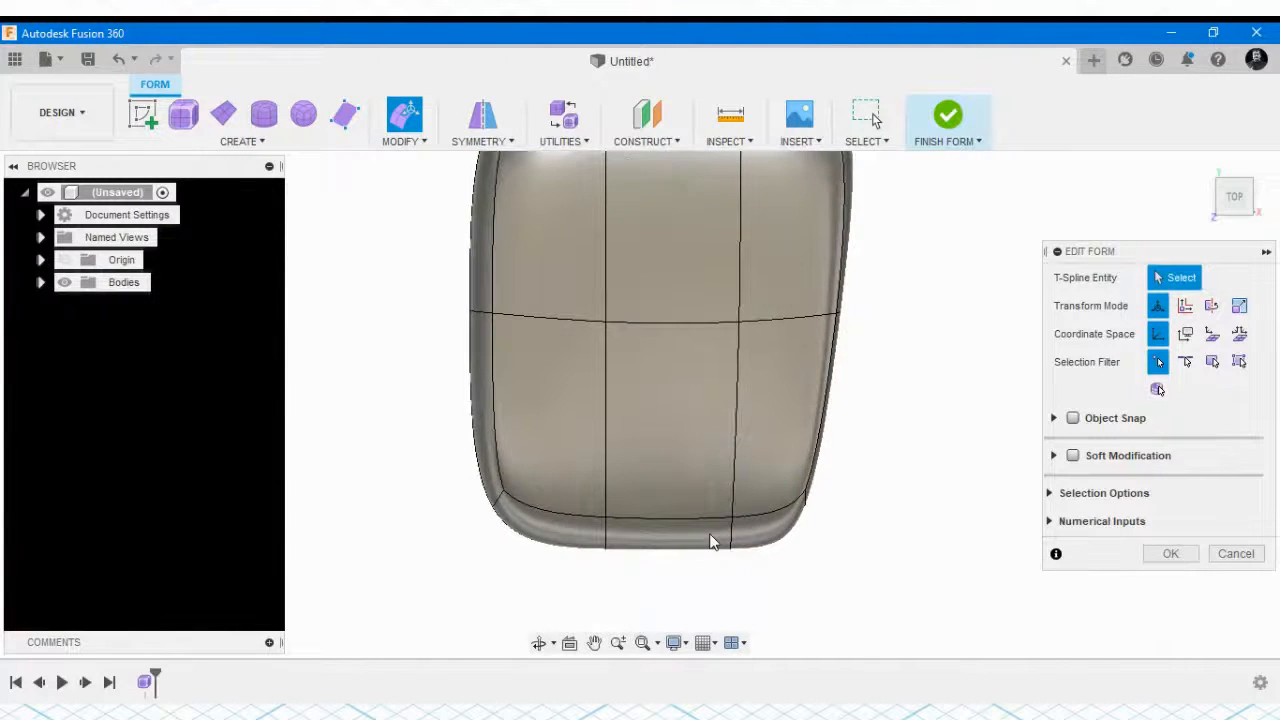
pyautogui.scroll(-2, 940, 528)
pyautogui.scroll(3, 815, 505)
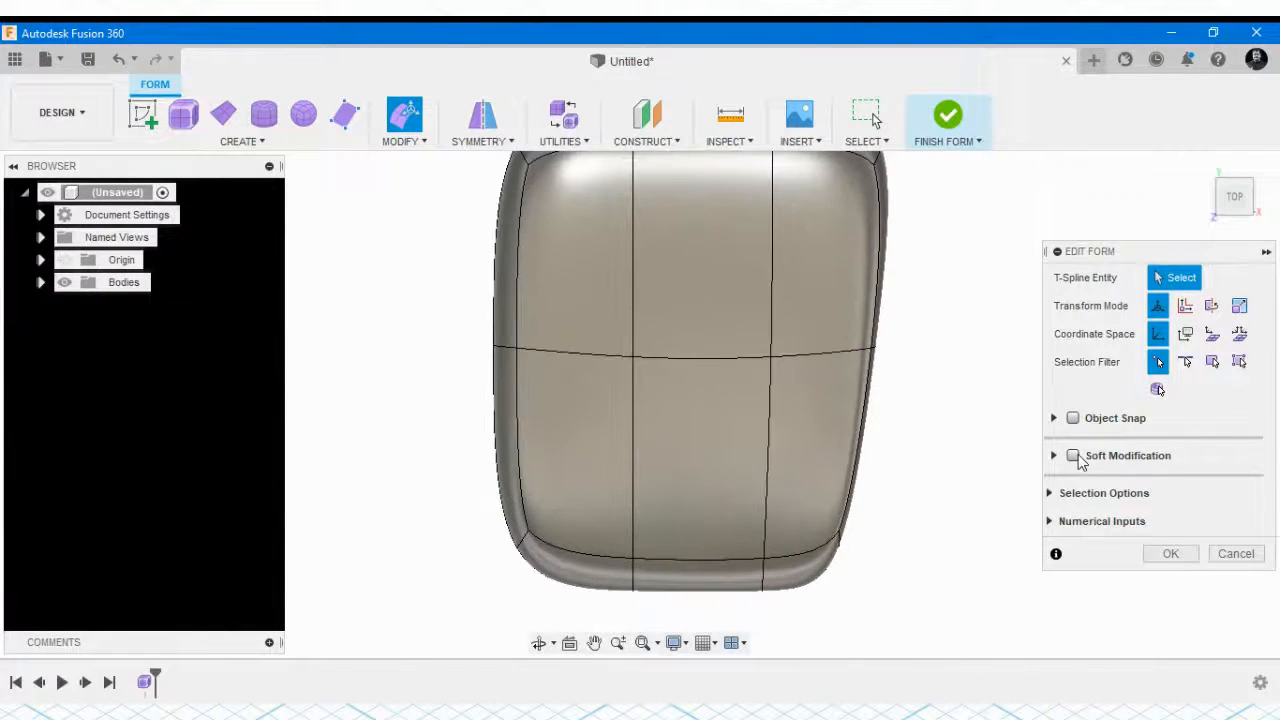
# Cancel the front right corner vertex edit and undo the last applied form edit
pyautogui.click(1233, 553)
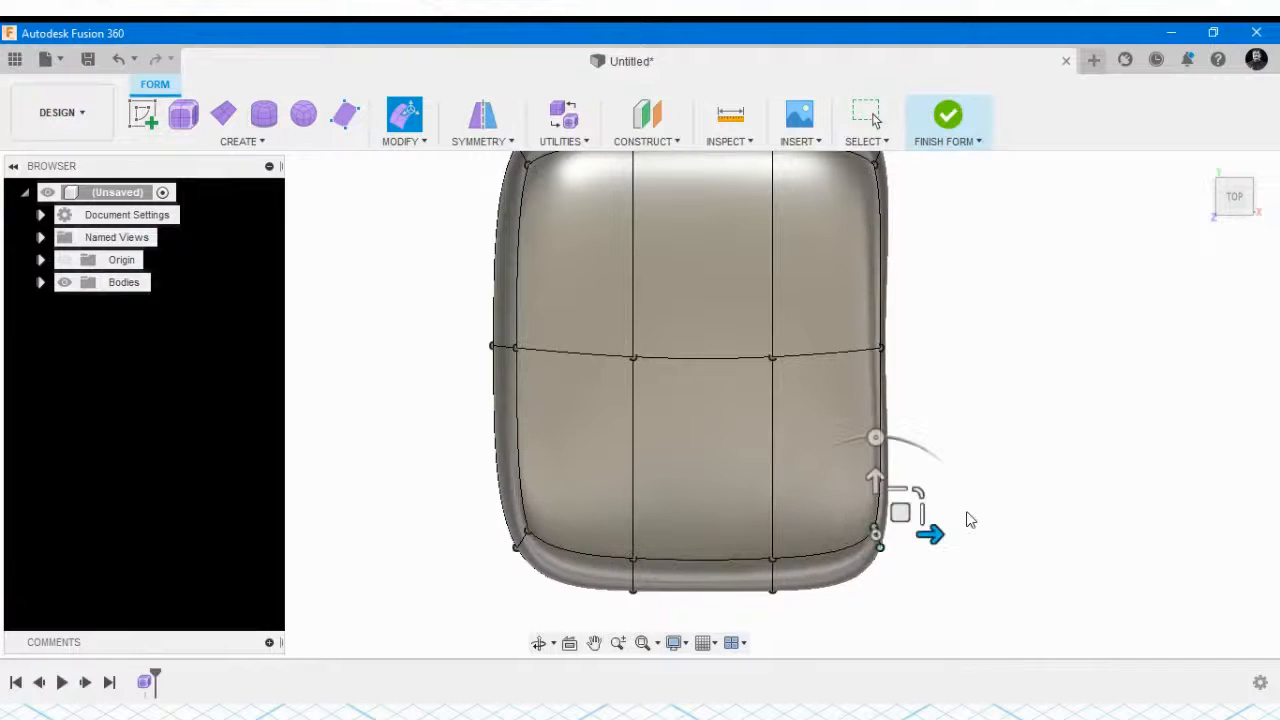
pyautogui.keyDown('shift'); pyautogui.moveTo(958, 440); pyautogui.dragTo(849, 353, button='middle'); pyautogui.keyUp('shift')
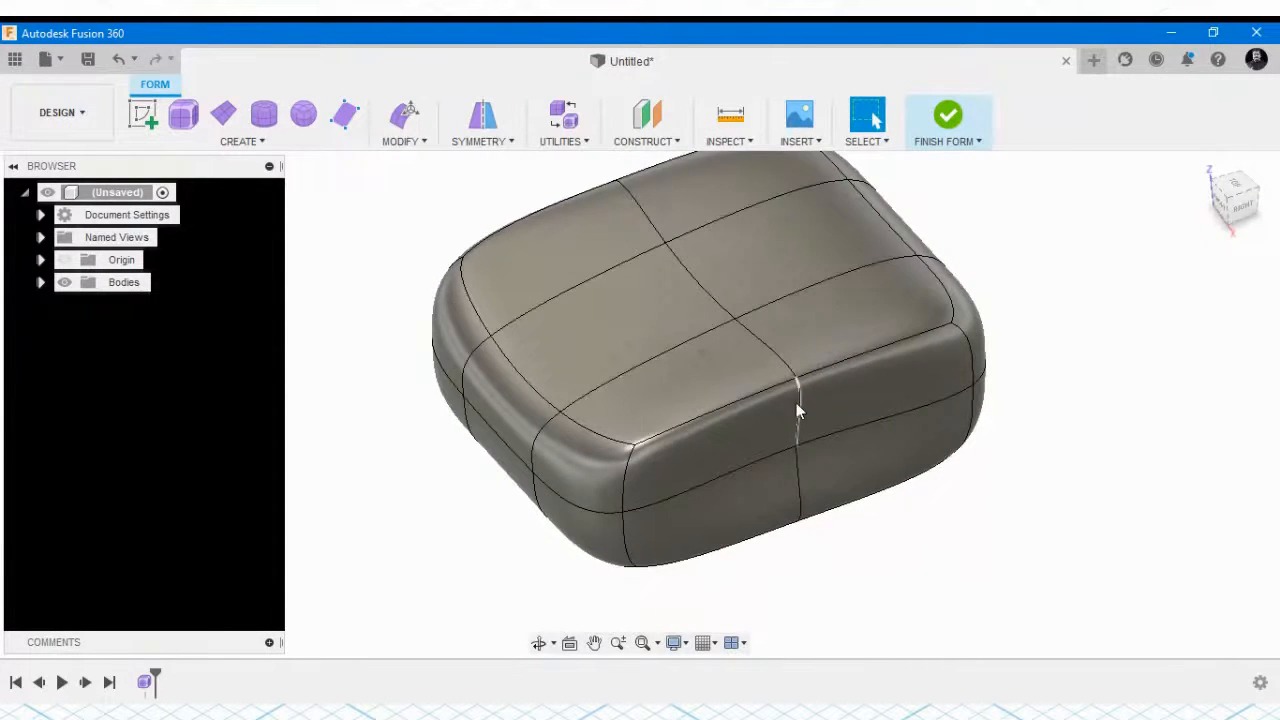
pyautogui.hotkey('ctrl', 'z')
pyautogui.keyDown('shift'); pyautogui.moveTo(829, 399); pyautogui.dragTo(726, 455, button='middle'); pyautogui.keyUp('shift')
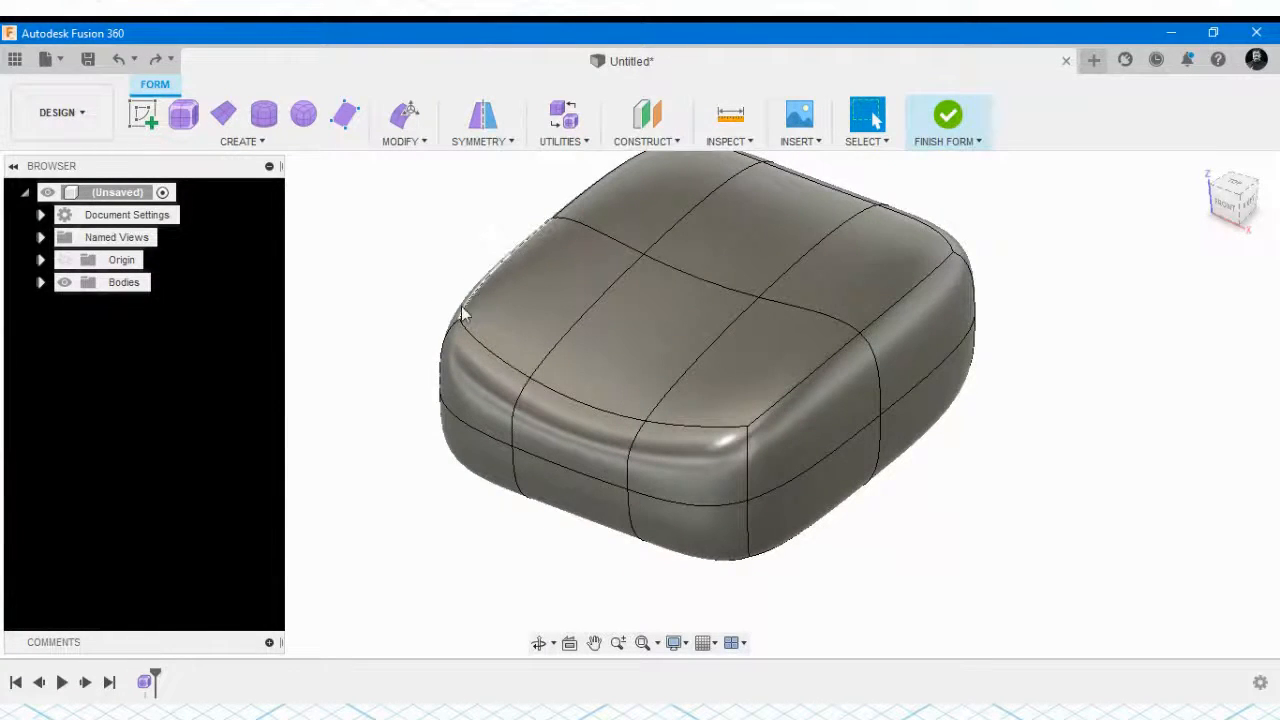
pyautogui.scroll(-3, 789, 487)
pyautogui.scroll(3, 690, 288)
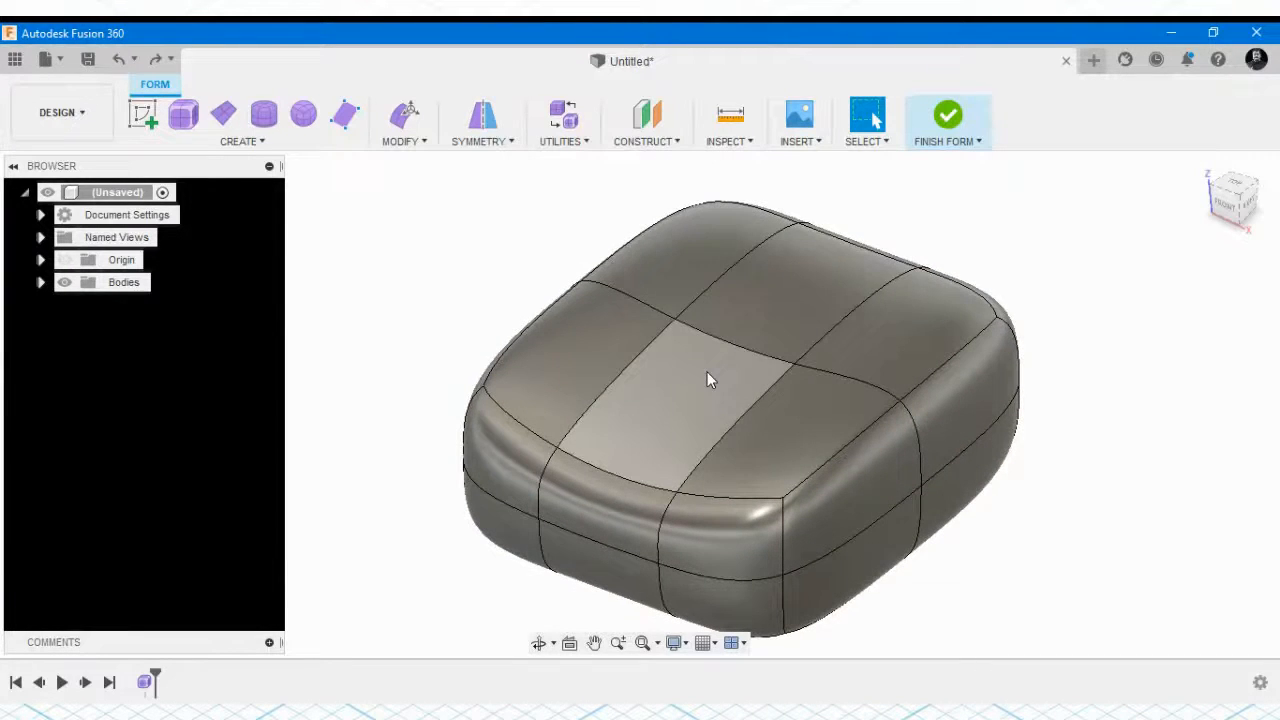
# Add internal mirror symmetry to the body using the front right and front left top faces as the matching pair
pyautogui.click(483, 118)
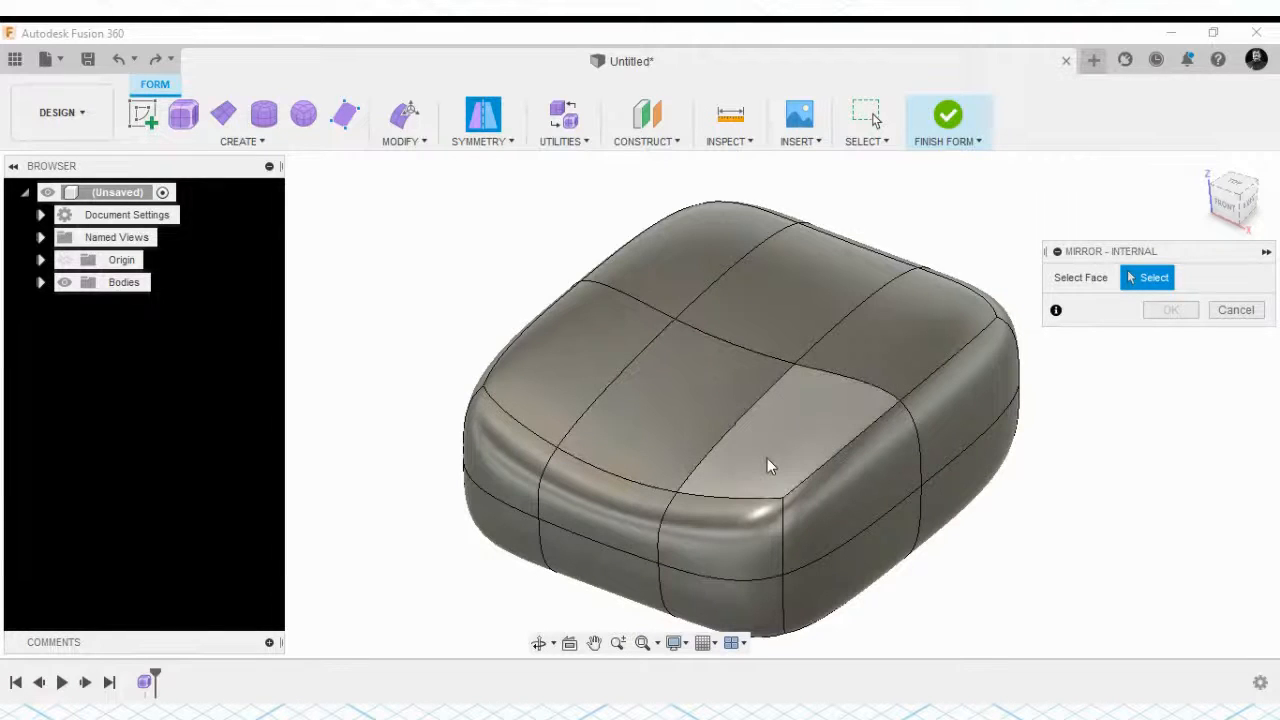
pyautogui.click(709, 444)
pyautogui.click(539, 345)
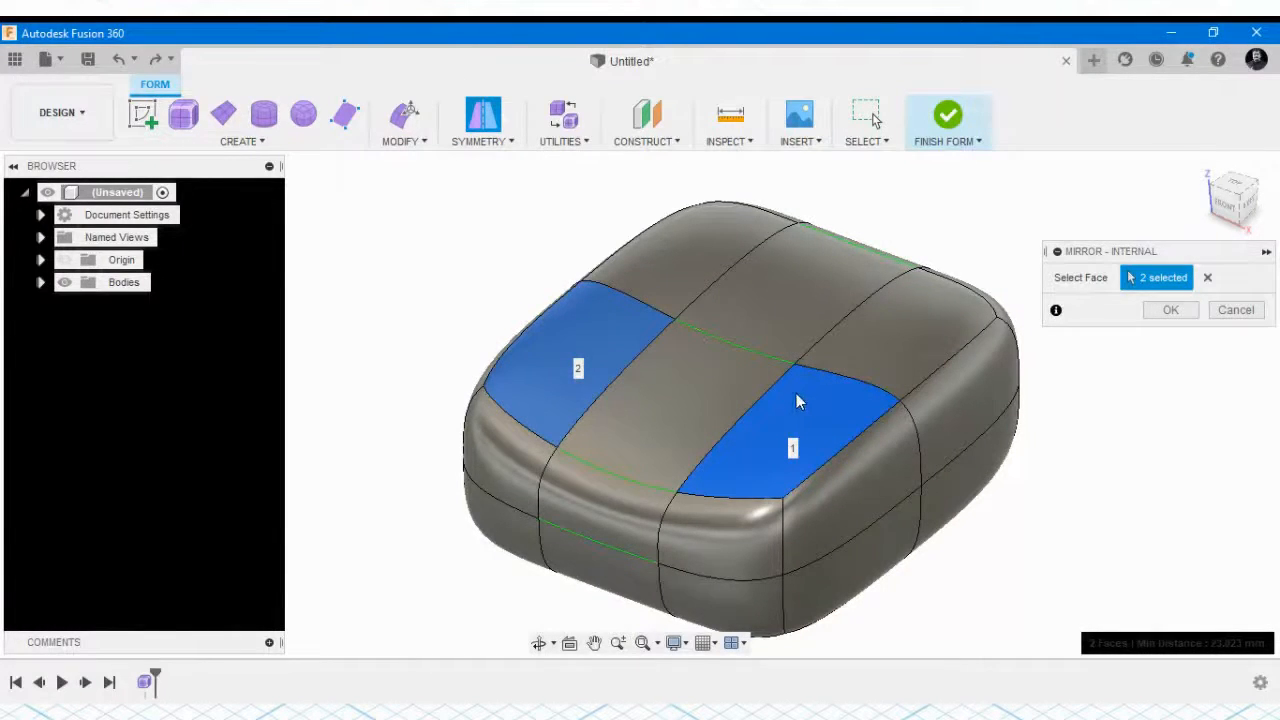
pyautogui.click(1170, 310)
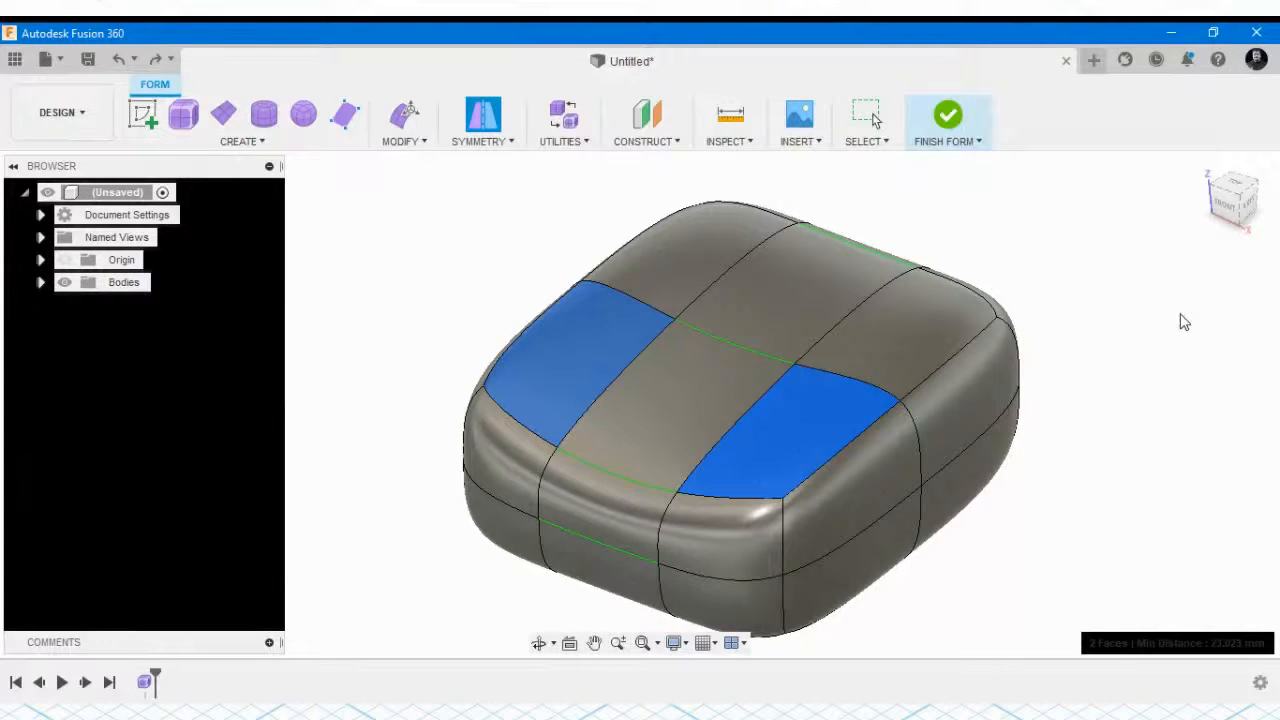
# Using Edit Form, raise the mirrored front right top face vertically to 15 mm, and finally lower it to -20 mm
pyautogui.click(786, 404)
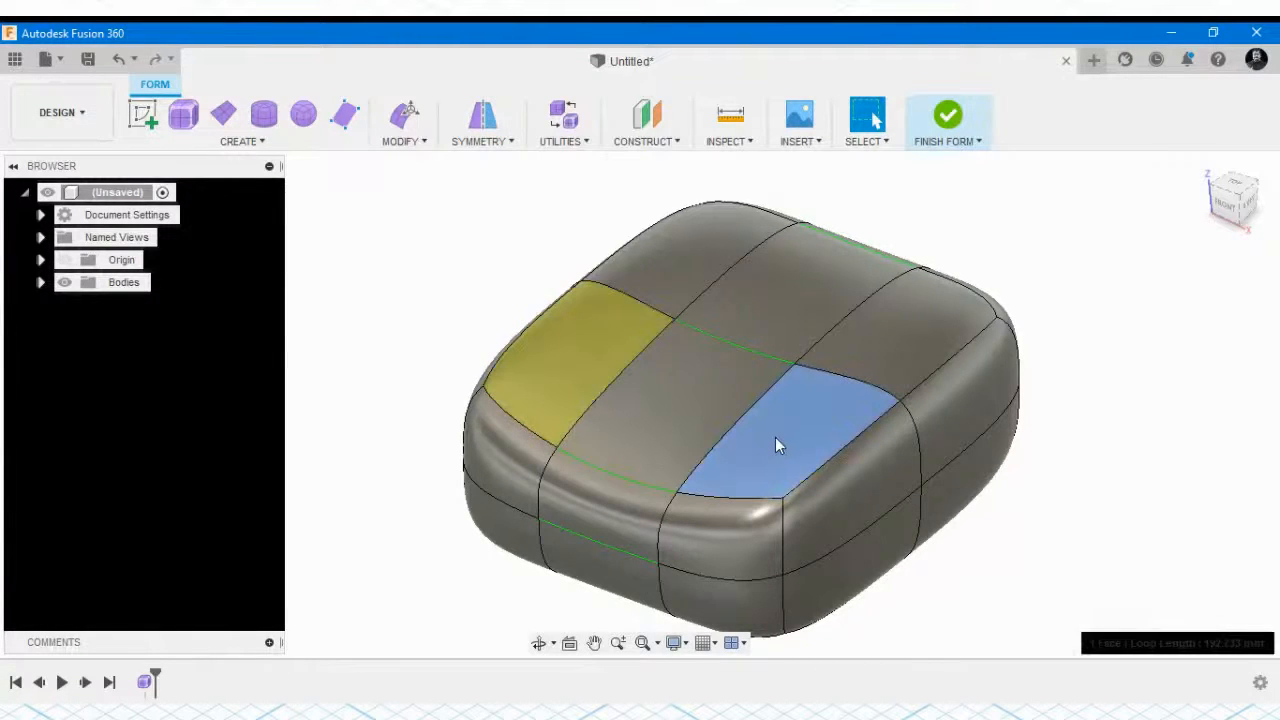
pyautogui.click(403, 113)
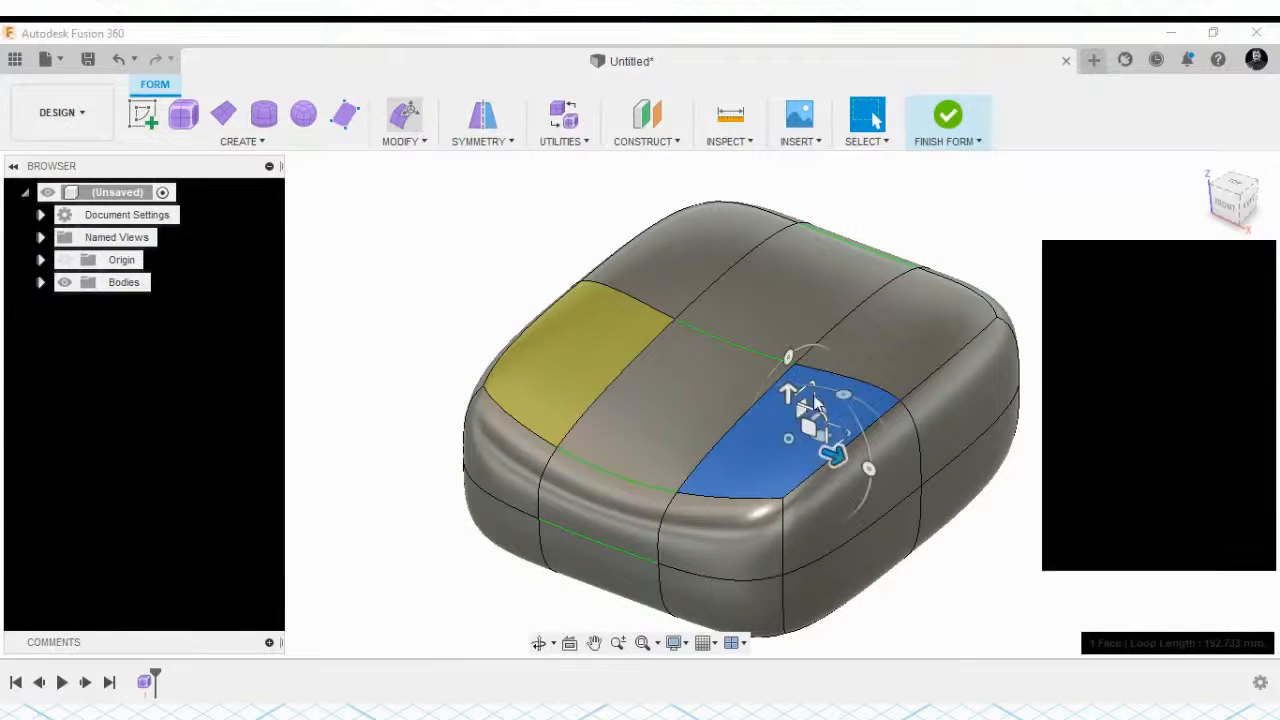
pyautogui.moveTo(787, 391); pyautogui.dragTo(786, 345)
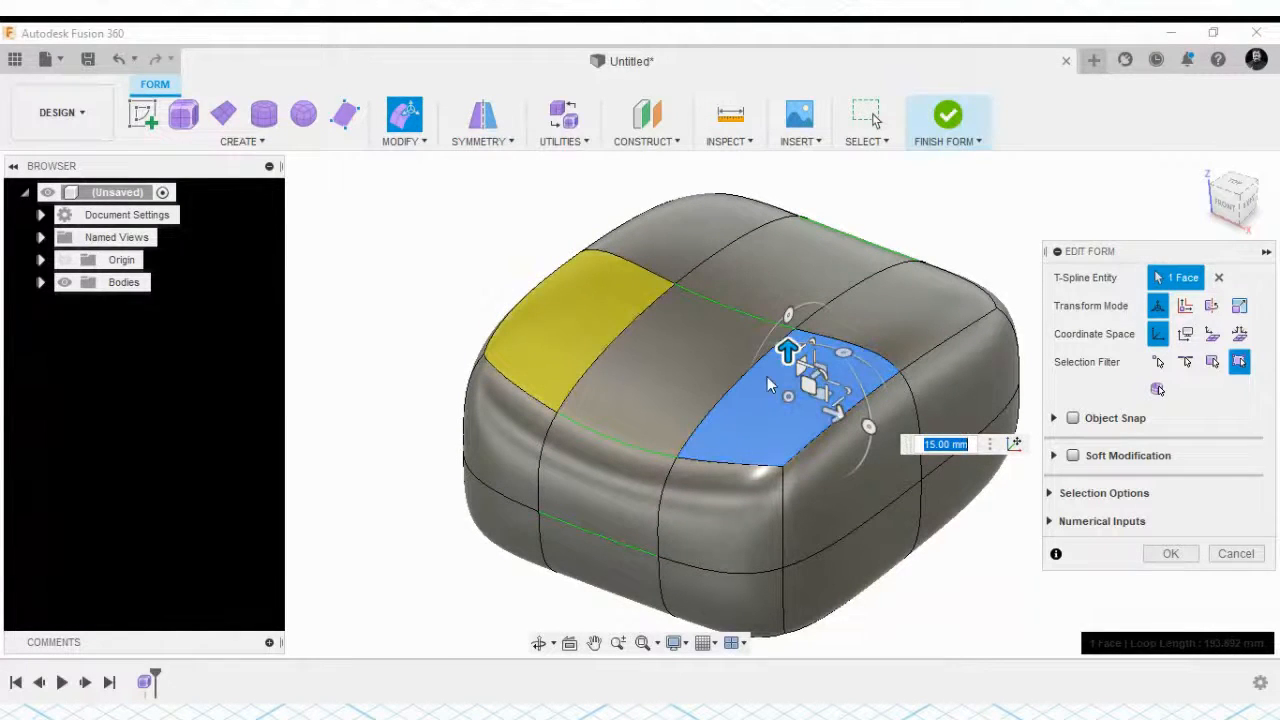
pyautogui.moveTo(788, 355); pyautogui.dragTo(740, 530)
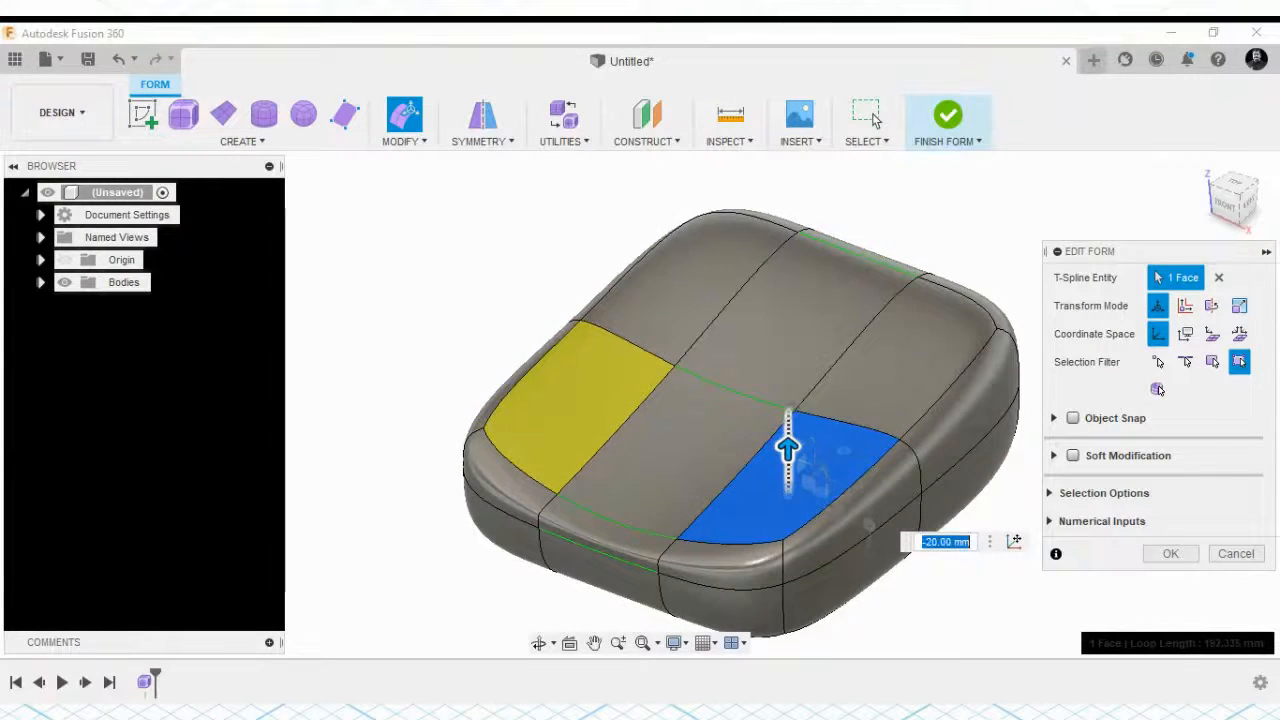
# Raise the rear right top face 15 mm vertically, apply the form edit and clear the selection
pyautogui.click(914, 369)
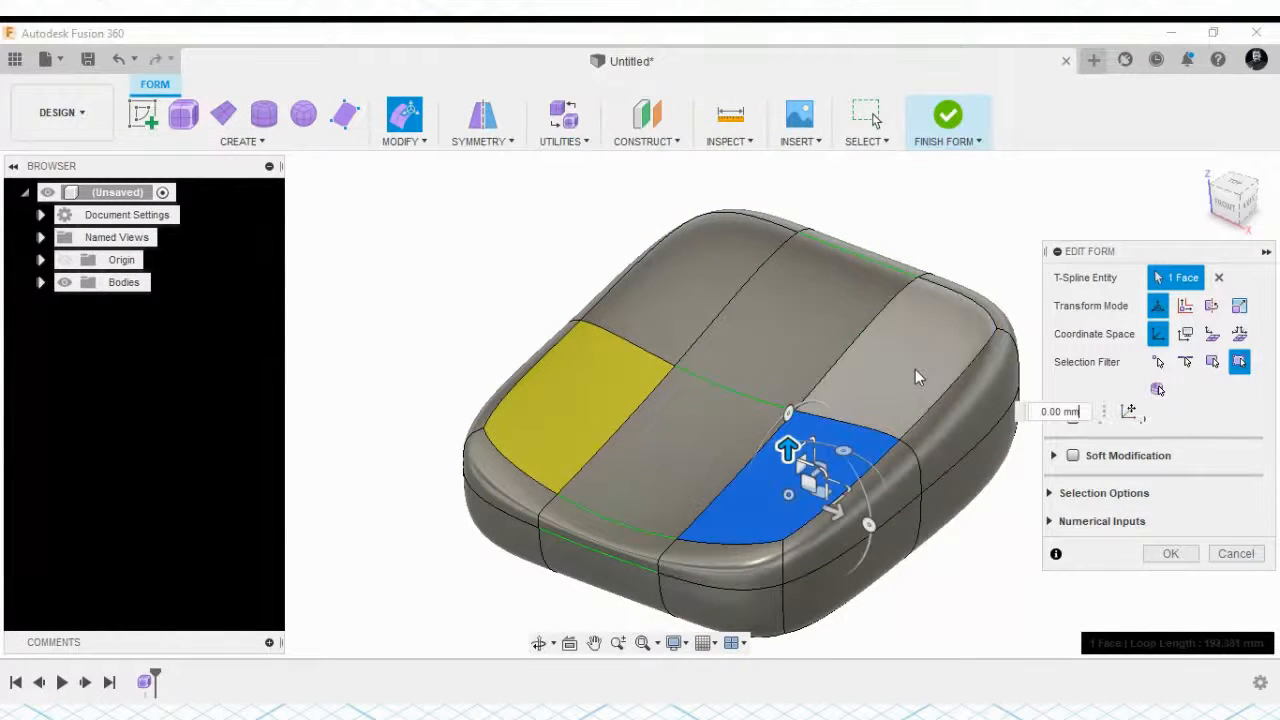
pyautogui.moveTo(902, 316); pyautogui.dragTo(903, 277)
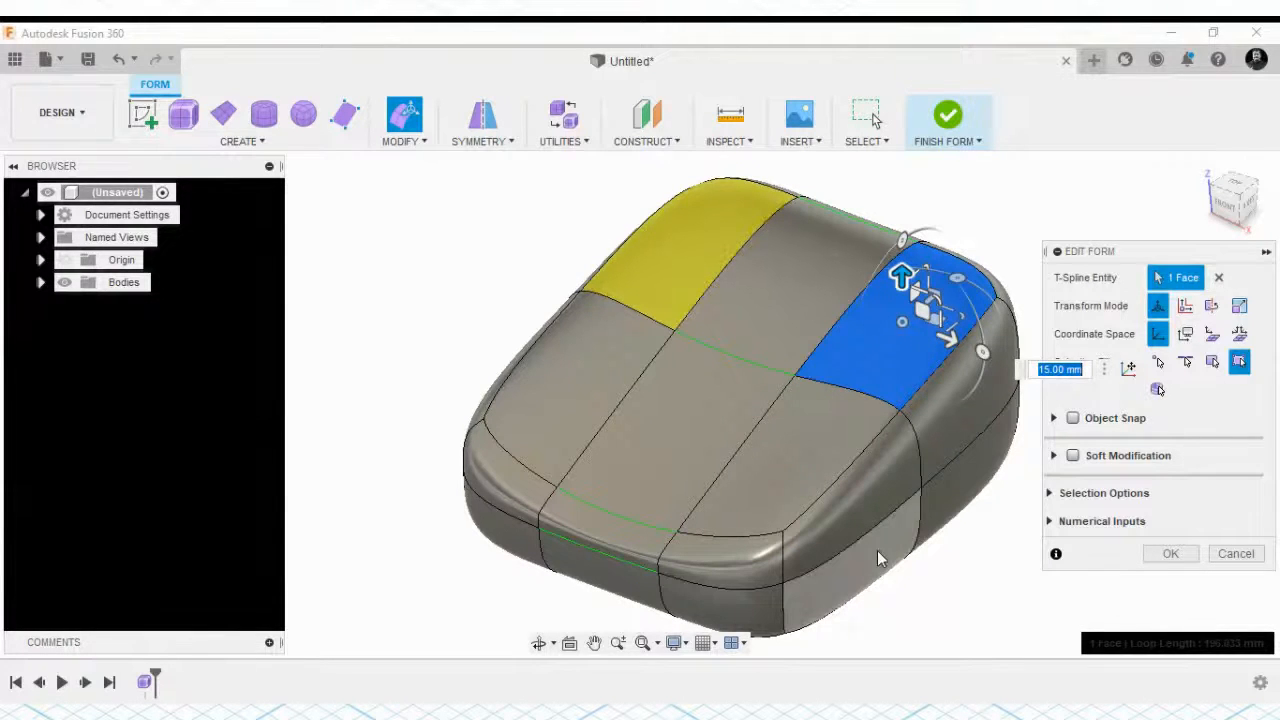
pyautogui.click(1170, 553)
pyautogui.scroll(-1, 766, 422)
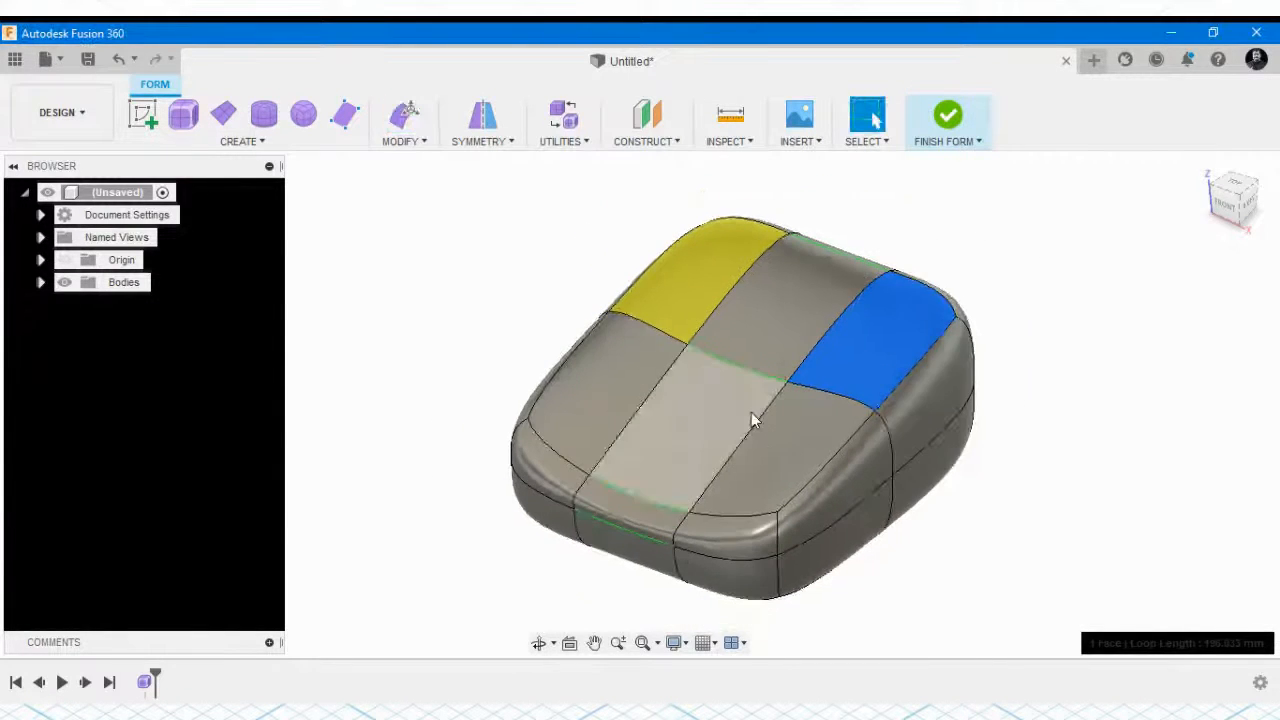
pyautogui.scroll(2, 751, 412)
pyautogui.click(1054, 466)
# Examine the form from several sides and select faces on its underside to check the mirror symmetry
pyautogui.keyDown('shift'); pyautogui.moveTo(978, 513); pyautogui.dragTo(948, 484, button='middle'); pyautogui.keyUp('shift')
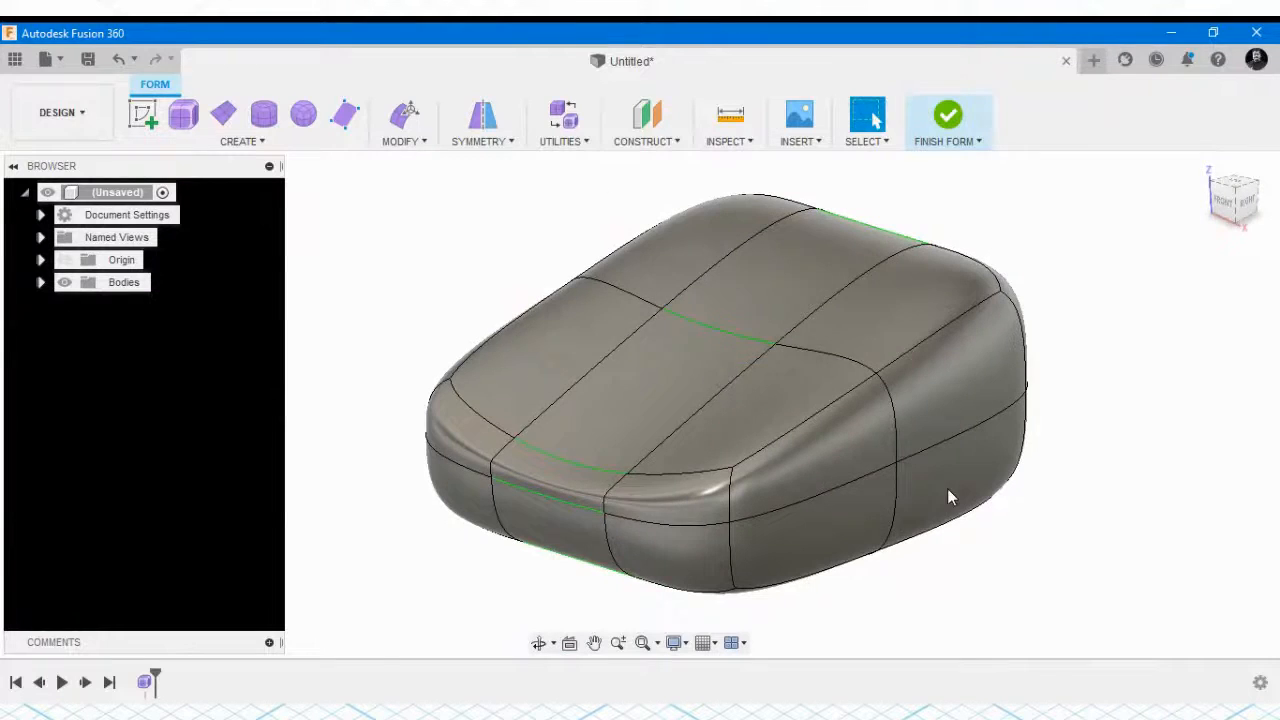
pyautogui.scroll(2, 718, 423)
pyautogui.scroll(-2, 718, 423)
pyautogui.scroll(1, 718, 423)
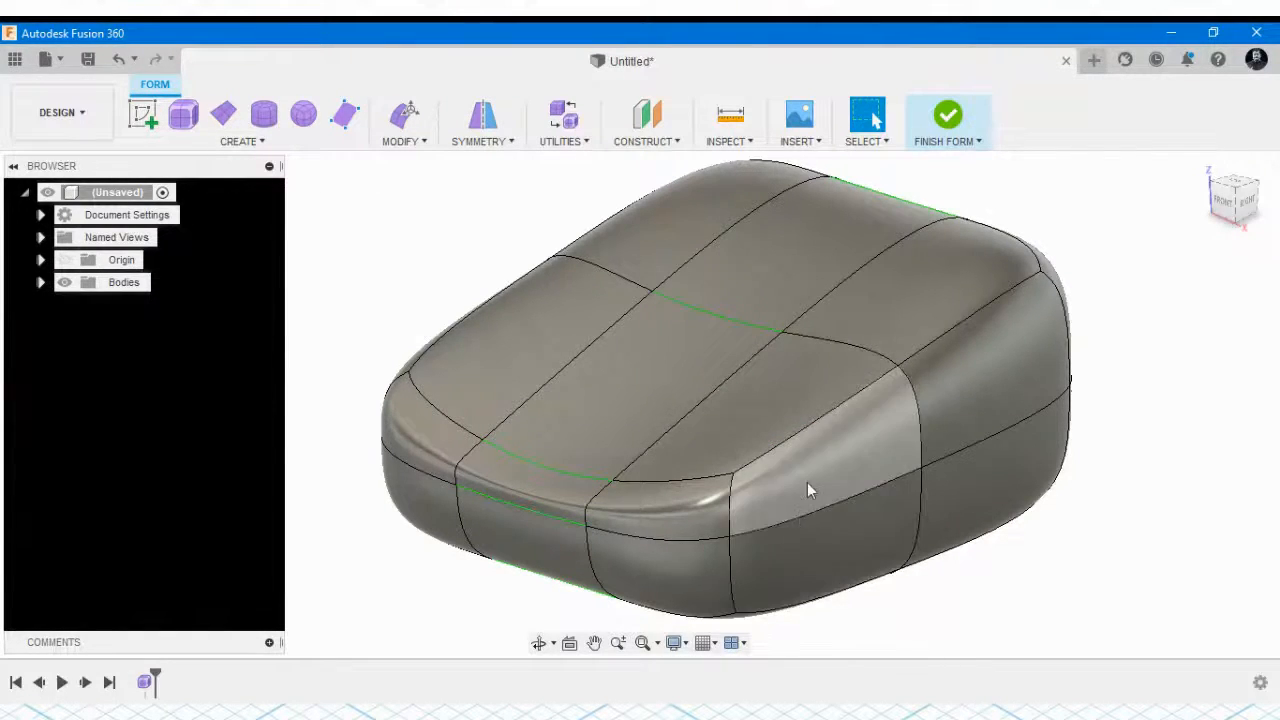
pyautogui.keyDown('shift'); pyautogui.moveTo(807, 482); pyautogui.dragTo(705, 250, button='middle'); pyautogui.keyUp('shift')
pyautogui.moveTo(709, 330)
pyautogui.keyDown('shift'); pyautogui.mouseDown(button='middle')
pyautogui.moveTo(713, 376)
pyautogui.moveTo(708, 342)
pyautogui.mouseUp(button='middle'); pyautogui.keyUp('shift')
pyautogui.click(708, 345)
pyautogui.scroll(-2, 707, 321)
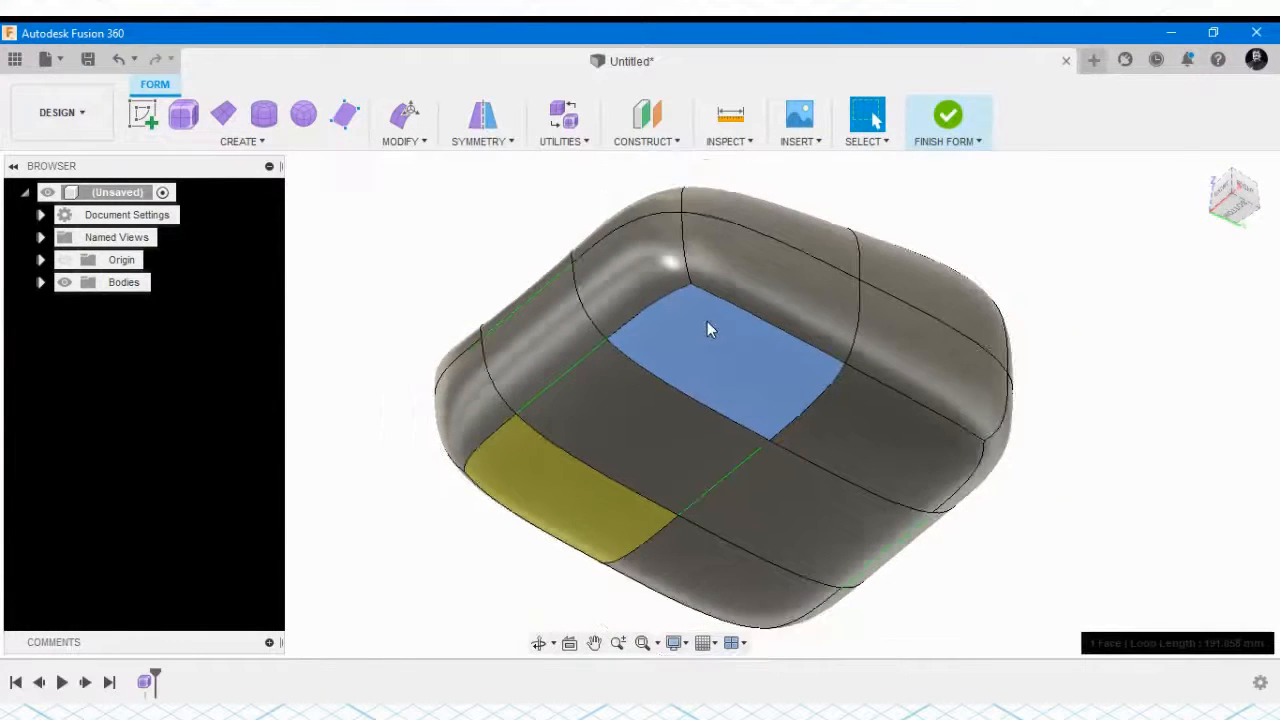
pyautogui.click(665, 442)
pyautogui.click(757, 502)
pyautogui.click(1008, 478)
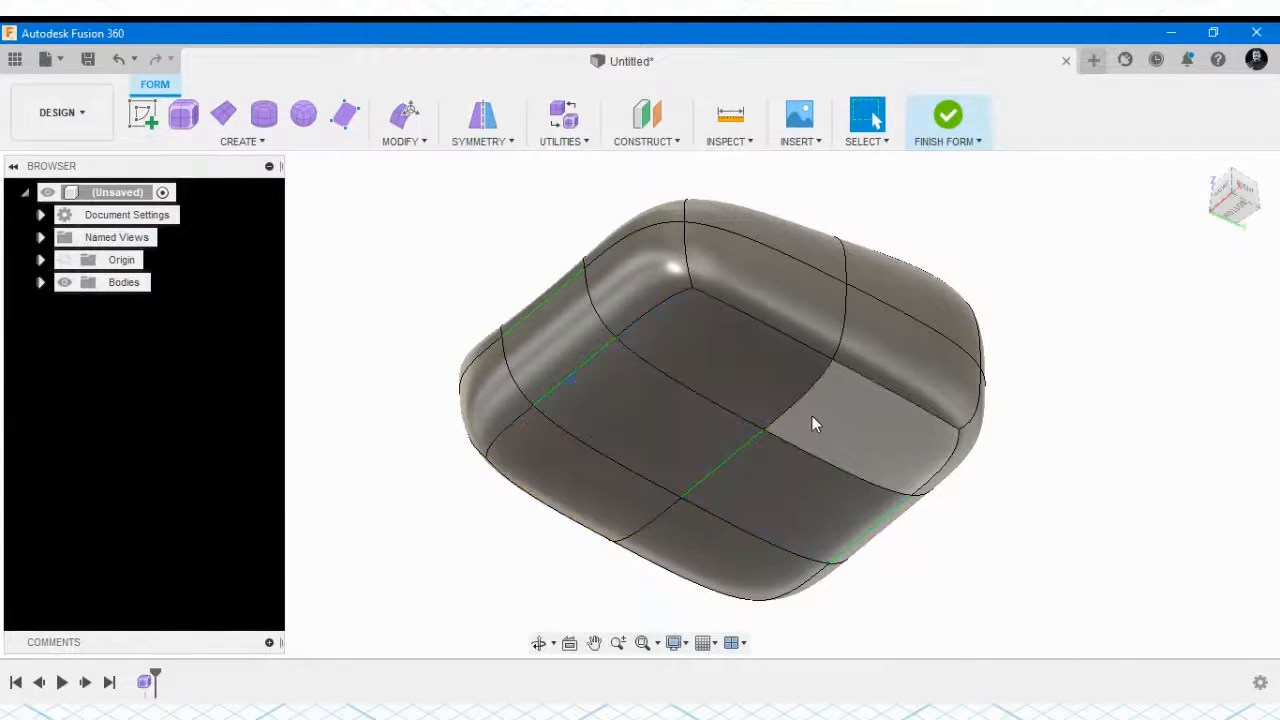
pyautogui.keyDown('shift'); pyautogui.moveTo(648, 280); pyautogui.dragTo(672, 422, button='middle'); pyautogui.keyUp('shift')
pyautogui.press('Escape')
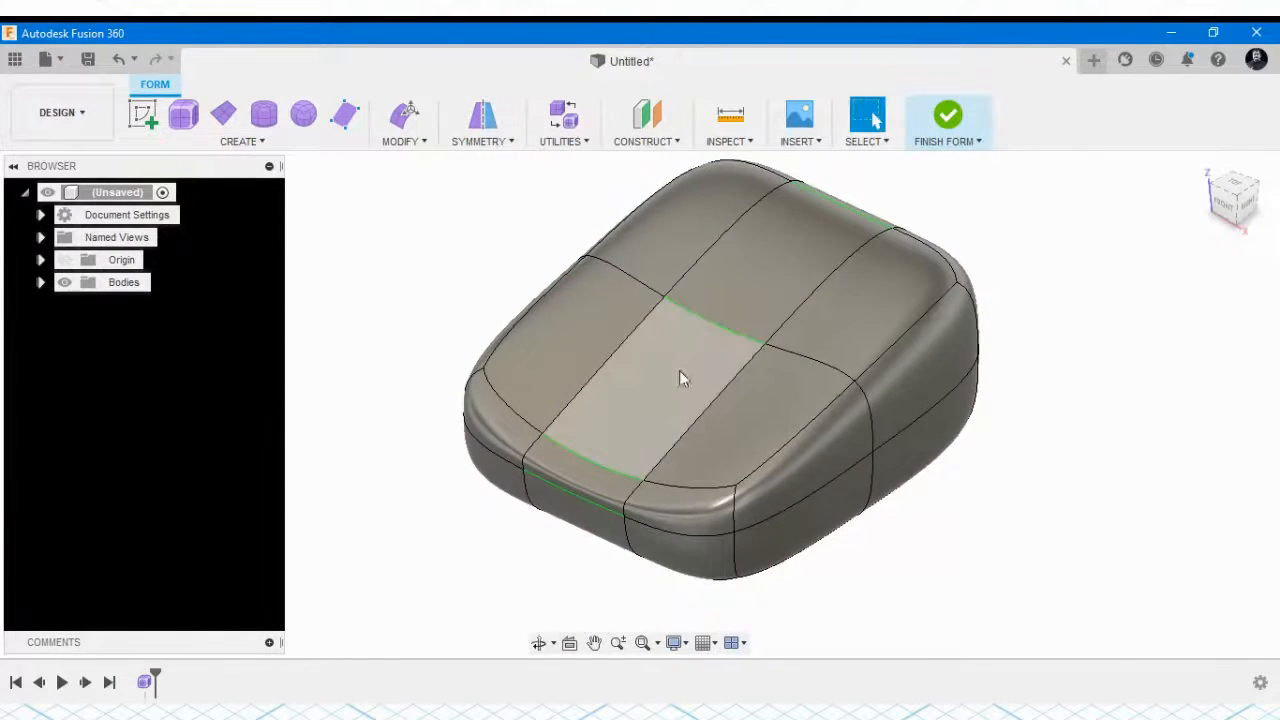
# Apply a Zebra Analysis to the form body to check its surface continuity
pyautogui.scroll(2, 699, 329)
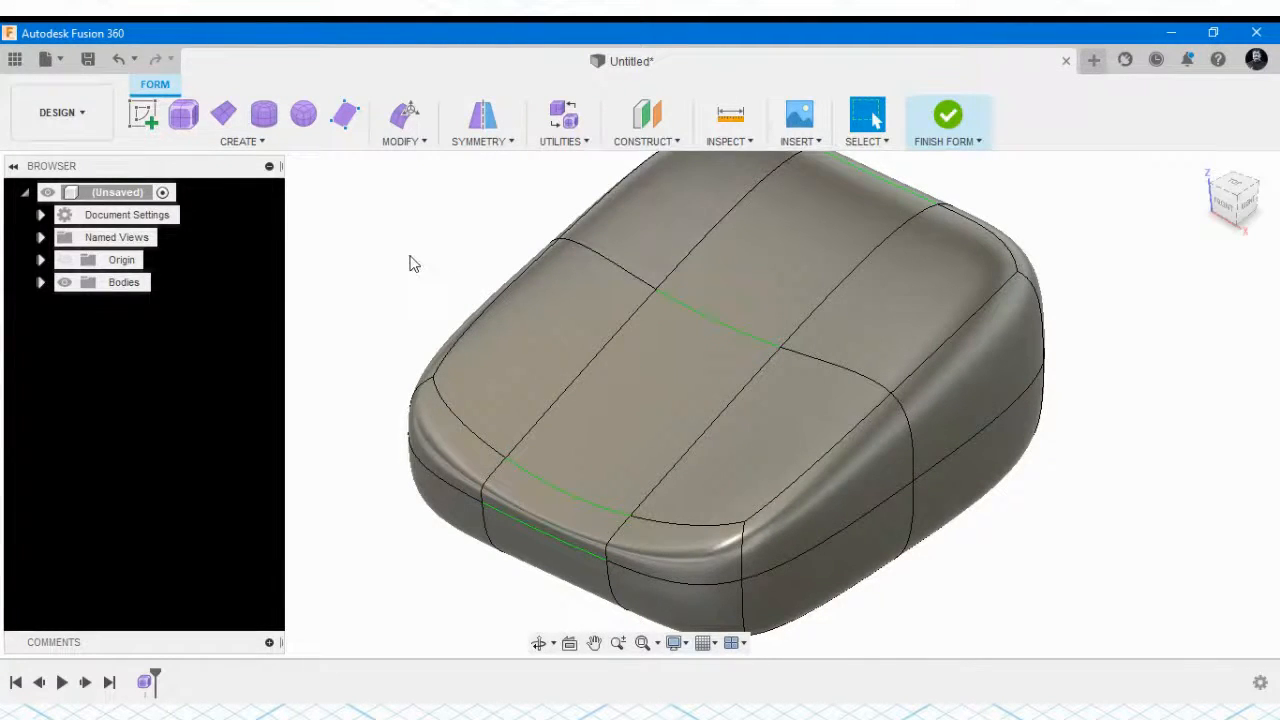
pyautogui.click(709, 141)
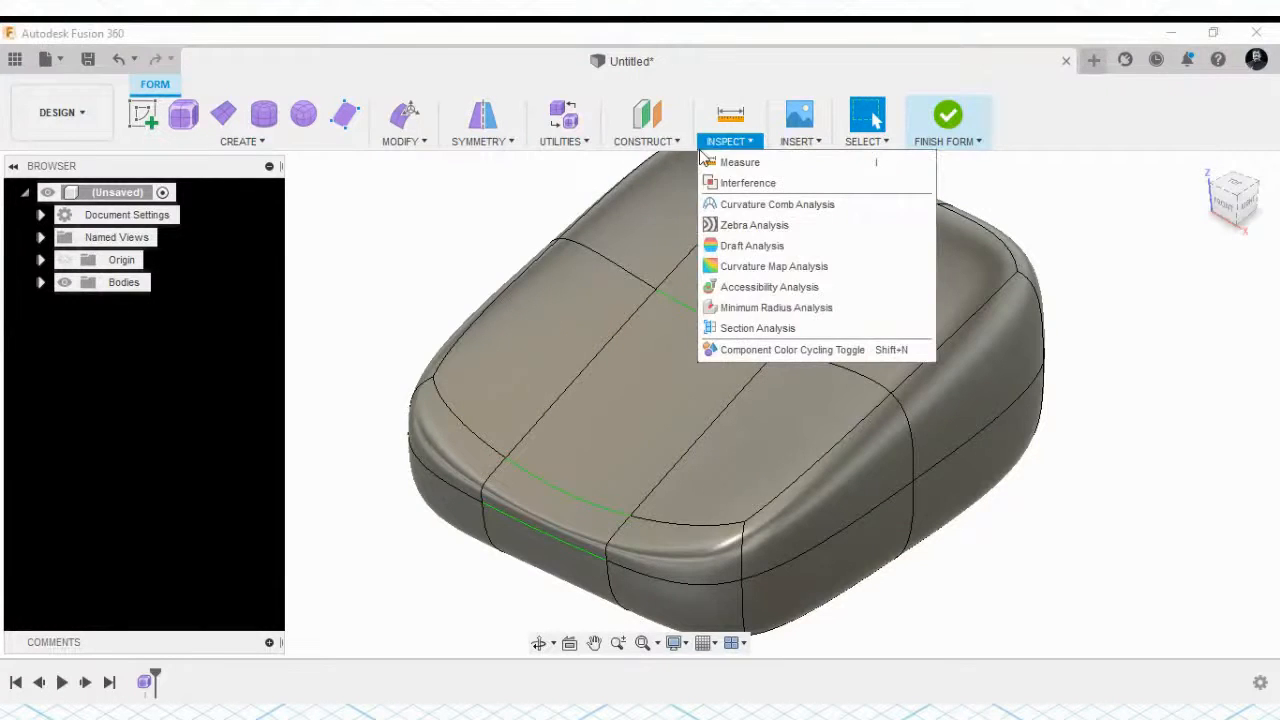
pyautogui.click(729, 229)
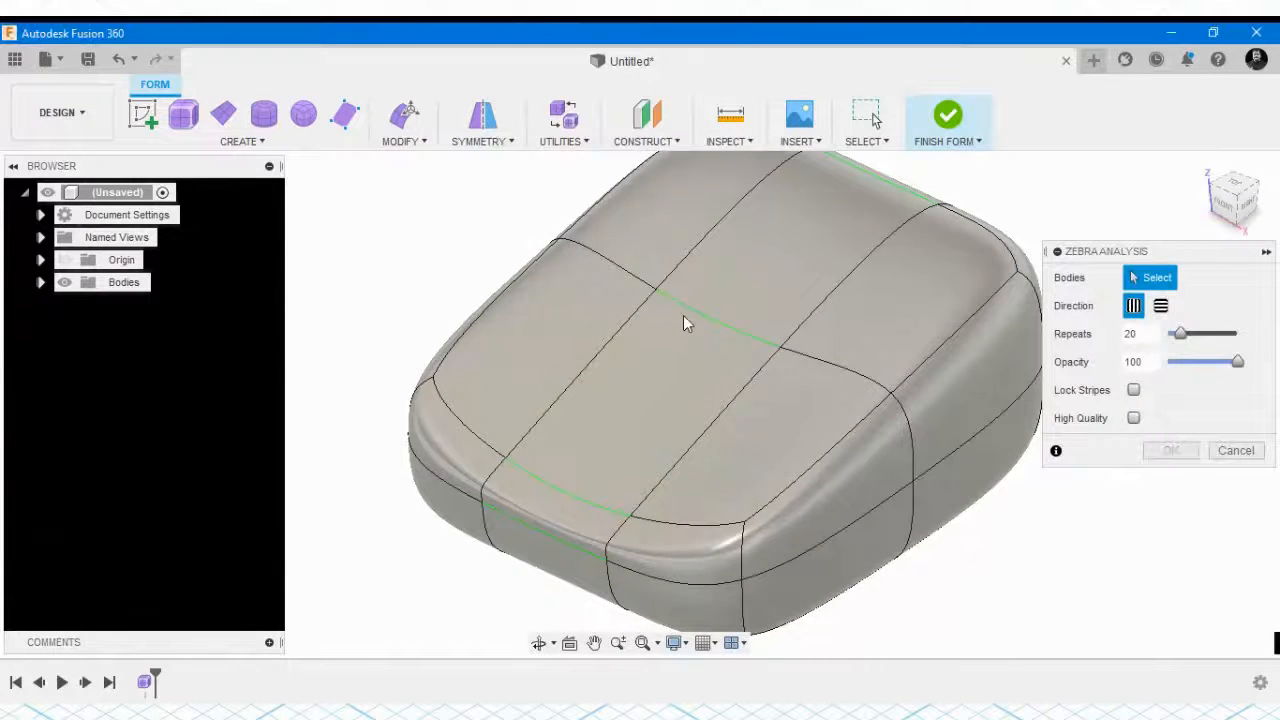
pyautogui.click(684, 318)
pyautogui.click(1171, 451)
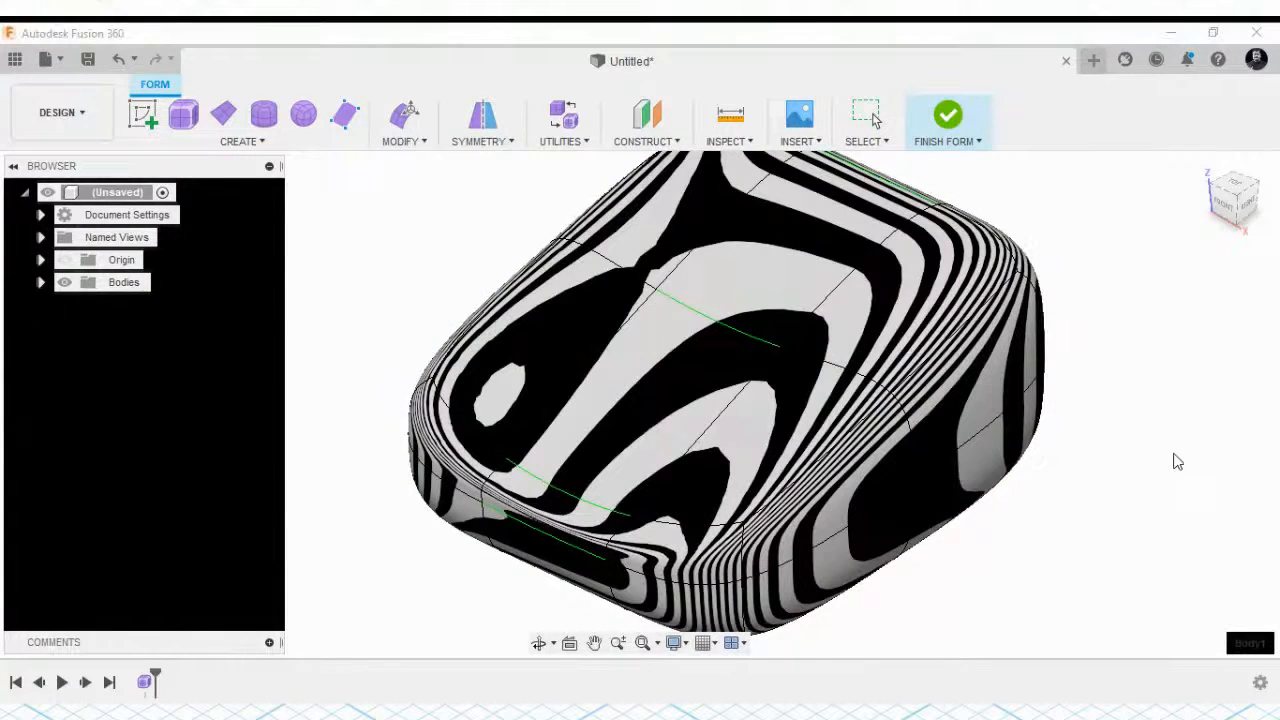
# Examine how the zebra stripes flow across the edges and corners on both sides of the form
pyautogui.scroll(3, 858, 323)
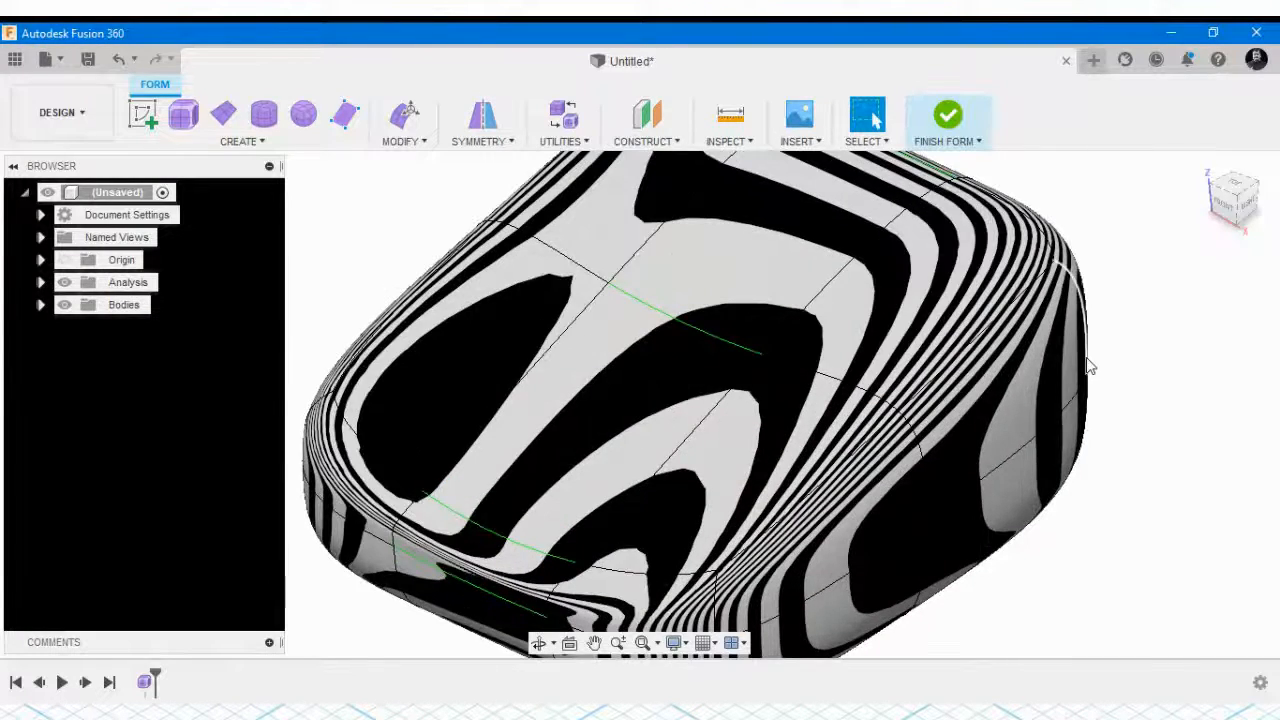
pyautogui.scroll(2, 1085, 362)
pyautogui.keyDown('shift'); pyautogui.moveTo(1077, 358); pyautogui.dragTo(622, 336, button='middle'); pyautogui.keyUp('shift')
pyautogui.scroll(4, 737, 294)
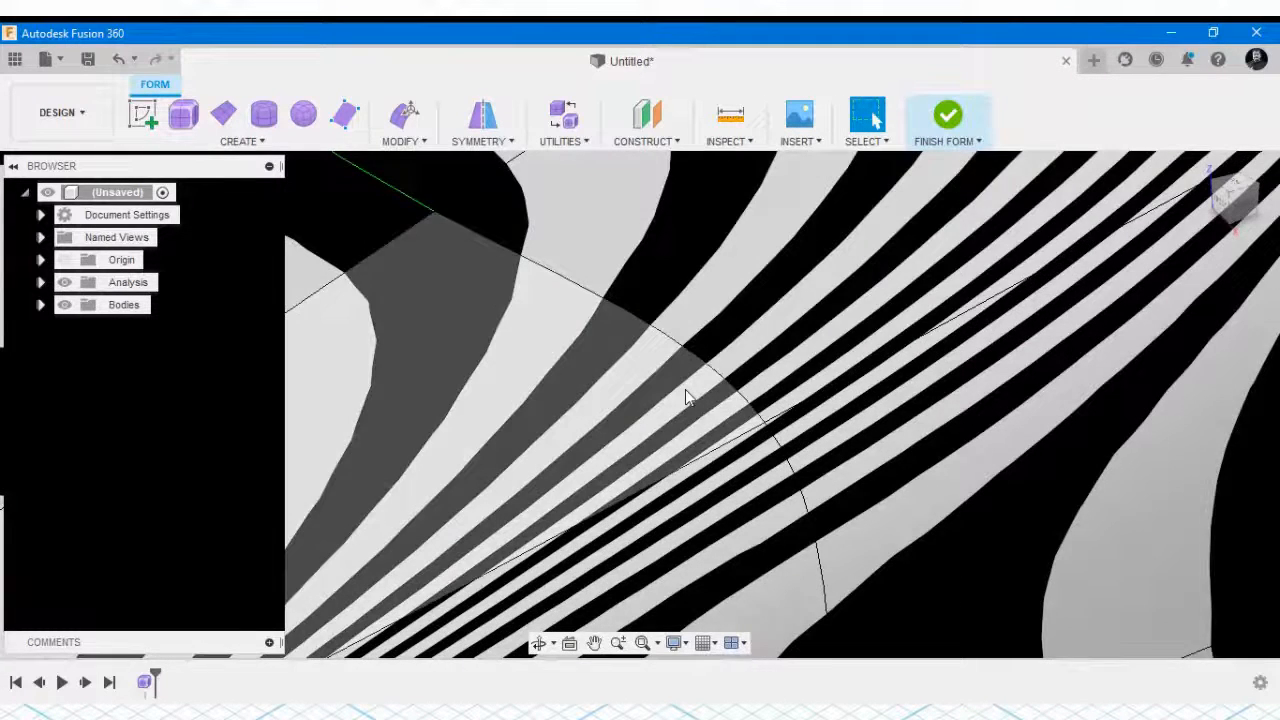
pyautogui.scroll(2, 690, 380)
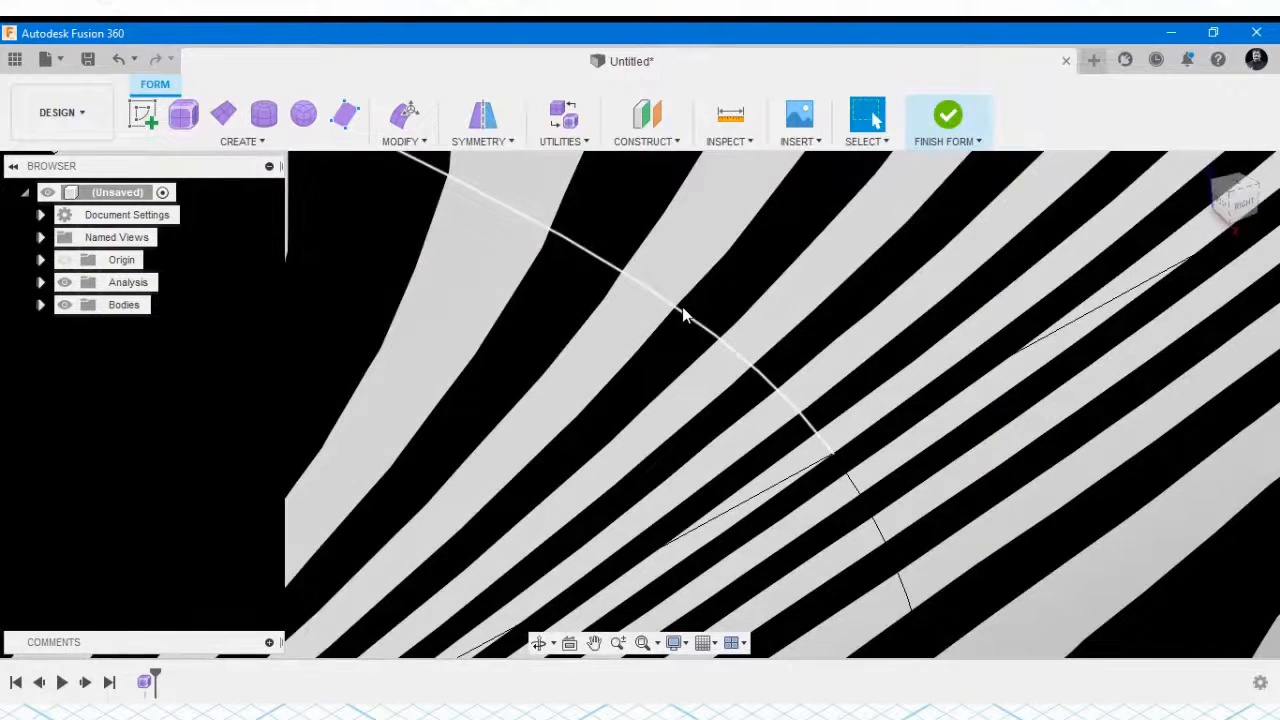
pyautogui.scroll(-3, 829, 447)
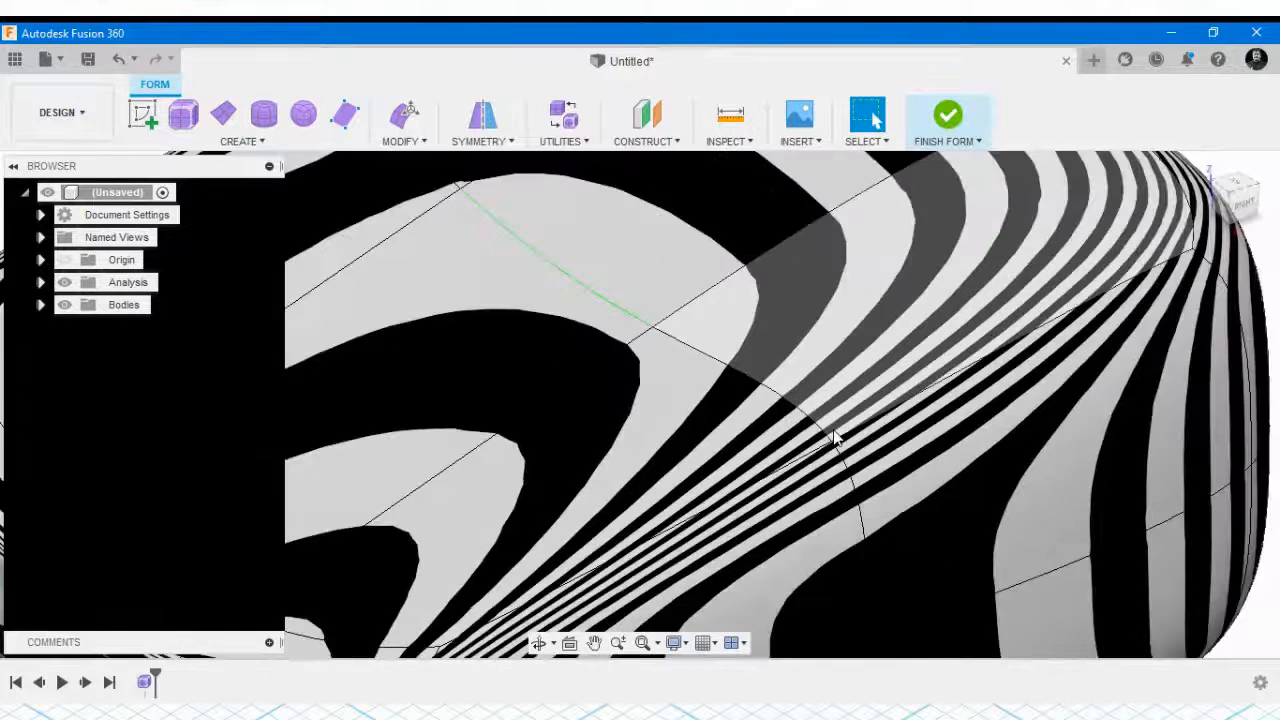
pyautogui.scroll(-5, 835, 438)
pyautogui.keyDown('shift'); pyautogui.moveTo(843, 457); pyautogui.dragTo(391, 364, button='middle'); pyautogui.keyUp('shift')
pyautogui.scroll(5, 455, 540)
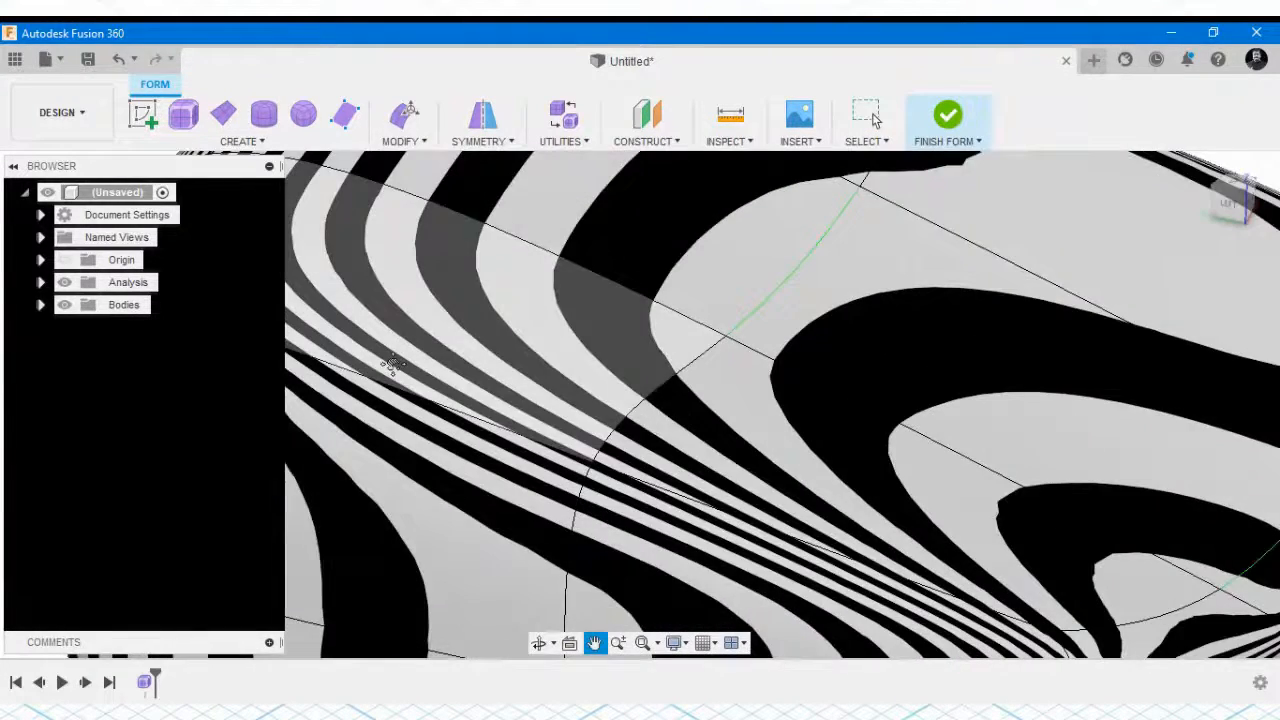
pyautogui.scroll(-3, 391, 364)
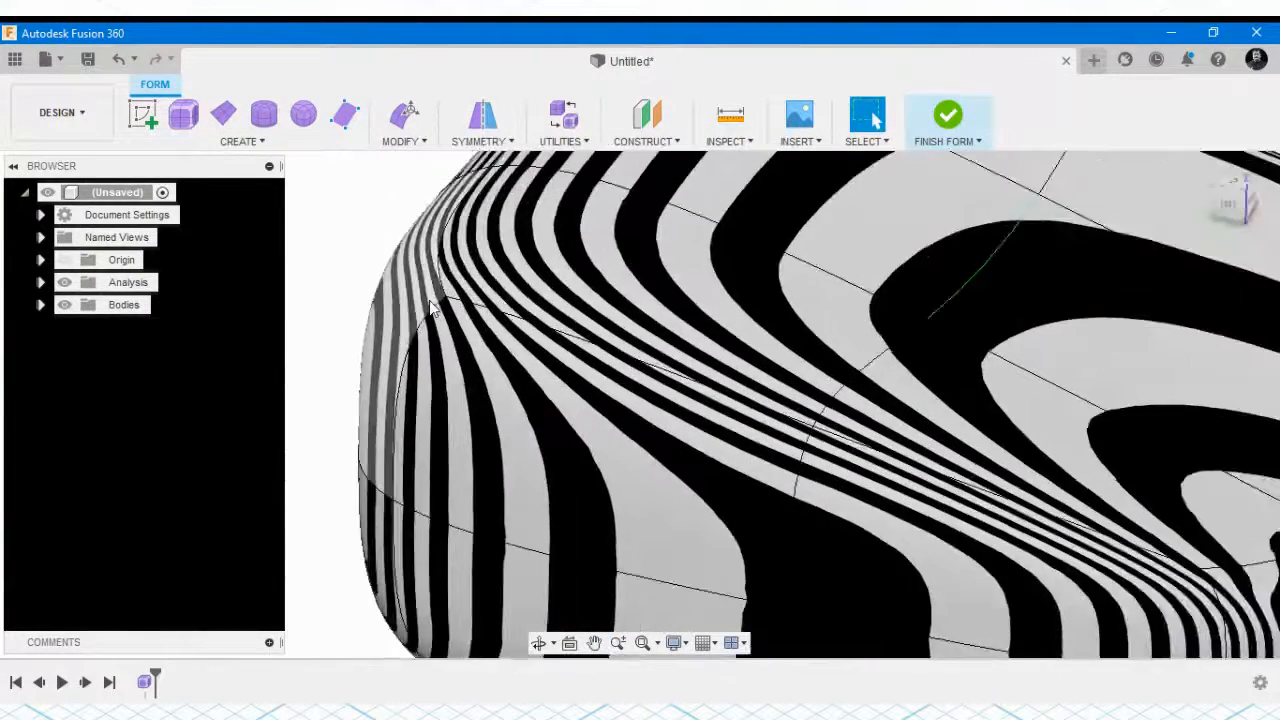
pyautogui.scroll(4, 432, 304)
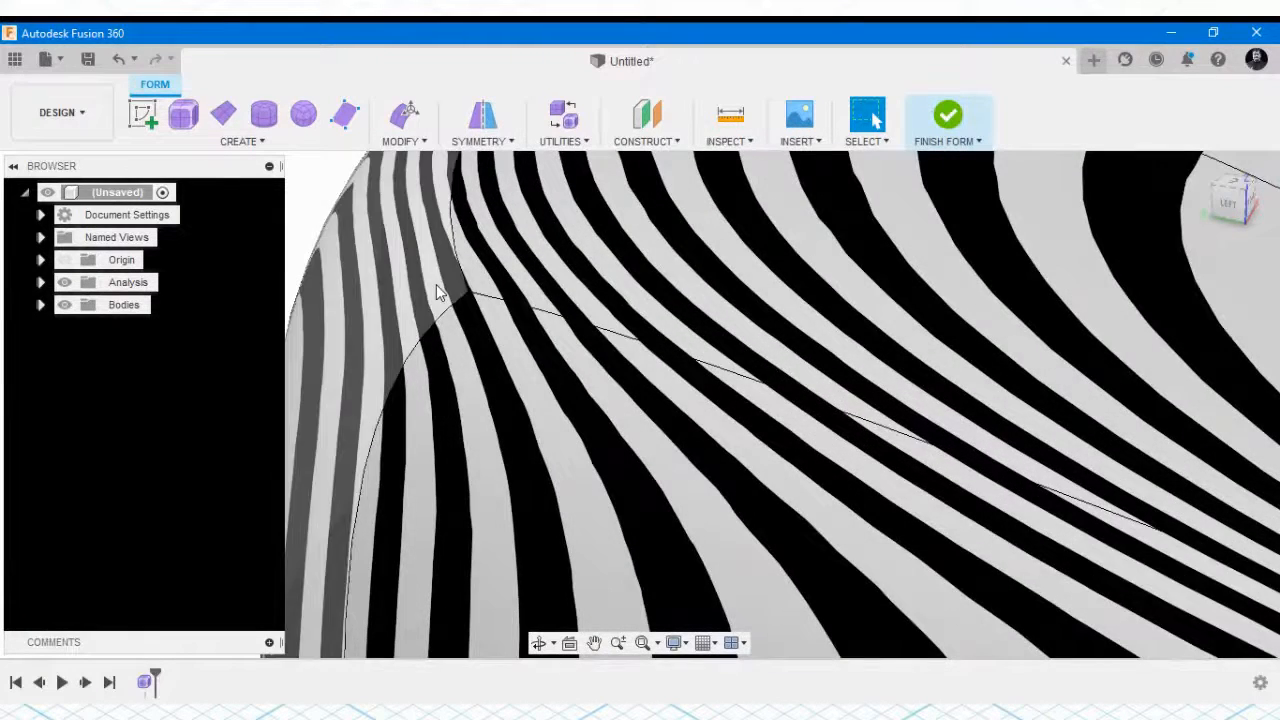
pyautogui.keyDown('shift'); pyautogui.moveTo(437, 292); pyautogui.dragTo(283, 373, button='middle'); pyautogui.keyUp('shift')
pyautogui.press('Escape')
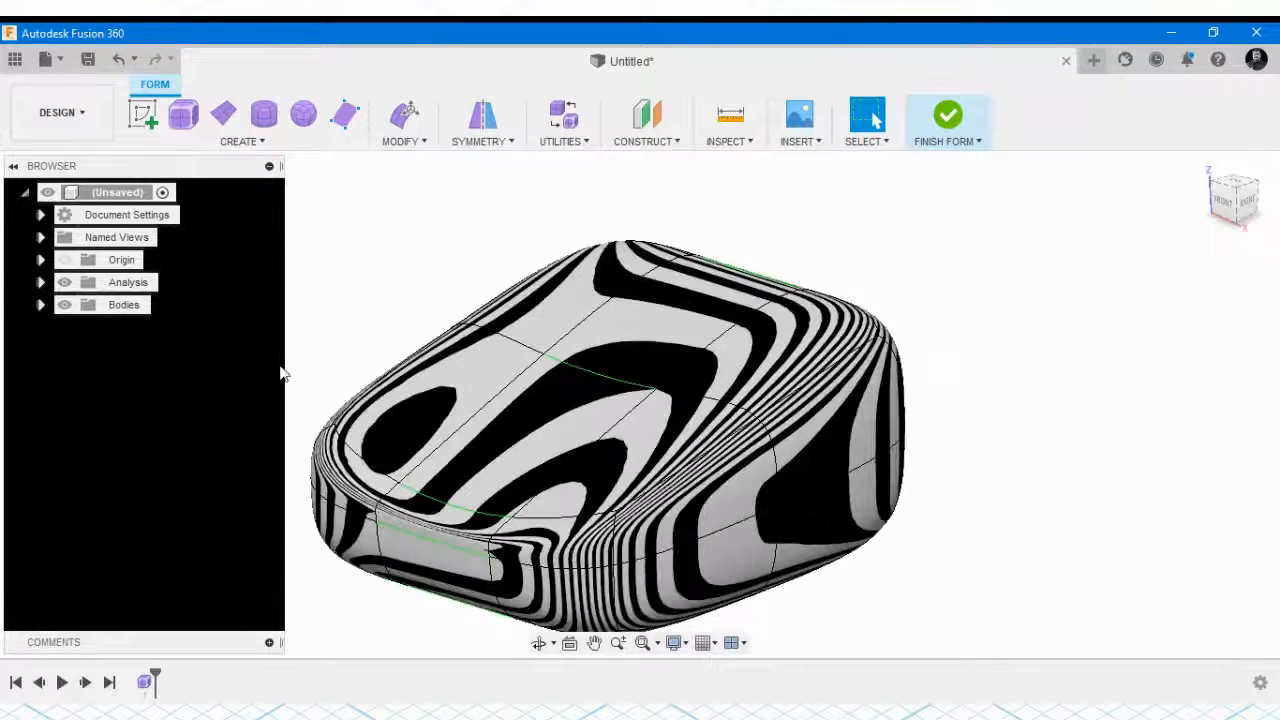
# Delete the Zebra1 analysis from the design
pyautogui.click(40, 282)
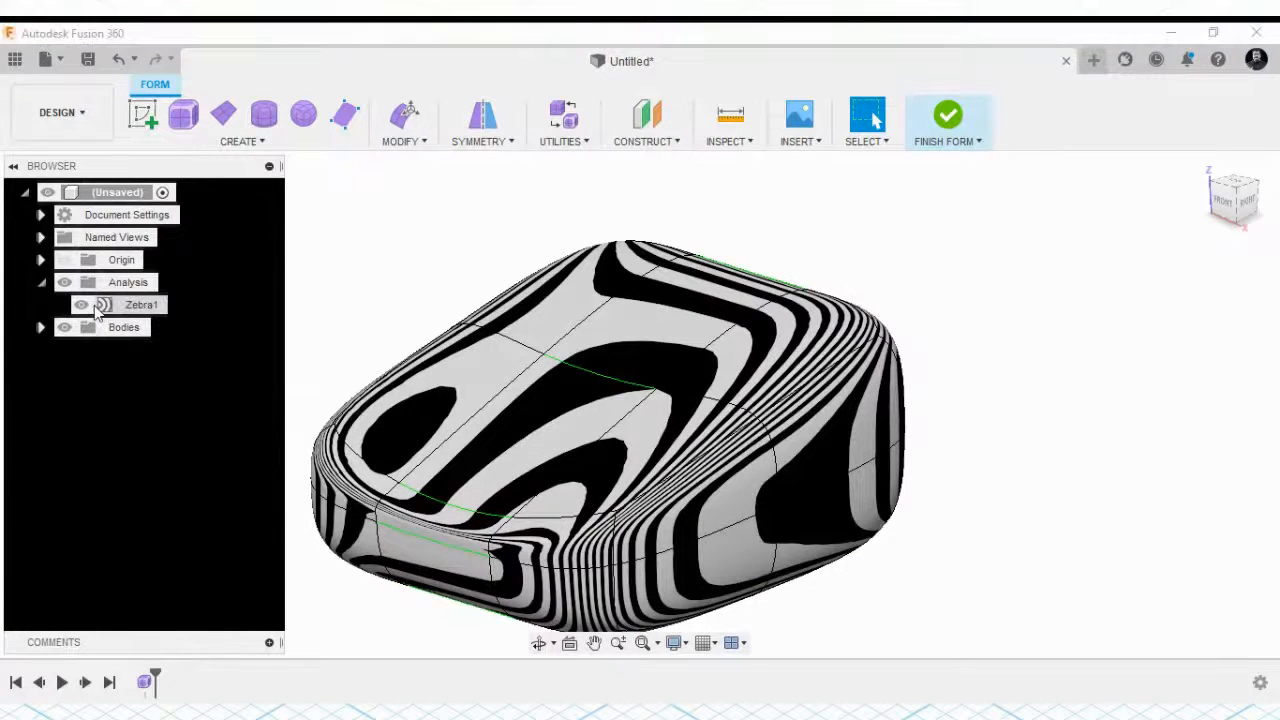
pyautogui.click(135, 304)
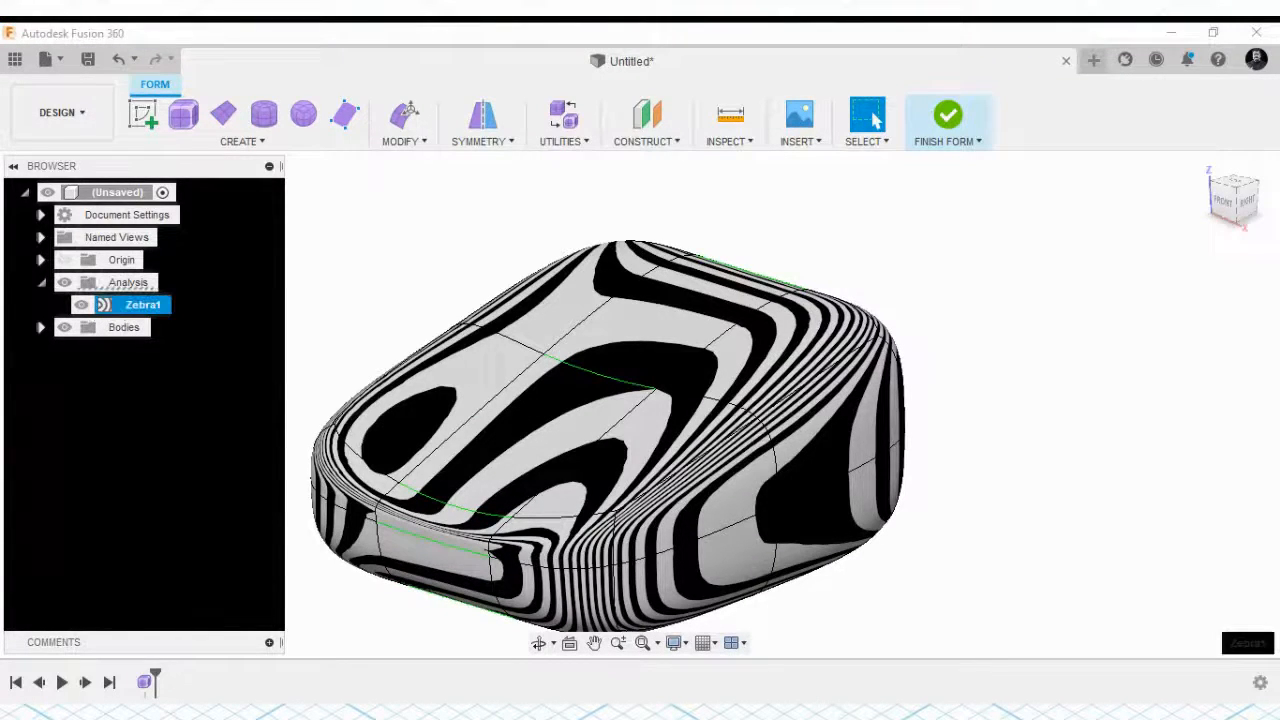
pyautogui.press('Delete')
pyautogui.scroll(-3, 934, 437)
pyautogui.scroll(4, 660, 552)
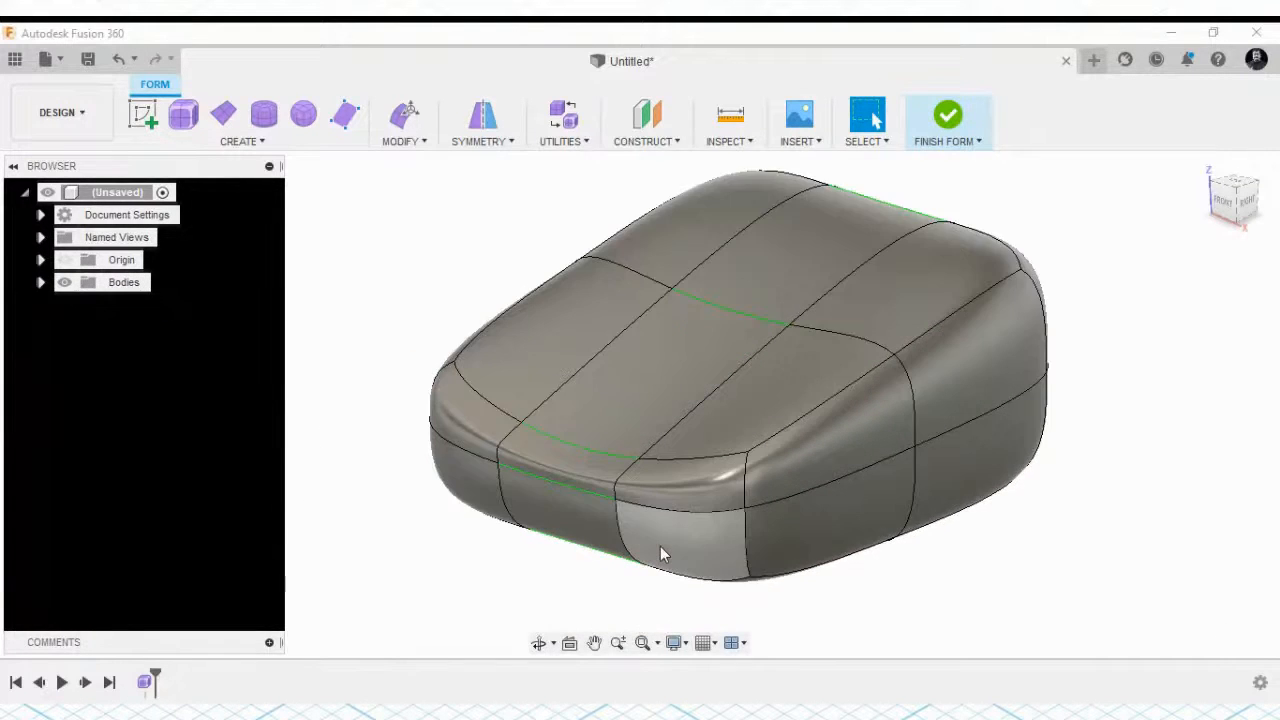
pyautogui.scroll(2, 660, 546)
pyautogui.scroll(-2, 661, 540)
pyautogui.keyDown('shift'); pyautogui.moveTo(611, 537); pyautogui.dragTo(814, 337, button='middle'); pyautogui.keyUp('shift')
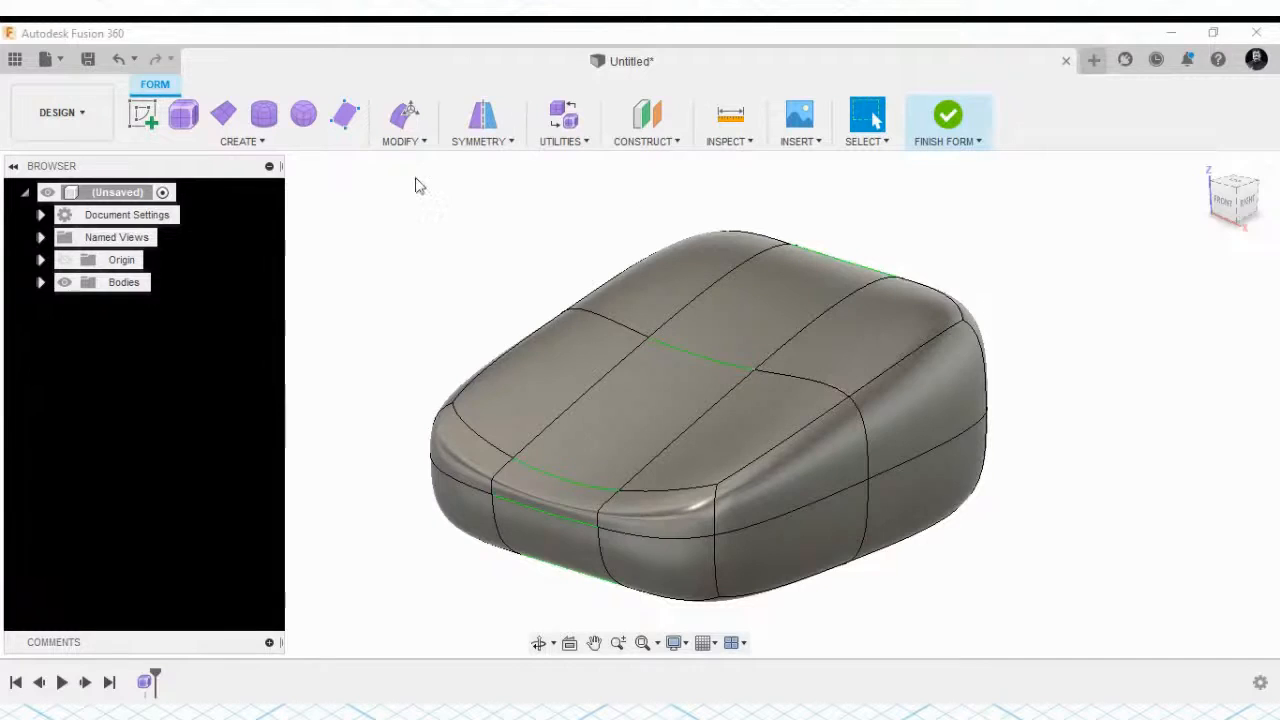
# Delete the existing form body and start a T-spline cylinder about 170 mm in diameter, centred at the origin on the horizontal plane
pyautogui.click(622, 399)
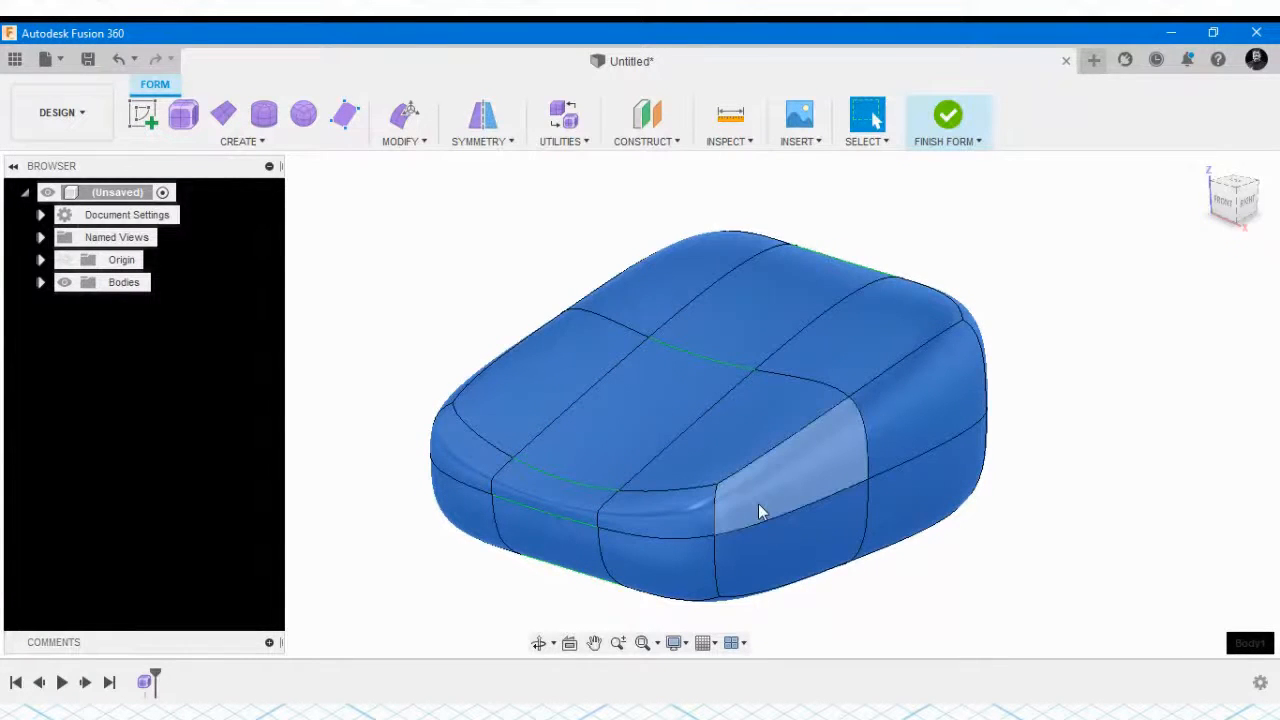
pyautogui.press('Delete')
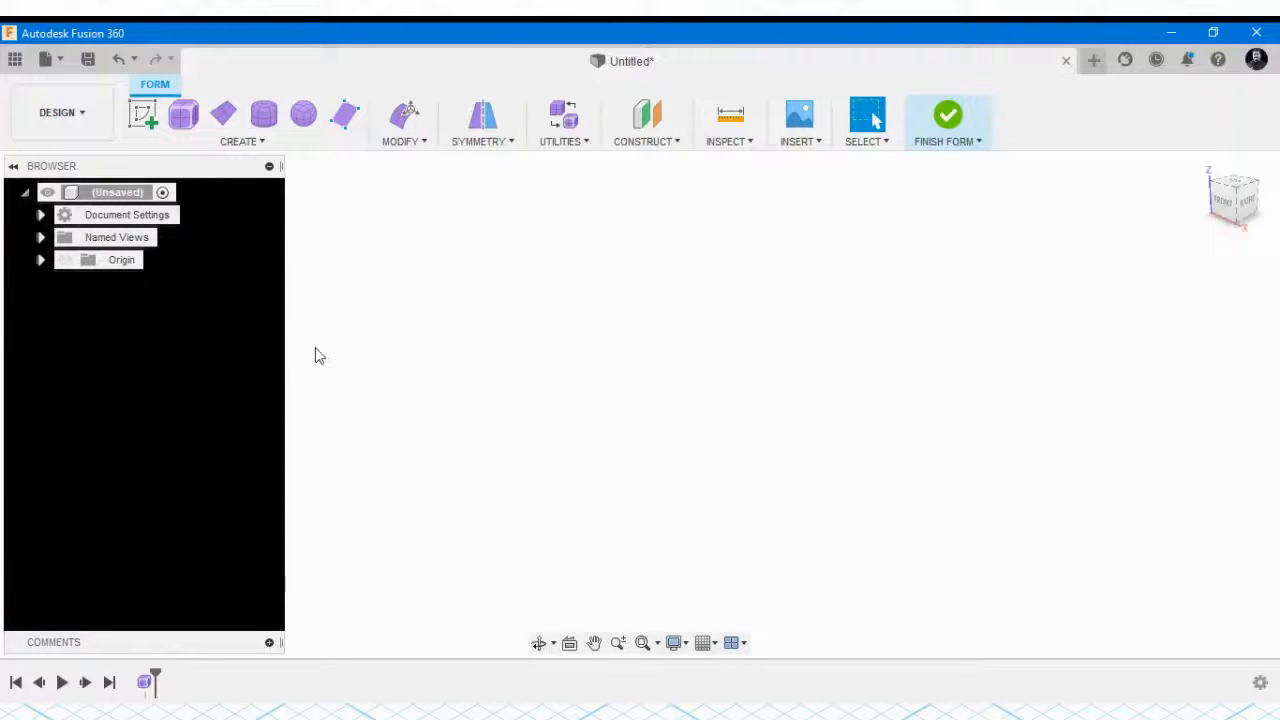
pyautogui.click(264, 113)
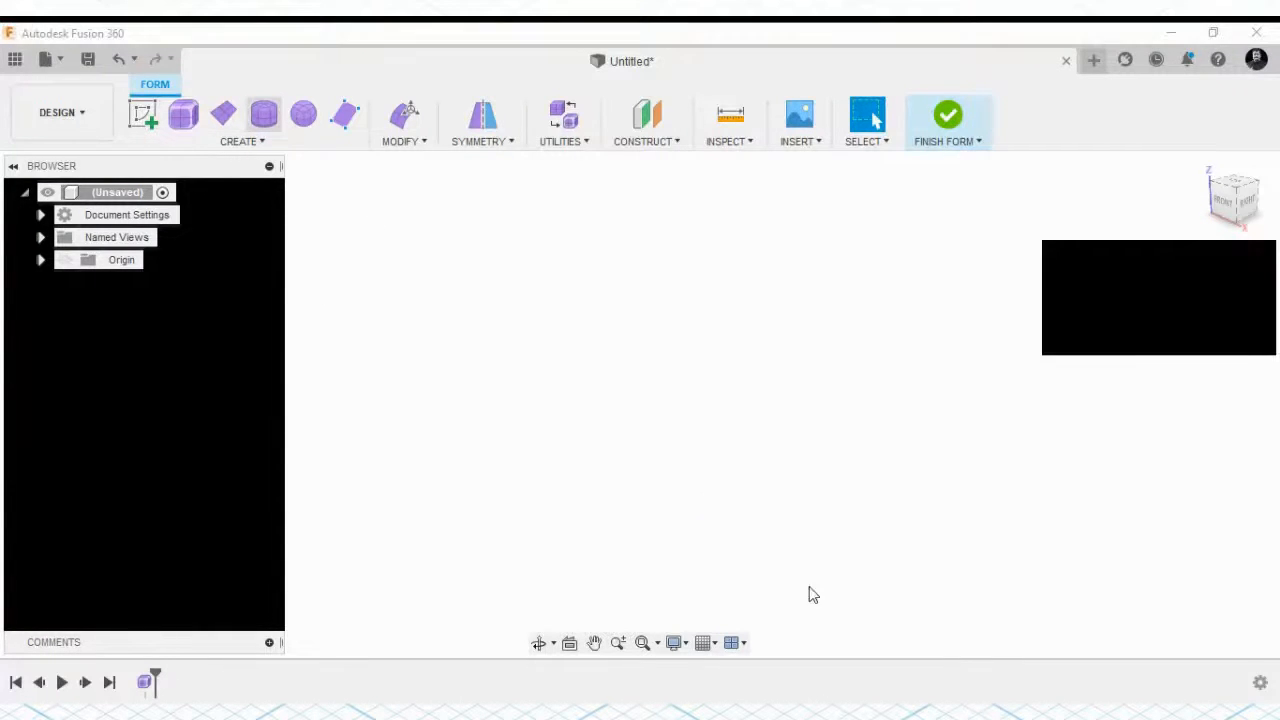
pyautogui.click(806, 540)
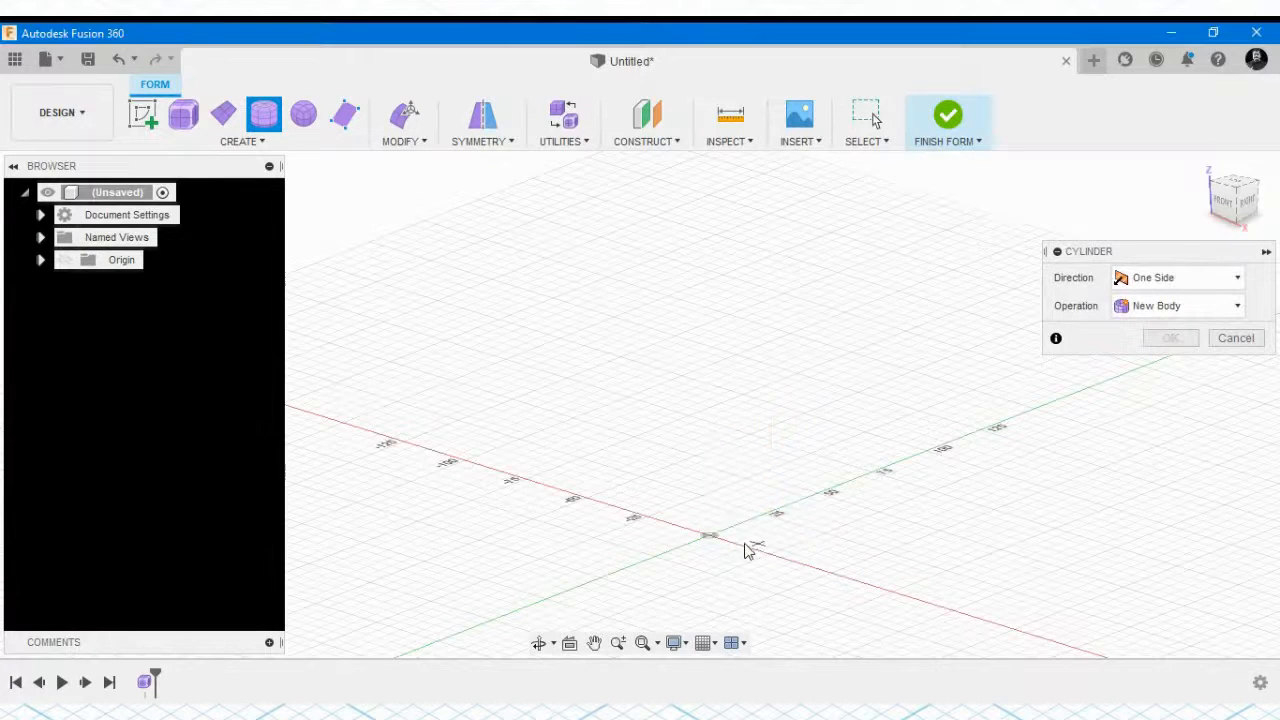
pyautogui.click(710, 540)
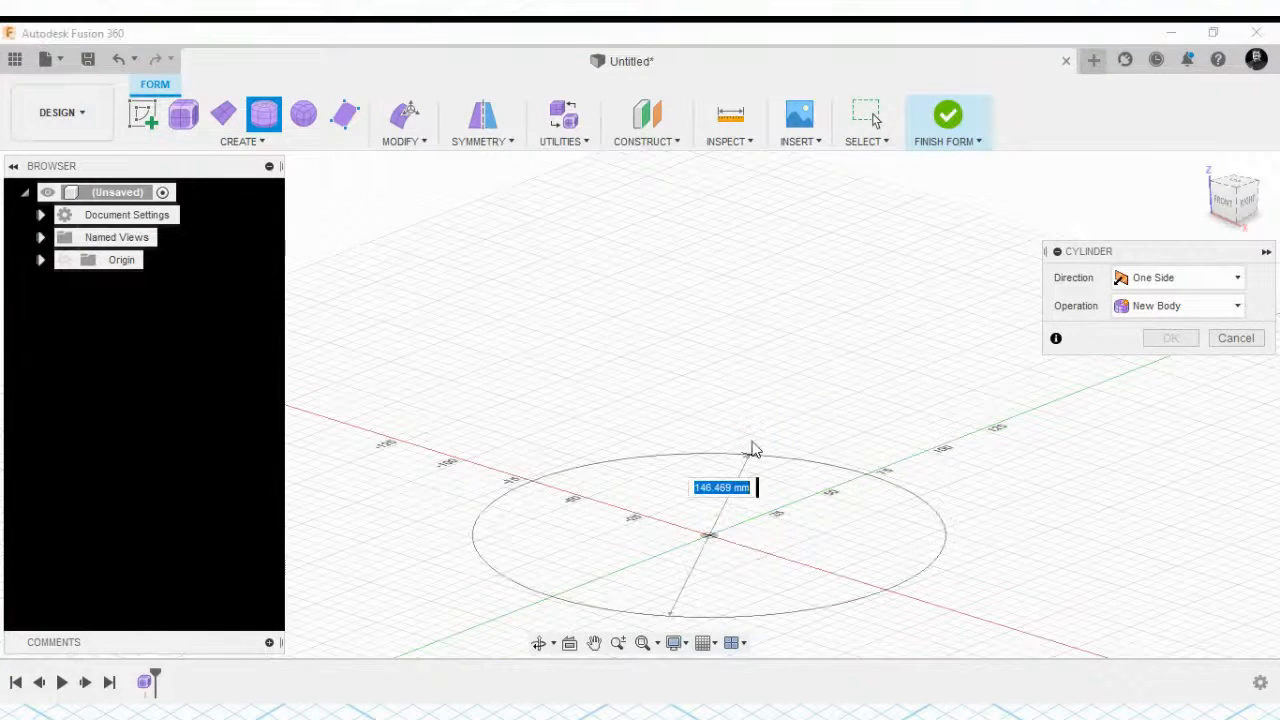
pyautogui.click(752, 441)
# Set the cylinder's height to 140 mm and create it as a new body
pyautogui.scroll(2, 658, 512)
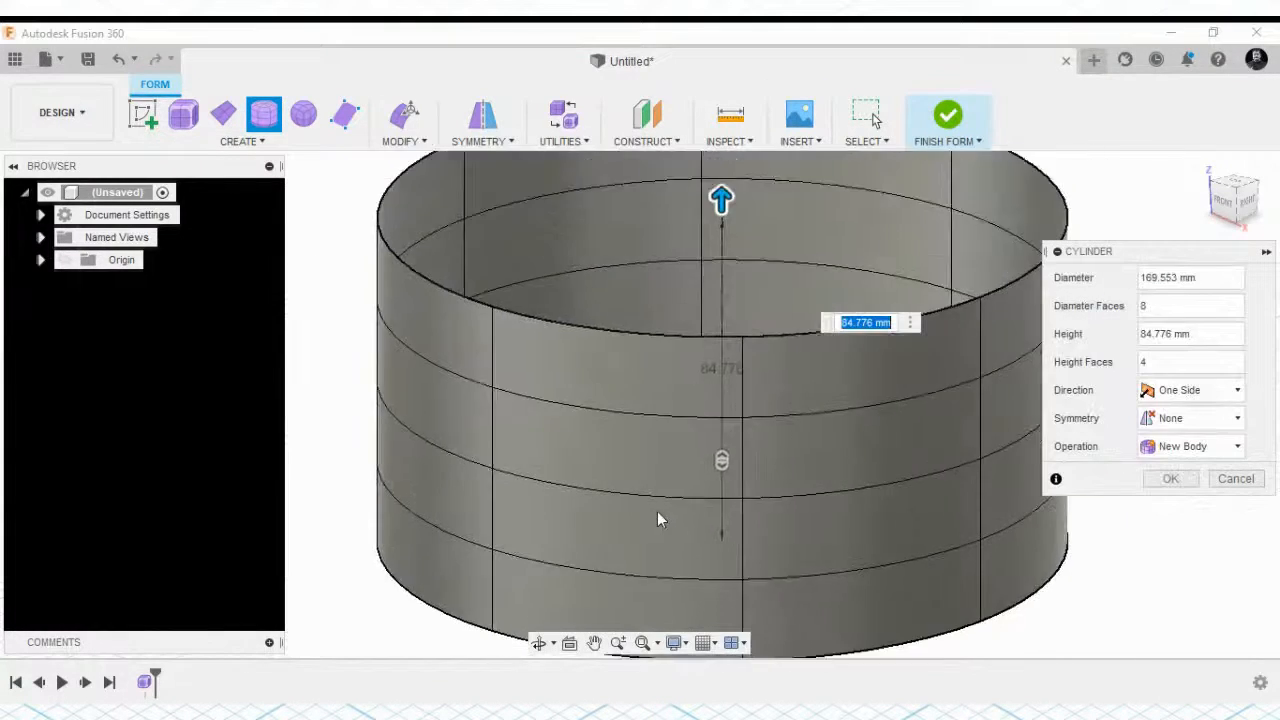
pyautogui.scroll(-4, 656, 508)
pyautogui.moveTo(693, 322); pyautogui.dragTo(658, 127)
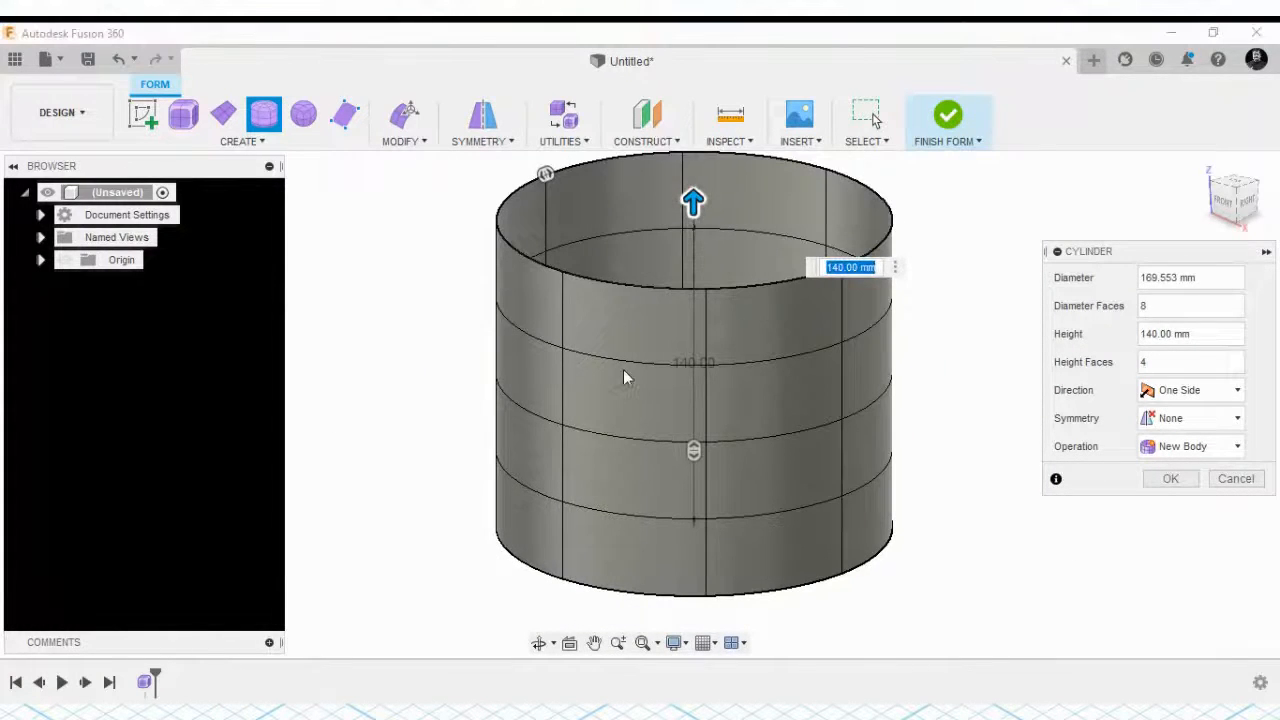
pyautogui.hotkey('ctrl', '3')
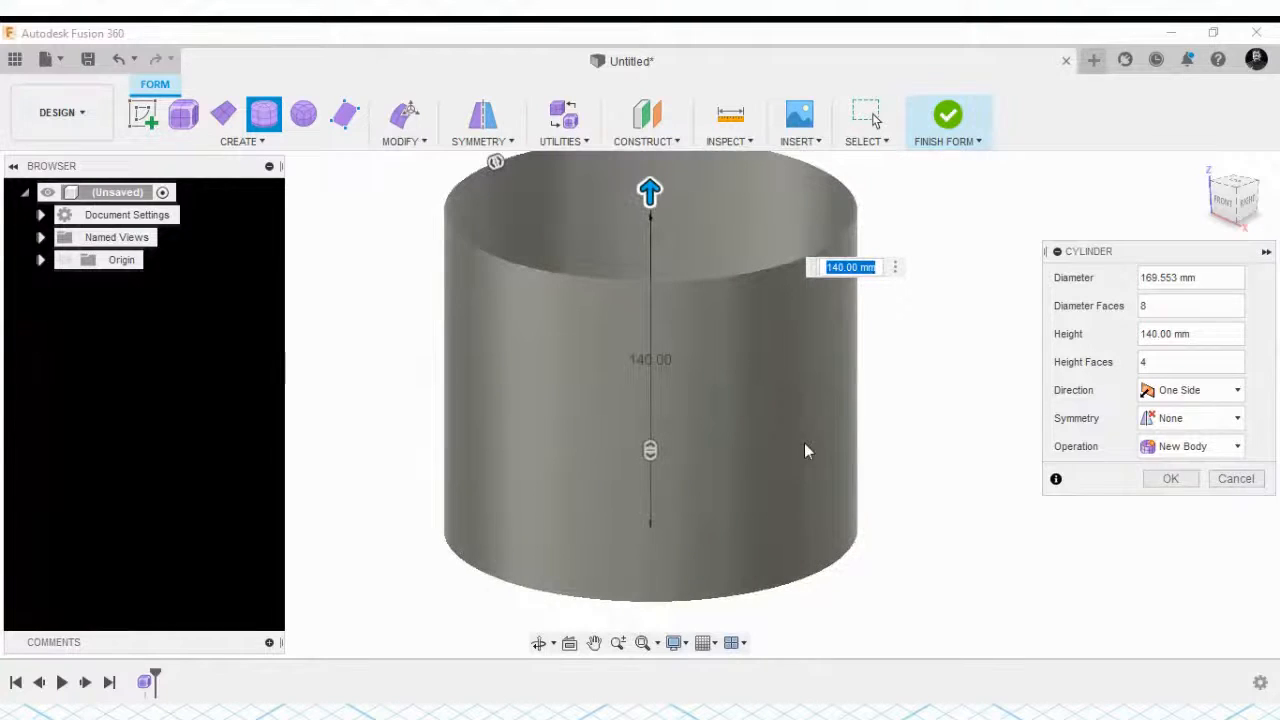
pyautogui.click(1170, 478)
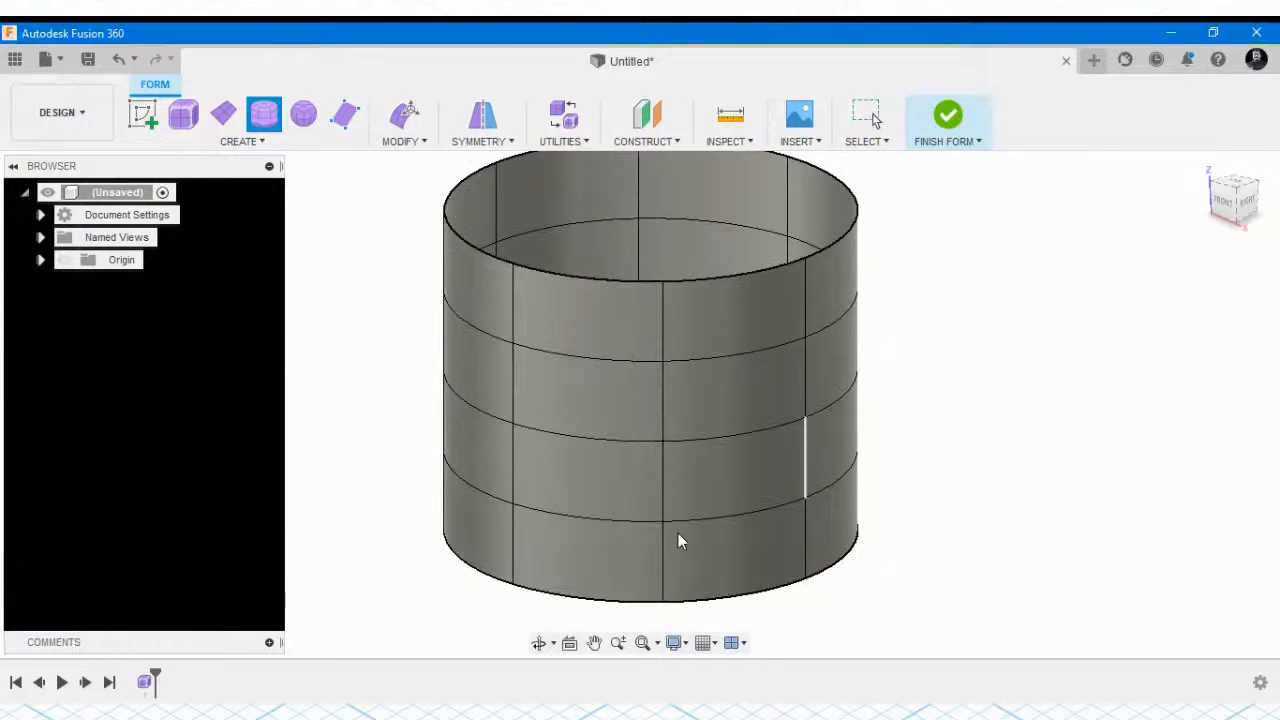
# Use Edit Form on the whole top edge loop of the cylinder and raise it 10 mm
pyautogui.scroll(-2, 669, 511)
pyautogui.scroll(3, 545, 335)
pyautogui.keyDown('shift'); pyautogui.moveTo(599, 372); pyautogui.dragTo(791, 397, button='middle'); pyautogui.keyUp('shift')
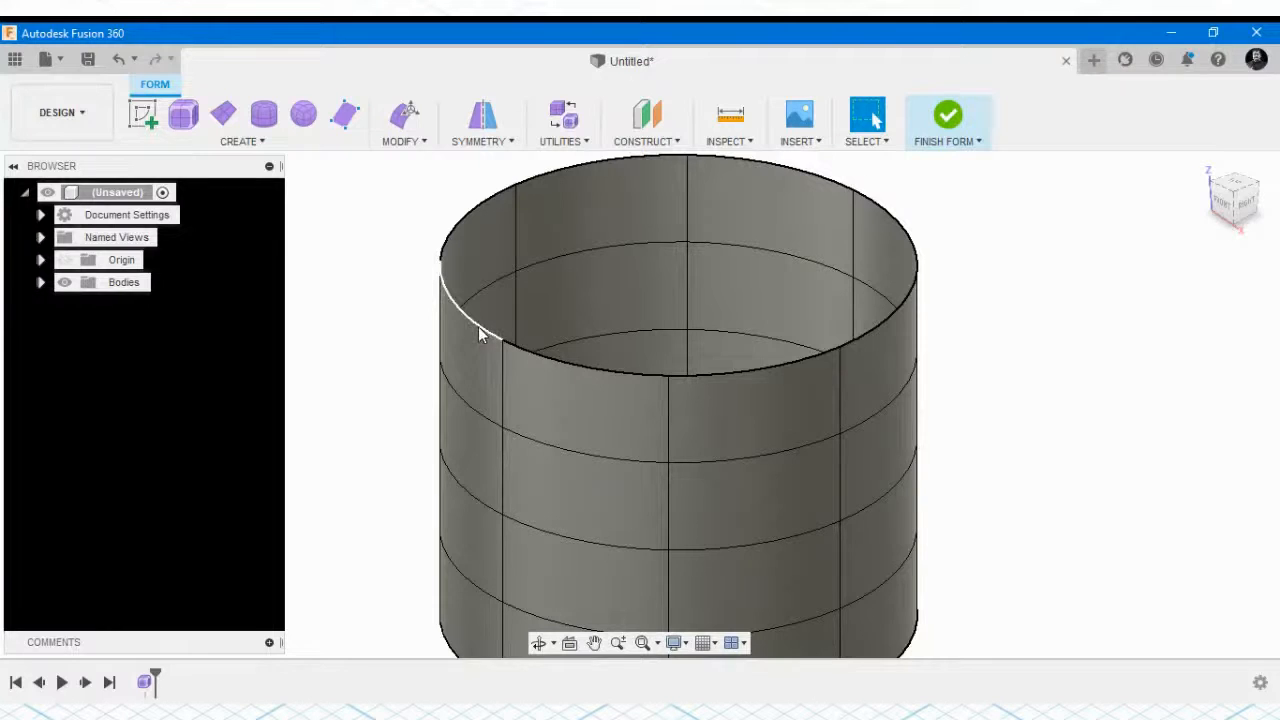
pyautogui.doubleClick(446, 242)
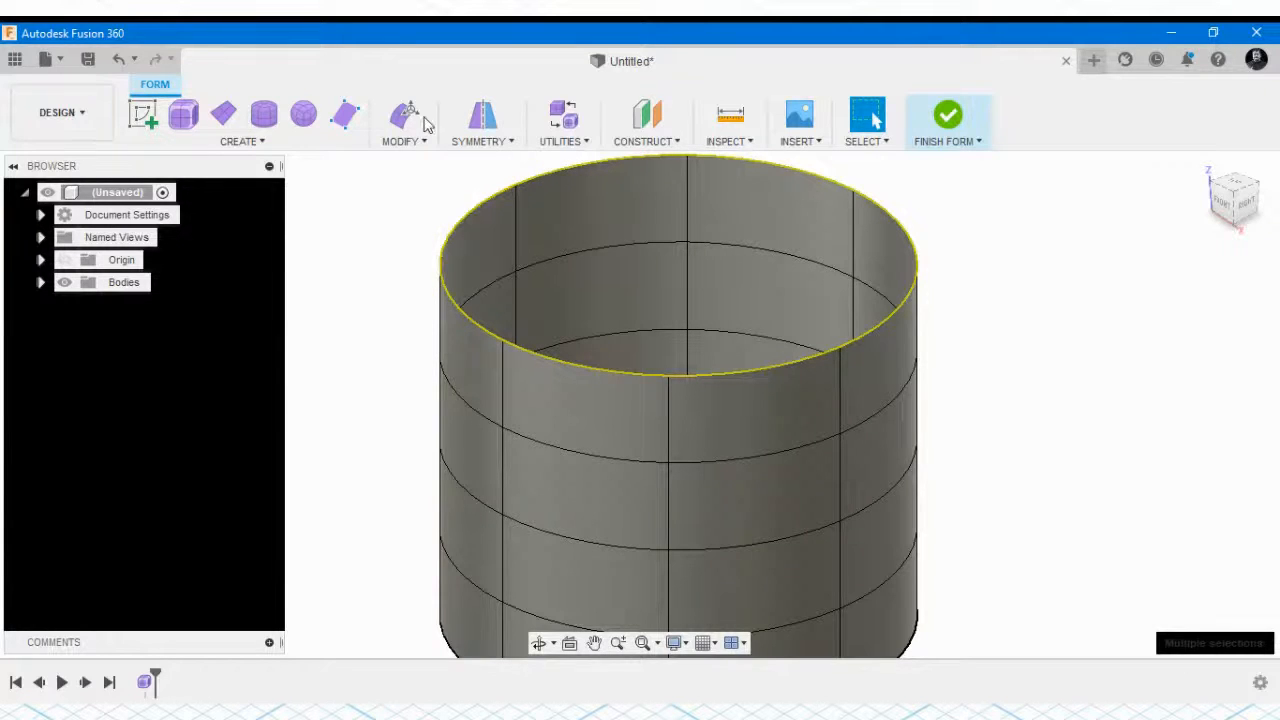
pyautogui.moveTo(453, 243); pyautogui.dragTo(658, 299, button='right')
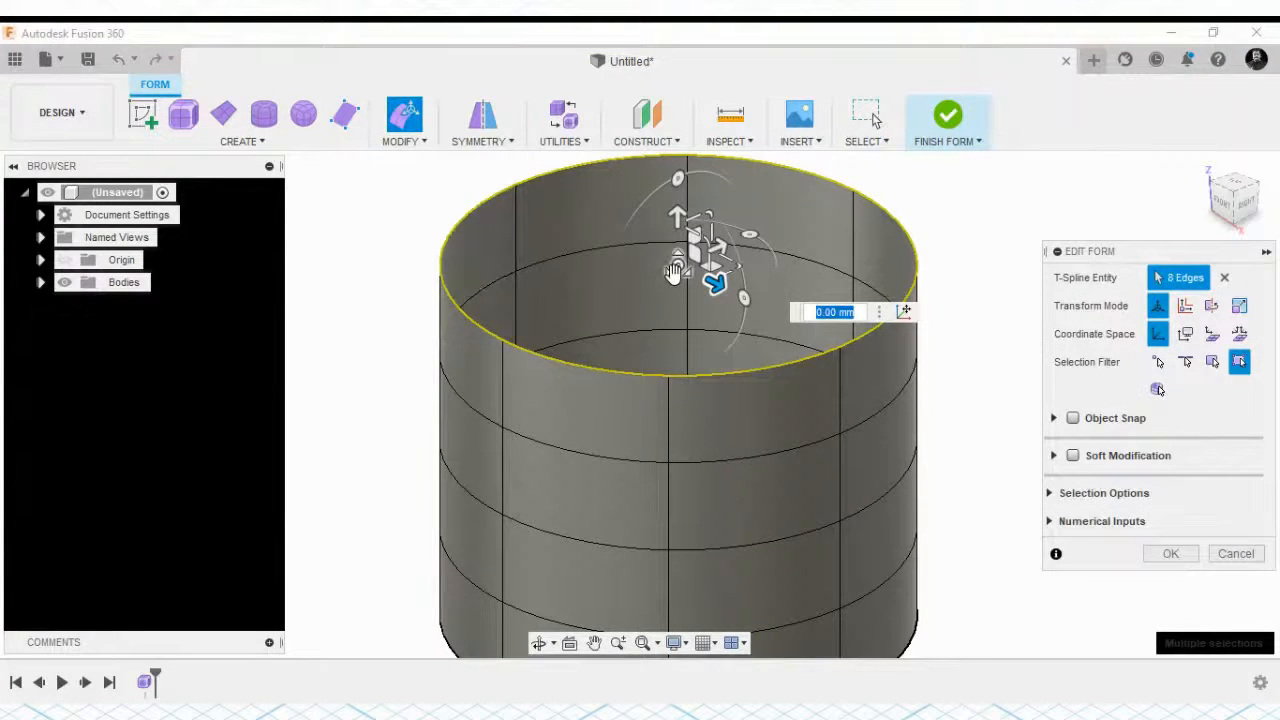
pyautogui.moveTo(677, 194)
pyautogui.mouseDown()
pyautogui.moveTo(677, 172)
pyautogui.moveTo(674, 190)
pyautogui.mouseUp()
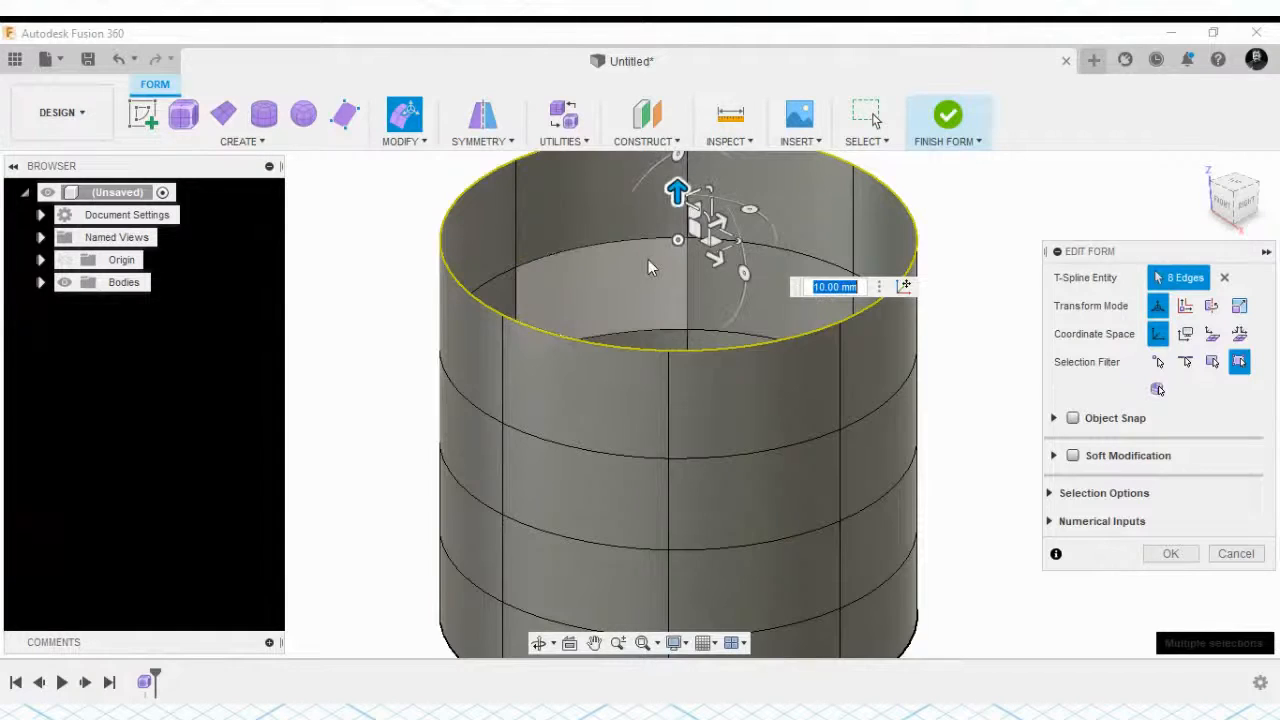
pyautogui.scroll(-2, 648, 259)
pyautogui.scroll(2, 664, 263)
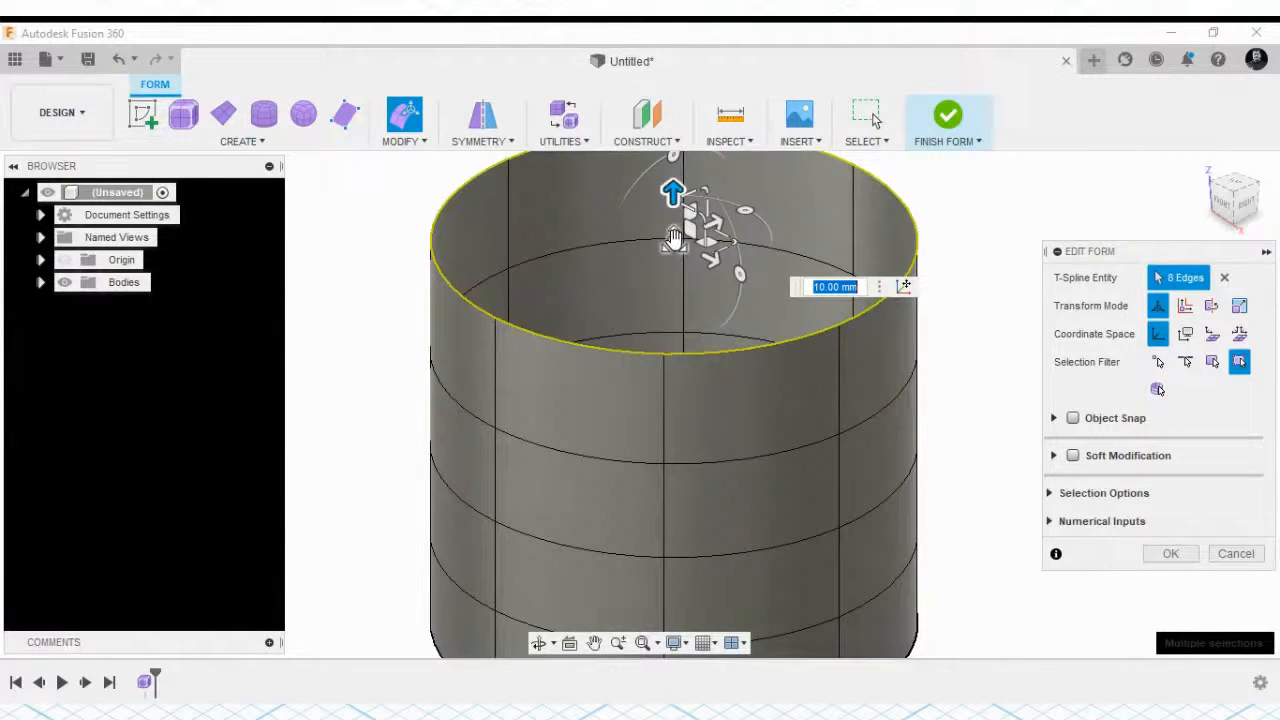
pyautogui.moveTo(674, 240); pyautogui.dragTo(663, 303)
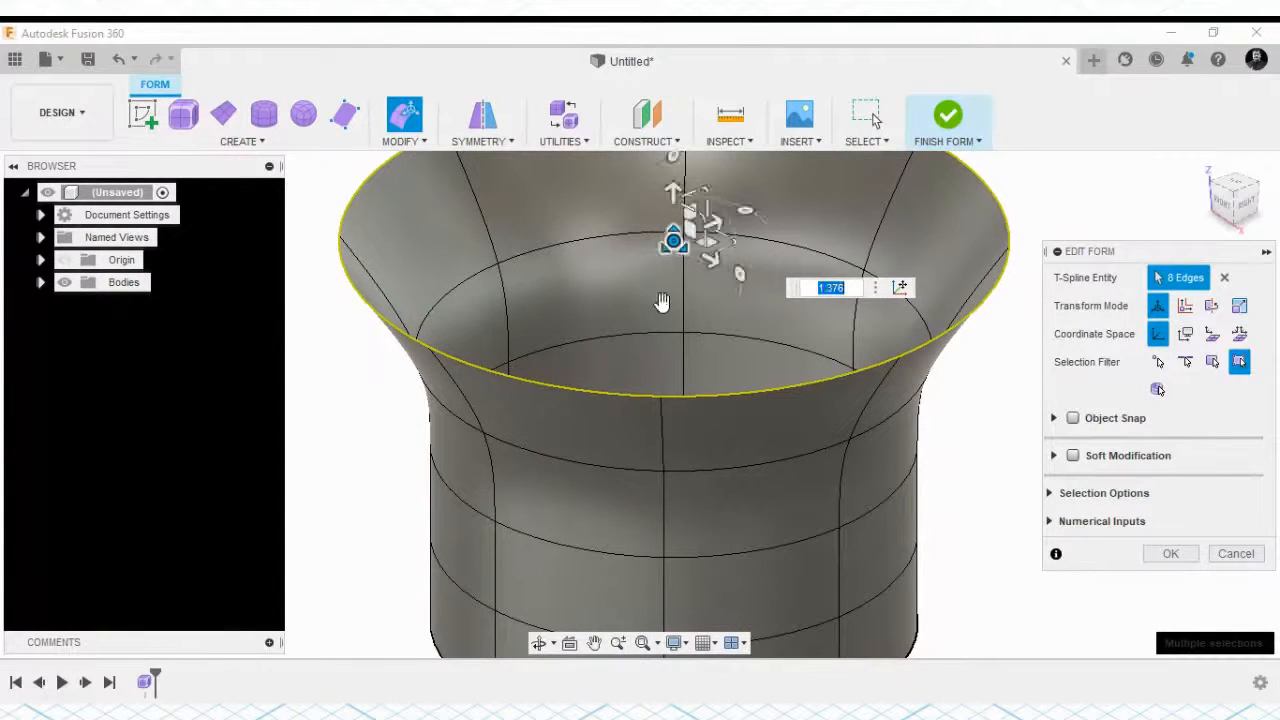
pyautogui.click(627, 470)
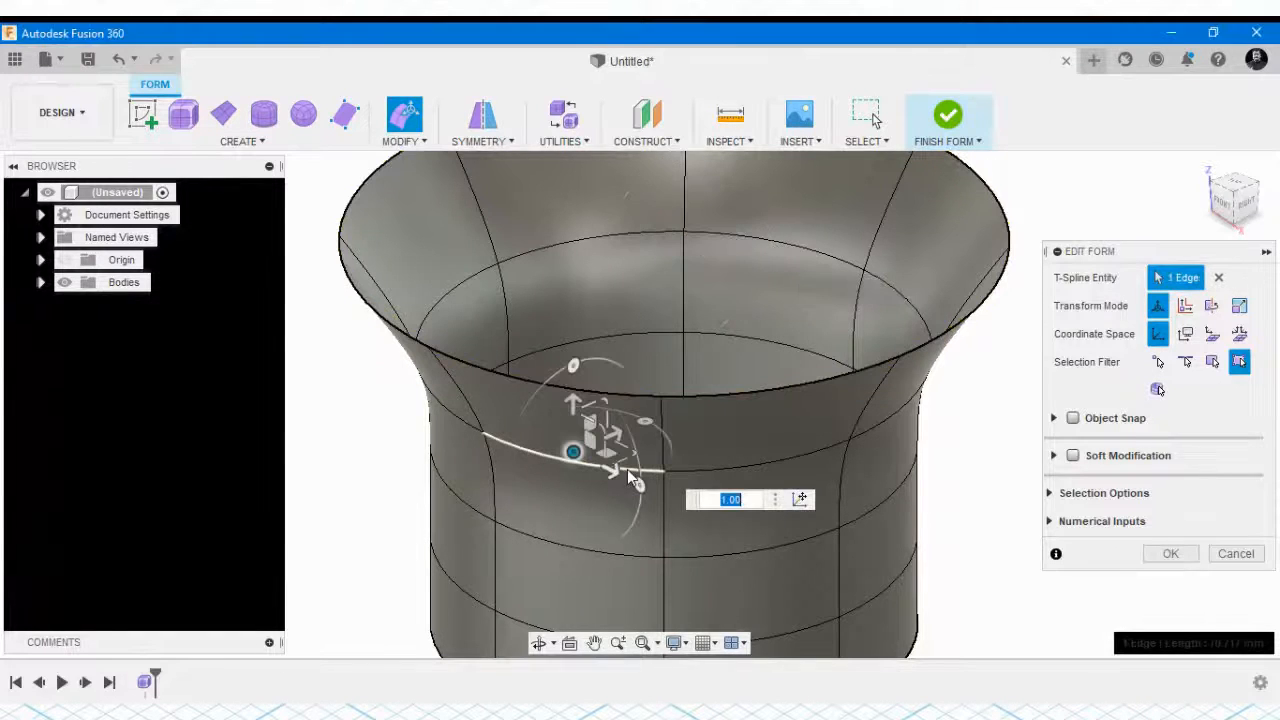
pyautogui.click(696, 476)
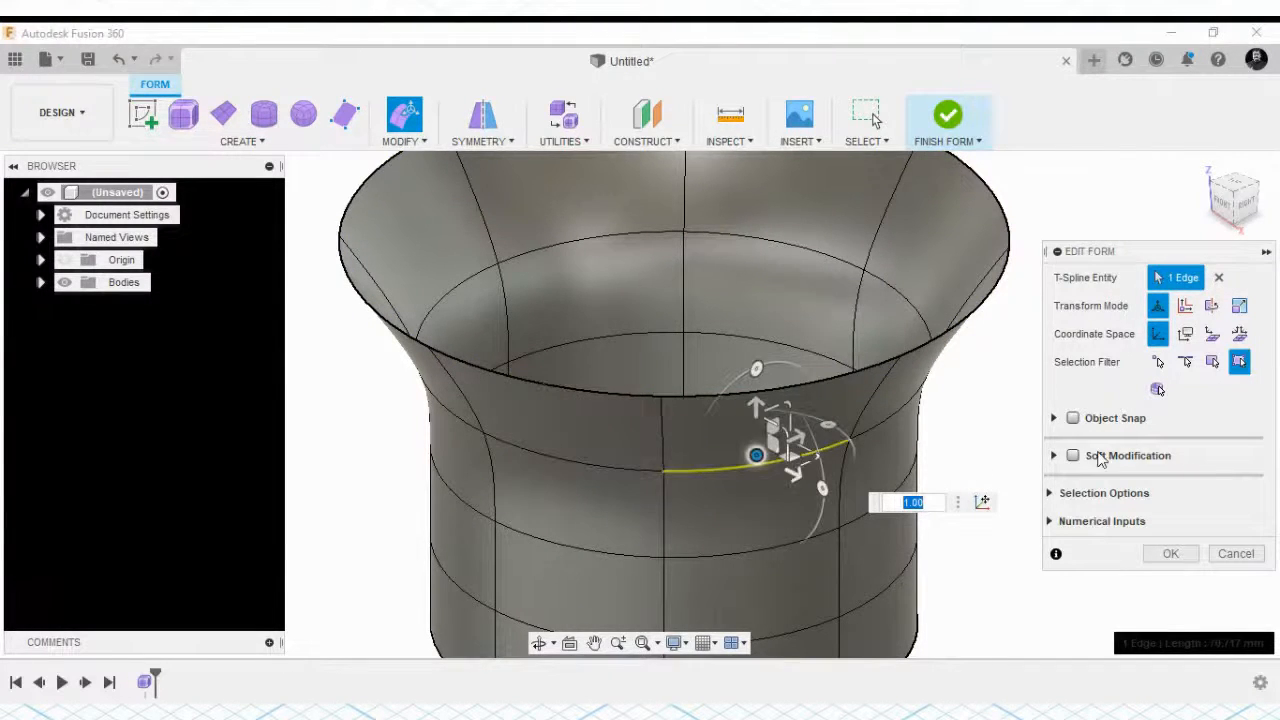
pyautogui.click(636, 469)
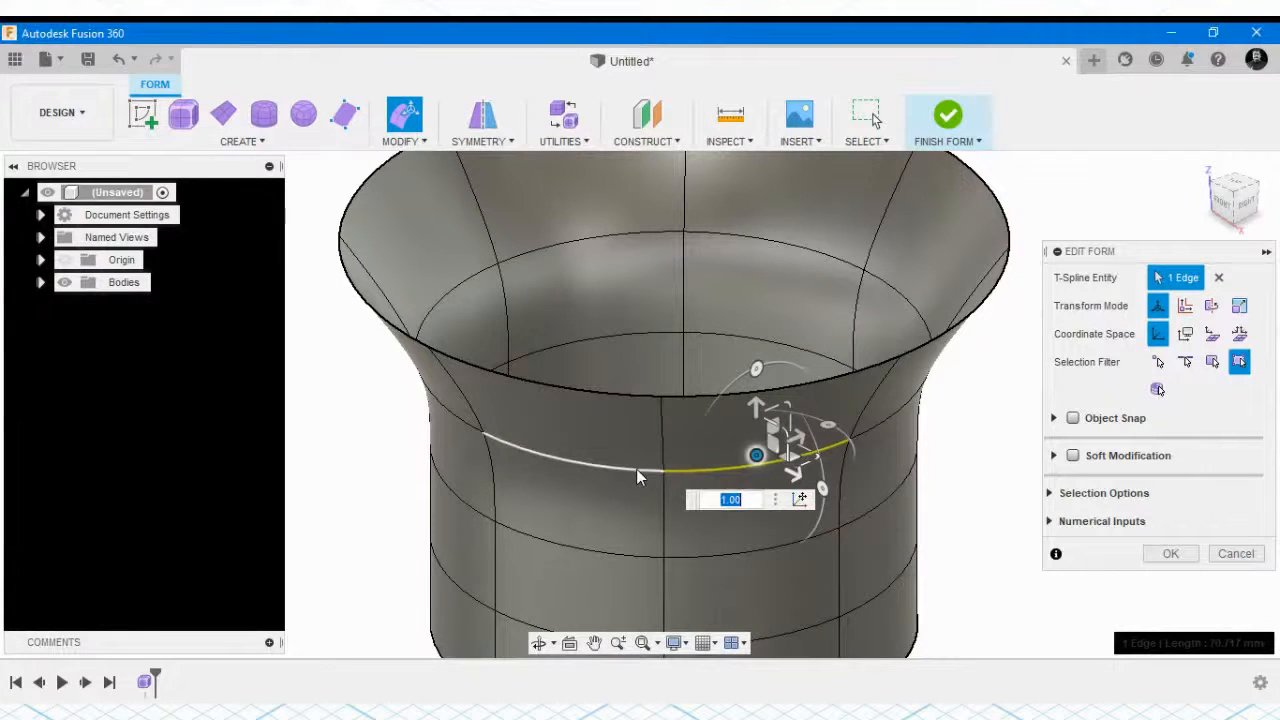
pyautogui.keyDown('shift'); pyautogui.click(738, 470); pyautogui.keyUp('shift')
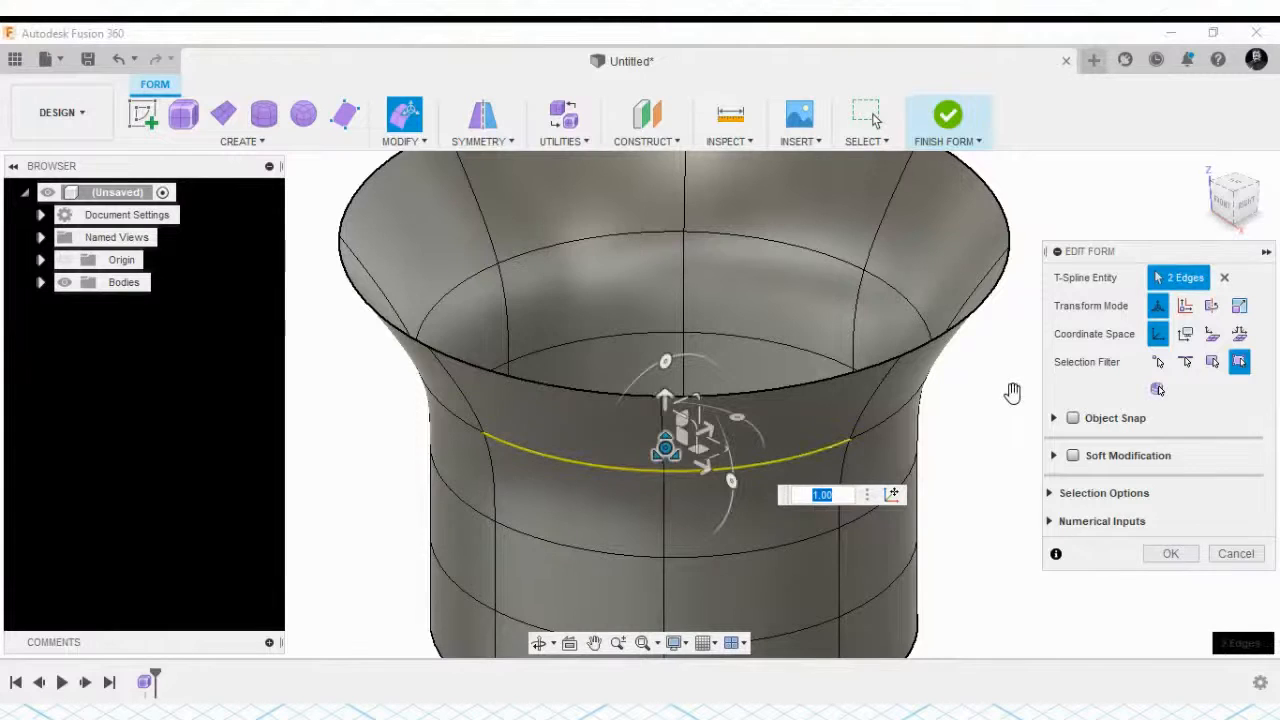
pyautogui.click(1236, 554)
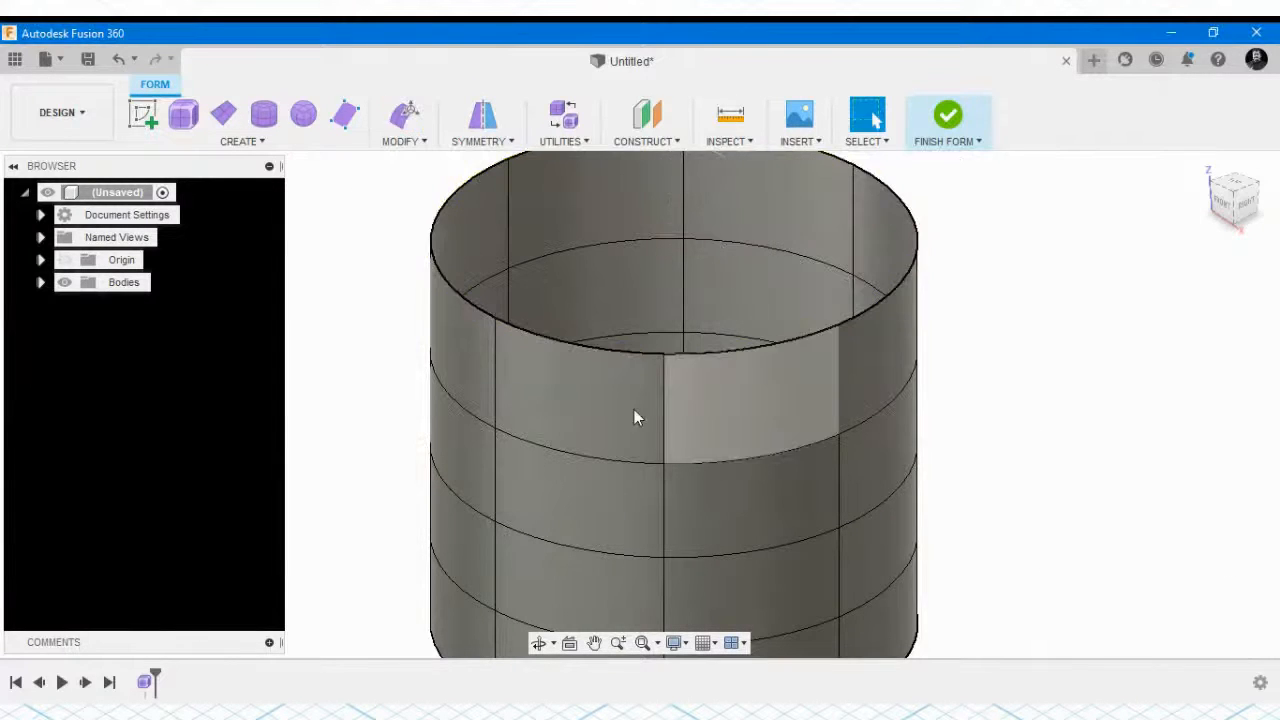
# Scale the cylinder's top edge loop uniformly to about 1.25, raise it 20 mm and apply the Edit Form changes
pyautogui.click(405, 114)
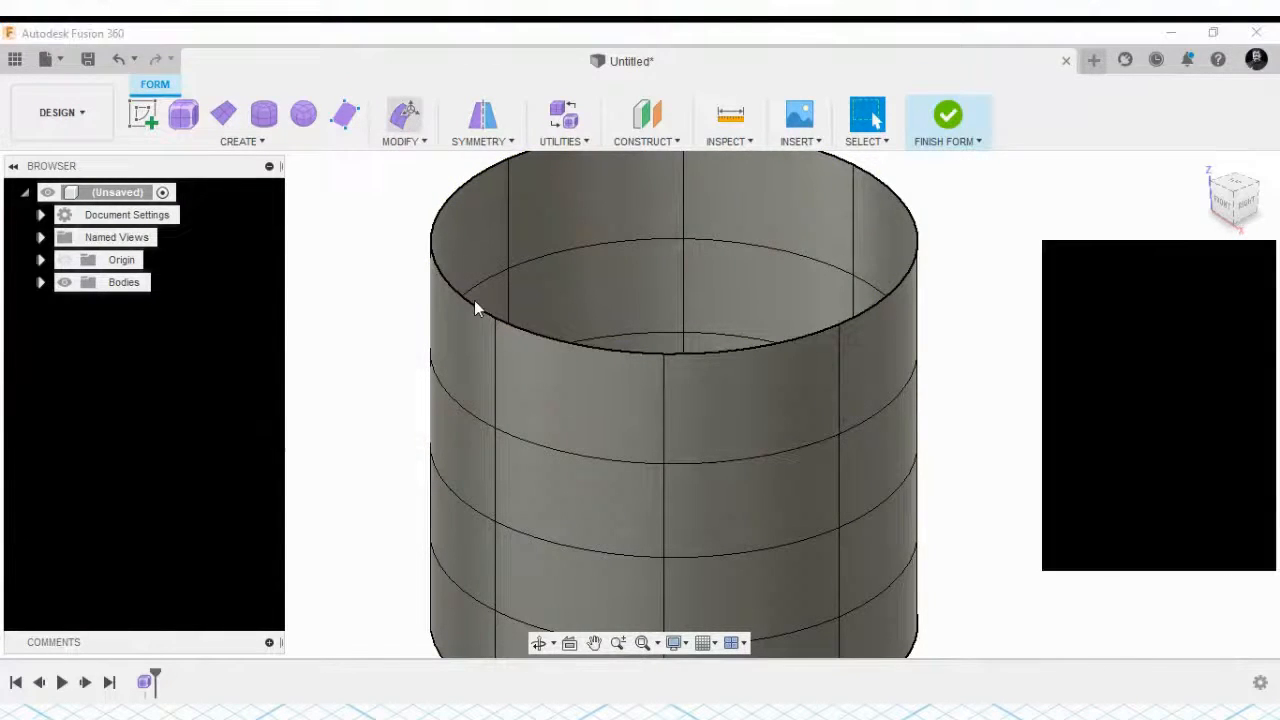
pyautogui.doubleClick(470, 303)
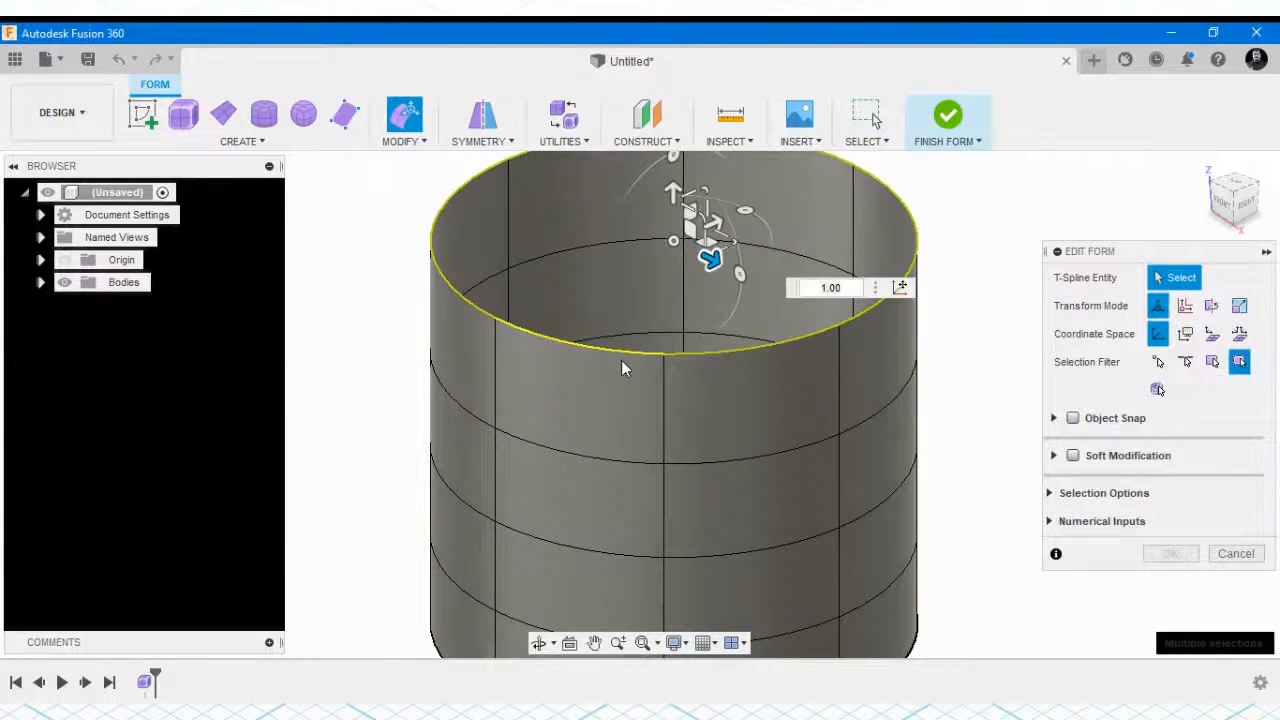
pyautogui.moveTo(736, 275); pyautogui.dragTo(679, 204)
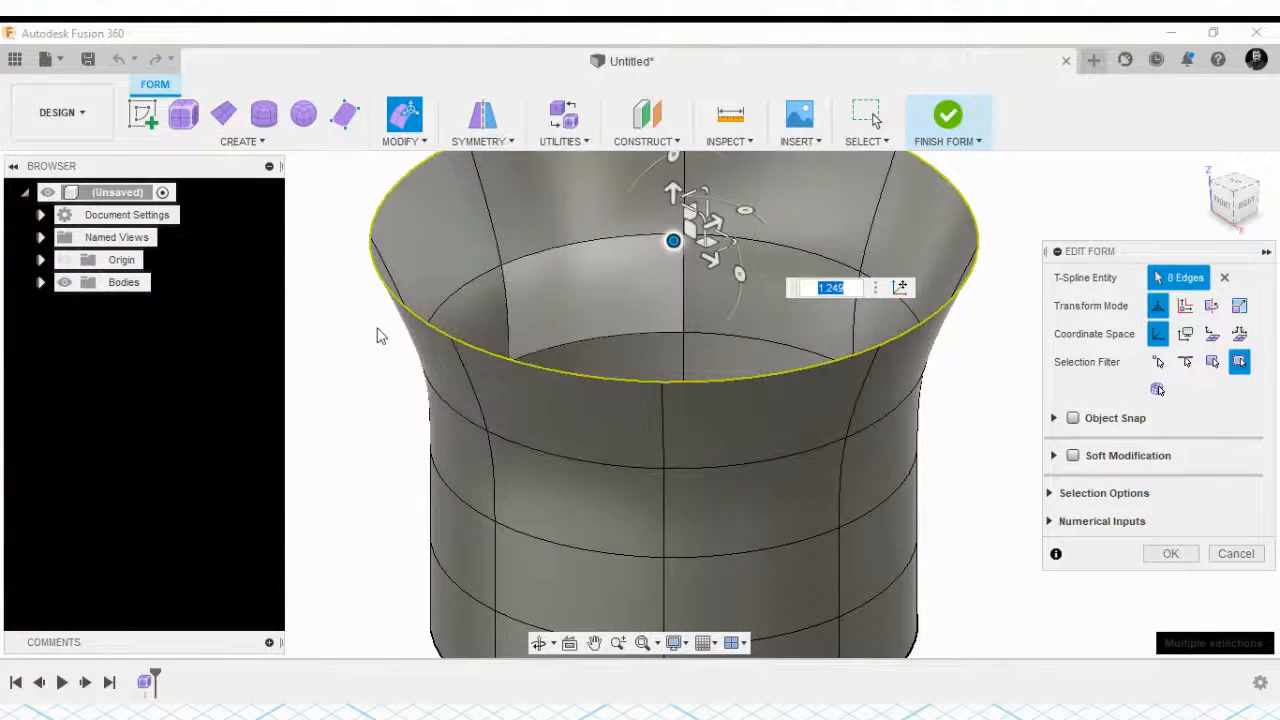
pyautogui.scroll(-3, 728, 343)
pyautogui.scroll(2, 694, 296)
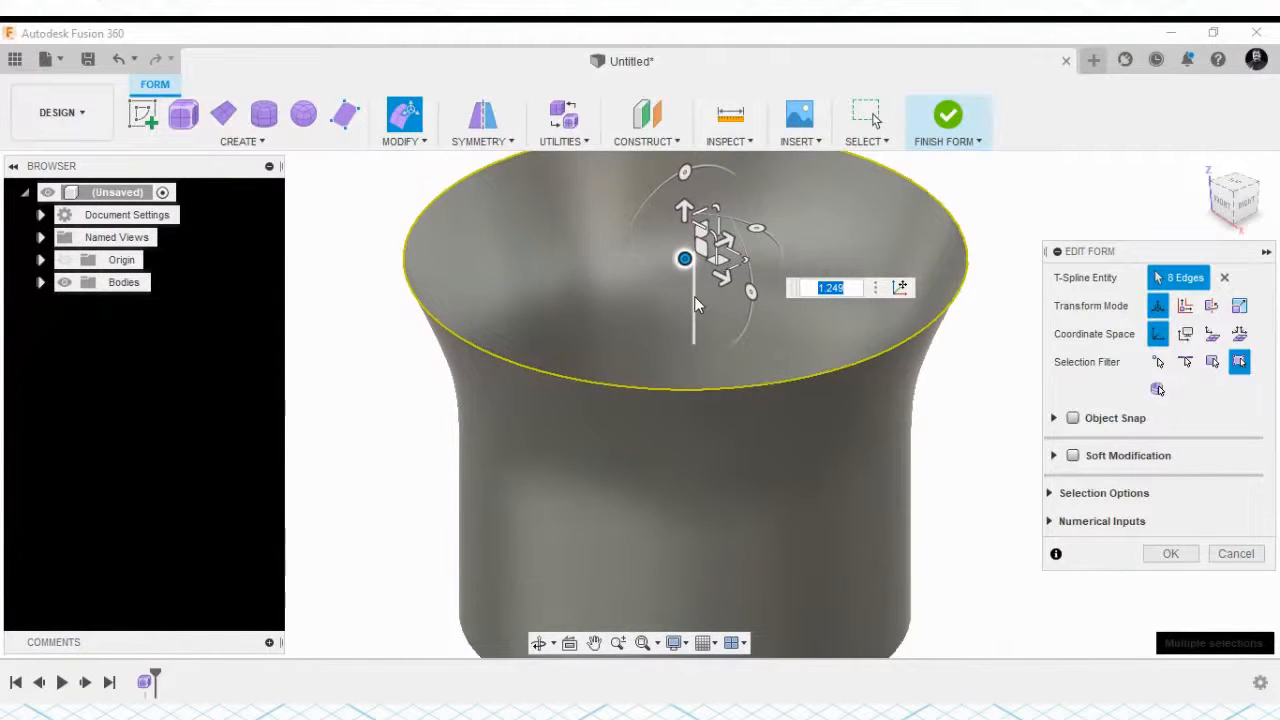
pyautogui.moveTo(684, 212); pyautogui.dragTo(682, 165)
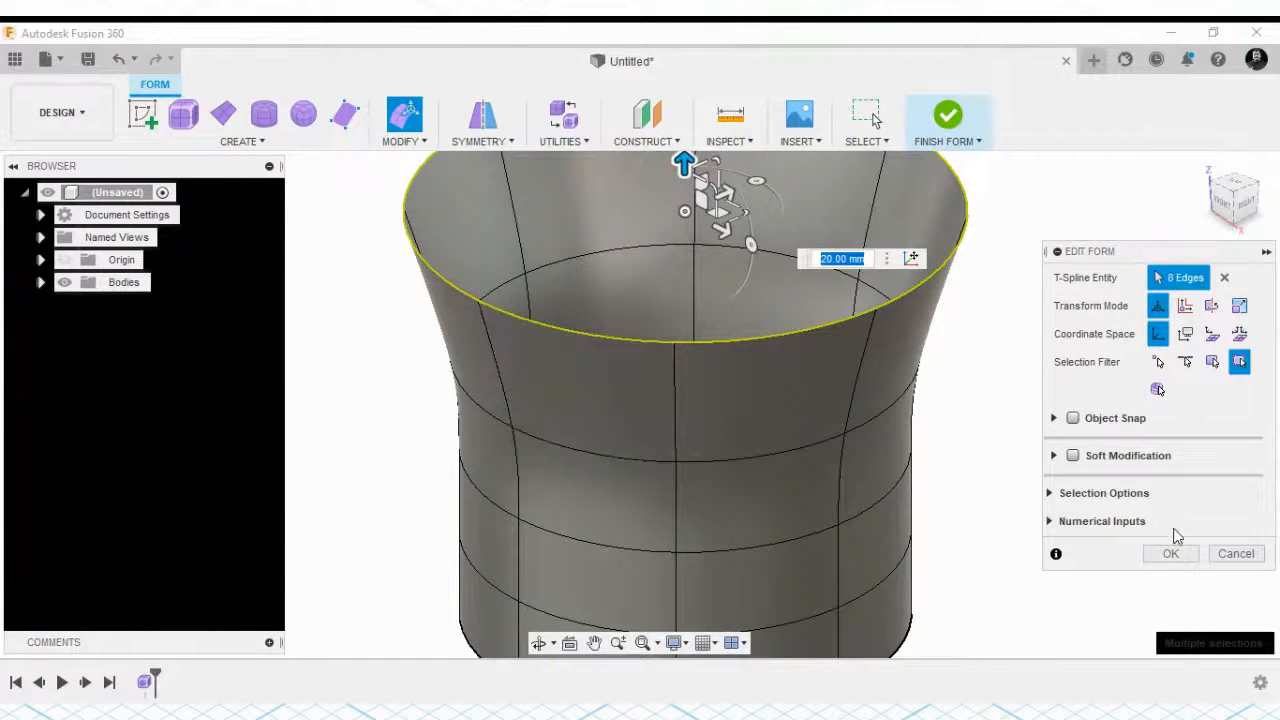
pyautogui.click(1169, 553)
# Use Edit Form to raise a single front edge of the loop just below the rim by 20 mm
pyautogui.scroll(-2, 1001, 466)
pyautogui.scroll(2, 1003, 468)
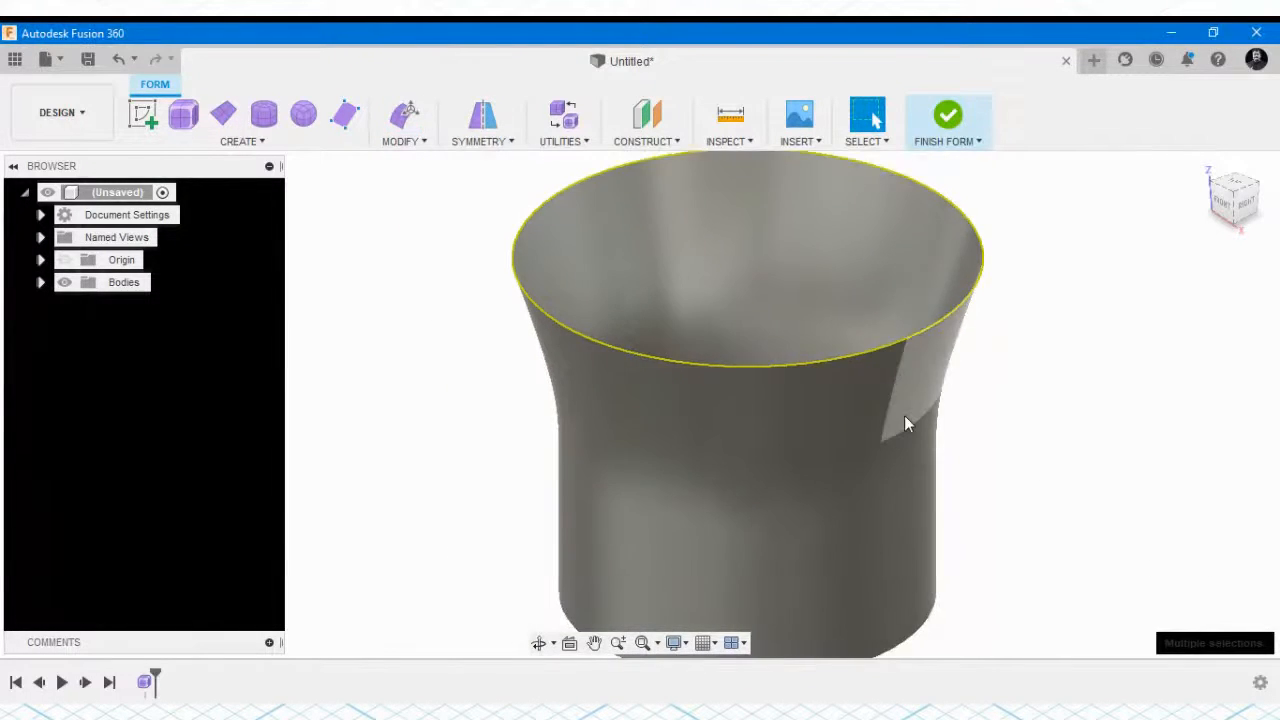
pyautogui.click(407, 117)
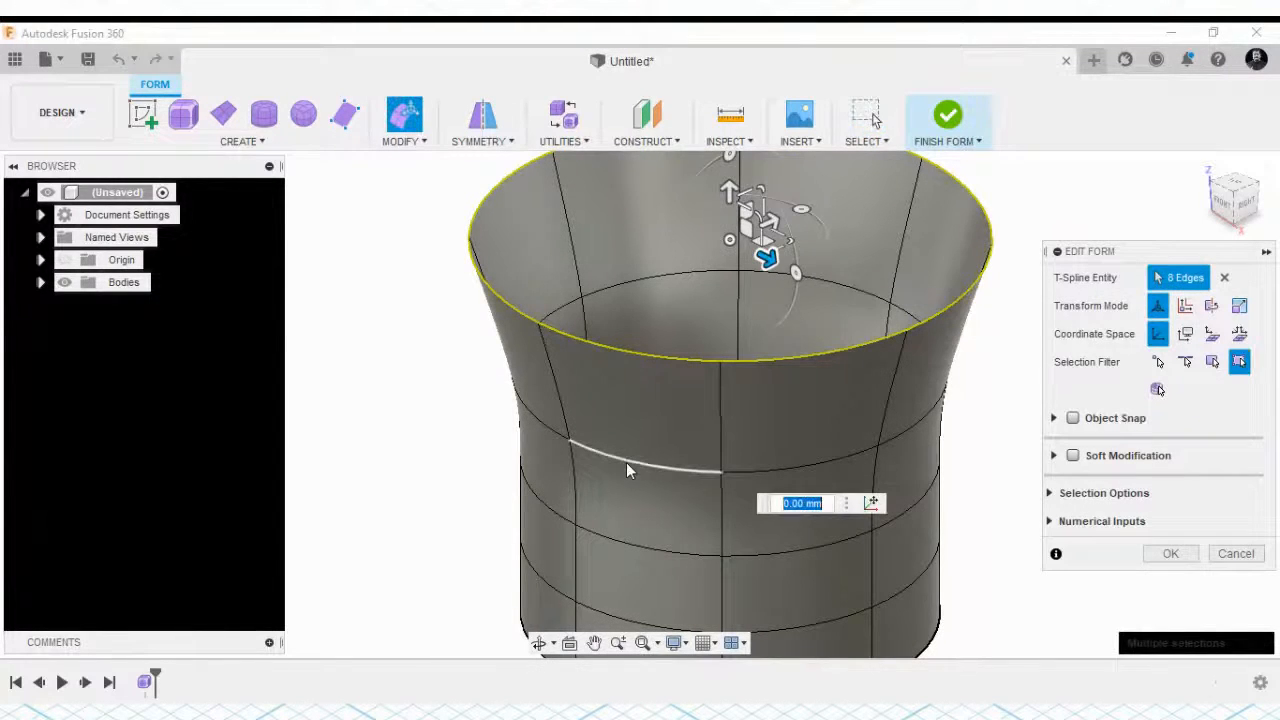
pyautogui.click(627, 468)
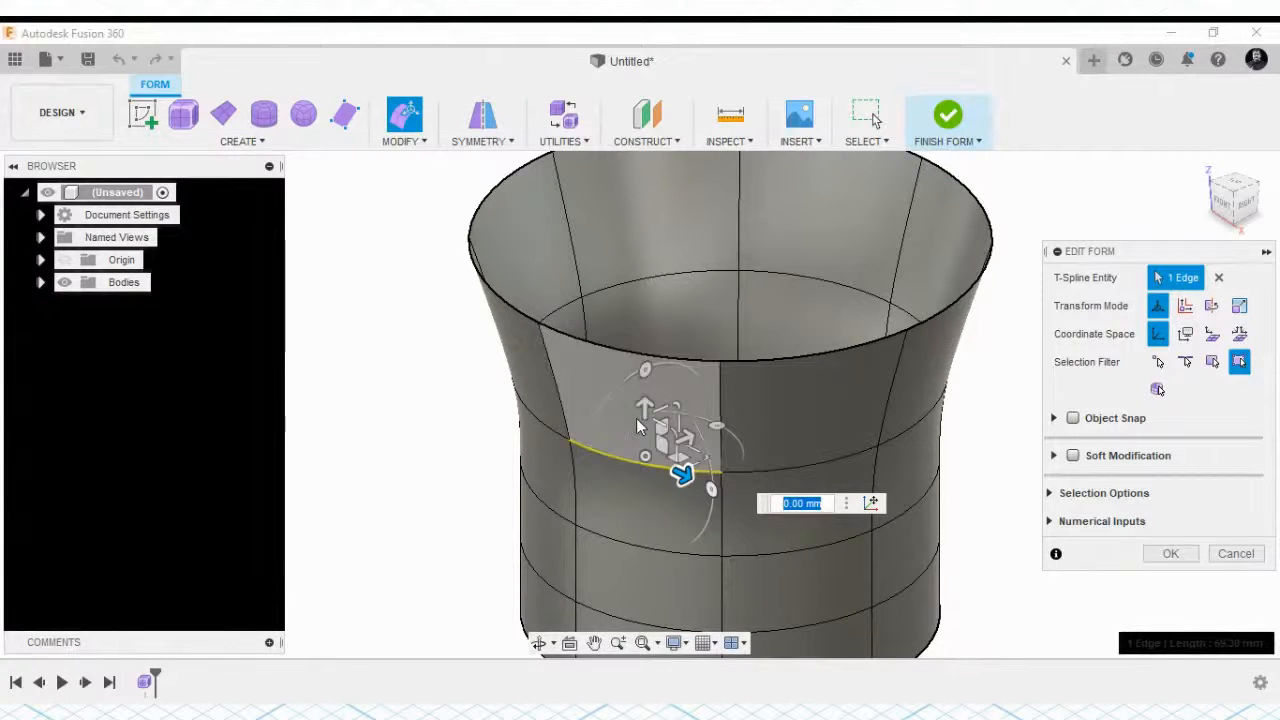
pyautogui.moveTo(644, 408); pyautogui.dragTo(644, 363)
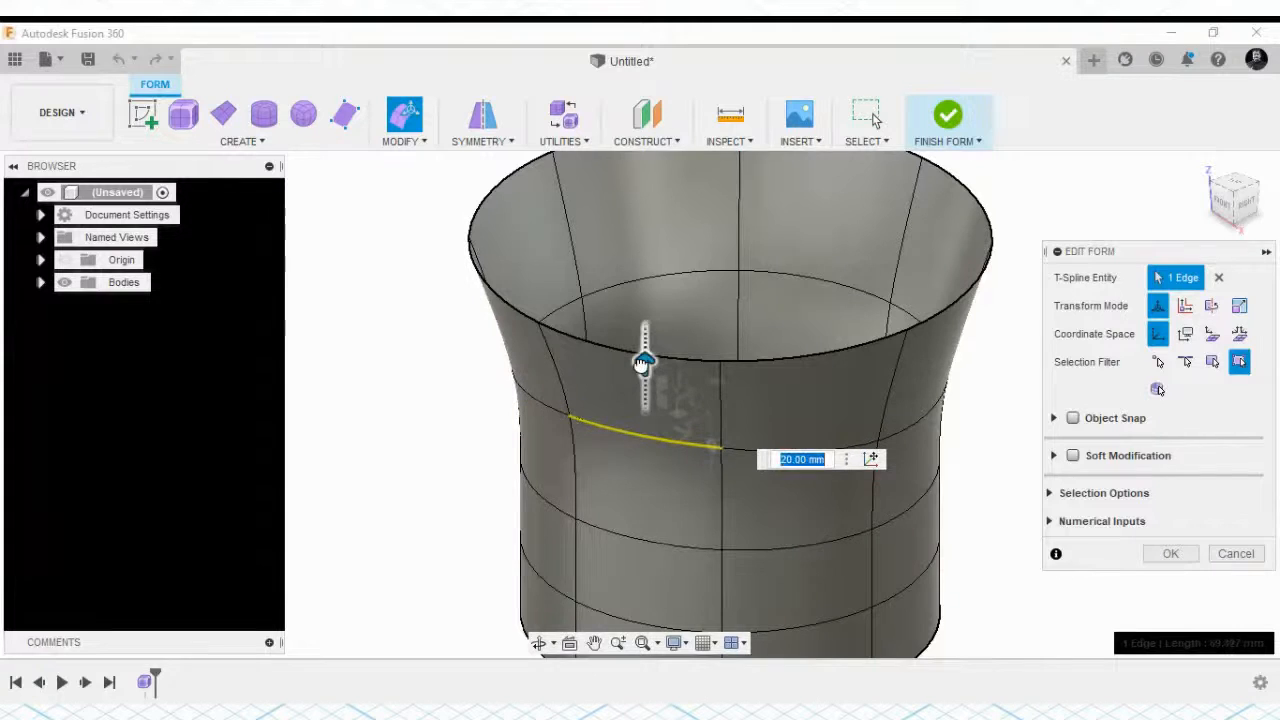
# Select the full edge loop just below the rim and scale it uniformly to about 0.65 to form a narrow neck
pyautogui.click(910, 428)
pyautogui.doubleClick(914, 358)
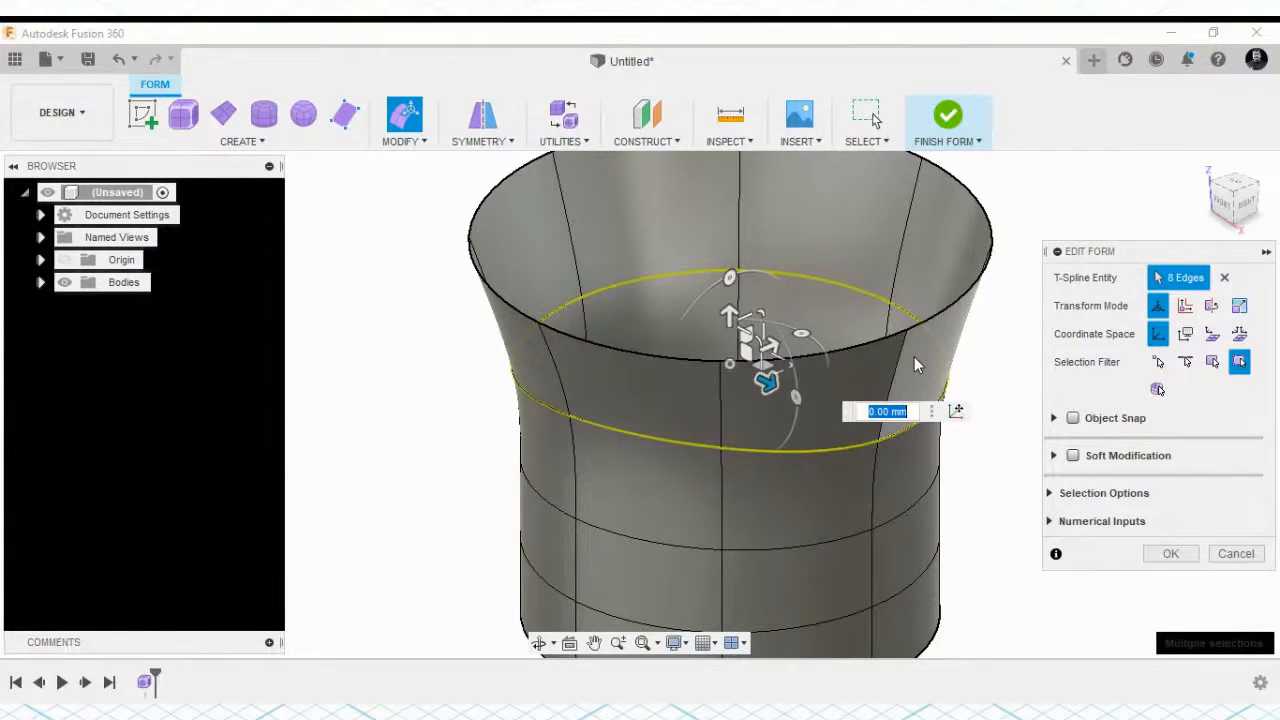
pyautogui.moveTo(730, 350); pyautogui.dragTo(729, 407)
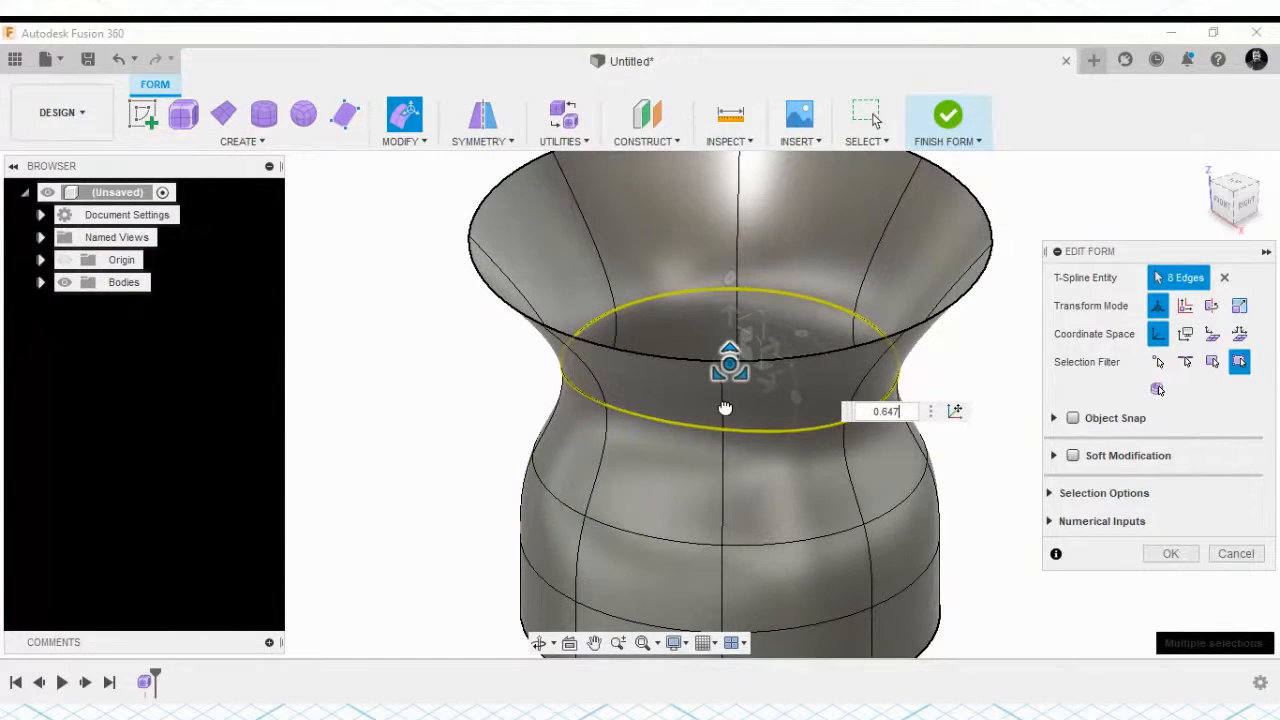
pyautogui.scroll(-2, 583, 407)
pyautogui.scroll(1, 713, 543)
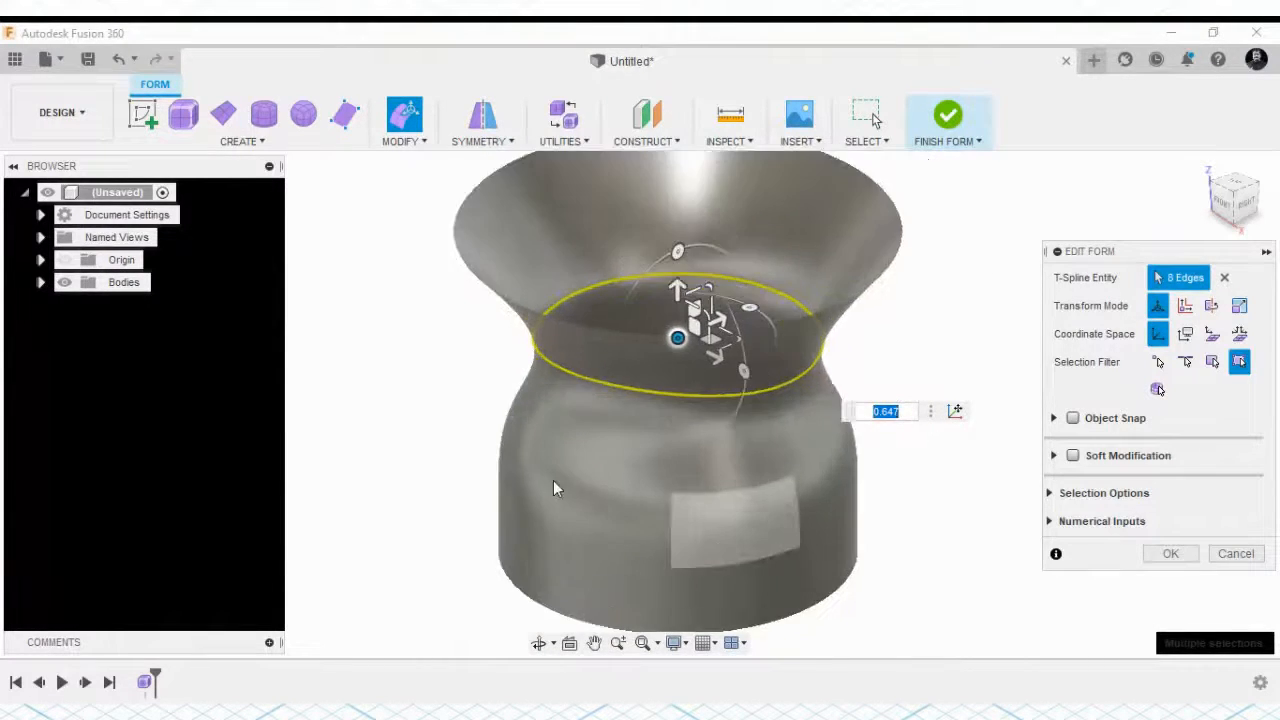
# Select the full edge loop below the neck and scale it uniformly to about 1.2 to bulge the body outward
pyautogui.click(475, 392)
pyautogui.scroll(2, 629, 490)
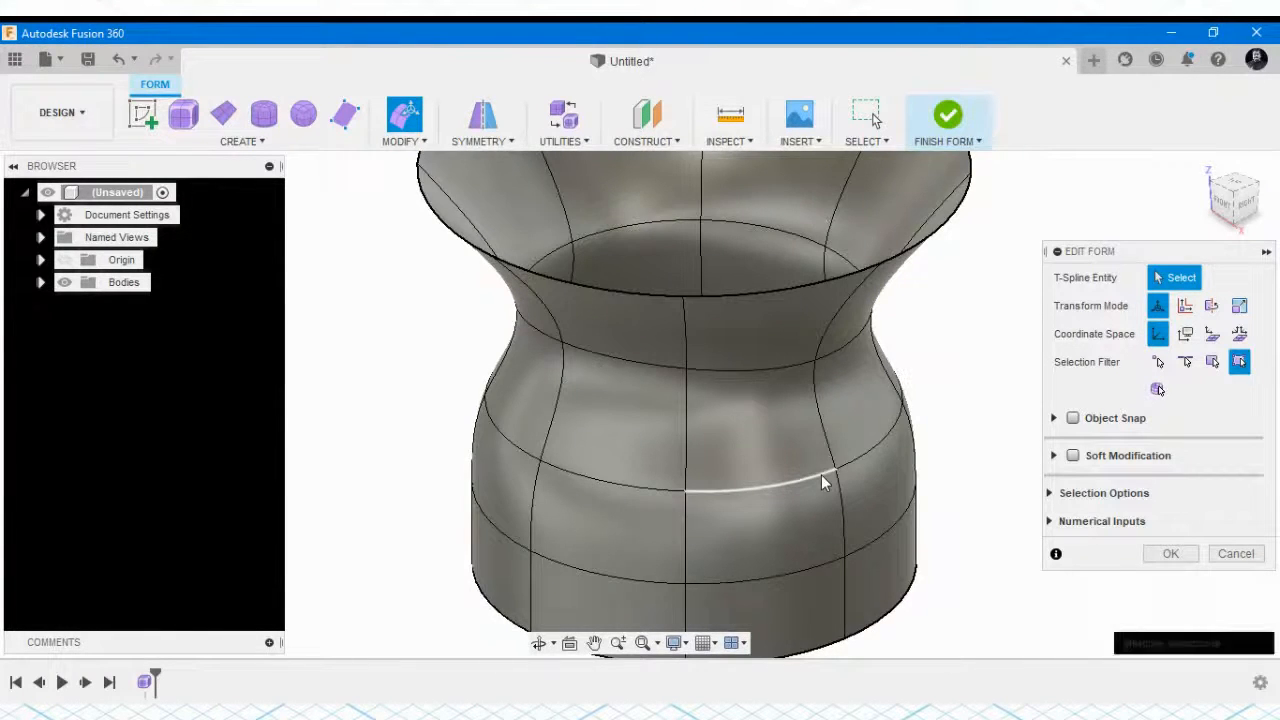
pyautogui.click(800, 483)
pyautogui.doubleClick(760, 487)
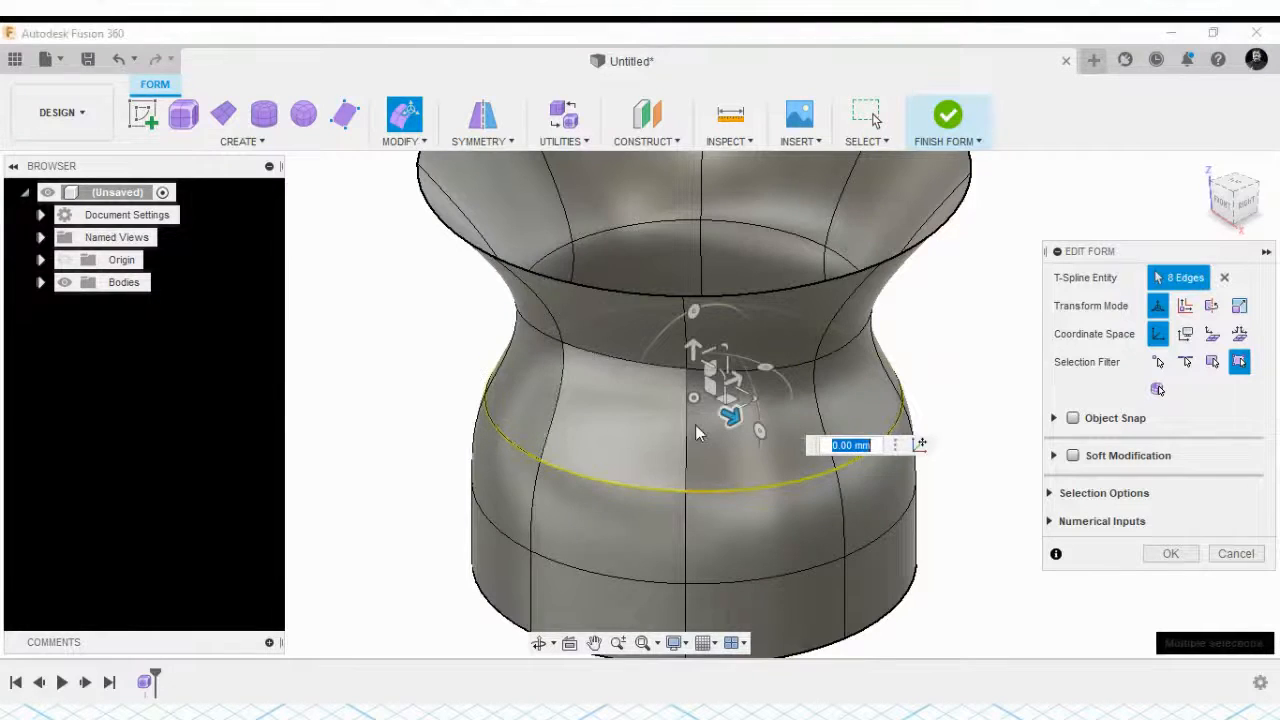
pyautogui.moveTo(693, 400); pyautogui.dragTo(693, 421)
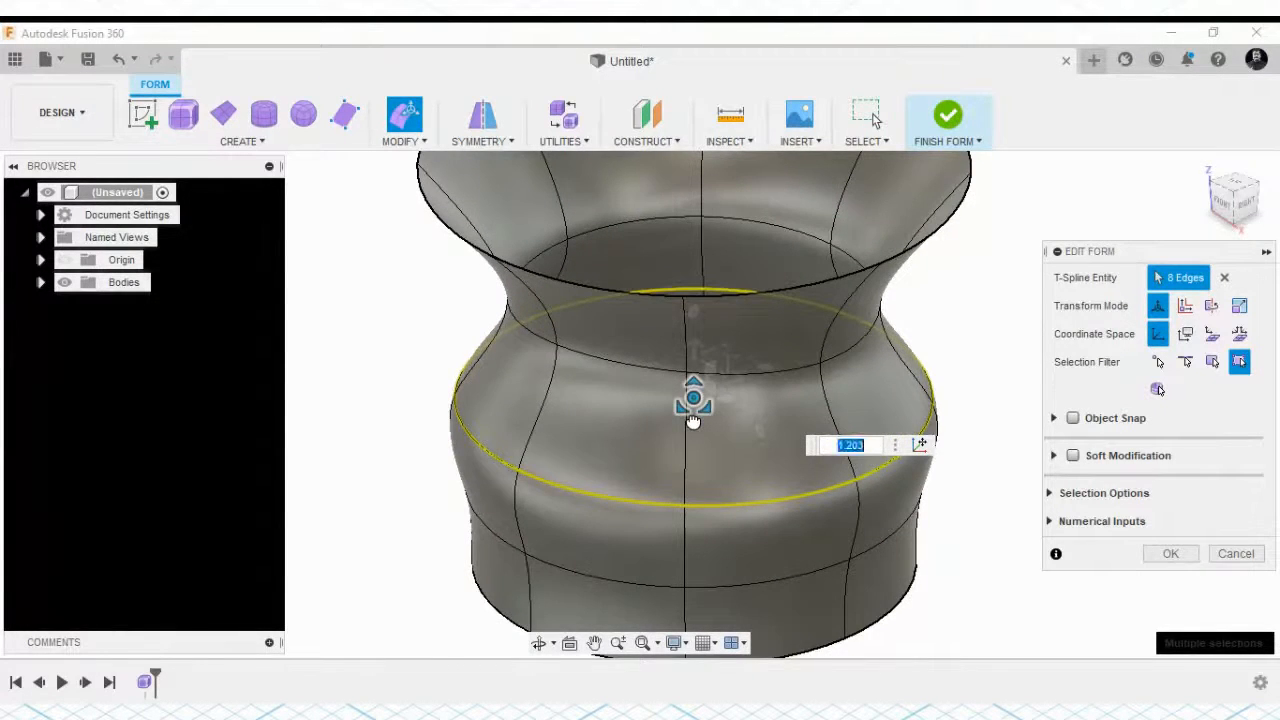
# Reduce the uniform scale of the edge loop below the neck to about 1.155 and apply the Edit Form changes
pyautogui.click(1234, 203)
pyautogui.scroll(-5, 740, 376)
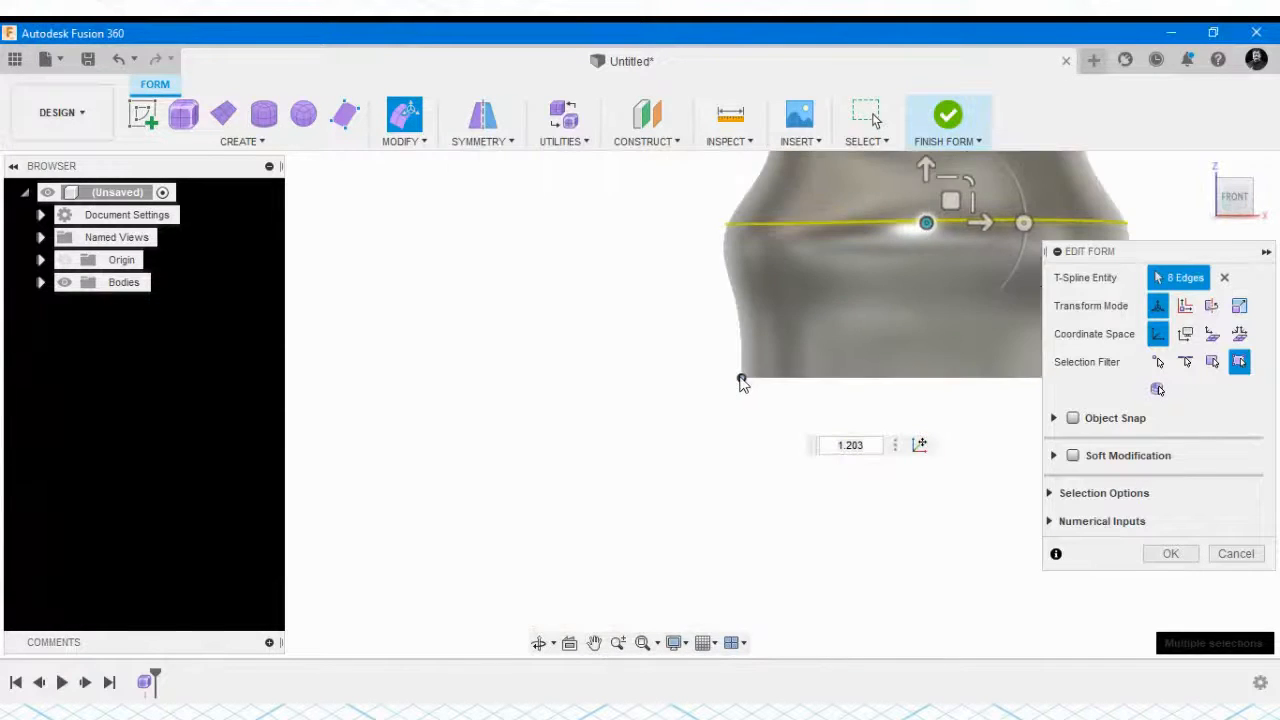
pyautogui.scroll(-2, 738, 371)
pyautogui.scroll(5, 856, 252)
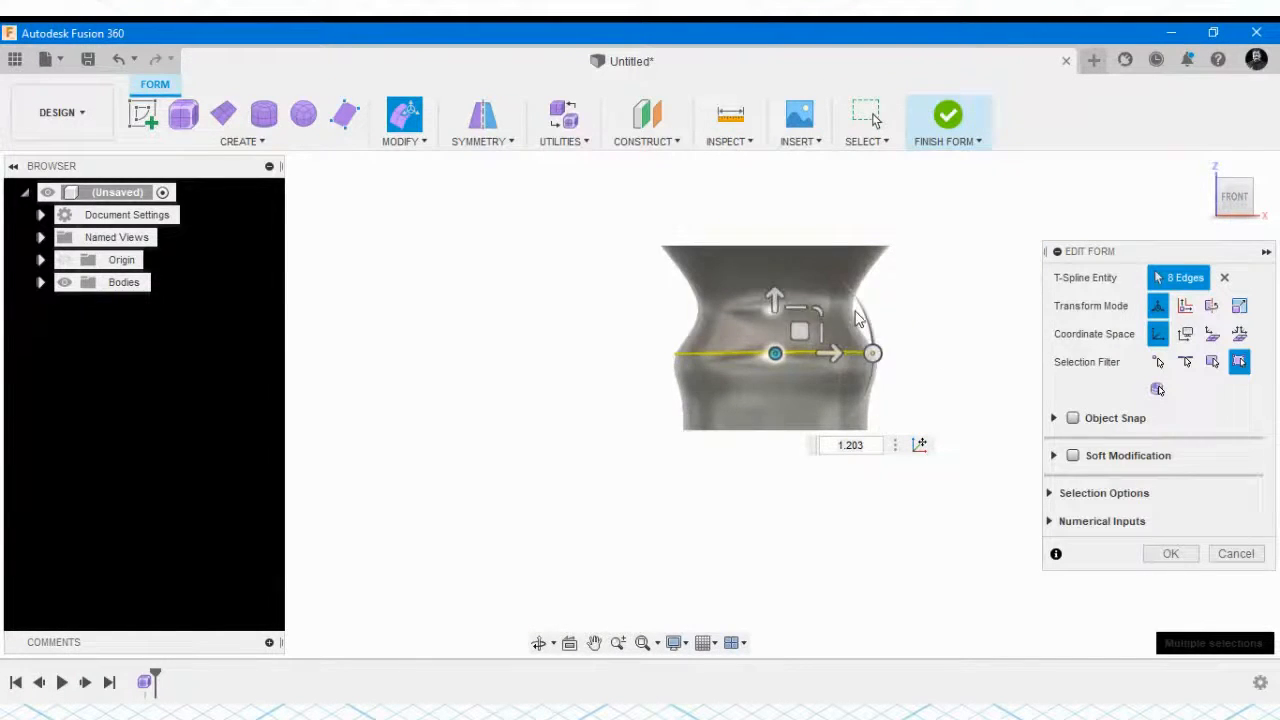
pyautogui.scroll(2, 842, 332)
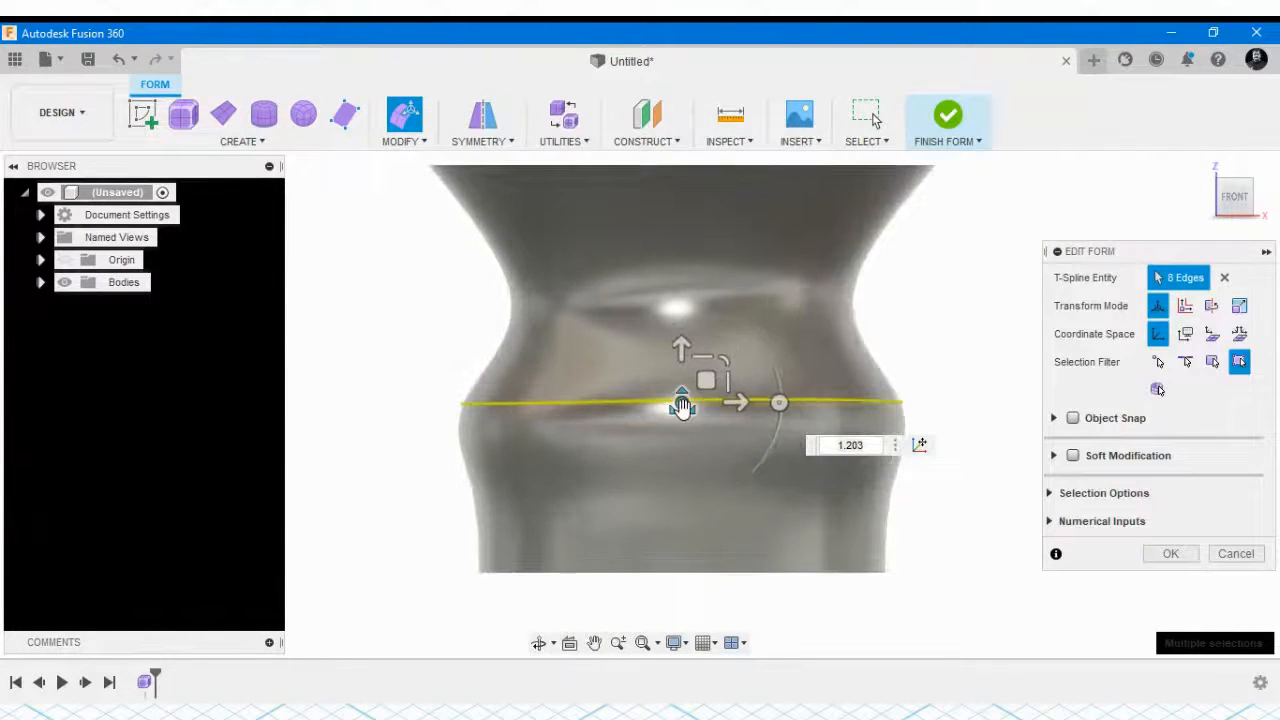
pyautogui.moveTo(682, 407)
pyautogui.mouseDown()
pyautogui.moveTo(697, 381)
pyautogui.moveTo(682, 403)
pyautogui.mouseUp()
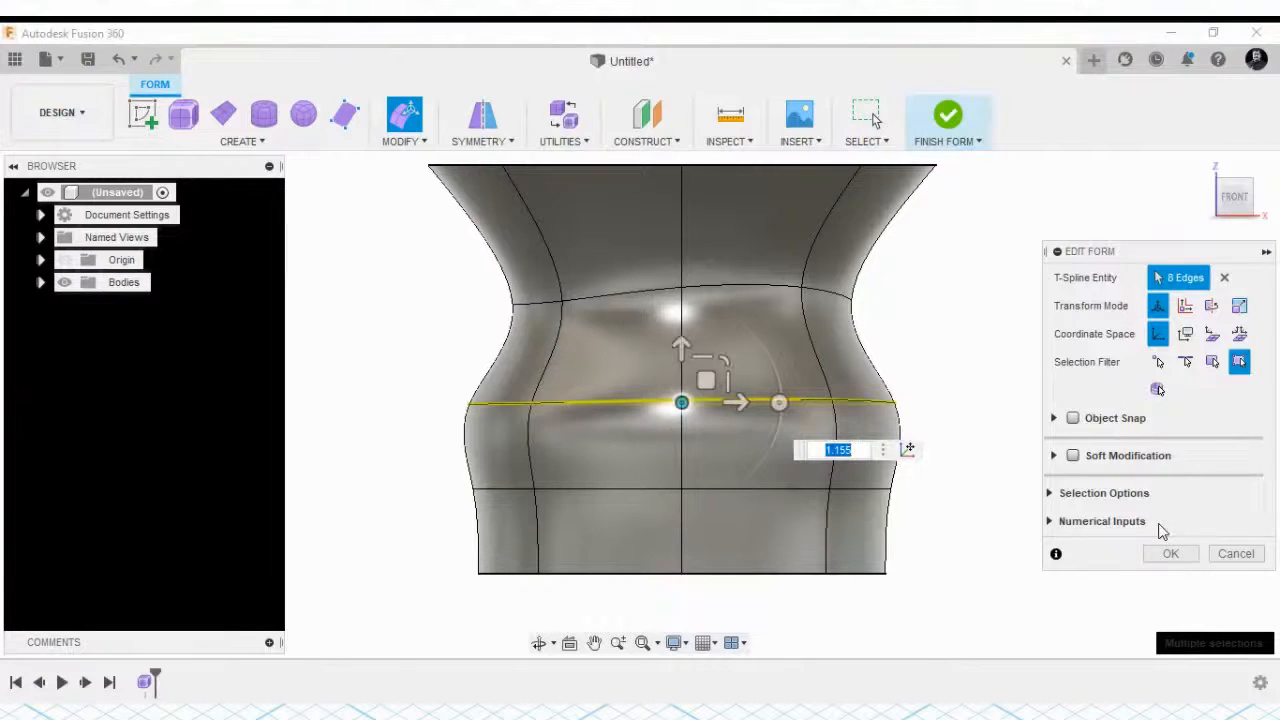
pyautogui.click(1170, 553)
# Select the full edge loop just above the base, scale it uniformly to about 1.12 and apply the Edit Form changes
pyautogui.keyDown('shift'); pyautogui.moveTo(1000, 400); pyautogui.dragTo(816, 496, button='middle'); pyautogui.keyUp('shift')
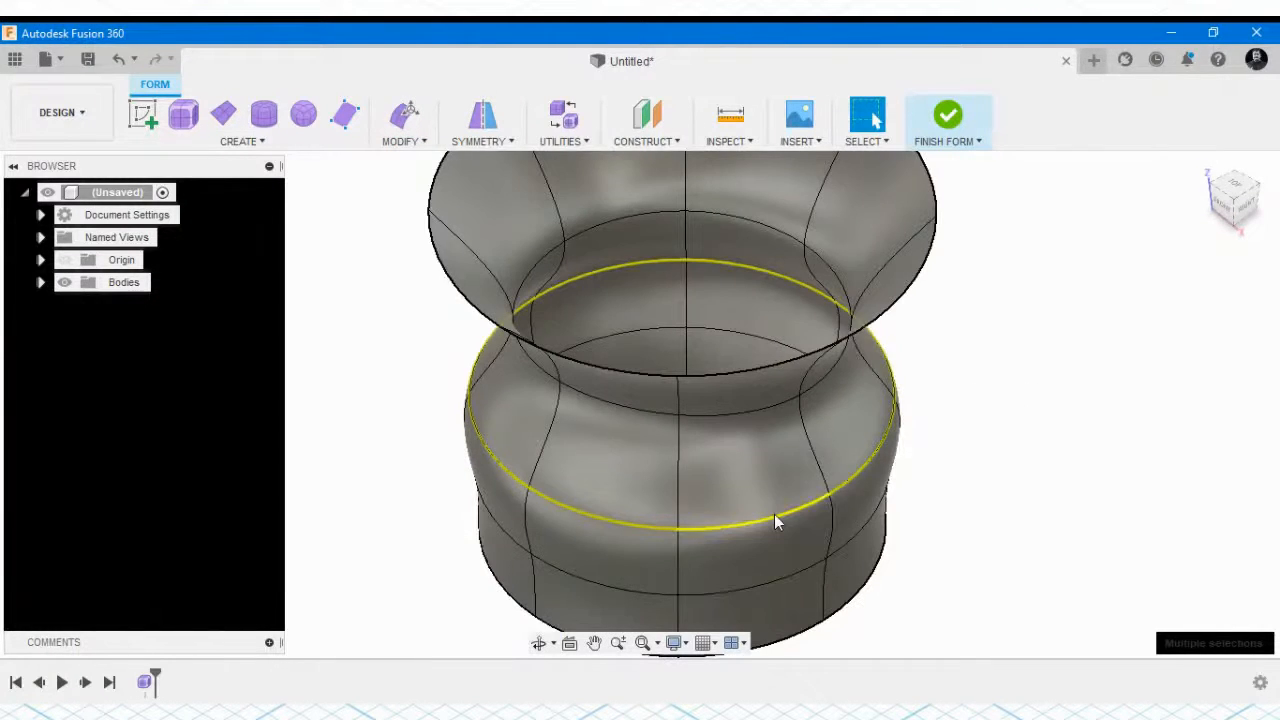
pyautogui.doubleClick(799, 578)
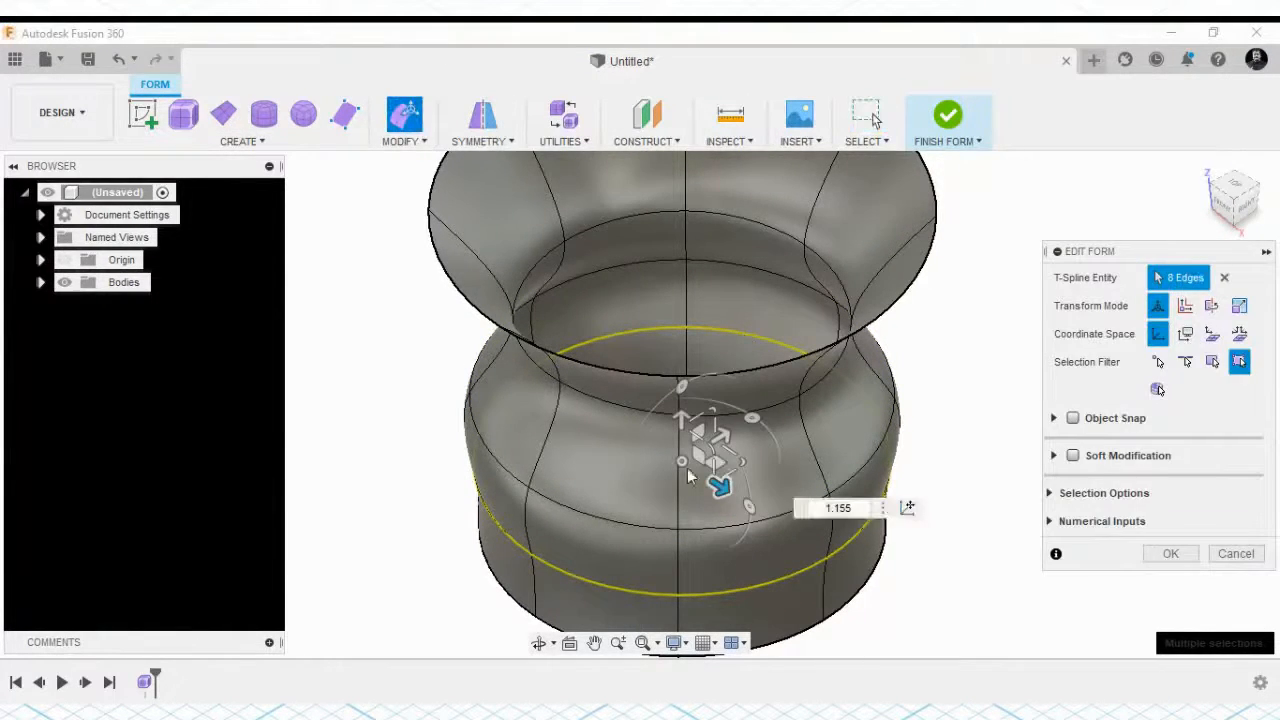
pyautogui.moveTo(688, 476); pyautogui.dragTo(688, 430)
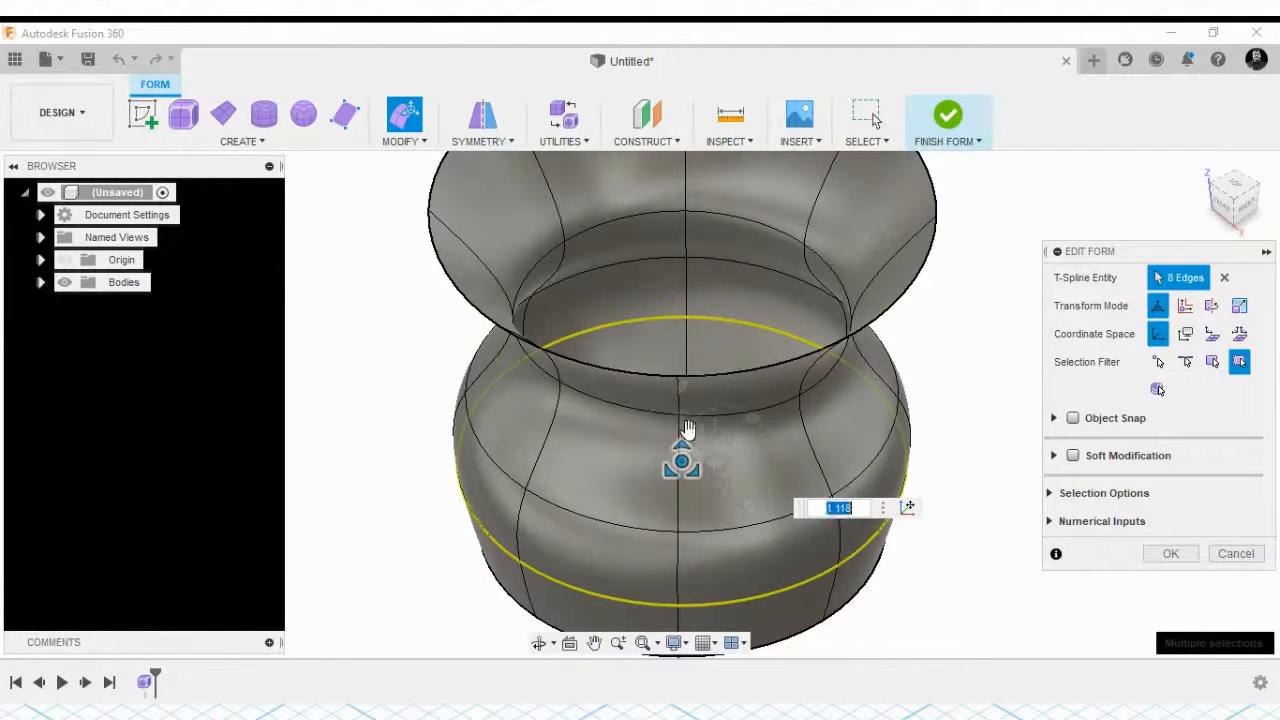
pyautogui.click(1171, 553)
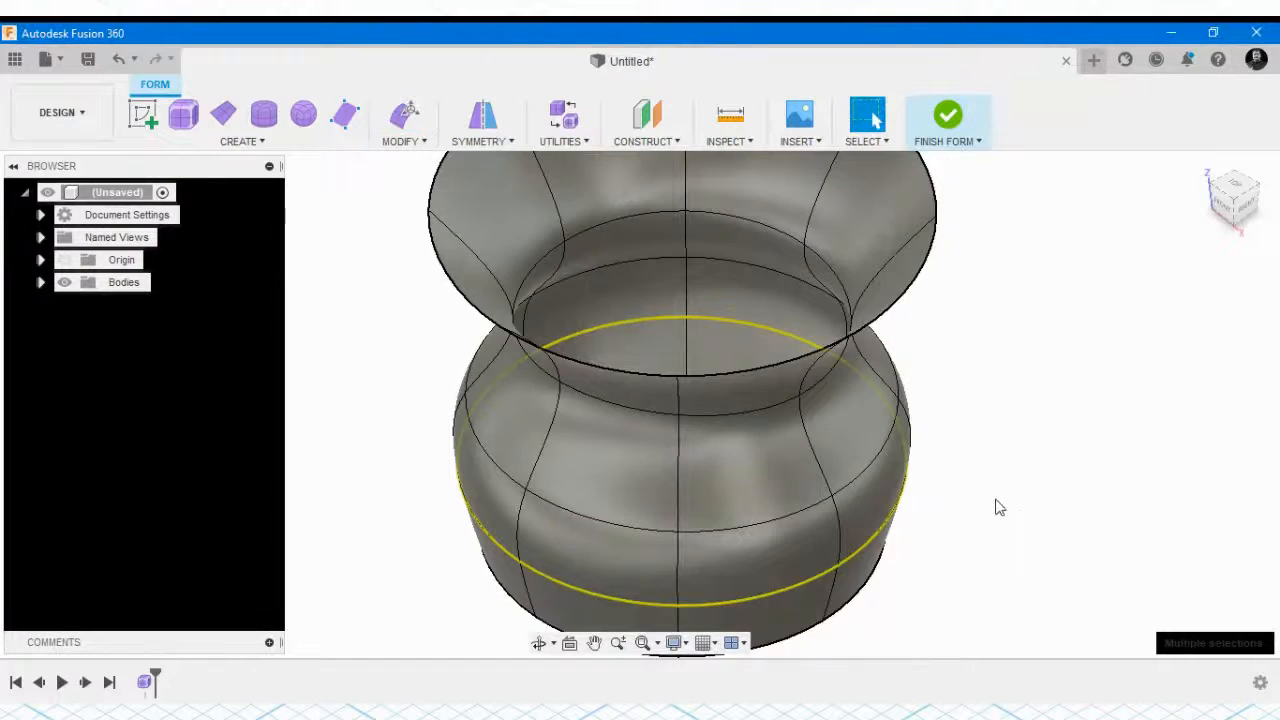
# Delete the whole vase-shaped T-spline body
pyautogui.scroll(-3, 990, 506)
pyautogui.scroll(3, 886, 423)
pyautogui.scroll(-3, 807, 414)
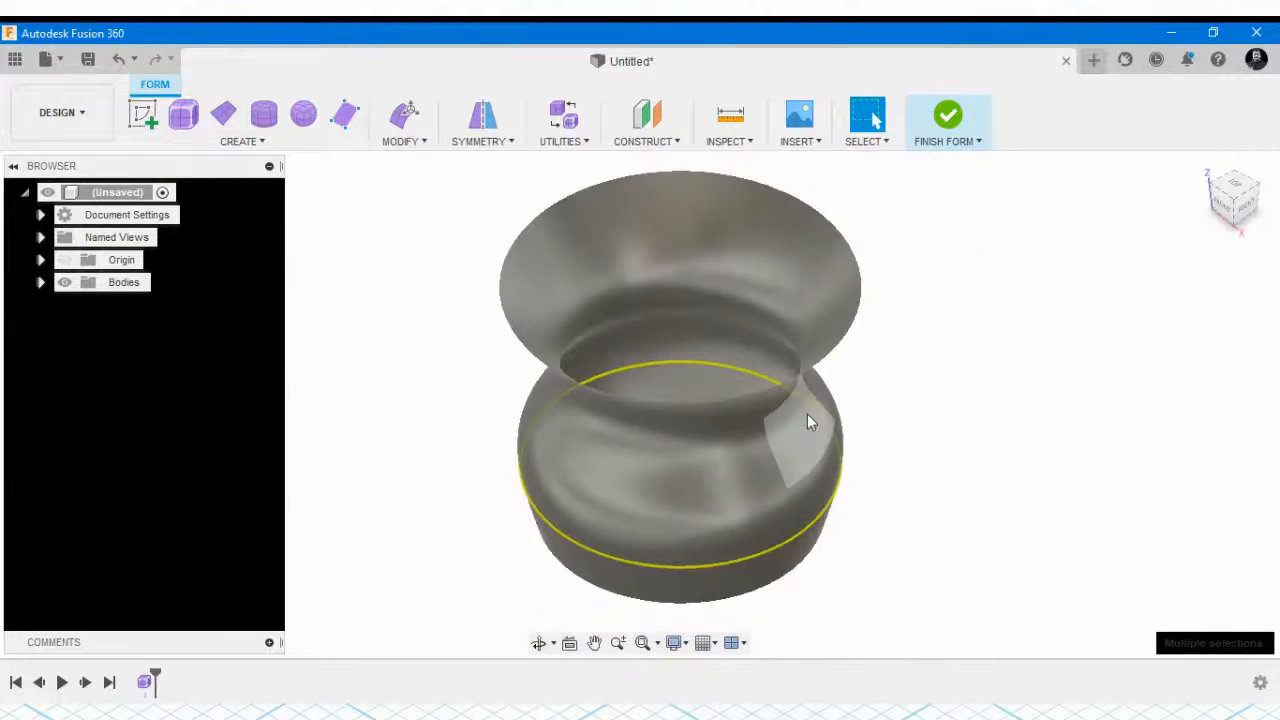
pyautogui.scroll(-2, 807, 414)
pyautogui.scroll(4, 880, 480)
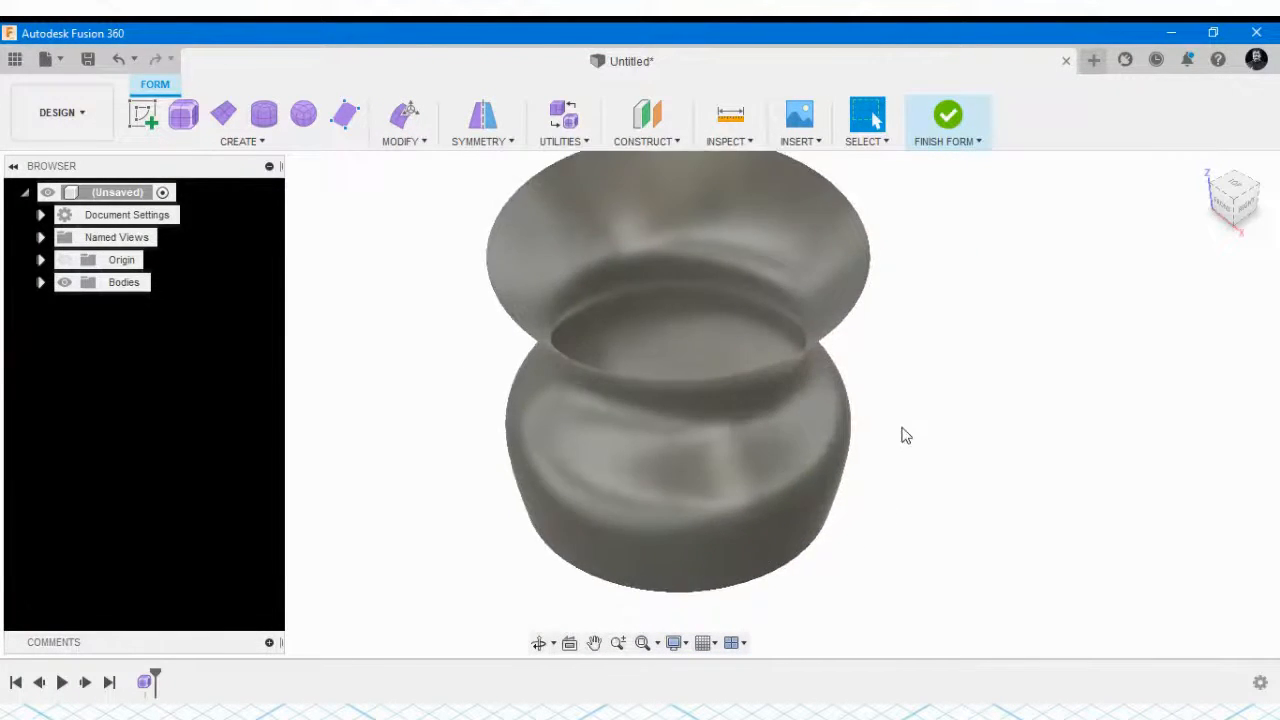
pyautogui.keyDown('shift'); pyautogui.moveTo(905, 435); pyautogui.dragTo(923, 386, button='middle'); pyautogui.keyUp('shift')
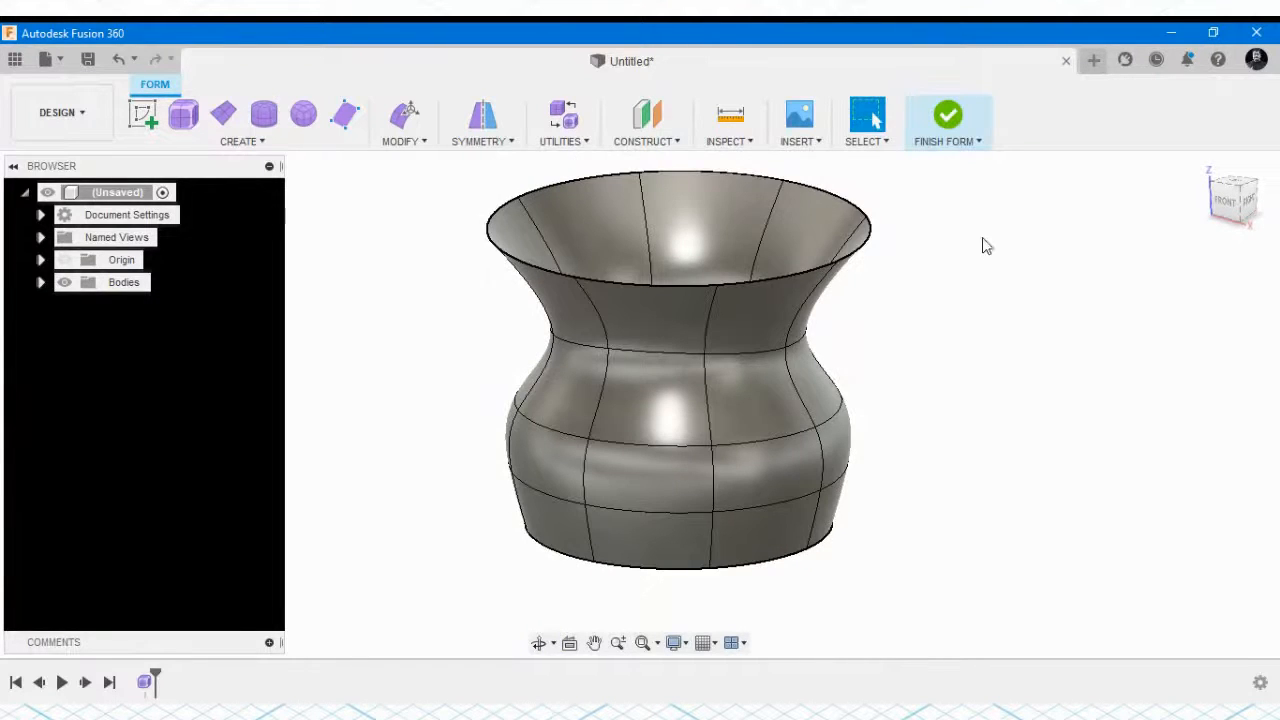
pyautogui.scroll(-2, 700, 450)
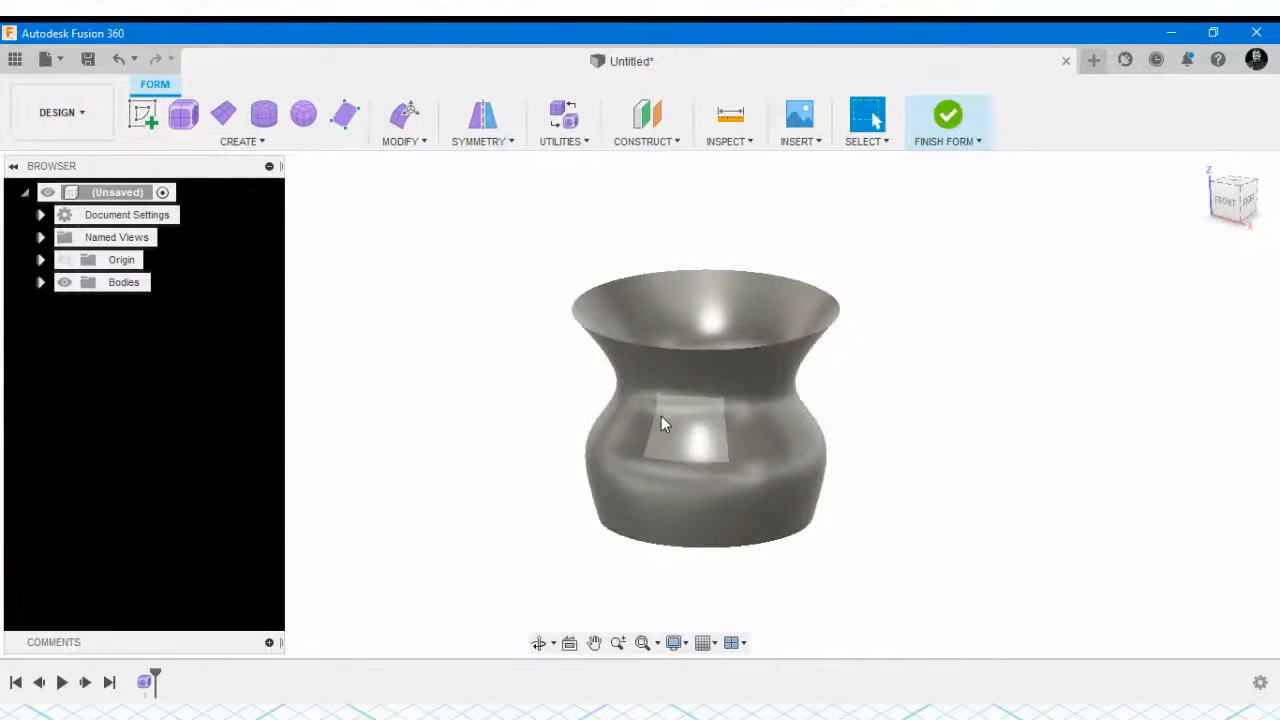
pyautogui.click(680, 441)
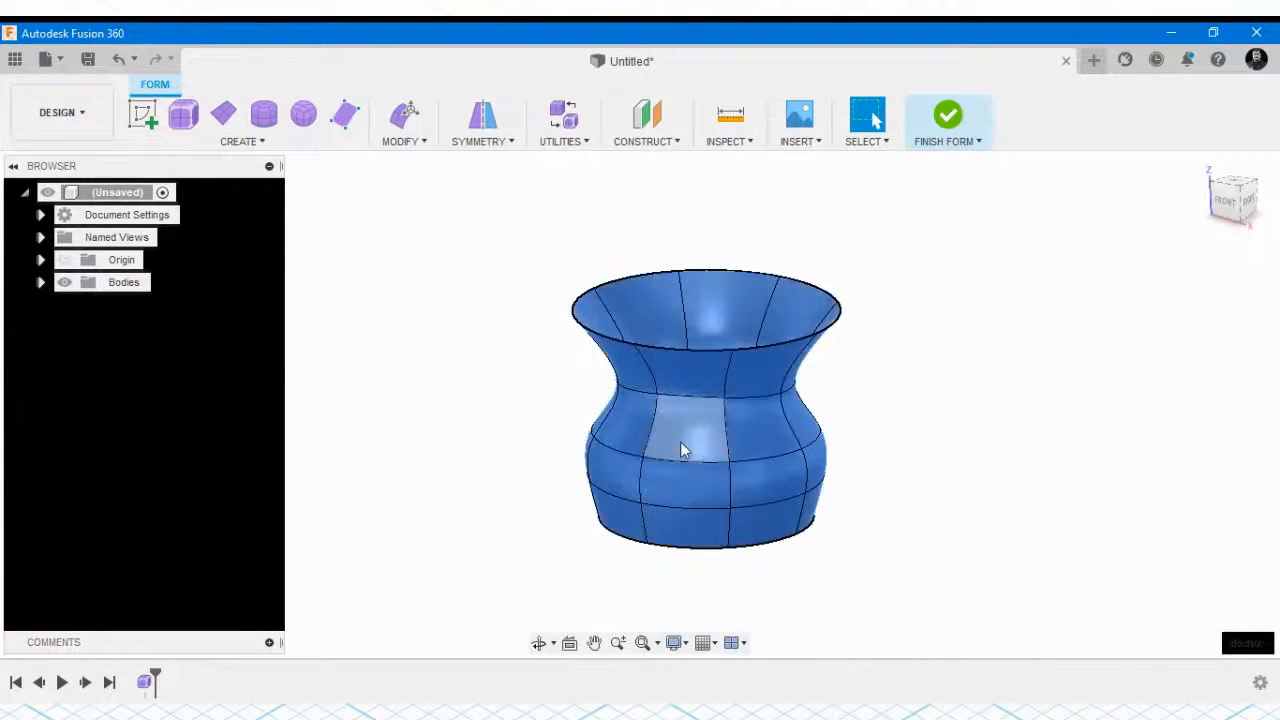
pyautogui.press('Delete')
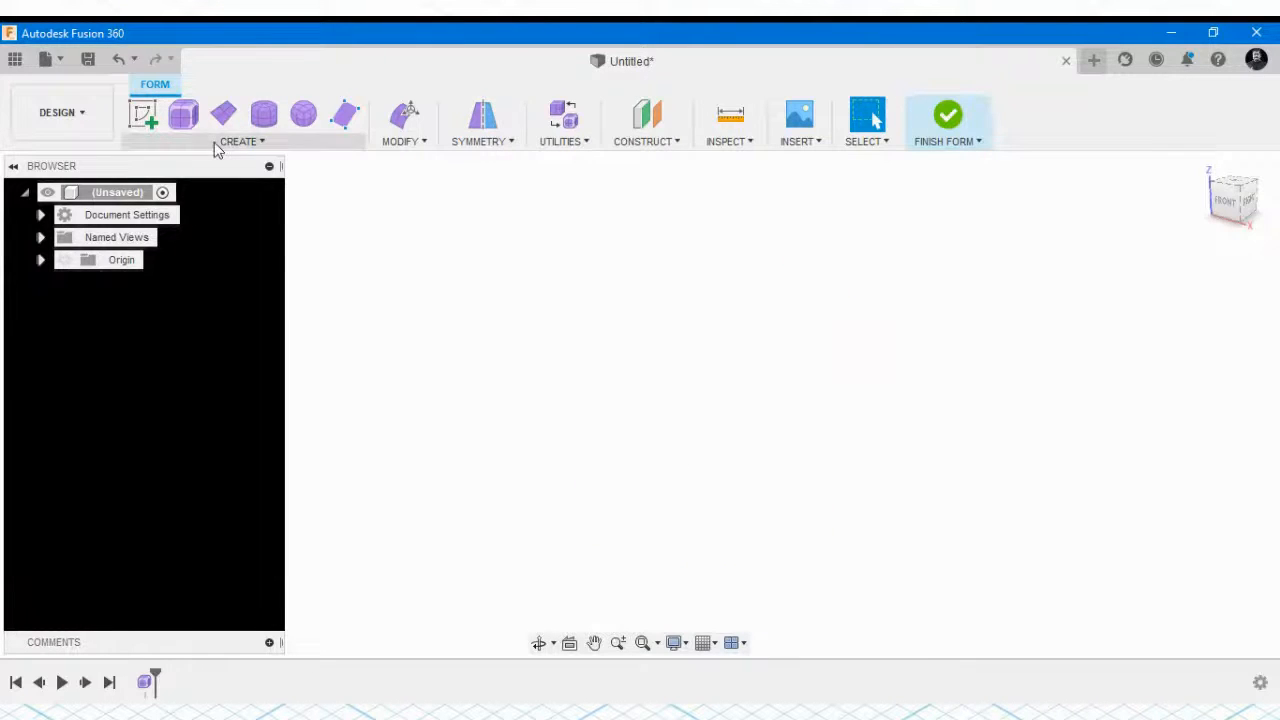
# Create a T-spline box centred on the origin of the horizontal plane, about 405 × 577 × 202 mm, with 4 length faces
pyautogui.click(183, 118)
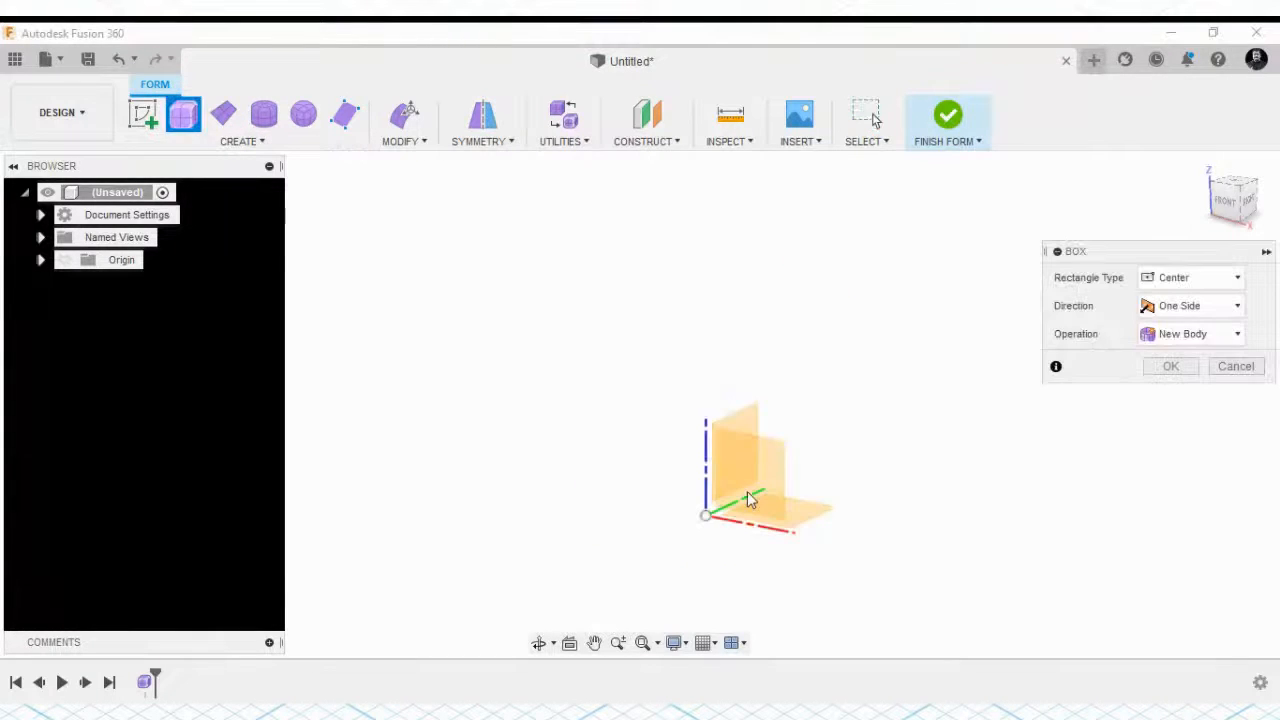
pyautogui.click(800, 515)
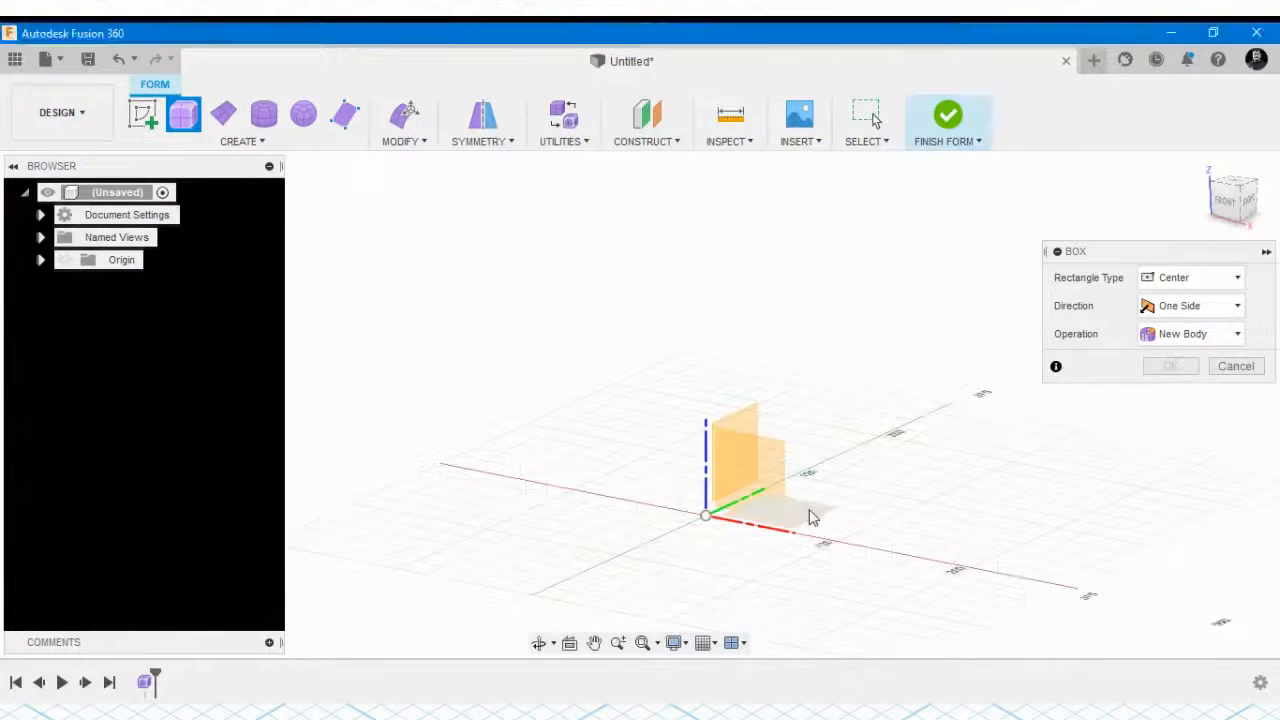
pyautogui.click(706, 513)
pyautogui.click(691, 384)
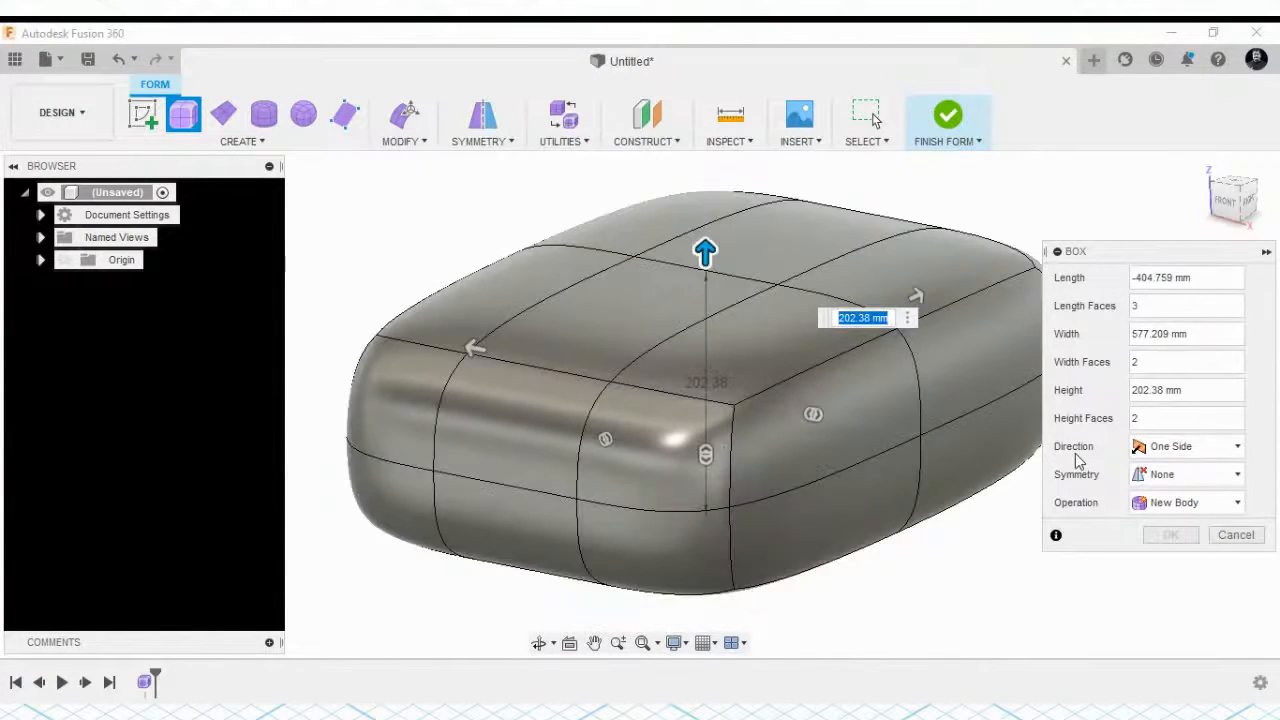
pyautogui.doubleClick(1138, 306)
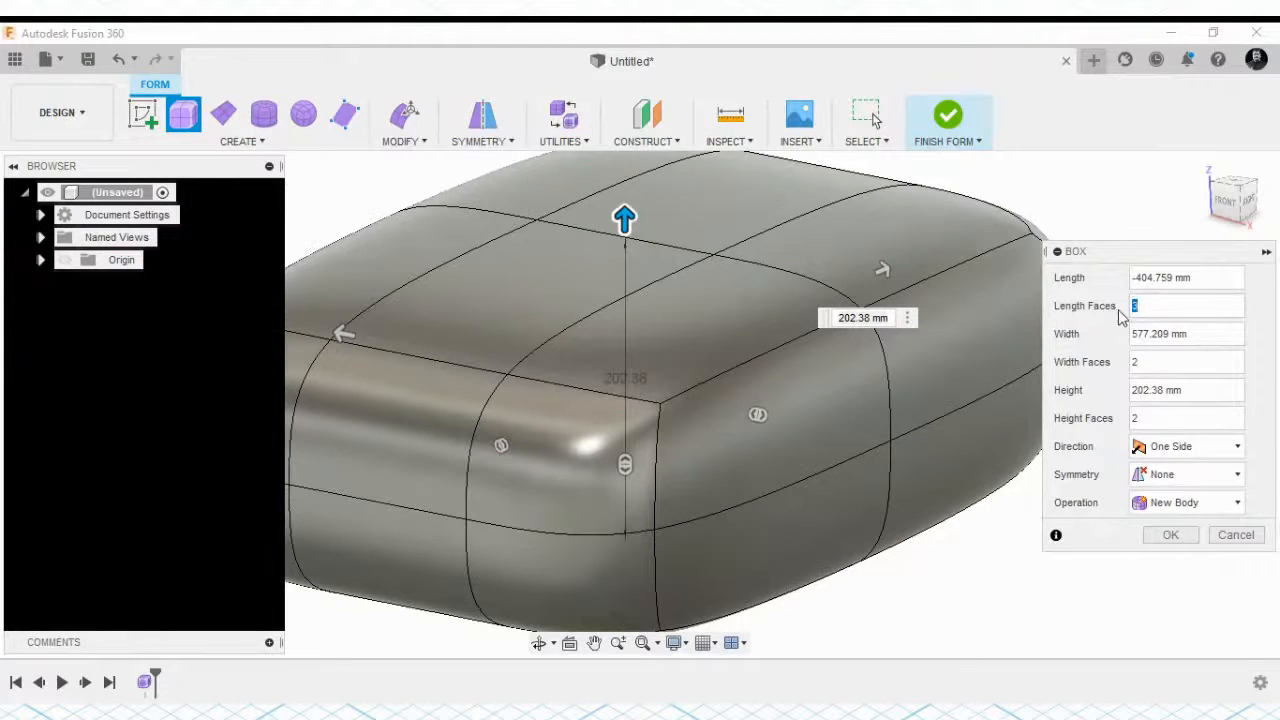
pyautogui.write('4')
pyautogui.click(1172, 535)
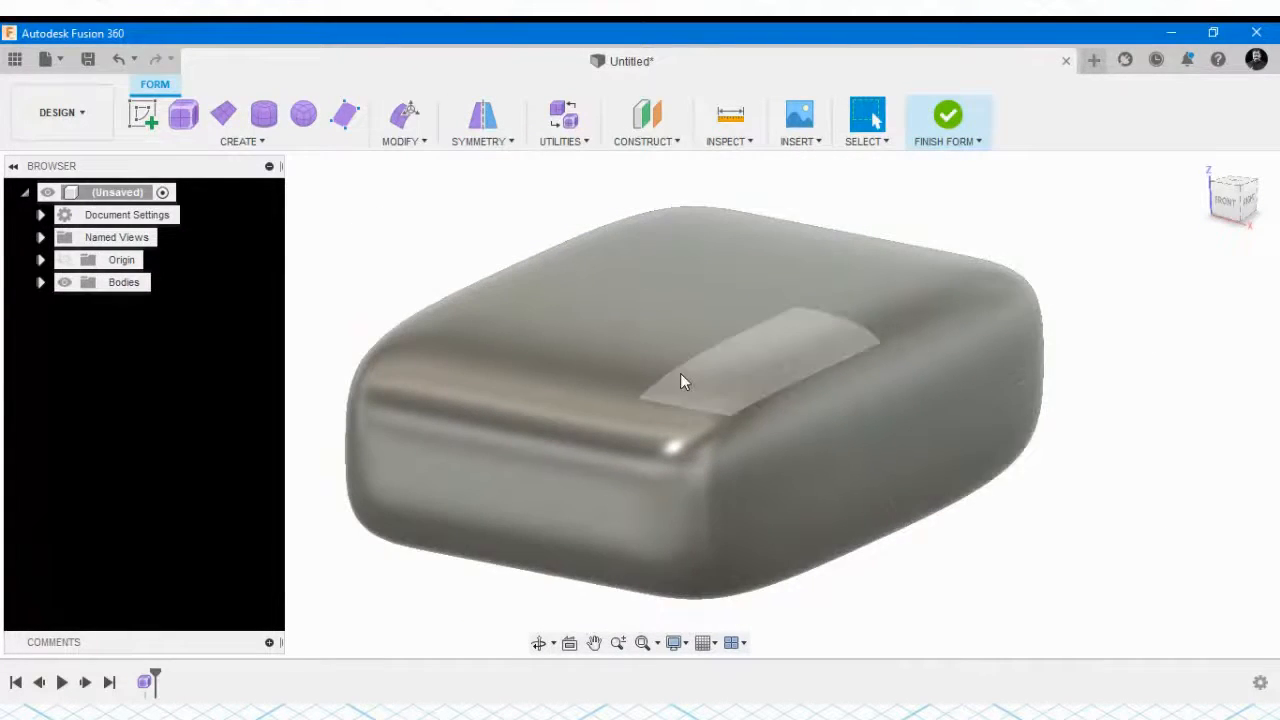
# Use Edit Form to rotate the two adjacent middle faces at the near end of the box's upper surface to 300 degrees
pyautogui.keyDown('shift'); pyautogui.moveTo(680, 373); pyautogui.dragTo(669, 336, button='middle'); pyautogui.keyUp('shift')
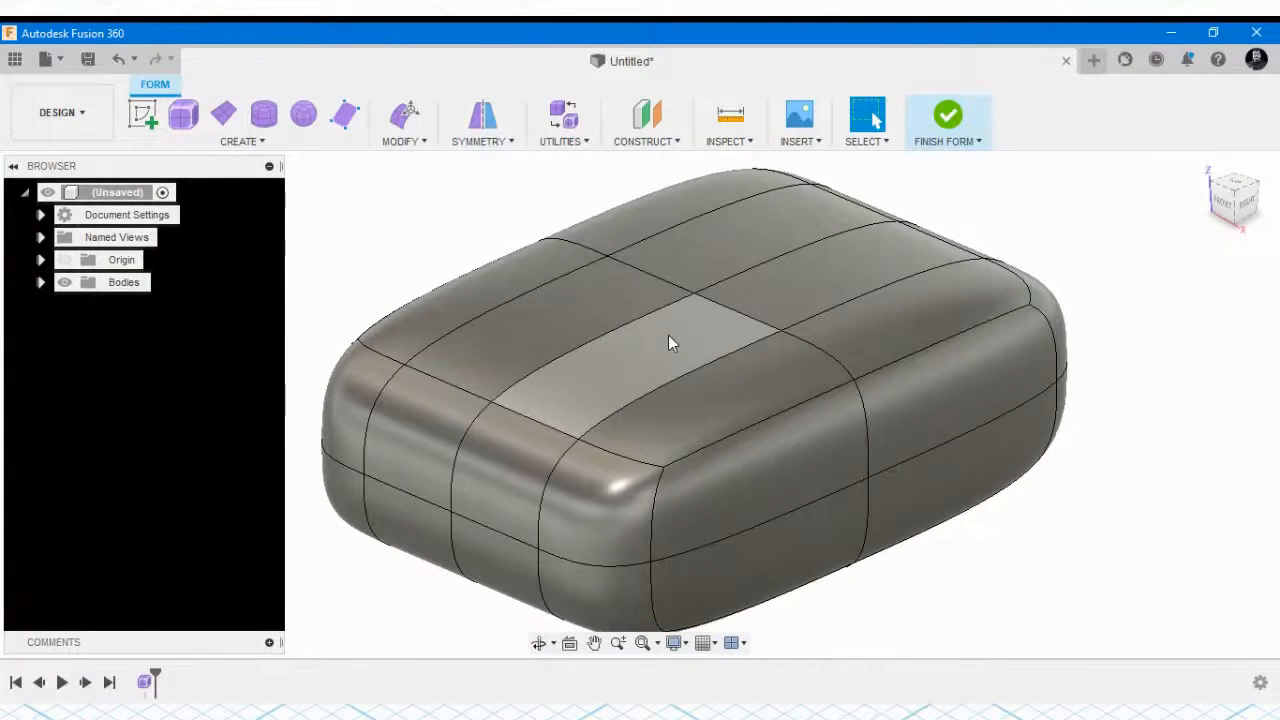
pyautogui.click(630, 350)
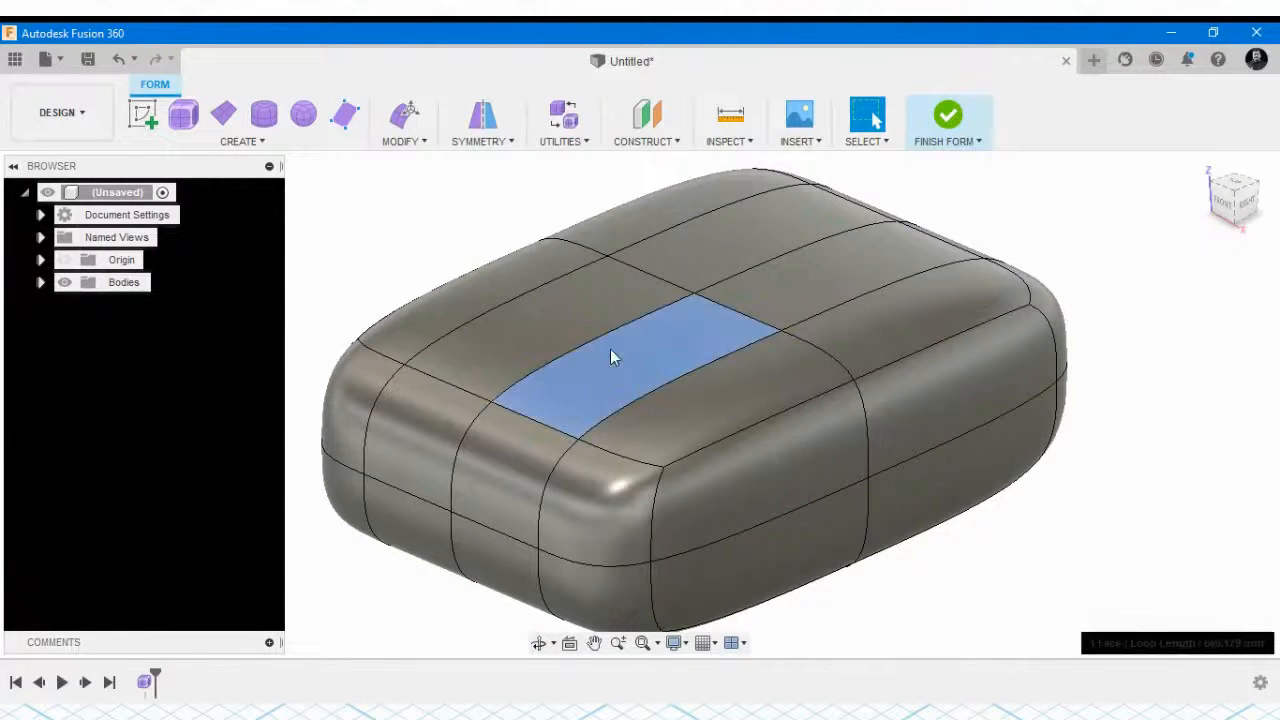
pyautogui.click(365, 211)
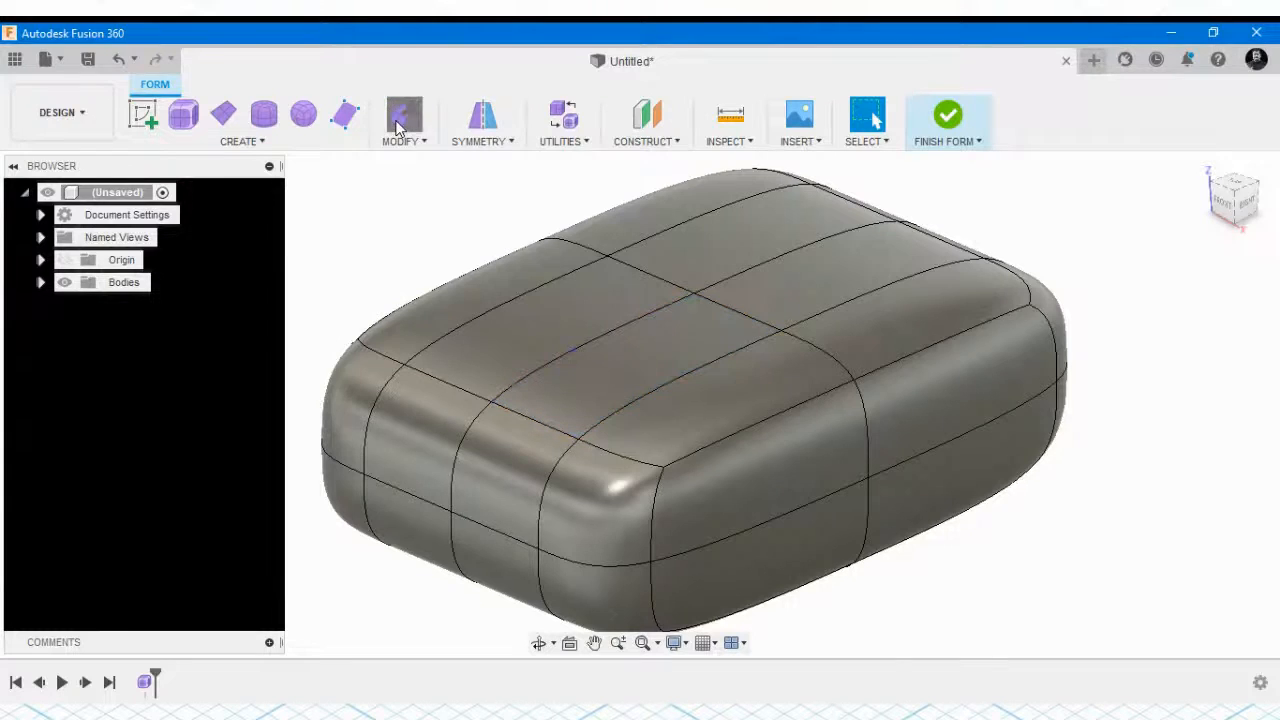
pyautogui.click(404, 113)
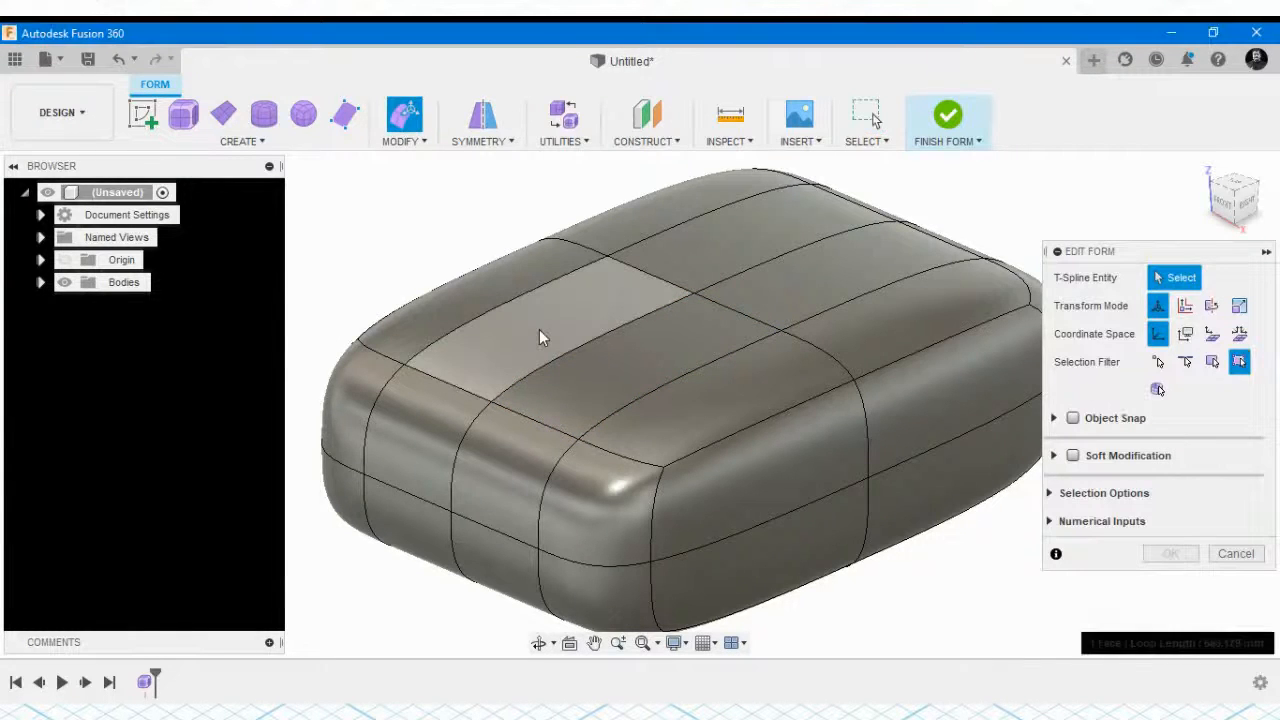
pyautogui.click(539, 332)
pyautogui.keyDown('shift'); pyautogui.click(581, 406); pyautogui.keyUp('shift')
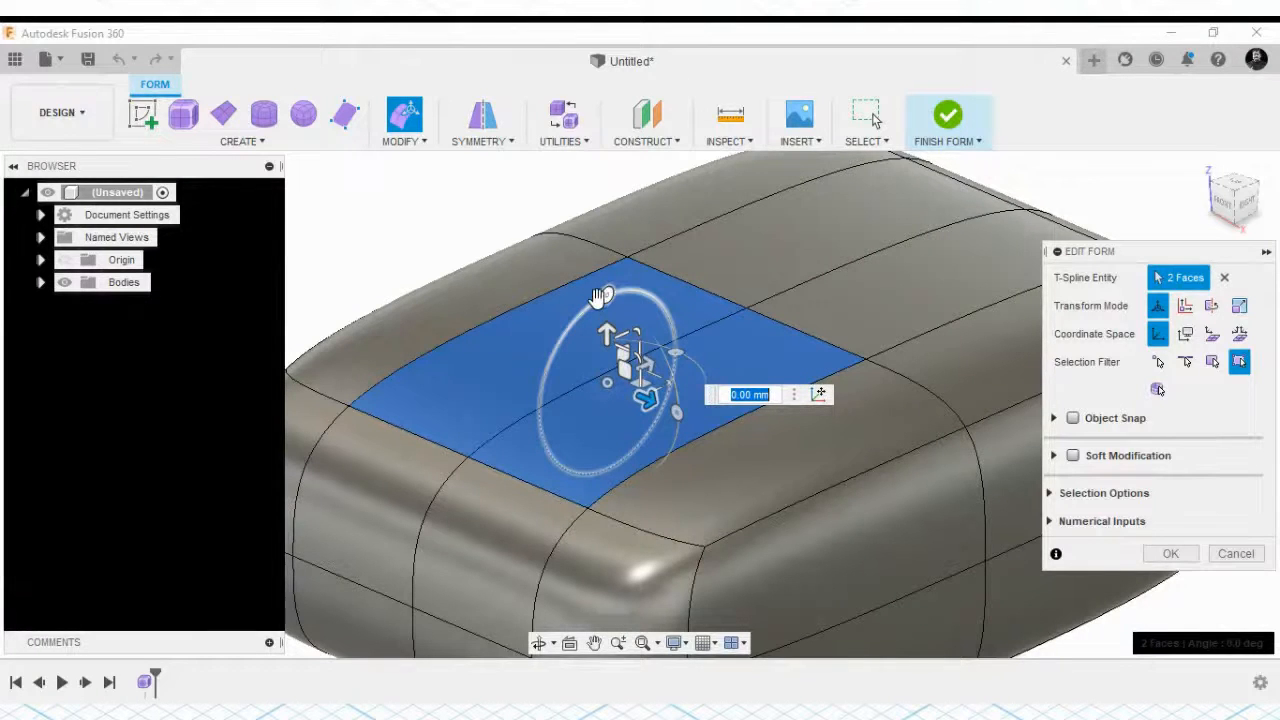
pyautogui.moveTo(601, 297); pyautogui.dragTo(666, 310)
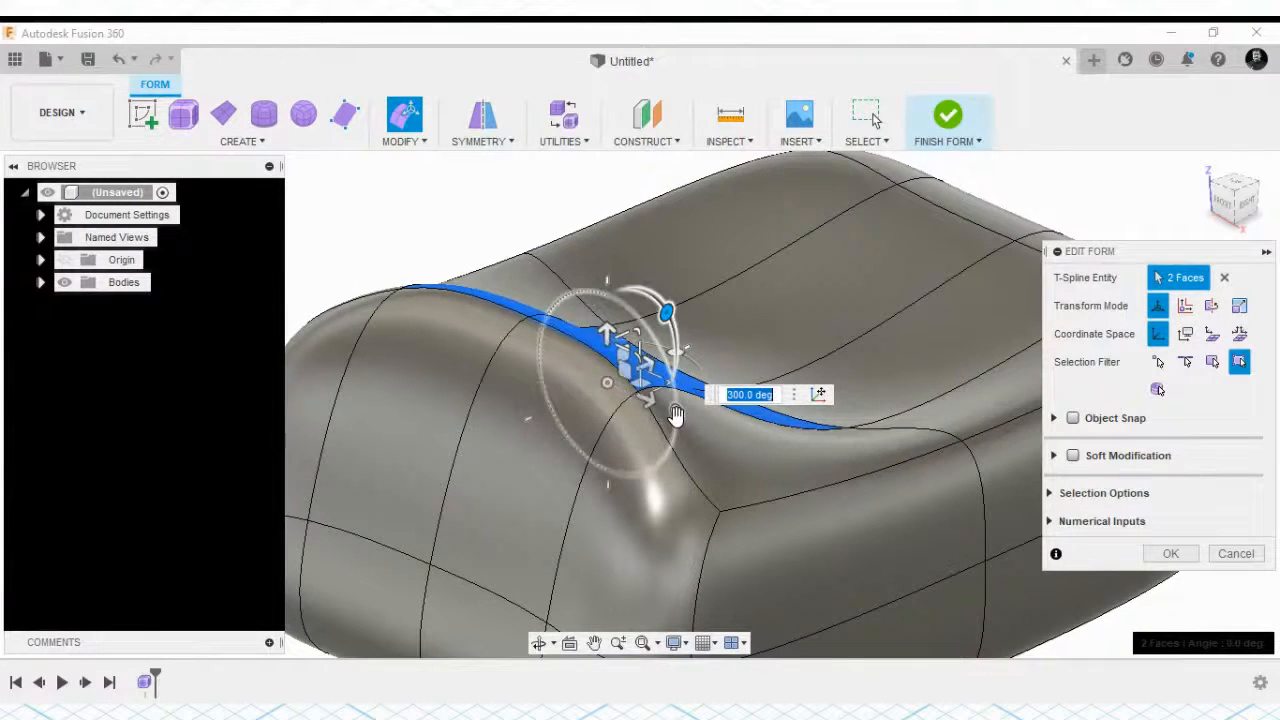
# Rotate the two selected upper faces by -45 degrees about another axis and apply the Edit Form changes
pyautogui.moveTo(676, 414); pyautogui.dragTo(656, 337)
pyautogui.keyDown('shift'); pyautogui.moveTo(656, 337); pyautogui.dragTo(713, 360, button='middle'); pyautogui.keyUp('shift')
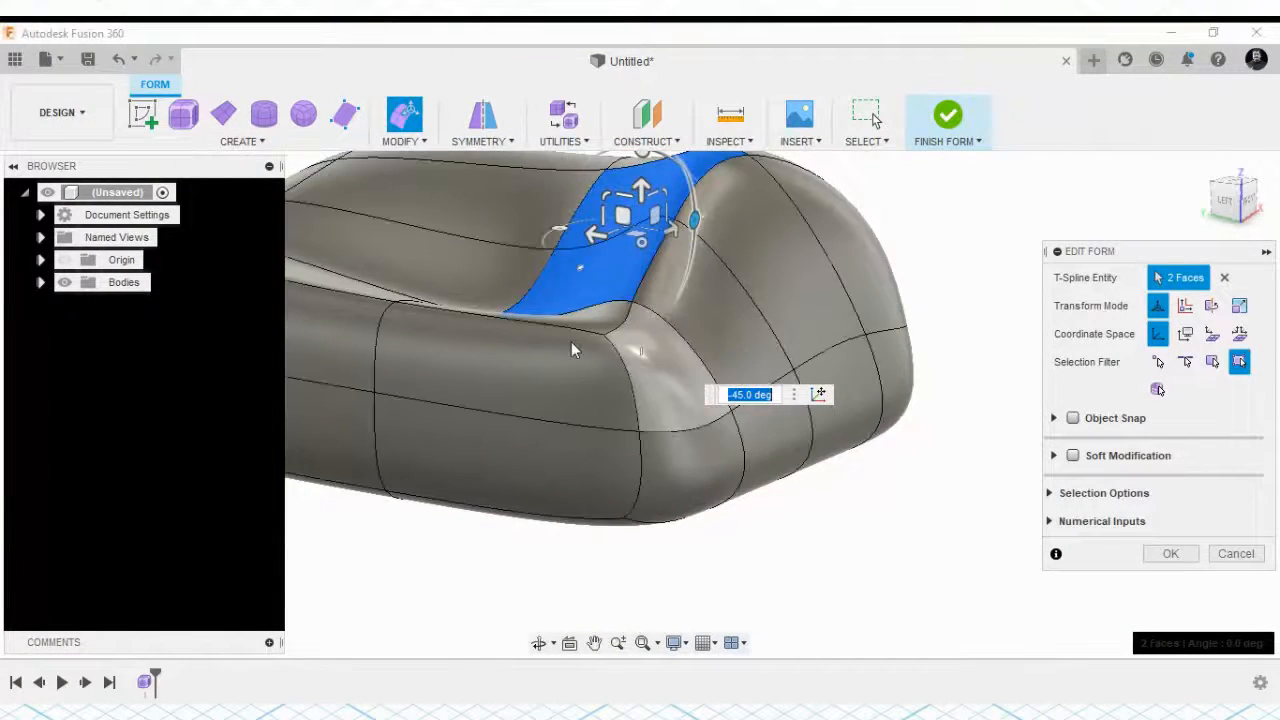
pyautogui.keyDown('shift'); pyautogui.moveTo(571, 349); pyautogui.dragTo(640, 400, button='middle'); pyautogui.keyUp('shift')
pyautogui.click(1170, 553)
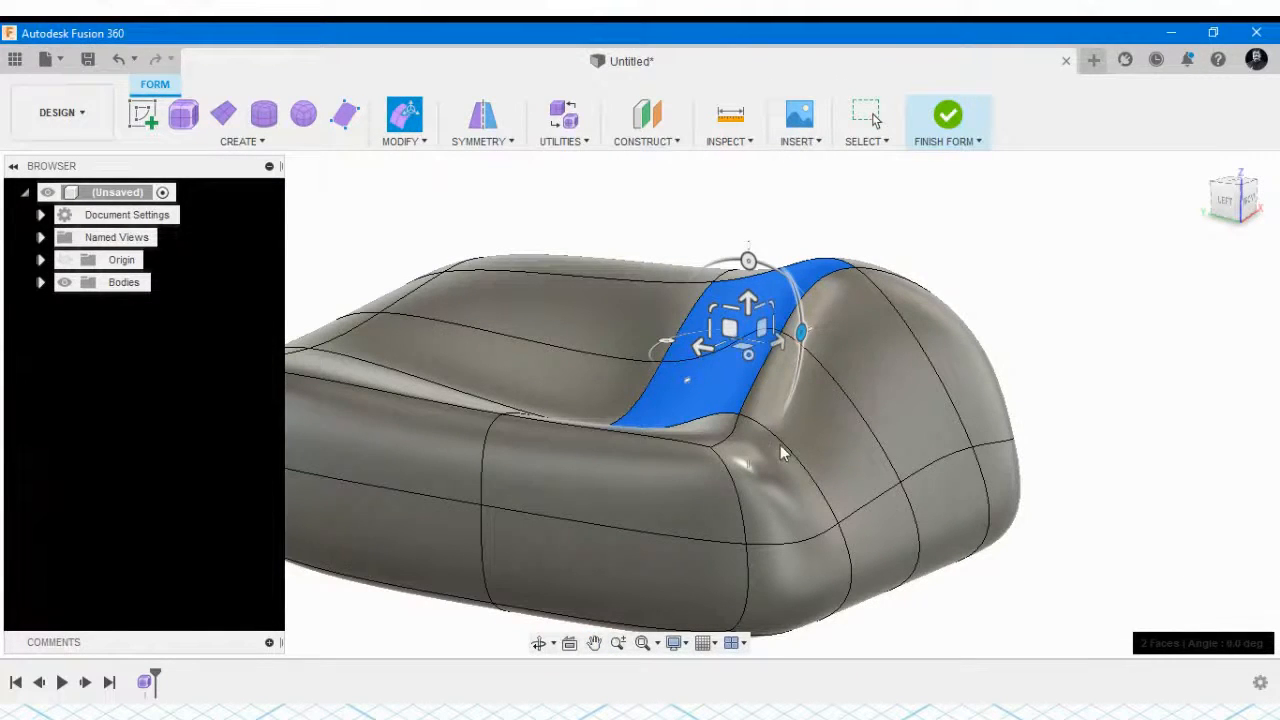
pyautogui.click(373, 610)
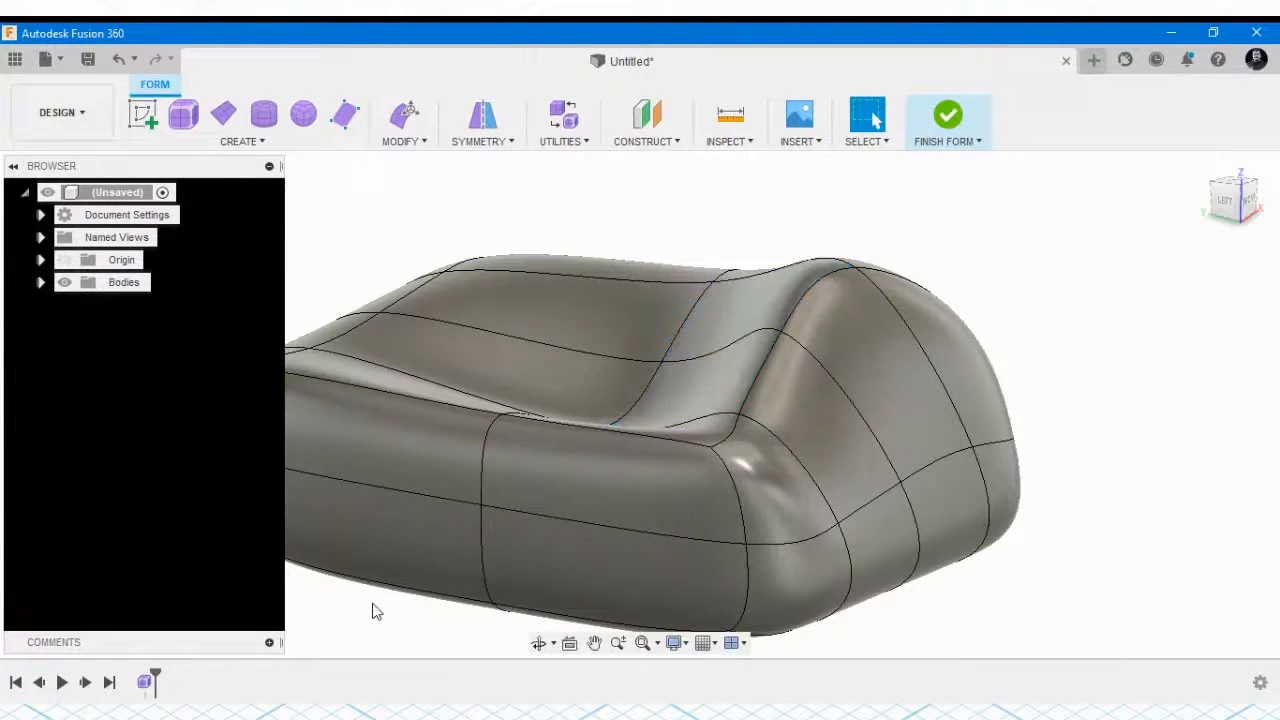
# Reopen Edit Form, expand its selection options and switch the body to the box display mode
pyautogui.keyDown('shift'); pyautogui.moveTo(376, 611); pyautogui.dragTo(432, 212, button='middle'); pyautogui.keyUp('shift')
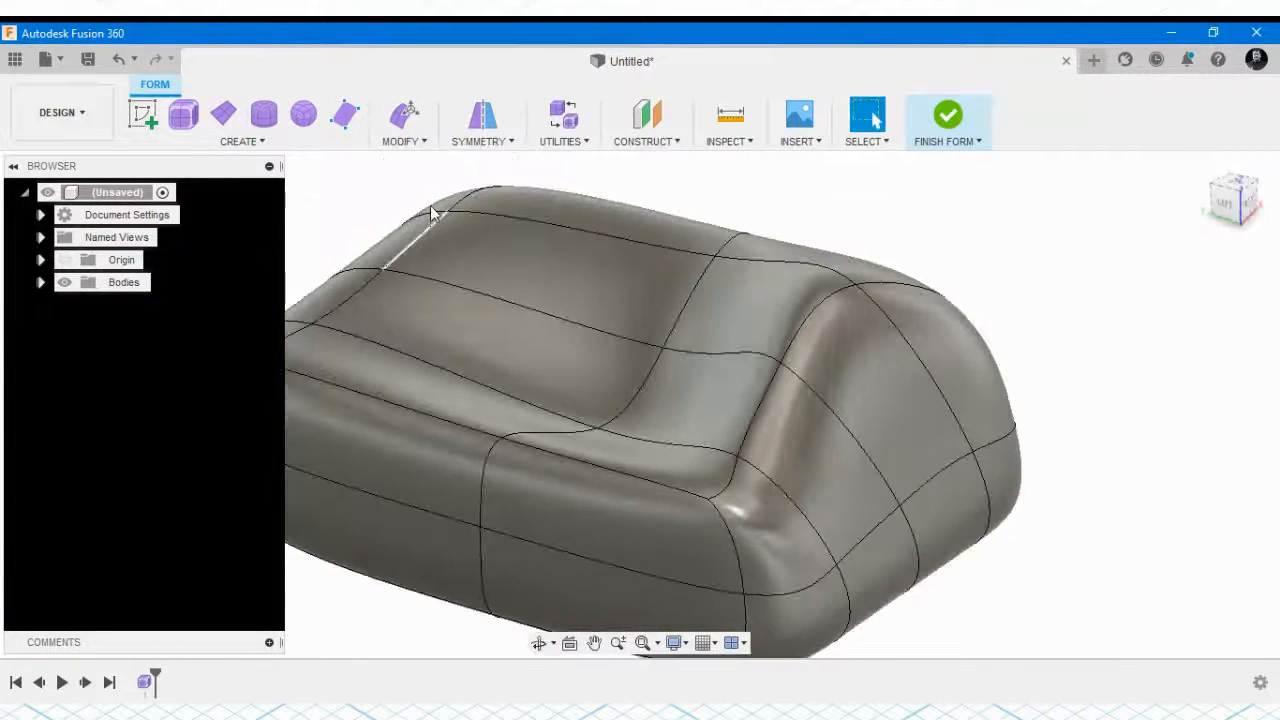
pyautogui.click(405, 119)
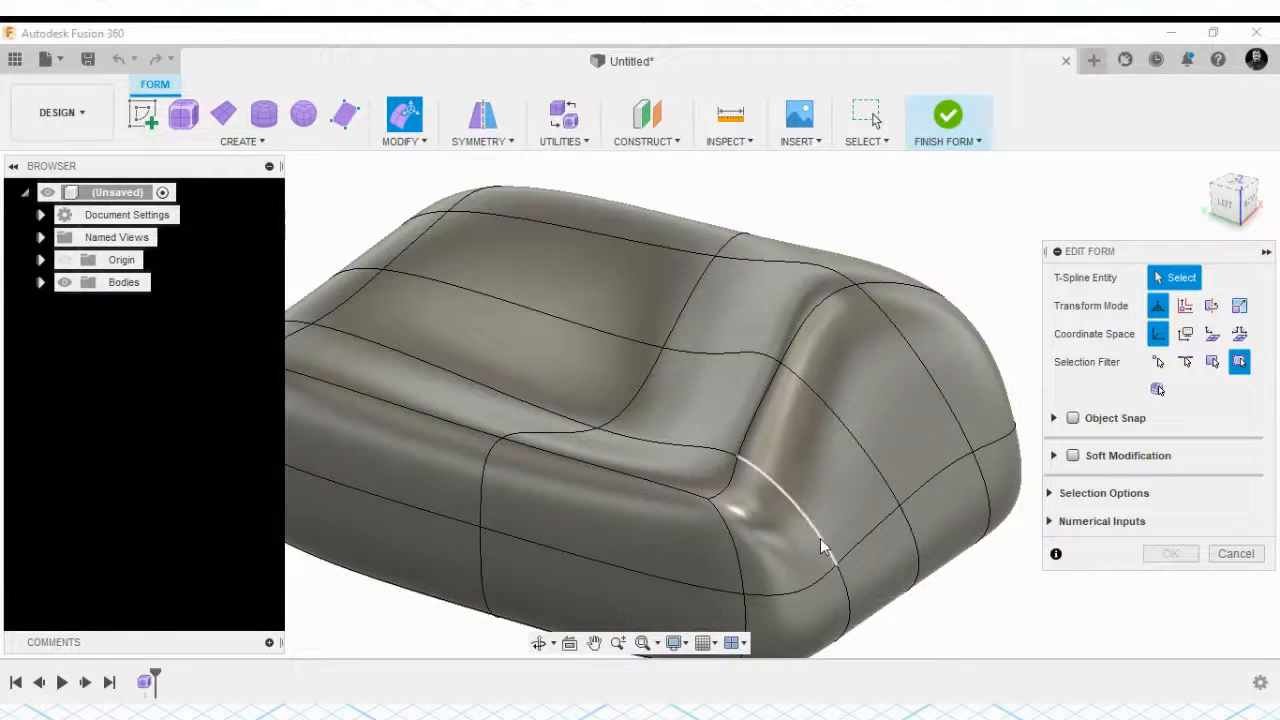
pyautogui.click(1064, 494)
pyautogui.scroll(-3, 1116, 471)
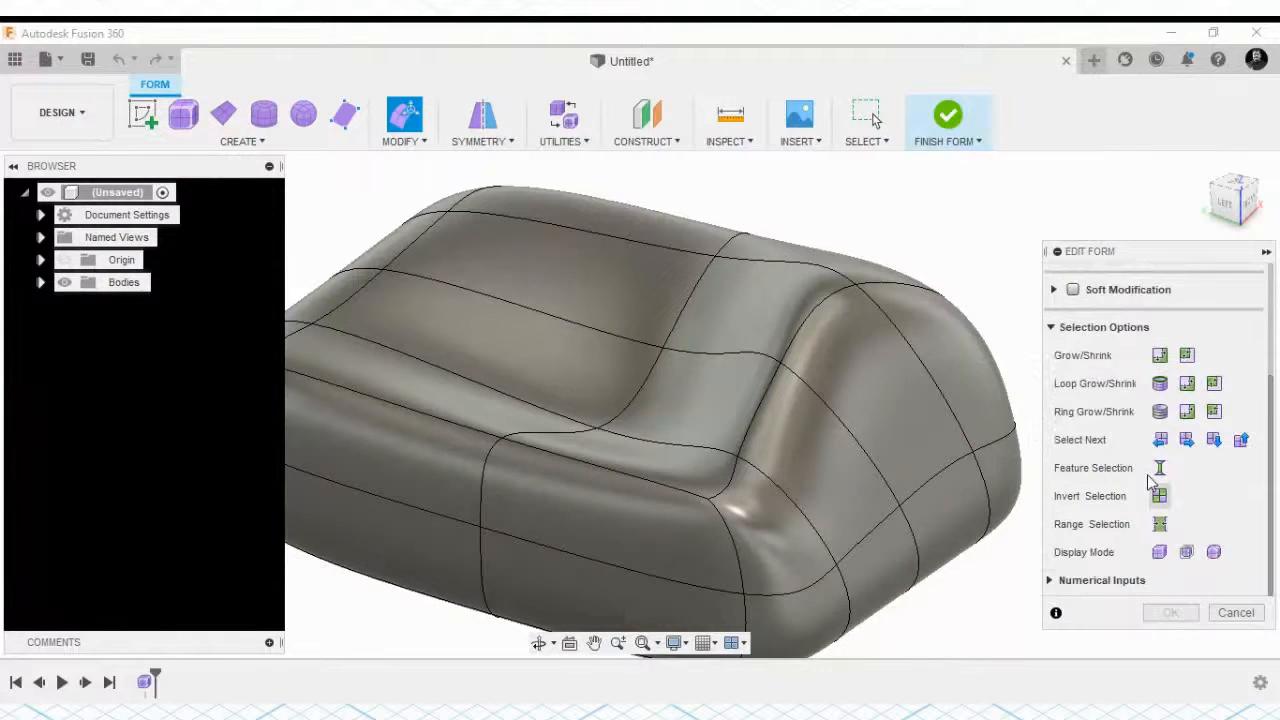
pyautogui.click(1159, 553)
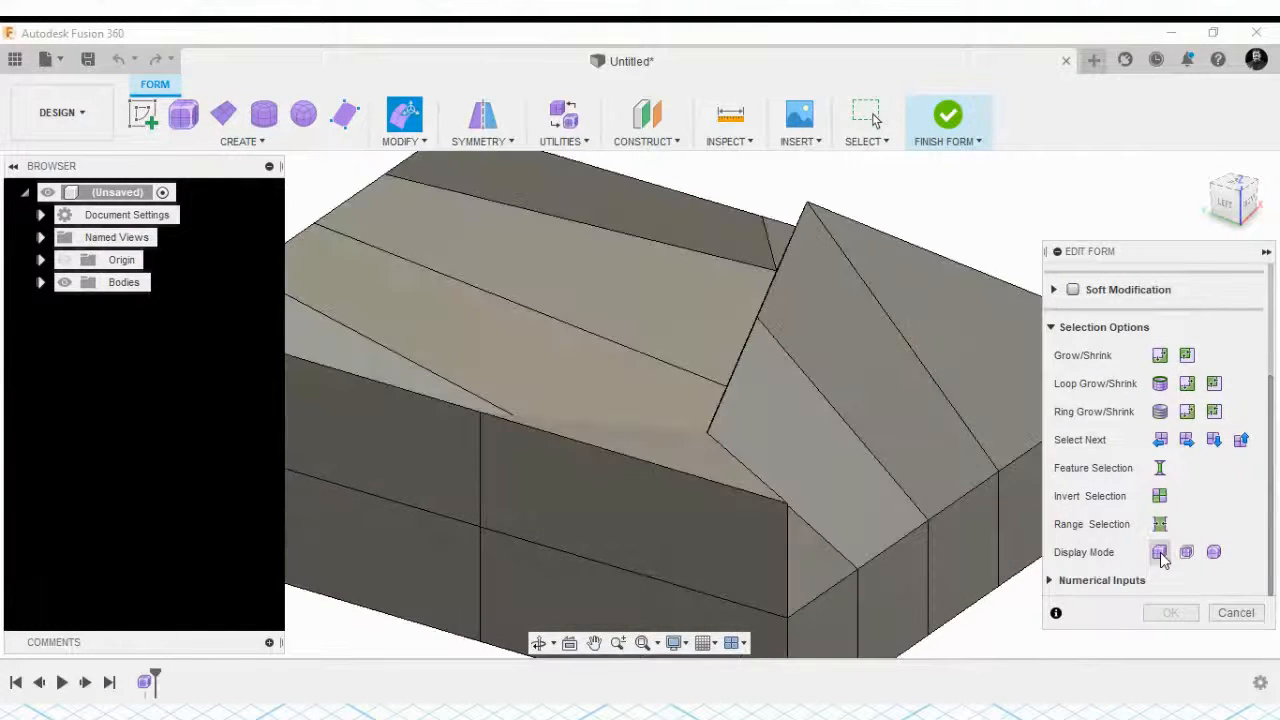
pyautogui.hotkey('alt', '3')
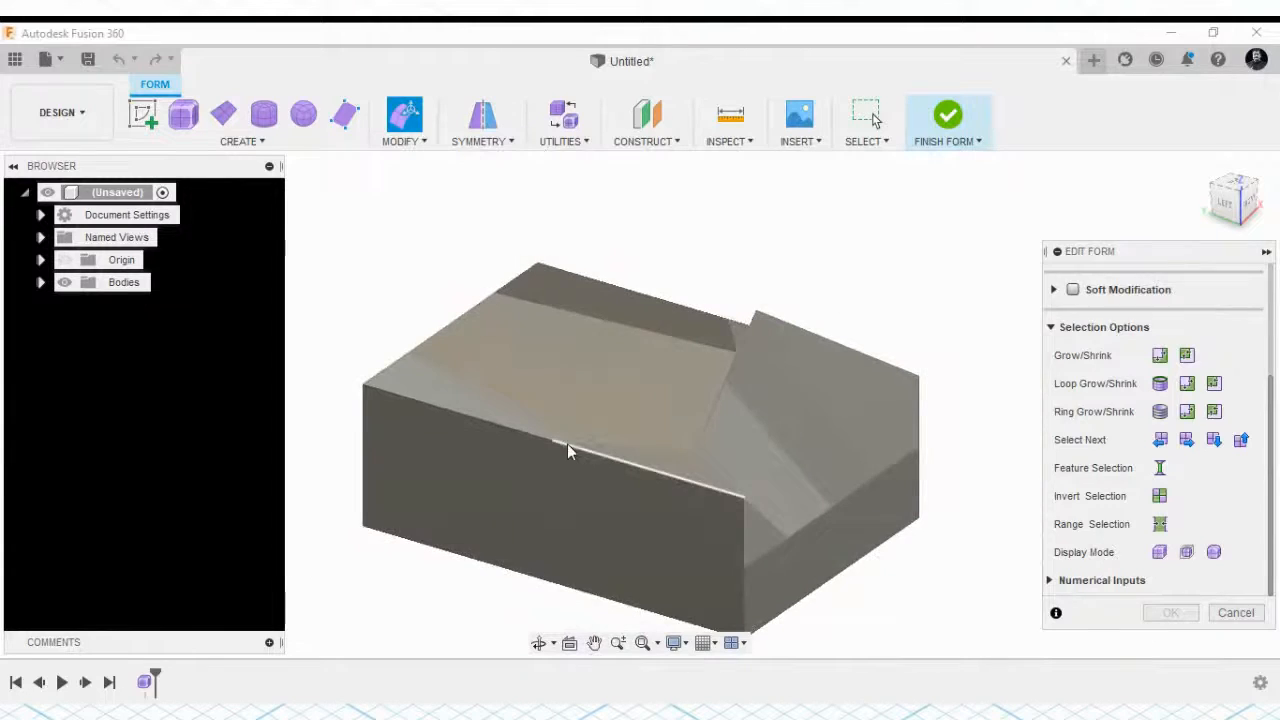
pyautogui.moveTo(567, 452)
pyautogui.keyDown('shift'); pyautogui.mouseDown(button='middle')
pyautogui.moveTo(563, 423)
pyautogui.moveTo(663, 486)
pyautogui.moveTo(612, 447)
pyautogui.moveTo(571, 449)
pyautogui.mouseUp(button='middle'); pyautogui.keyUp('shift')
pyautogui.scroll(3, 500, 455)
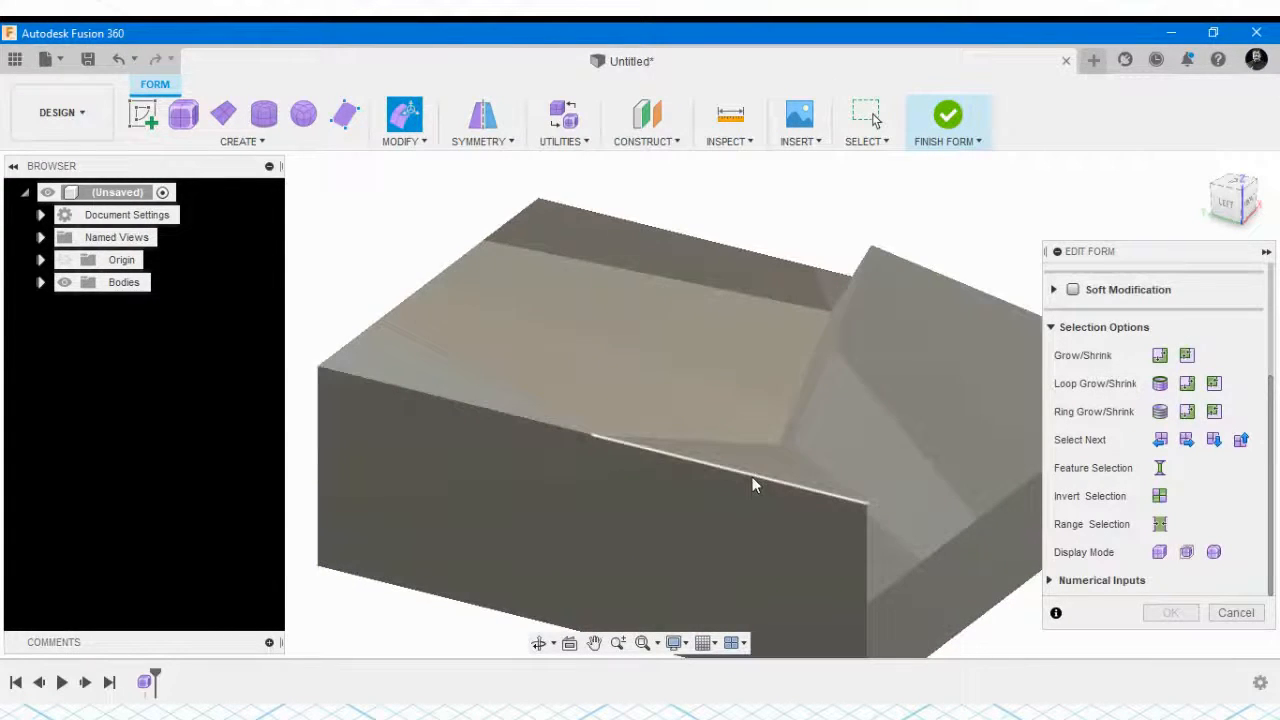
pyautogui.hotkey('alt', '1')
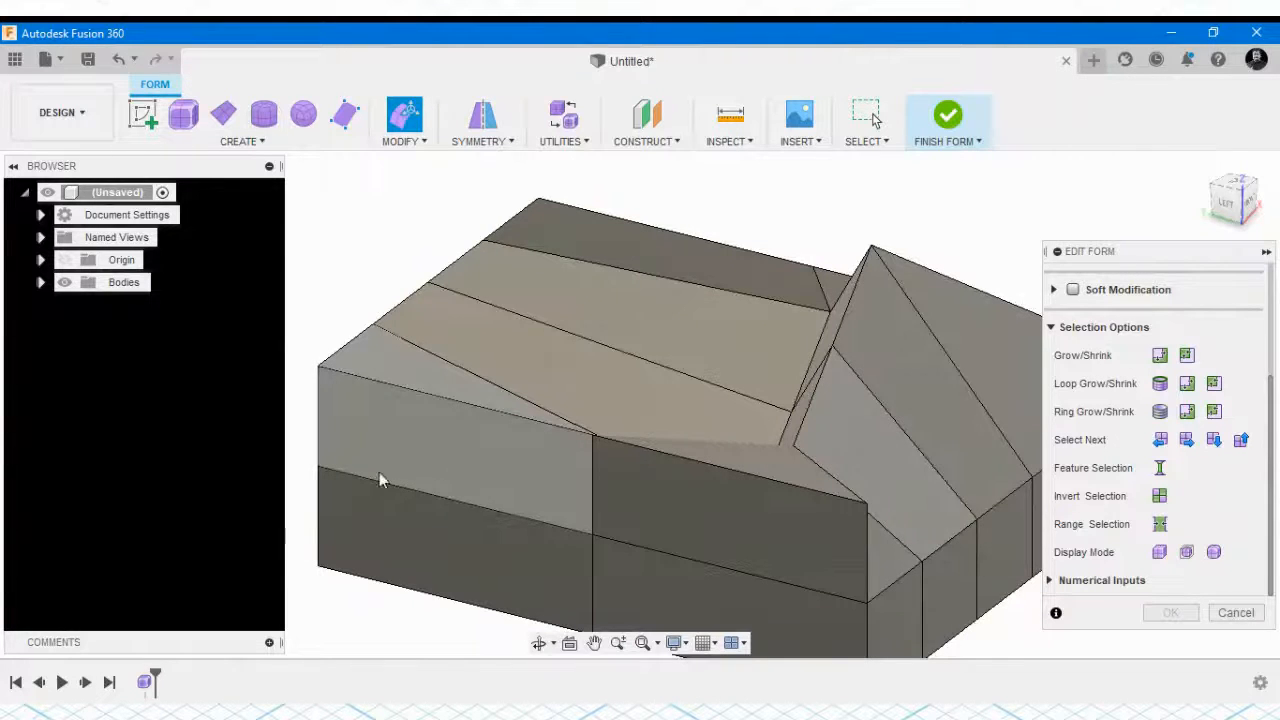
# Compare the control frame and smooth display modes on the box form, ending in control frame mode
pyautogui.click(1186, 552)
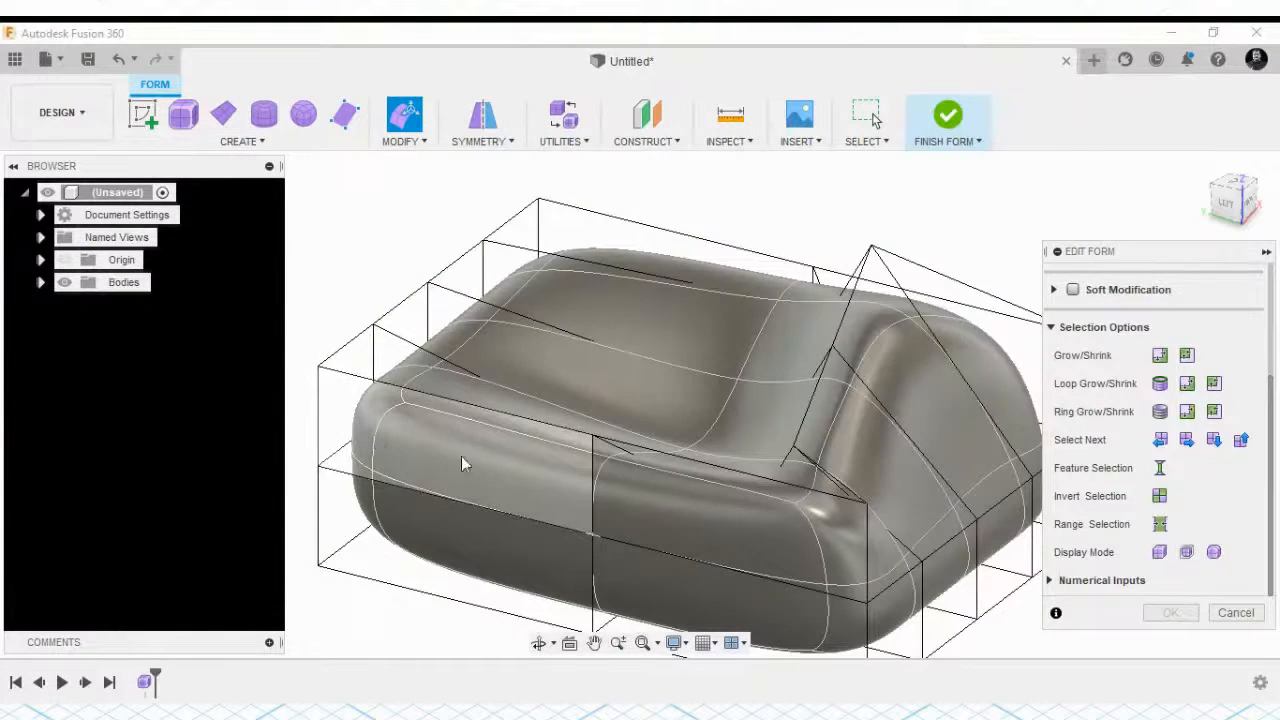
pyautogui.hotkey('alt', '3')
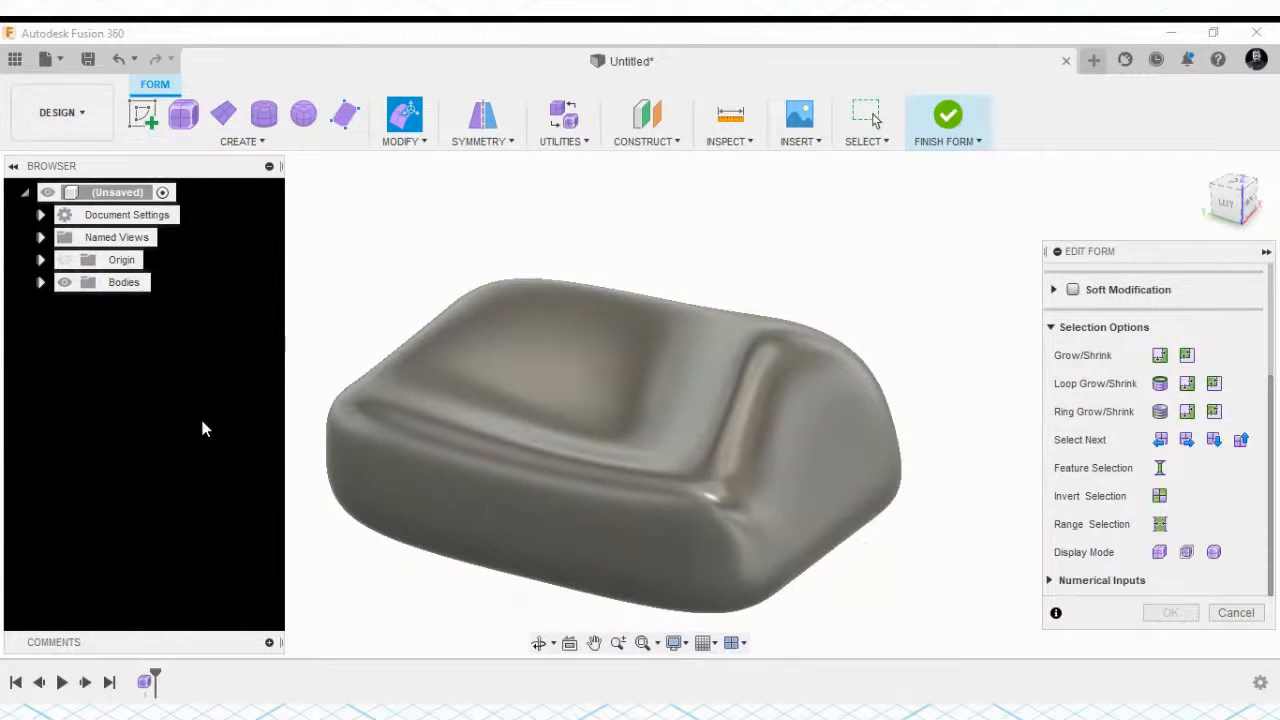
pyautogui.keyDown('shift'); pyautogui.moveTo(351, 314); pyautogui.dragTo(366, 372, button='middle'); pyautogui.keyUp('shift')
pyautogui.hotkey('alt', '2')
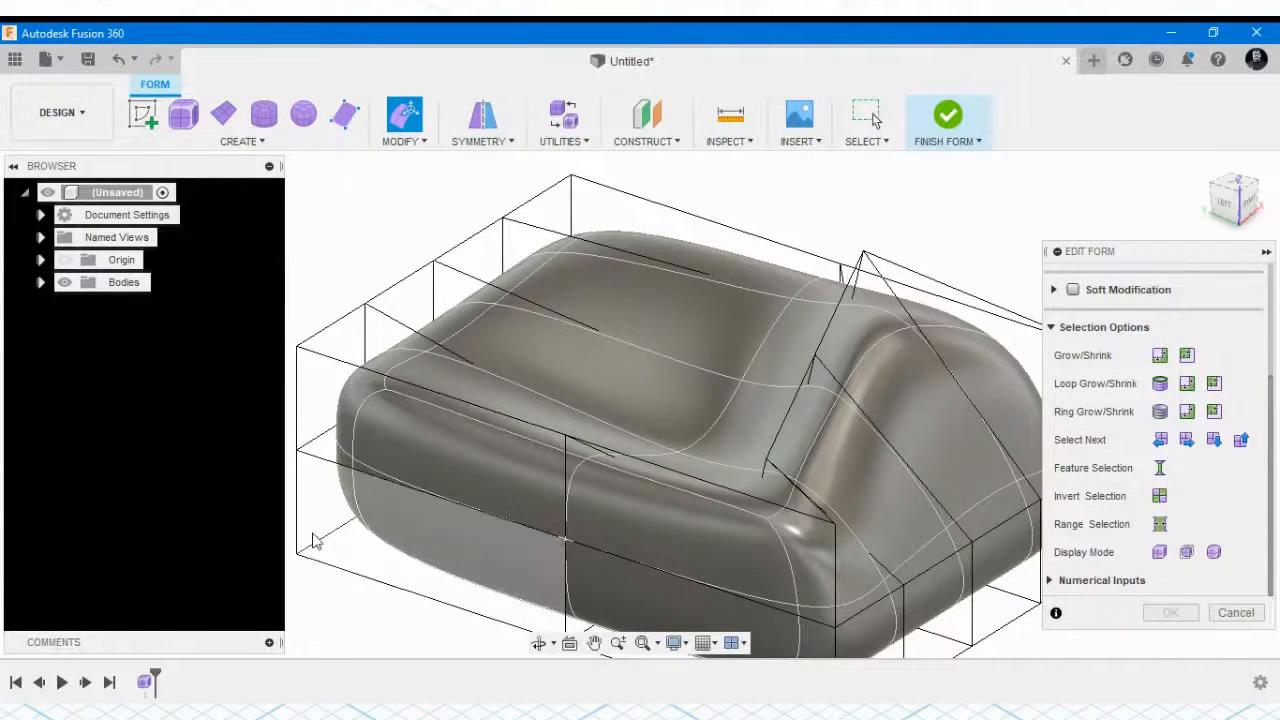
# Move the upper corner control vertex at the end opposite the raised faces outward 110 mm along the body's length and apply the edit
pyautogui.click(296, 348)
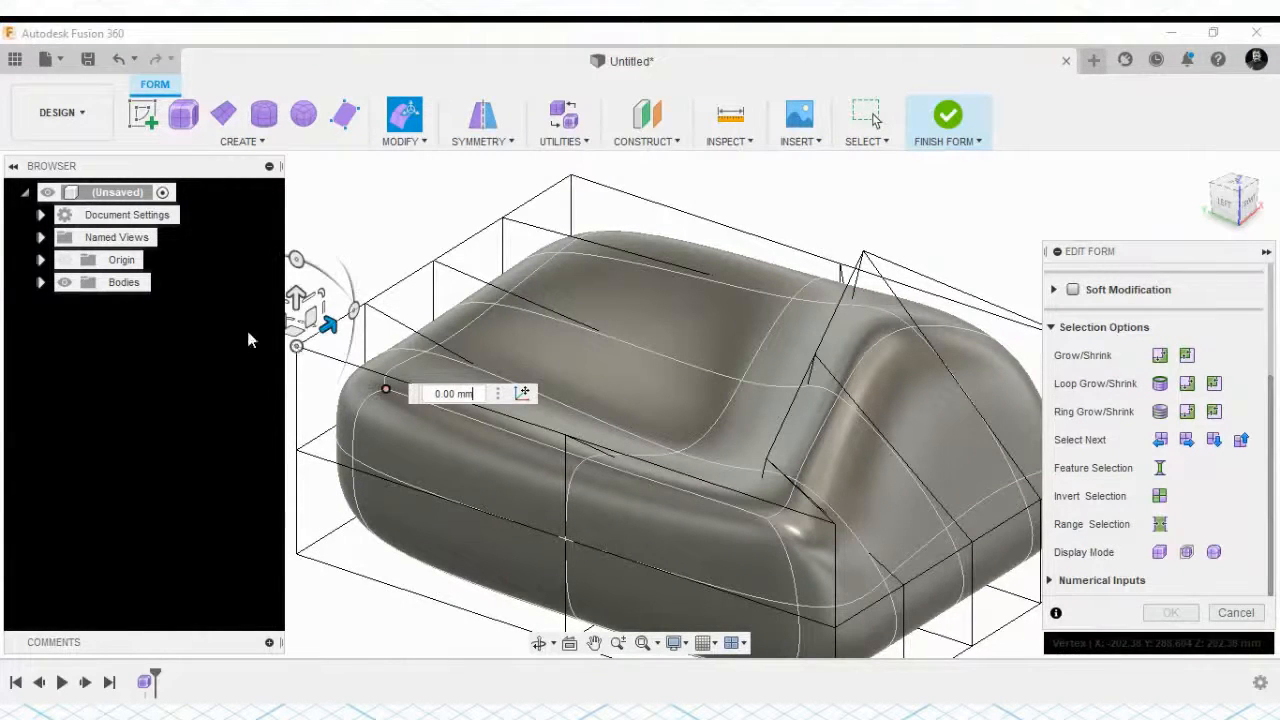
pyautogui.write('60')
pyautogui.press('Return')
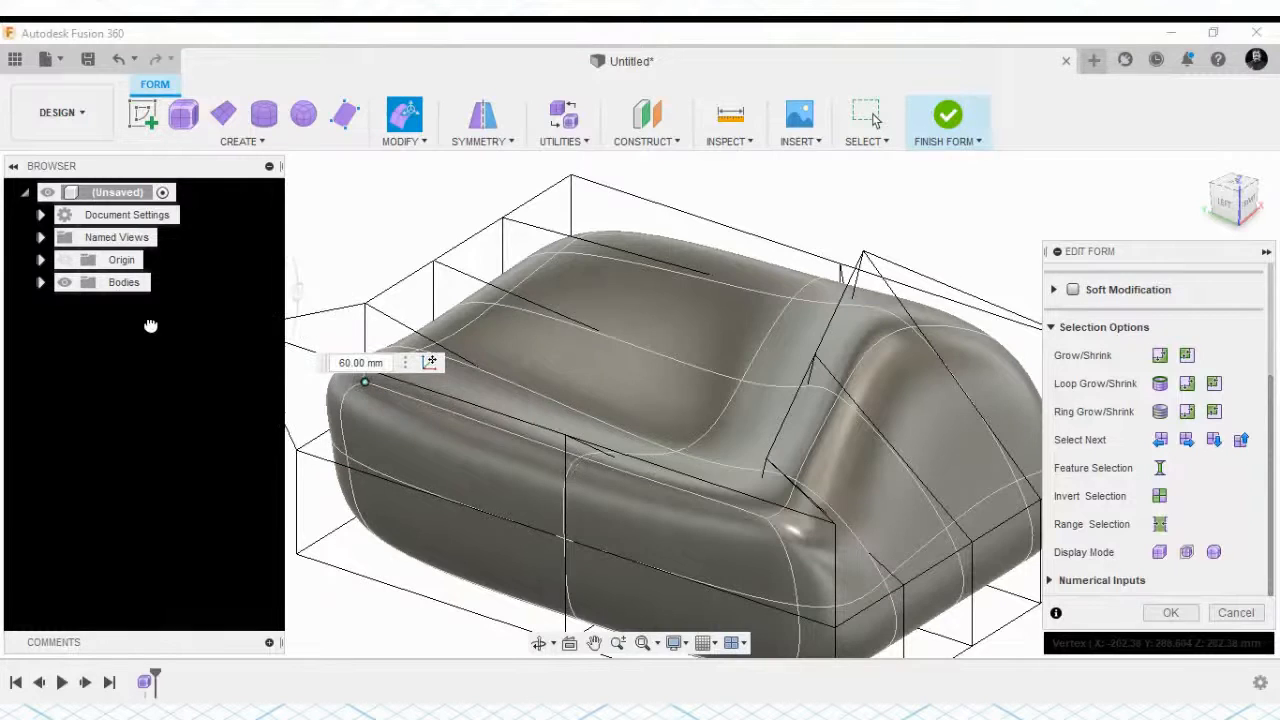
pyautogui.moveTo(151, 326); pyautogui.dragTo(153, 330)
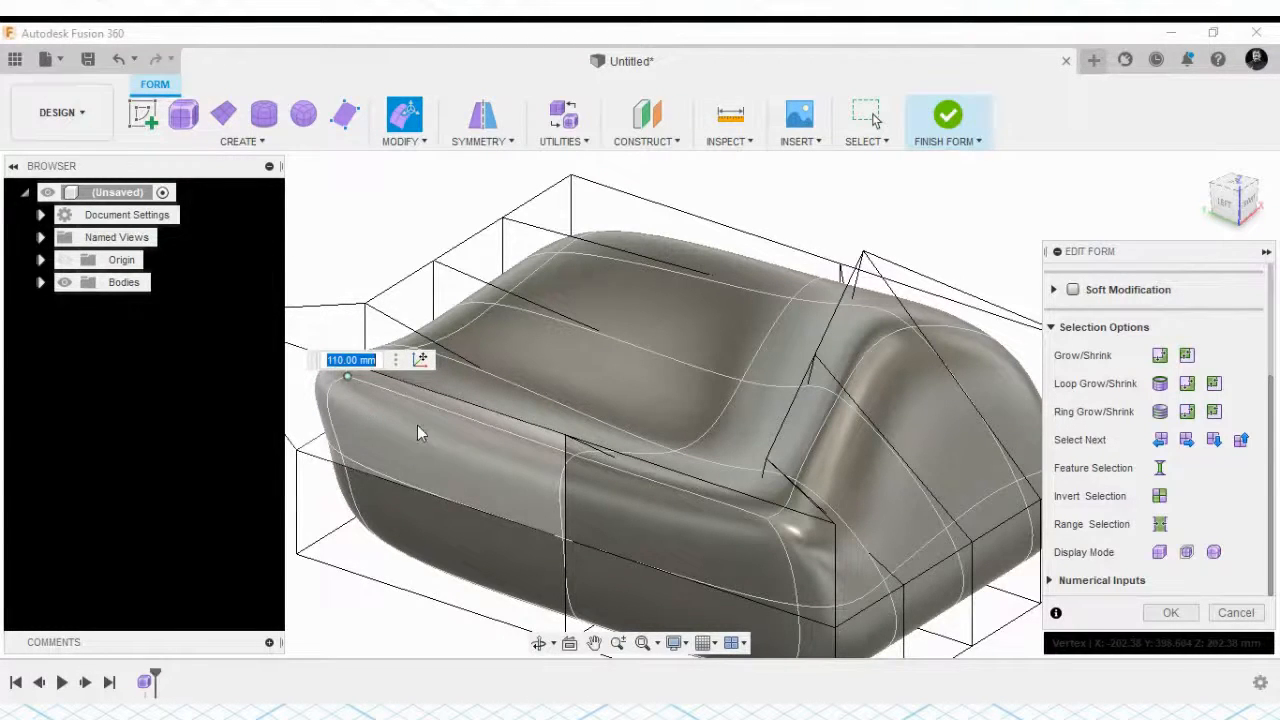
pyautogui.click(1170, 612)
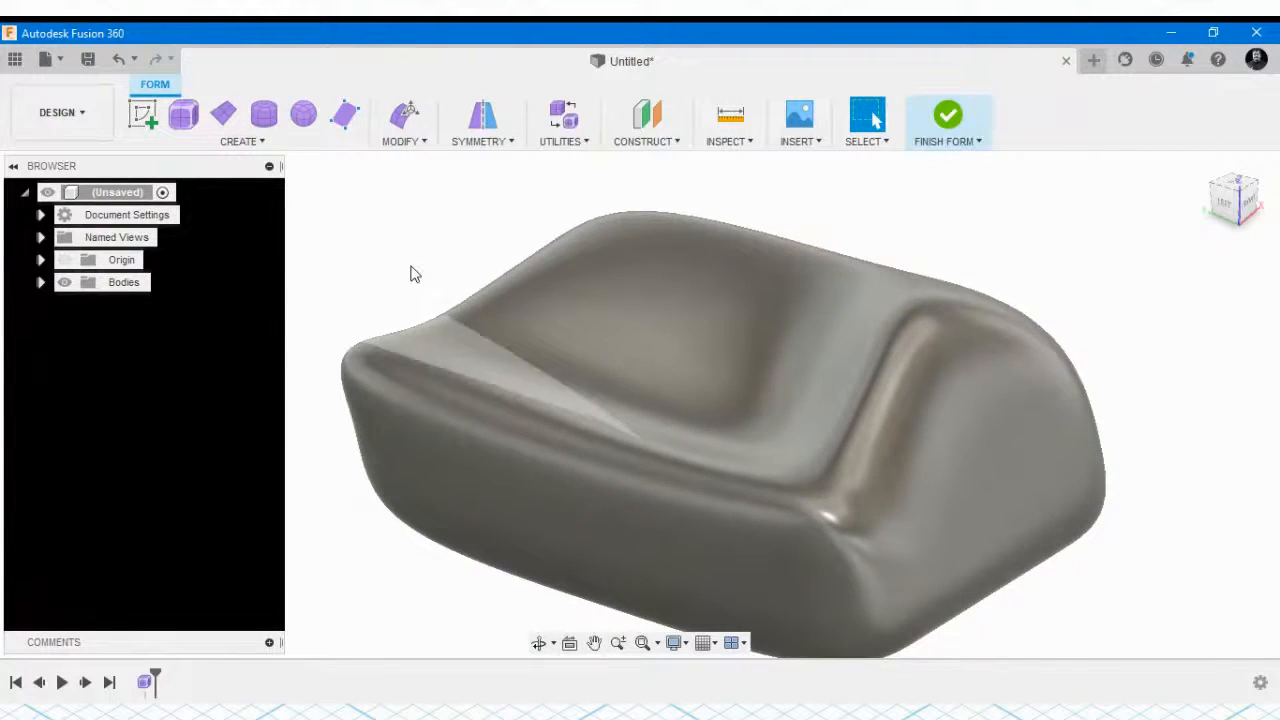
# Reopen Edit Form, switch the body to the smooth display mode through the selection options and leave the command
pyautogui.click(403, 122)
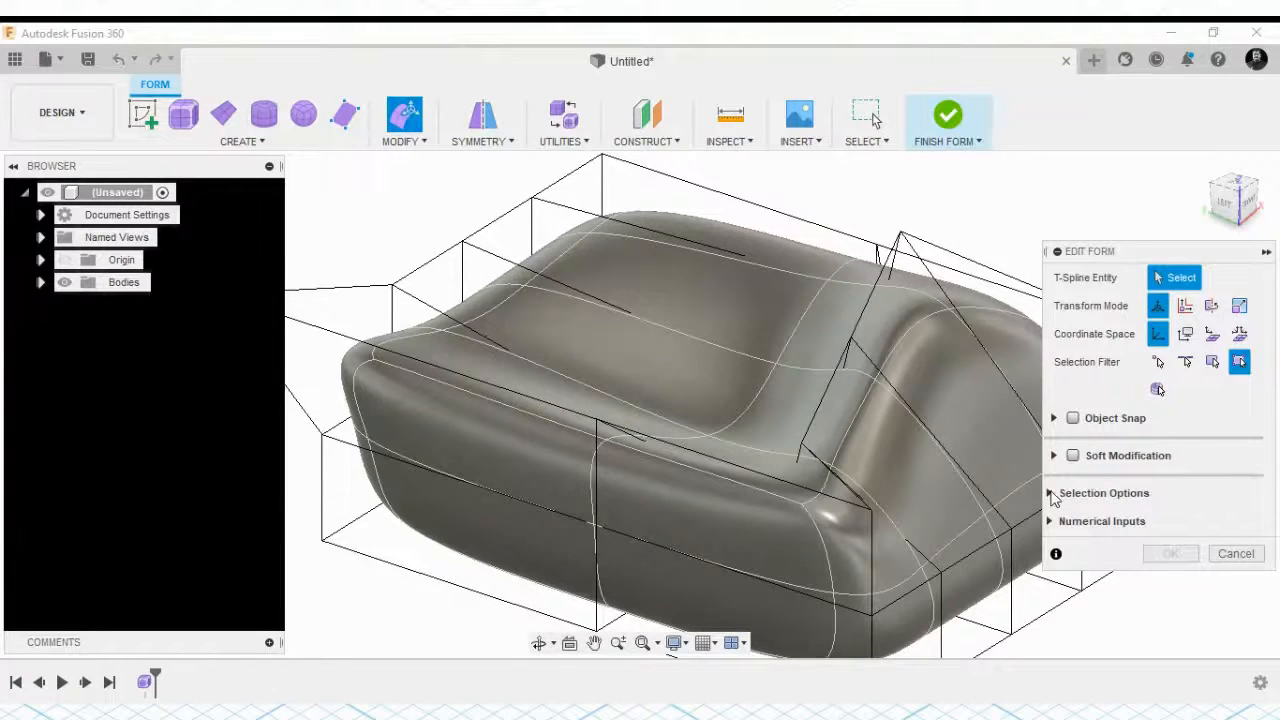
pyautogui.click(1080, 495)
pyautogui.scroll(-3, 1150, 450)
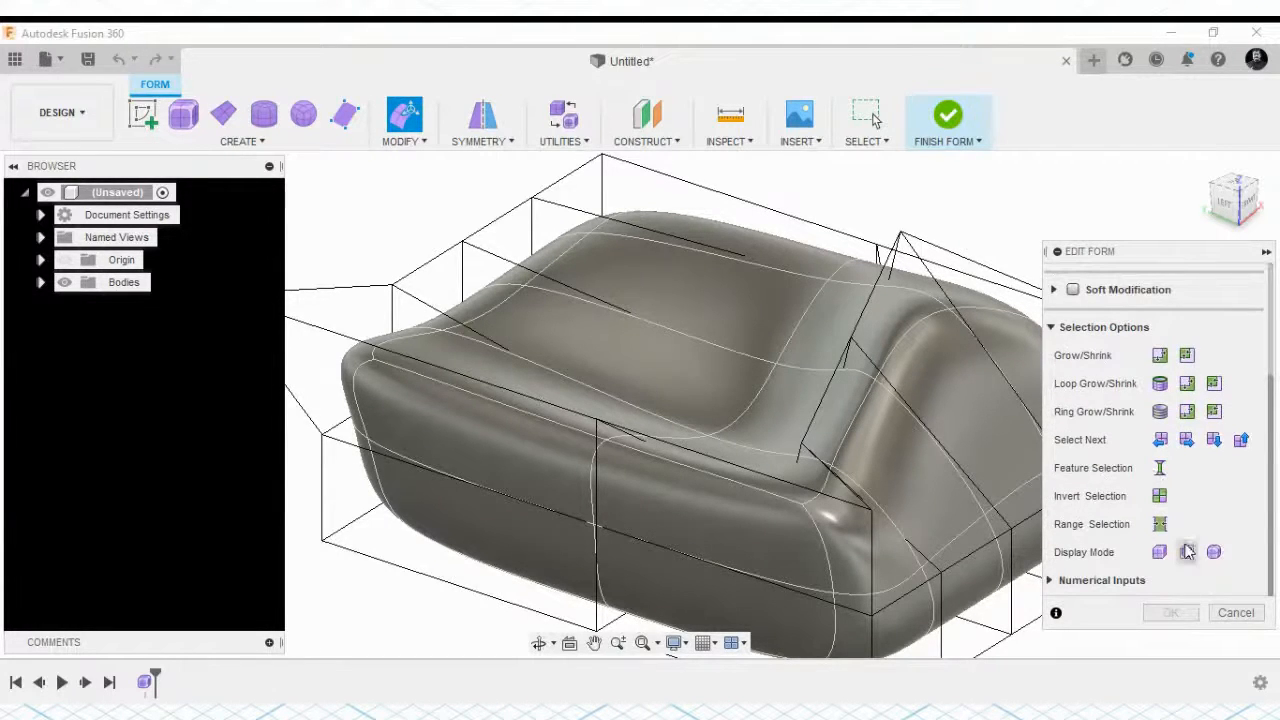
pyautogui.click(1214, 552)
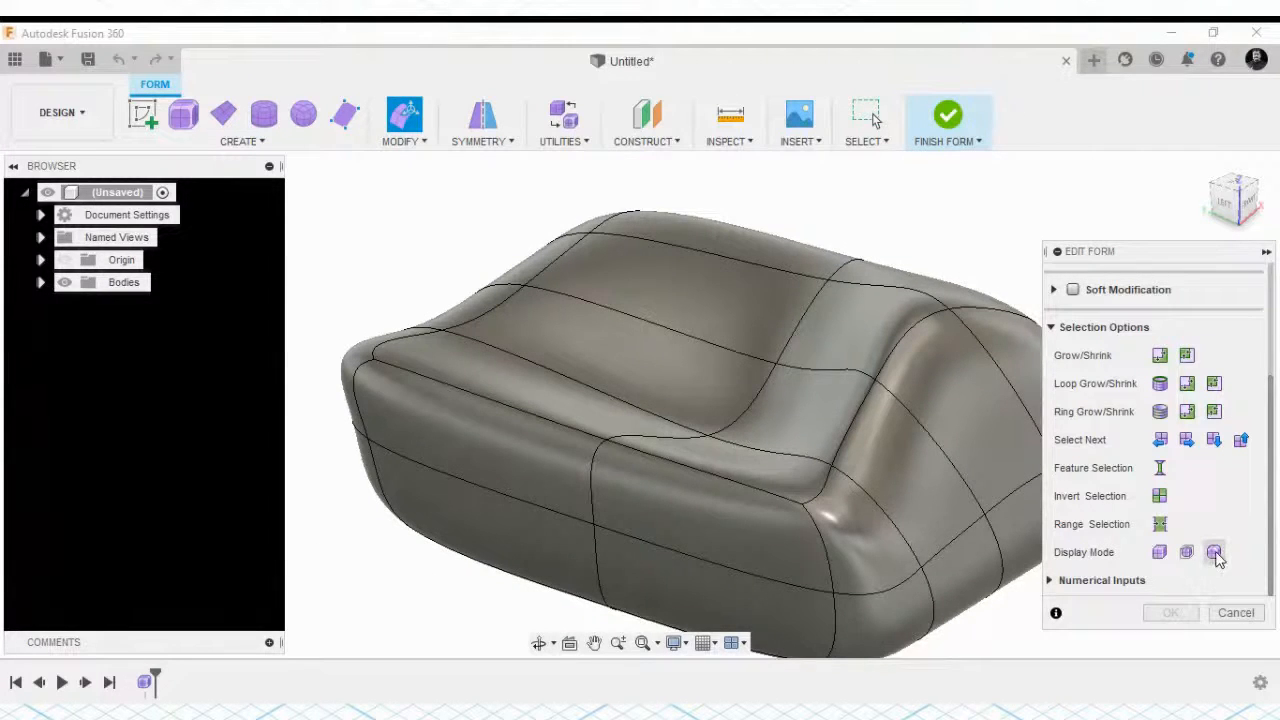
pyautogui.click(1236, 612)
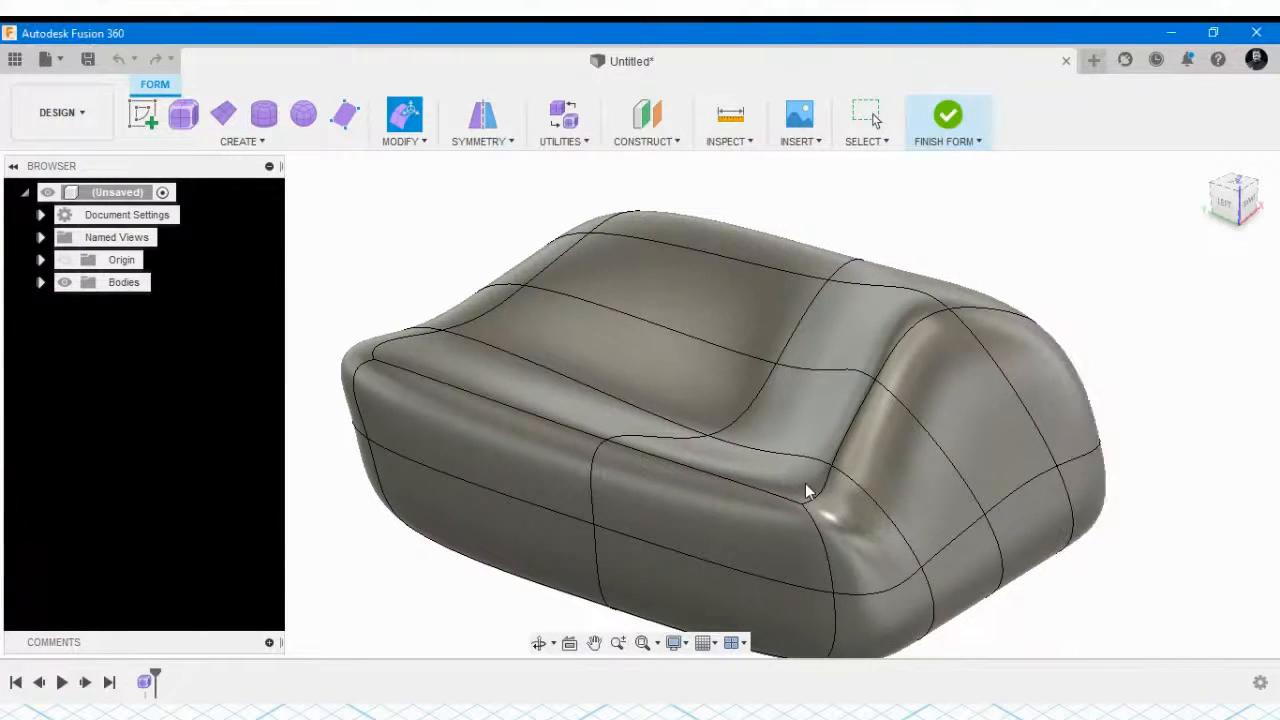
pyautogui.keyDown('shift'); pyautogui.moveTo(773, 446); pyautogui.dragTo(735, 478, button='middle'); pyautogui.keyUp('shift')
pyautogui.click(868, 115)
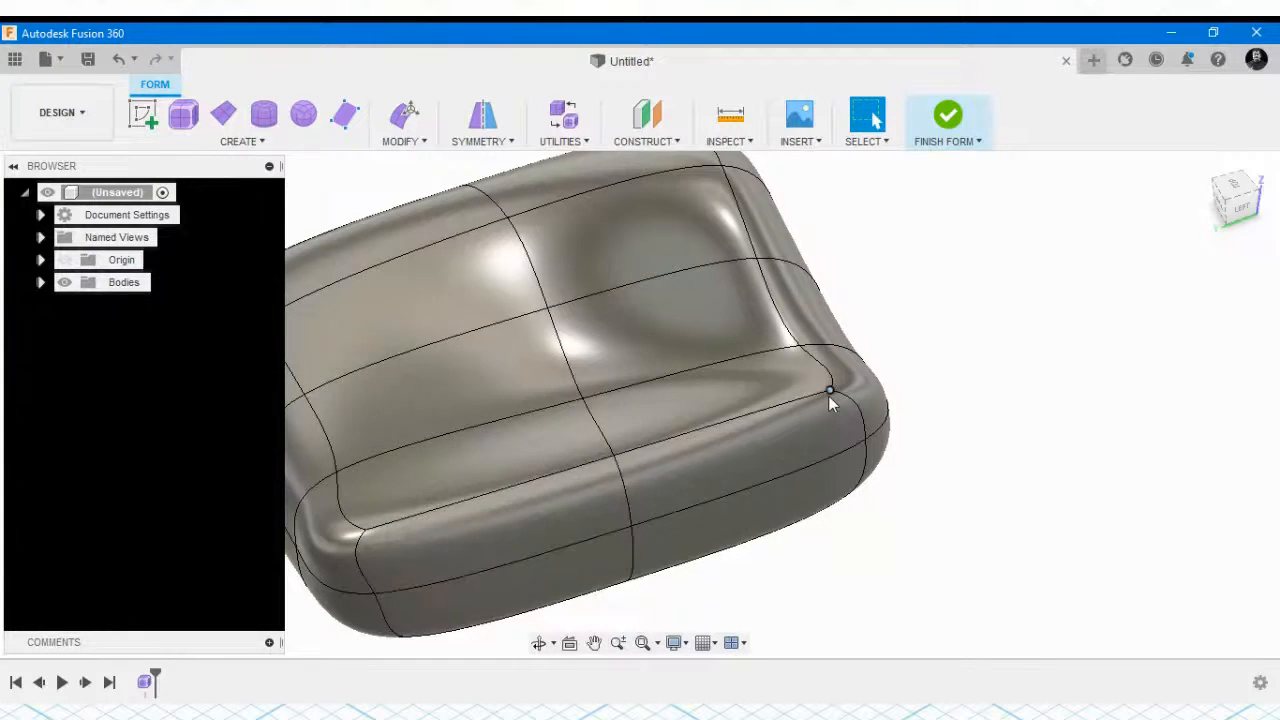
# Check the smooth-displayed body and finish the form to convert it into a solid body
pyautogui.keyDown('shift'); pyautogui.moveTo(828, 395); pyautogui.dragTo(724, 373, button='middle'); pyautogui.keyUp('shift')
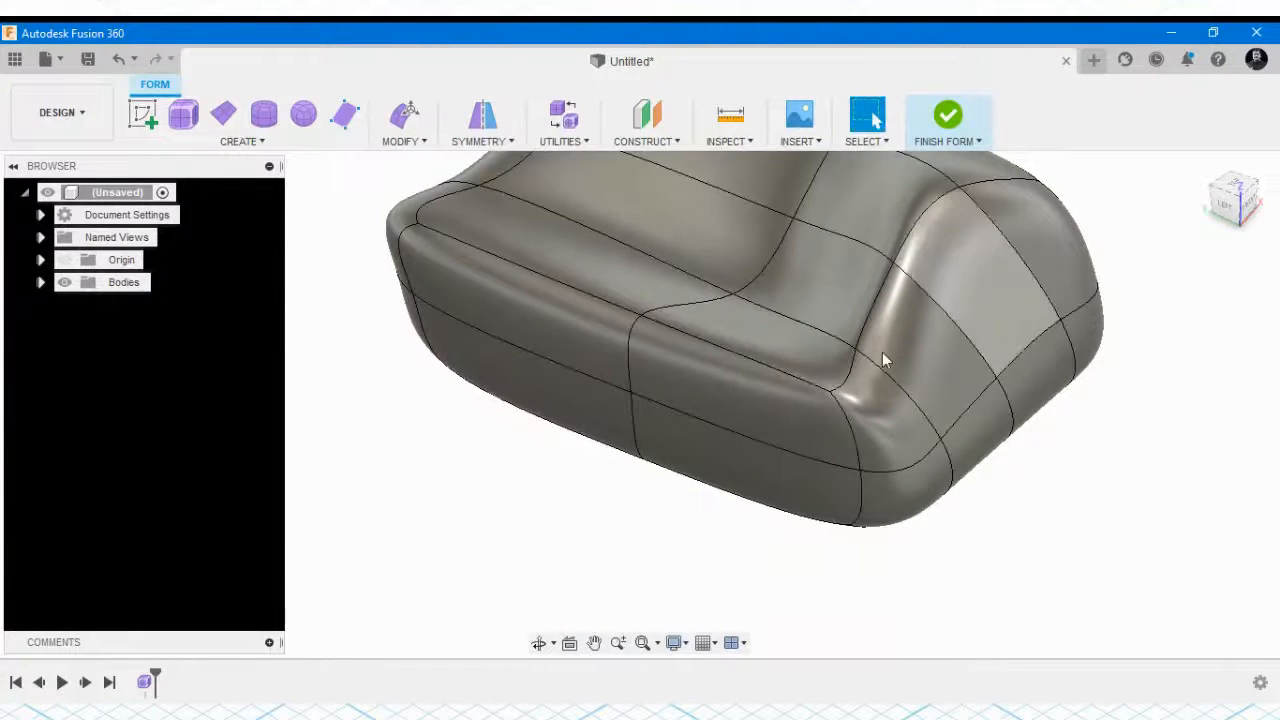
pyautogui.scroll(-2, 882, 352)
pyautogui.scroll(-2, 803, 322)
pyautogui.scroll(3, 849, 205)
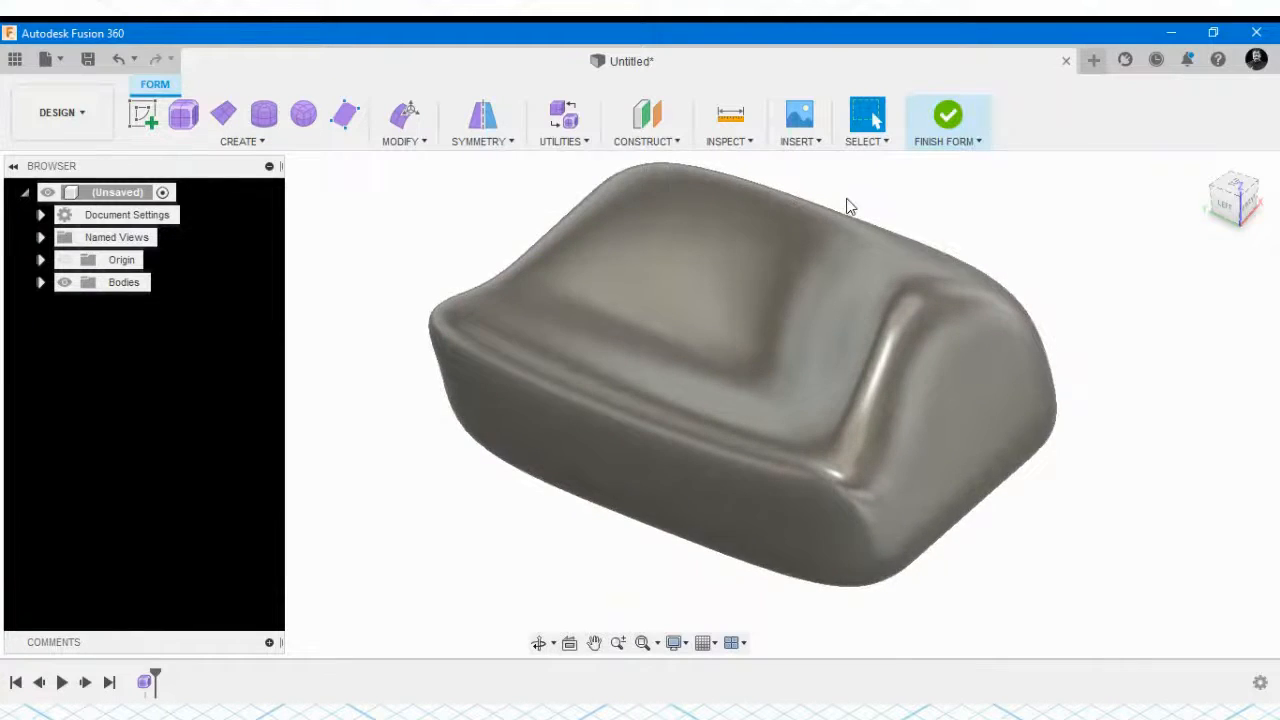
pyautogui.scroll(-2, 850, 250)
pyautogui.scroll(3, 830, 355)
pyautogui.scroll(-1, 830, 357)
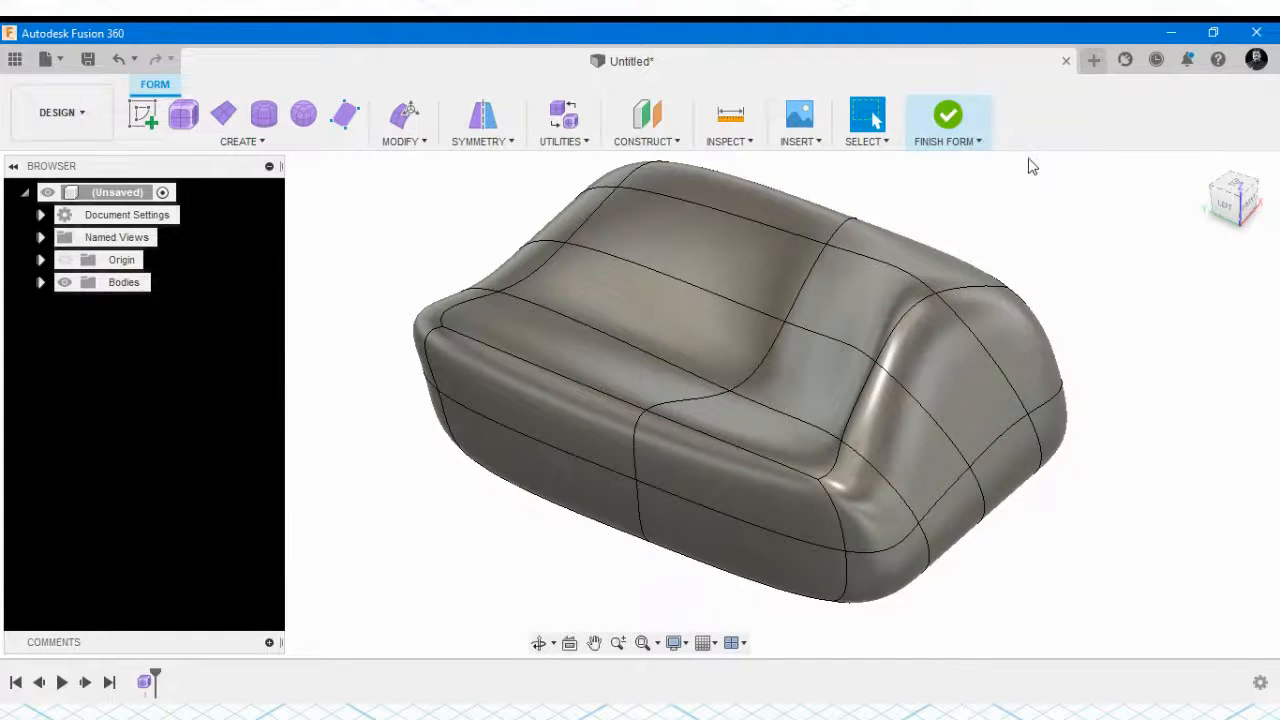
pyautogui.click(948, 118)
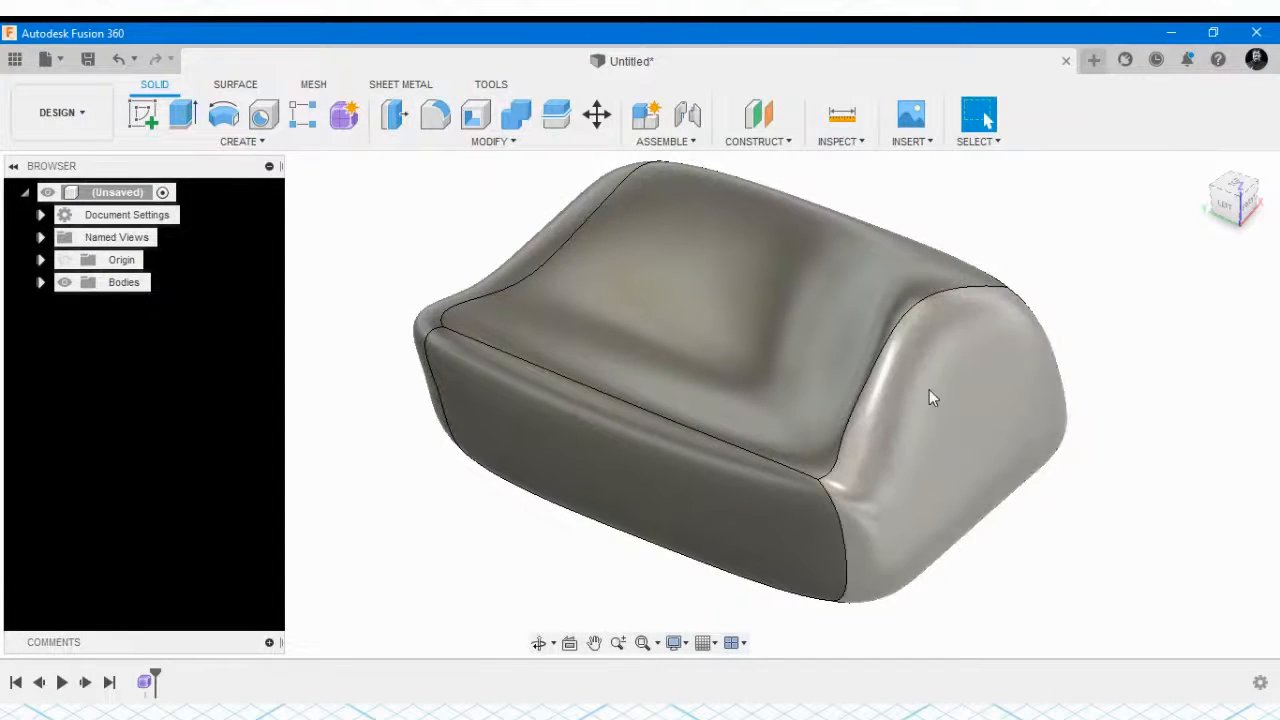
# Examine the finished solid's faces and boundary edges from several sides
pyautogui.keyDown('shift'); pyautogui.moveTo(449, 480); pyautogui.dragTo(469, 279, button='middle'); pyautogui.keyUp('shift')
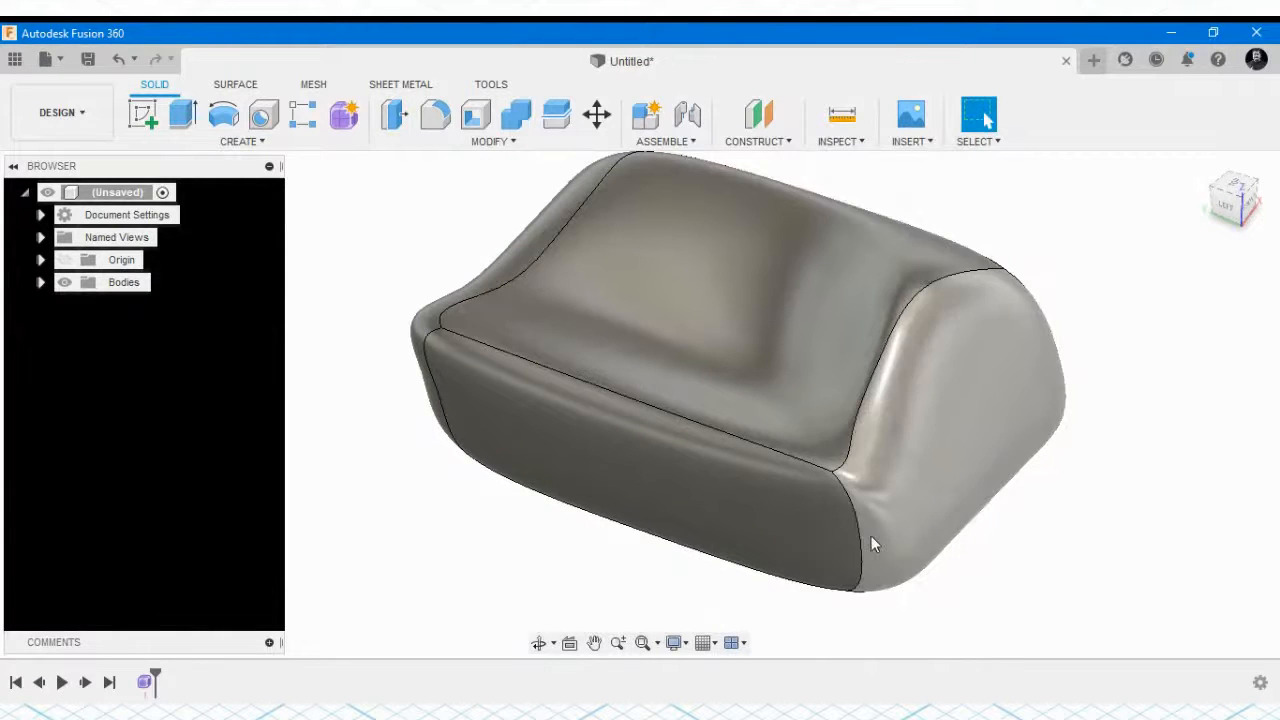
pyautogui.click(854, 528)
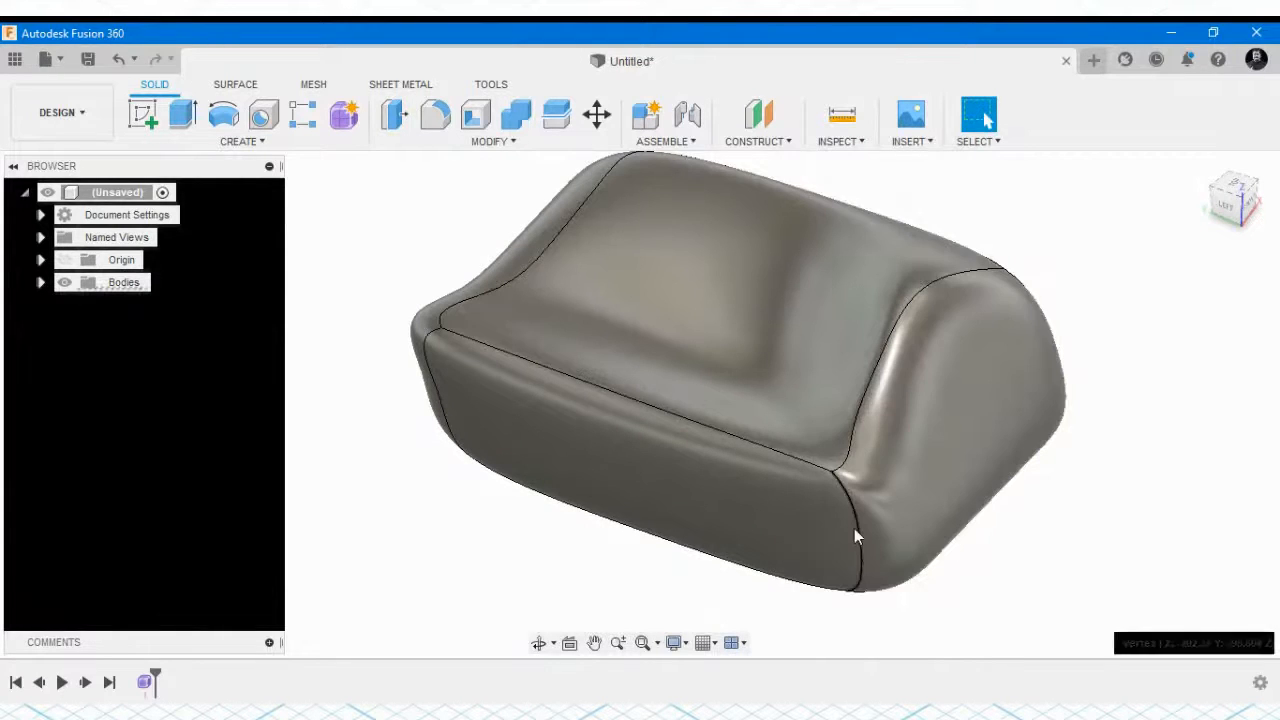
pyautogui.click(797, 458)
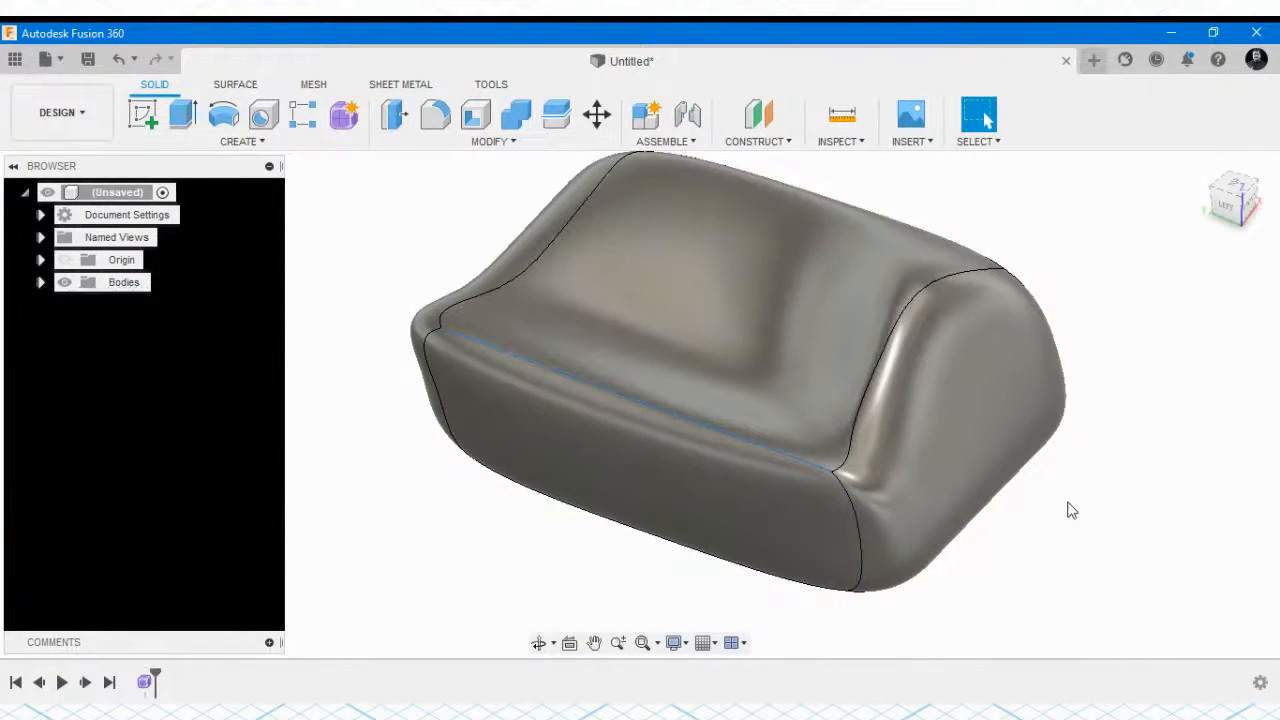
pyautogui.click(1068, 510)
pyautogui.moveTo(1066, 509)
pyautogui.keyDown('shift'); pyautogui.mouseDown(button='middle')
pyautogui.moveTo(1043, 500)
pyautogui.moveTo(987, 118)
pyautogui.mouseUp(button='middle'); pyautogui.keyUp('shift')
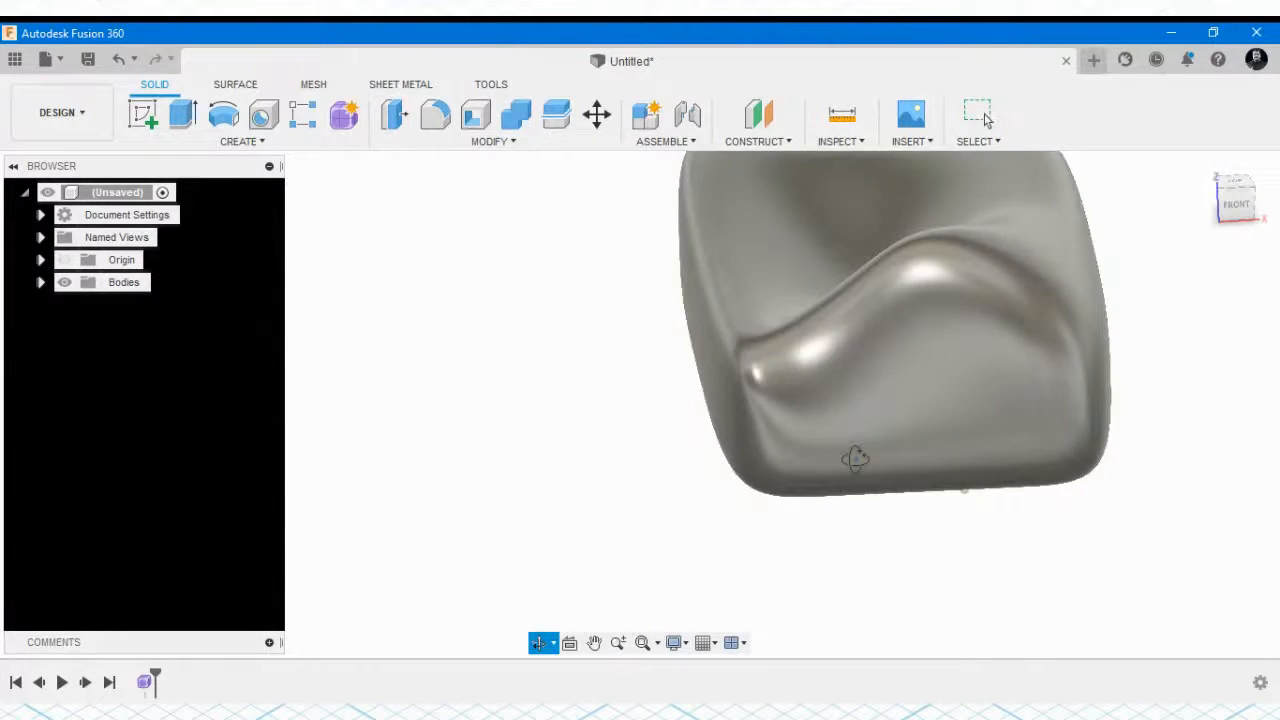
pyautogui.keyDown('shift'); pyautogui.moveTo(855, 458); pyautogui.dragTo(465, 508, button='middle'); pyautogui.keyUp('shift')
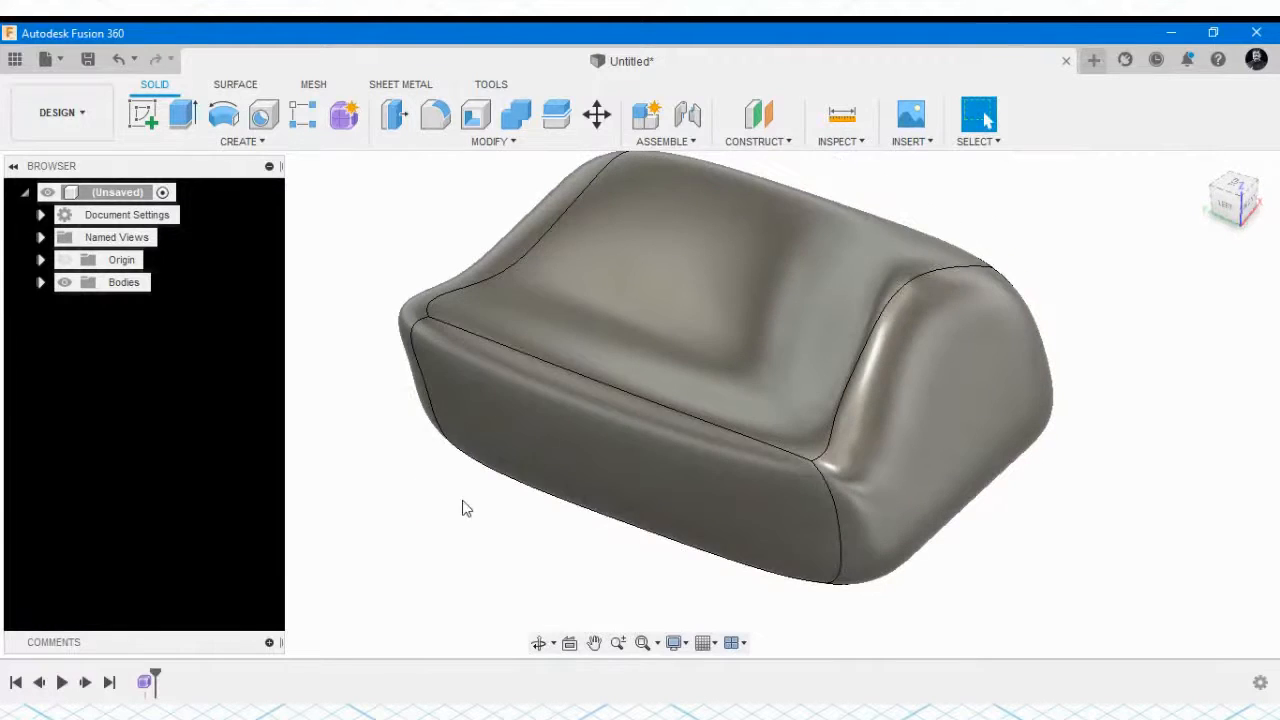
pyautogui.scroll(-3, 666, 523)
pyautogui.scroll(4, 805, 325)
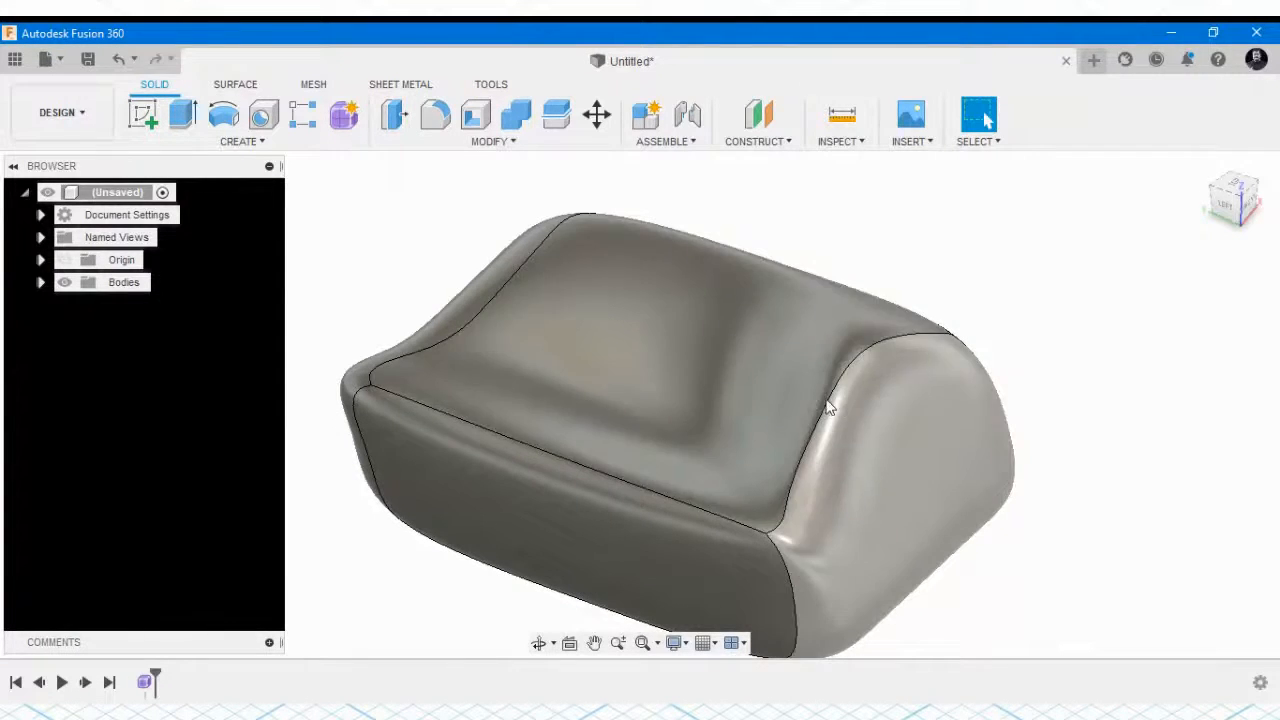
pyautogui.keyDown('shift'); pyautogui.moveTo(828, 407); pyautogui.dragTo(727, 433, button='middle'); pyautogui.keyUp('shift')
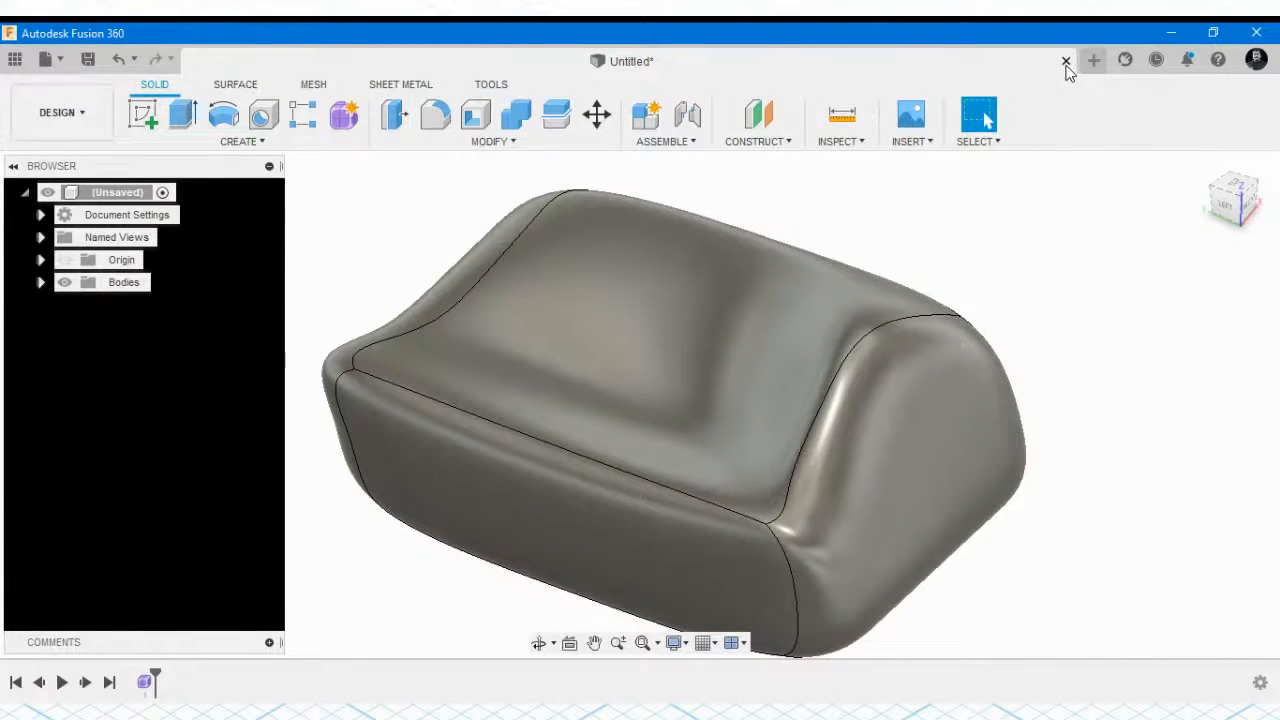
# Close the current design without saving its changes and open the Torch file from the Desktop
pyautogui.click(1065, 61)
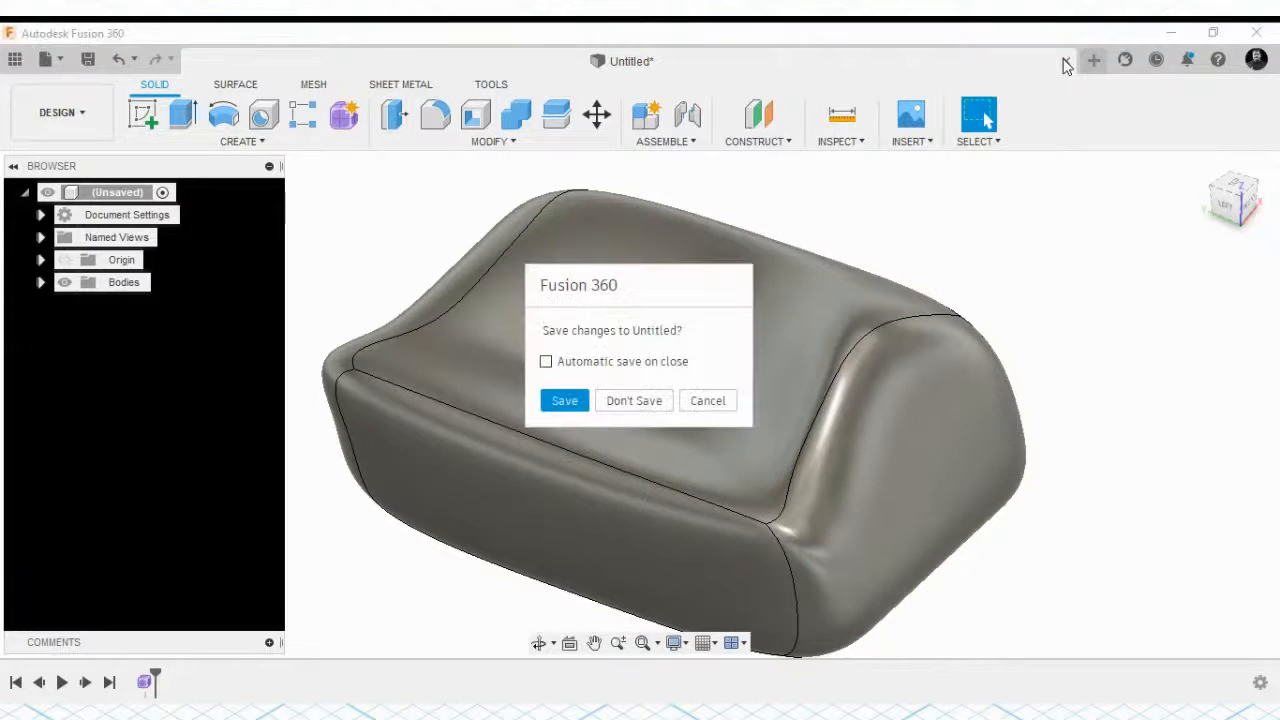
pyautogui.click(602, 402)
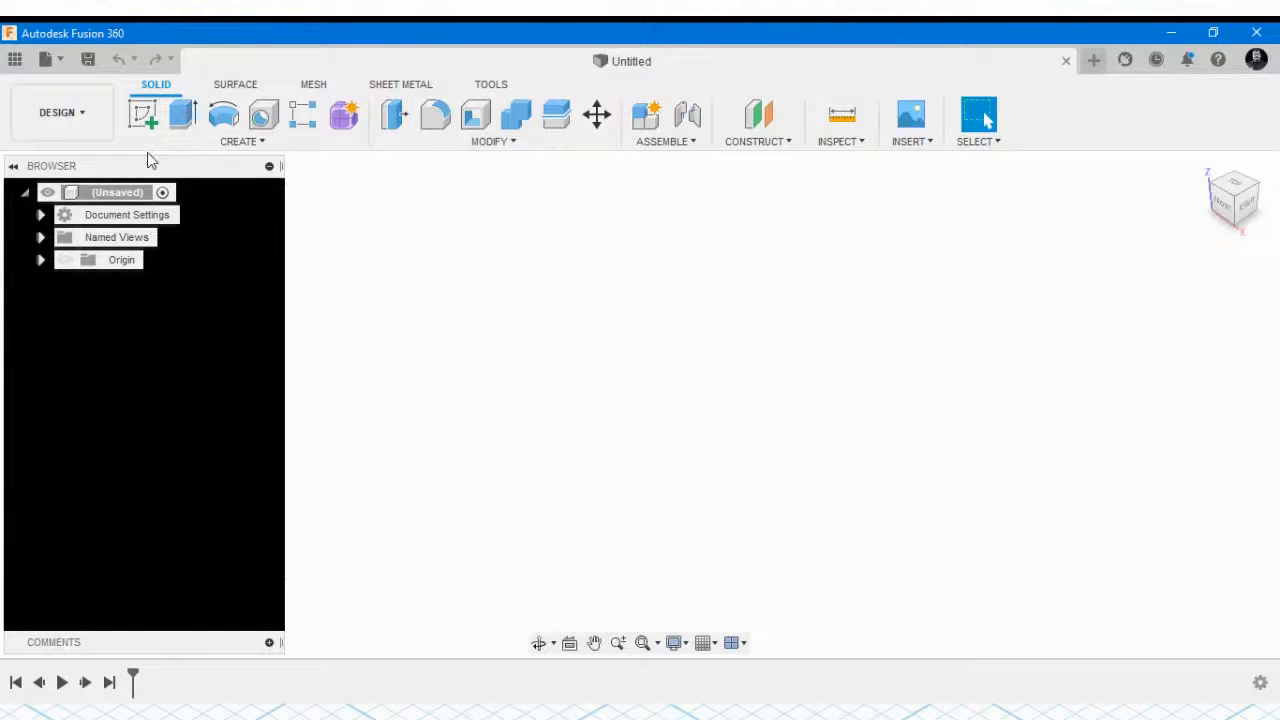
pyautogui.click(62, 58)
pyautogui.click(100, 211)
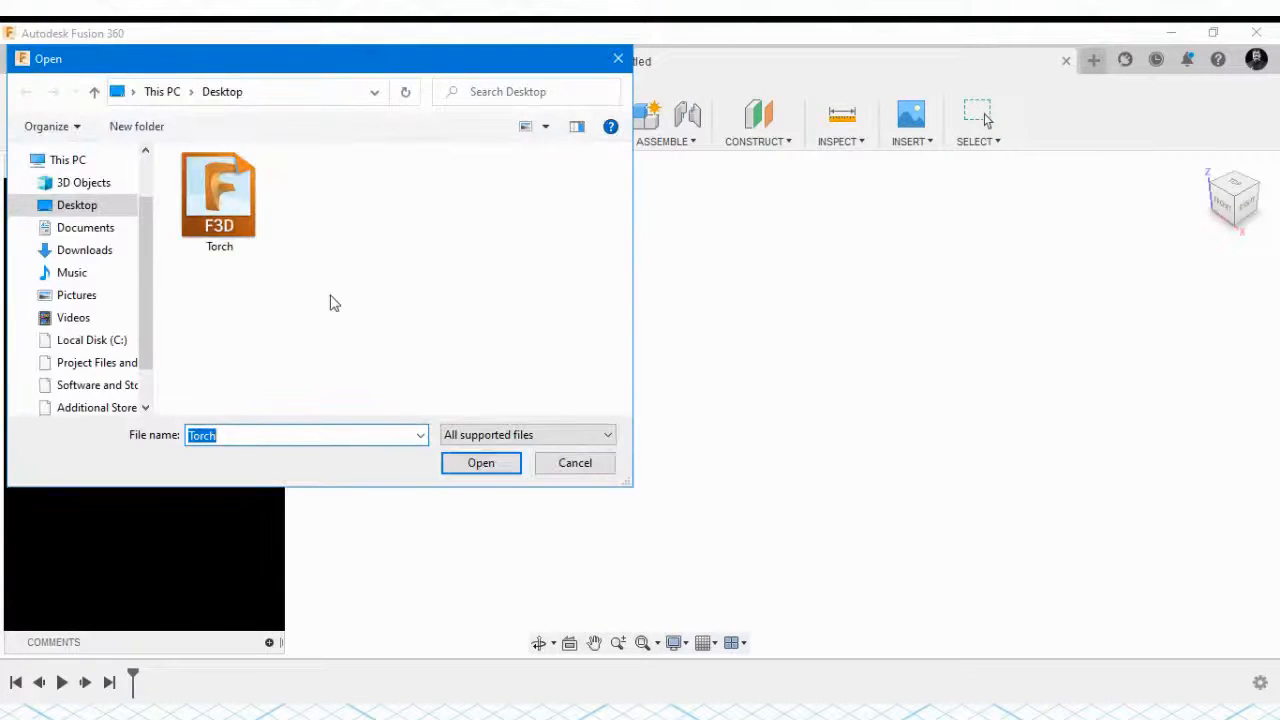
pyautogui.click(210, 232)
pyautogui.doubleClick(210, 232)
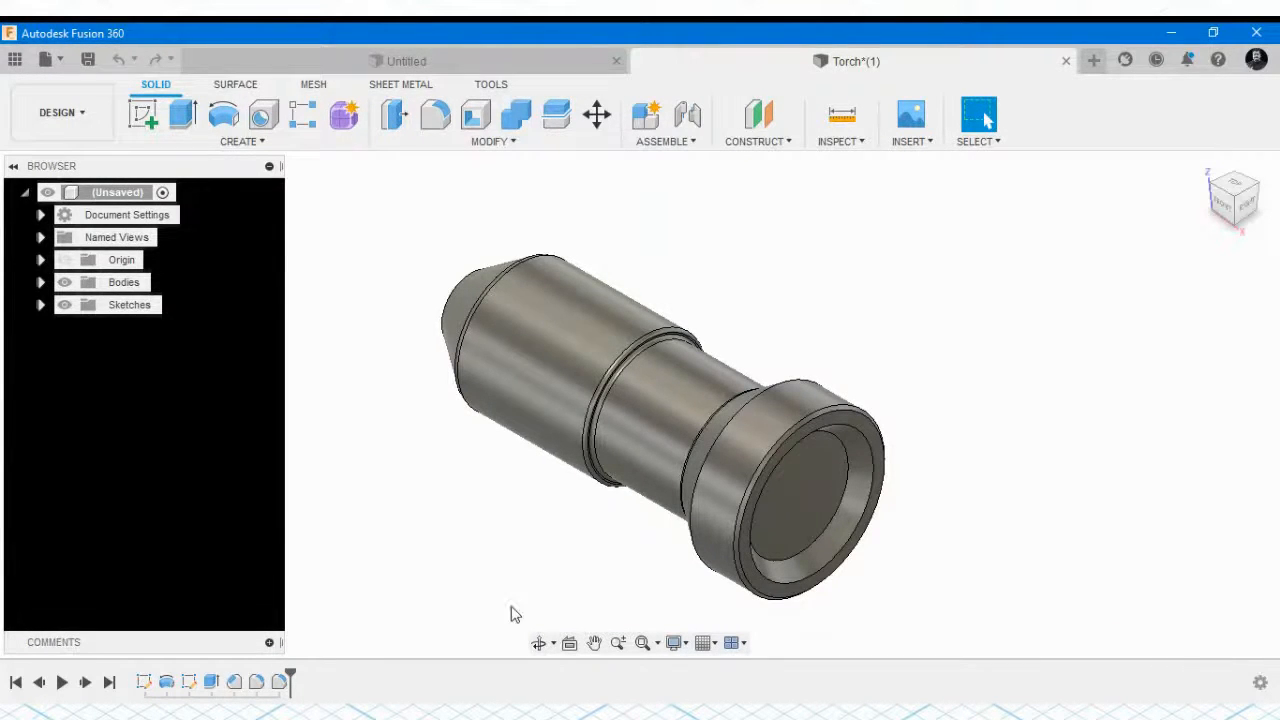
# Examine the torch body's overall shape in front and isometric views
pyautogui.click(1234, 198)
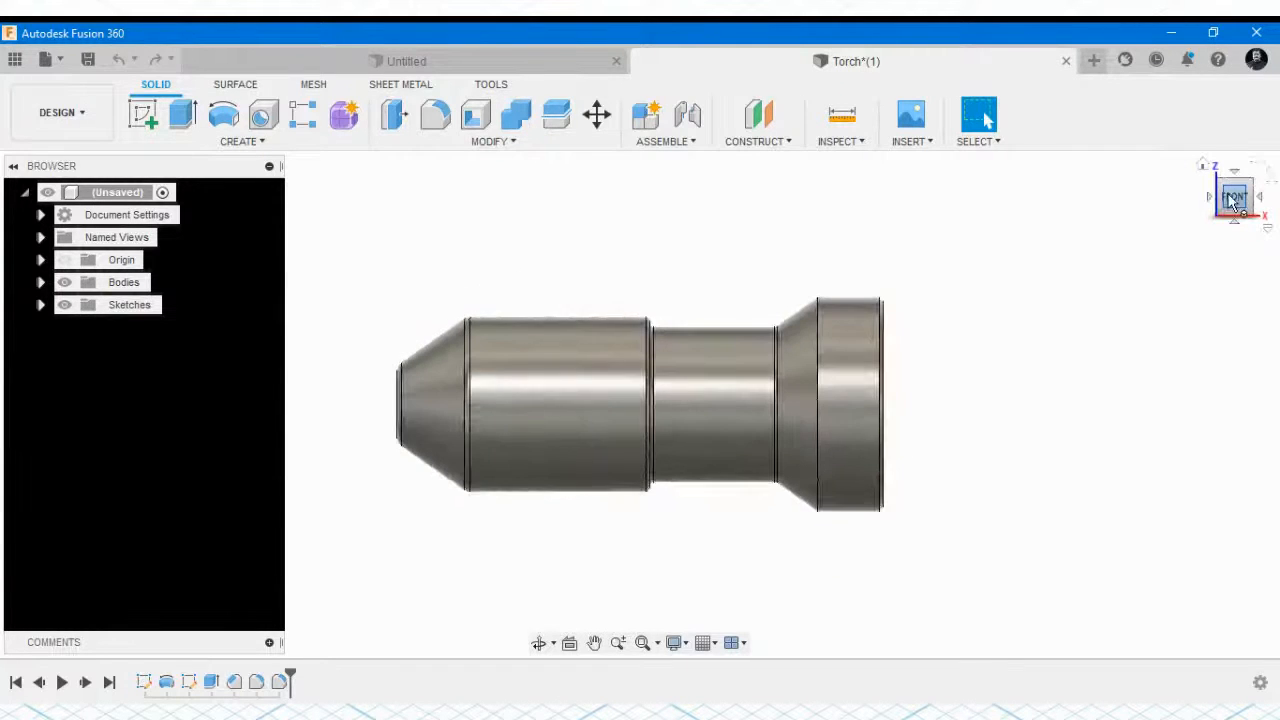
pyautogui.click(1250, 184)
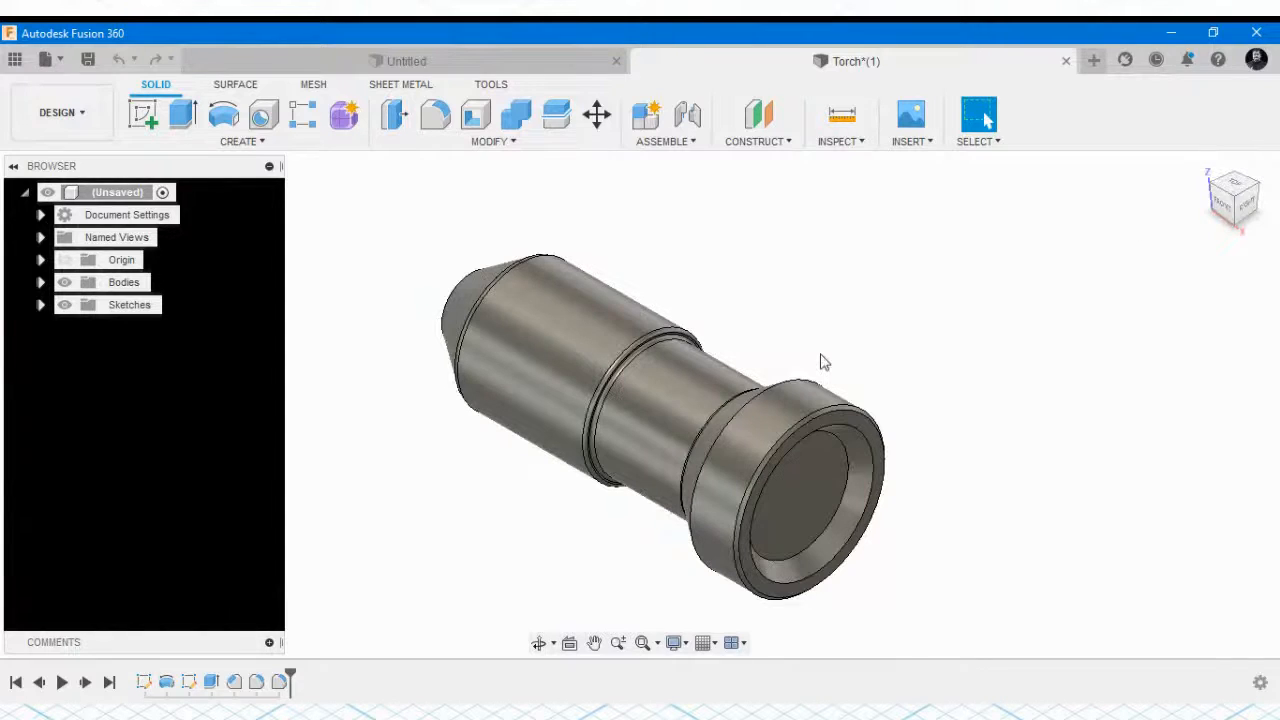
pyautogui.moveTo(1229, 213)
pyautogui.mouseDown()
pyautogui.moveTo(1252, 184)
pyautogui.moveTo(1265, 194)
pyautogui.mouseUp()
pyautogui.keyDown('shift'); pyautogui.moveTo(520, 375); pyautogui.dragTo(494, 370, button='middle'); pyautogui.keyUp('shift')
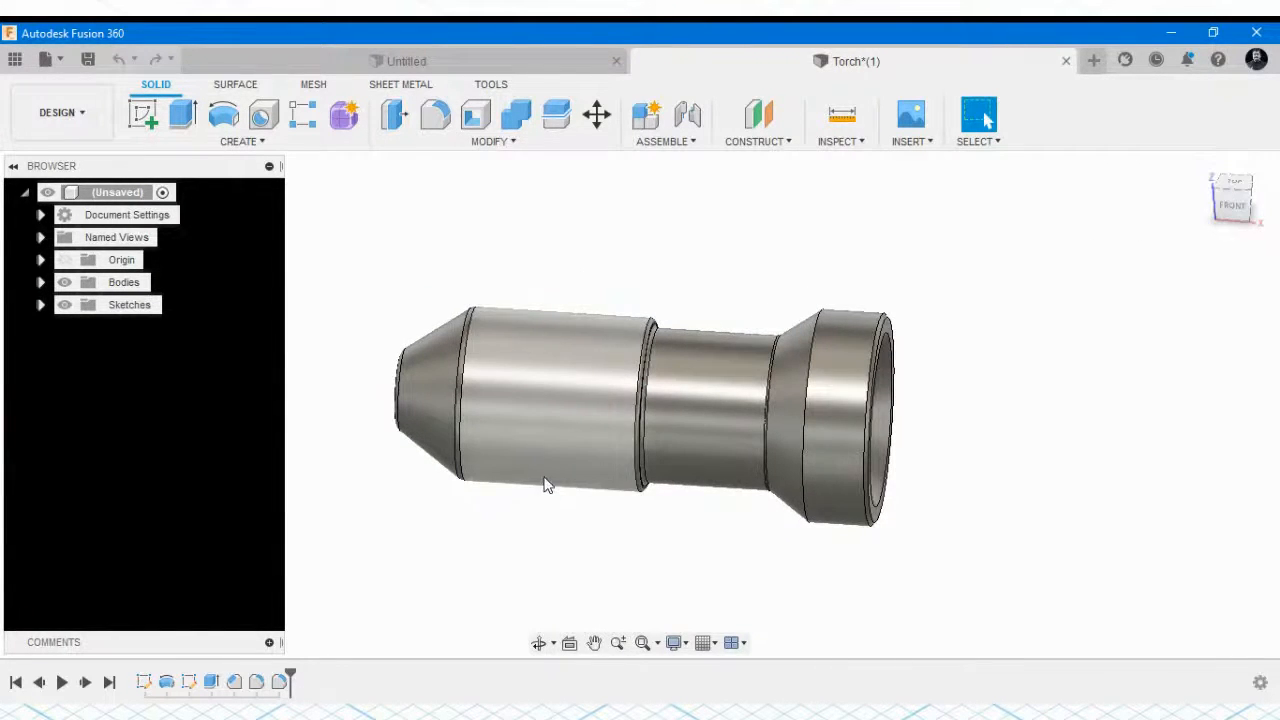
pyautogui.click(1232, 205)
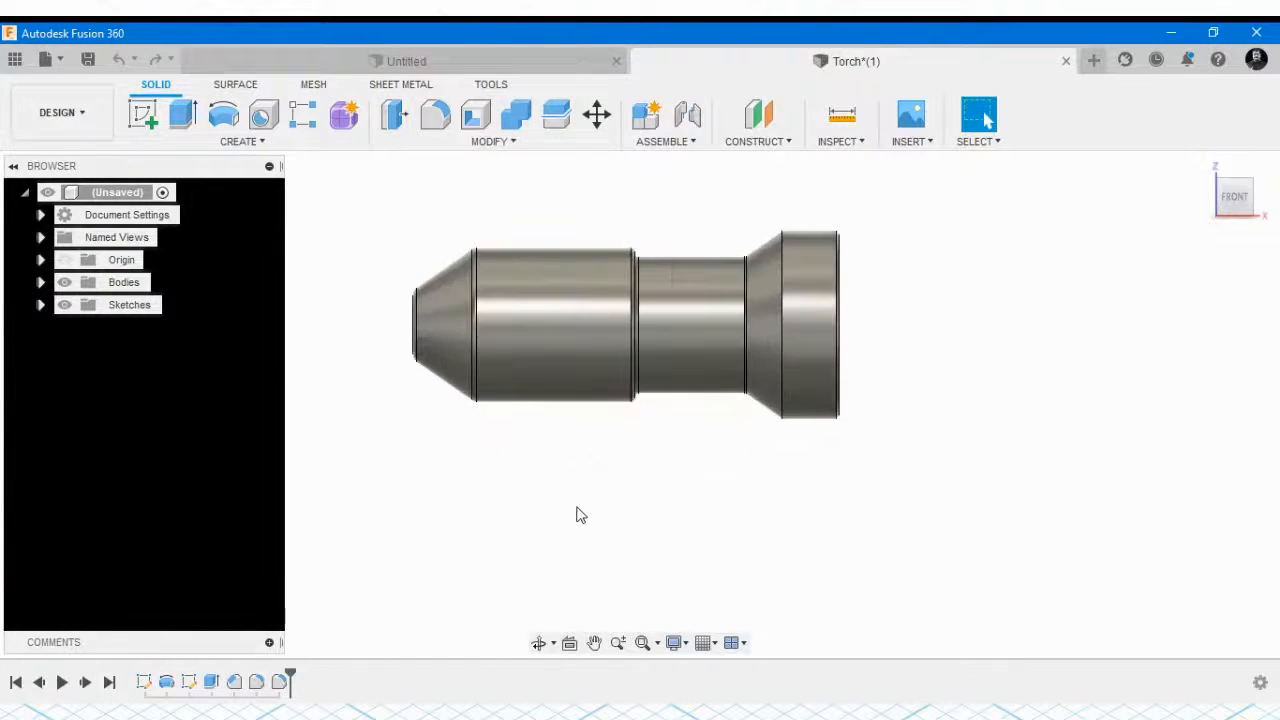
pyautogui.scroll(2, 548, 482)
pyautogui.scroll(-2, 551, 434)
pyautogui.scroll(1, 554, 418)
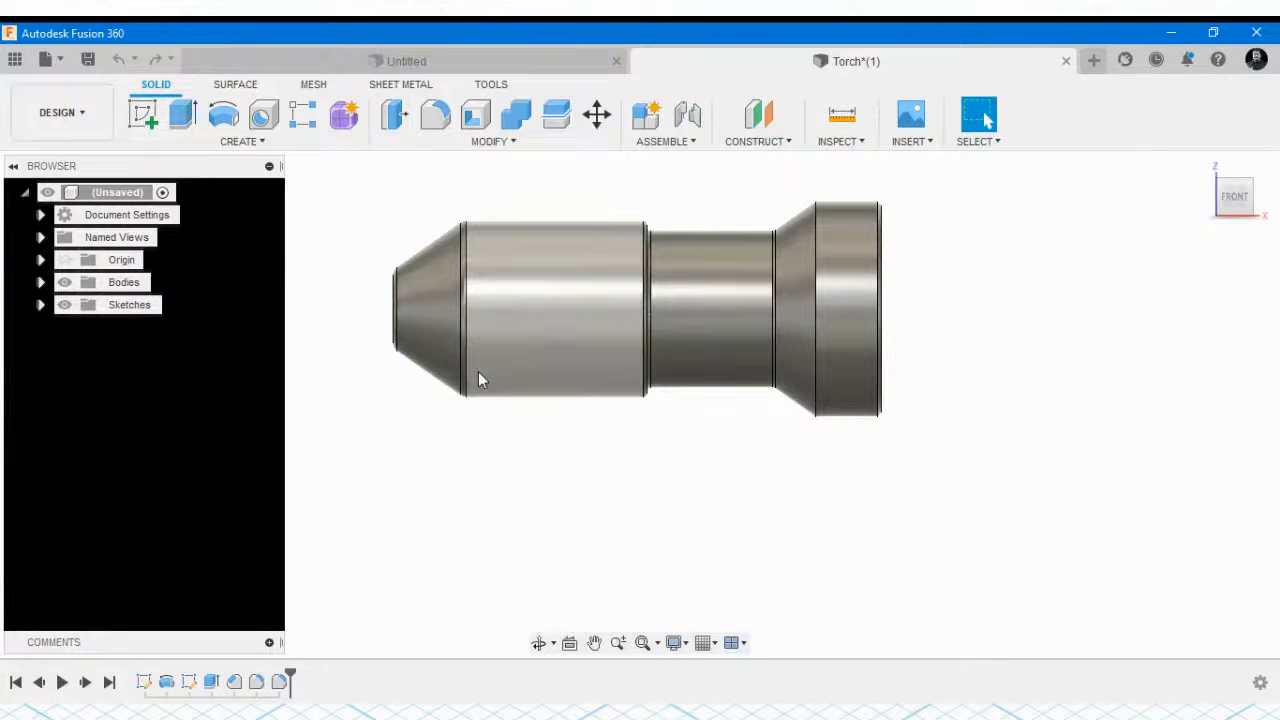
pyautogui.click(1249, 201)
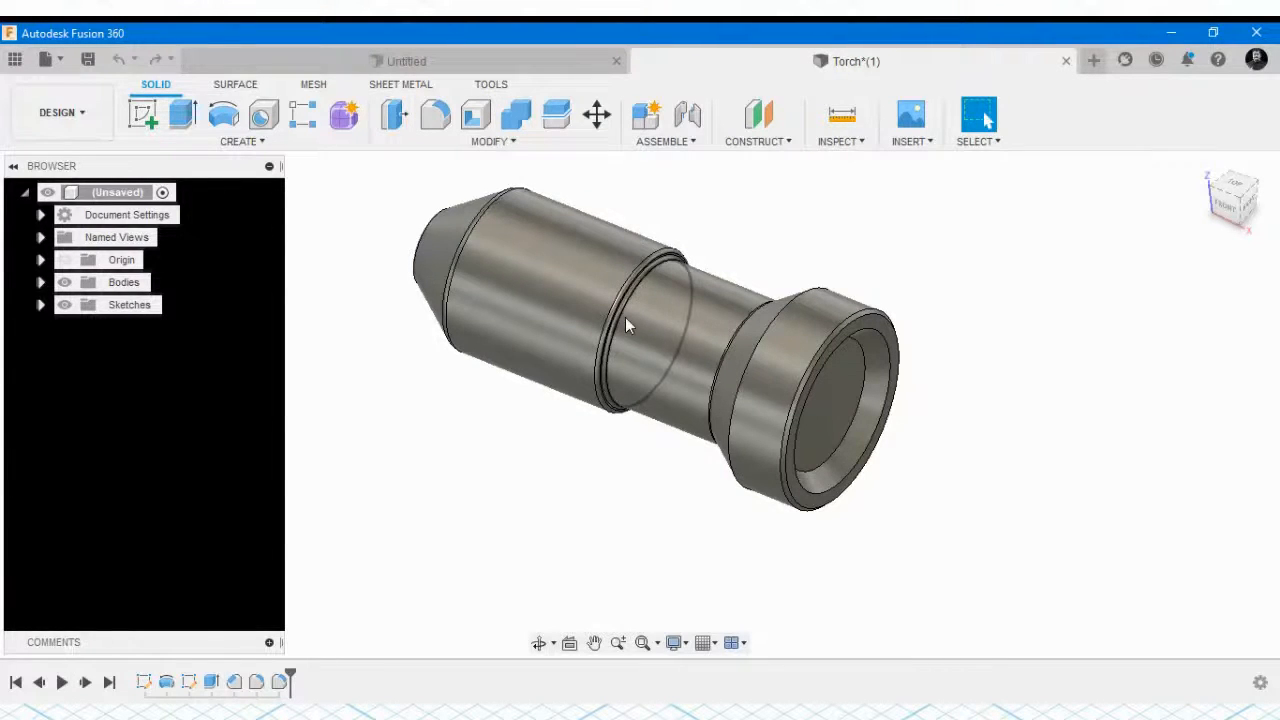
# Start a form and draw a T-spline cylinder at the origin on the horizontal plane, about 89.677 mm in diameter with a height of -170 mm
pyautogui.click(343, 118)
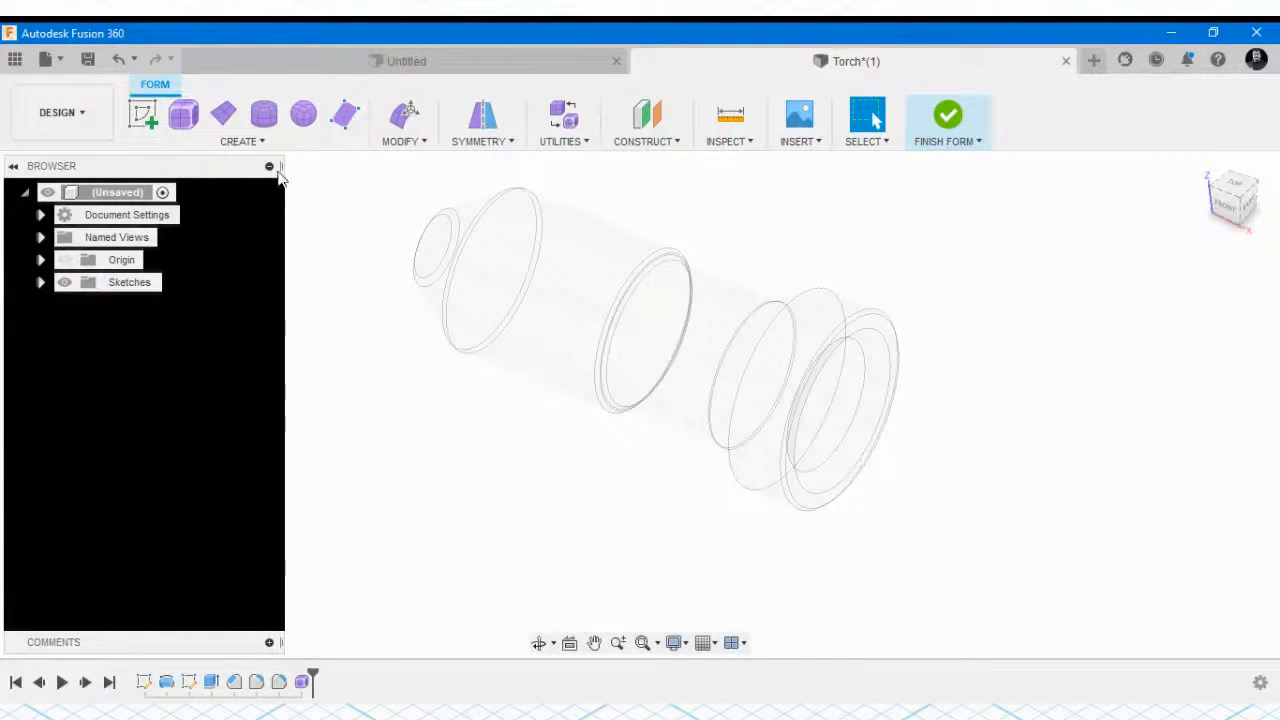
pyautogui.click(264, 113)
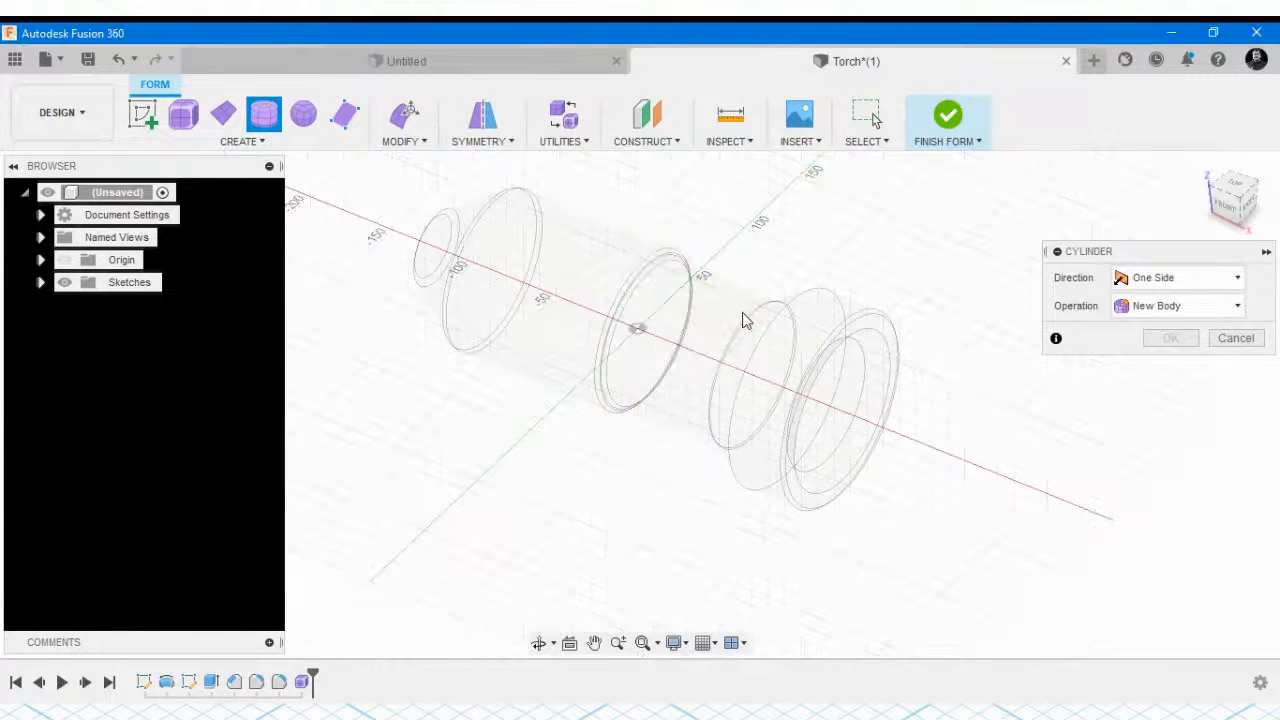
pyautogui.click(638, 330)
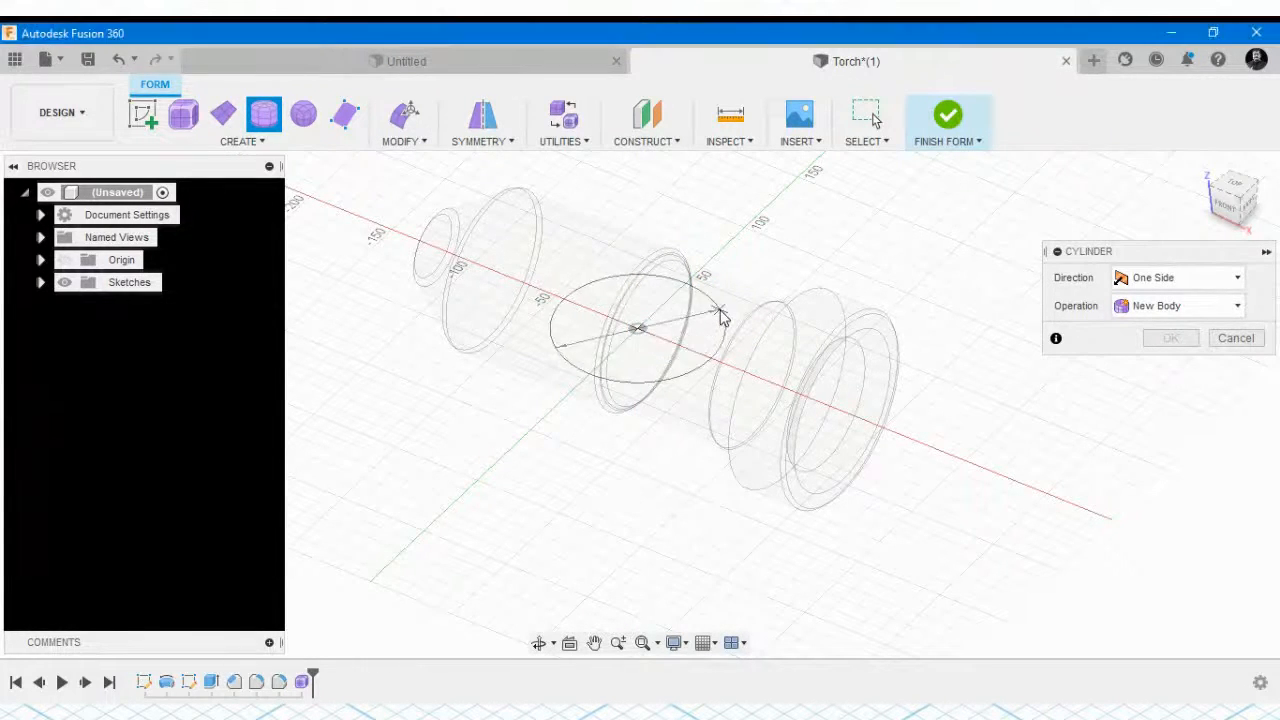
pyautogui.click(722, 316)
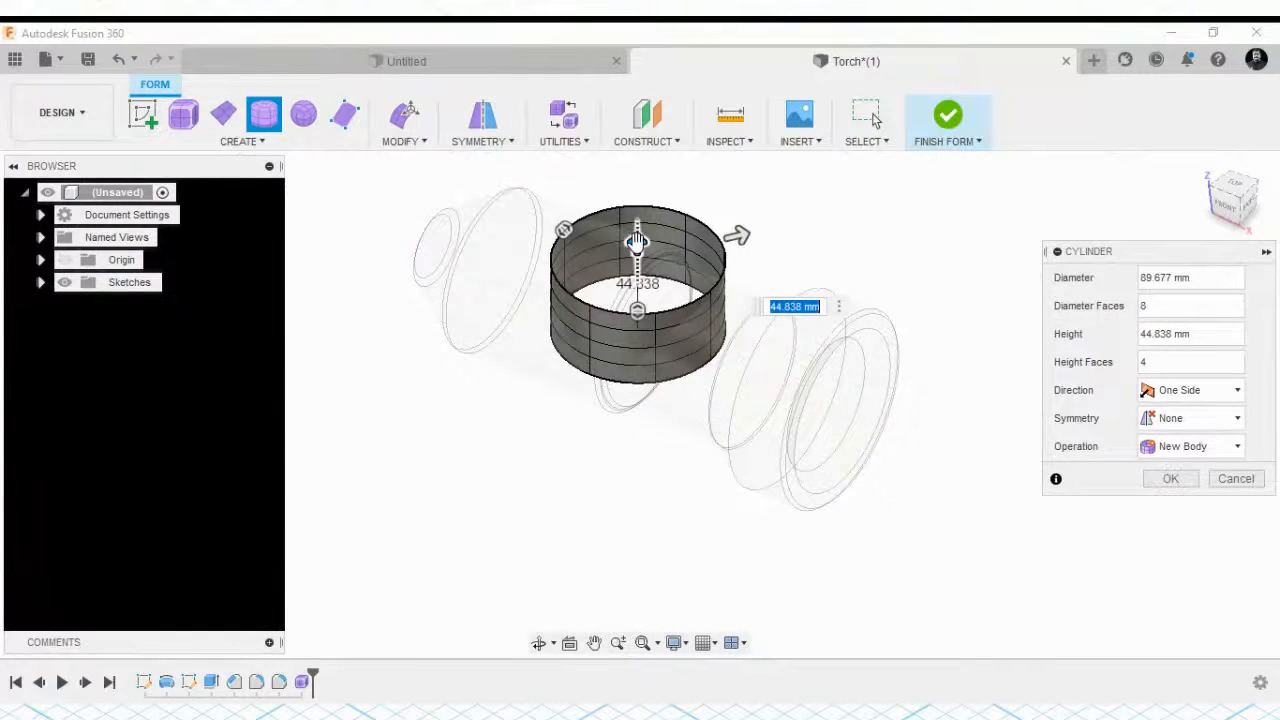
pyautogui.moveTo(637, 242); pyautogui.dragTo(673, 579)
pyautogui.scroll(-2, 707, 372)
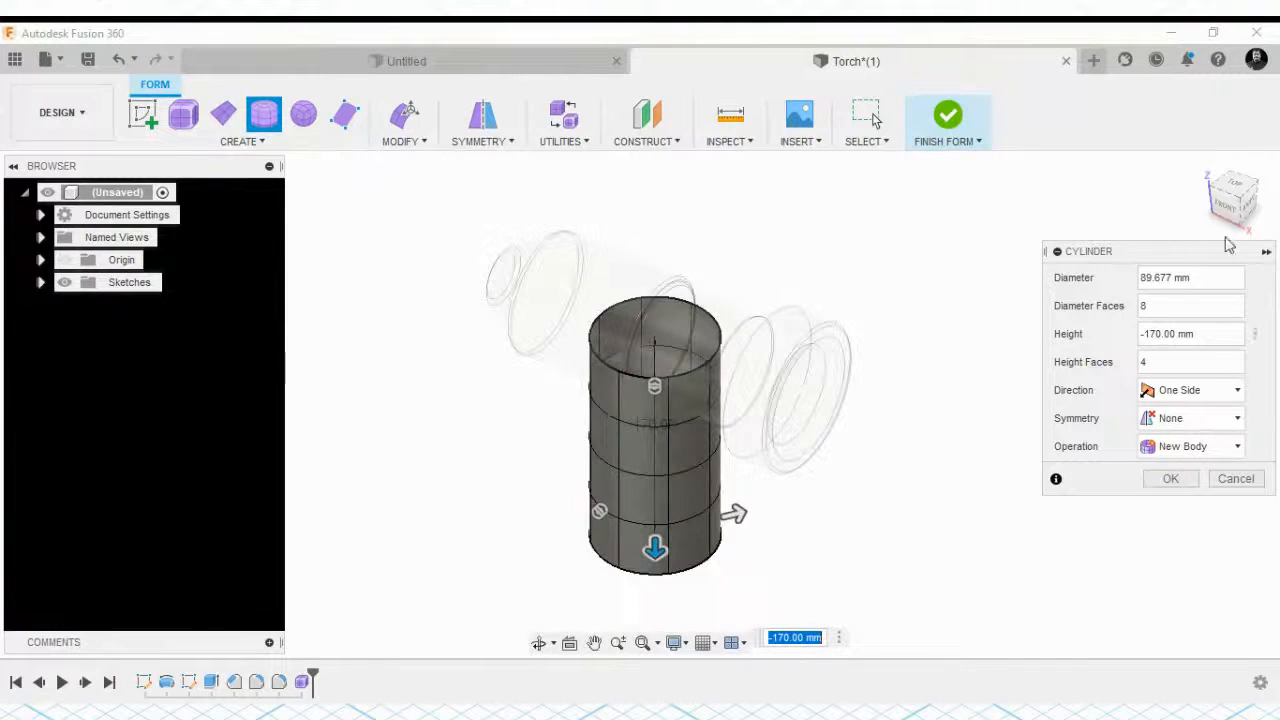
# Extend the form cylinder downward from the torch body to a height of -200 mm
pyautogui.click(1220, 205)
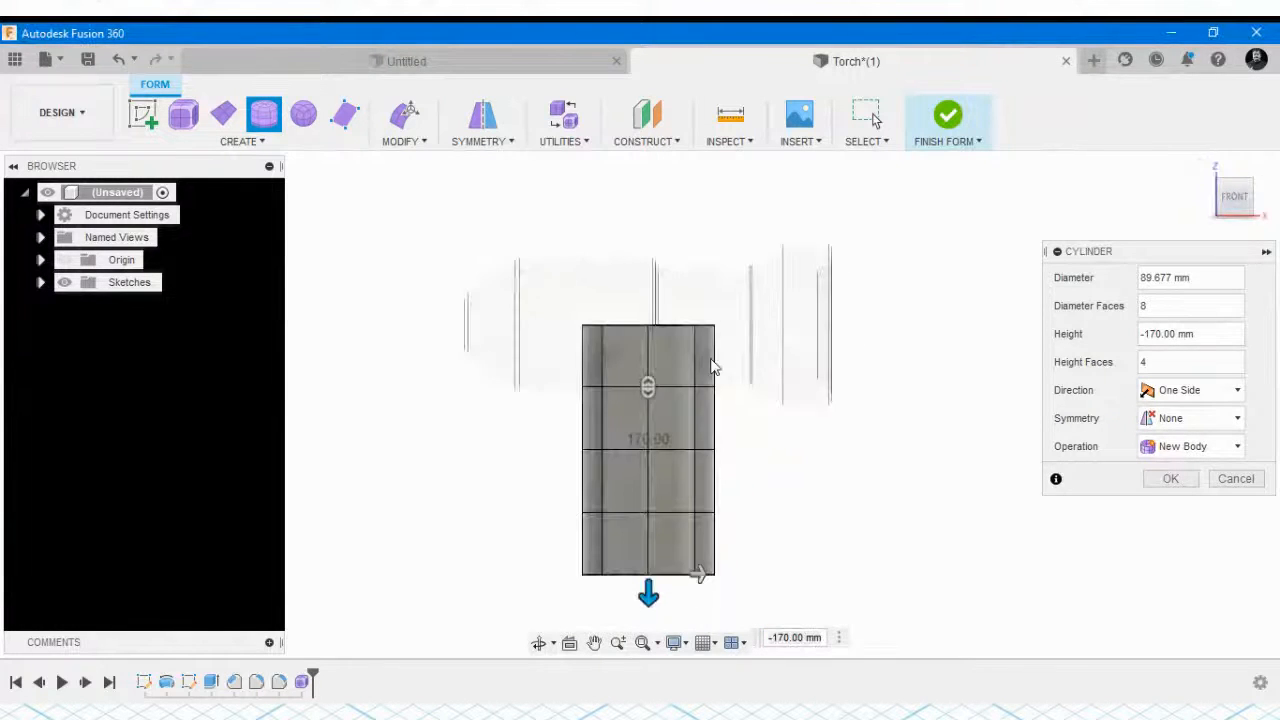
pyautogui.scroll(-1, 711, 367)
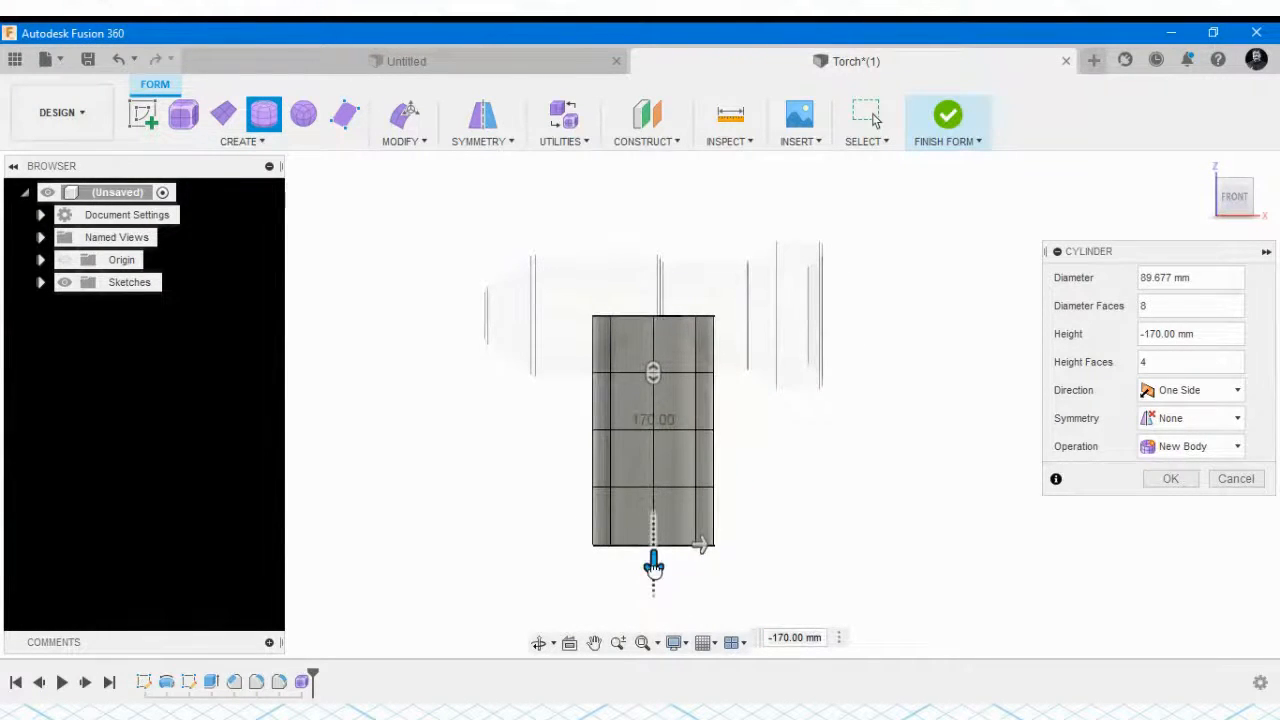
pyautogui.moveTo(654, 565); pyautogui.dragTo(655, 603)
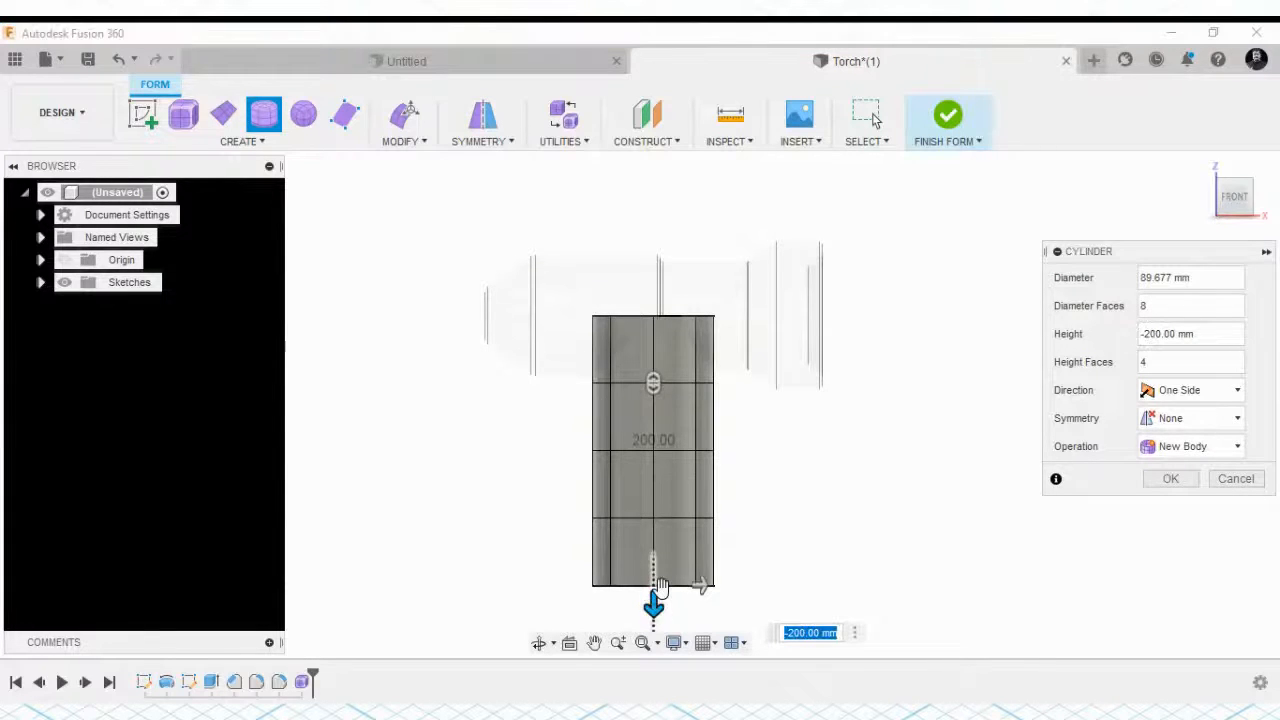
# Set the form cylinder's diameter to 65 mm
pyautogui.click(1196, 278)
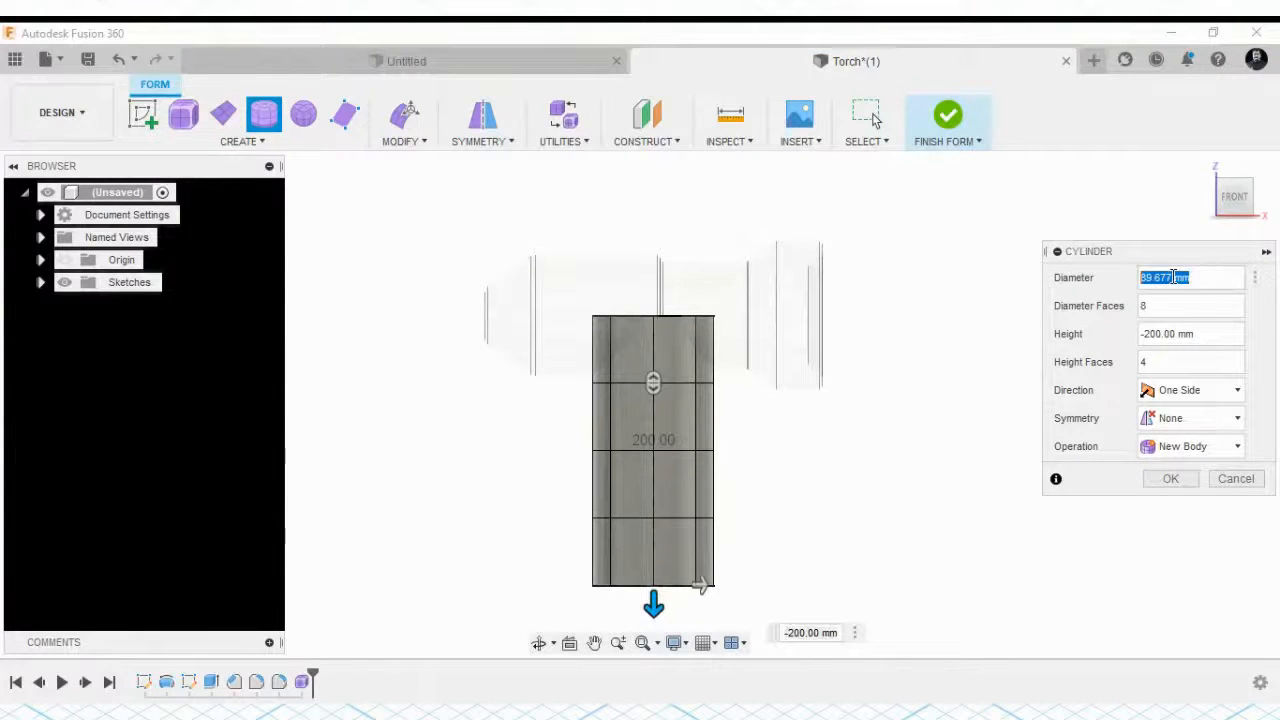
pyautogui.write('60')
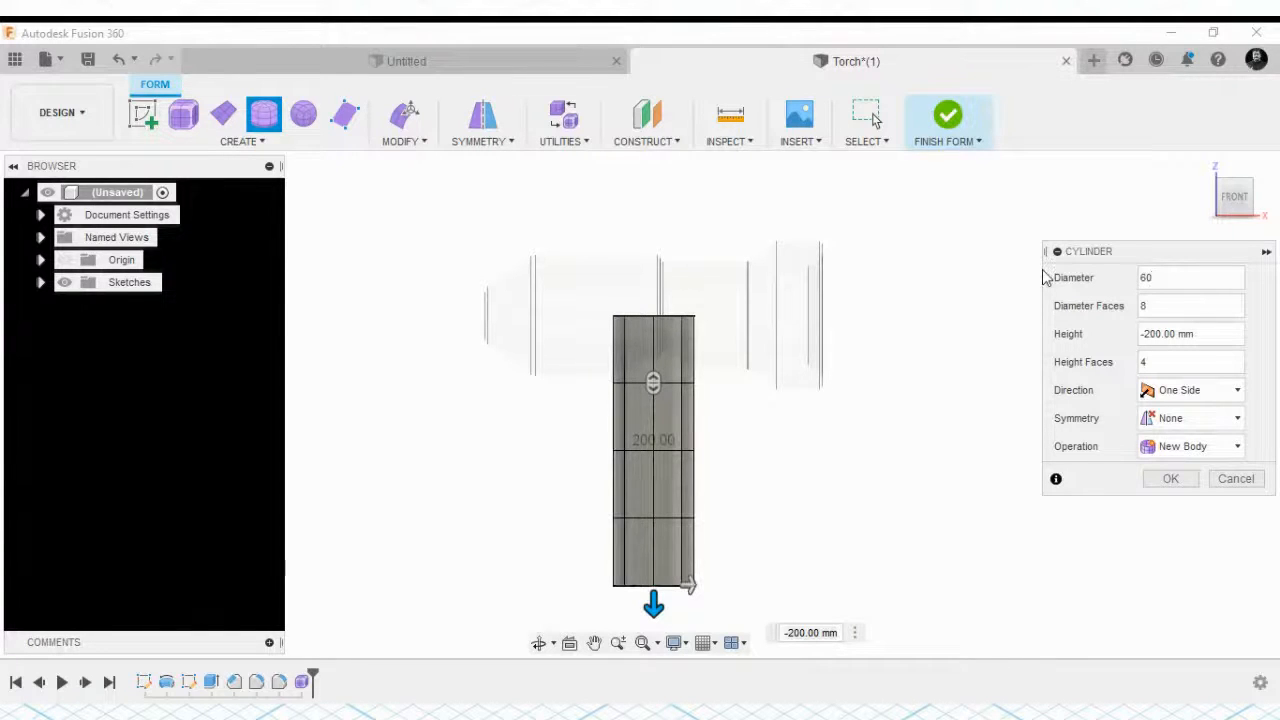
pyautogui.moveTo(1159, 278); pyautogui.dragTo(1137, 281)
pyautogui.press('BackSpace')
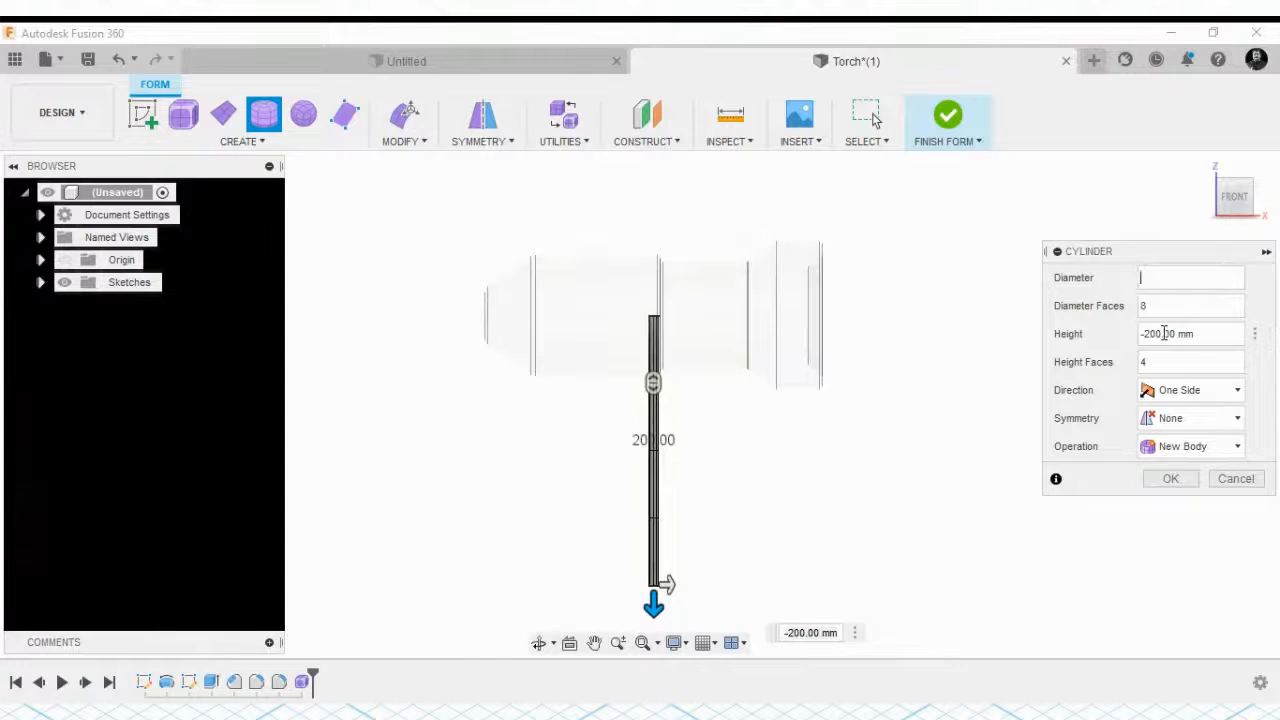
pyautogui.write('65')
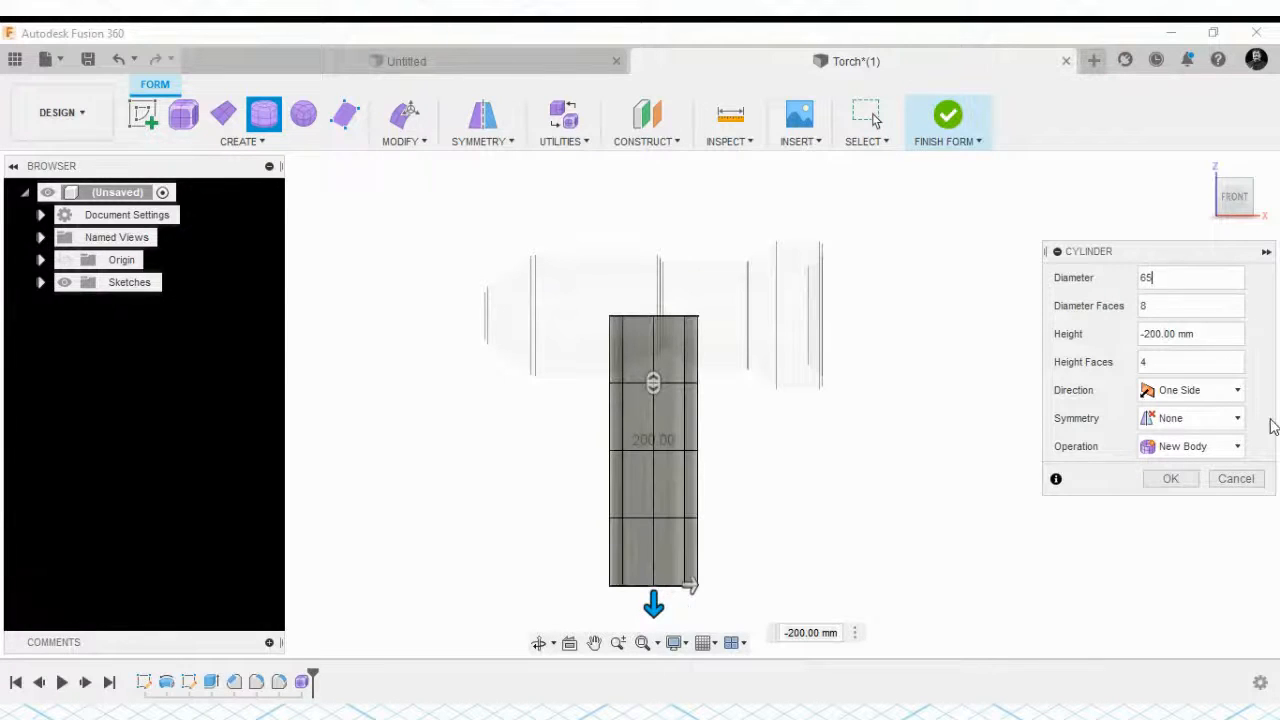
pyautogui.click(1172, 479)
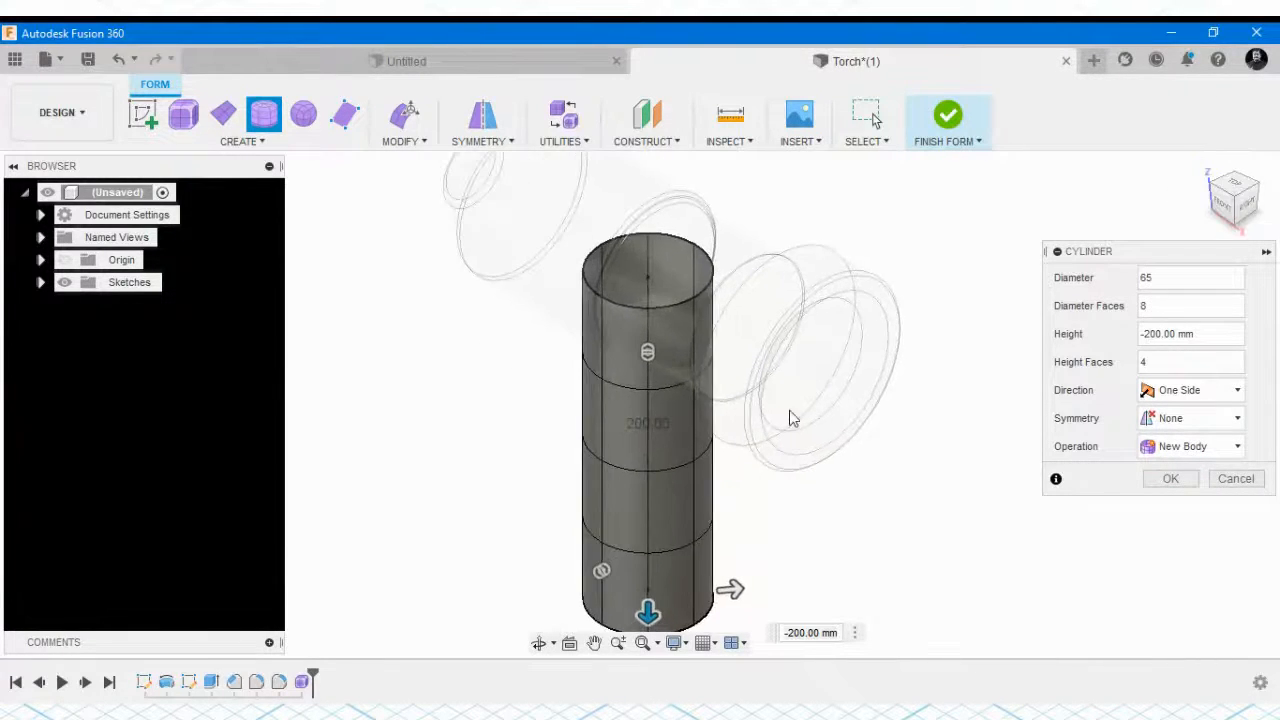
# Give the cylinder mirror symmetry with length symmetry enabled and create it as a new body
pyautogui.click(1160, 413)
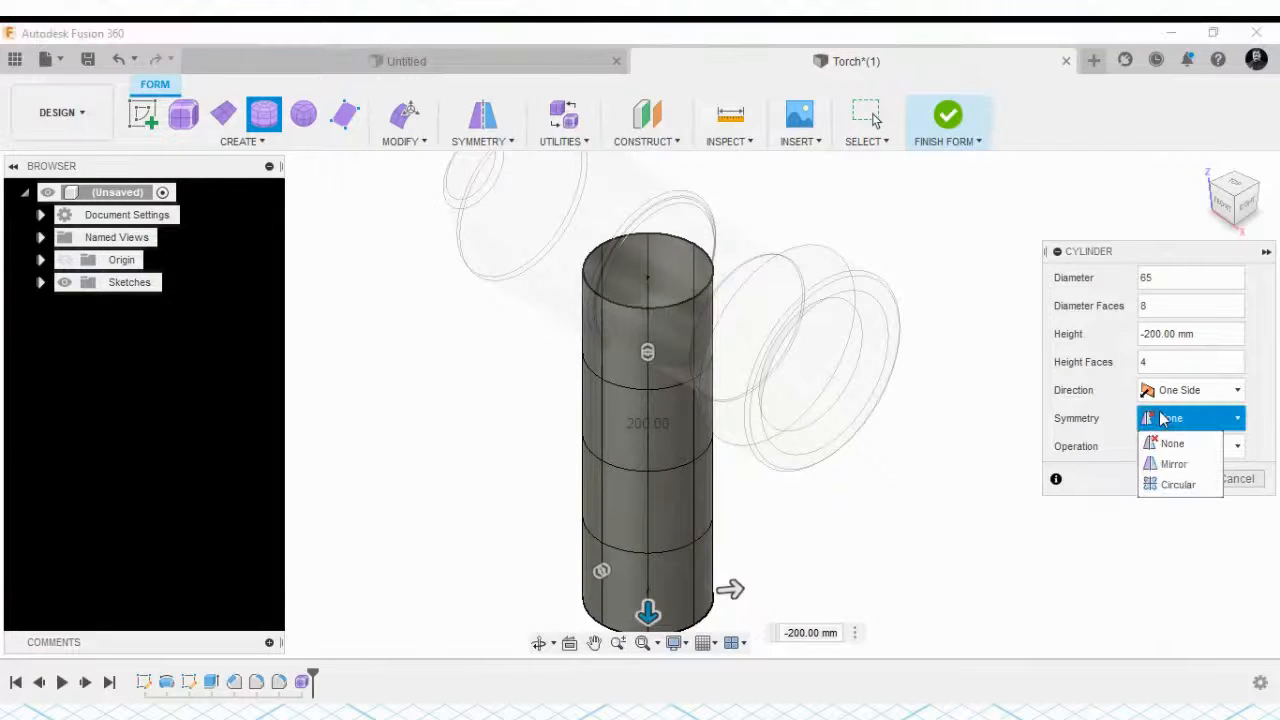
pyautogui.click(1167, 462)
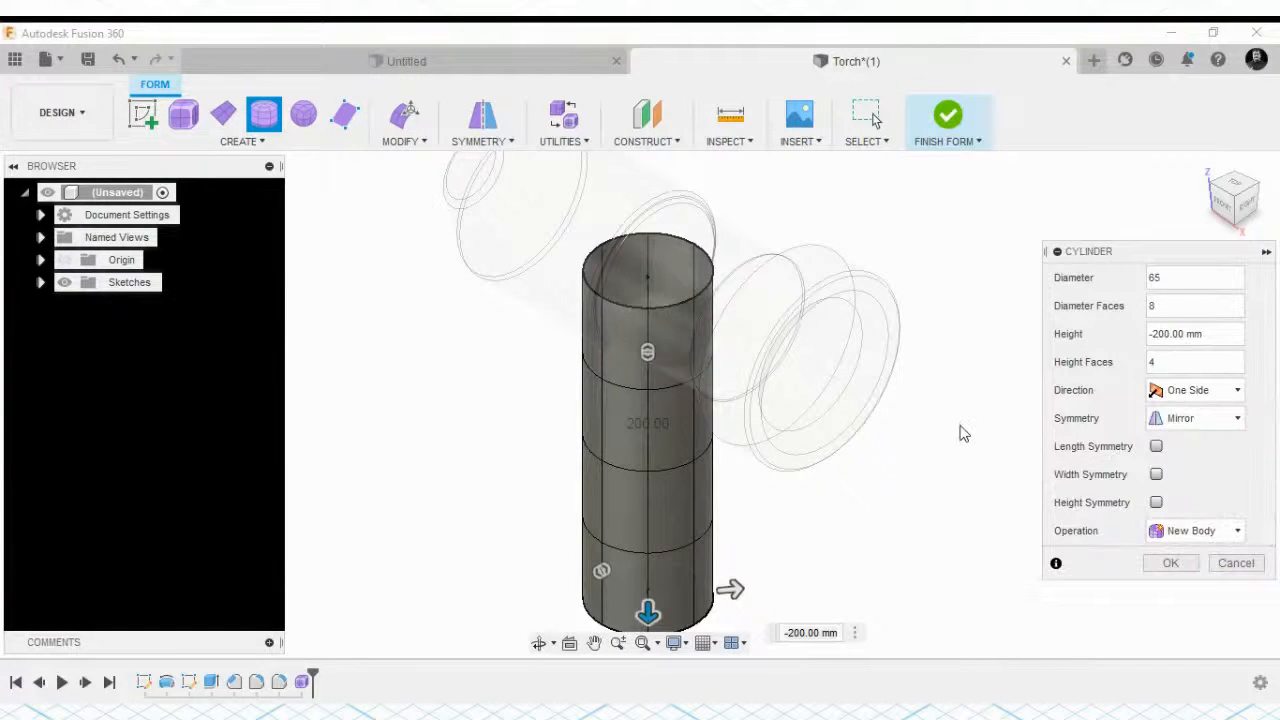
pyautogui.click(1156, 447)
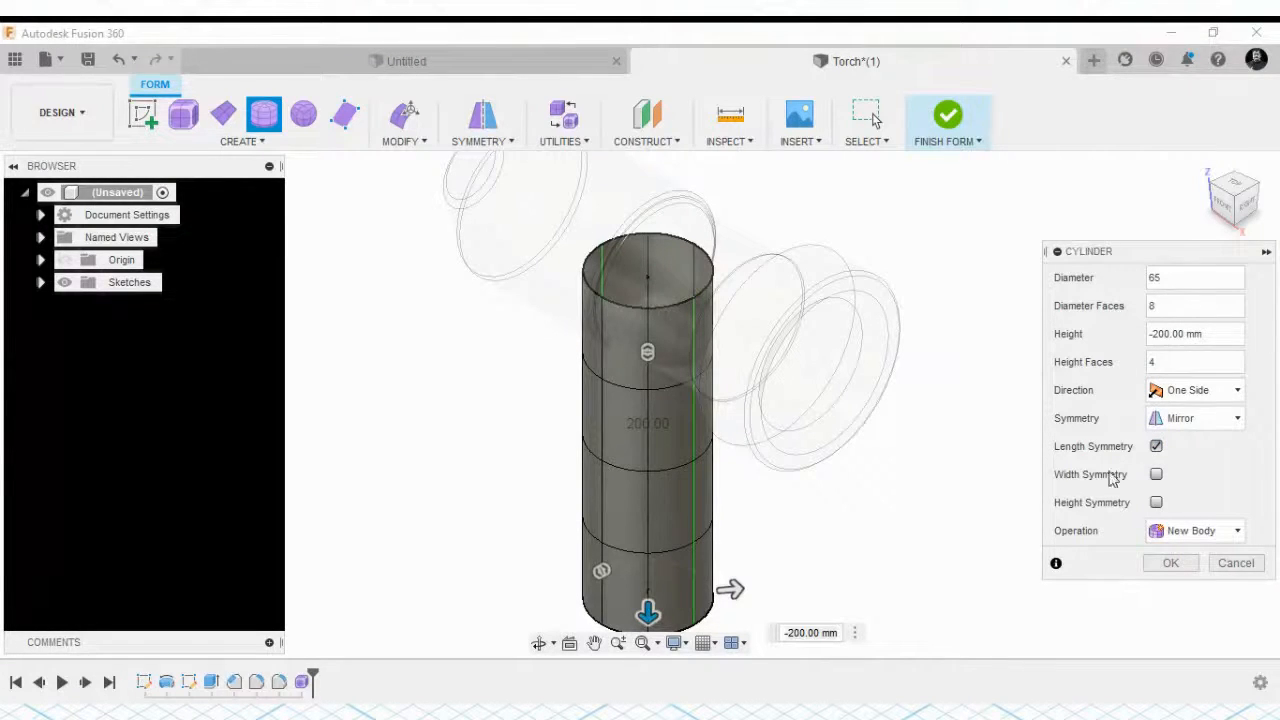
pyautogui.click(1170, 563)
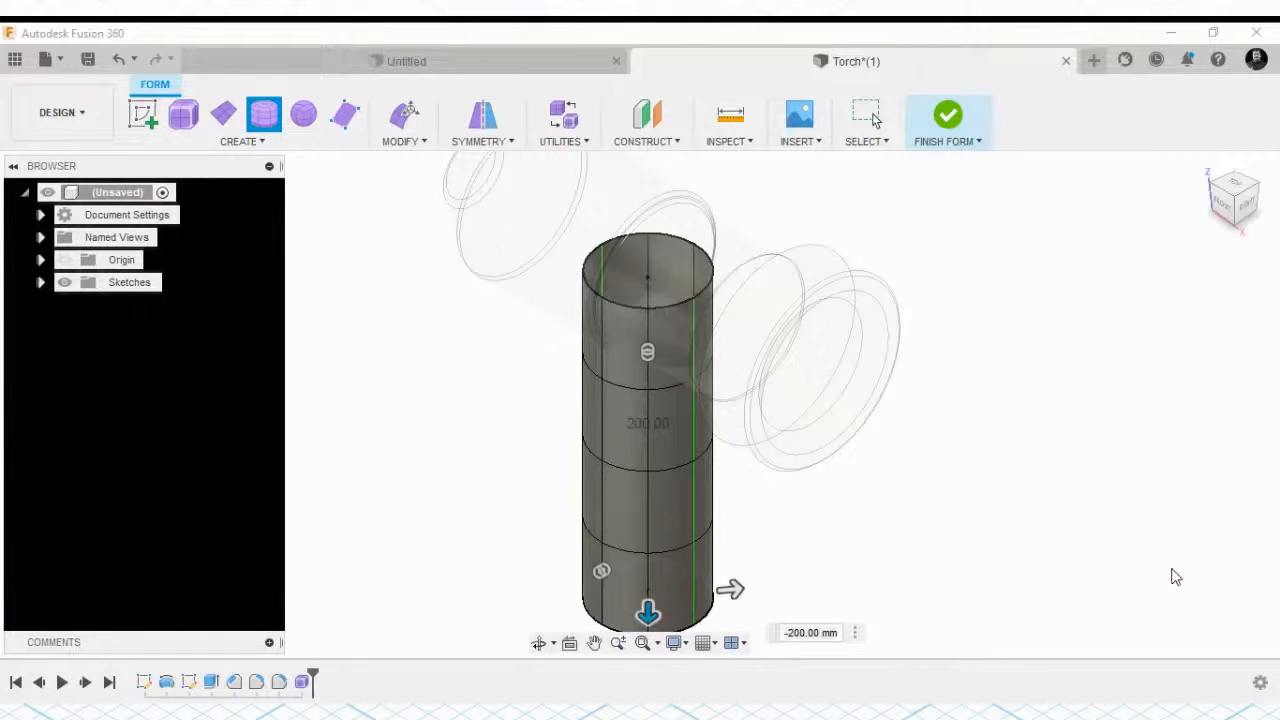
# Use Edit Form on the whole cylinder body to move it -40 mm along the X axis
pyautogui.keyDown('shift'); pyautogui.moveTo(638, 429); pyautogui.dragTo(697, 423, button='middle'); pyautogui.keyUp('shift')
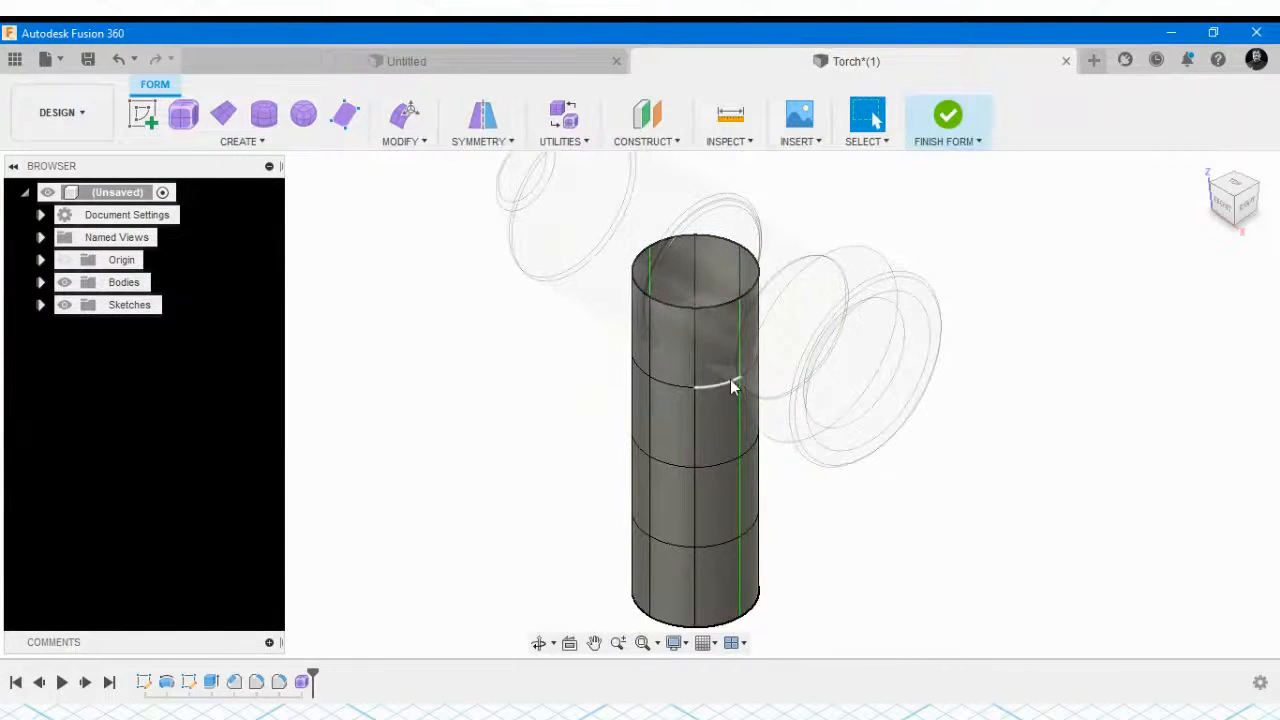
pyautogui.click(1225, 213)
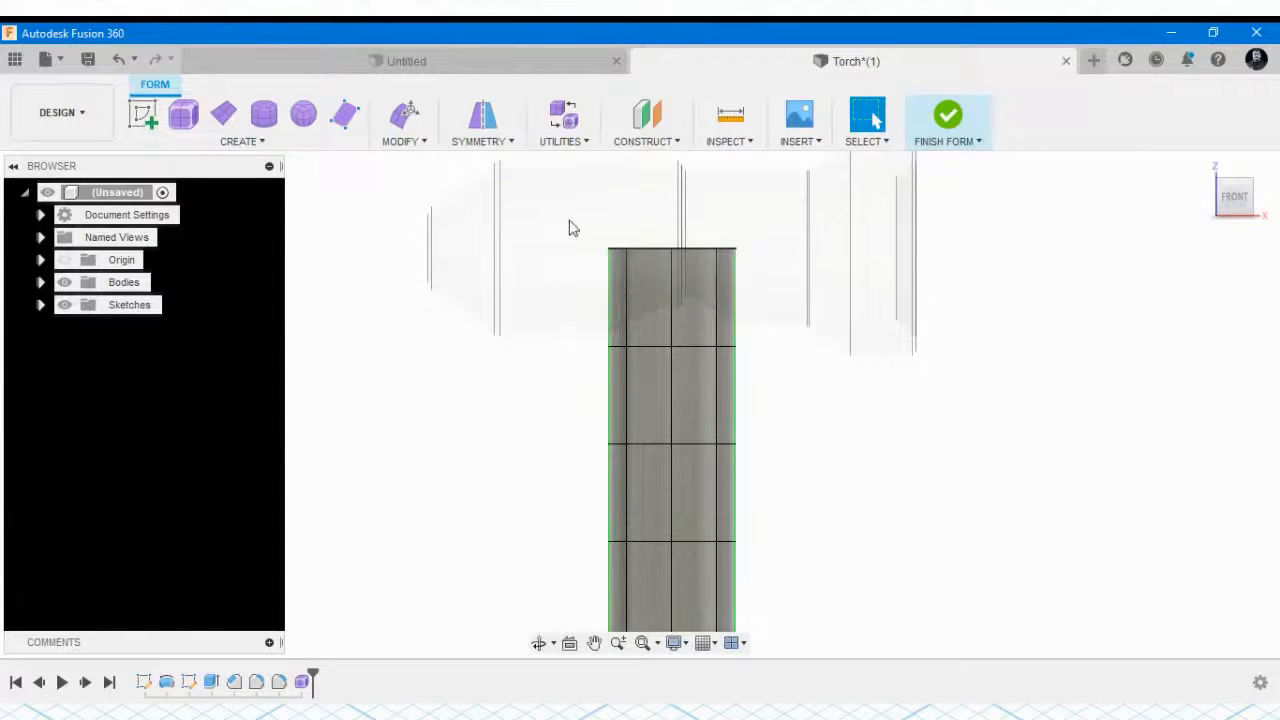
pyautogui.moveTo(1238, 193); pyautogui.dragTo(1212, 215)
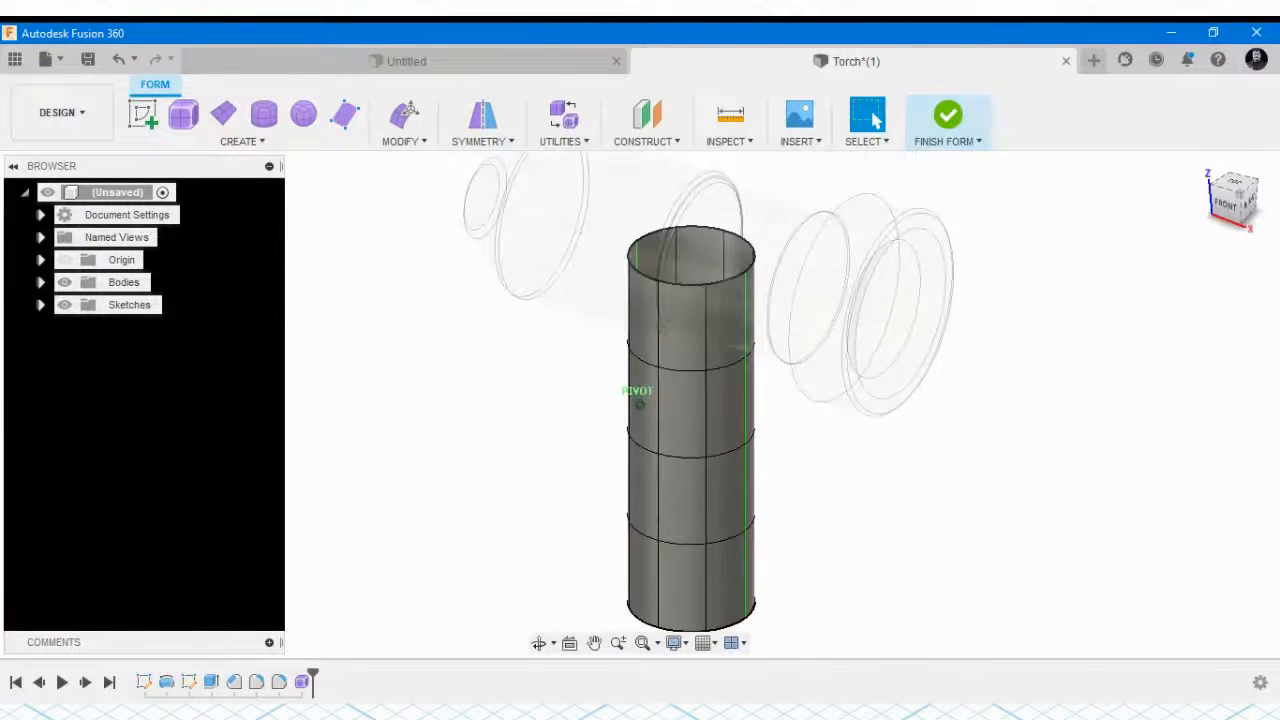
pyautogui.click(692, 416)
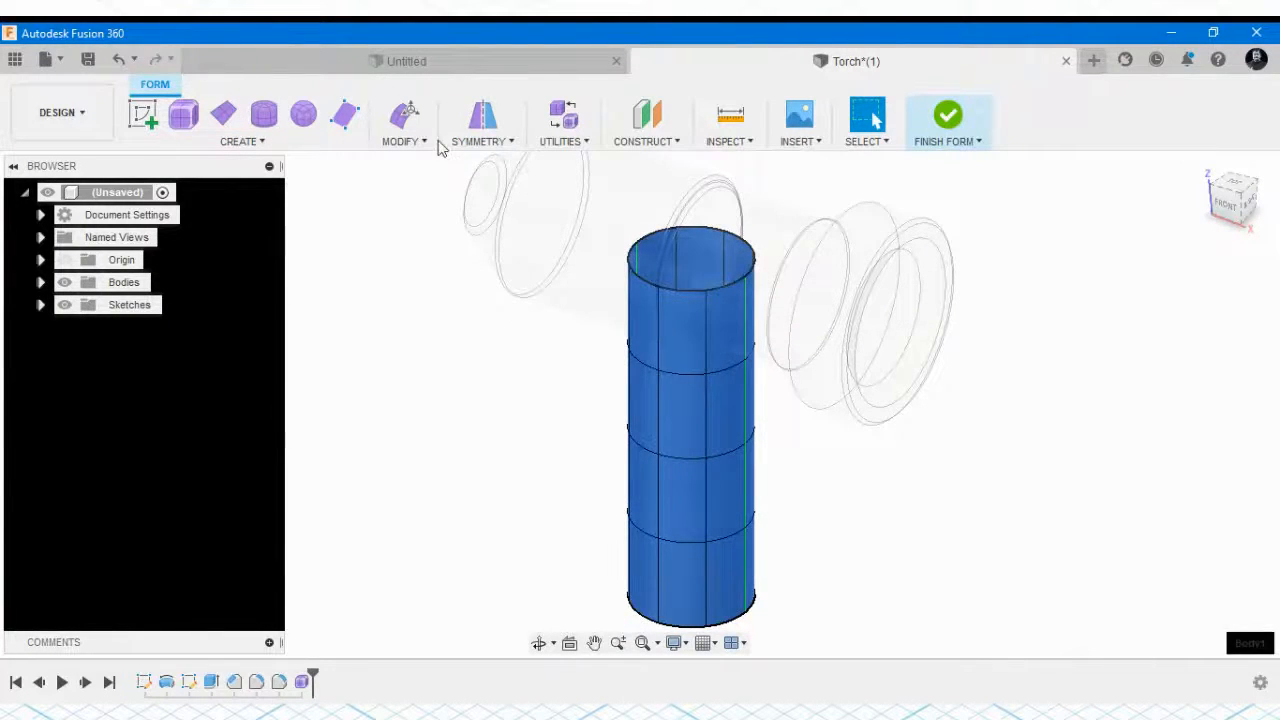
pyautogui.click(404, 117)
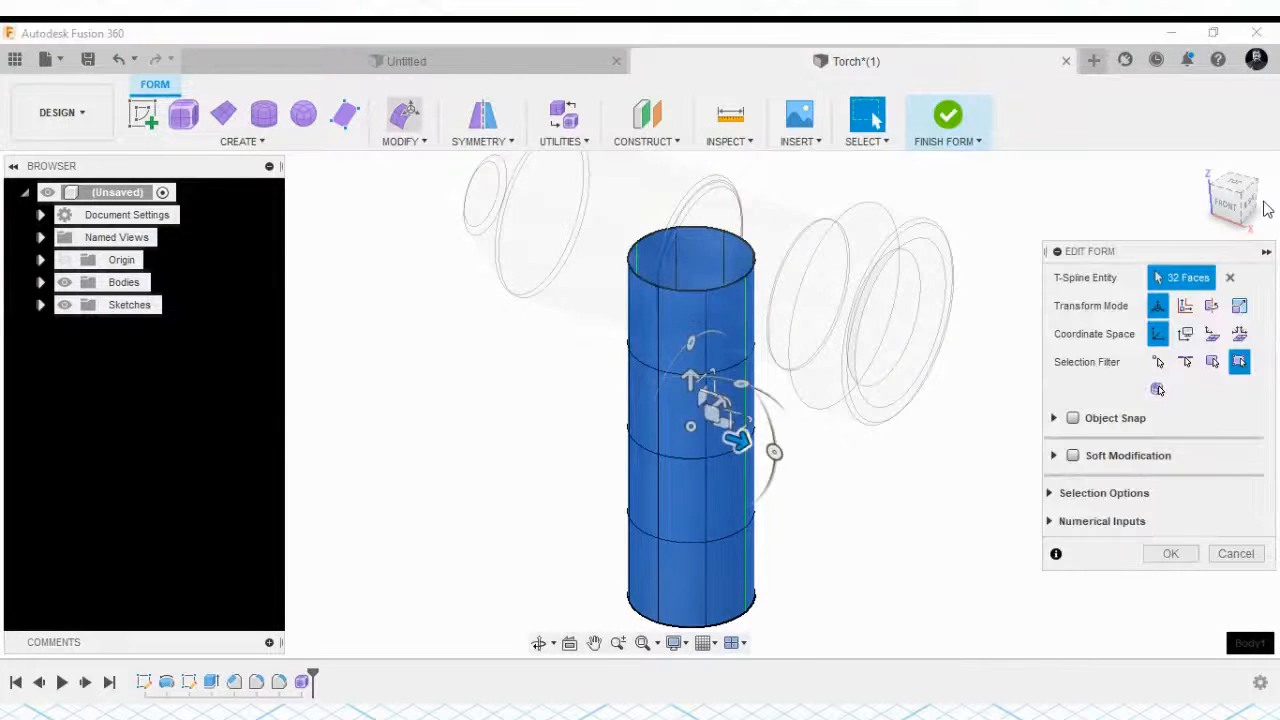
pyautogui.click(1221, 208)
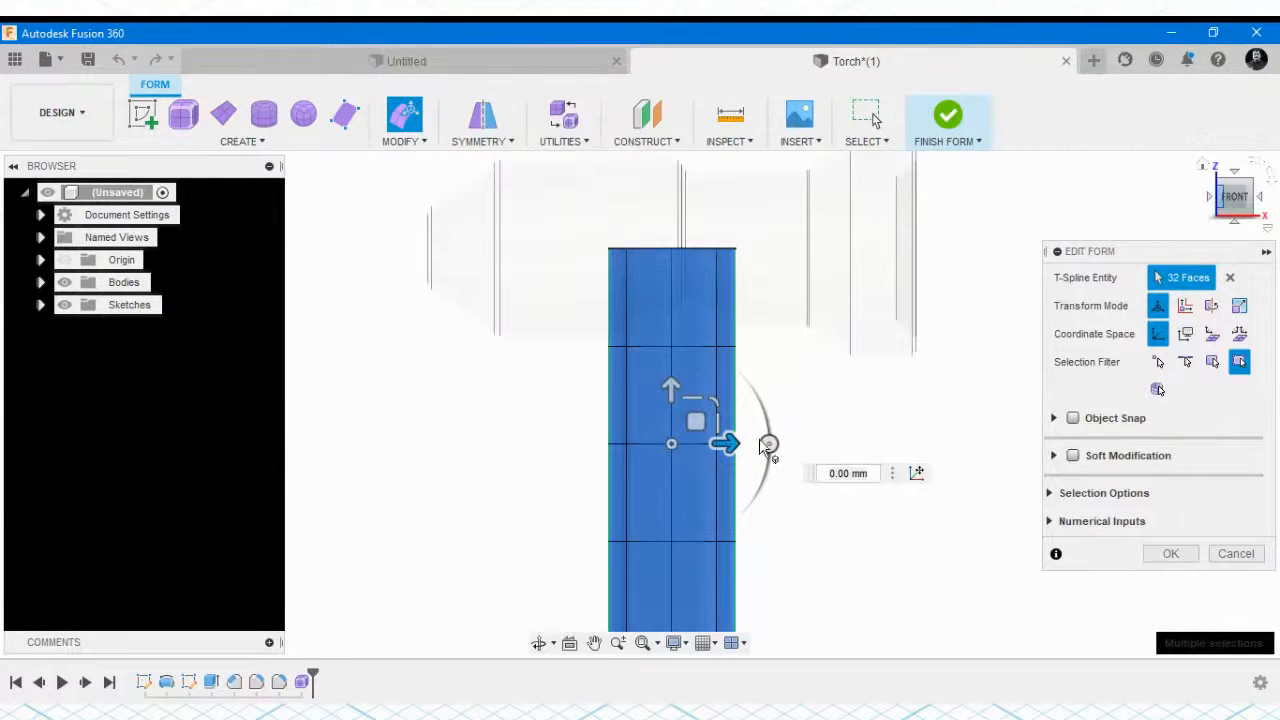
pyautogui.moveTo(724, 443); pyautogui.dragTo(646, 450)
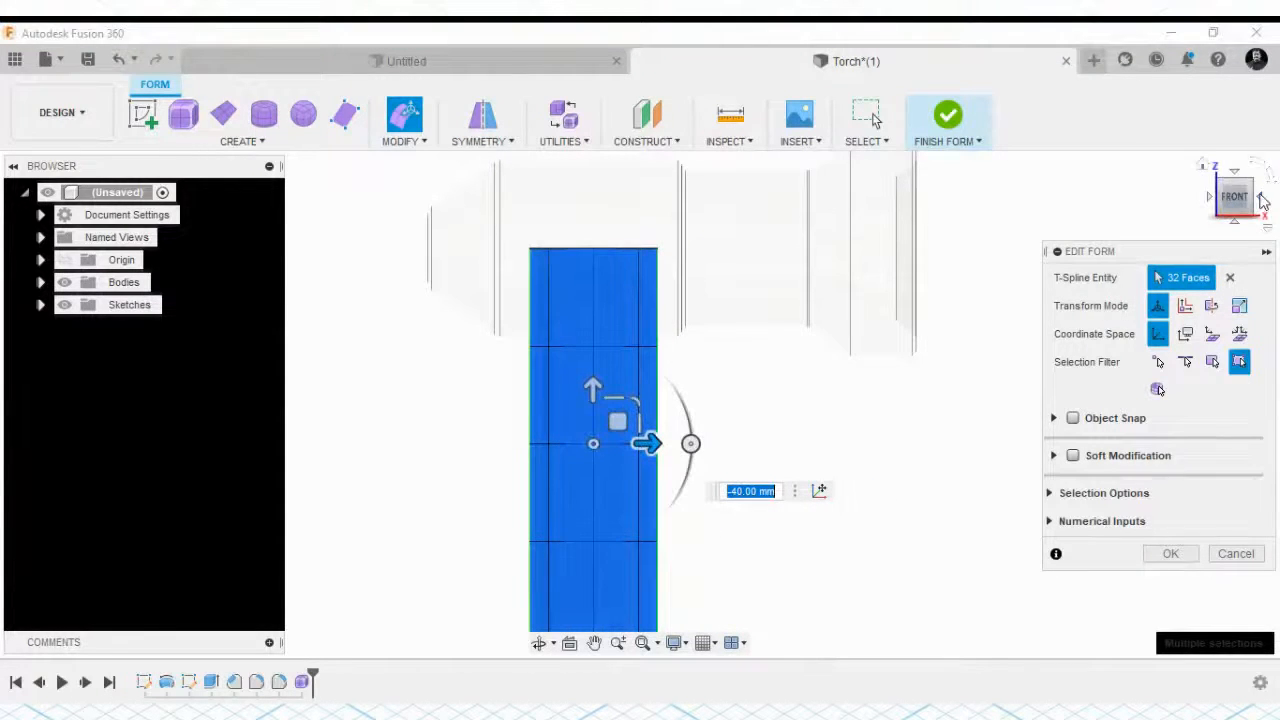
# In top view, move the vertices at the middle of the handle's long side inward by -25 mm to form a waist
pyautogui.click(1260, 200)
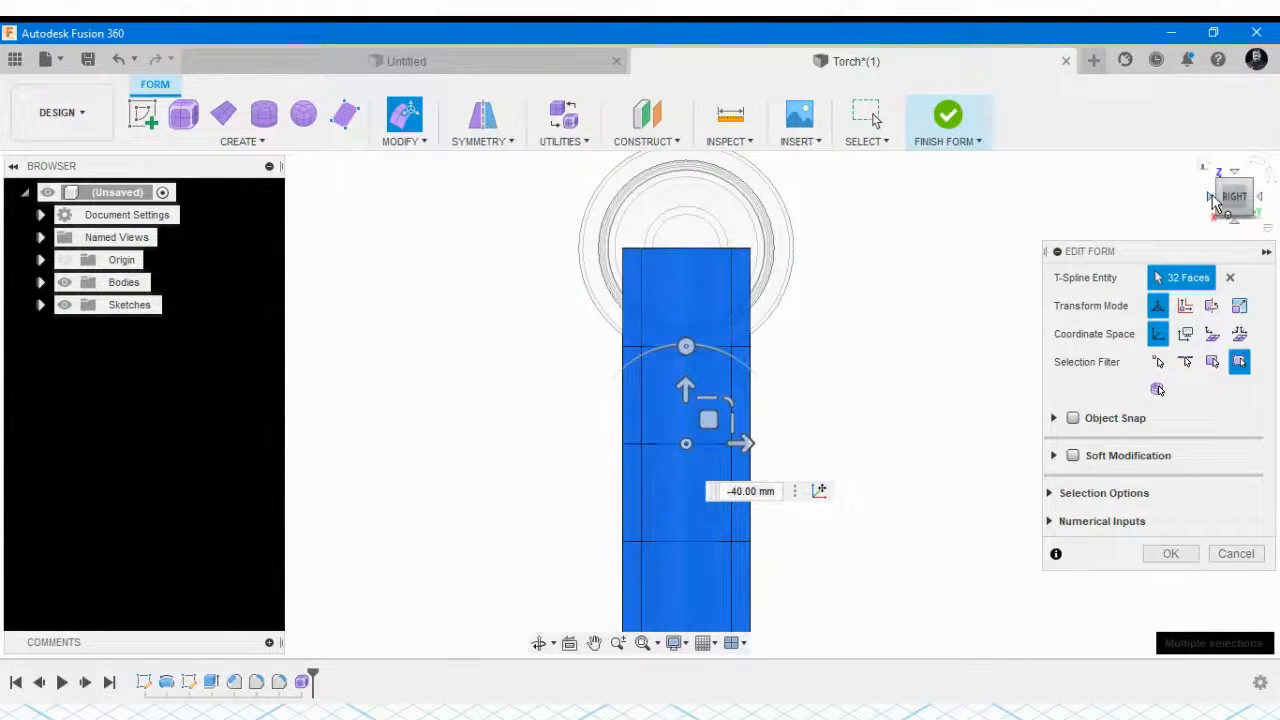
pyautogui.click(1212, 198)
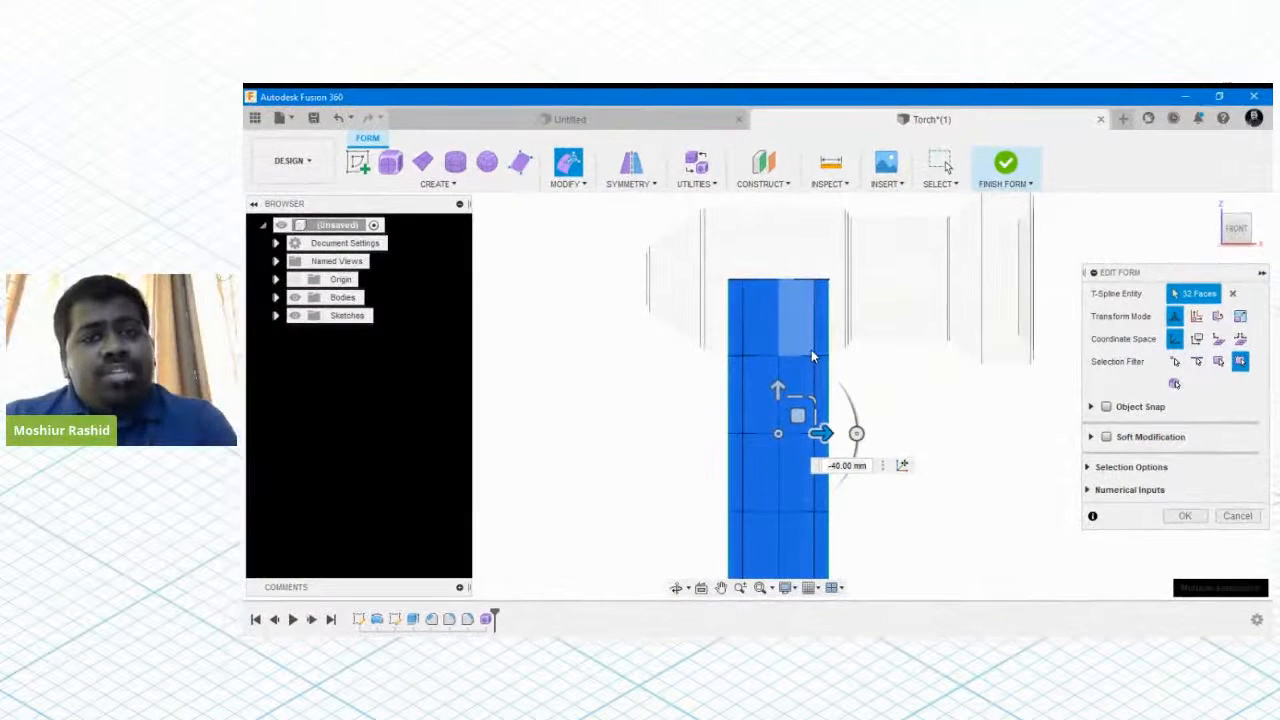
pyautogui.click(1238, 209)
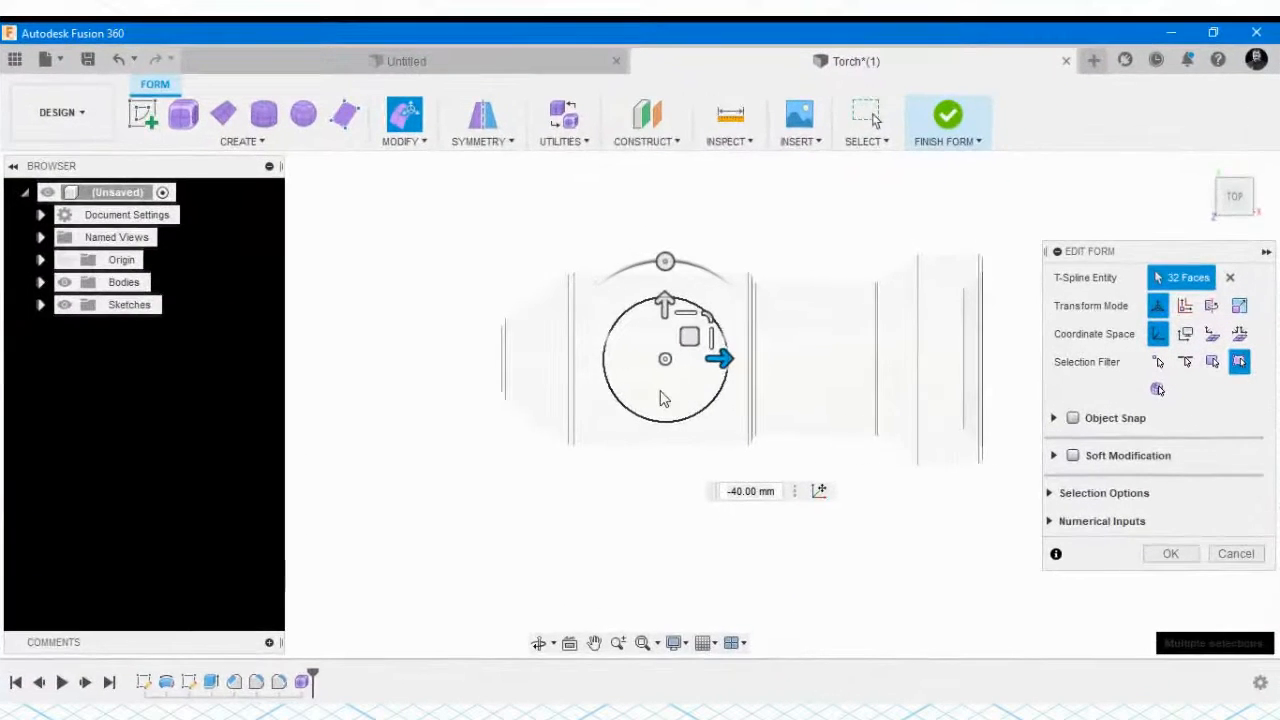
pyautogui.scroll(5, 661, 403)
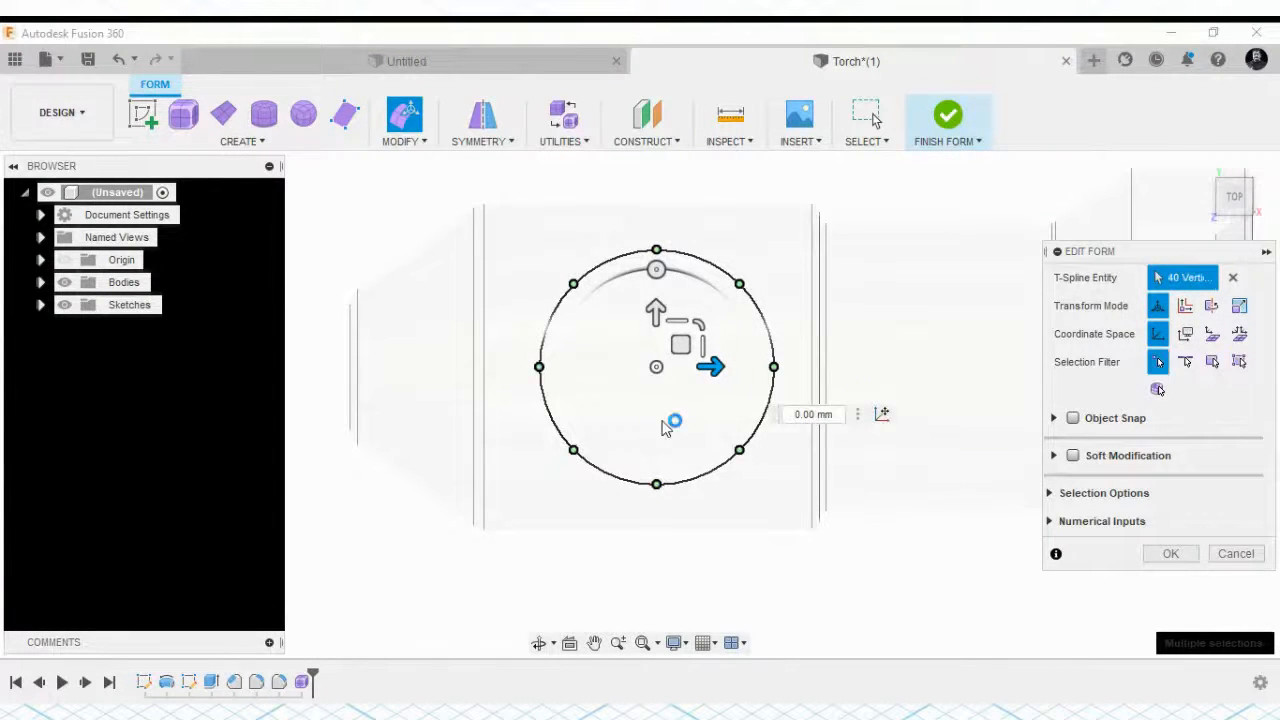
pyautogui.click(647, 287)
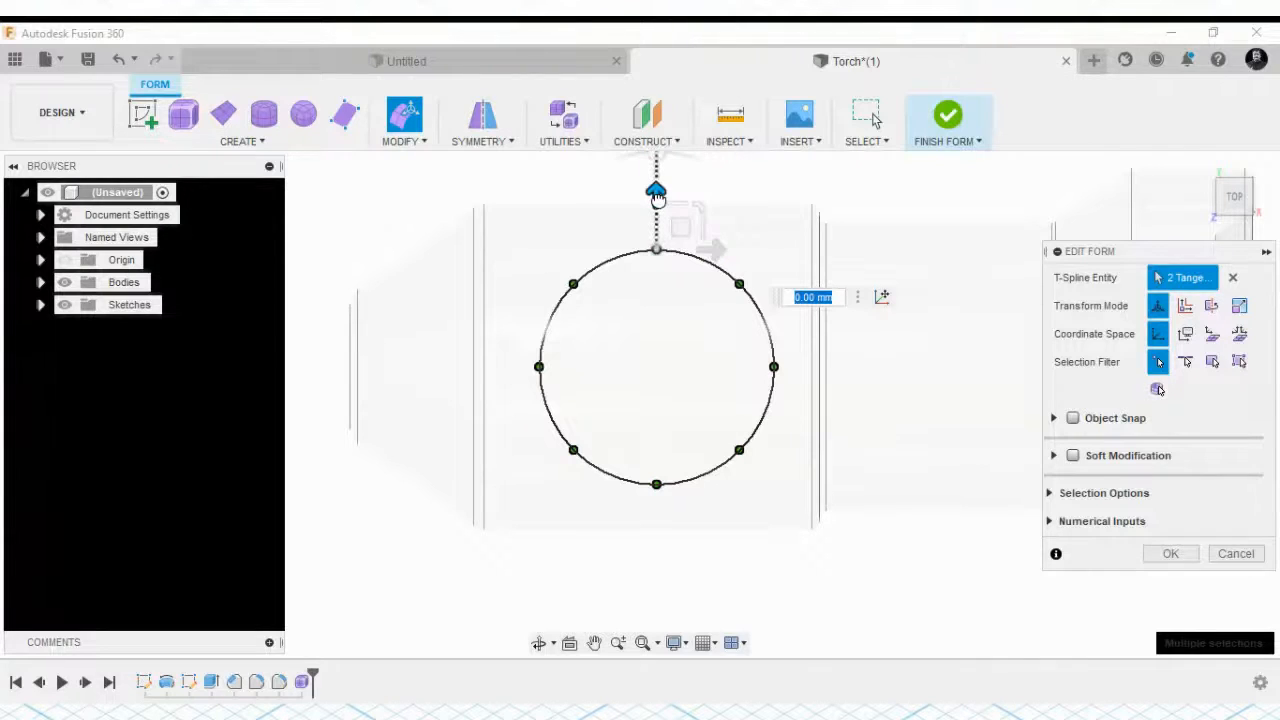
pyautogui.moveTo(655, 200); pyautogui.dragTo(656, 248)
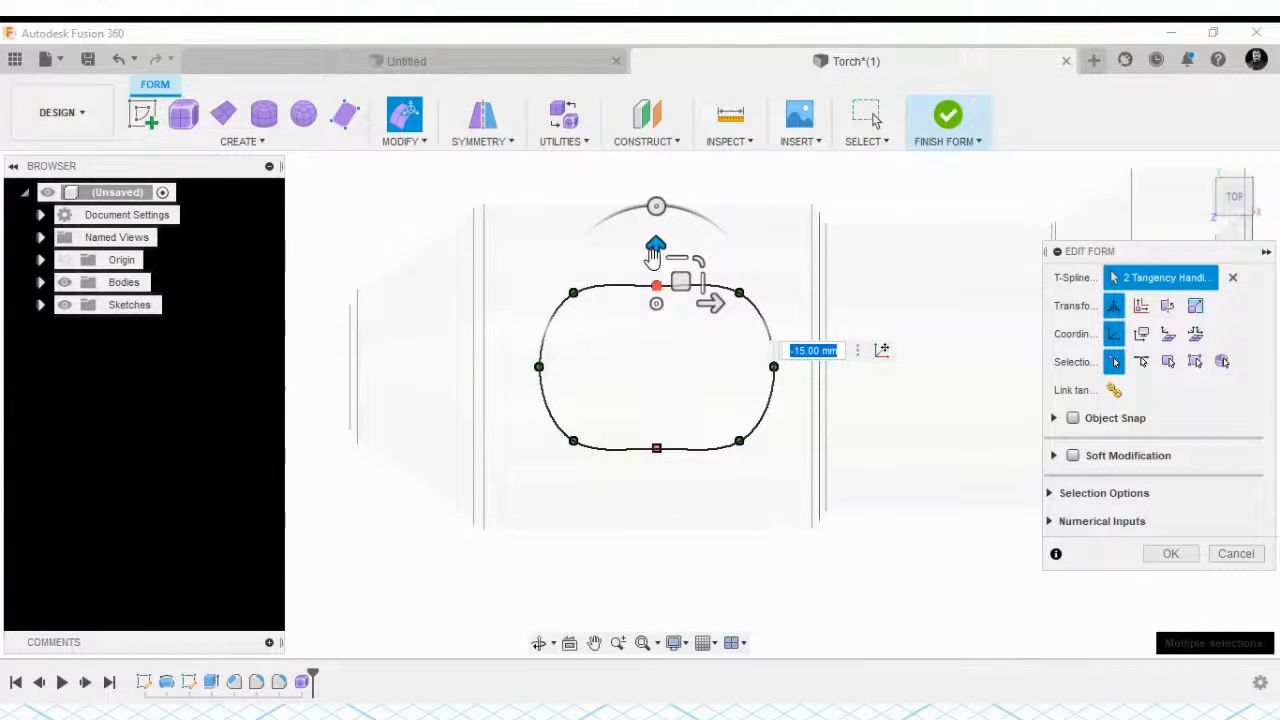
pyautogui.moveTo(652, 257); pyautogui.dragTo(655, 285)
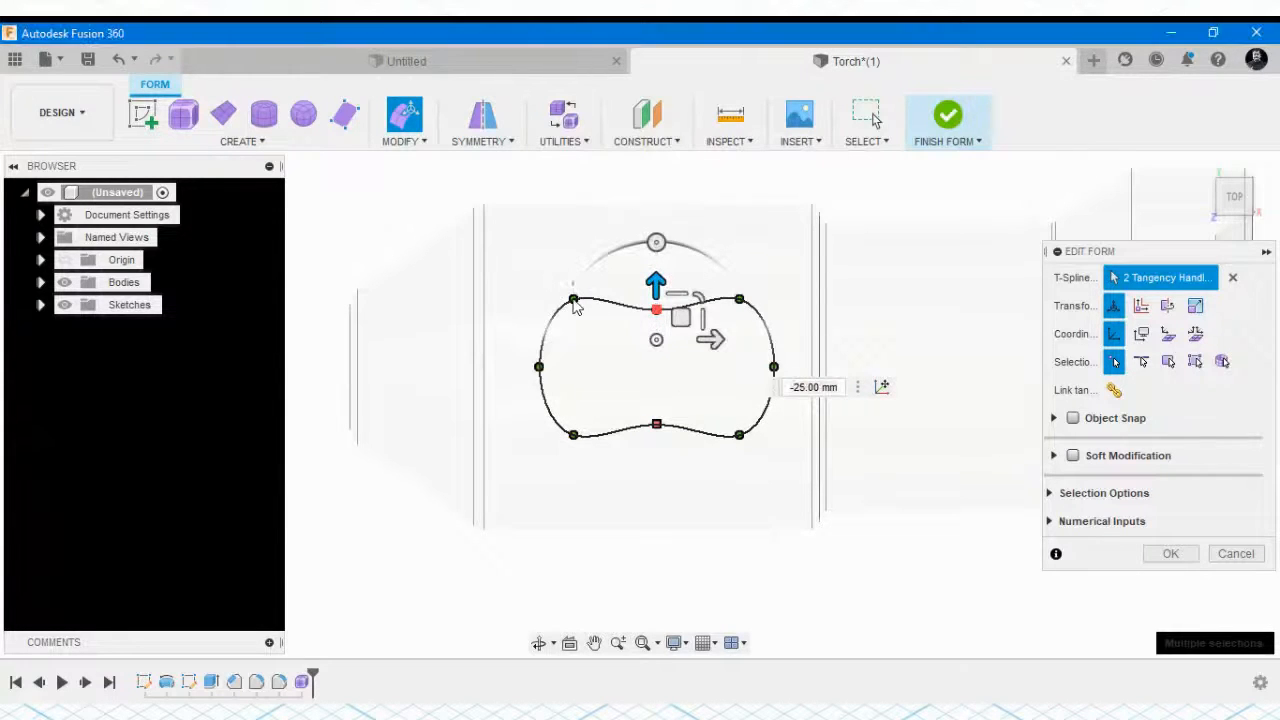
# Move the handle's rear corner vertices slightly outward along X, and pull its front midpoint vertices 5 mm toward the torch head
pyautogui.click(565, 327)
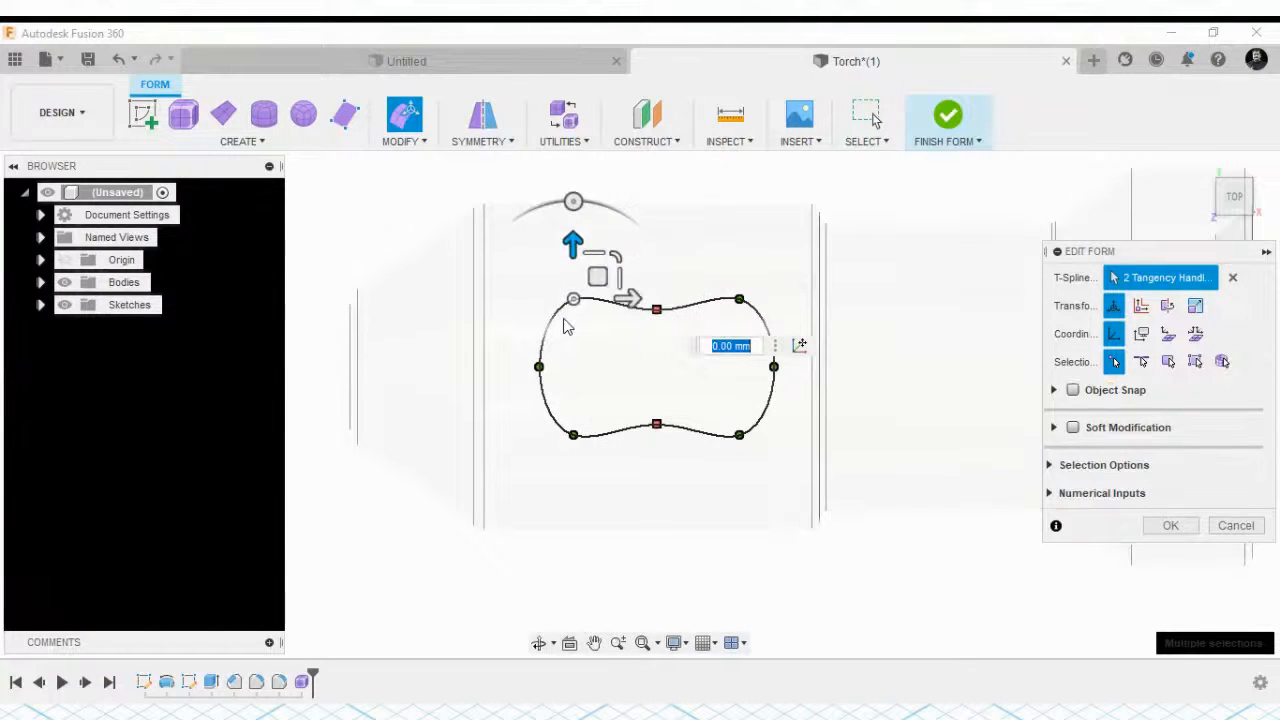
pyautogui.moveTo(627, 298); pyautogui.dragTo(612, 299)
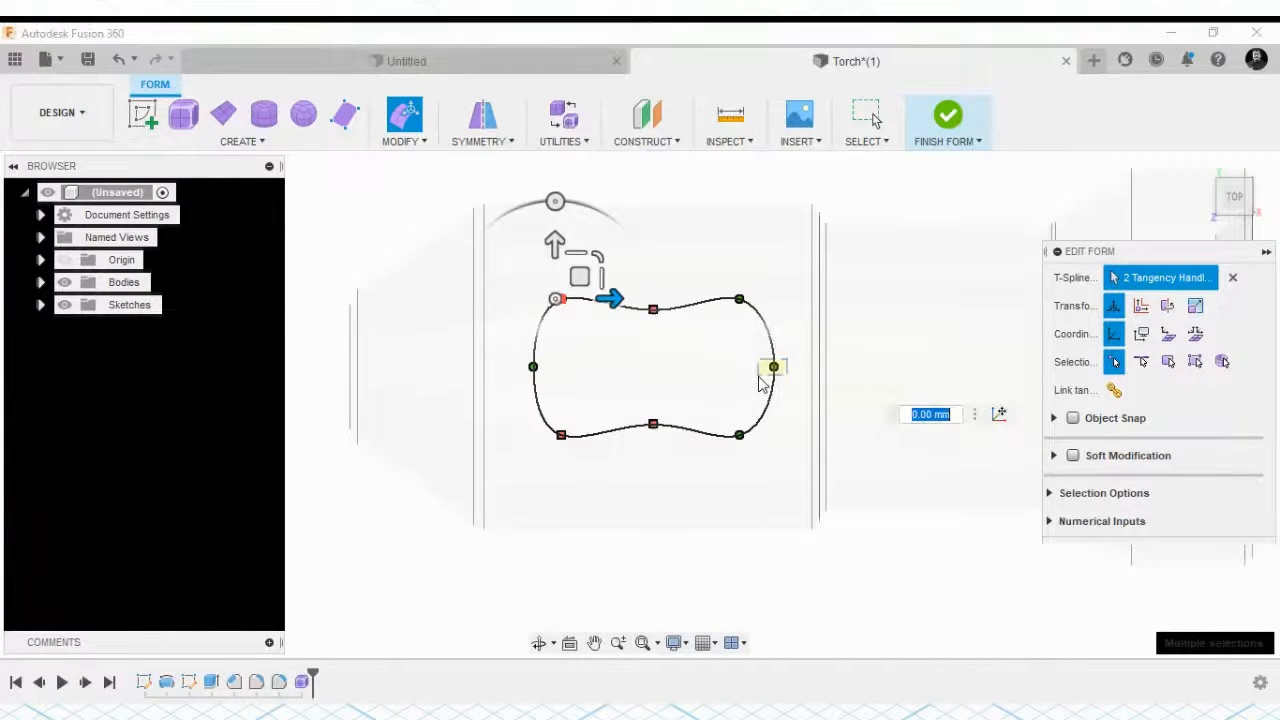
pyautogui.click(773, 367)
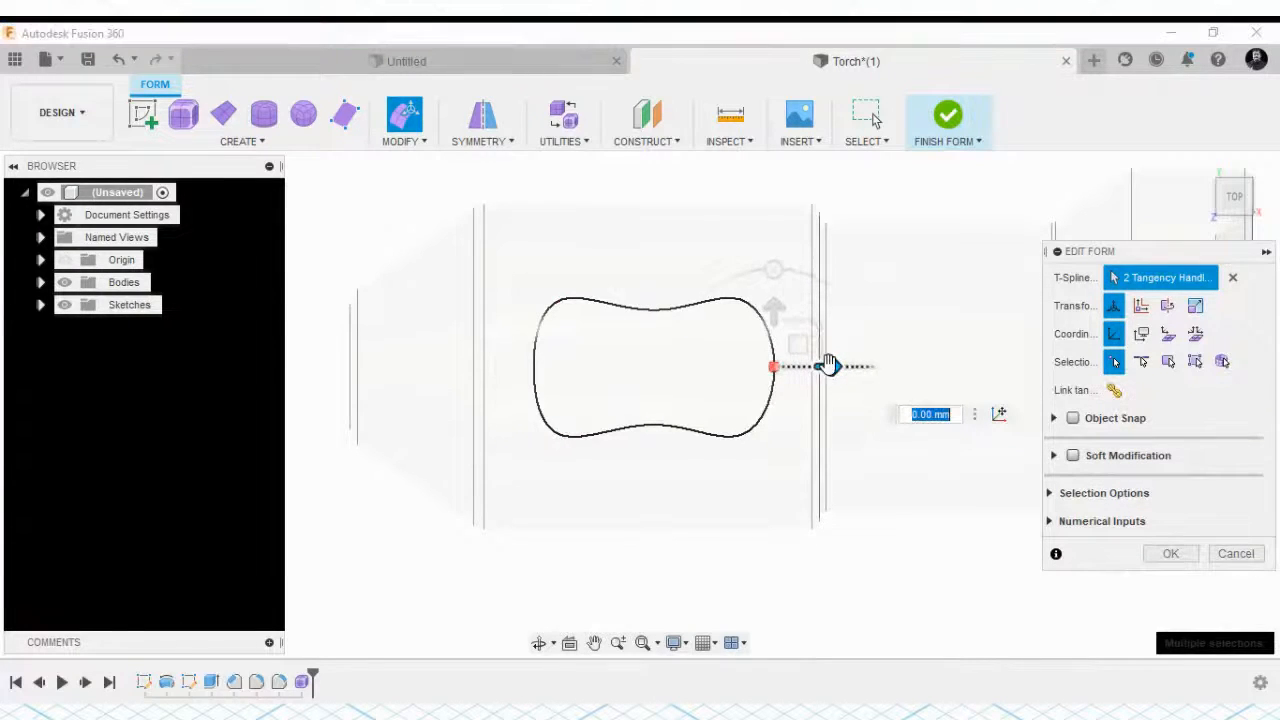
pyautogui.moveTo(829, 366); pyautogui.dragTo(847, 371)
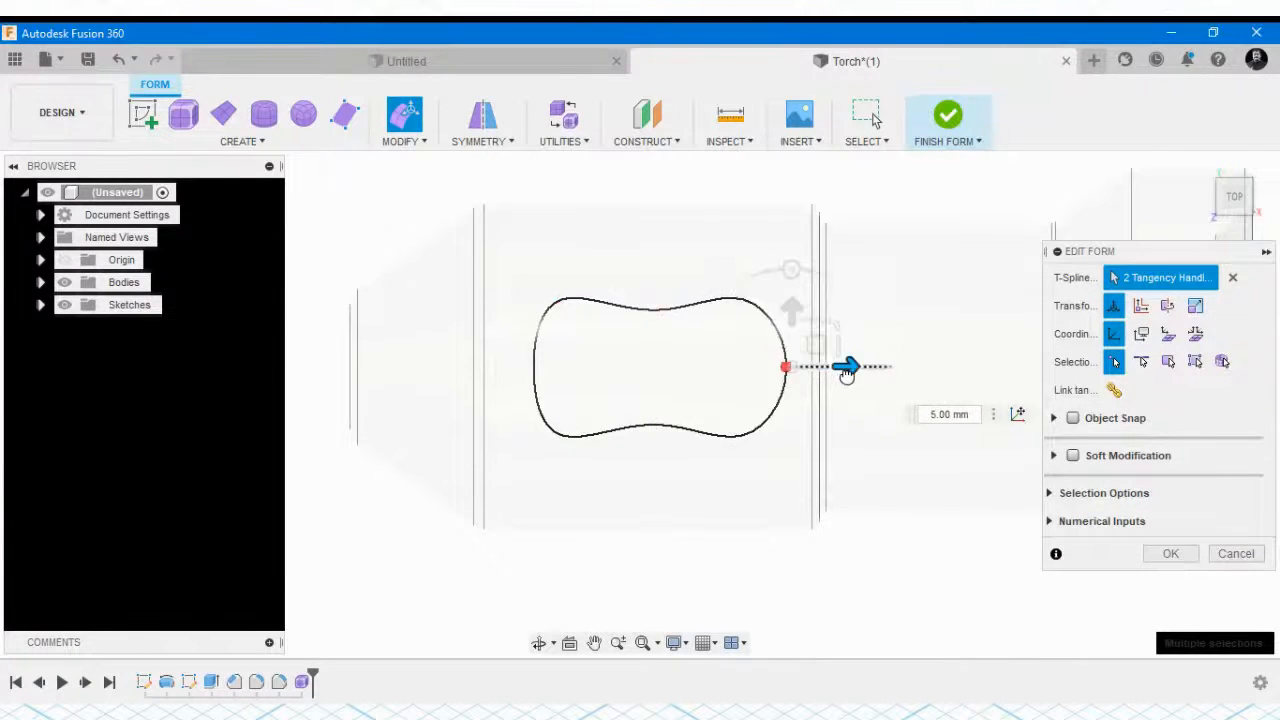
# Move the handle's front corner vertices 5 mm toward the torch head along X, keeping a 0 mm sideways offset
pyautogui.click(741, 440)
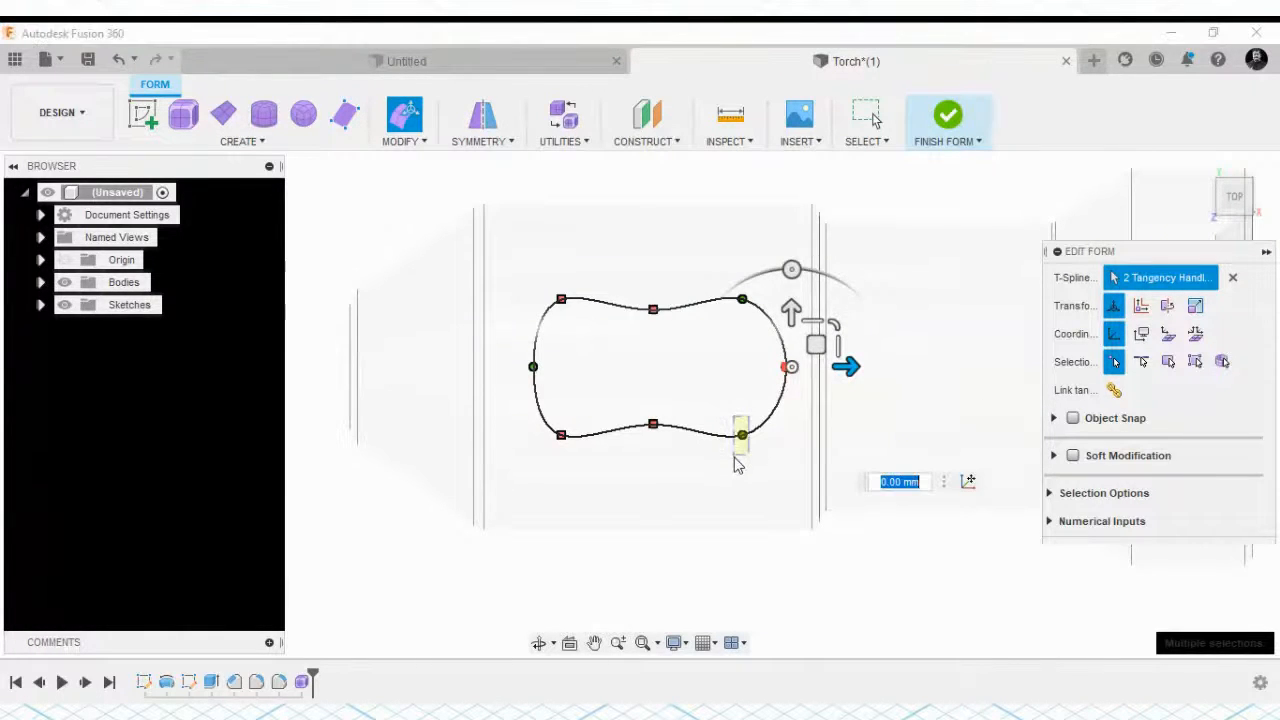
pyautogui.moveTo(800, 434); pyautogui.dragTo(815, 435)
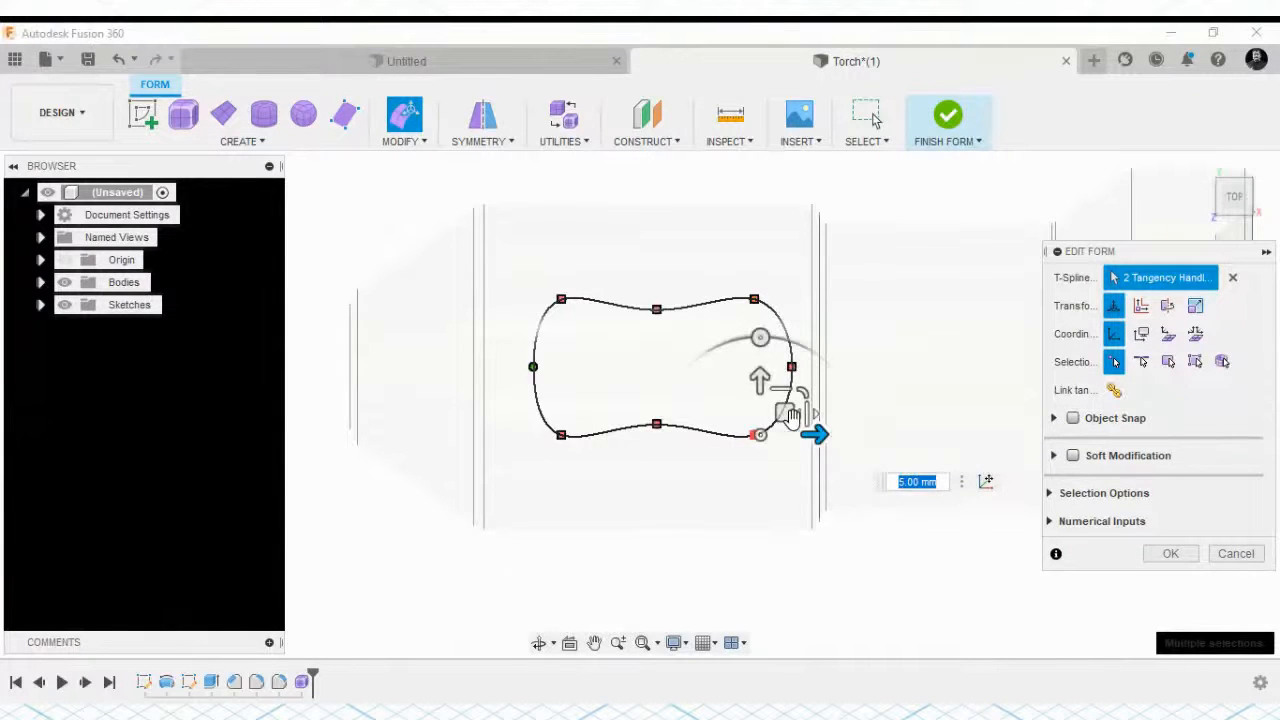
pyautogui.moveTo(757, 386); pyautogui.dragTo(759, 400)
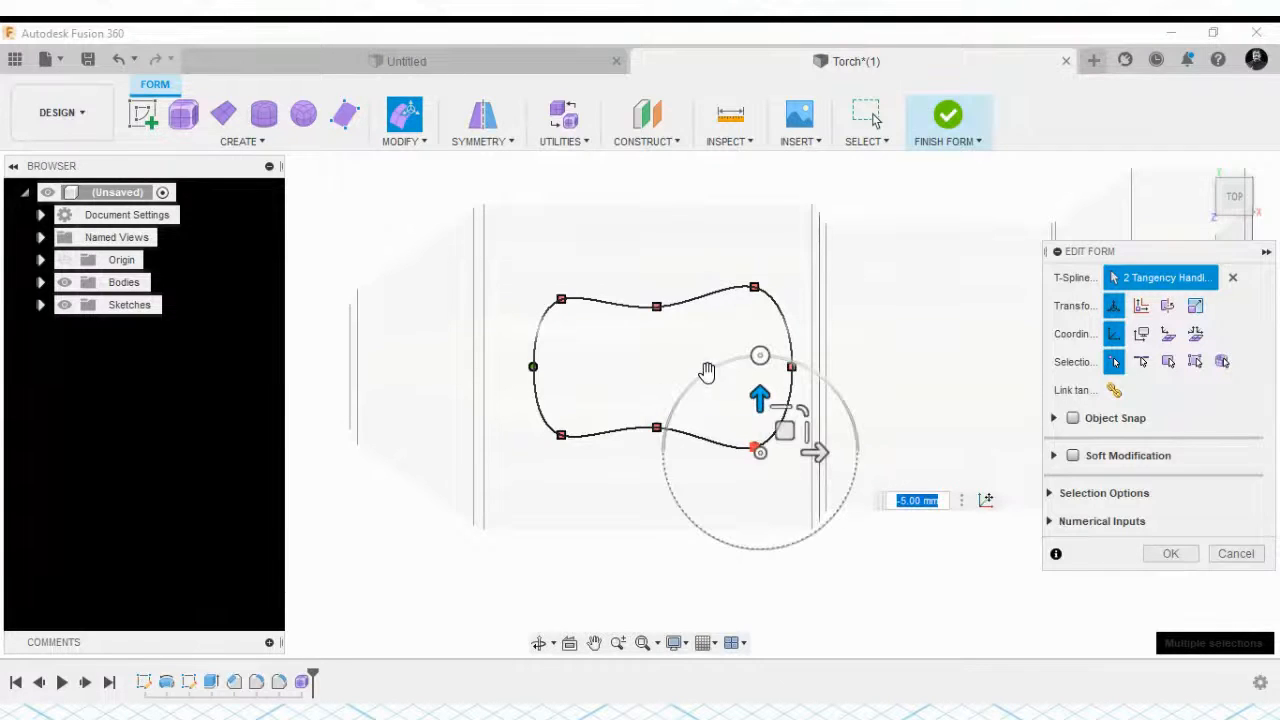
pyautogui.moveTo(760, 398); pyautogui.dragTo(760, 378)
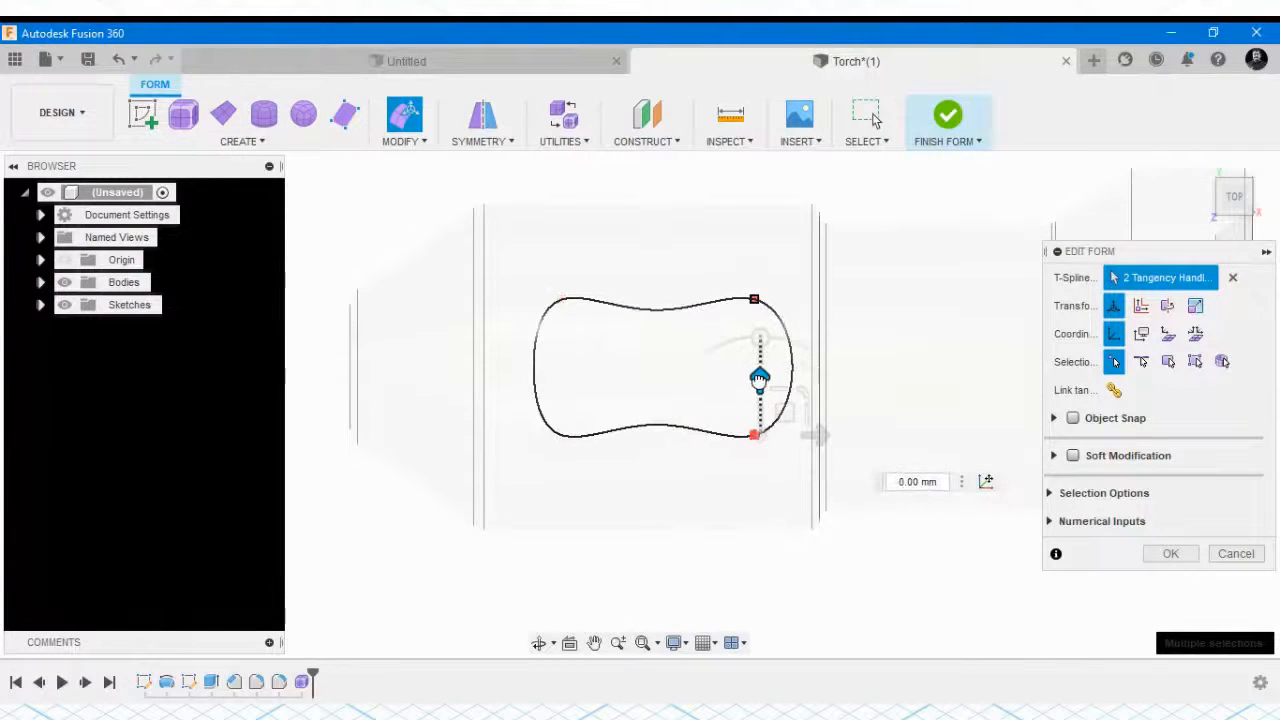
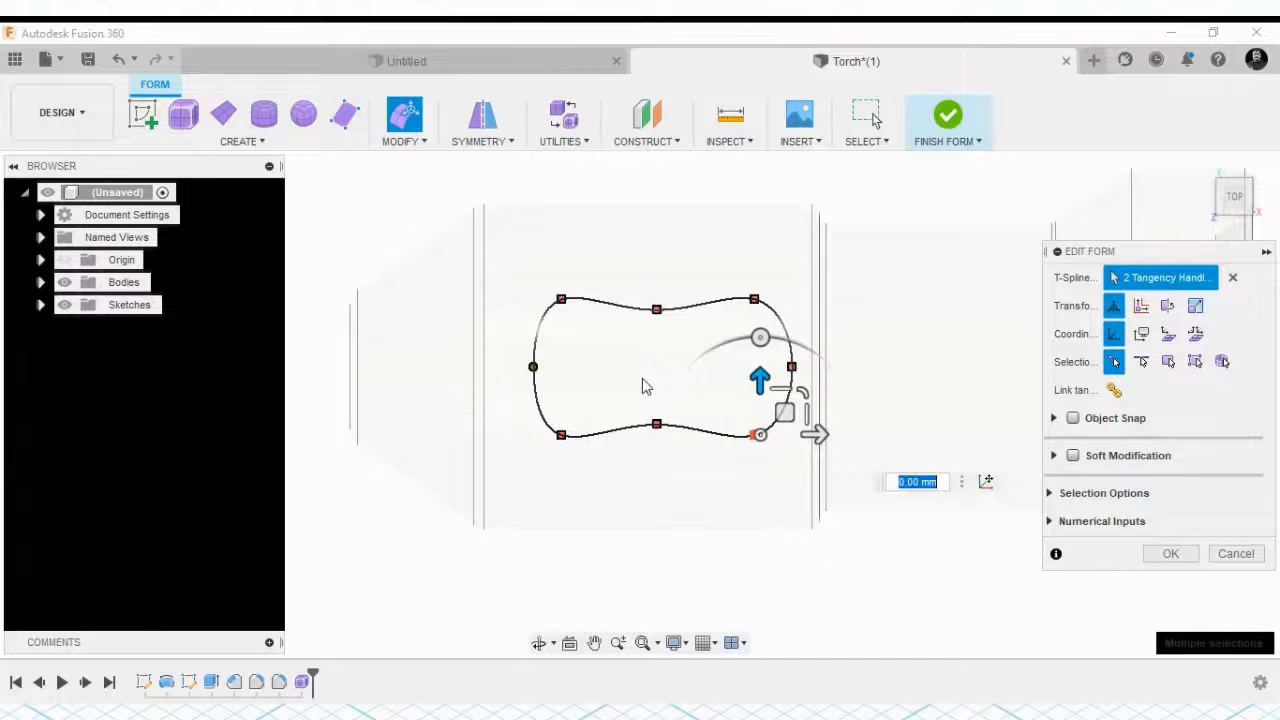
# Move the handle's rear midpoint vertices -5 mm along X, and move its front corner vertices 5 mm outward sideways
pyautogui.click(533, 366)
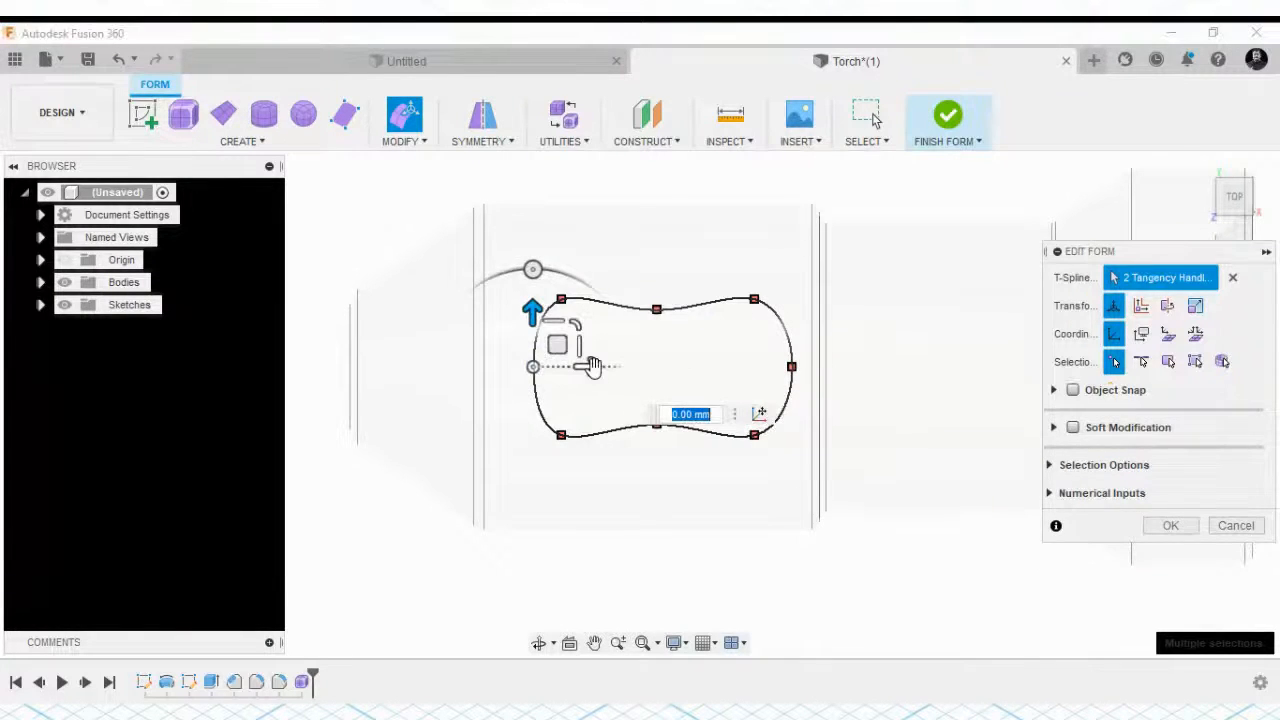
pyautogui.moveTo(592, 367); pyautogui.dragTo(570, 369)
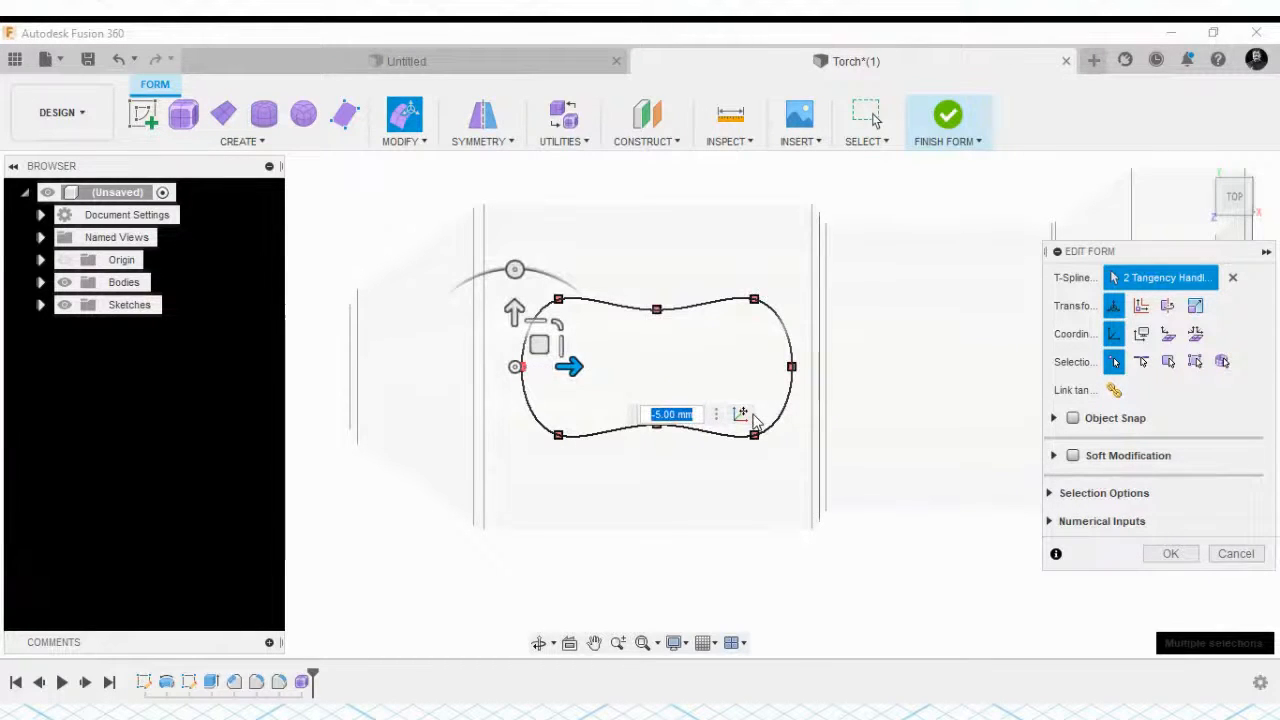
pyautogui.moveTo(771, 270); pyautogui.dragTo(745, 325)
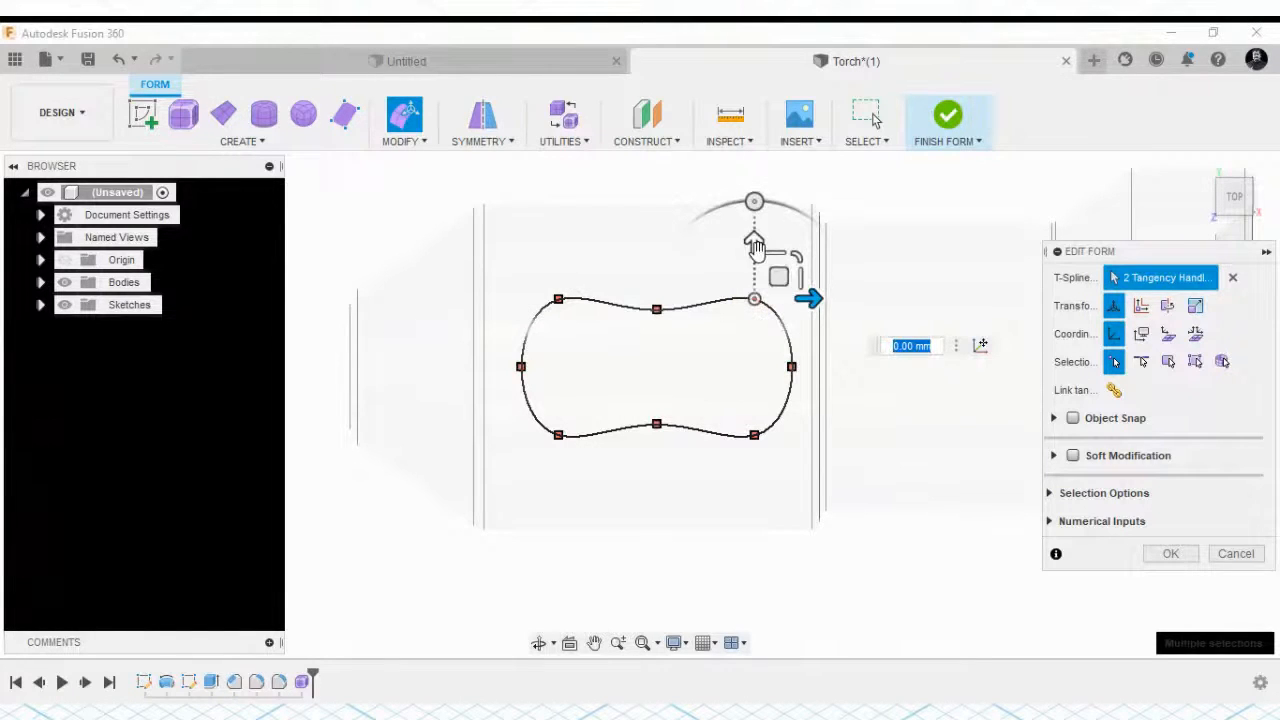
pyautogui.moveTo(756, 250); pyautogui.dragTo(757, 228)
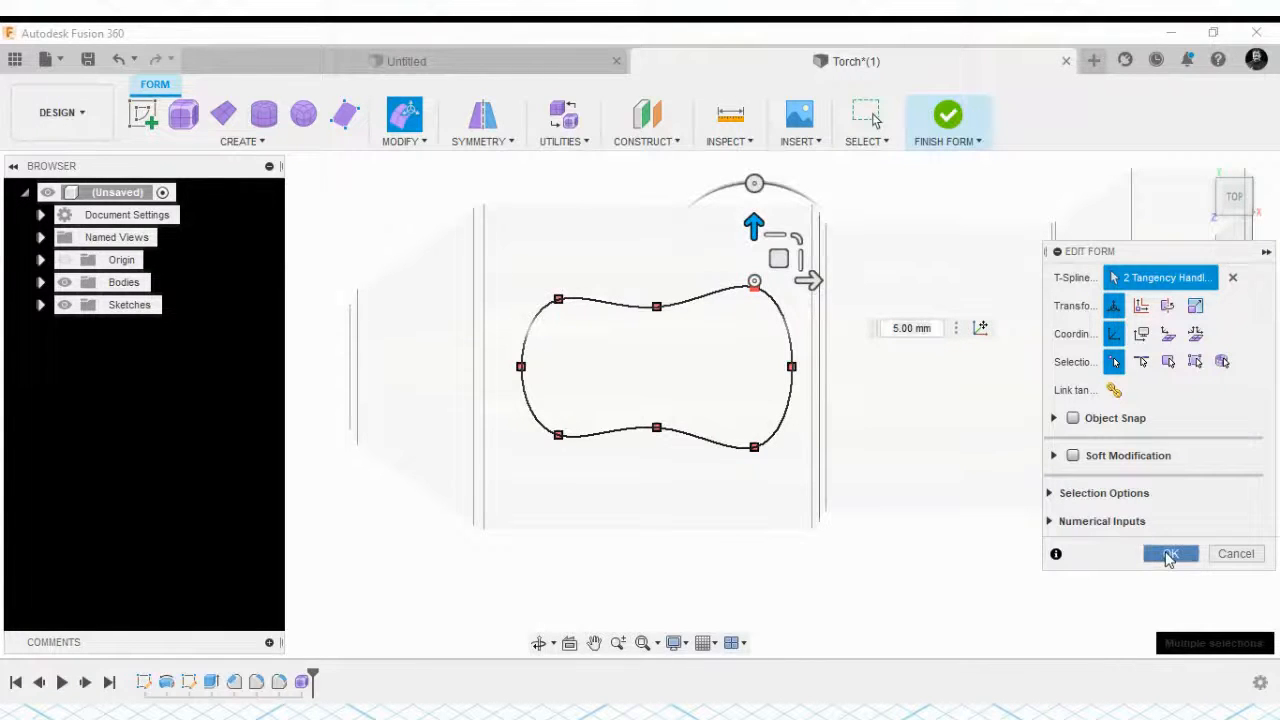
pyautogui.click(1169, 554)
# Use Edit Form with edge selection to scale the handle's whole top edge loop uniformly by about 1.225
pyautogui.scroll(-2, 834, 434)
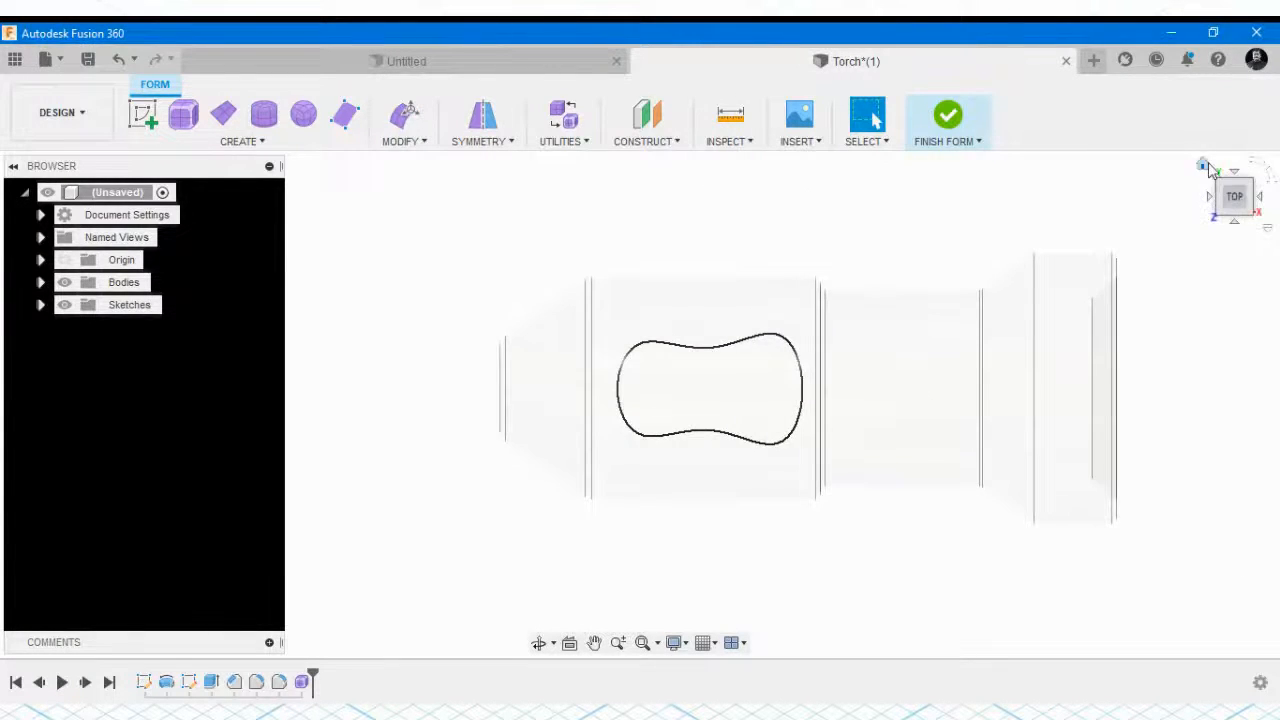
pyautogui.click(1207, 164)
pyautogui.scroll(3, 528, 508)
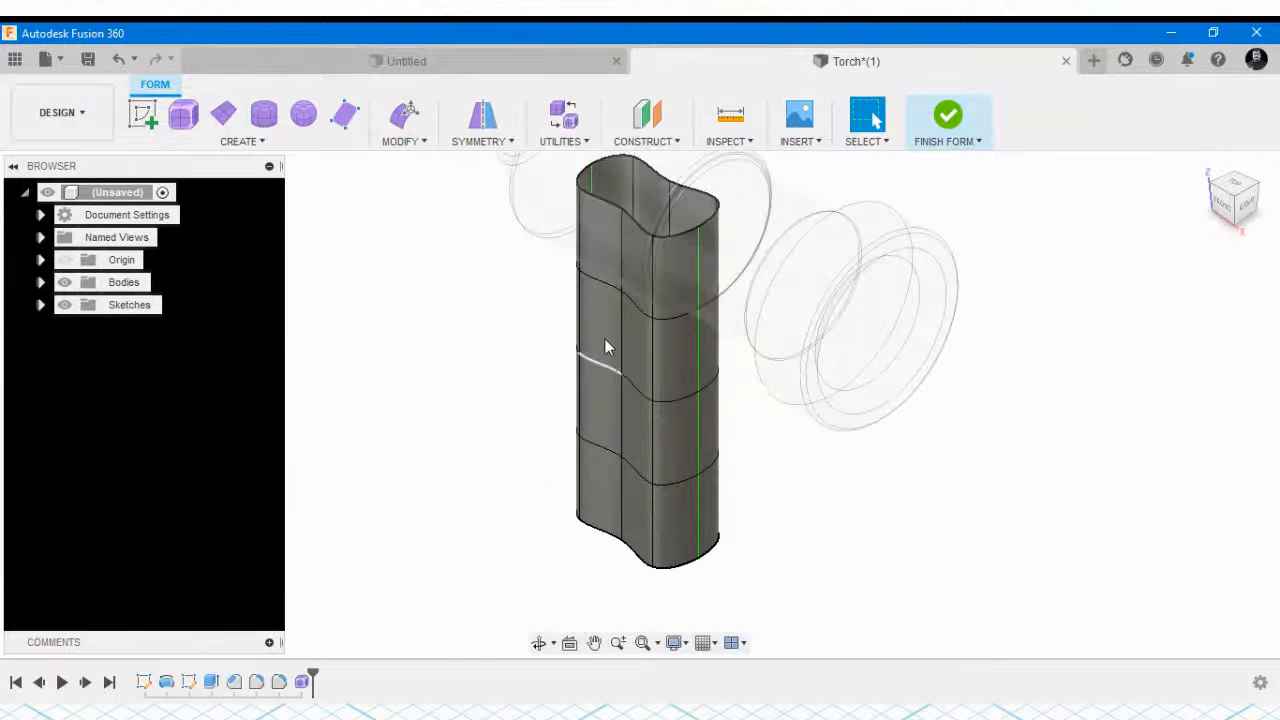
pyautogui.scroll(2, 586, 280)
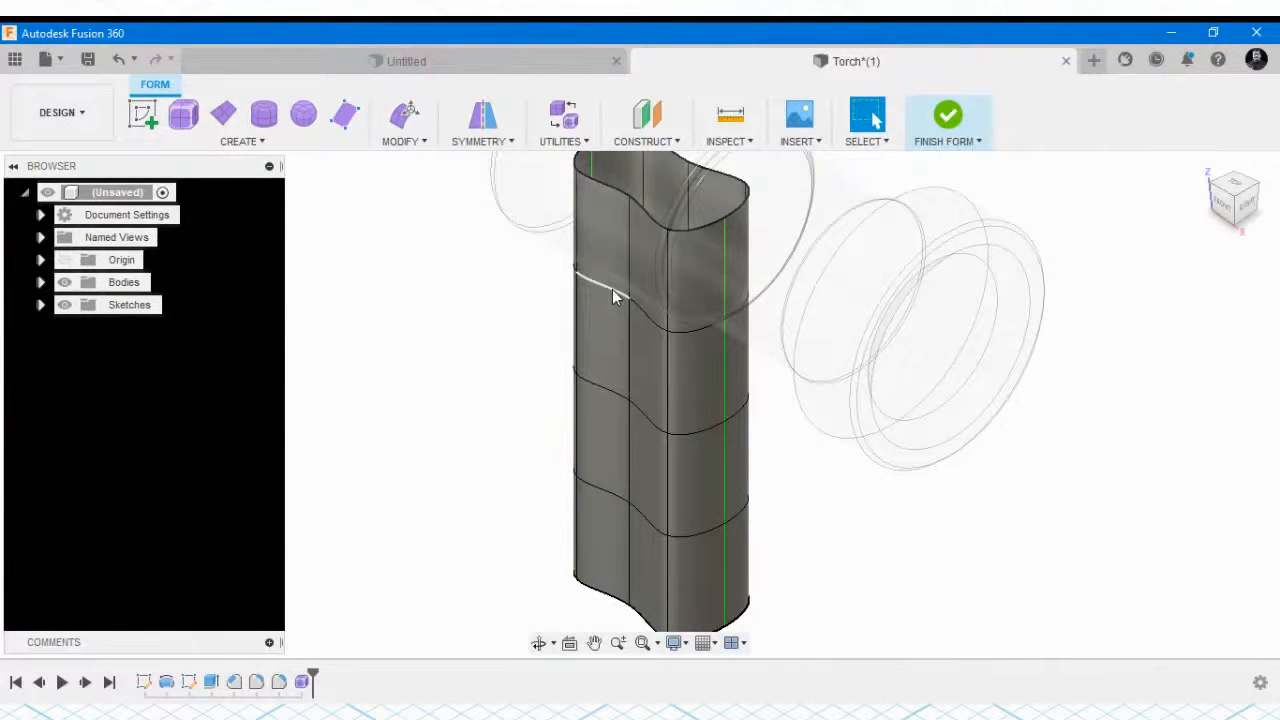
pyautogui.scroll(-3, 640, 410)
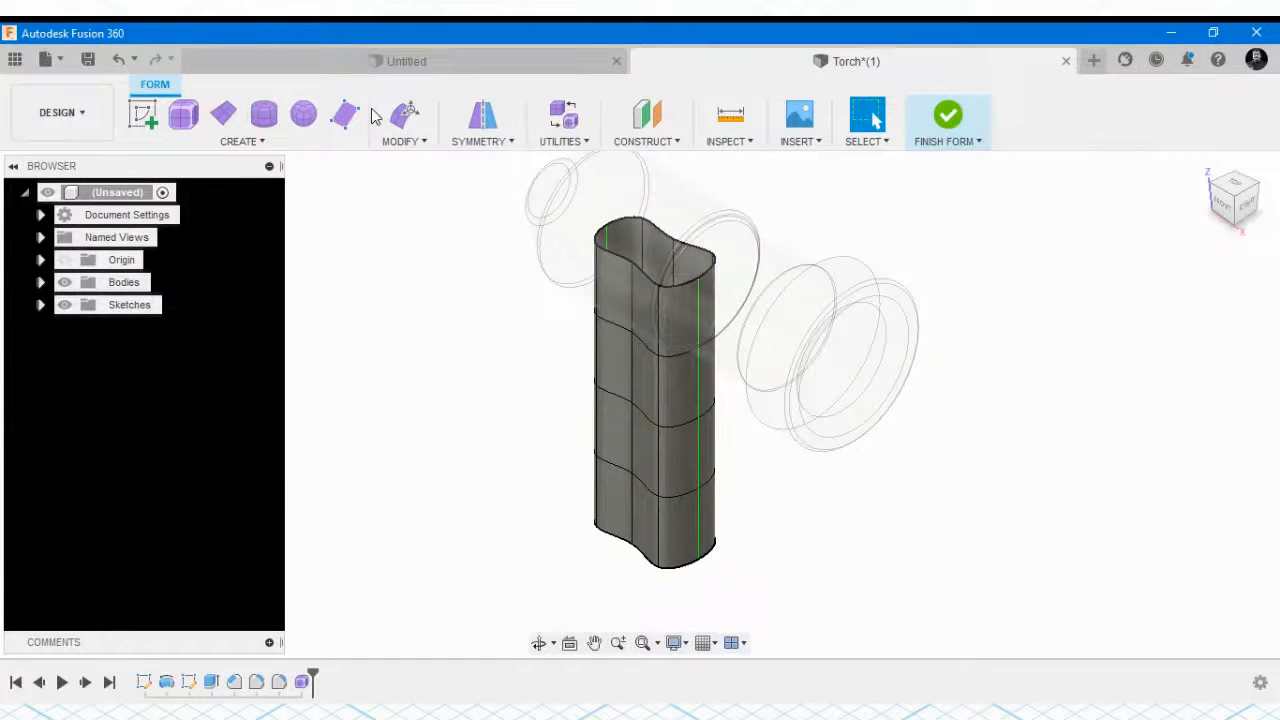
pyautogui.click(404, 114)
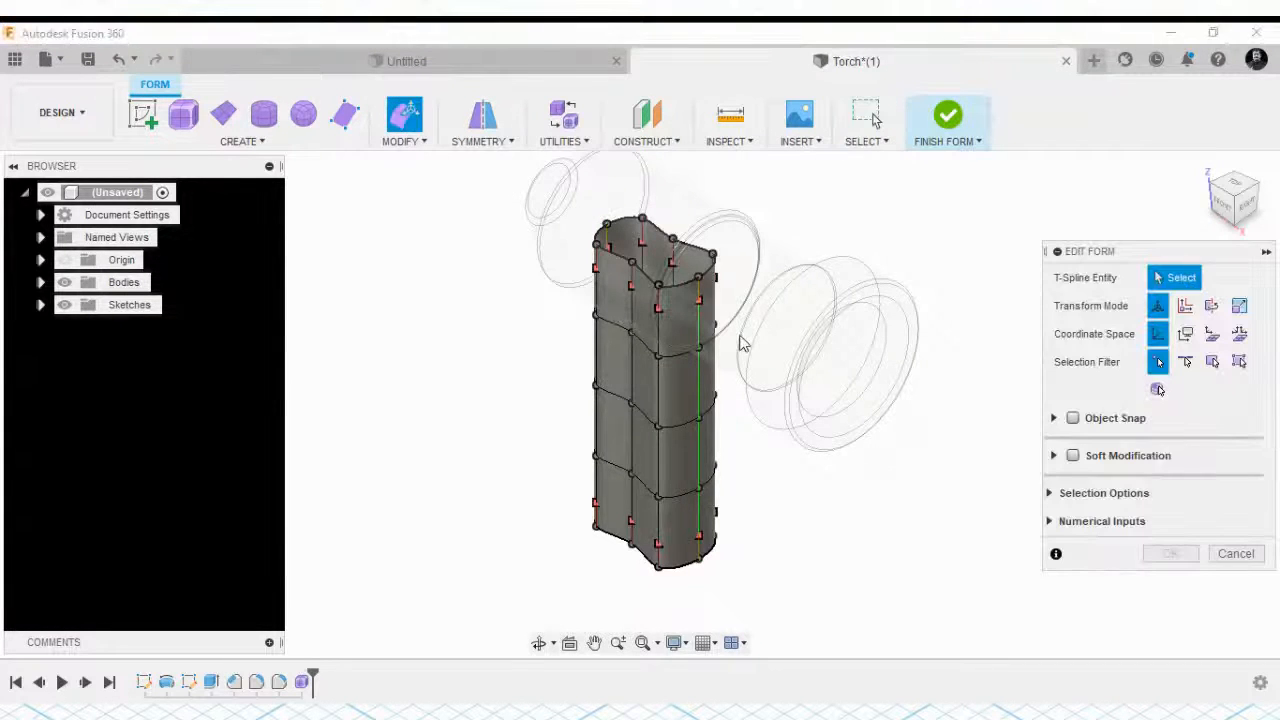
pyautogui.scroll(3, 737, 335)
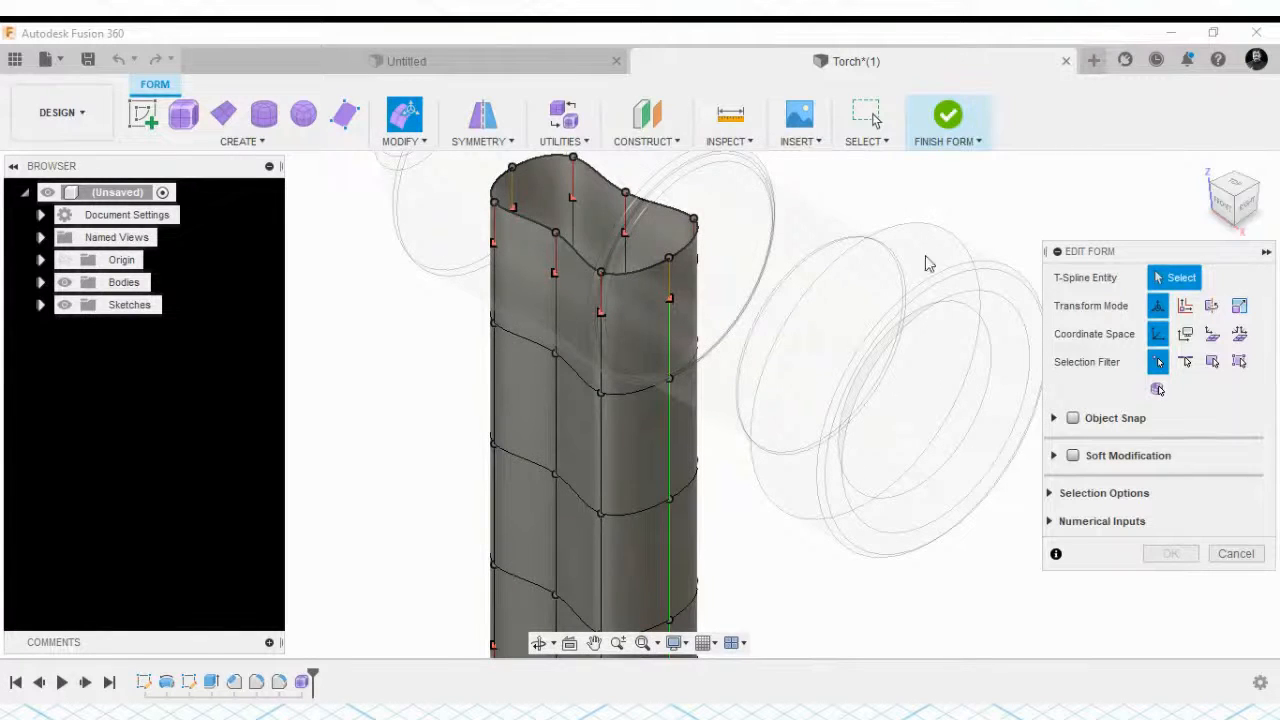
pyautogui.click(1186, 362)
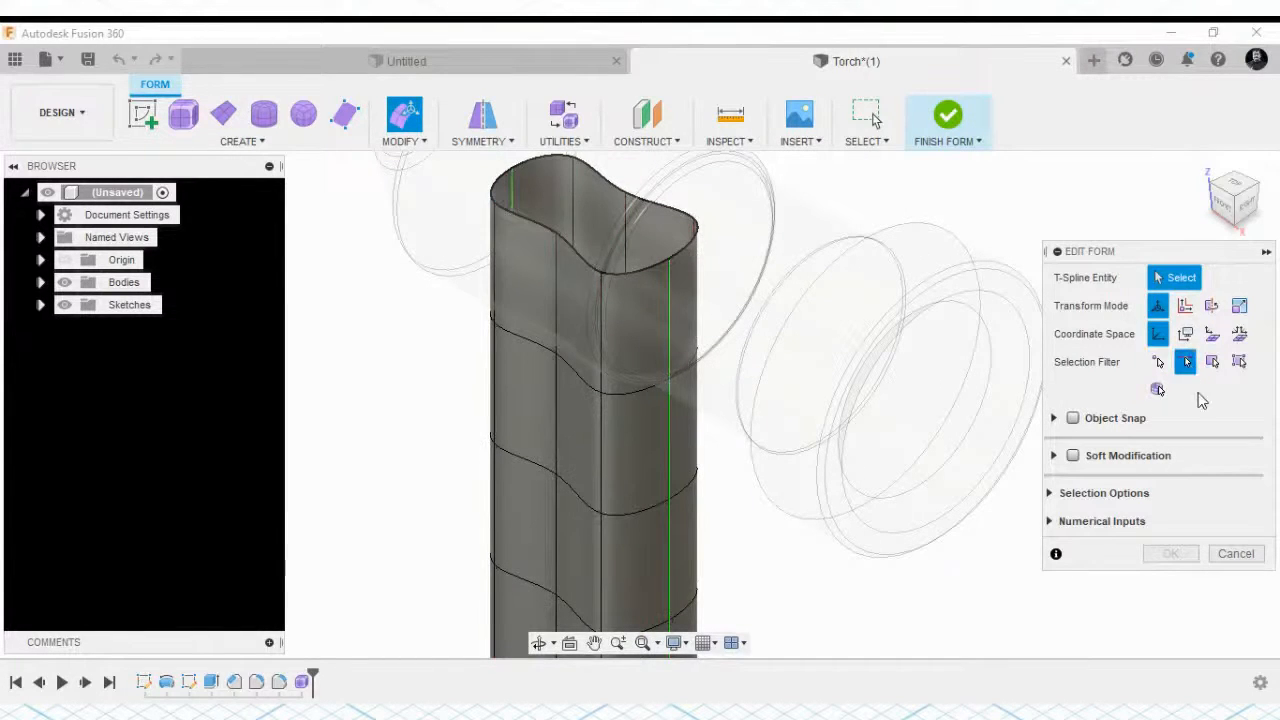
pyautogui.click(540, 220)
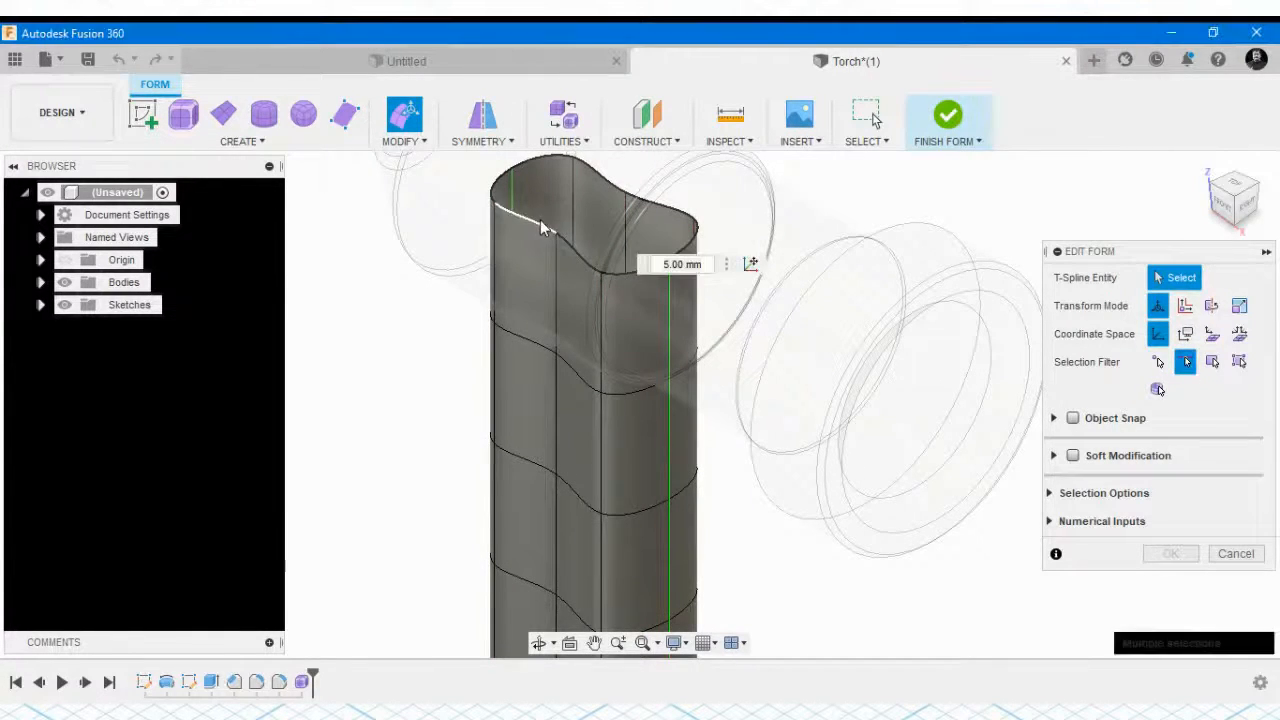
pyautogui.click(592, 259)
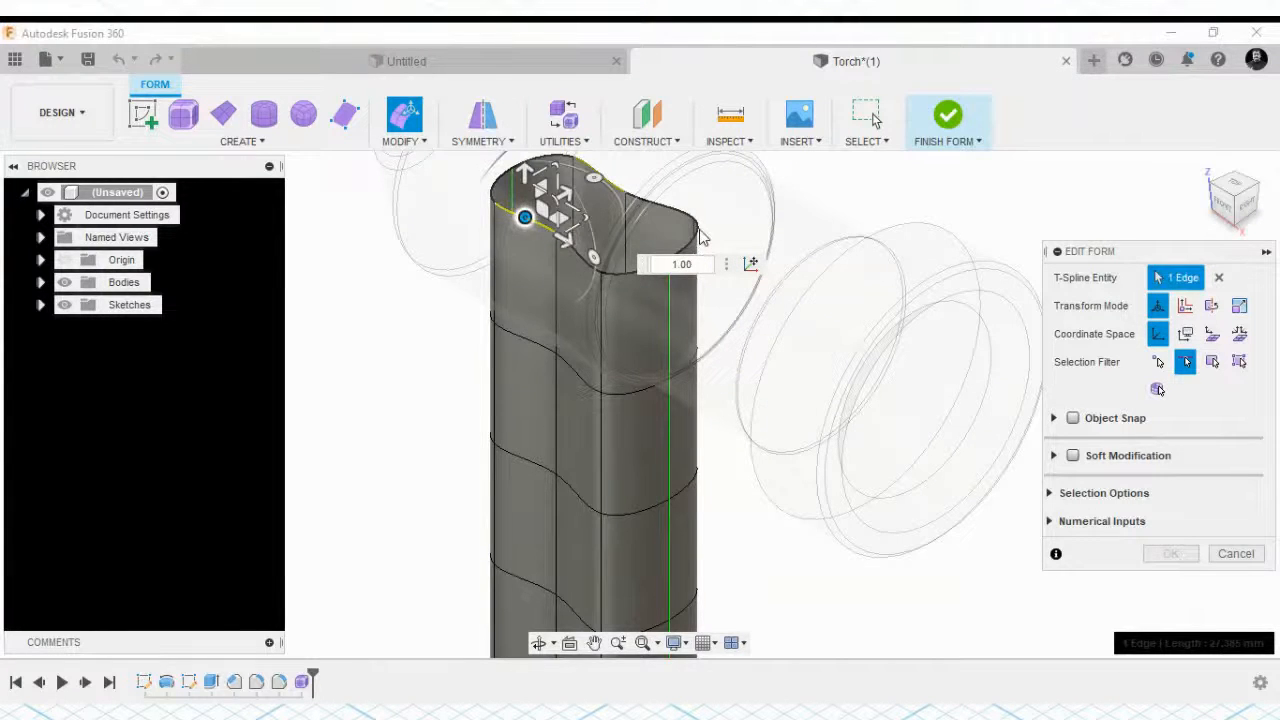
pyautogui.doubleClick(579, 262)
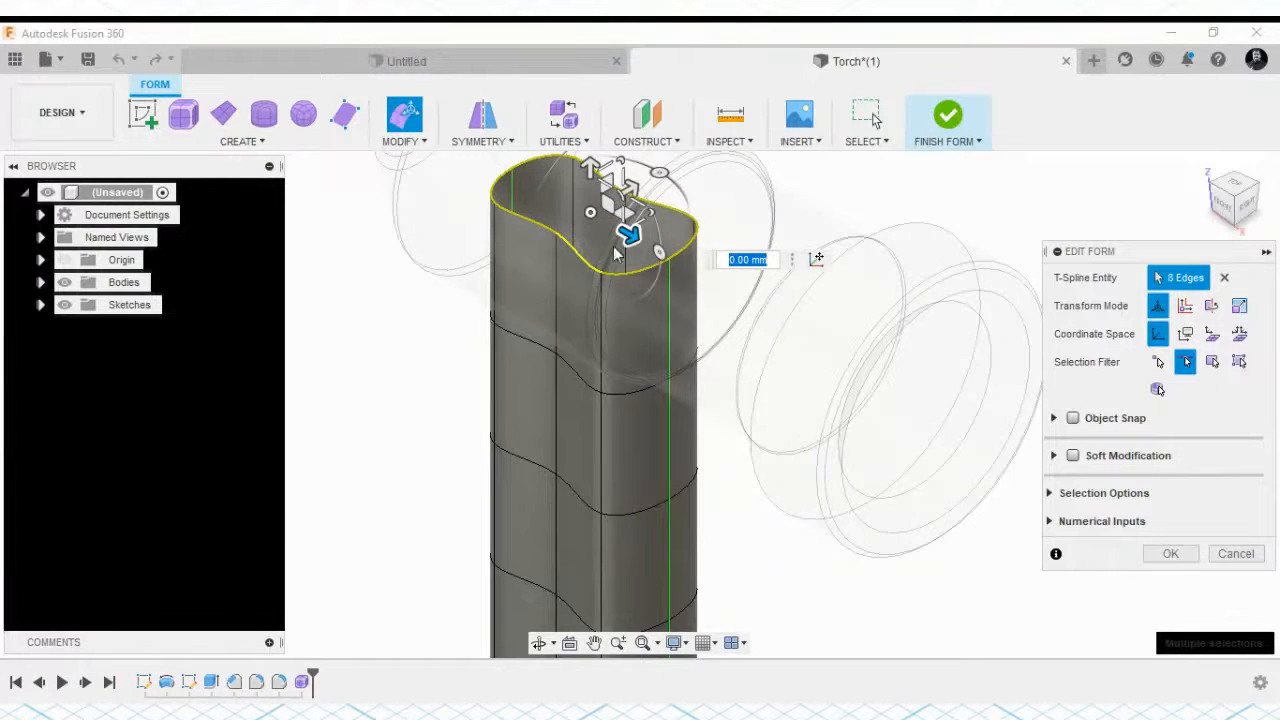
pyautogui.moveTo(588, 210); pyautogui.dragTo(529, 323)
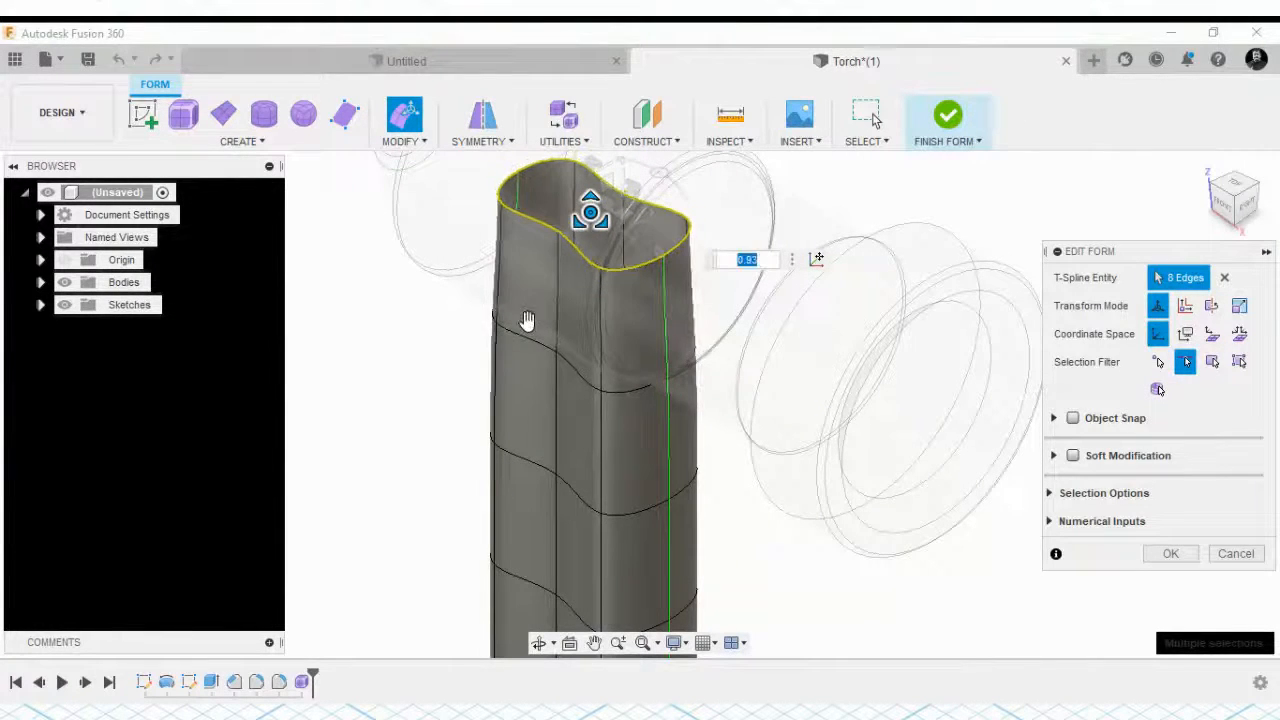
pyautogui.moveTo(590, 215); pyautogui.dragTo(582, 258)
pyautogui.scroll(-2, 484, 296)
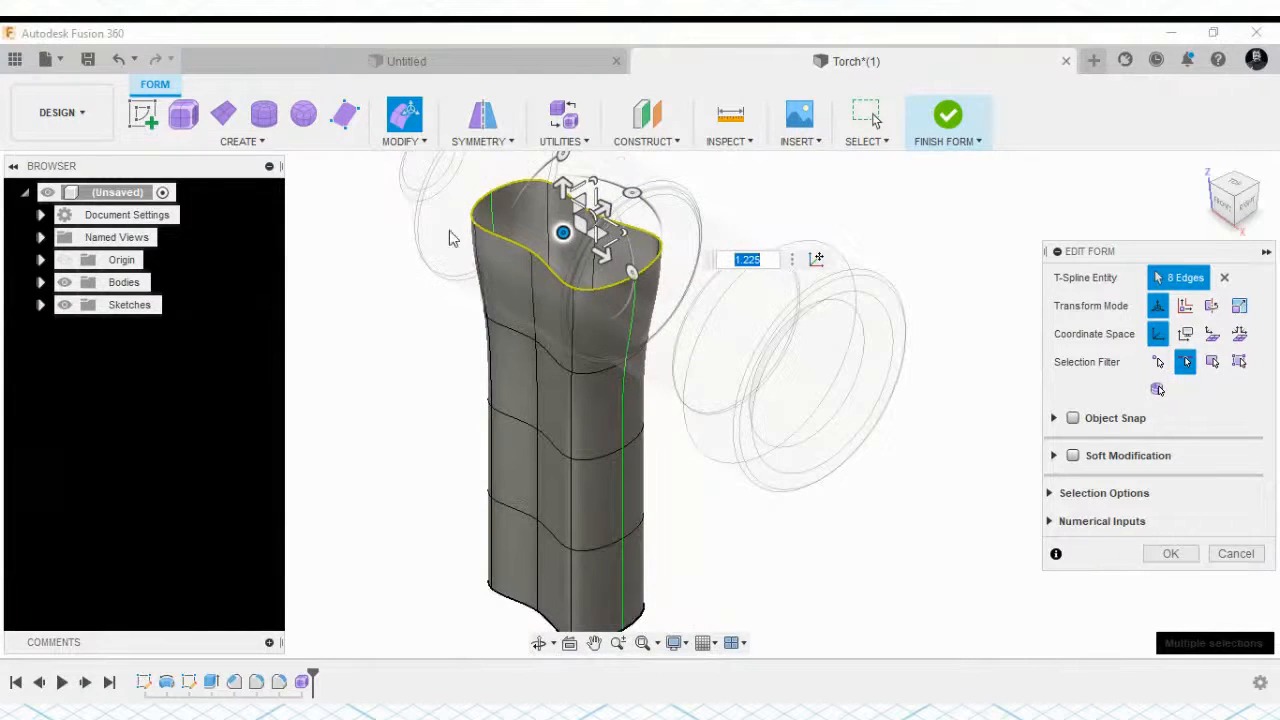
# Scale the second edge loop from the handle's top uniformly outward, to about the same width as the top loop
pyautogui.scroll(3, 470, 334)
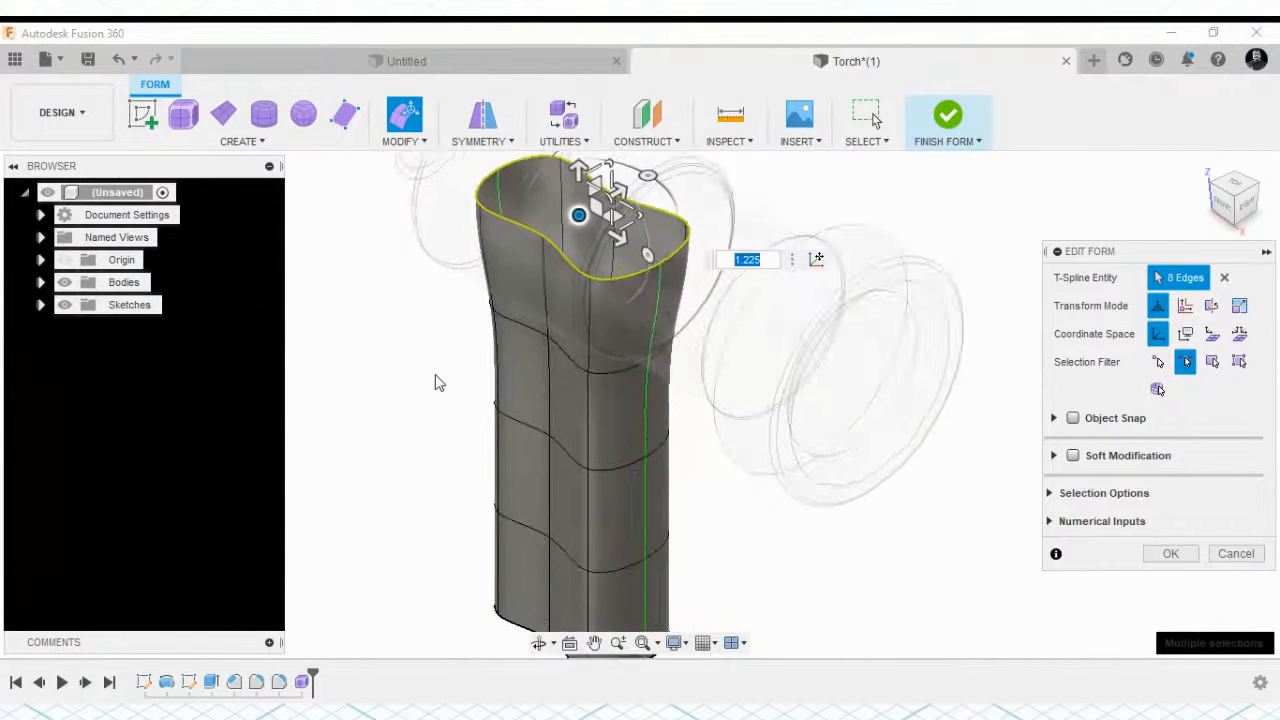
pyautogui.click(527, 316)
pyautogui.doubleClick(528, 317)
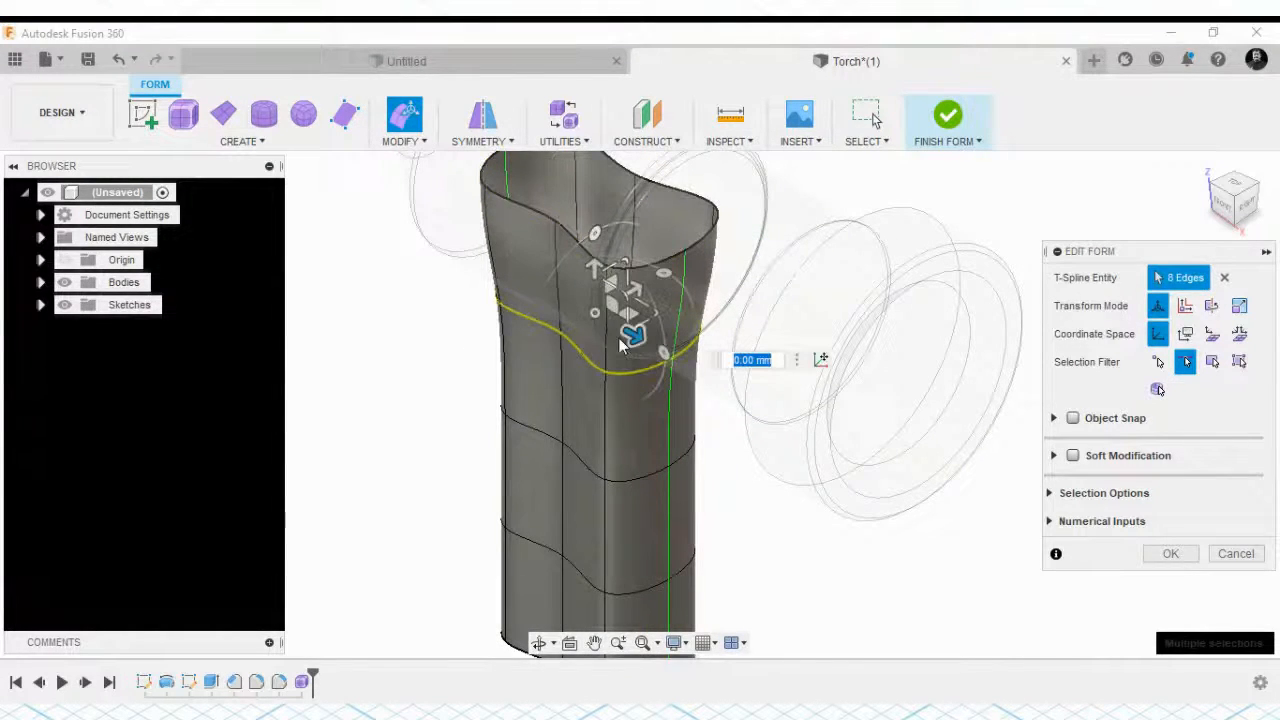
pyautogui.moveTo(597, 314); pyautogui.dragTo(593, 382)
pyautogui.click(1228, 207)
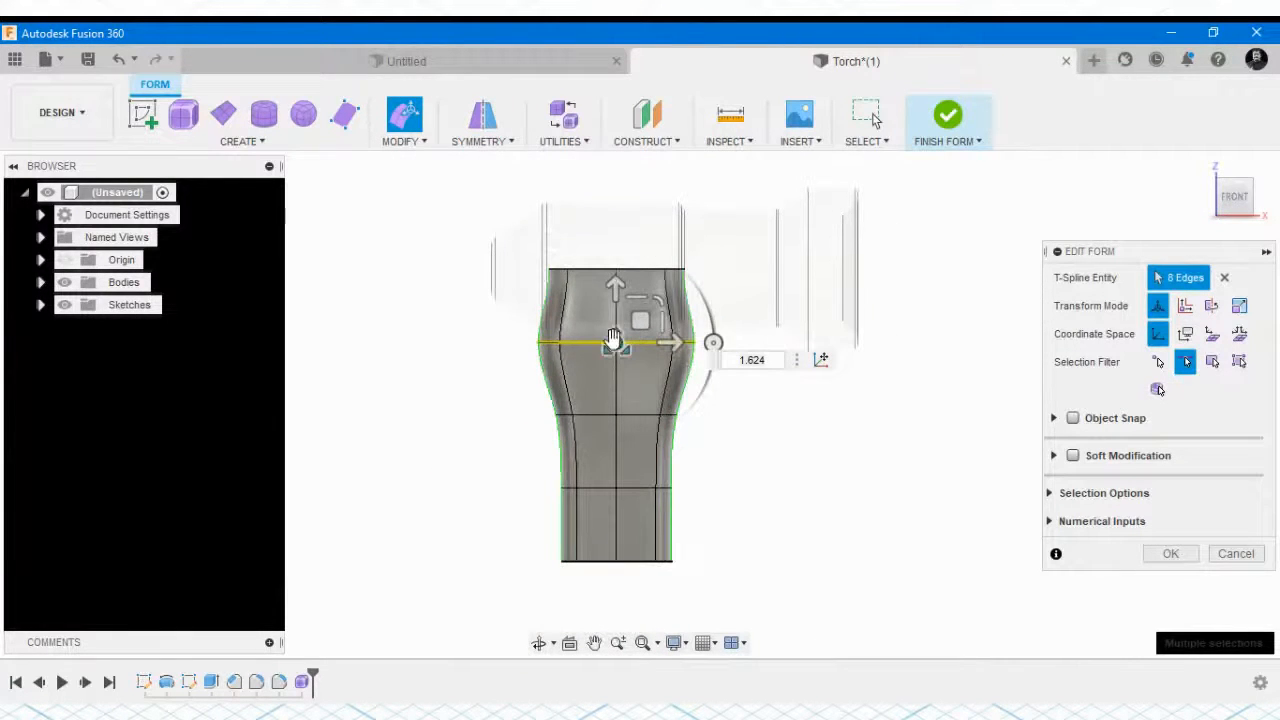
pyautogui.moveTo(616, 344); pyautogui.dragTo(625, 376)
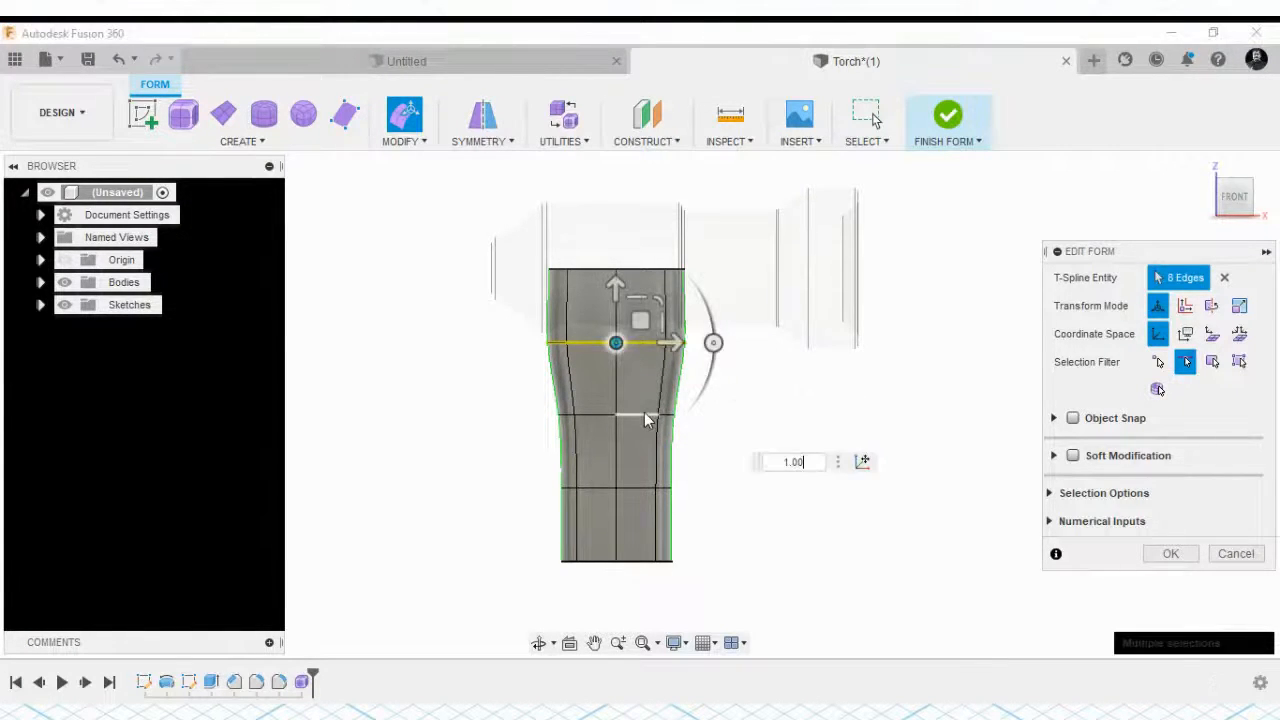
# In front view, move all vertices of the handle's middle loop -20 mm along the X axis
pyautogui.doubleClick(644, 415)
pyautogui.click(690, 414)
pyautogui.scroll(1, 660, 465)
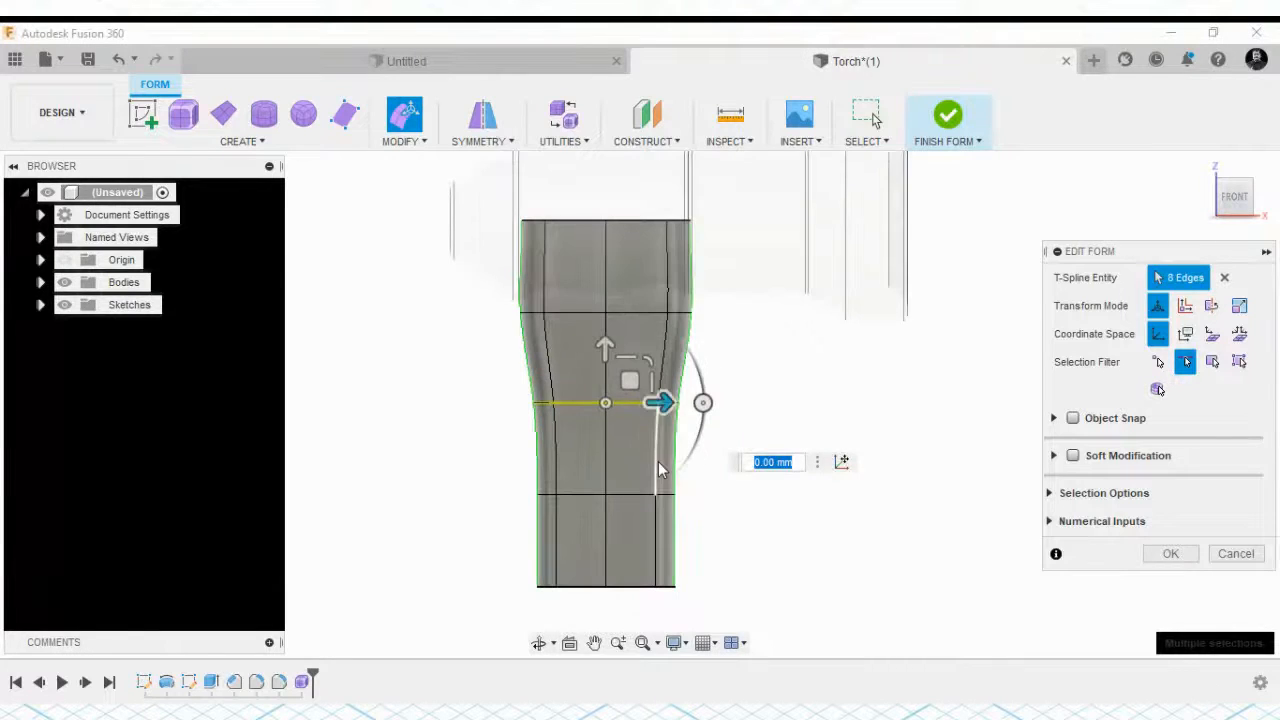
pyautogui.click(1158, 362)
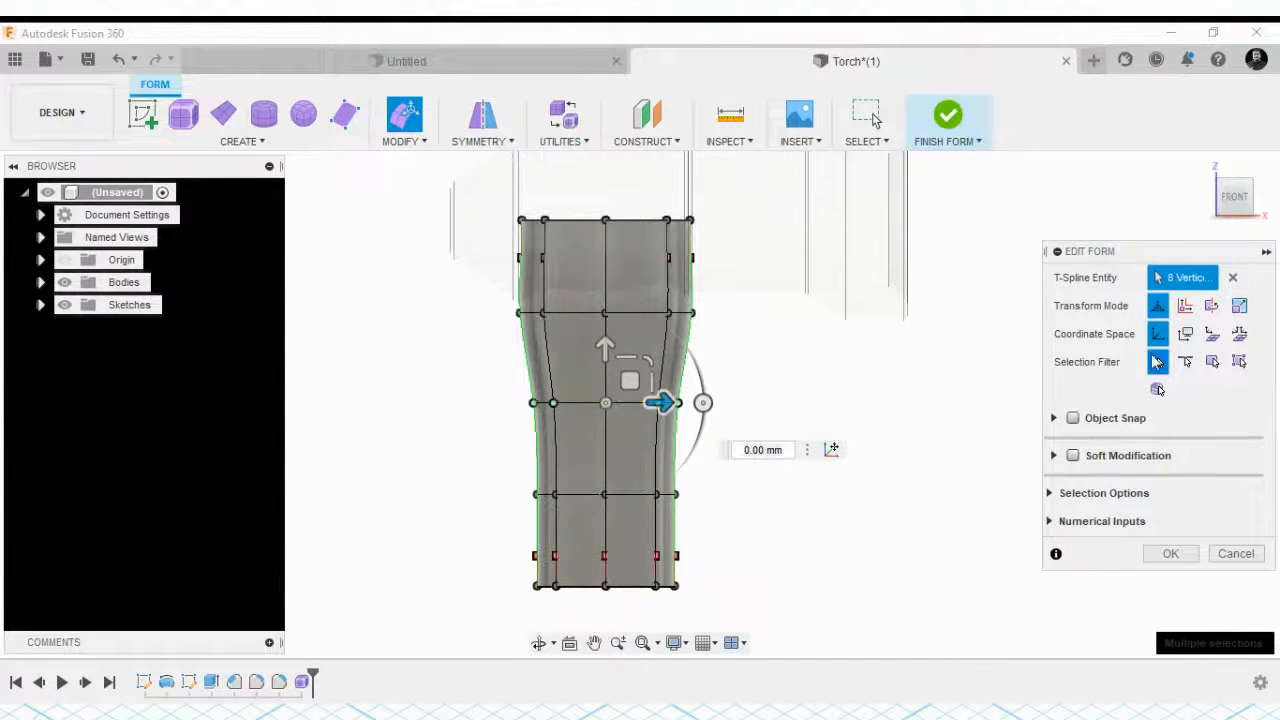
pyautogui.moveTo(752, 372); pyautogui.dragTo(402, 425)
pyautogui.moveTo(658, 400); pyautogui.dragTo(620, 414)
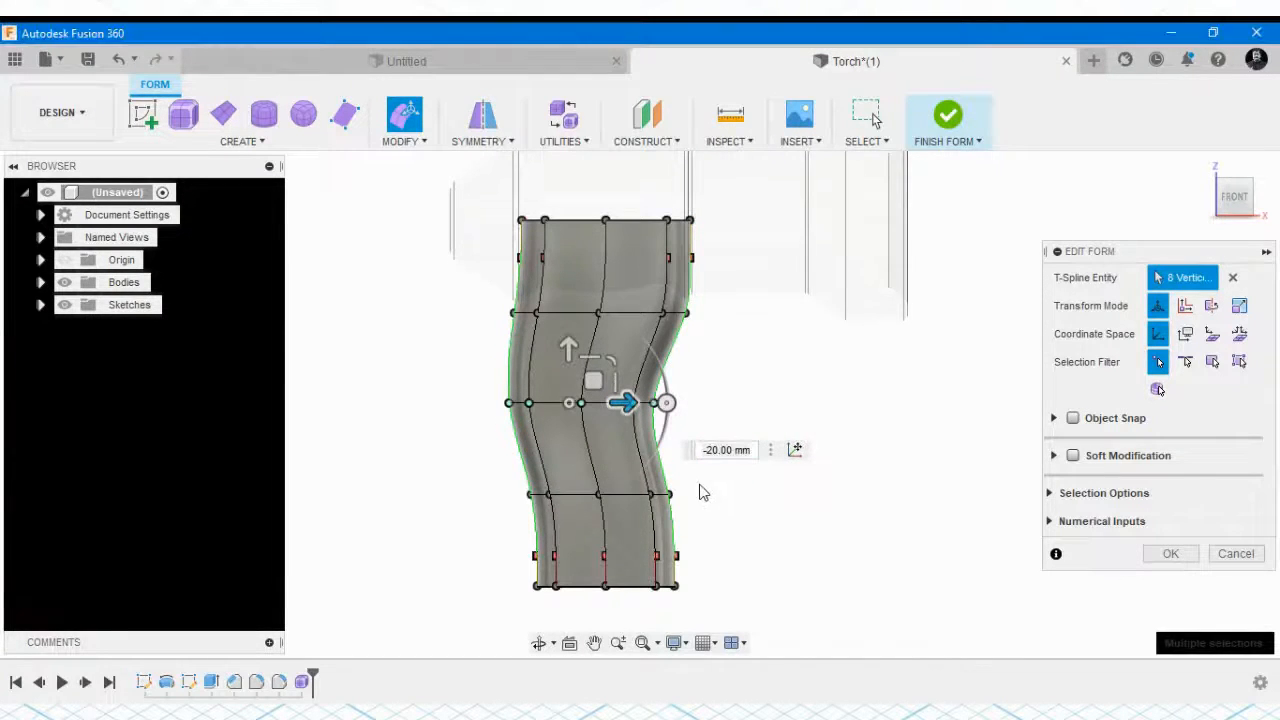
# Move the vertices of the loop just above the handle's bottom edge -20 mm along X and 10 mm upward
pyautogui.moveTo(704, 480); pyautogui.dragTo(500, 522)
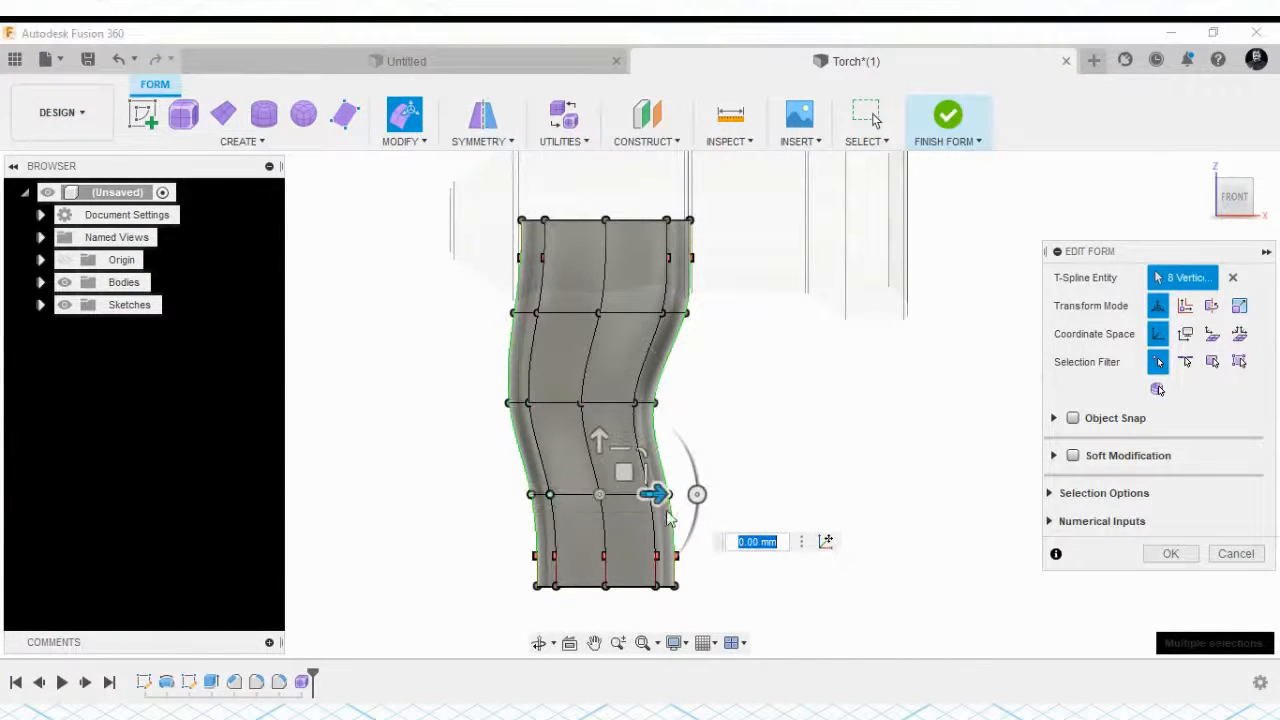
pyautogui.moveTo(655, 494); pyautogui.dragTo(618, 498)
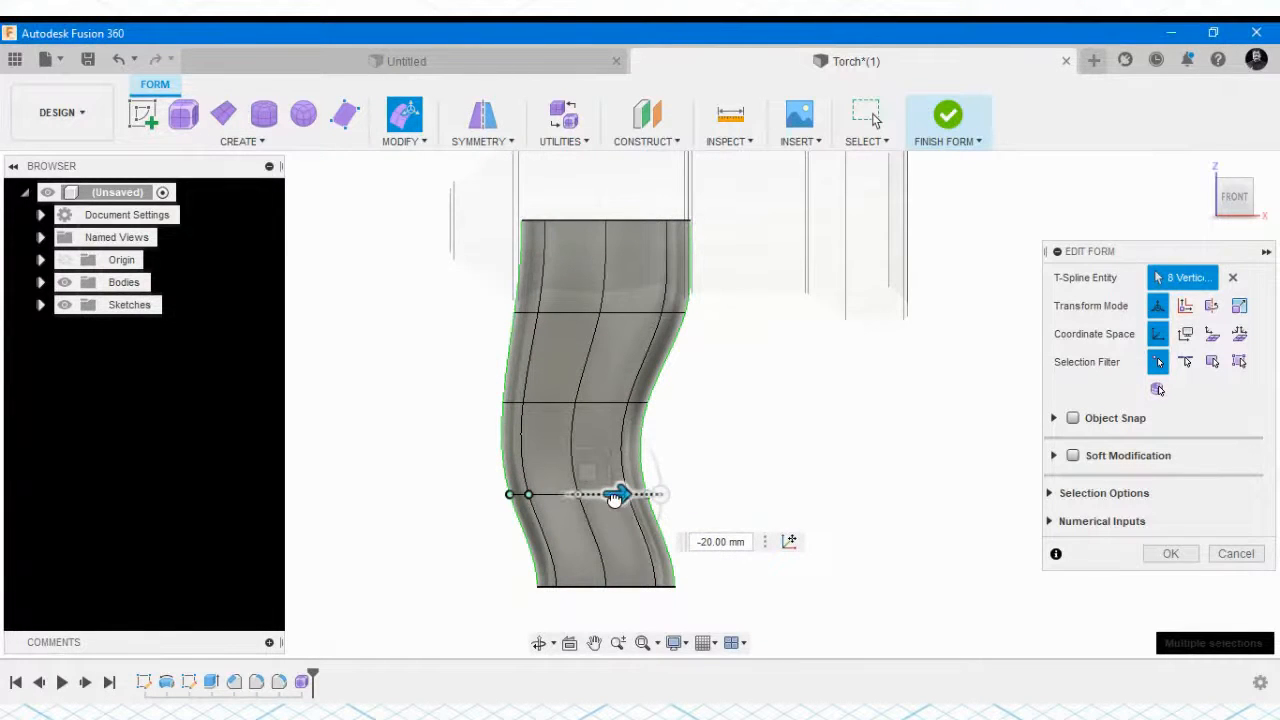
pyautogui.click(562, 437)
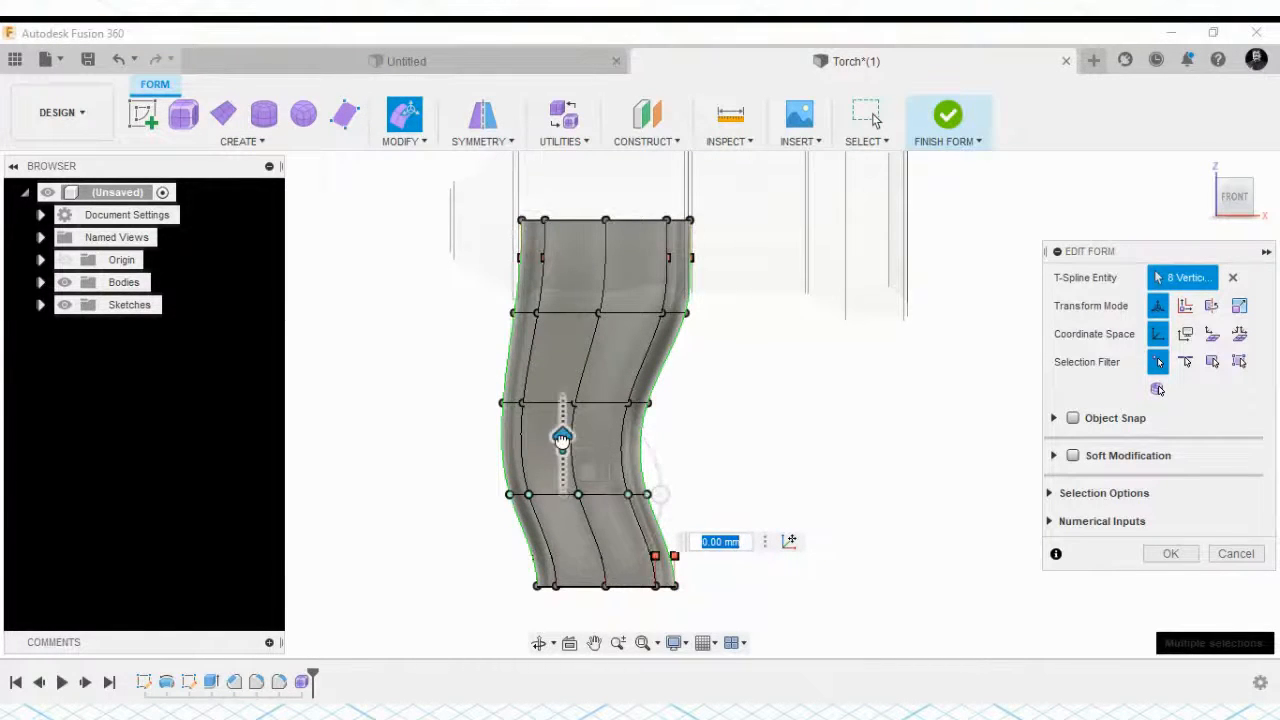
pyautogui.moveTo(562, 437); pyautogui.dragTo(563, 421)
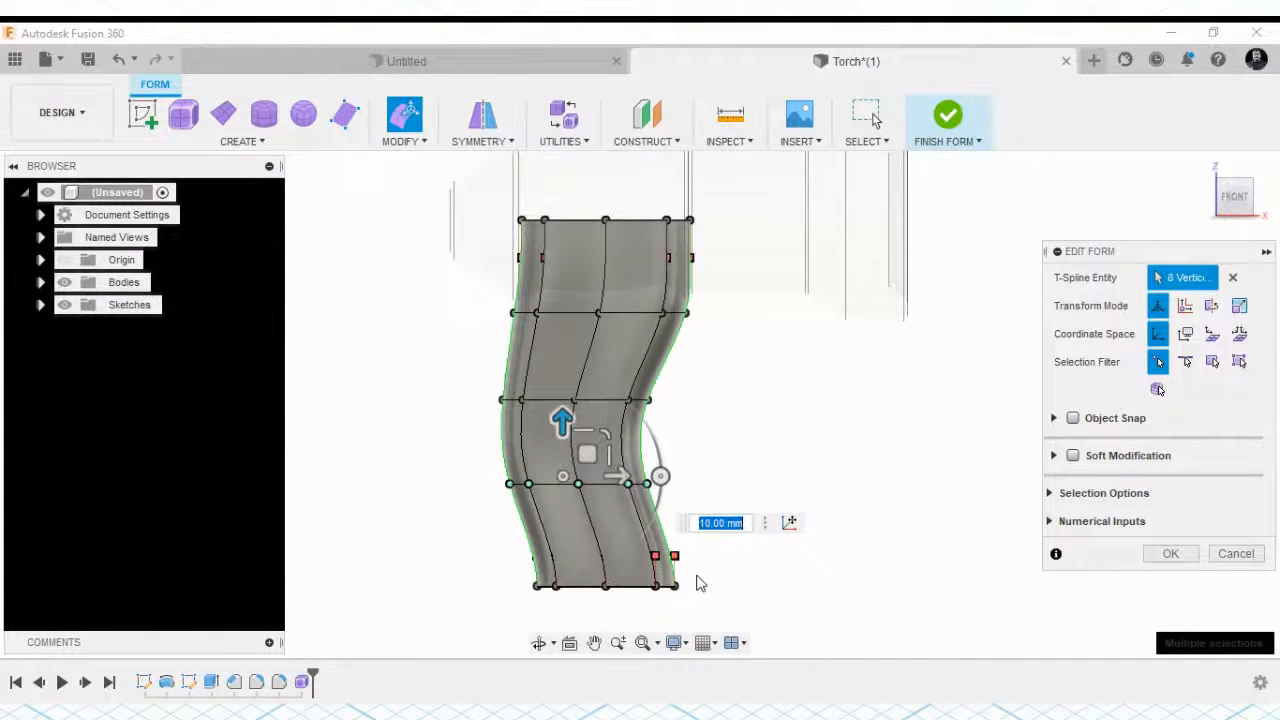
# Try moving the handle's bottom edge vertices 10 mm along X toward the torch head, and undo that move
pyautogui.moveTo(694, 608); pyautogui.dragTo(535, 575)
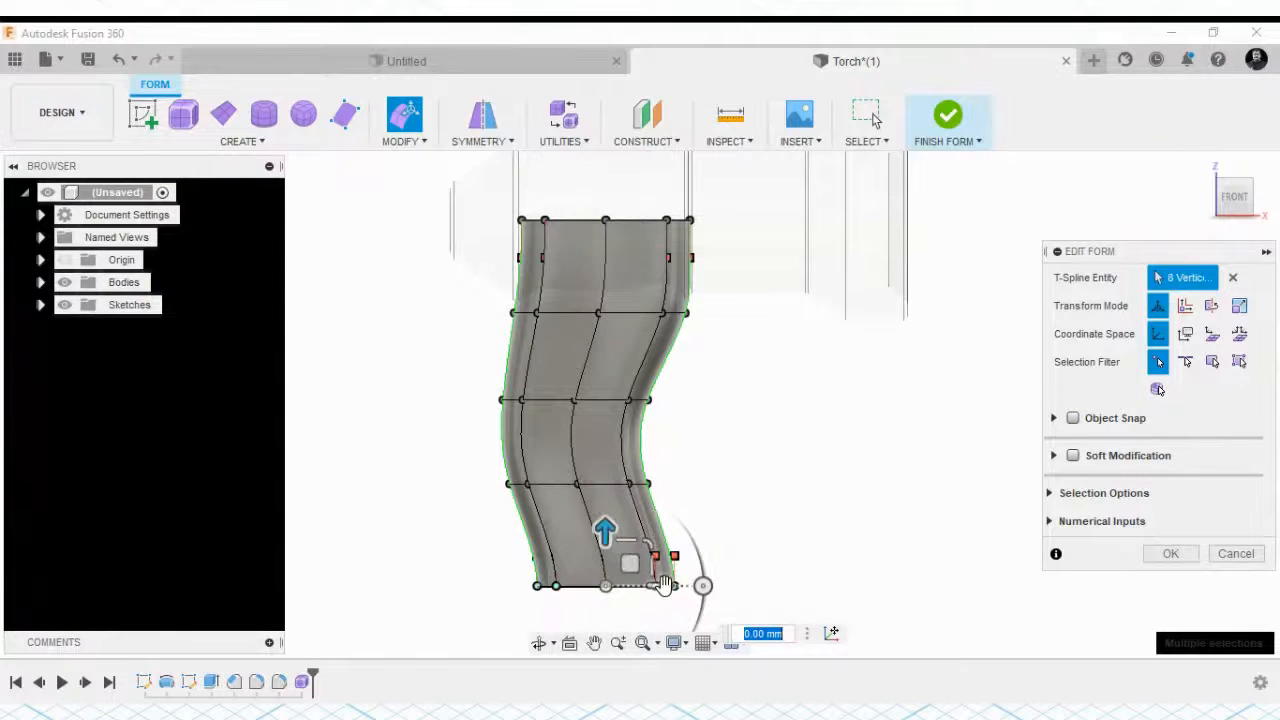
pyautogui.moveTo(664, 586)
pyautogui.mouseDown()
pyautogui.moveTo(623, 585)
pyautogui.moveTo(683, 592)
pyautogui.mouseUp()
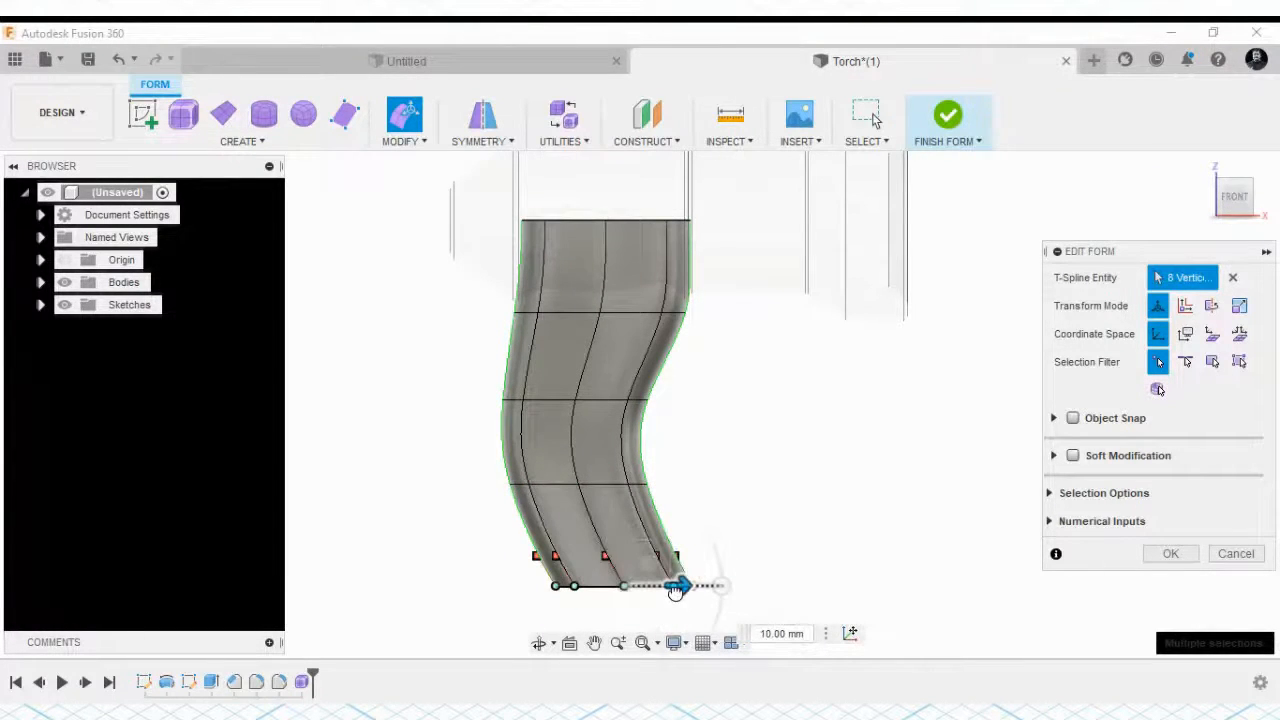
pyautogui.hotkey('ctrl', 'z')
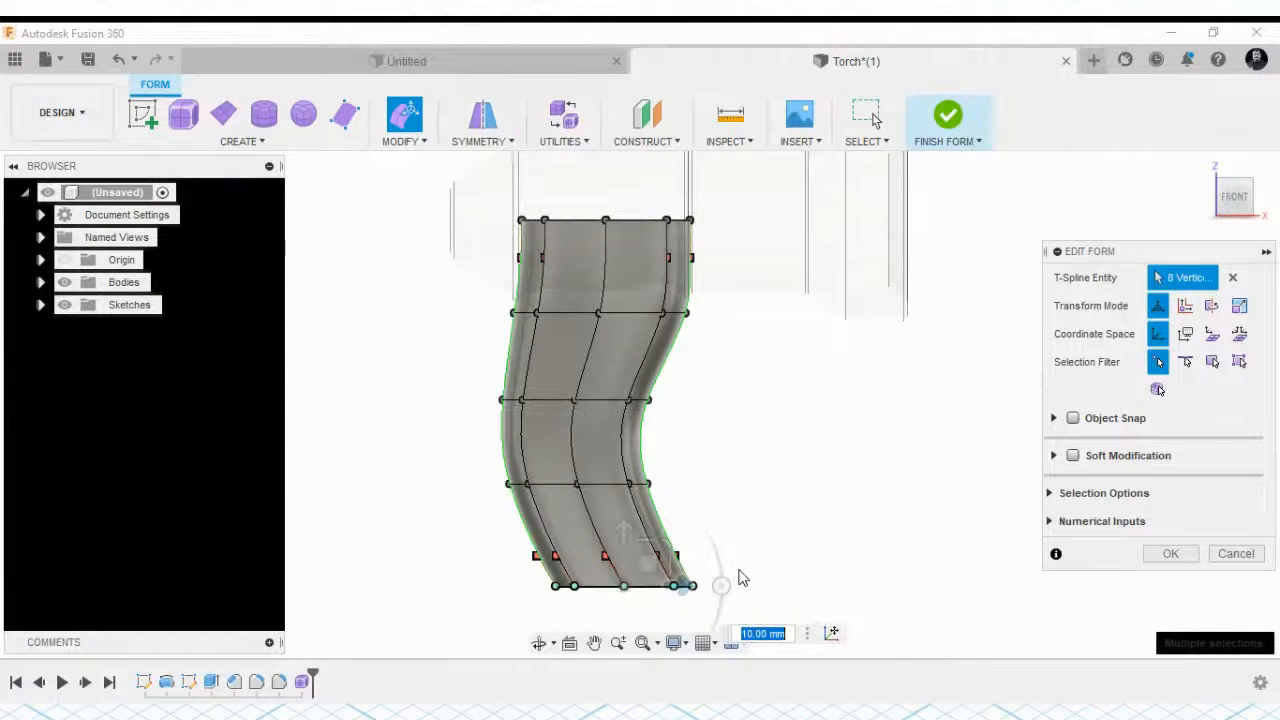
pyautogui.hotkey('ctrl', 'z')
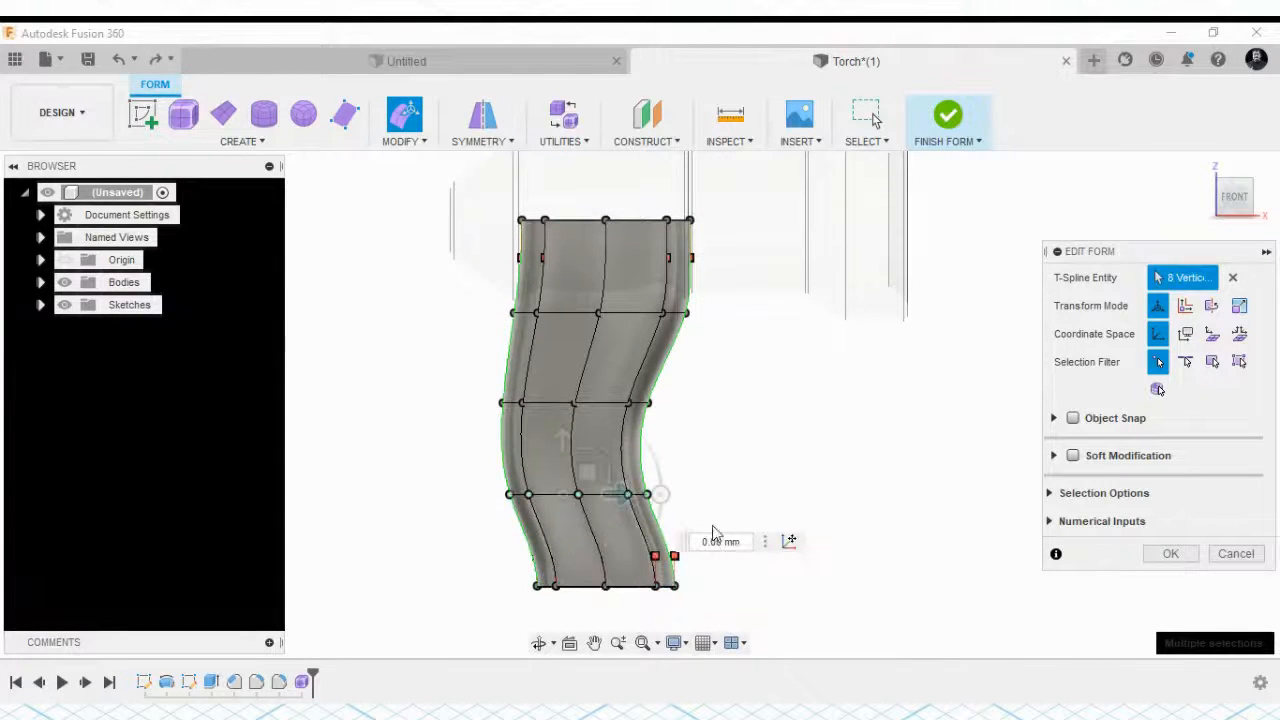
pyautogui.hotkey('ctrl', 'z')
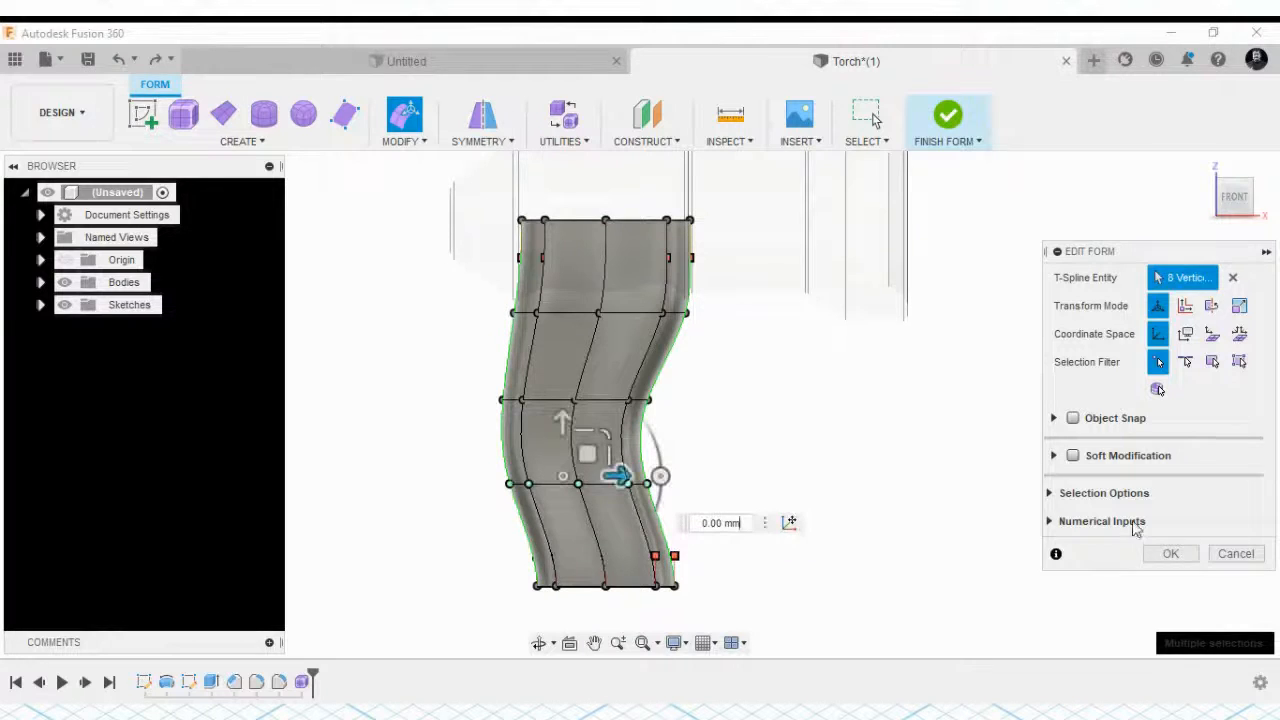
# Apply the Edit Form changes and inspect the curved handle from an angled view
pyautogui.click(1150, 550)
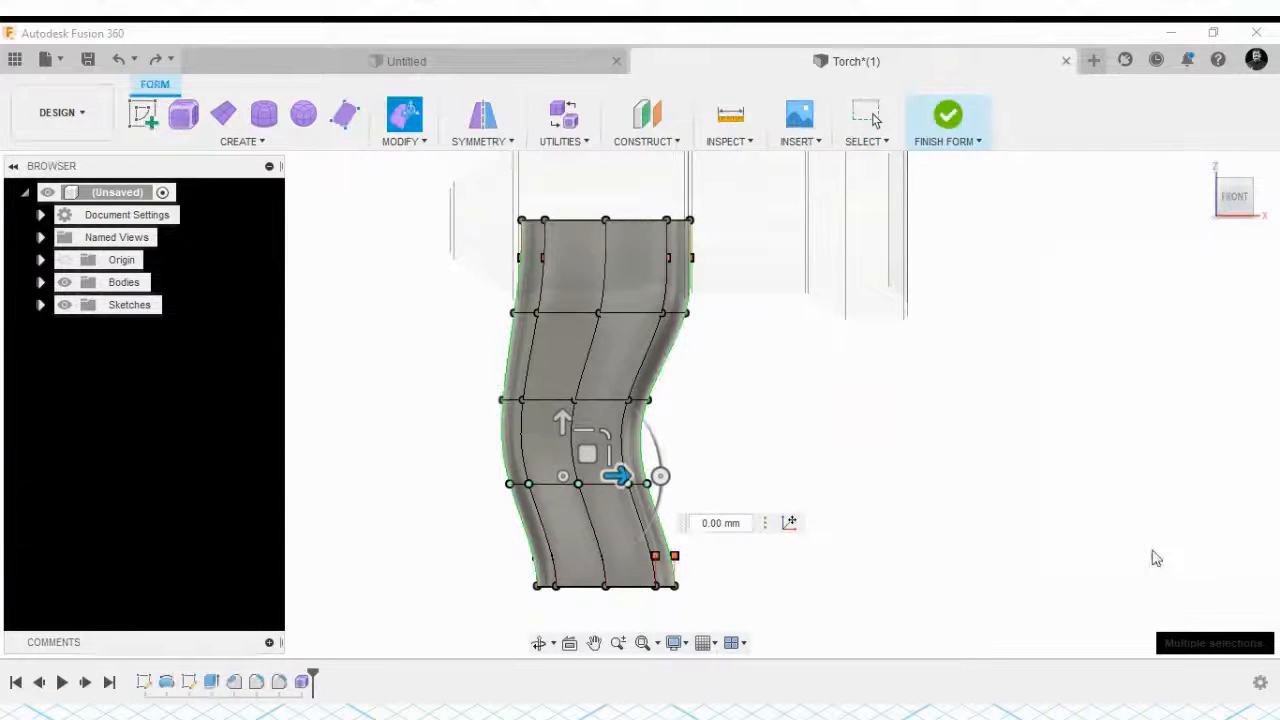
pyautogui.scroll(-2, 706, 400)
pyautogui.scroll(-1, 668, 450)
pyautogui.scroll(2, 664, 440)
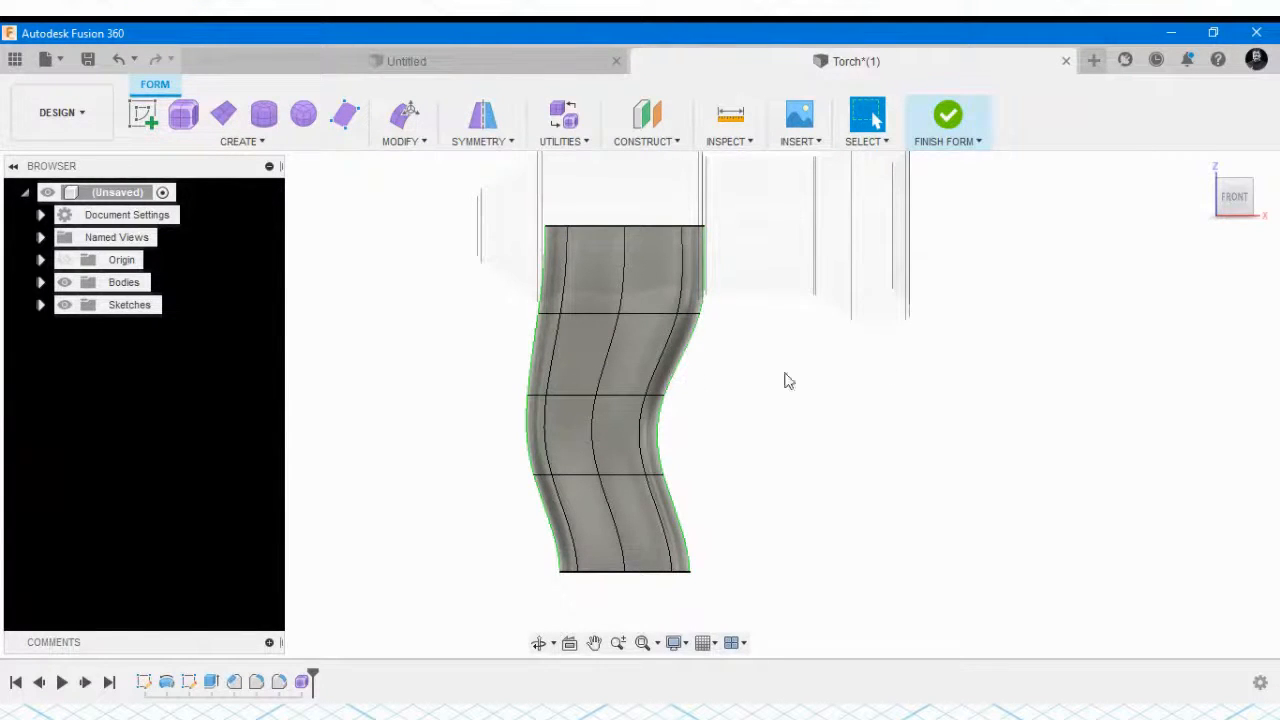
pyautogui.keyDown('shift'); pyautogui.moveTo(1103, 346); pyautogui.dragTo(1017, 389, button='middle'); pyautogui.keyUp('shift')
pyautogui.scroll(-1, 529, 383)
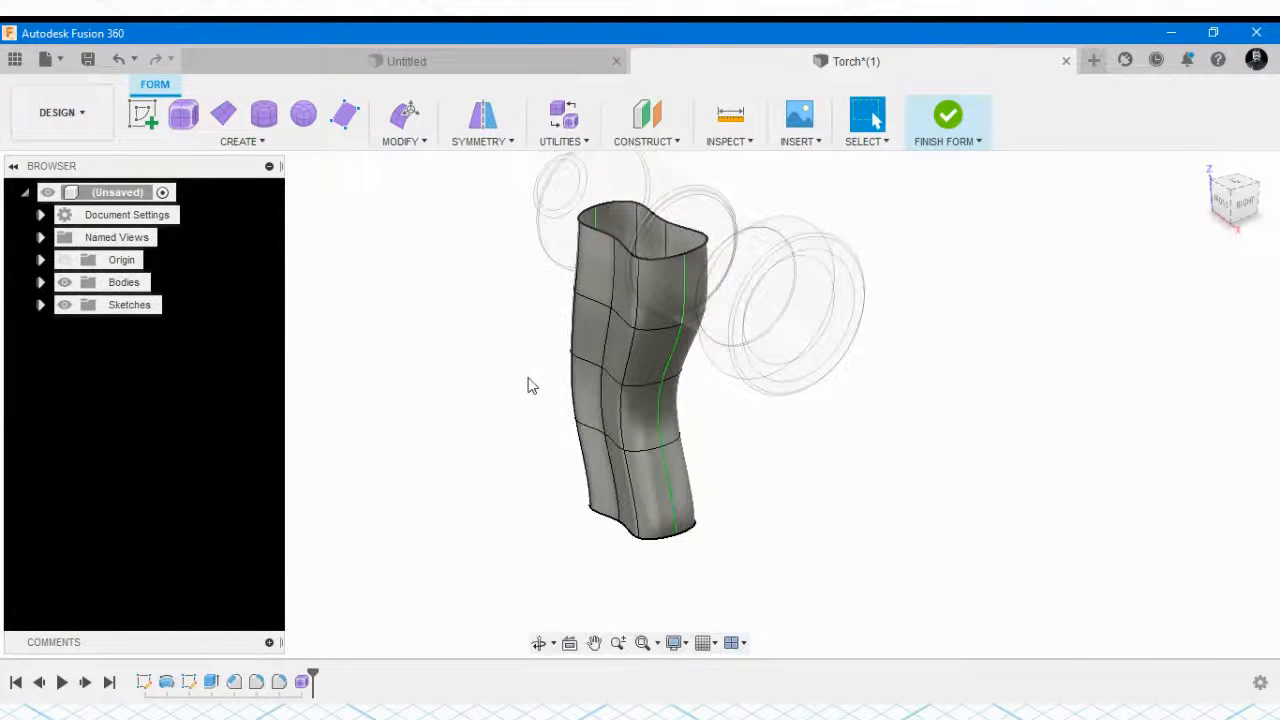
# Edit the form with the edge filter and uniformly scale the edge loop below the handle's top rim to about 0.96
pyautogui.scroll(4, 529, 383)
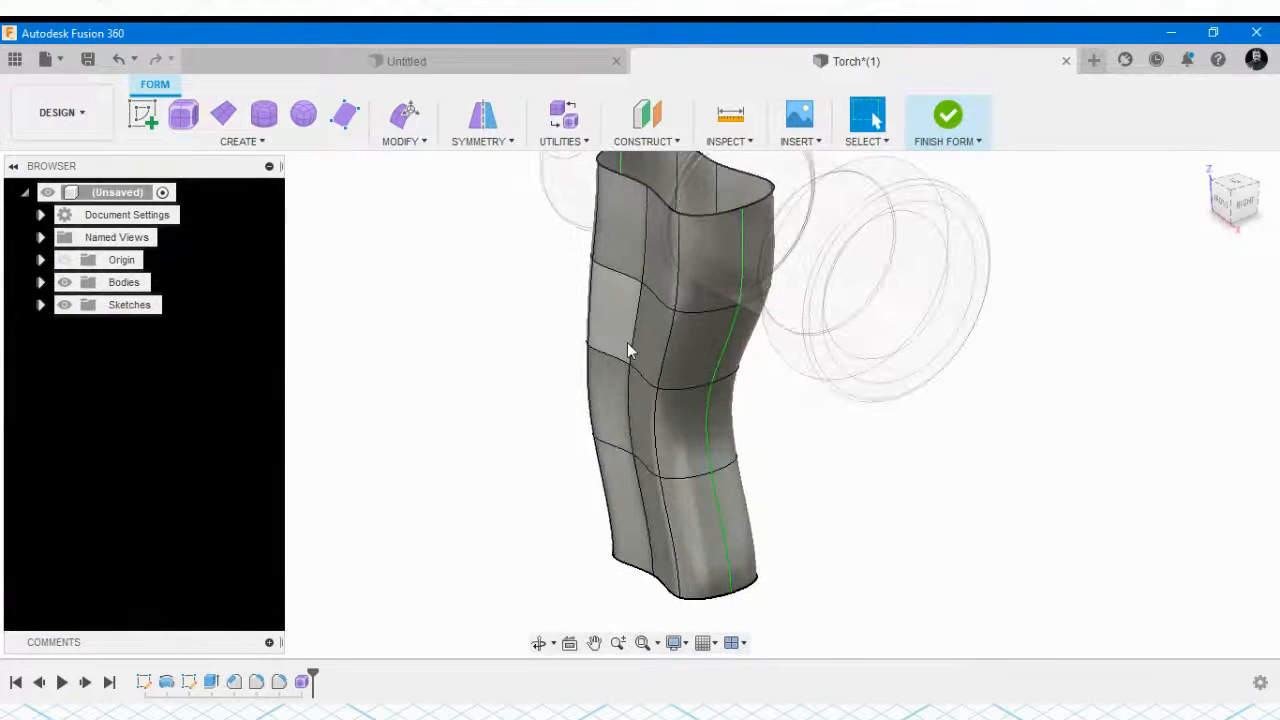
pyautogui.click(420, 116)
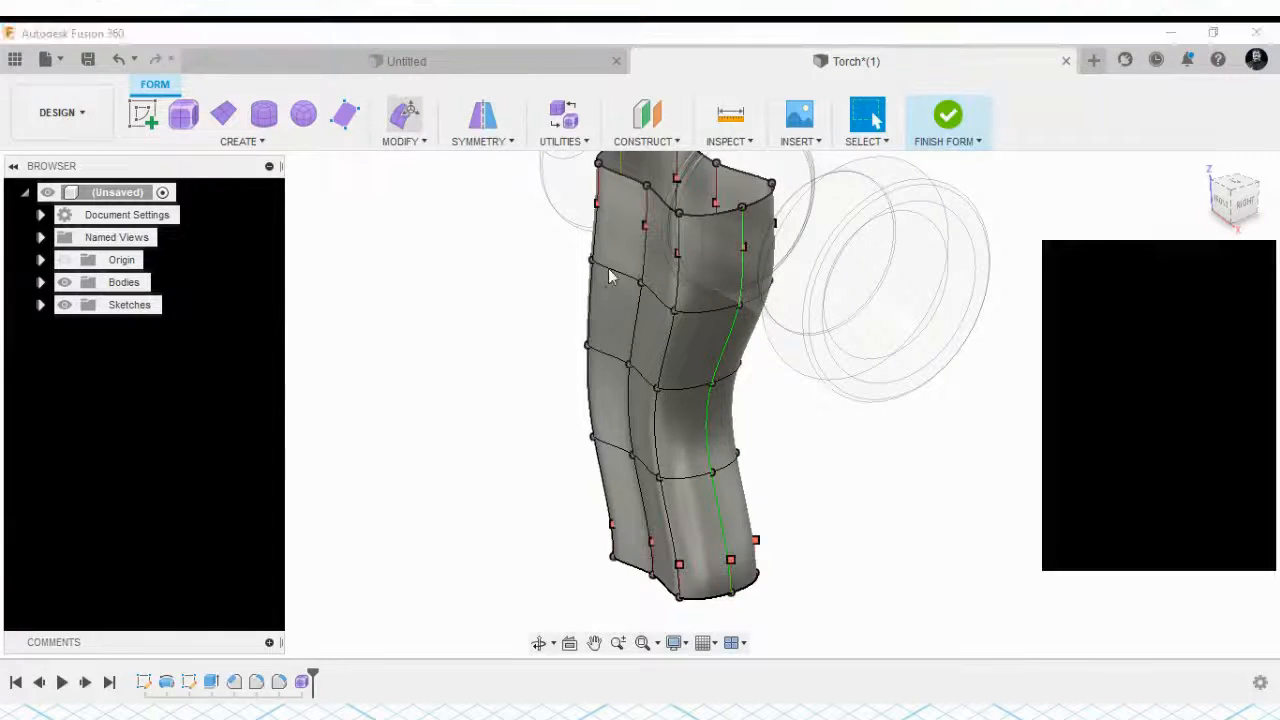
pyautogui.click(1182, 362)
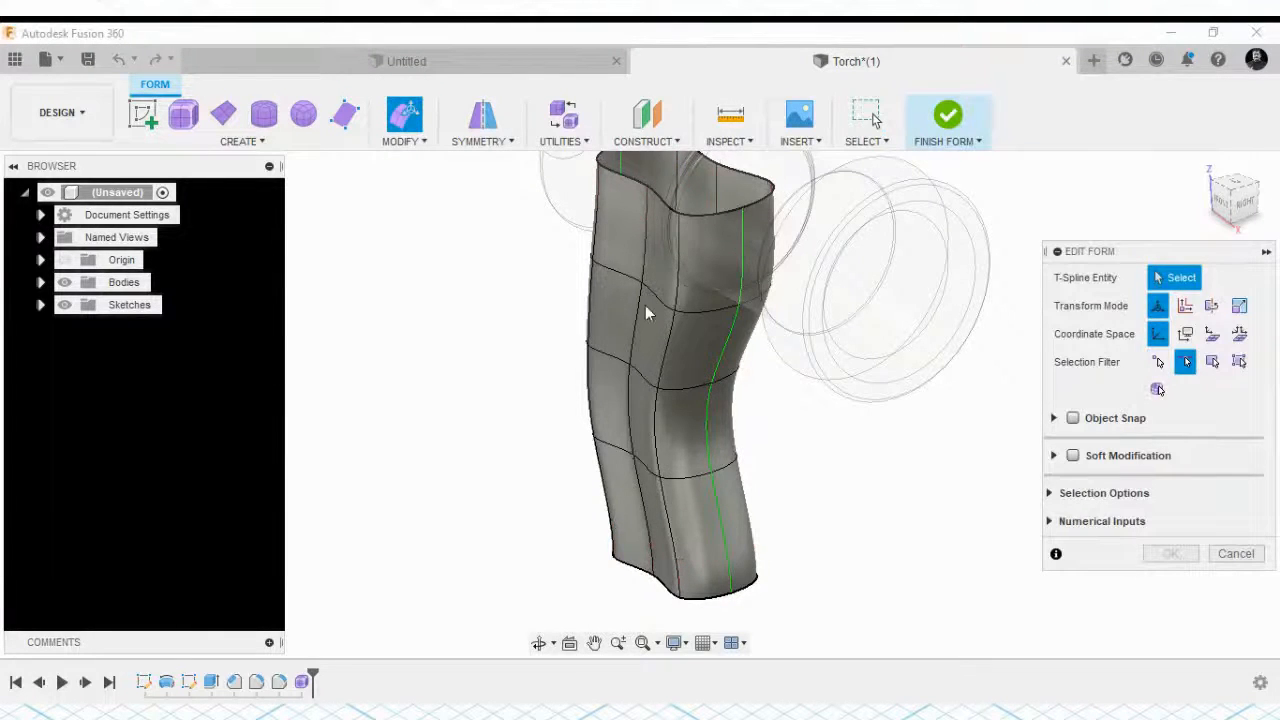
pyautogui.click(628, 282)
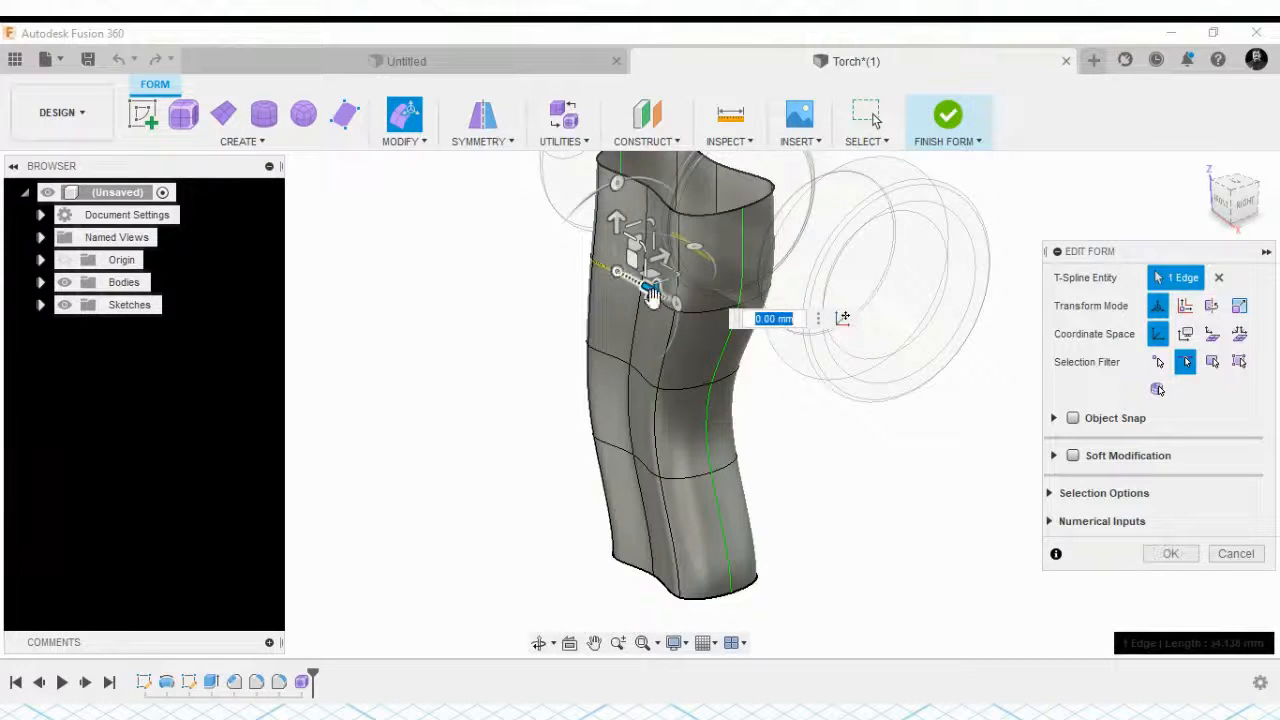
pyautogui.click(668, 310)
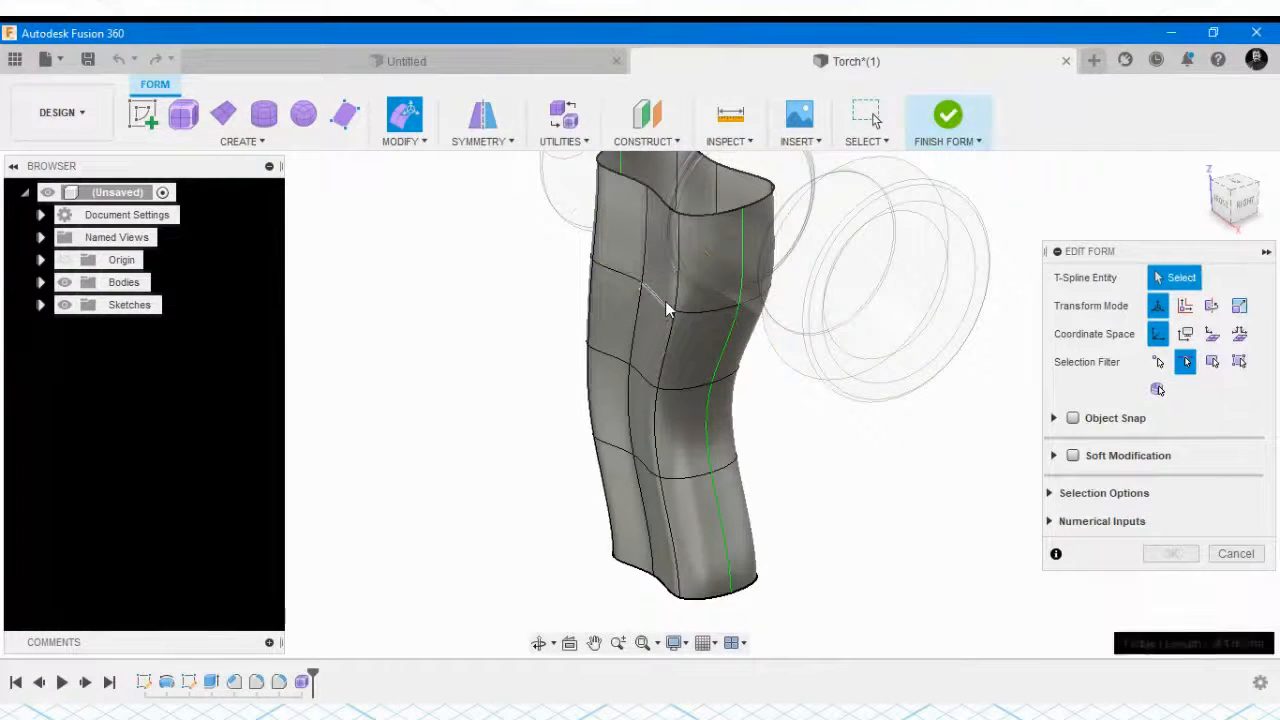
pyautogui.click(665, 301)
pyautogui.moveTo(677, 271)
pyautogui.mouseDown()
pyautogui.moveTo(675, 291)
pyautogui.moveTo(683, 260)
pyautogui.mouseUp()
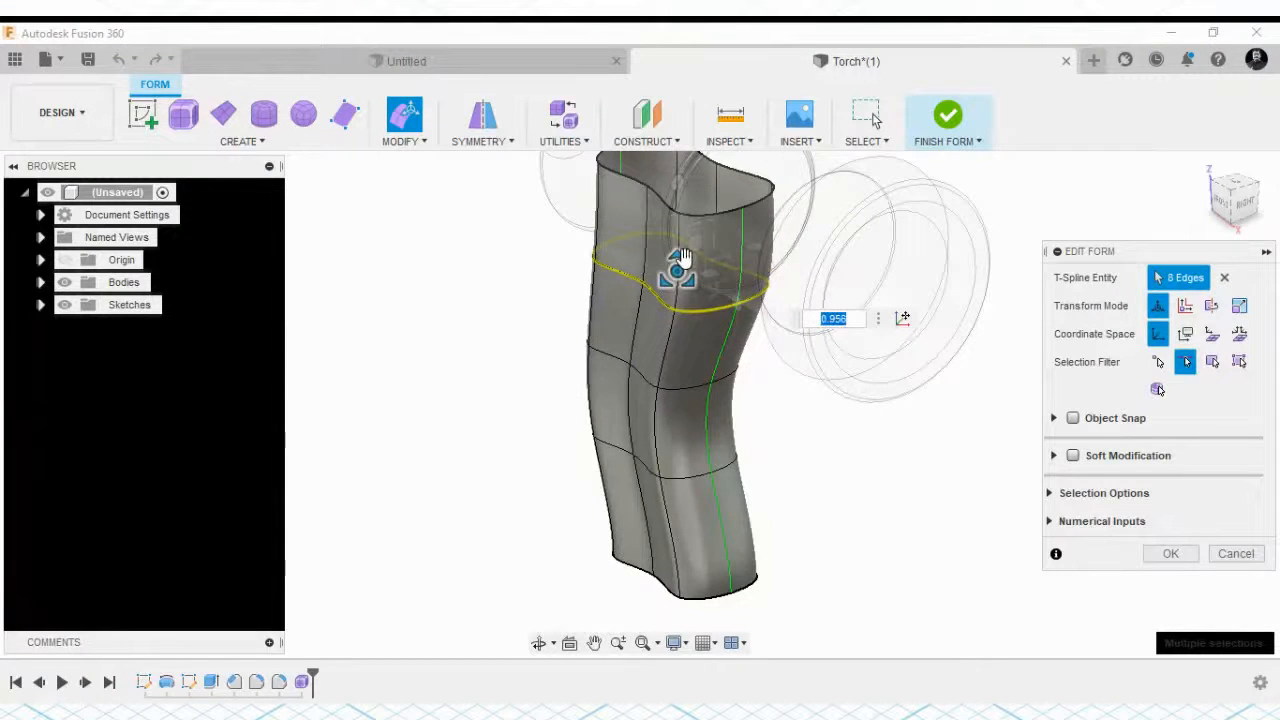
# Select the handle's full middle edge loop and scale it uniformly to about 0.94
pyautogui.click(598, 358)
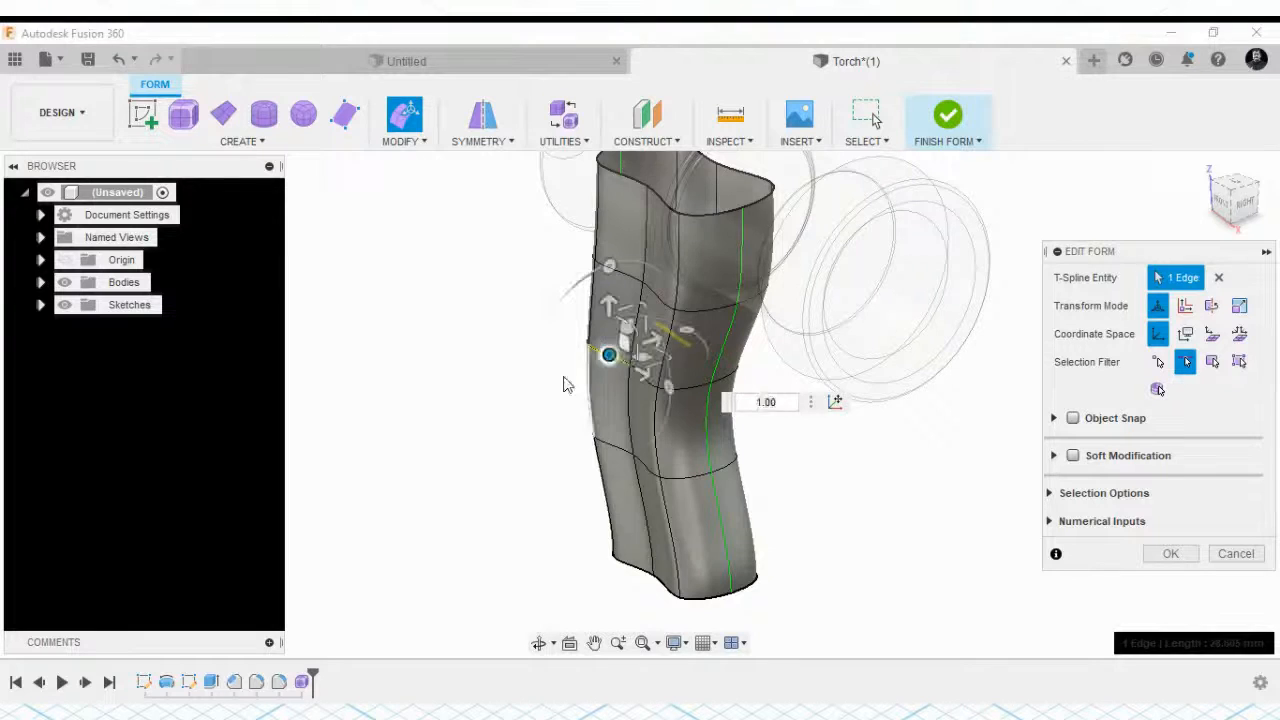
pyautogui.click(598, 368)
pyautogui.doubleClick(641, 373)
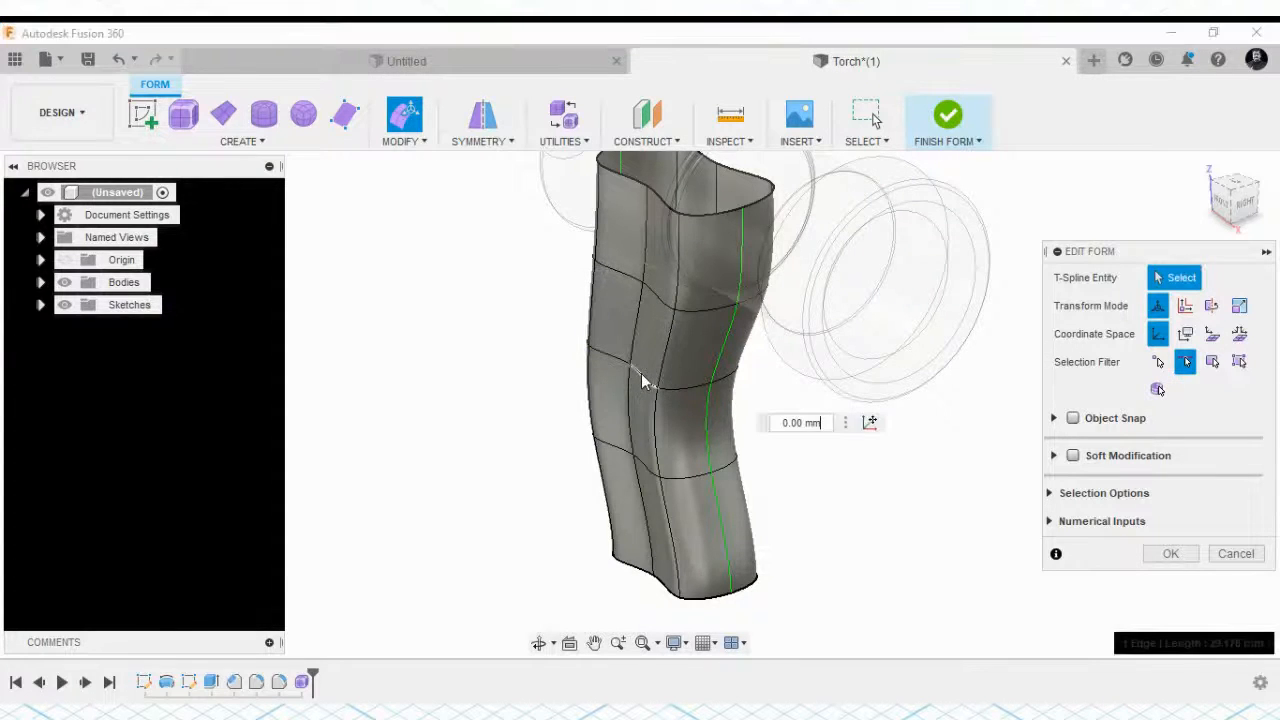
pyautogui.moveTo(661, 354); pyautogui.dragTo(686, 286)
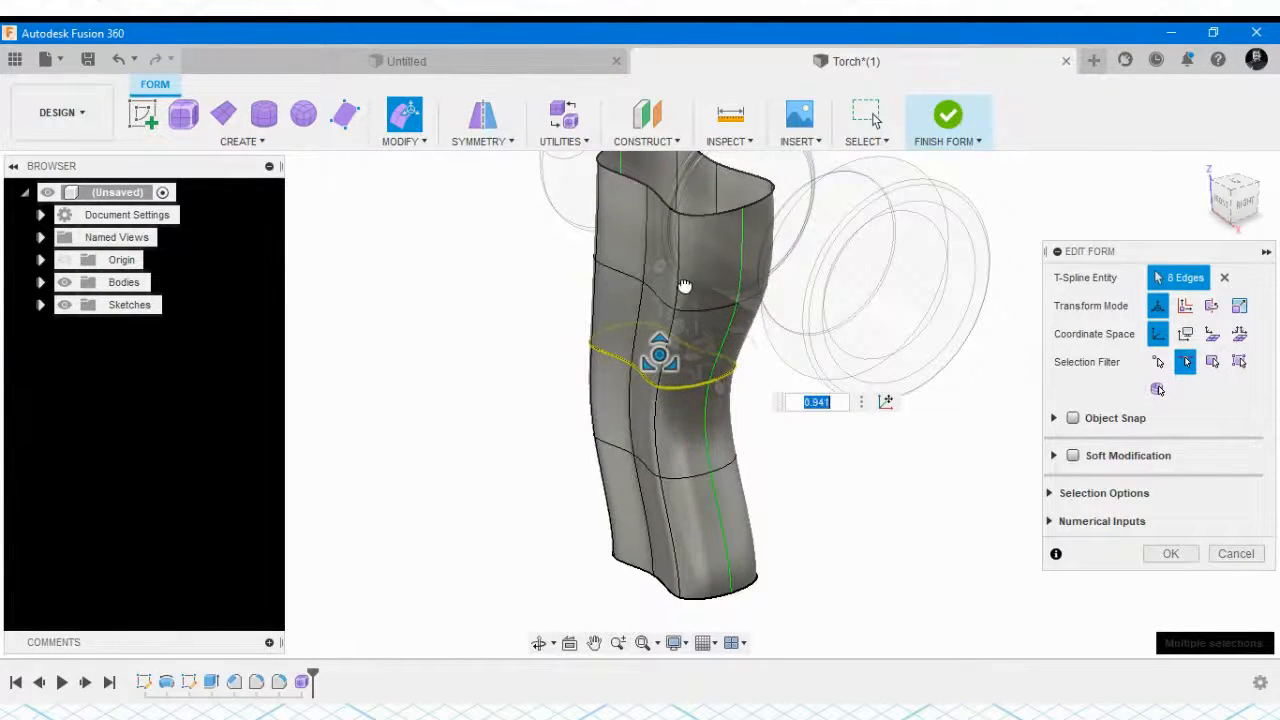
# Raise the edge loop just above the handle's bottom rim slightly and scale it uniformly by 1.5
pyautogui.click(630, 445)
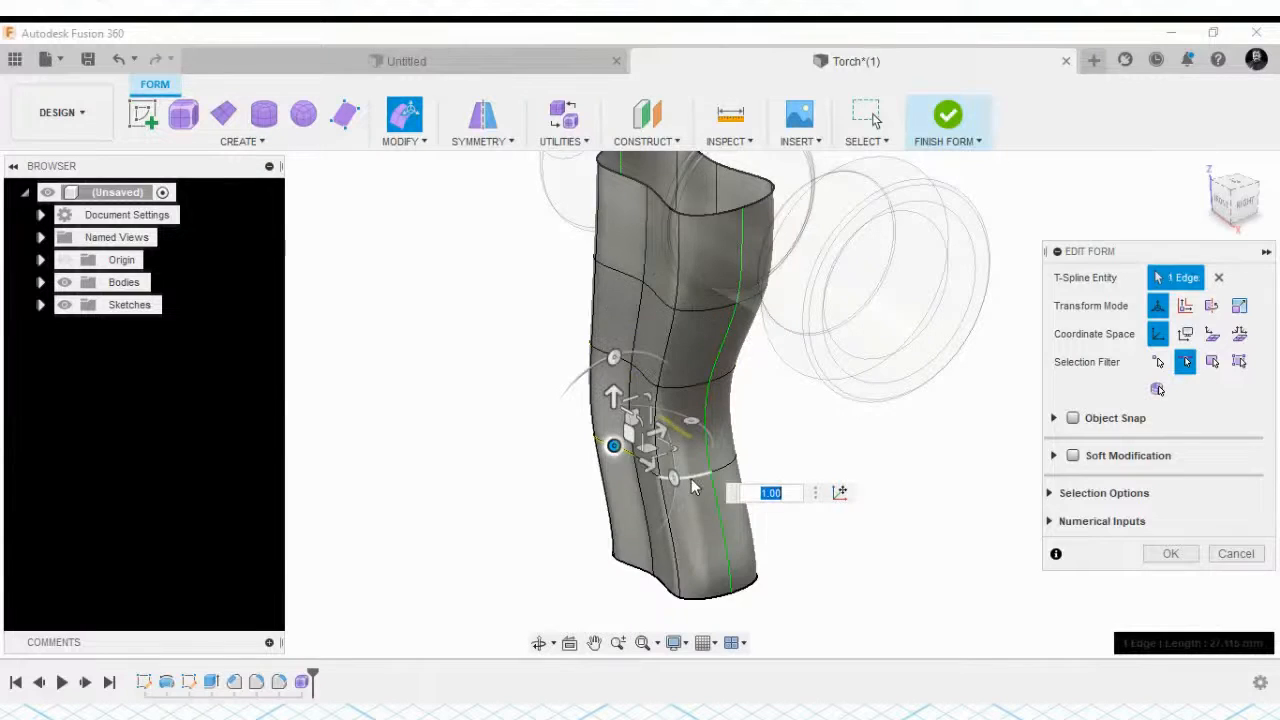
pyautogui.doubleClick(688, 470)
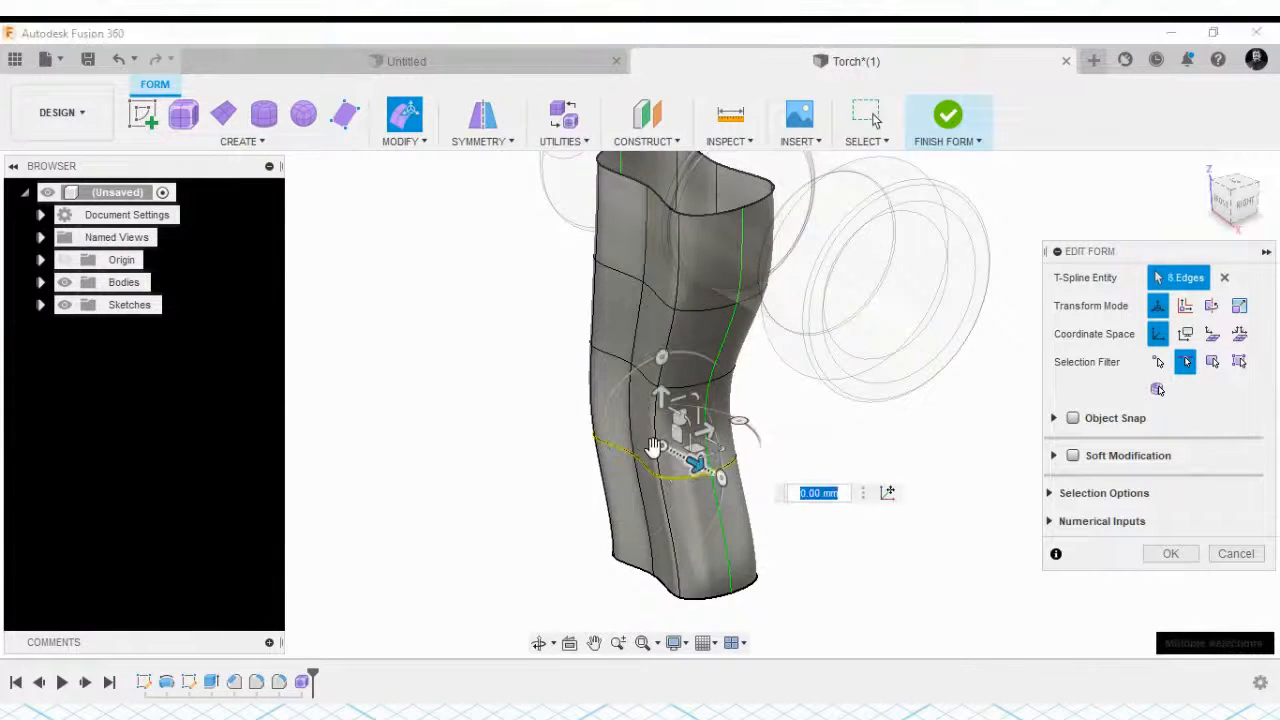
pyautogui.moveTo(661, 398); pyautogui.dragTo(805, 141)
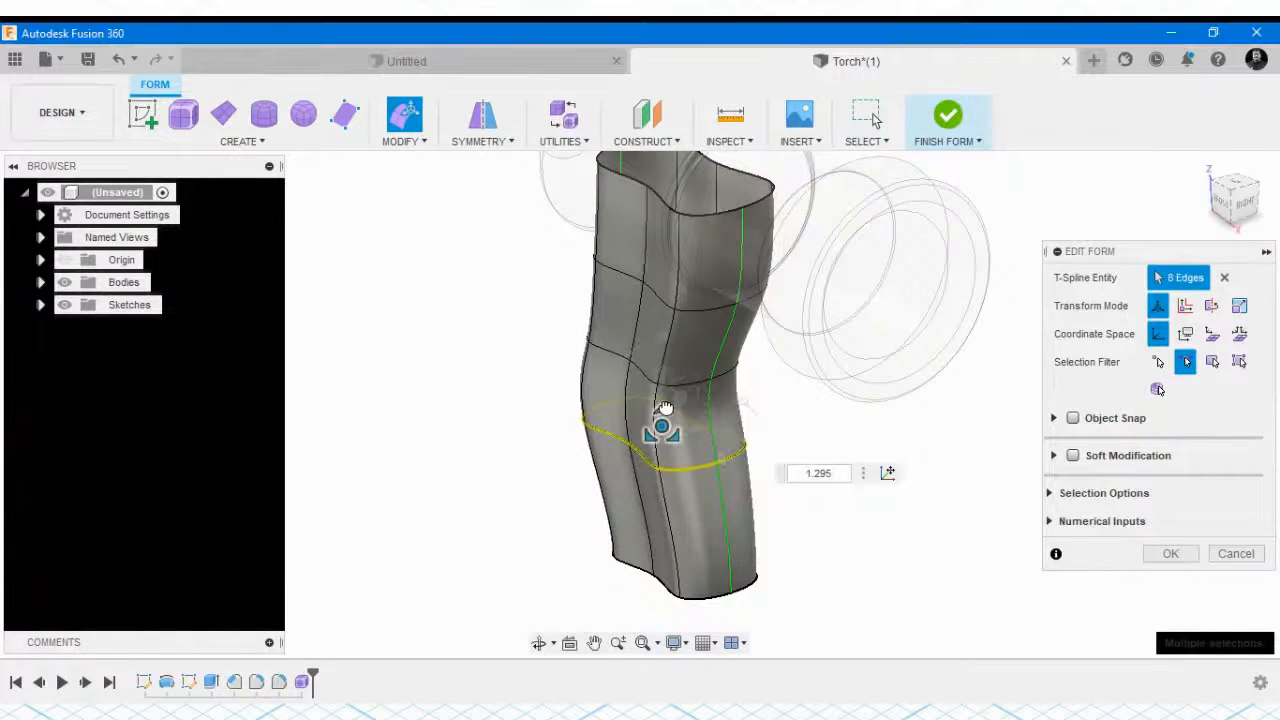
pyautogui.moveTo(680, 385); pyautogui.dragTo(782, 216)
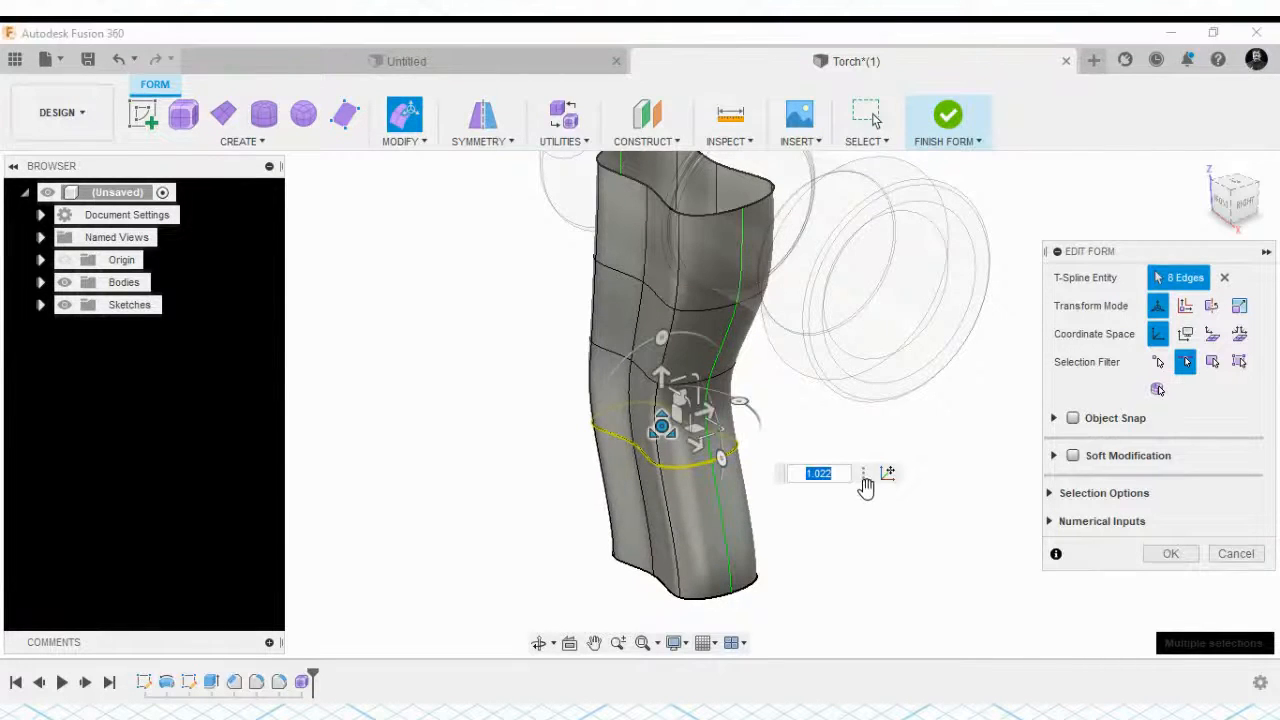
pyautogui.write('2')
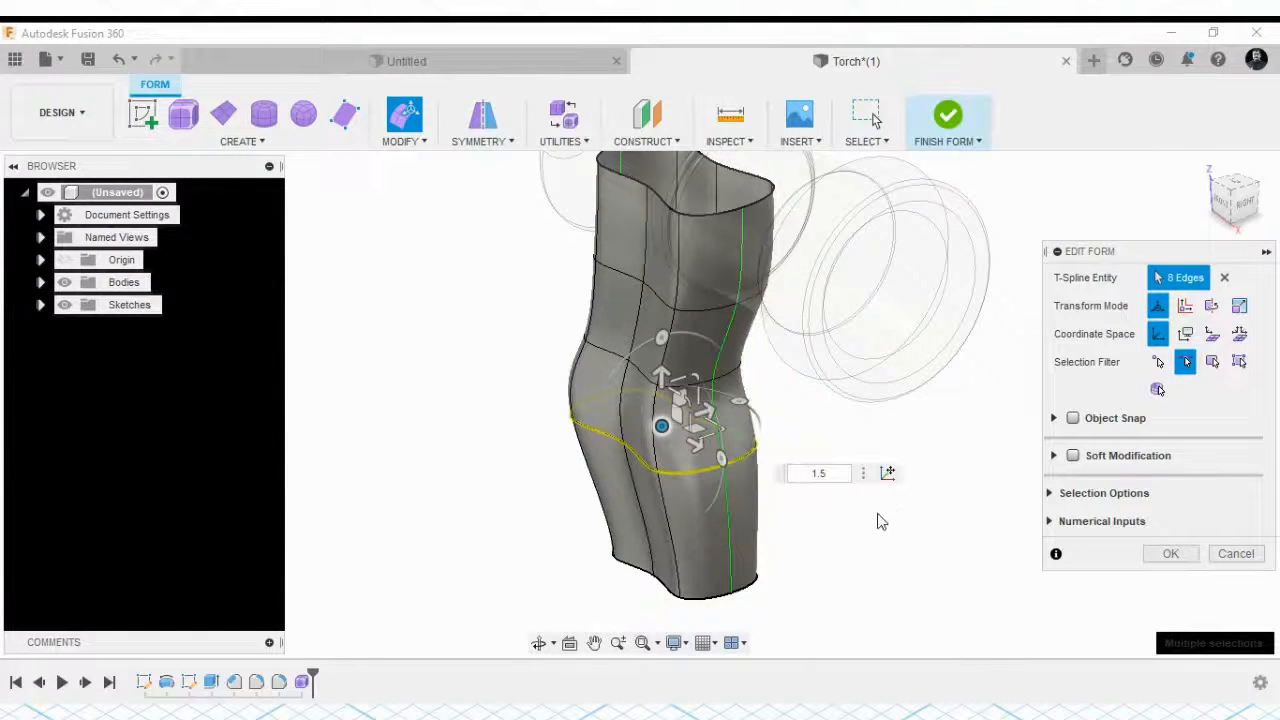
# In front view, move the handle's bottom edge loop 10 mm upward, enlarge it to flare the base, and apply the form edits
pyautogui.click(1222, 200)
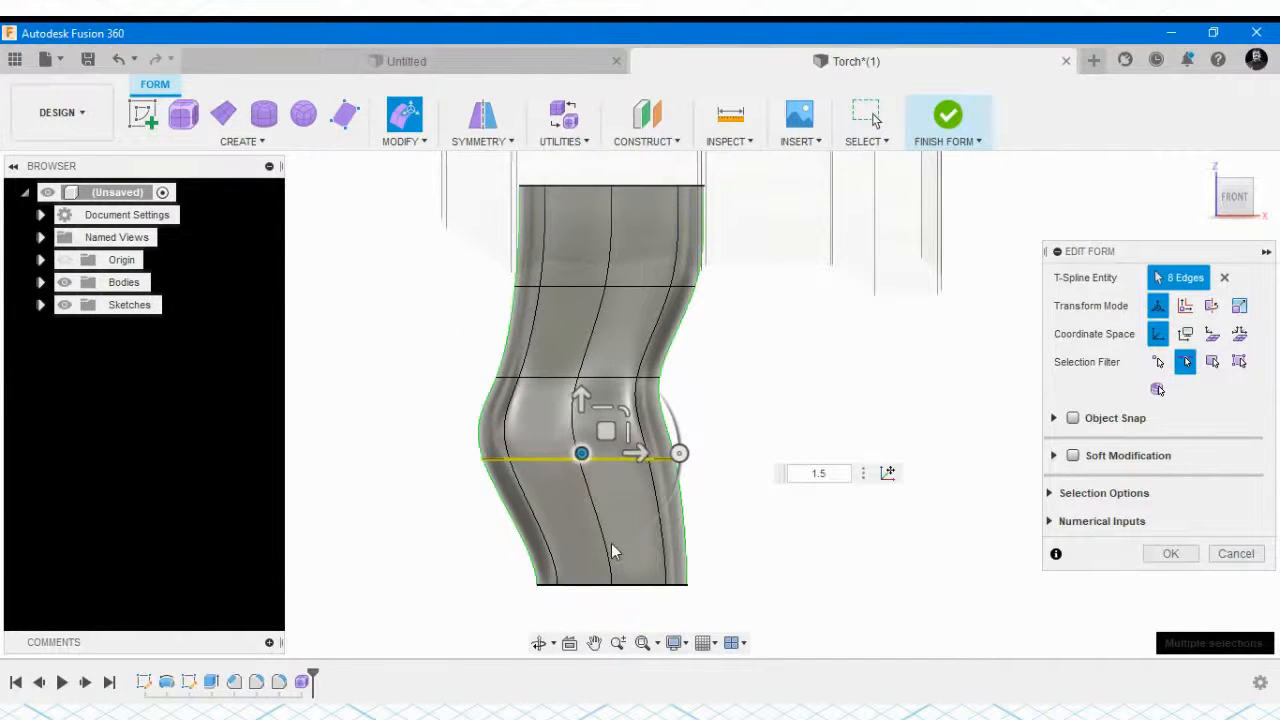
pyautogui.click(588, 584)
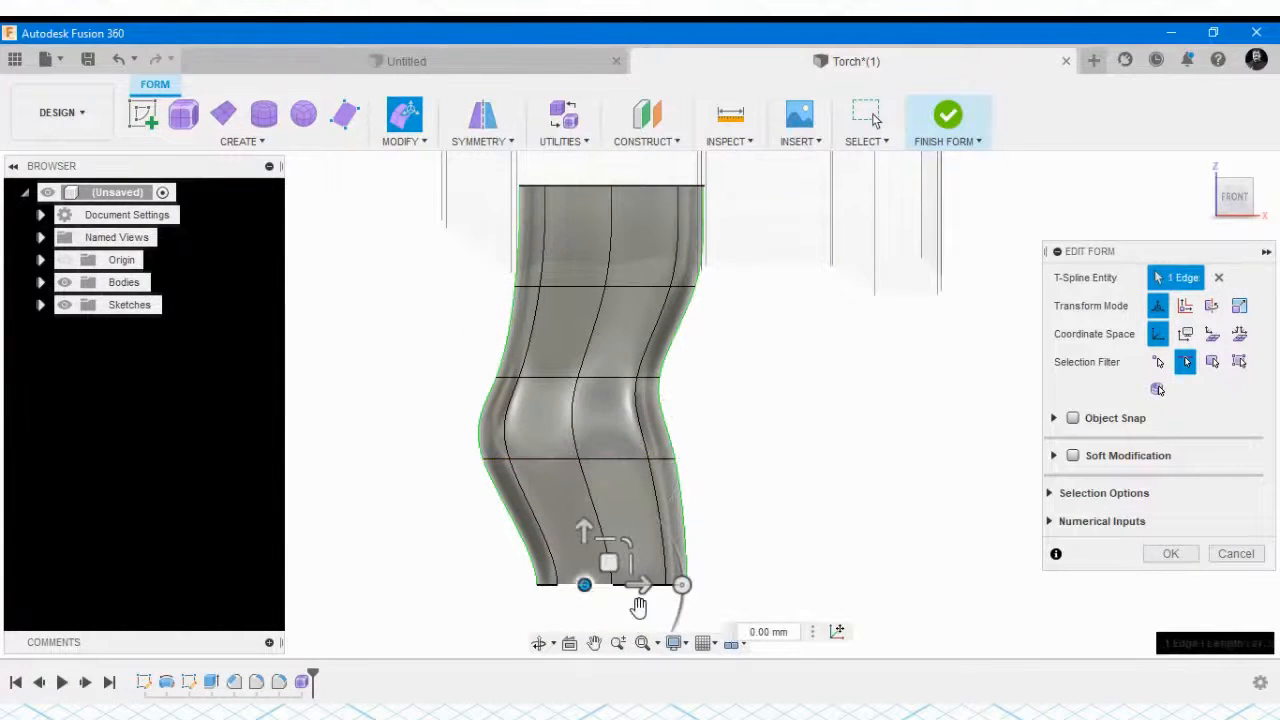
pyautogui.doubleClick(620, 584)
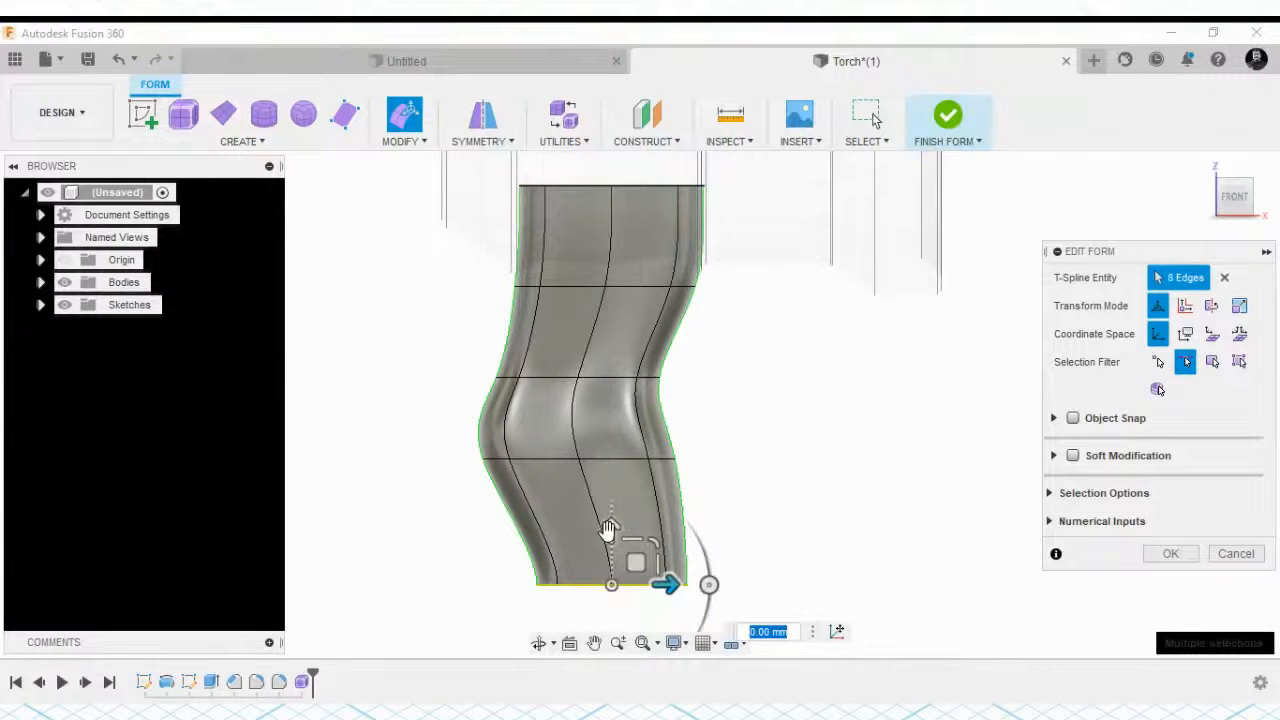
pyautogui.moveTo(609, 528)
pyautogui.mouseDown()
pyautogui.moveTo(610, 491)
pyautogui.moveTo(613, 512)
pyautogui.mouseUp()
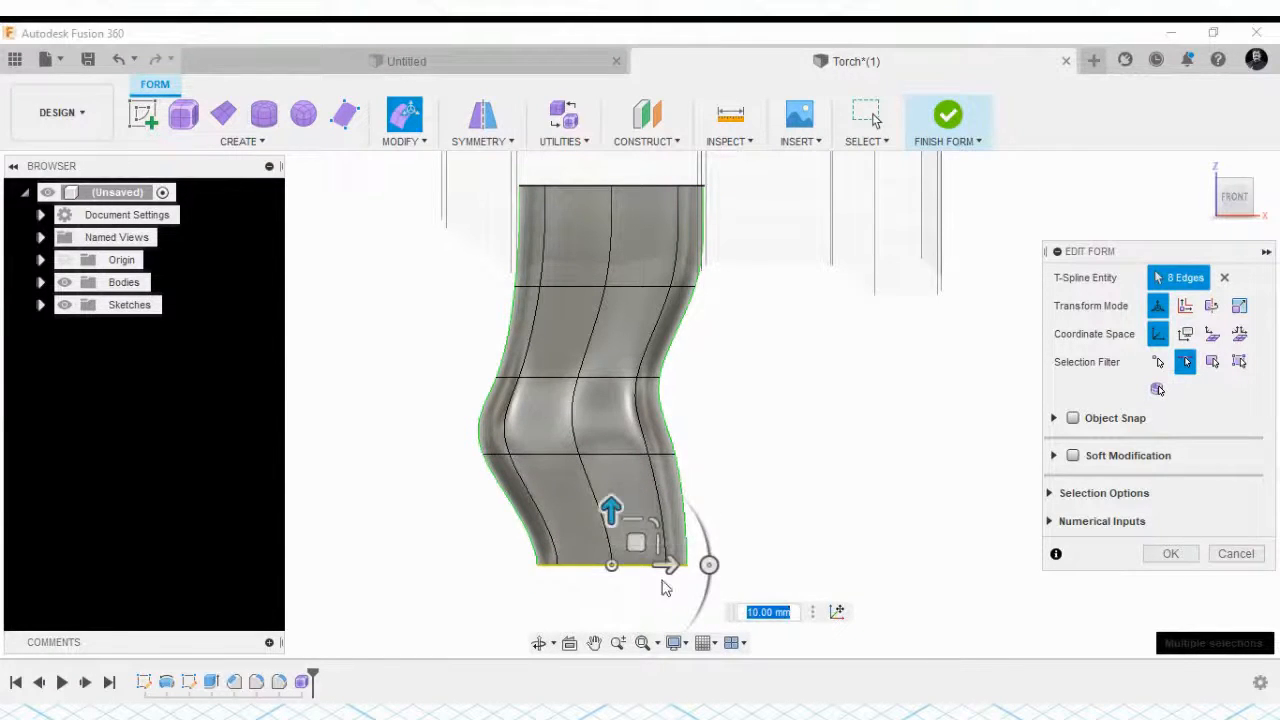
pyautogui.moveTo(667, 566); pyautogui.dragTo(678, 507)
pyautogui.keyDown('shift'); pyautogui.moveTo(763, 477); pyautogui.dragTo(670, 514, button='middle'); pyautogui.keyUp('shift')
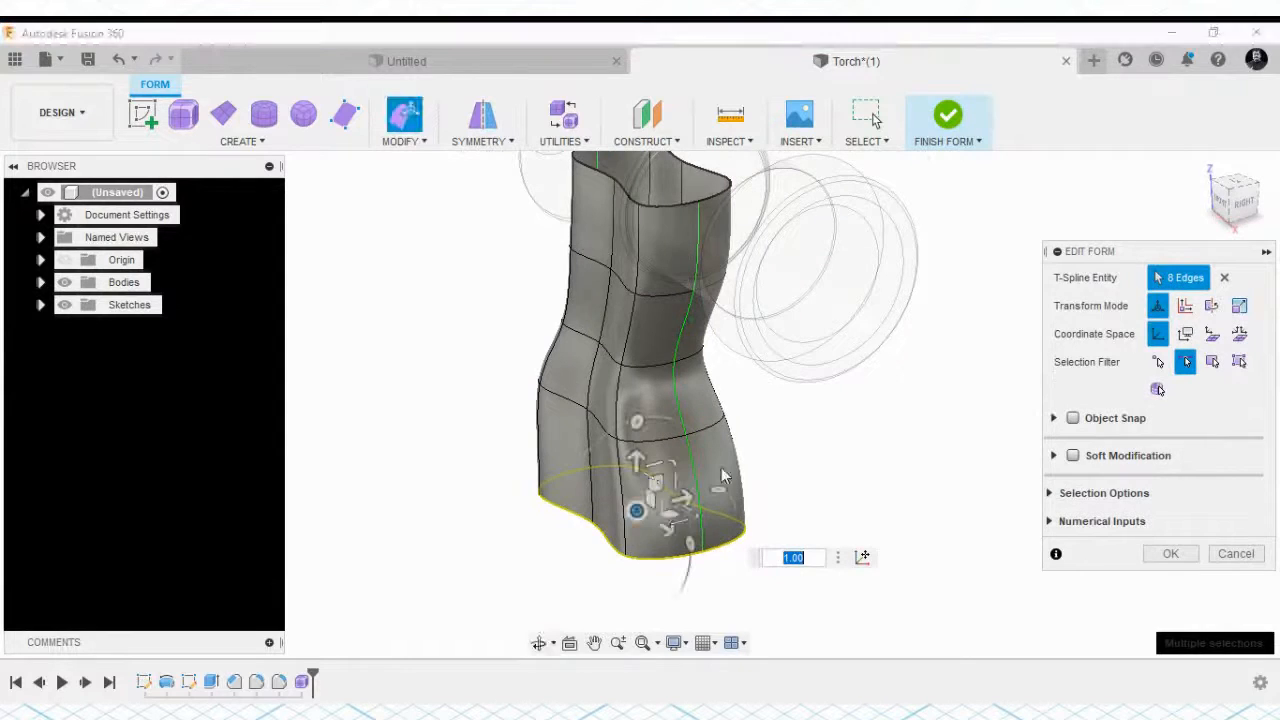
pyautogui.keyDown('shift'); pyautogui.moveTo(745, 459); pyautogui.dragTo(715, 431, button='middle'); pyautogui.keyUp('shift')
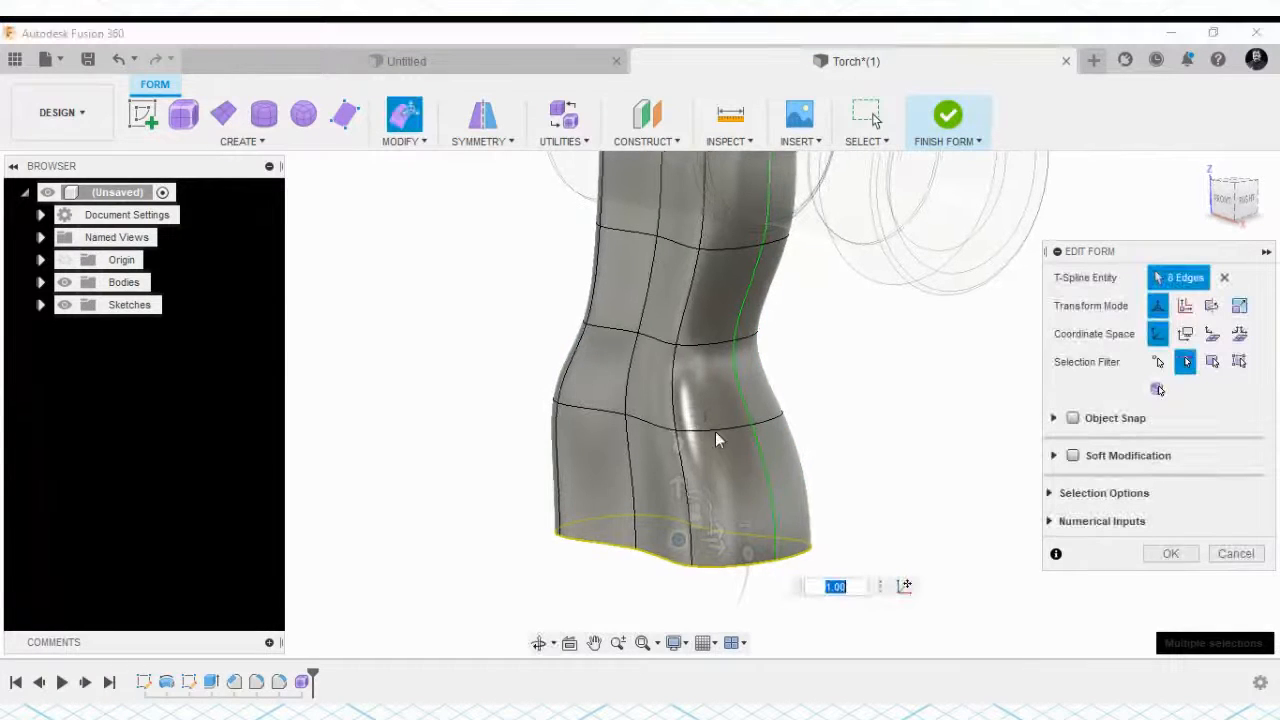
pyautogui.click(1168, 553)
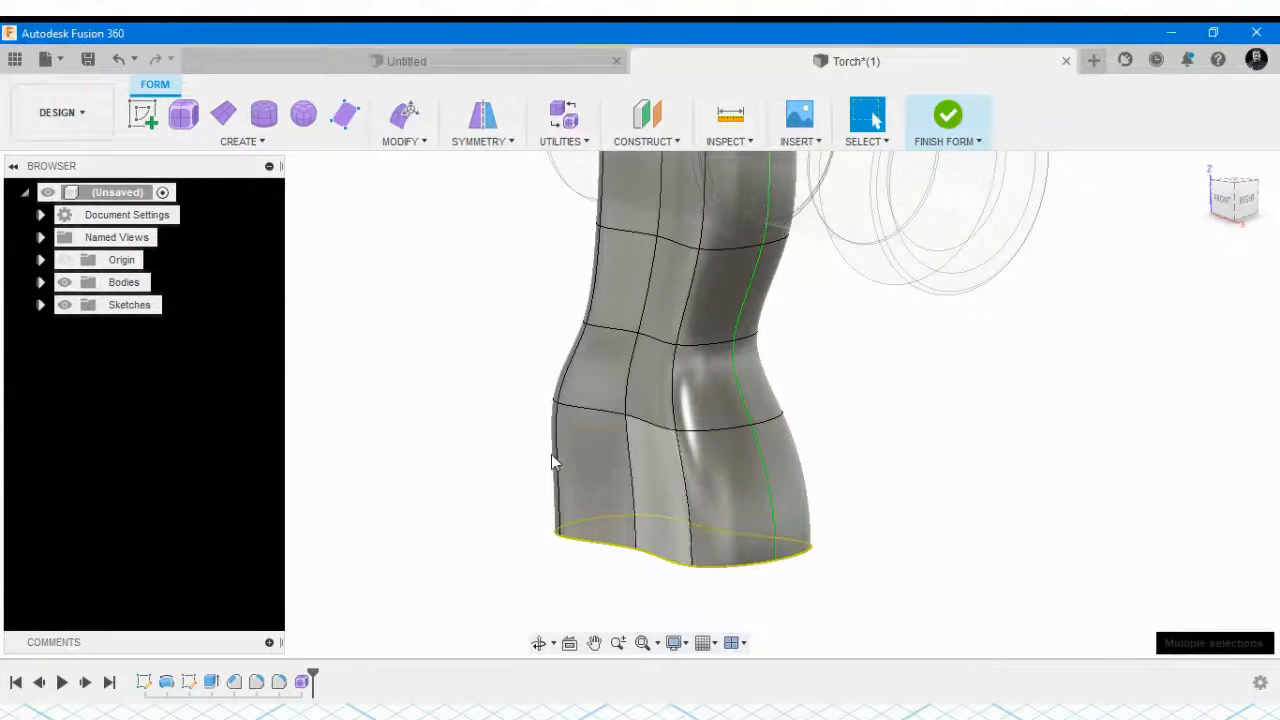
# Insert a single edge loop above the handle's bottom rim at an insert location of about 0.39
pyautogui.keyDown('shift'); pyautogui.moveTo(557, 462); pyautogui.dragTo(608, 304, button='middle'); pyautogui.keyUp('shift')
pyautogui.scroll(2, 608, 304)
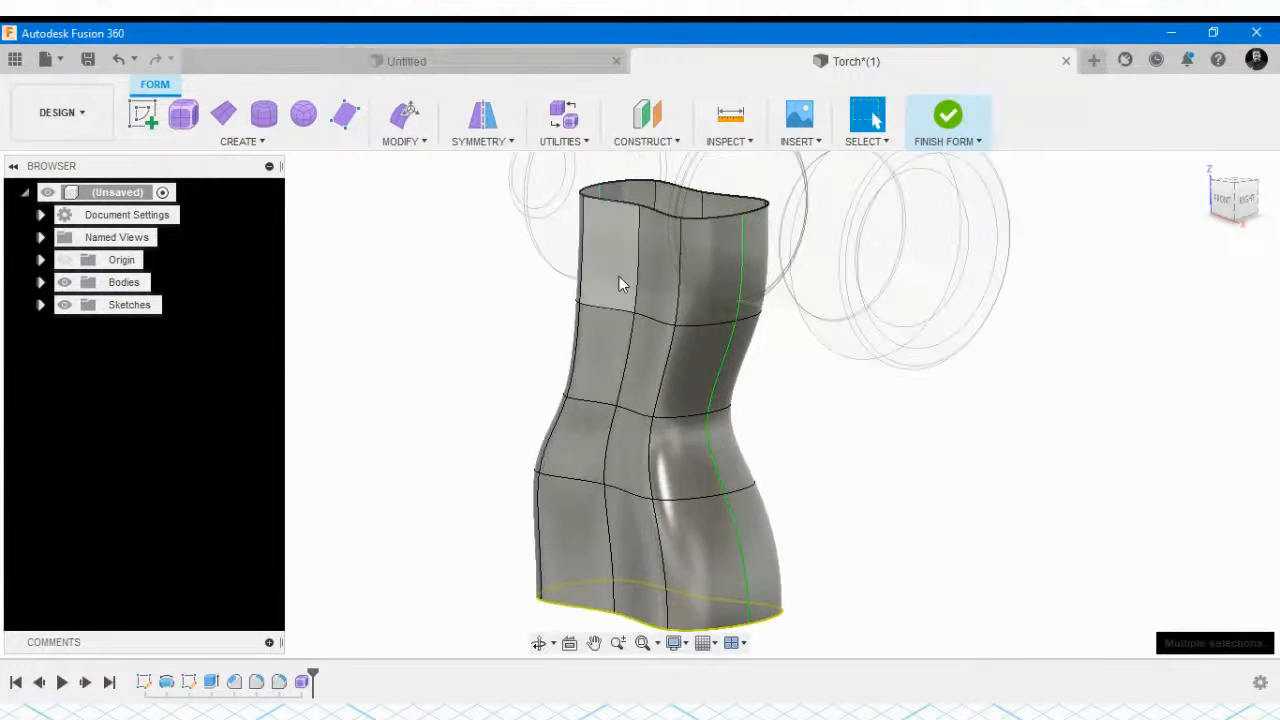
pyautogui.scroll(-2, 670, 345)
pyautogui.moveTo(664, 392)
pyautogui.keyDown('shift'); pyautogui.mouseDown(button='middle')
pyautogui.moveTo(677, 338)
pyautogui.moveTo(674, 394)
pyautogui.moveTo(694, 386)
pyautogui.moveTo(616, 421)
pyautogui.moveTo(663, 400)
pyautogui.mouseUp(button='middle'); pyautogui.keyUp('shift')
pyautogui.scroll(2, 700, 420)
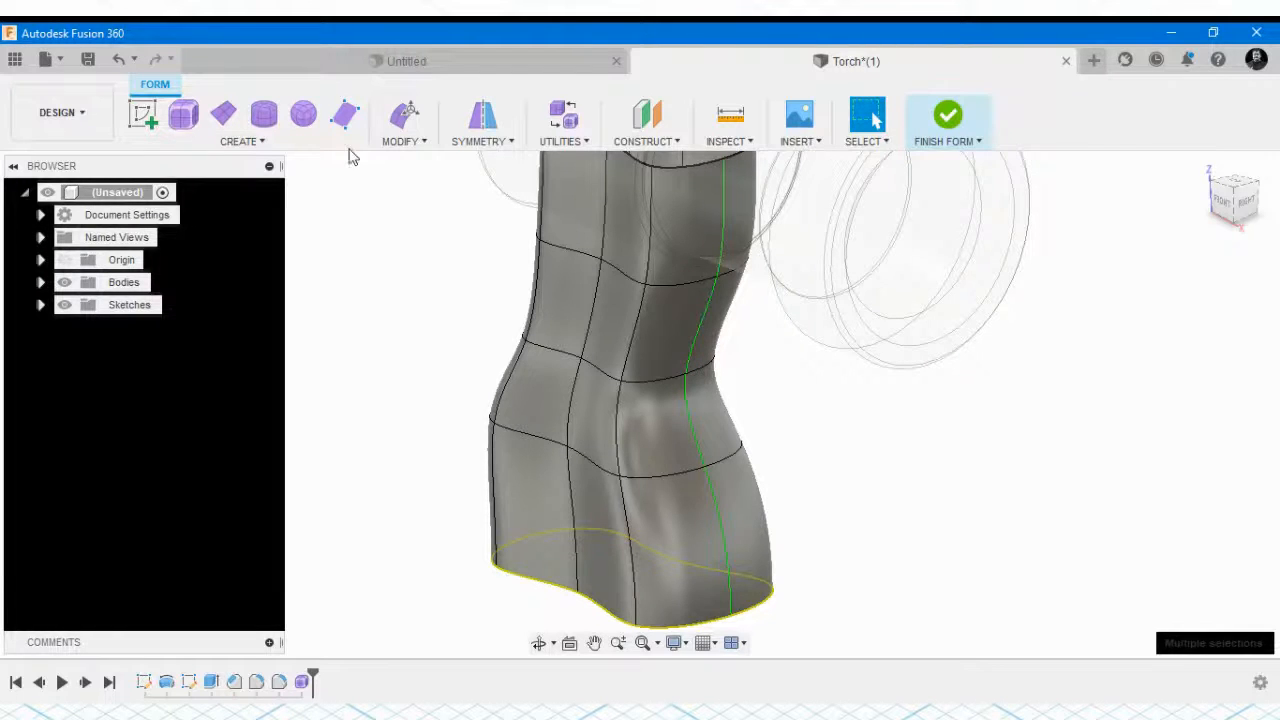
pyautogui.click(399, 143)
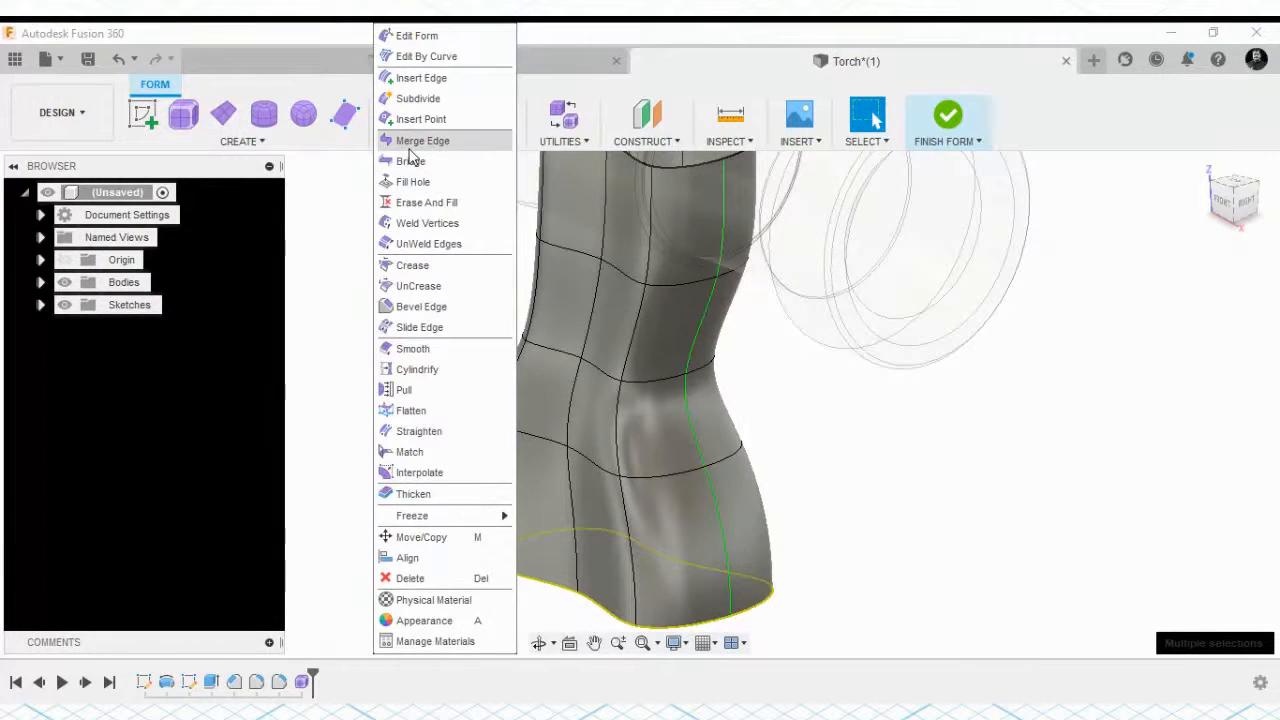
pyautogui.click(413, 79)
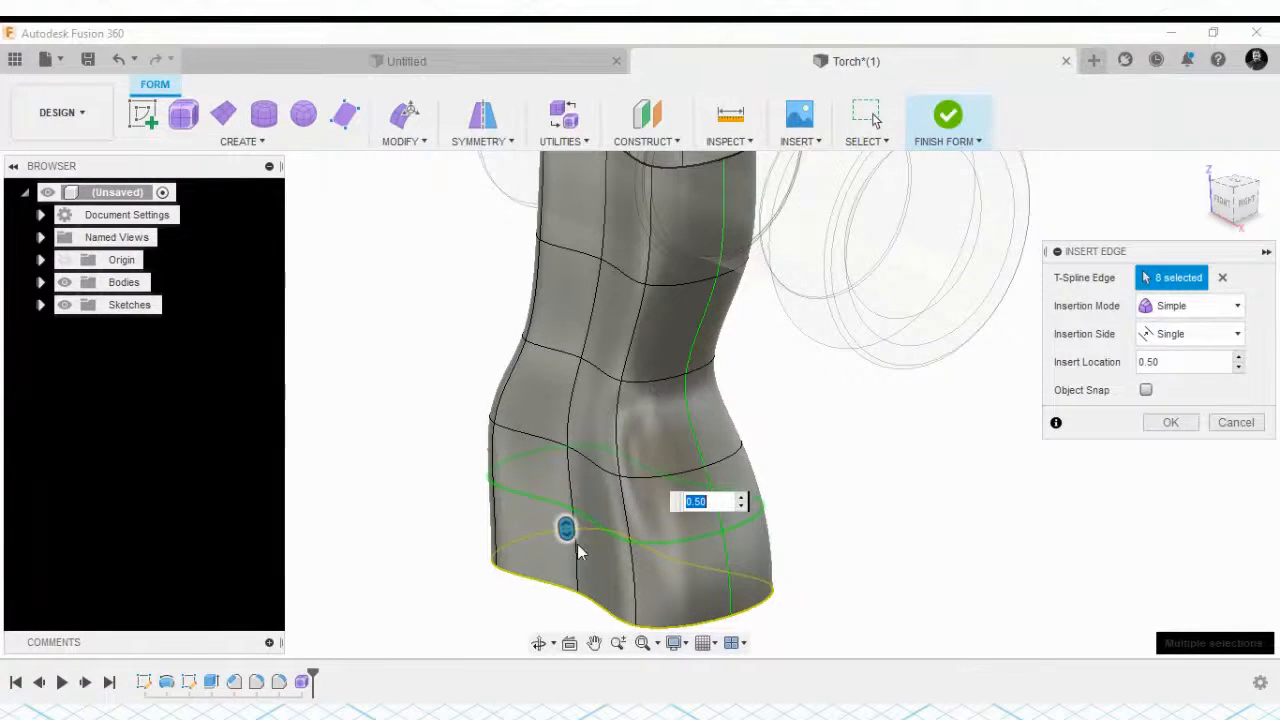
pyautogui.moveTo(567, 528)
pyautogui.mouseDown()
pyautogui.moveTo(569, 573)
pyautogui.moveTo(570, 552)
pyautogui.mouseUp()
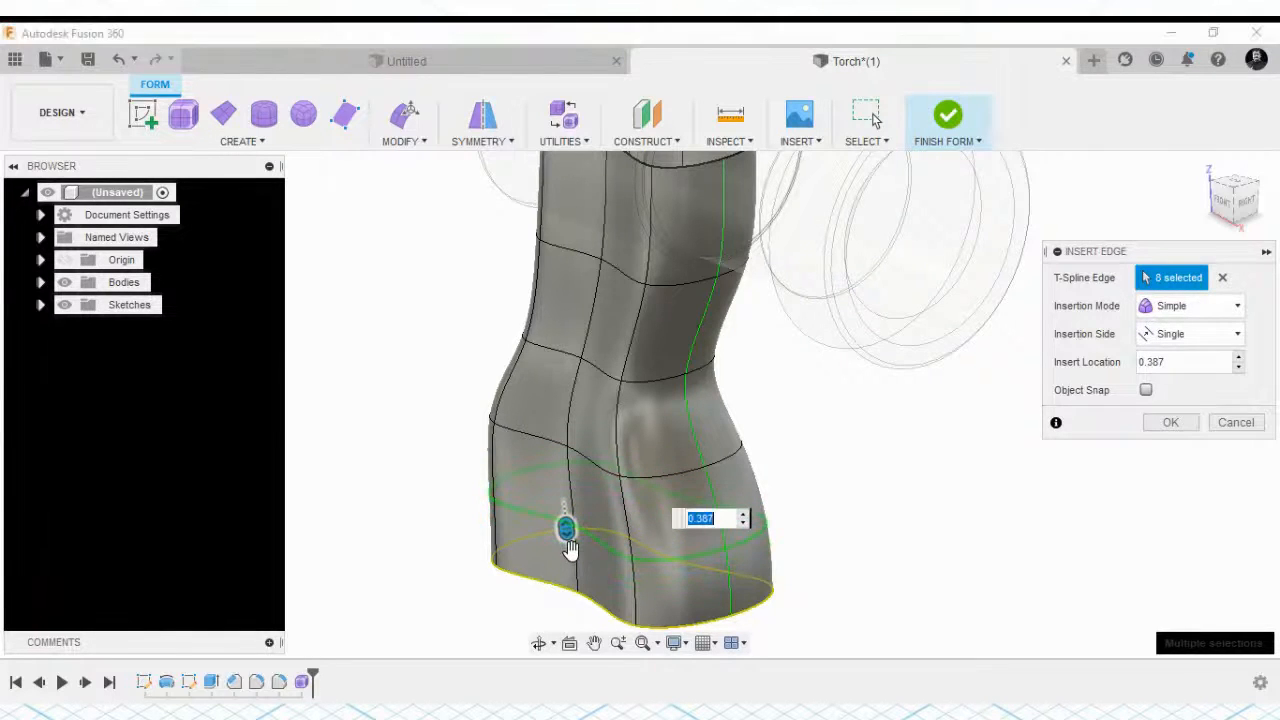
pyautogui.click(1152, 422)
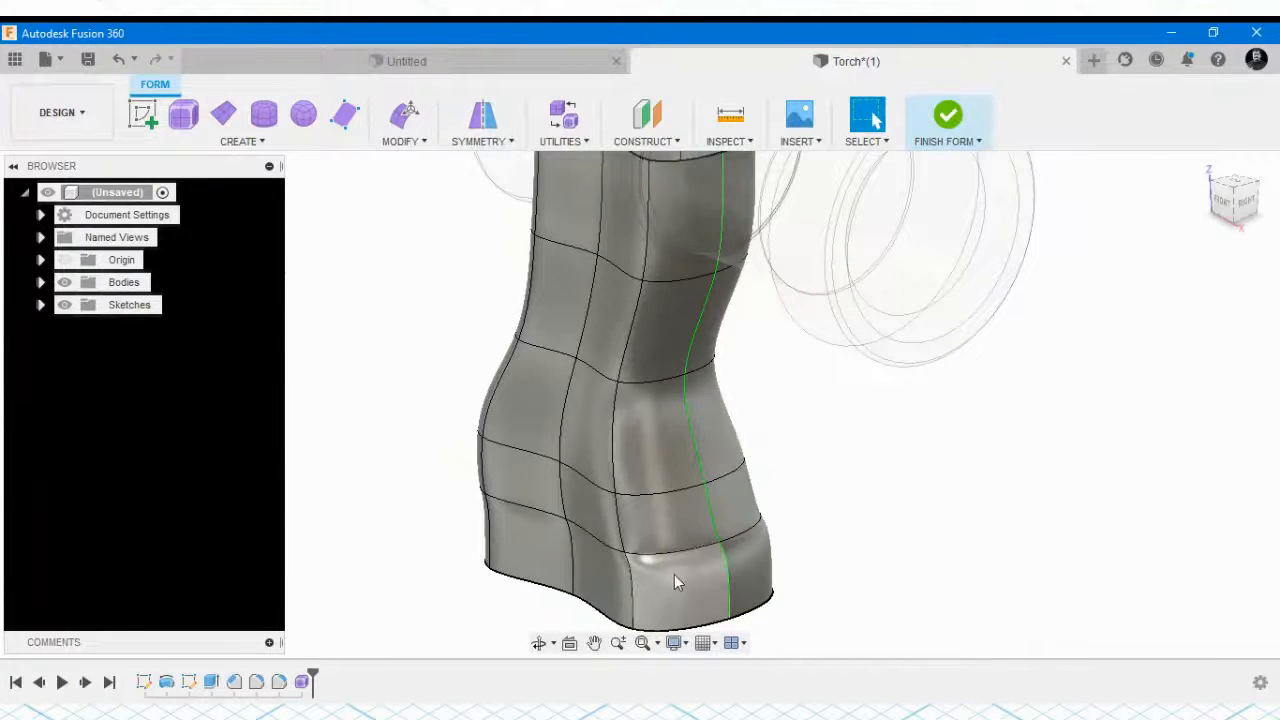
# Insert two short edges on the handle's torch-head side, one below the middle loop at location 0.50 and one above that loop
pyautogui.click(402, 141)
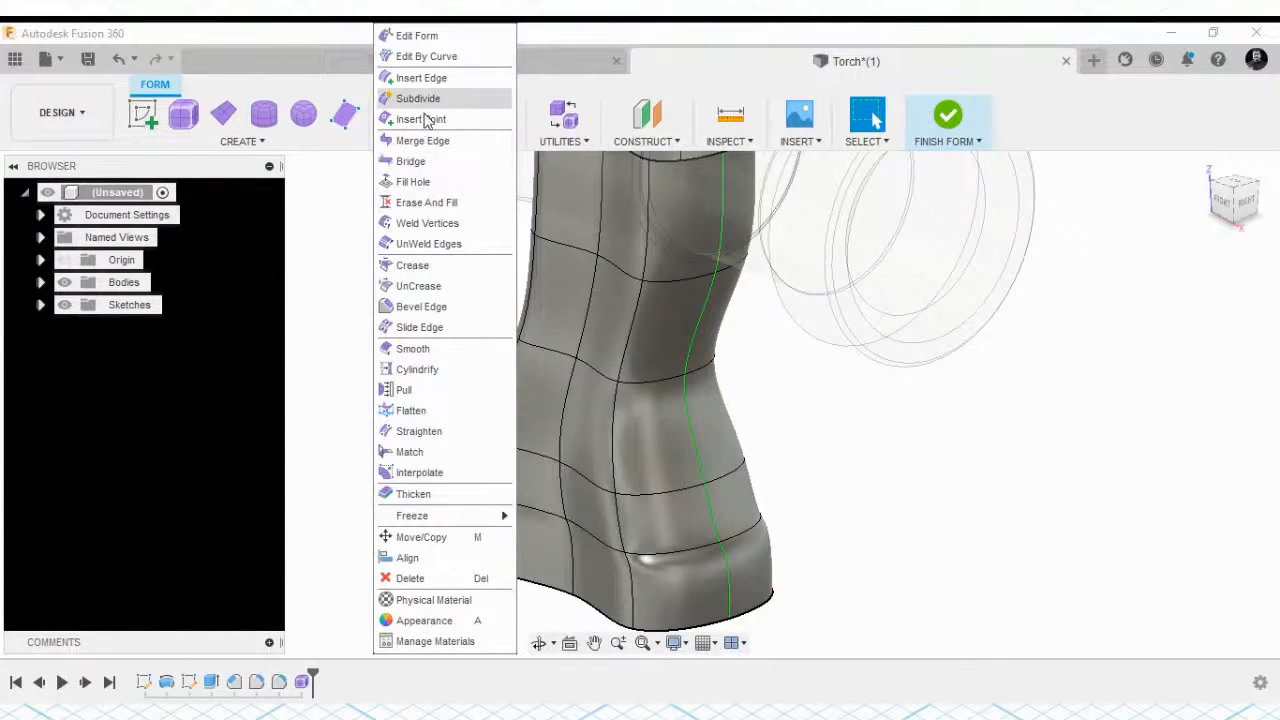
pyautogui.click(422, 77)
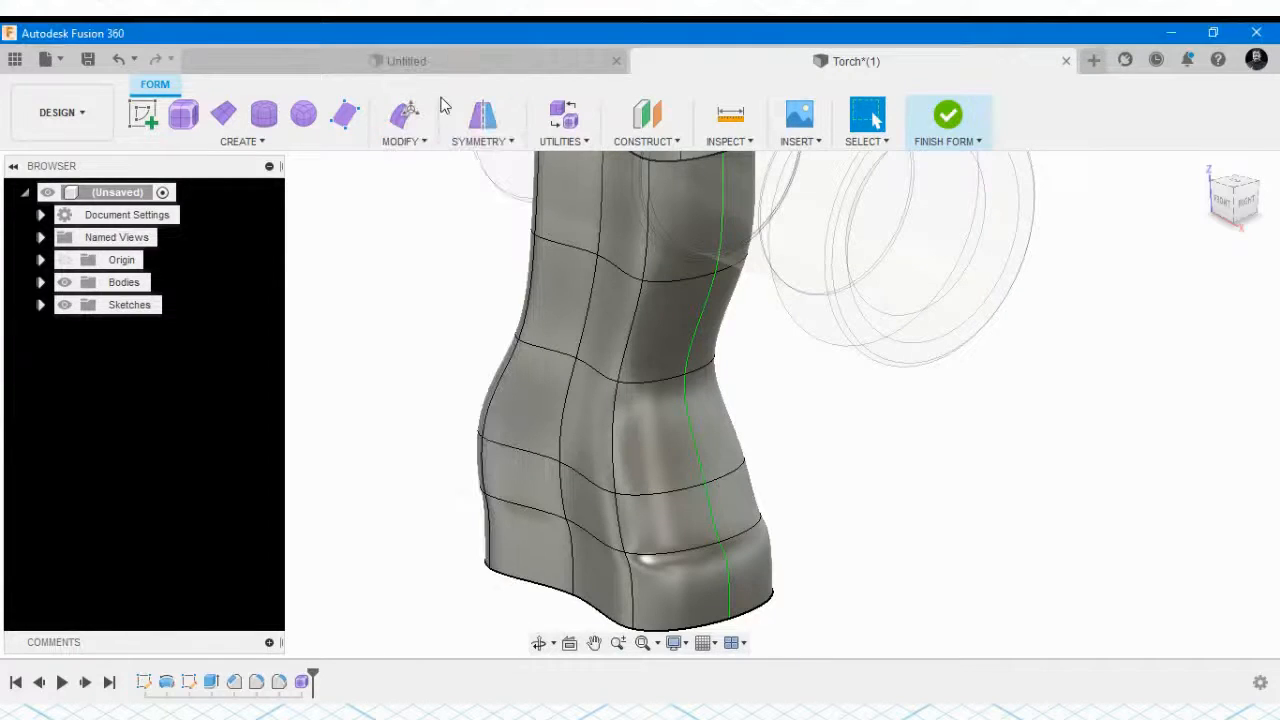
pyautogui.click(645, 382)
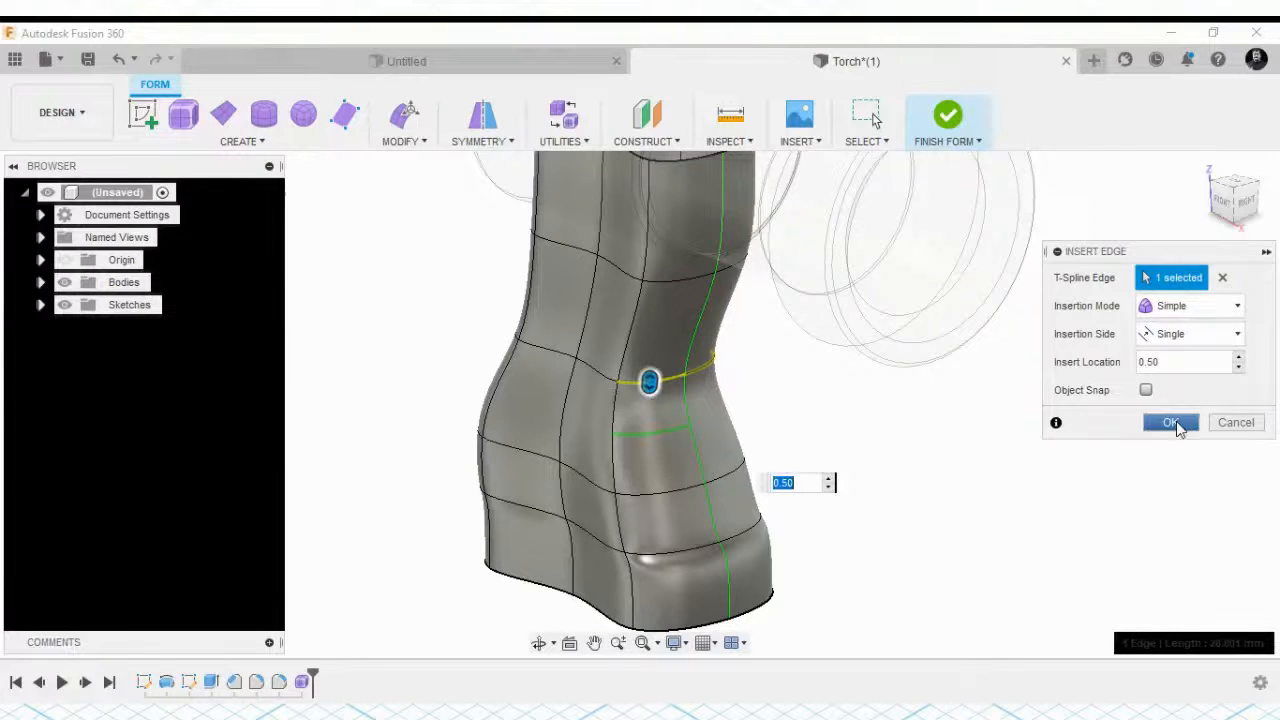
pyautogui.click(1171, 422)
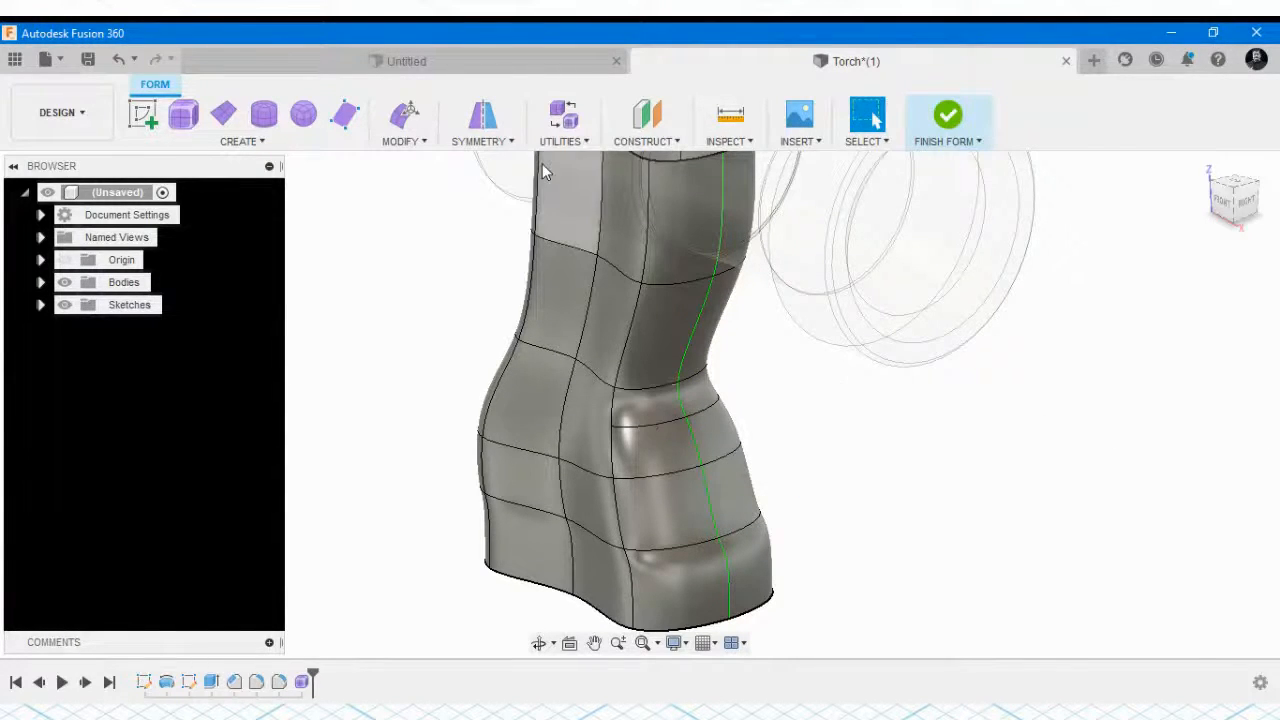
pyautogui.click(396, 142)
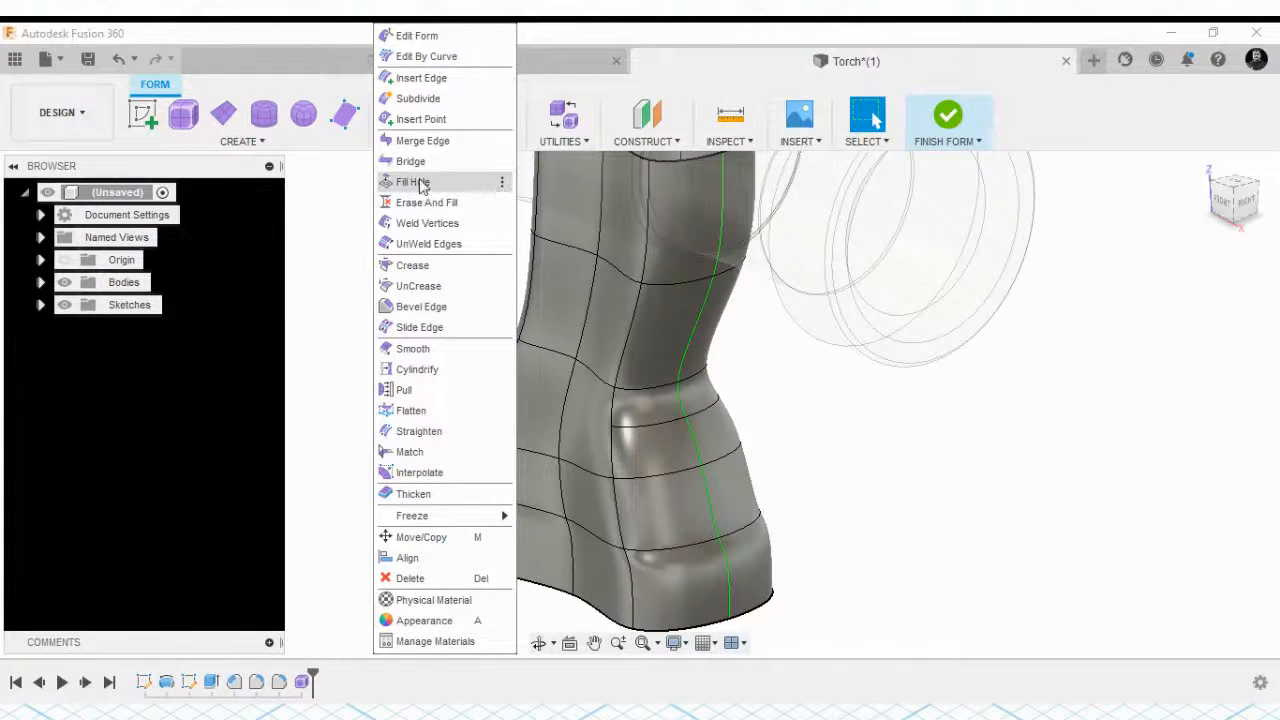
pyautogui.click(661, 286)
pyautogui.click(1166, 424)
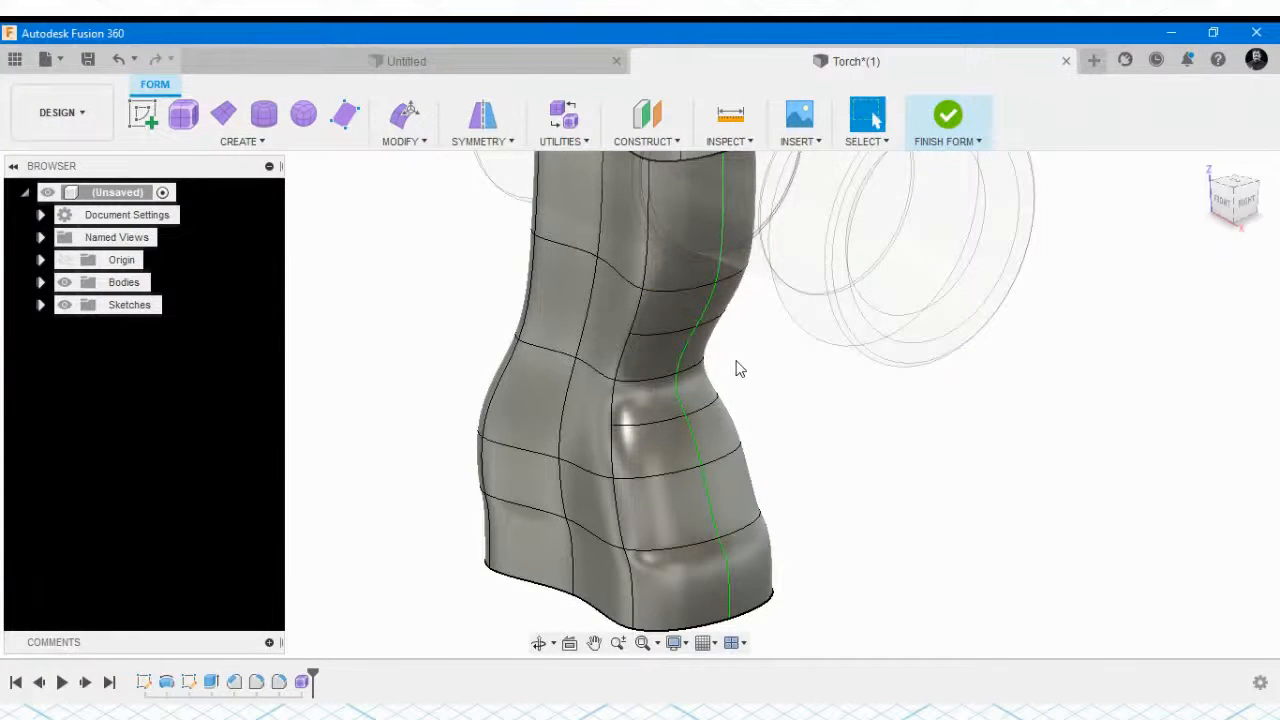
# In front view, move the two short edges on the handle's torch-head side -10 mm horizontally into the grip and apply the edit
pyautogui.click(669, 416)
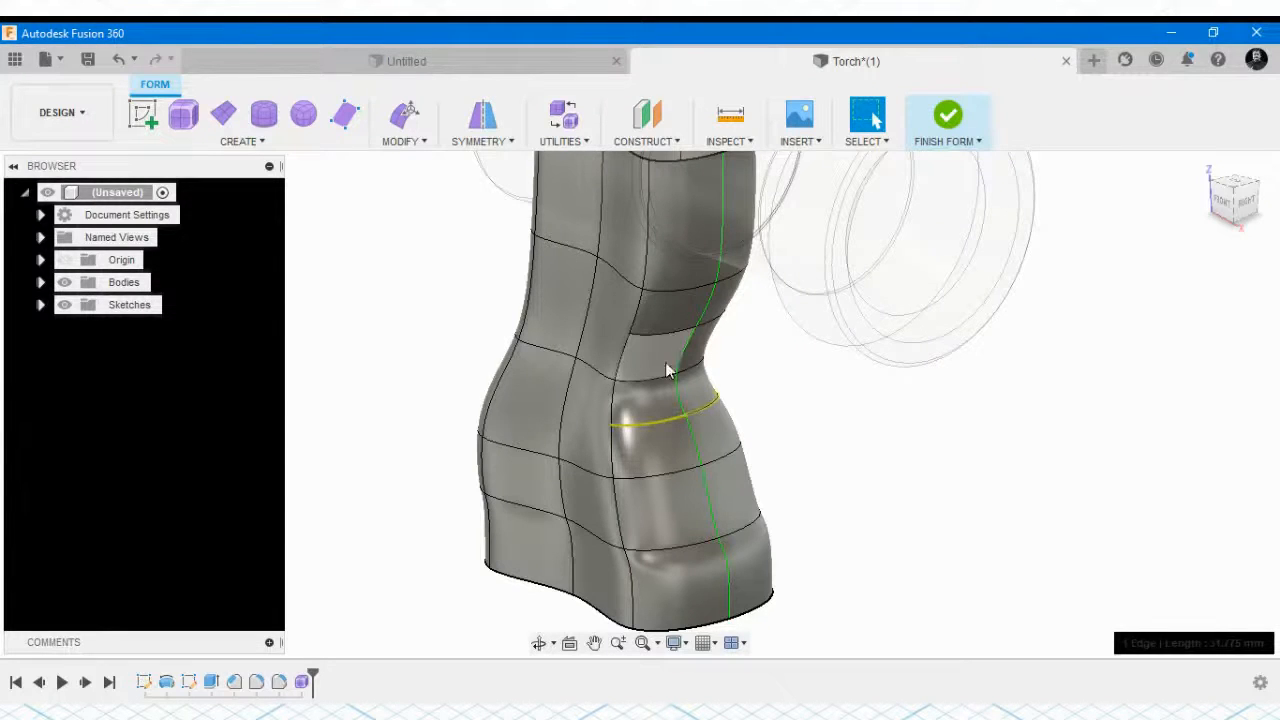
pyautogui.keyDown('shift'); pyautogui.click(654, 333); pyautogui.keyUp('shift')
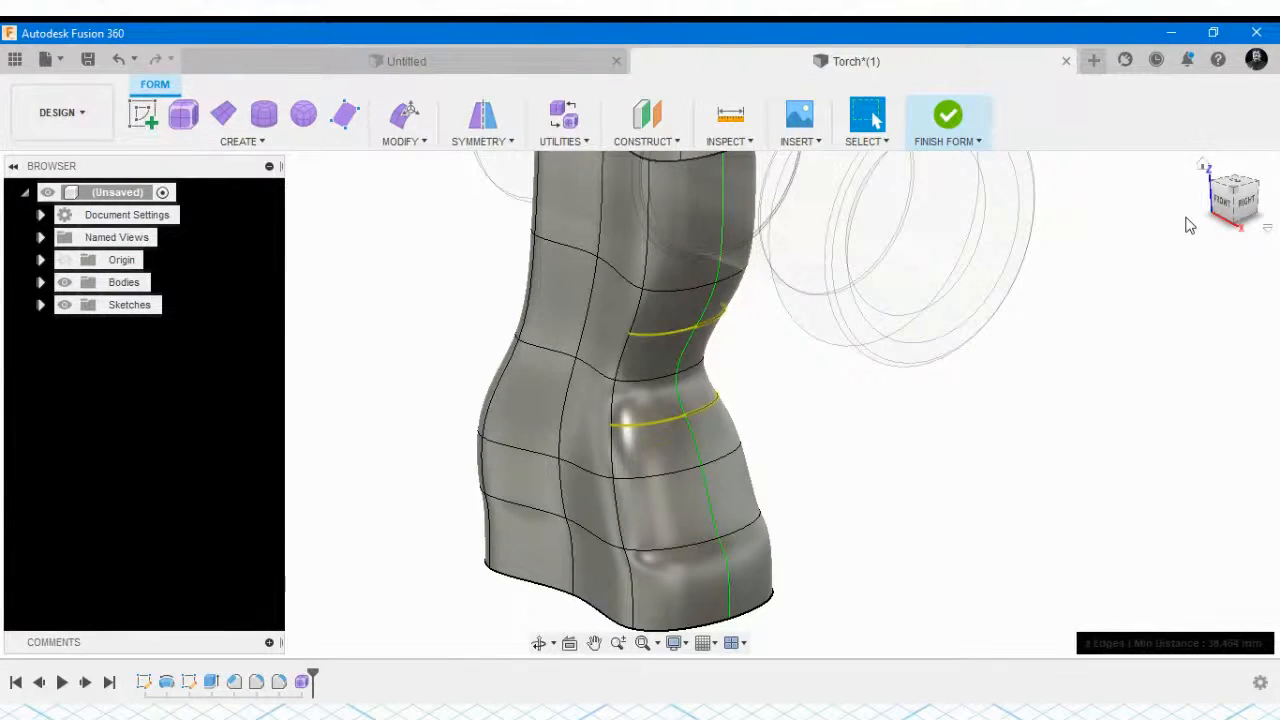
pyautogui.click(1221, 201)
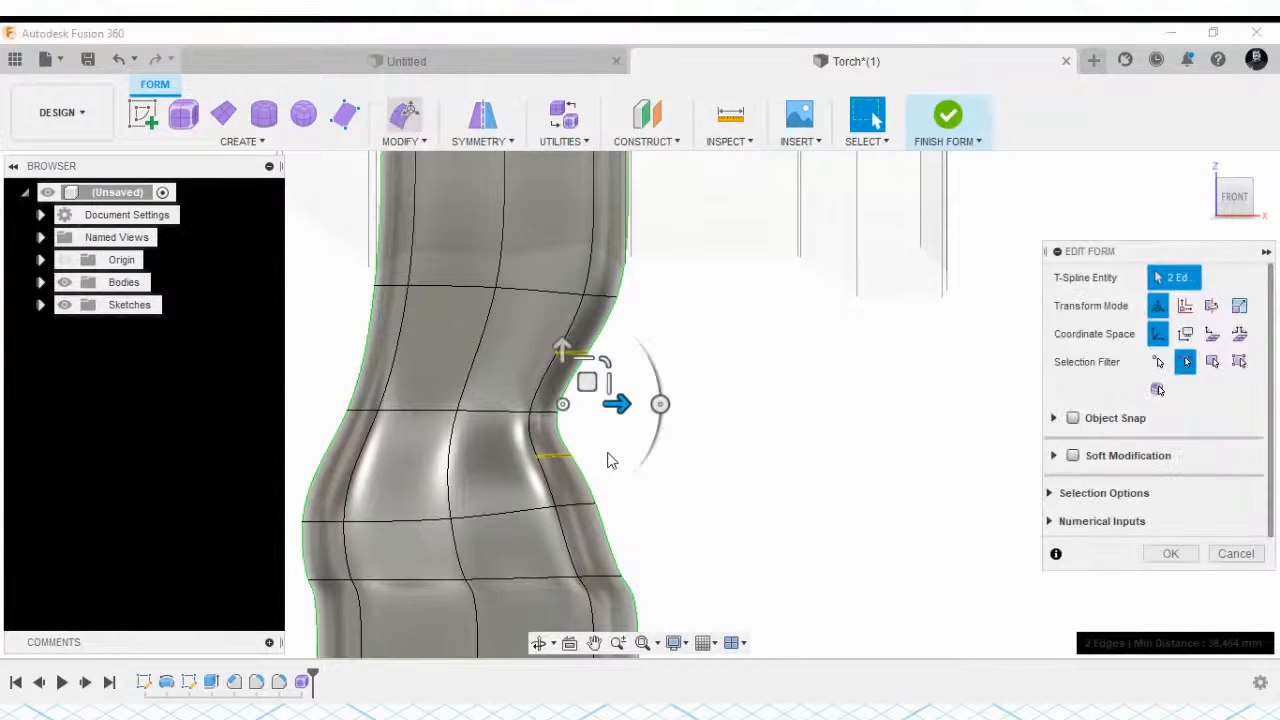
pyautogui.moveTo(617, 404); pyautogui.dragTo(603, 405)
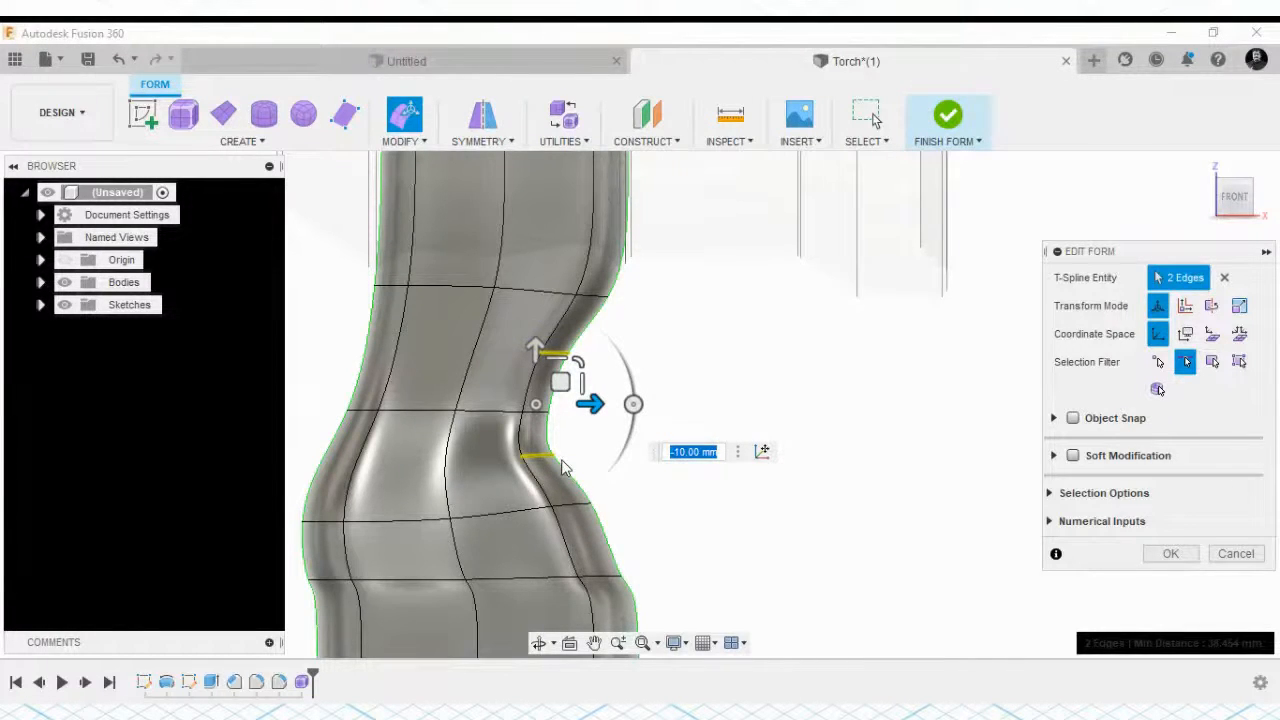
pyautogui.moveTo(537, 349); pyautogui.dragTo(537, 349)
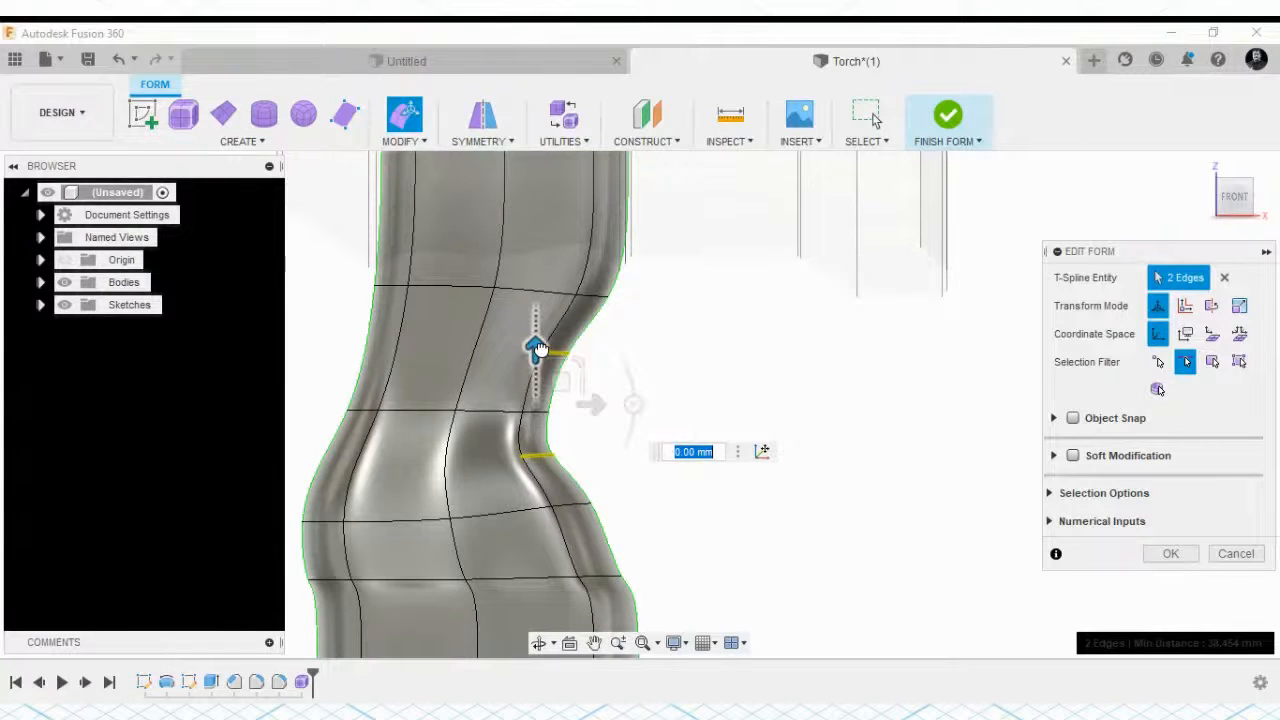
pyautogui.click(1172, 553)
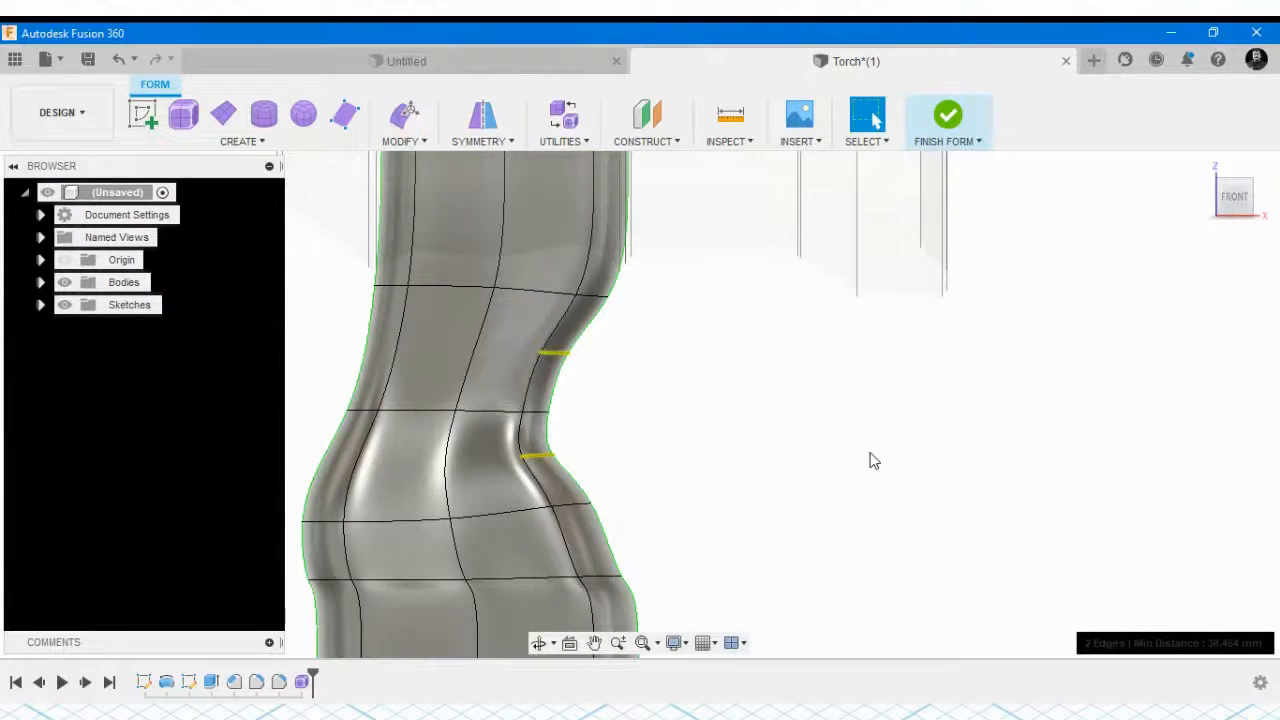
# Delete the ring of faces forming the lowest band around the handle's base
pyautogui.scroll(-5, 883, 443)
pyautogui.keyDown('shift'); pyautogui.moveTo(866, 420); pyautogui.dragTo(771, 446, button='middle'); pyautogui.keyUp('shift')
pyautogui.scroll(4, 703, 560)
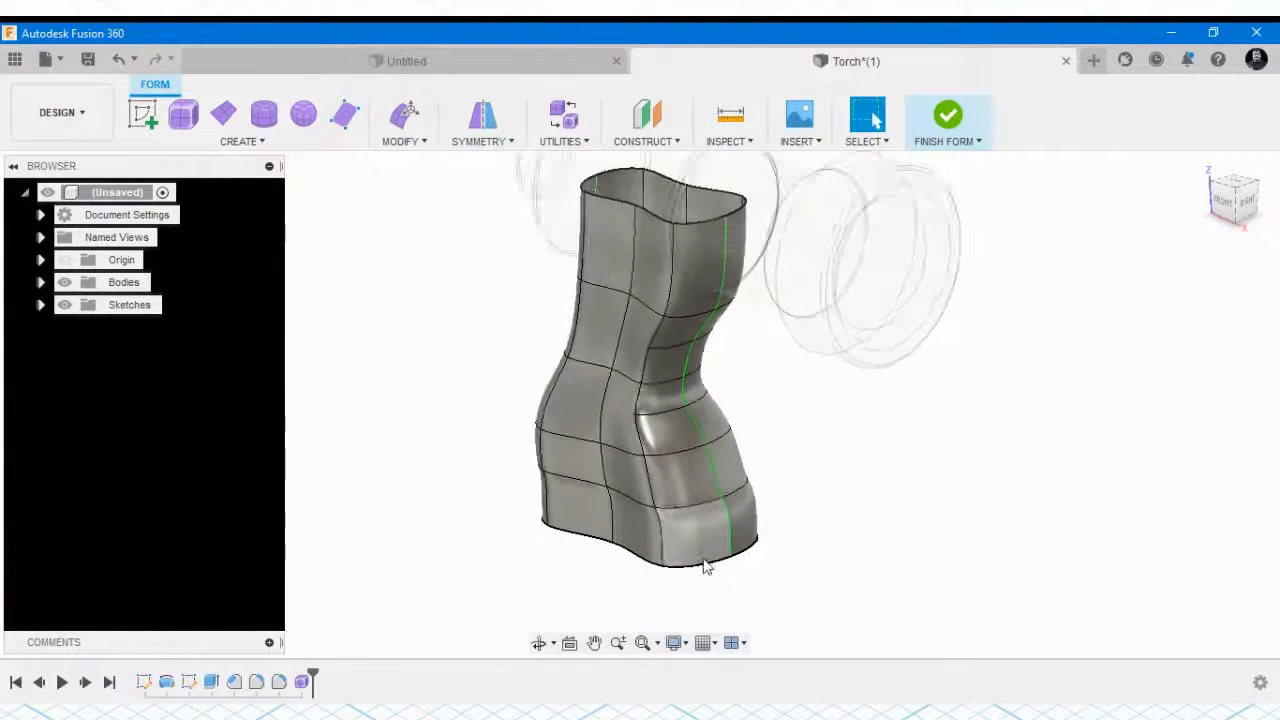
pyautogui.click(663, 540)
pyautogui.keyDown('shift'); pyautogui.doubleClick(615, 516); pyautogui.keyUp('shift')
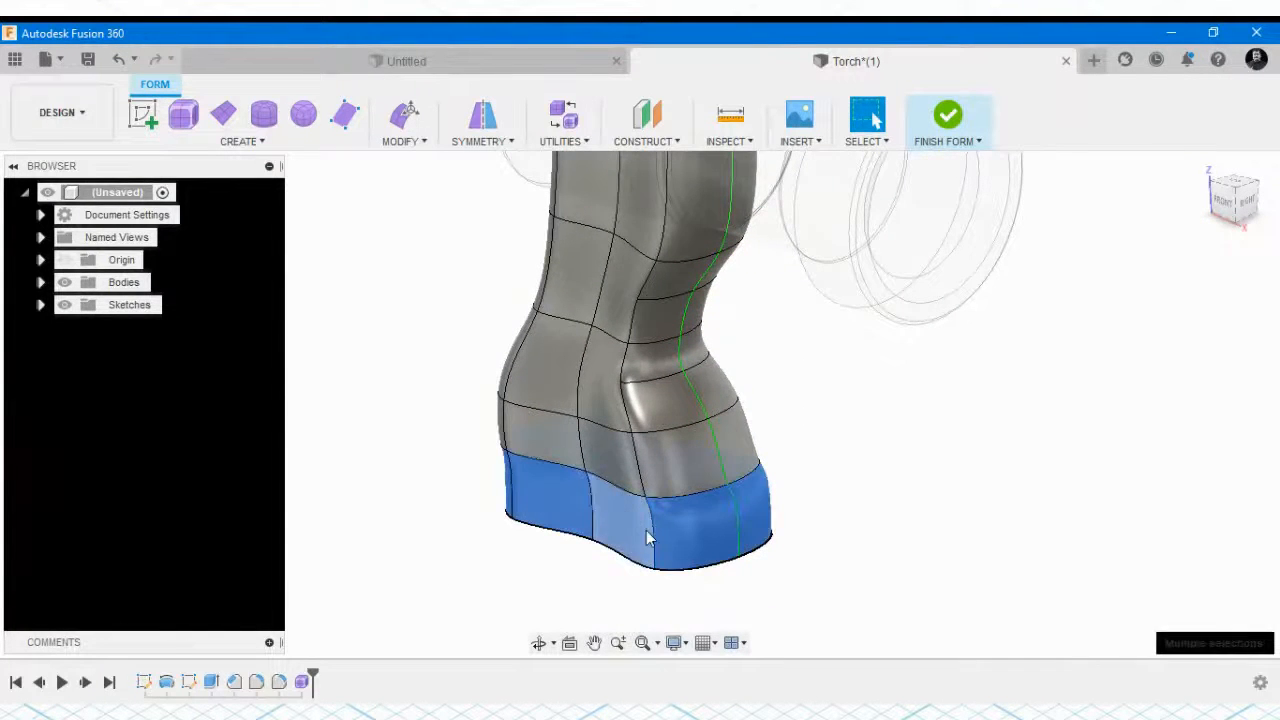
pyautogui.press('Delete')
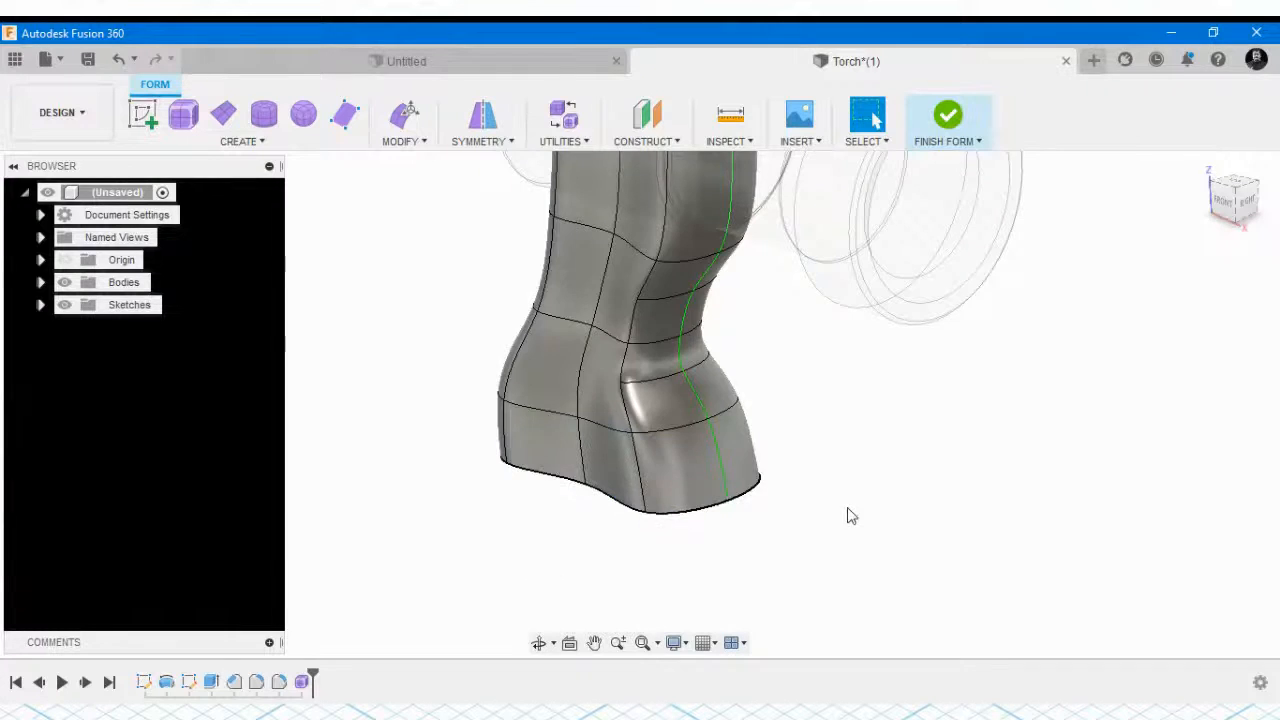
# Select the whole handle form and scale it to 0.864 along Y and 0.804 along X, then apply the edit
pyautogui.scroll(-4, 848, 515)
pyautogui.scroll(4, 742, 377)
pyautogui.keyDown('shift'); pyautogui.moveTo(742, 377); pyautogui.dragTo(800, 455, button='middle'); pyautogui.keyUp('shift')
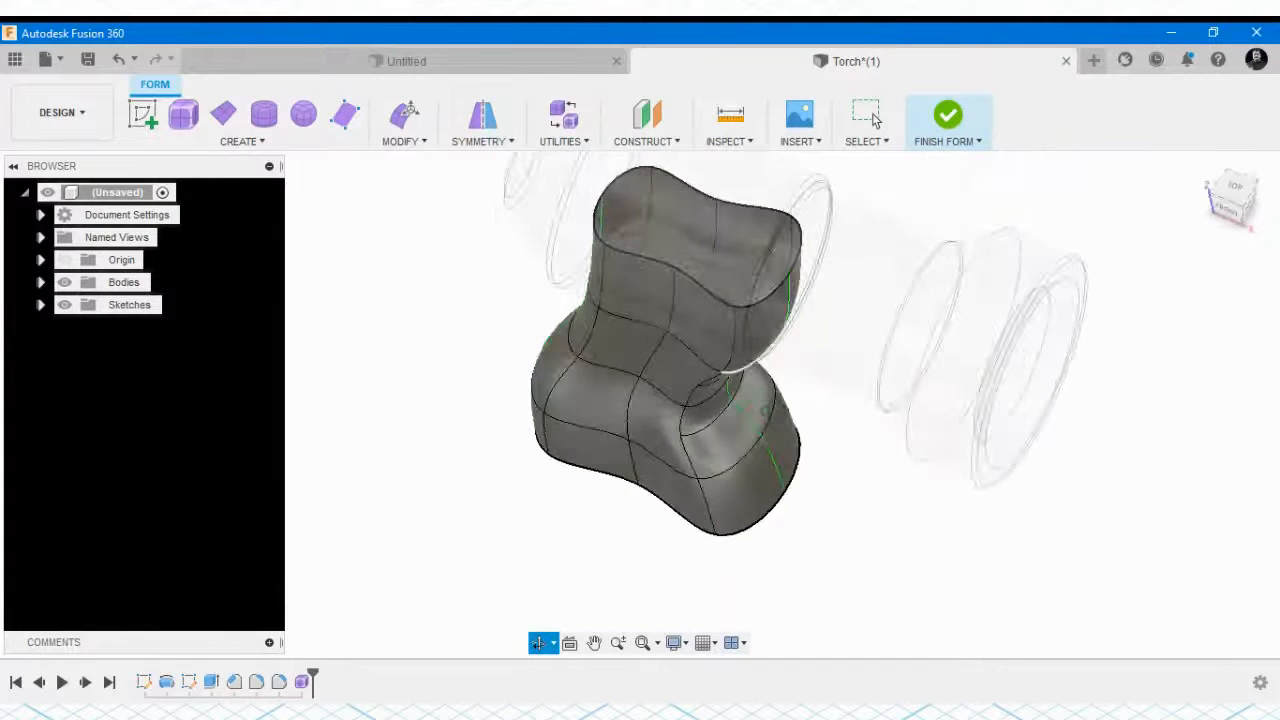
pyautogui.keyDown('shift'); pyautogui.moveTo(762, 408); pyautogui.dragTo(808, 357, button='middle'); pyautogui.keyUp('shift')
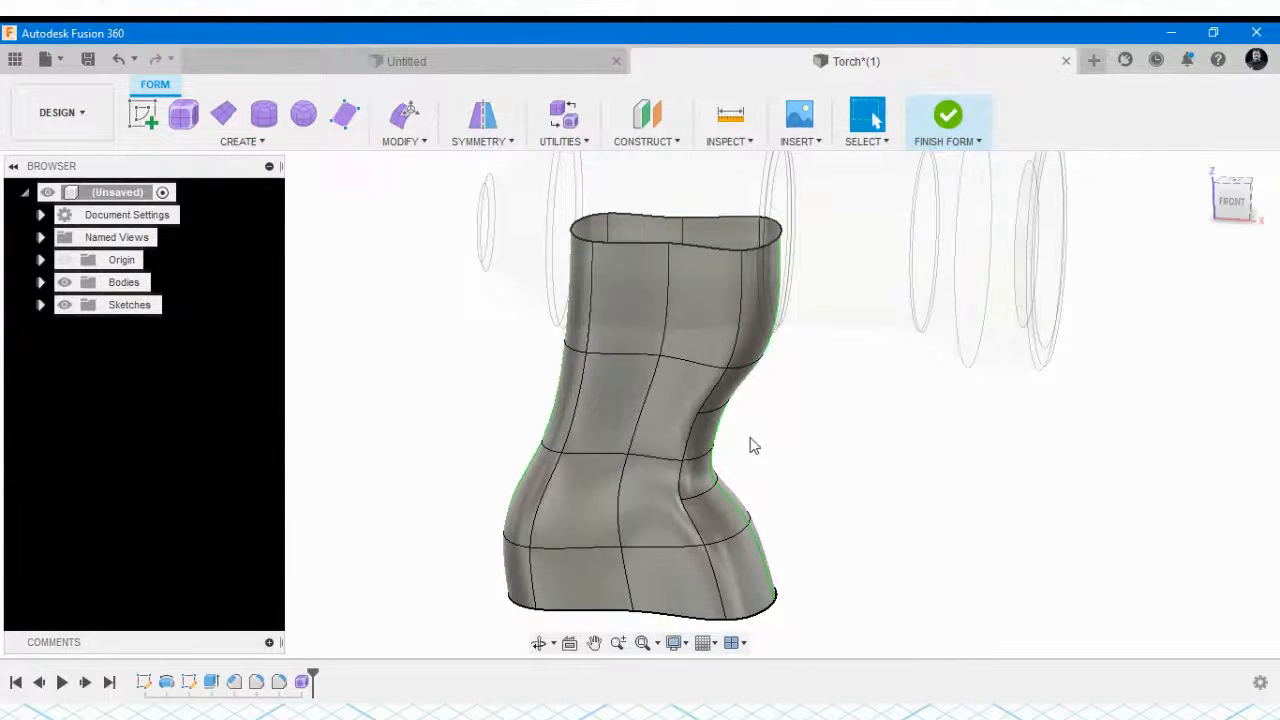
pyautogui.scroll(-2, 754, 446)
pyautogui.keyDown('shift'); pyautogui.moveTo(787, 456); pyautogui.dragTo(737, 478, button='middle'); pyautogui.keyUp('shift')
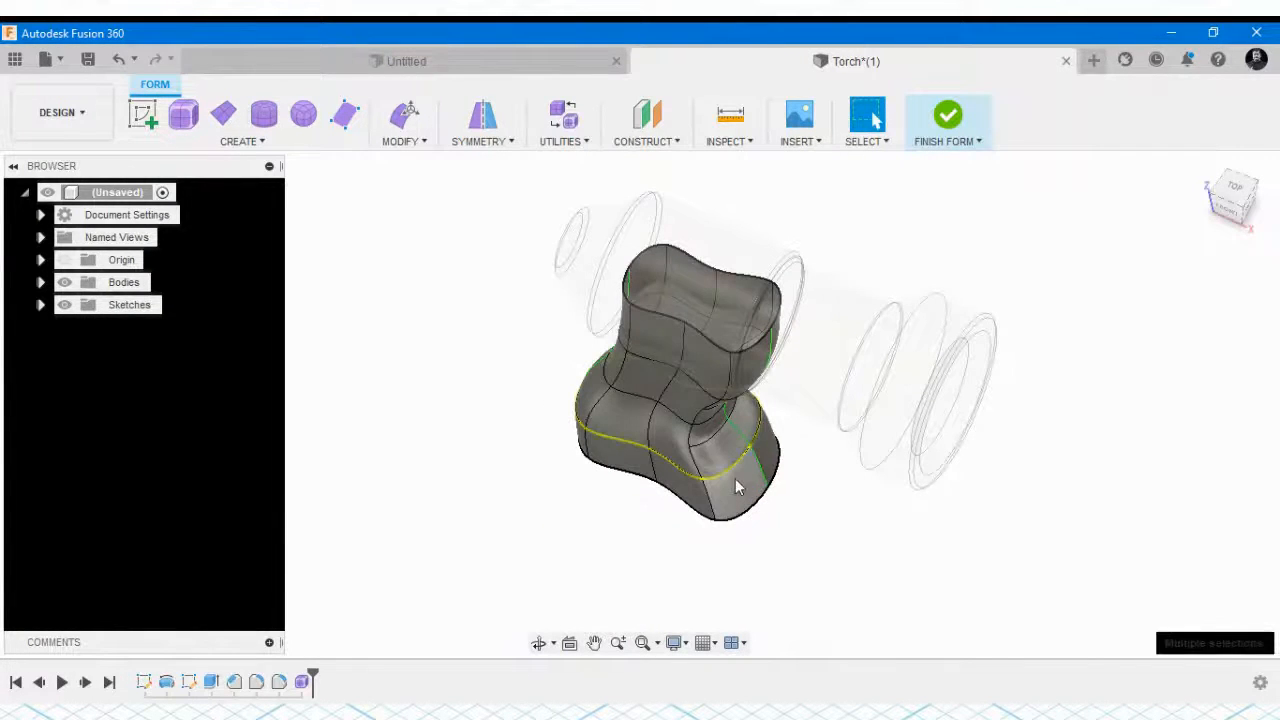
pyautogui.click(735, 500)
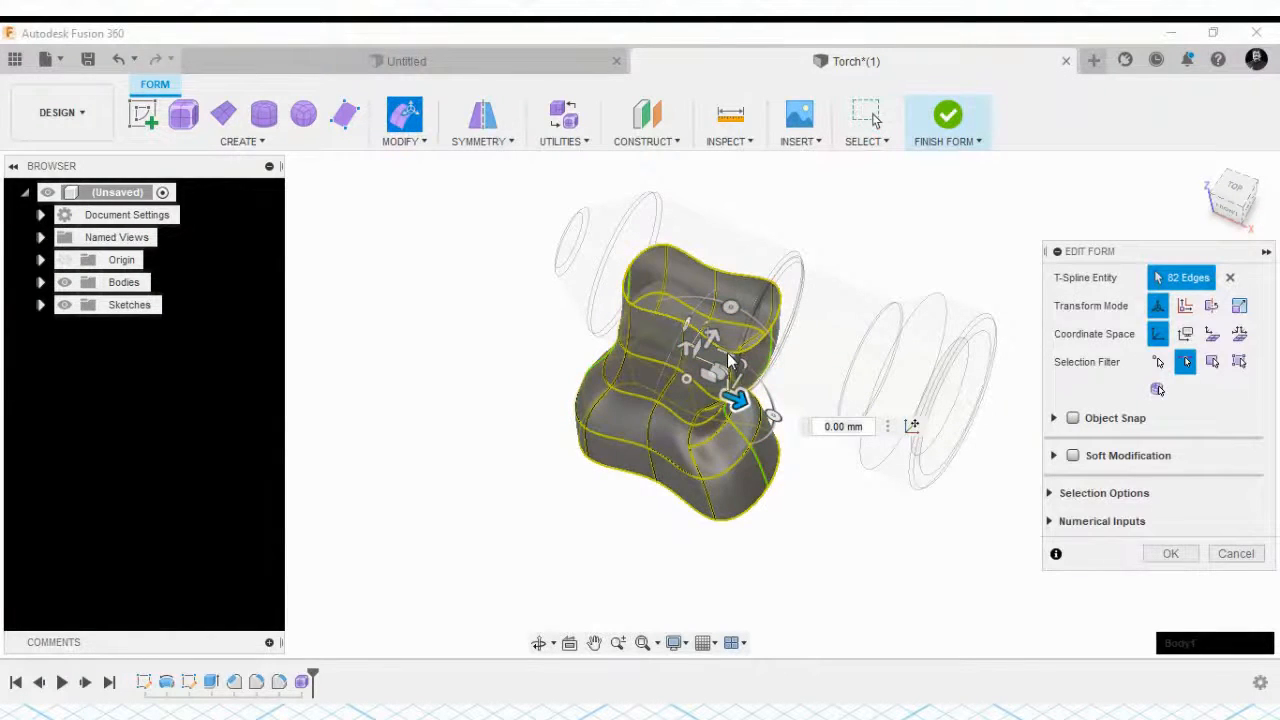
pyautogui.scroll(3, 729, 360)
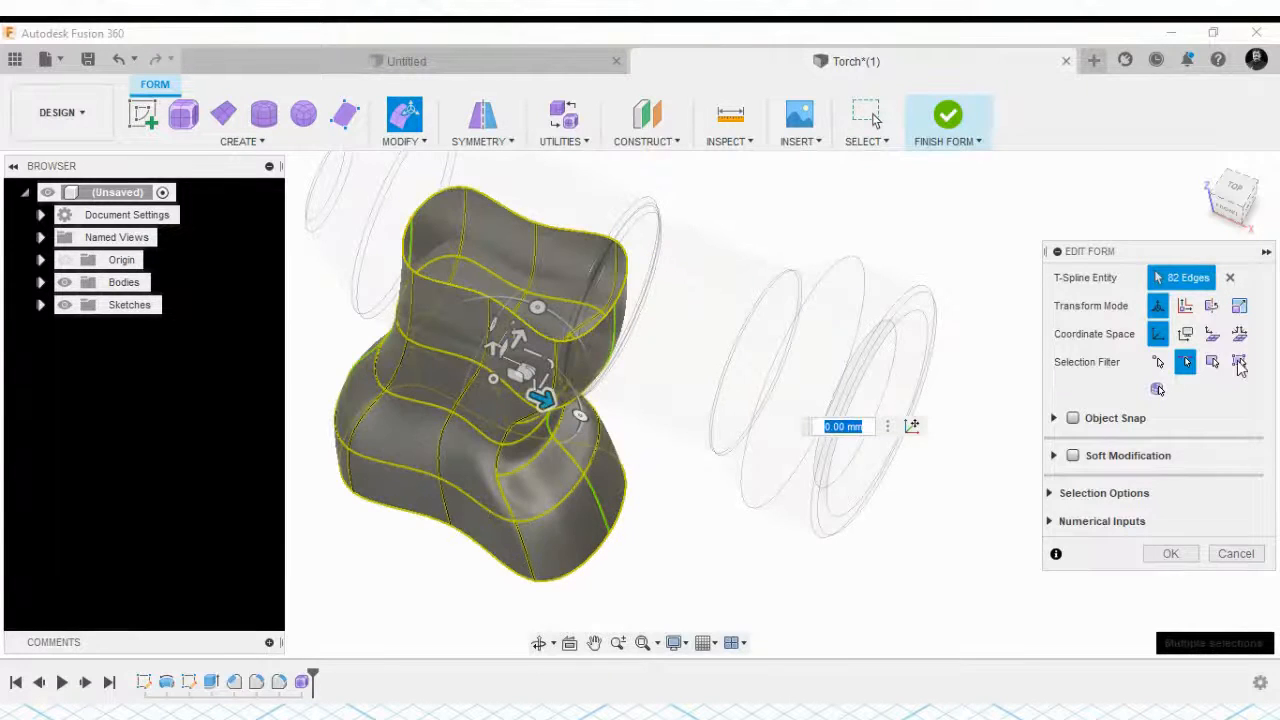
pyautogui.click(1240, 363)
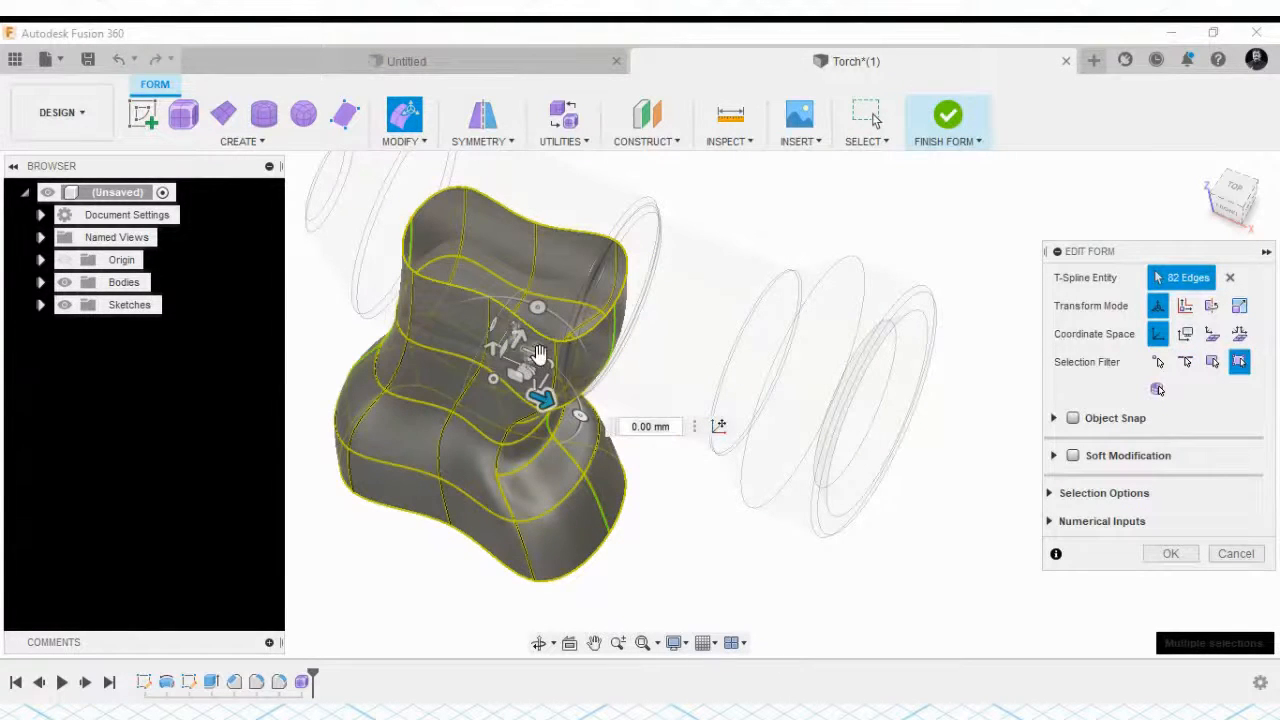
pyautogui.moveTo(538, 354); pyautogui.dragTo(531, 360)
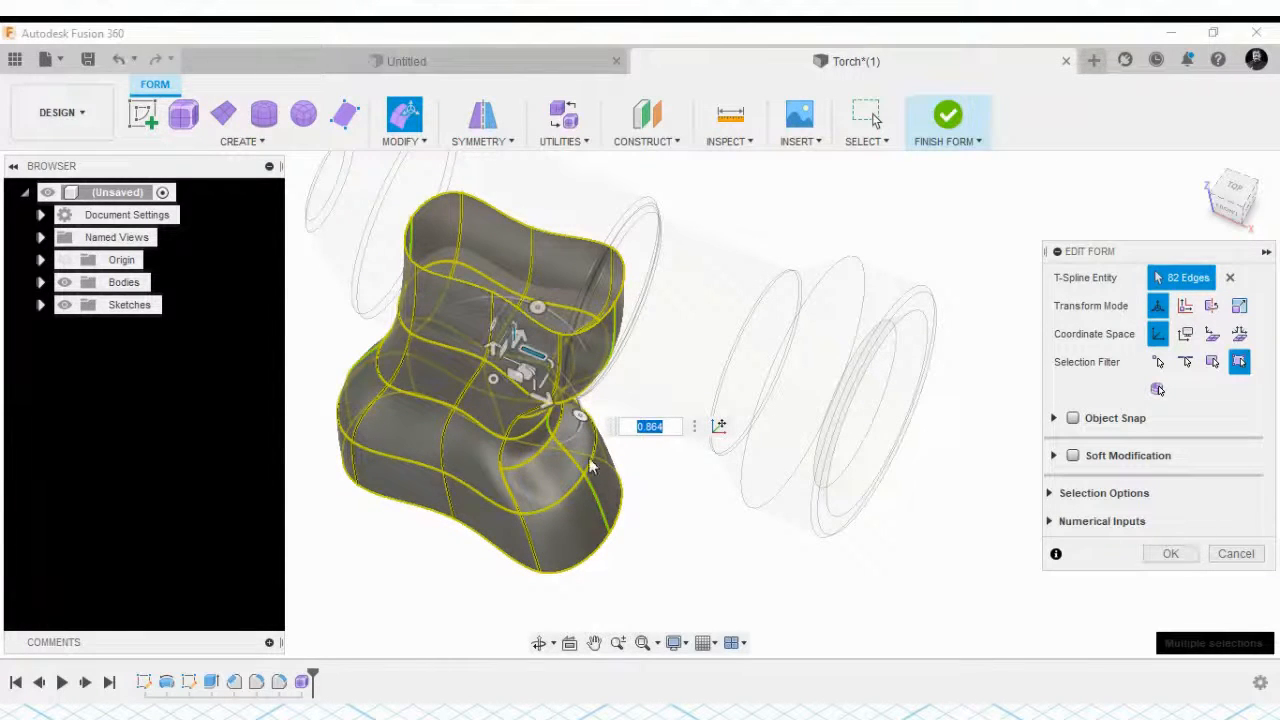
pyautogui.moveTo(540, 382); pyautogui.dragTo(538, 382)
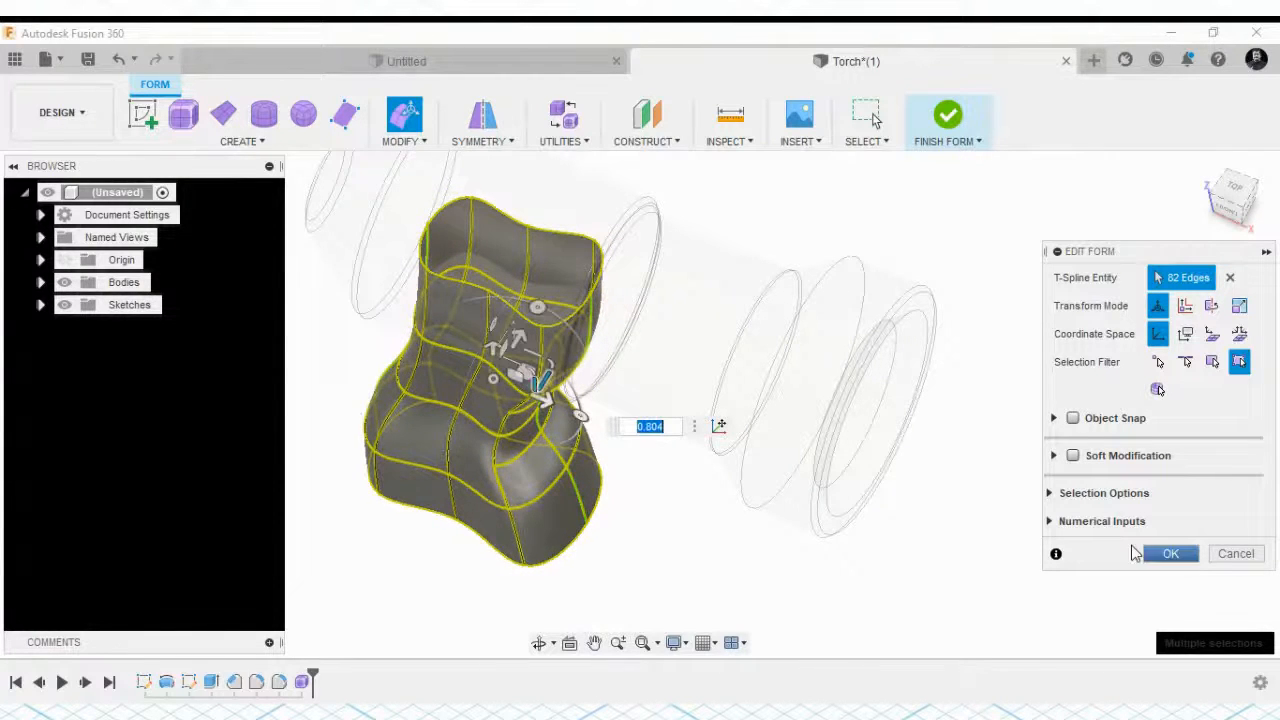
pyautogui.click(1170, 554)
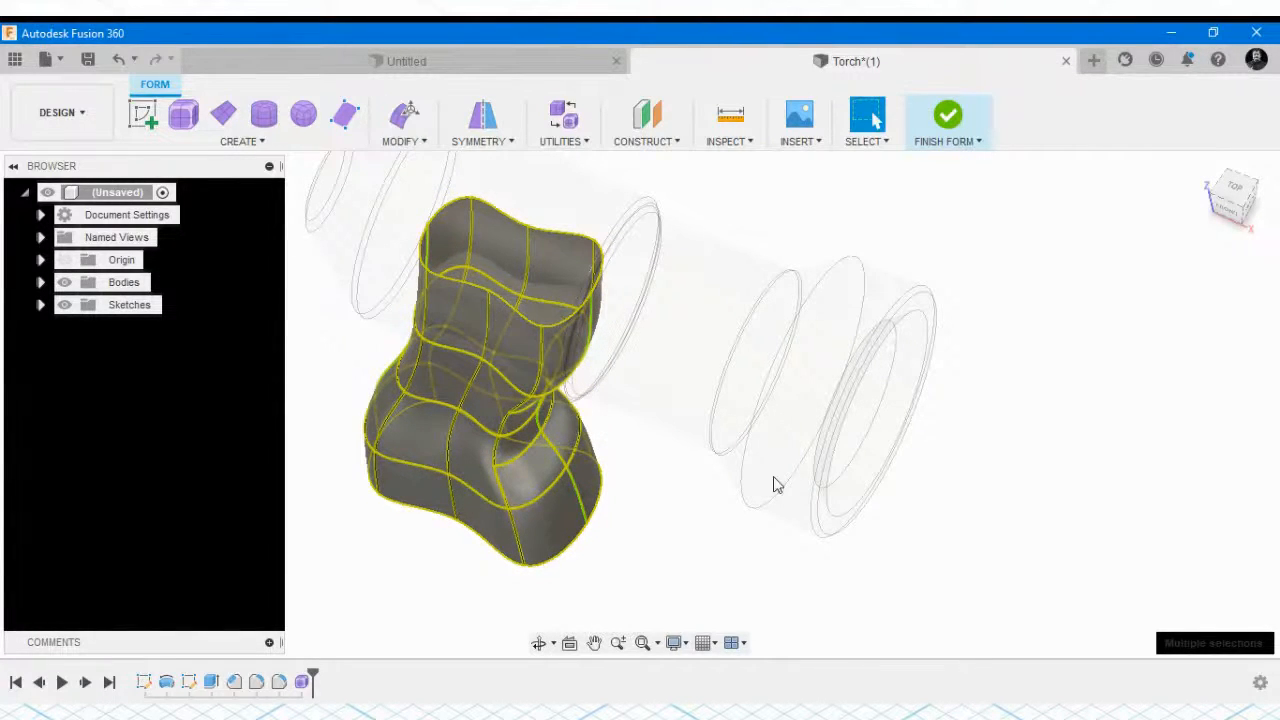
# Deselect the handle and finish the form to convert it into a surface body
pyautogui.moveTo(573, 478)
pyautogui.keyDown('shift'); pyautogui.mouseDown(button='middle')
pyautogui.moveTo(829, 380)
pyautogui.moveTo(843, 397)
pyautogui.moveTo(509, 509)
pyautogui.moveTo(520, 386)
pyautogui.moveTo(517, 574)
pyautogui.mouseUp(button='middle'); pyautogui.keyUp('shift')
pyautogui.click(574, 560)
pyautogui.scroll(-2, 588, 557)
pyautogui.scroll(2, 578, 256)
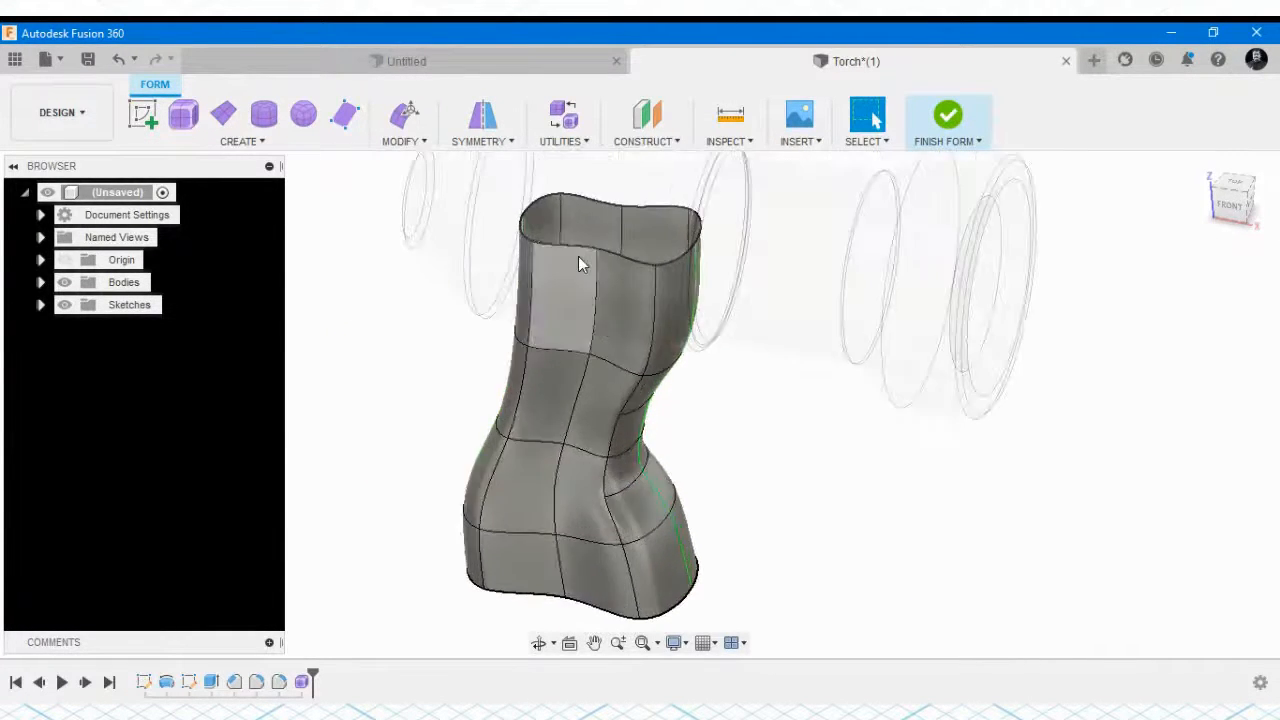
pyautogui.moveTo(837, 360)
pyautogui.keyDown('shift'); pyautogui.mouseDown(button='middle')
pyautogui.moveTo(836, 340)
pyautogui.moveTo(829, 391)
pyautogui.moveTo(637, 415)
pyautogui.moveTo(651, 366)
pyautogui.moveTo(716, 361)
pyautogui.moveTo(674, 371)
pyautogui.moveTo(674, 394)
pyautogui.moveTo(649, 381)
pyautogui.moveTo(666, 400)
pyautogui.moveTo(866, 363)
pyautogui.moveTo(577, 371)
pyautogui.moveTo(589, 391)
pyautogui.moveTo(640, 390)
pyautogui.moveTo(647, 464)
pyautogui.moveTo(912, 431)
pyautogui.mouseUp(button='middle'); pyautogui.keyUp('shift')
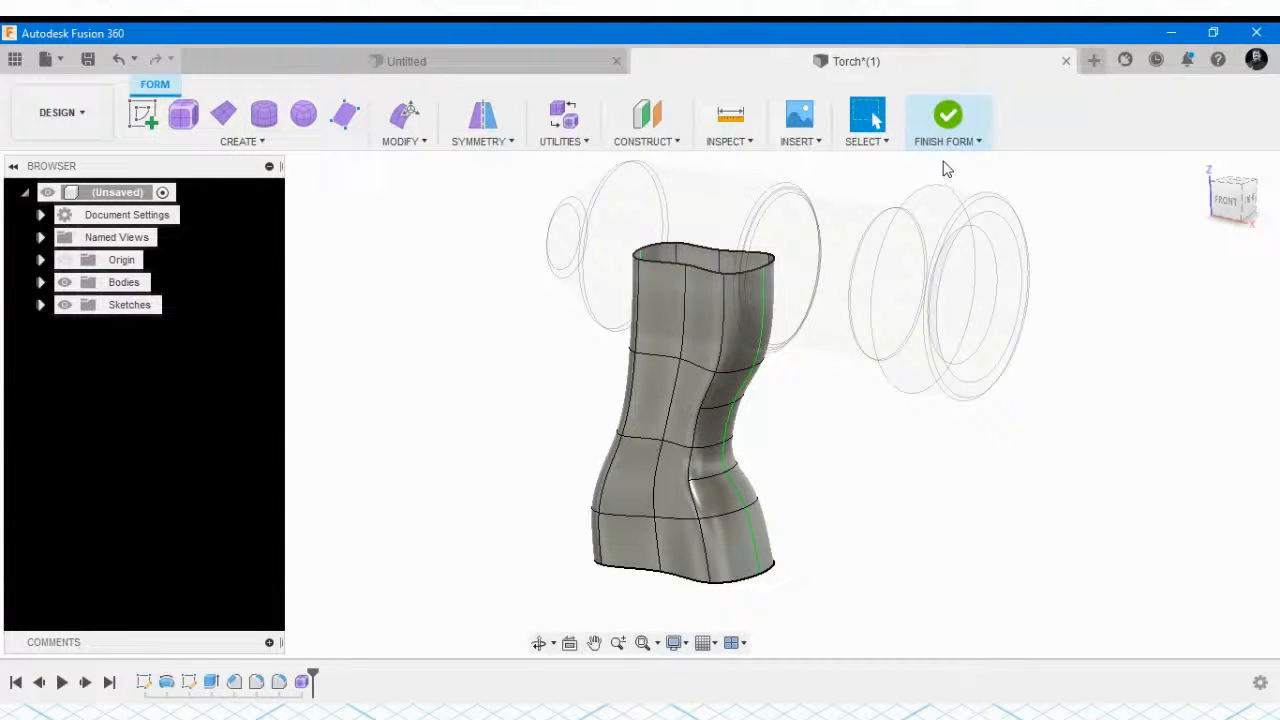
pyautogui.click(948, 118)
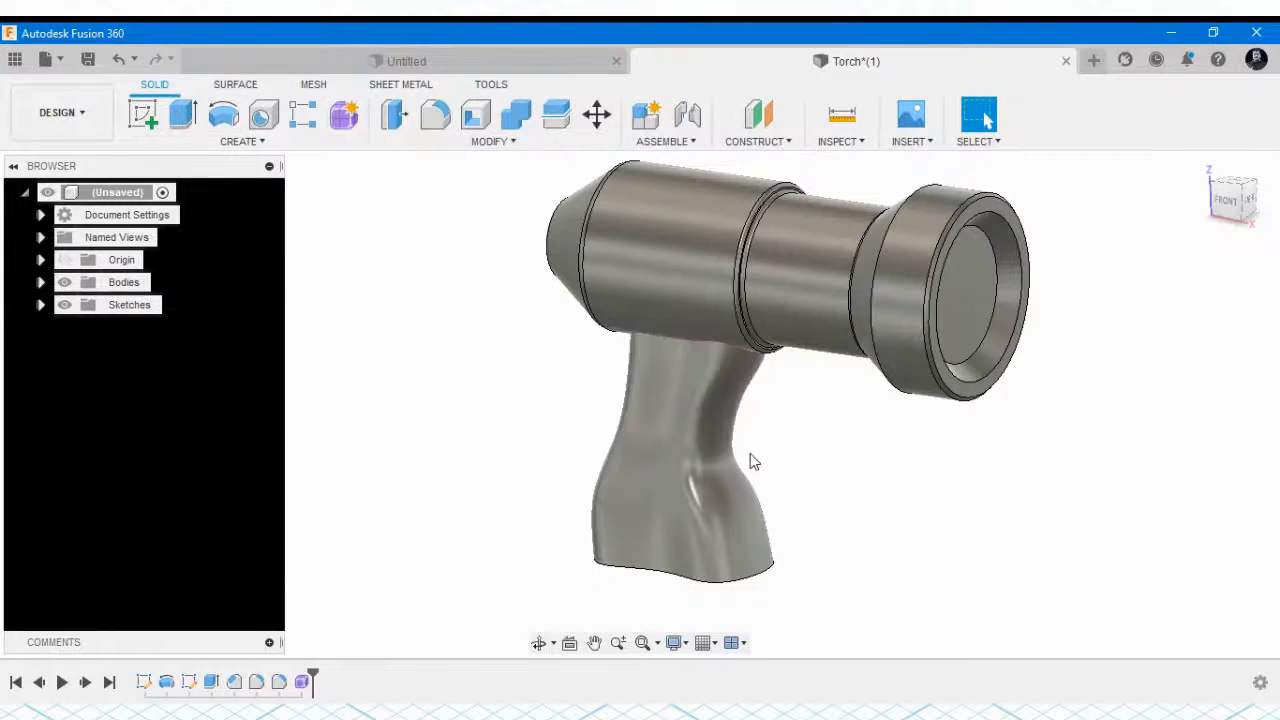
# Inspect the handle's open base and hide the torch body, Body1, leaving the handle surface on its own
pyautogui.scroll(3, 728, 588)
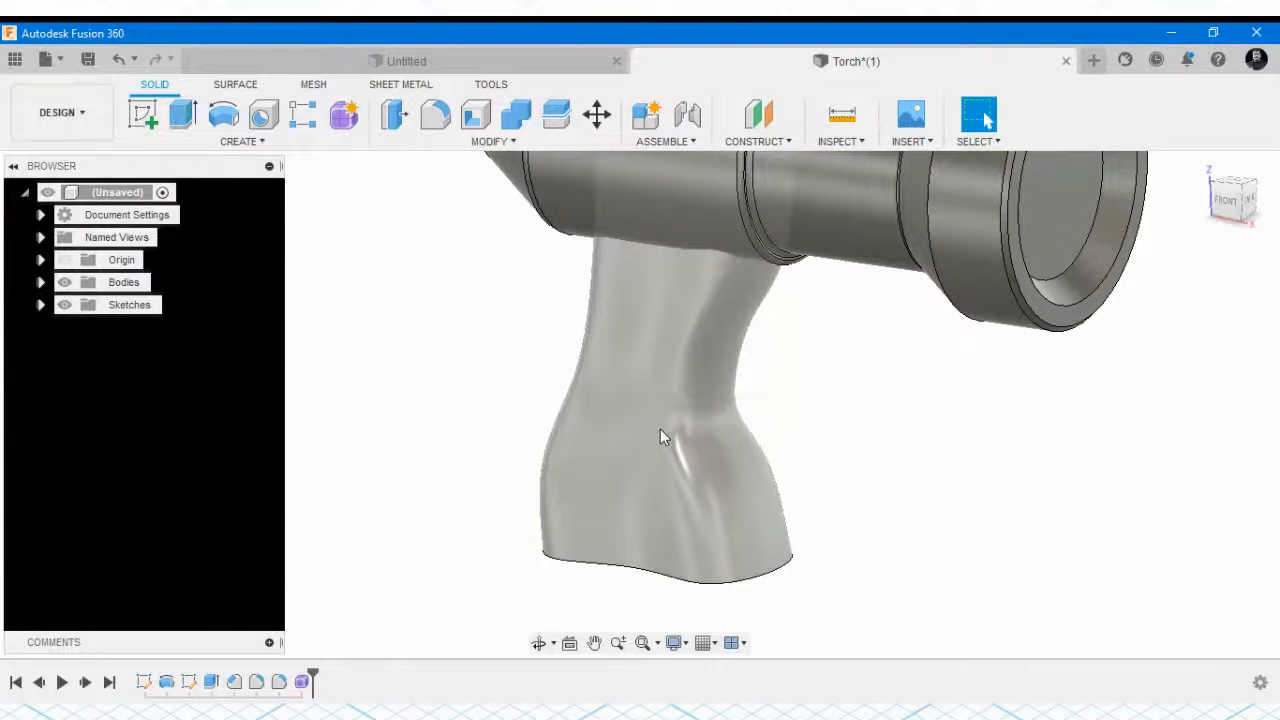
pyautogui.keyDown('shift'); pyautogui.moveTo(660, 429); pyautogui.dragTo(709, 518, button='middle'); pyautogui.keyUp('shift')
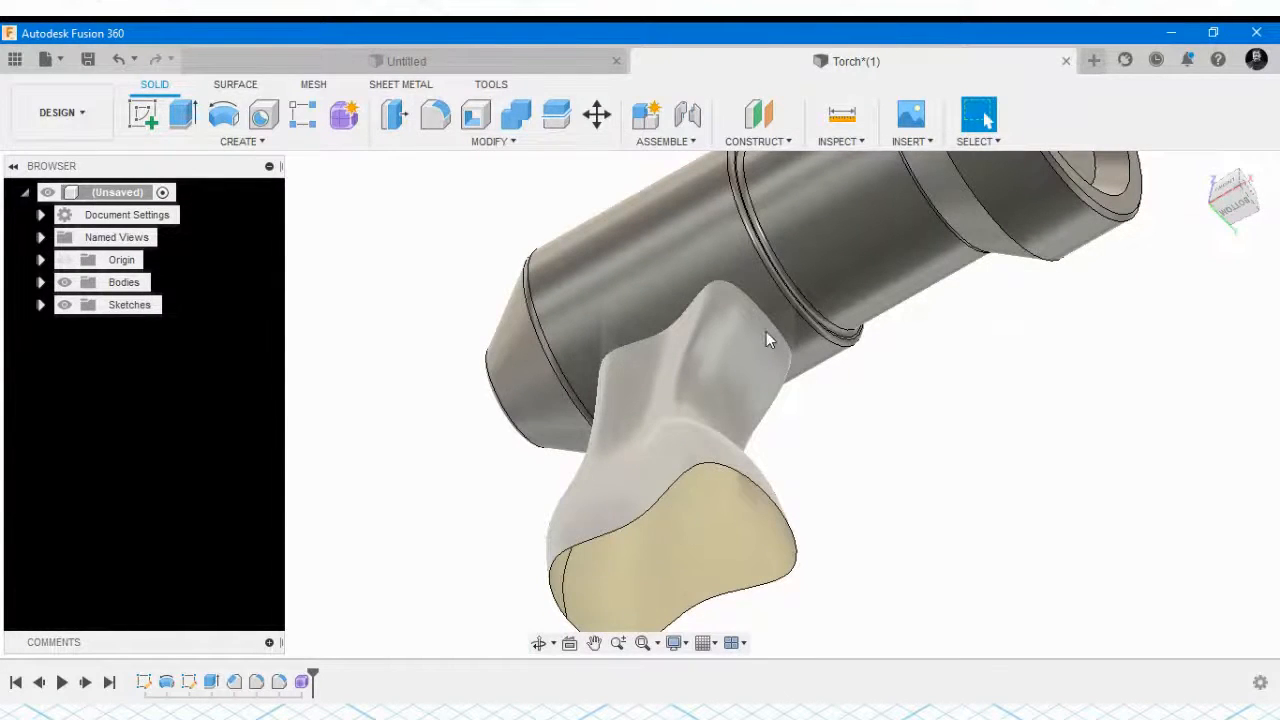
pyautogui.moveTo(771, 331)
pyautogui.keyDown('shift'); pyautogui.mouseDown(button='middle')
pyautogui.moveTo(777, 466)
pyautogui.moveTo(766, 470)
pyautogui.mouseUp(button='middle'); pyautogui.keyUp('shift')
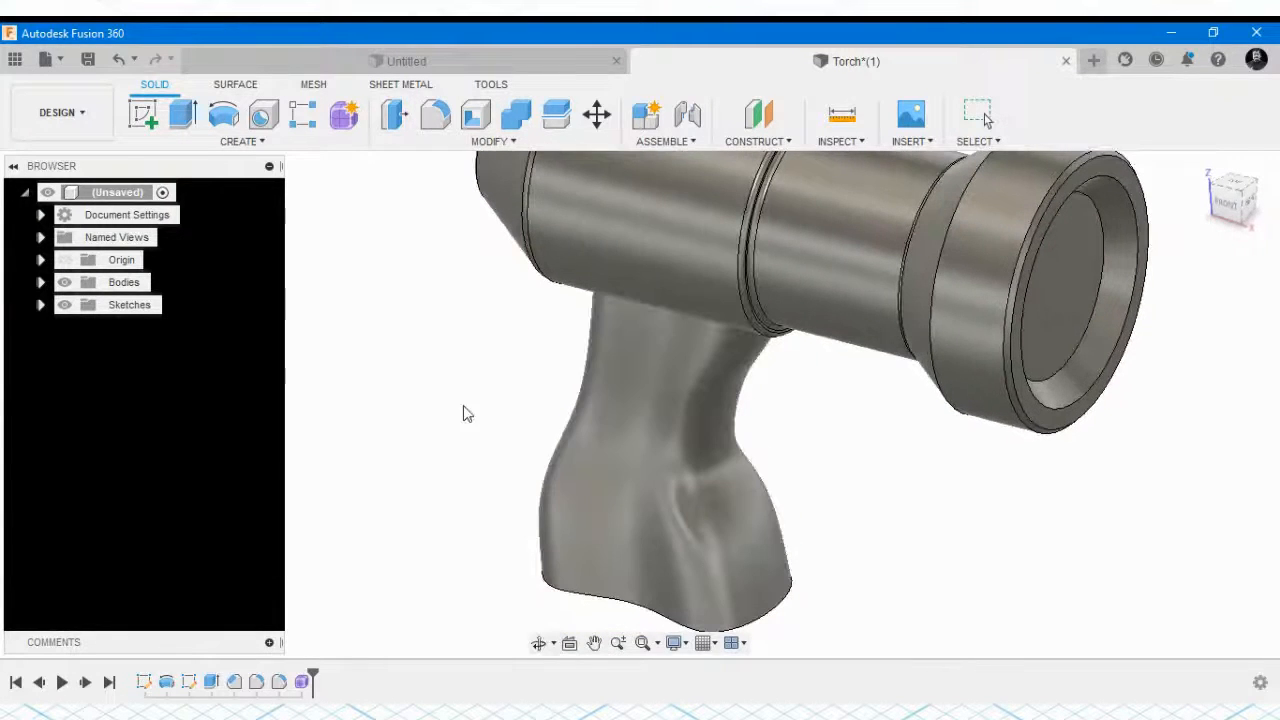
pyautogui.click(40, 282)
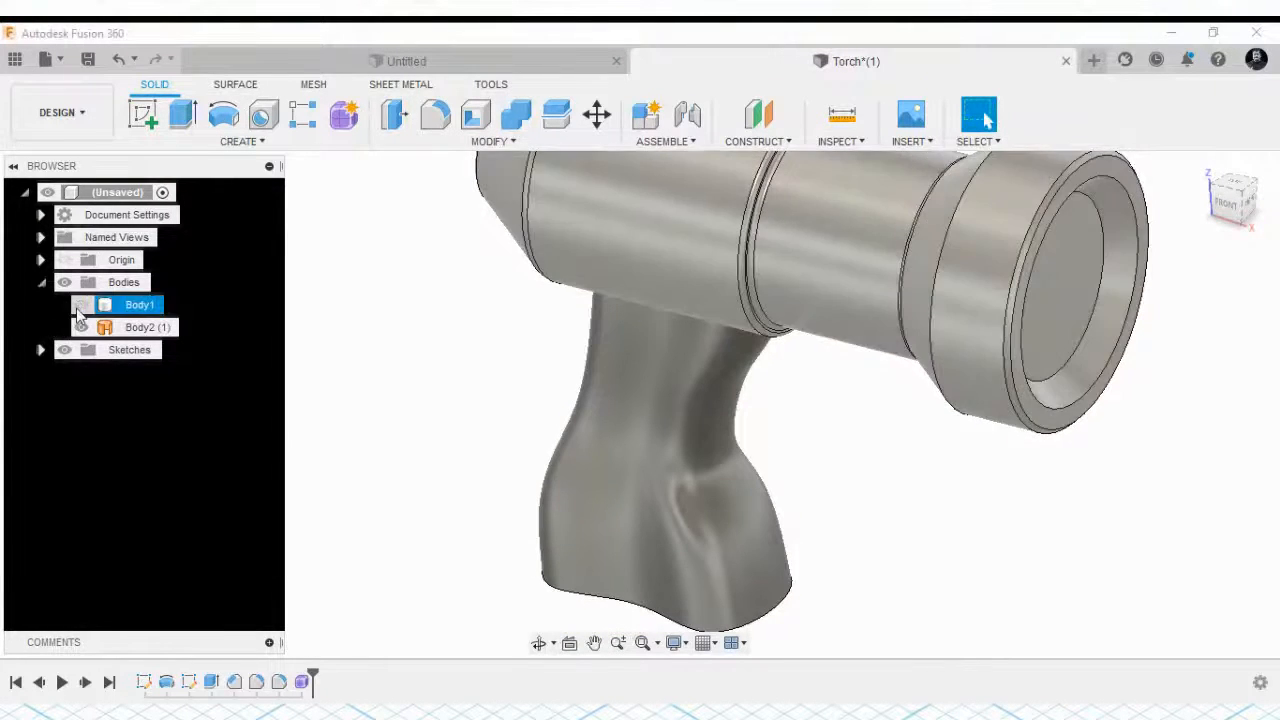
pyautogui.click(81, 304)
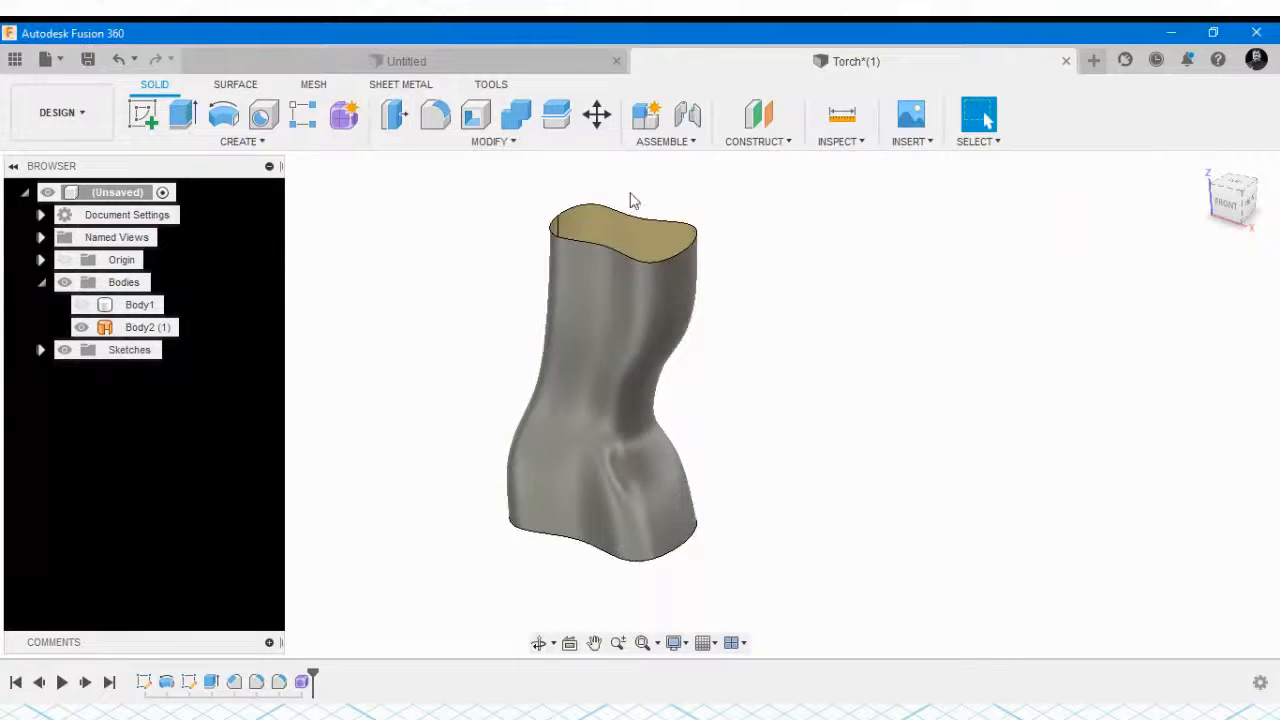
# Close the handle's upper opening with a surface patch as a new body
pyautogui.scroll(3, 543, 262)
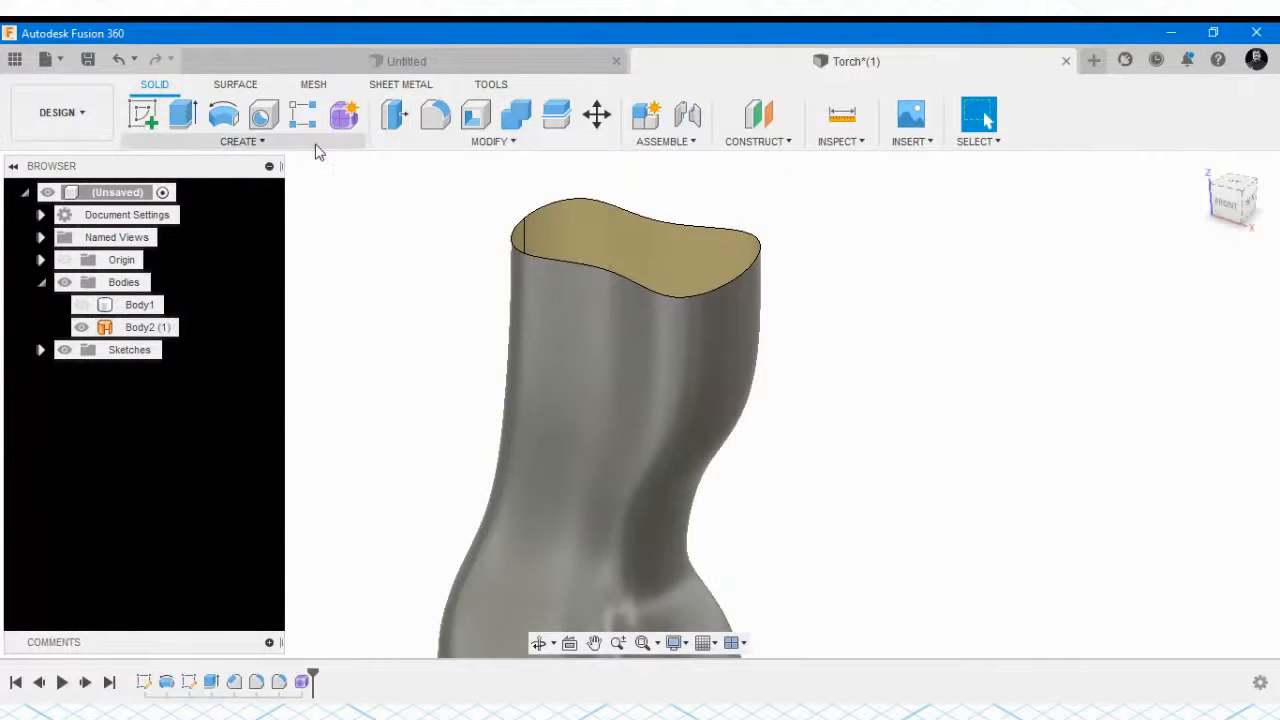
pyautogui.click(240, 86)
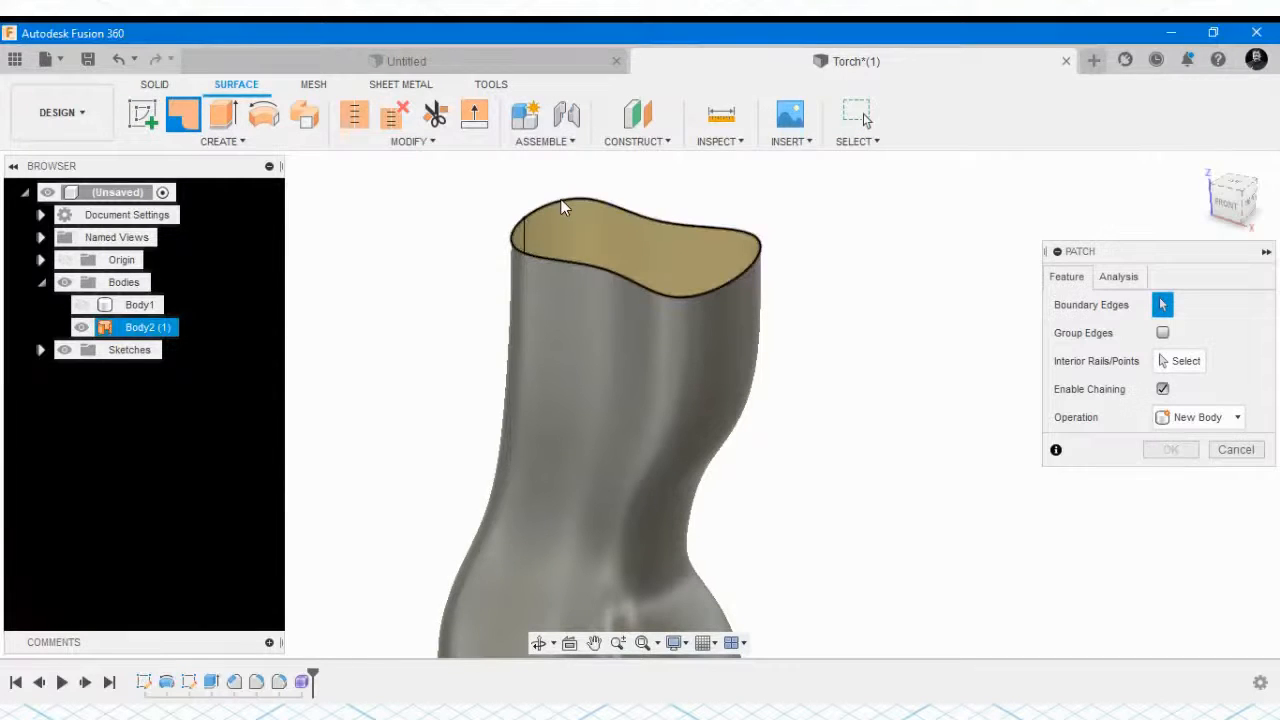
pyautogui.click(644, 260)
pyautogui.click(1168, 534)
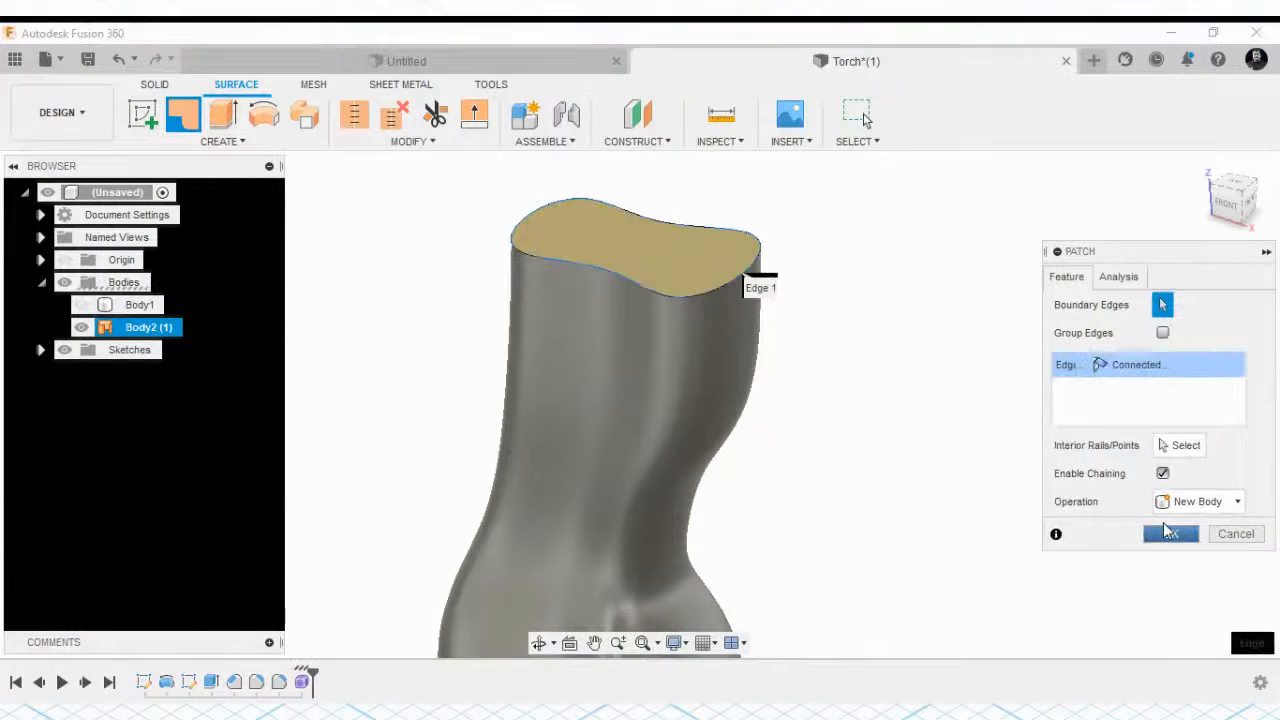
# Close the handle's lower opening with a surface patch as a new body
pyautogui.scroll(-2, 738, 416)
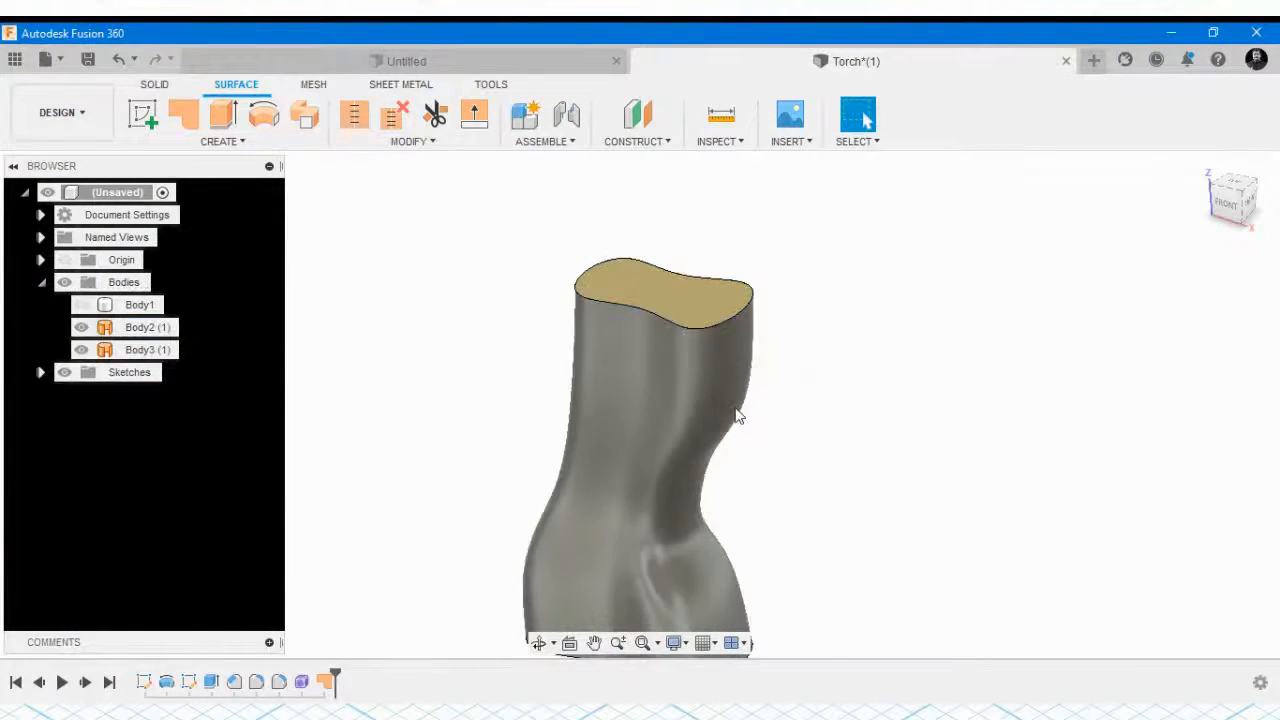
pyautogui.keyDown('shift'); pyautogui.moveTo(738, 416); pyautogui.dragTo(751, 271, button='middle'); pyautogui.keyUp('shift')
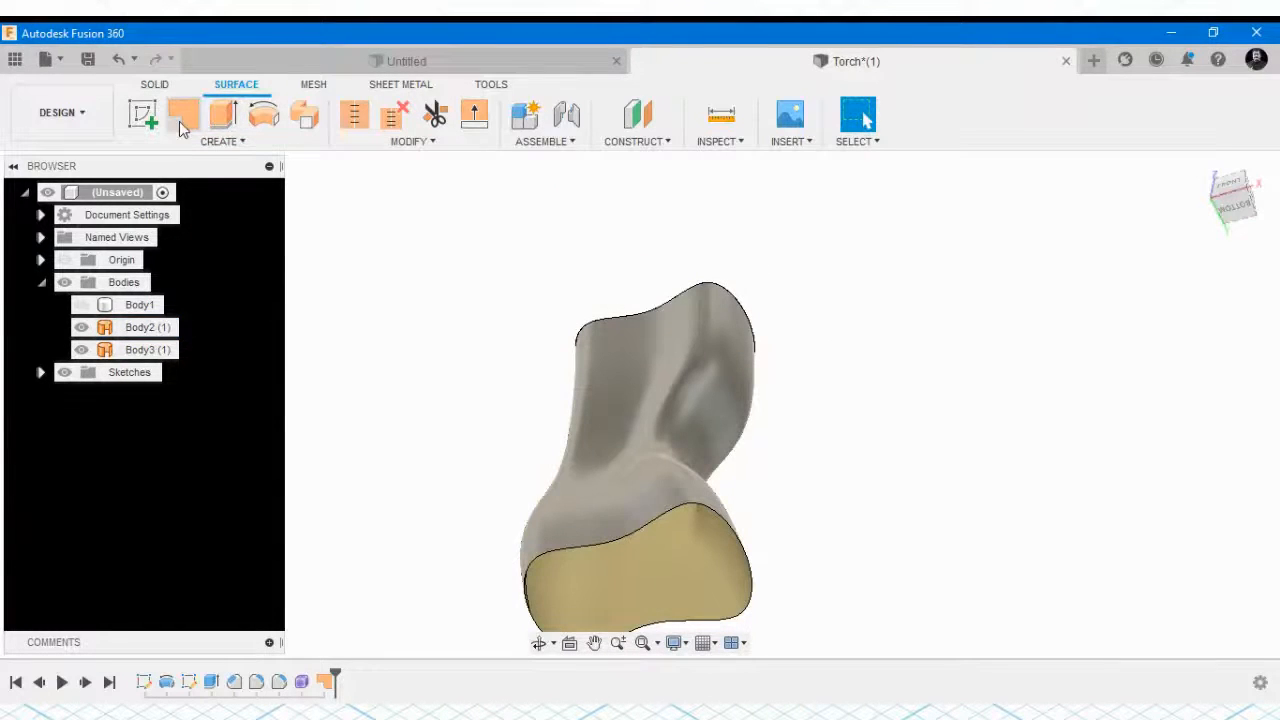
pyautogui.click(181, 118)
pyautogui.click(635, 540)
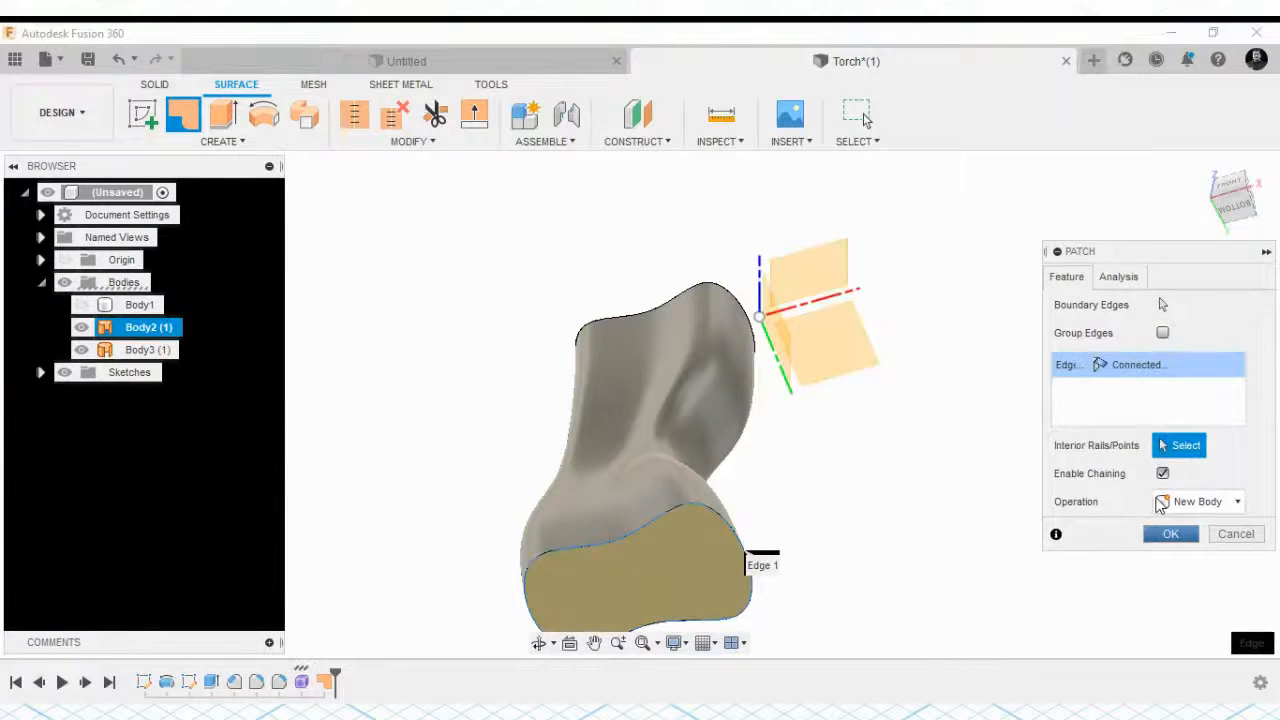
pyautogui.click(1168, 536)
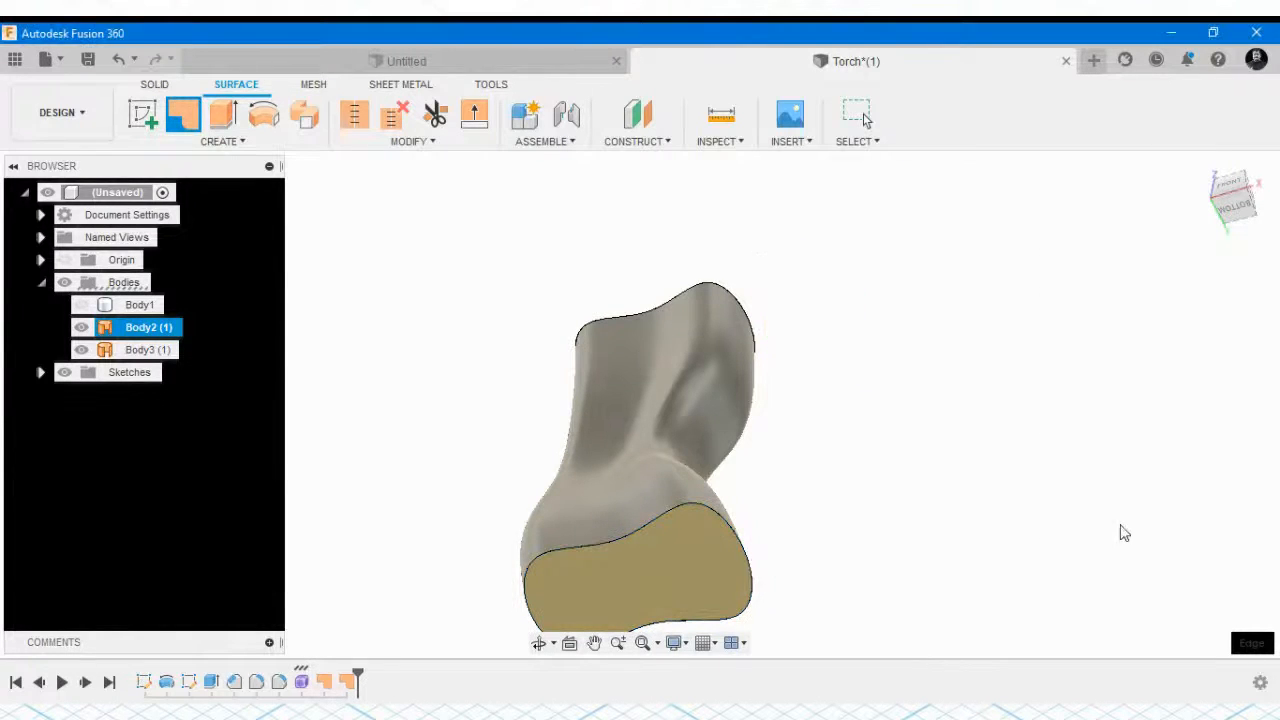
# Stitch the handle surface and its upper and lower patches into a new body with a 0.10 mm tolerance
pyautogui.keyDown('shift'); pyautogui.moveTo(863, 417); pyautogui.dragTo(848, 522, button='middle'); pyautogui.keyUp('shift')
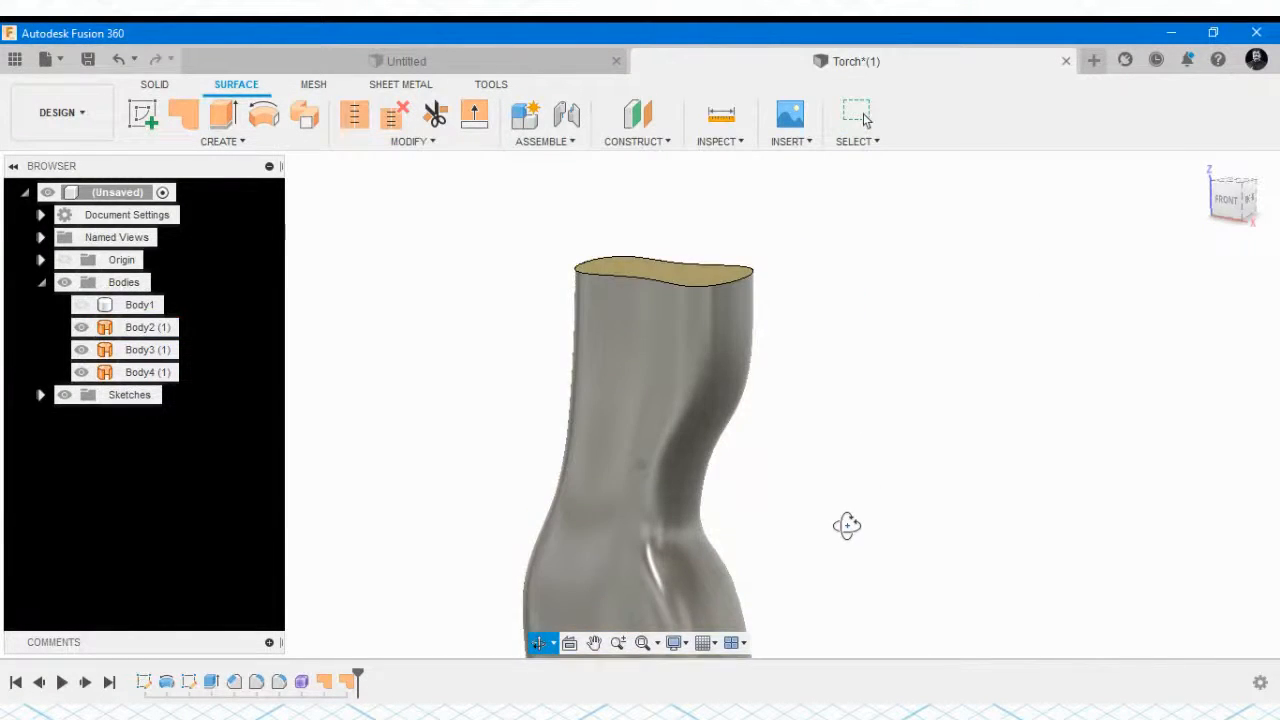
pyautogui.click(354, 115)
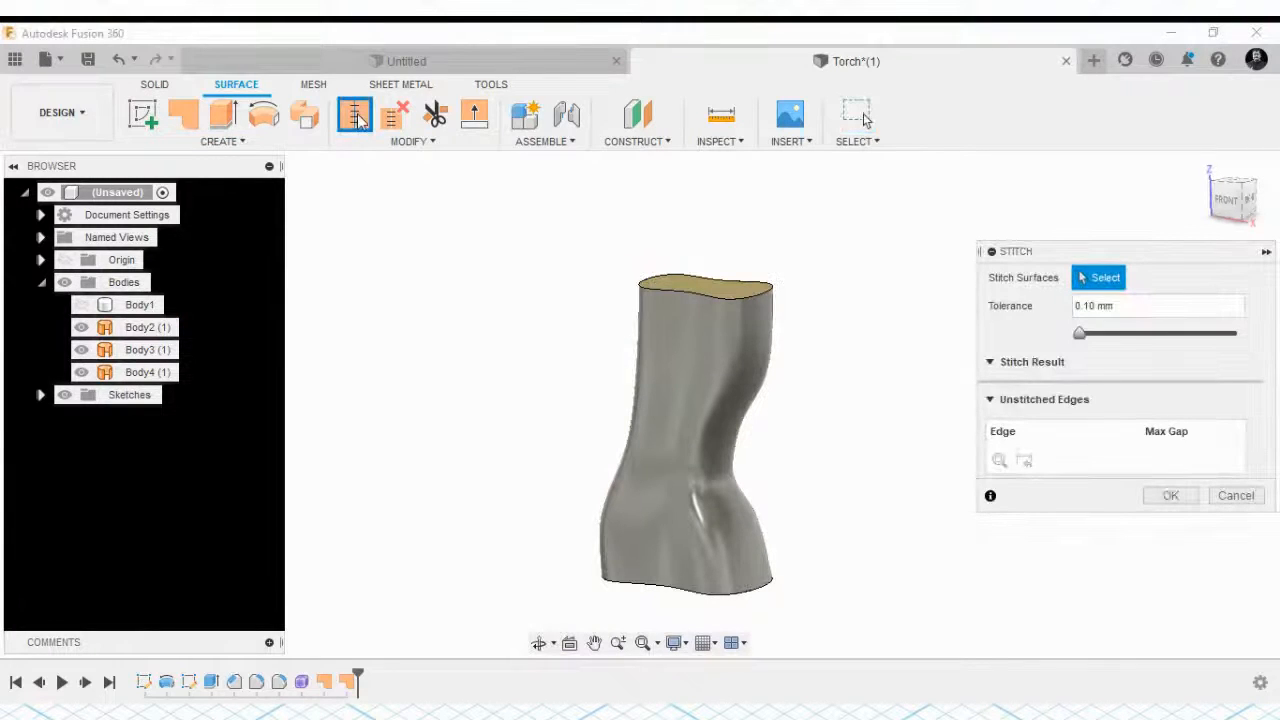
pyautogui.click(722, 288)
pyautogui.click(693, 357)
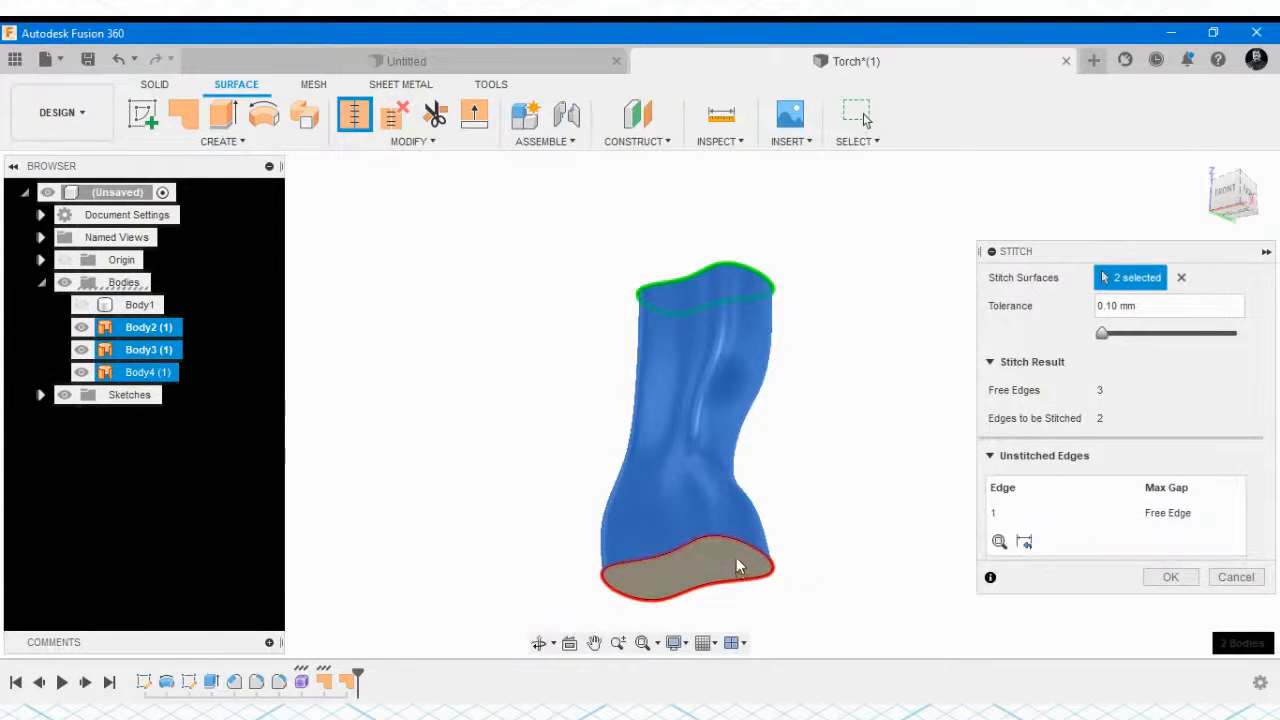
pyautogui.click(736, 567)
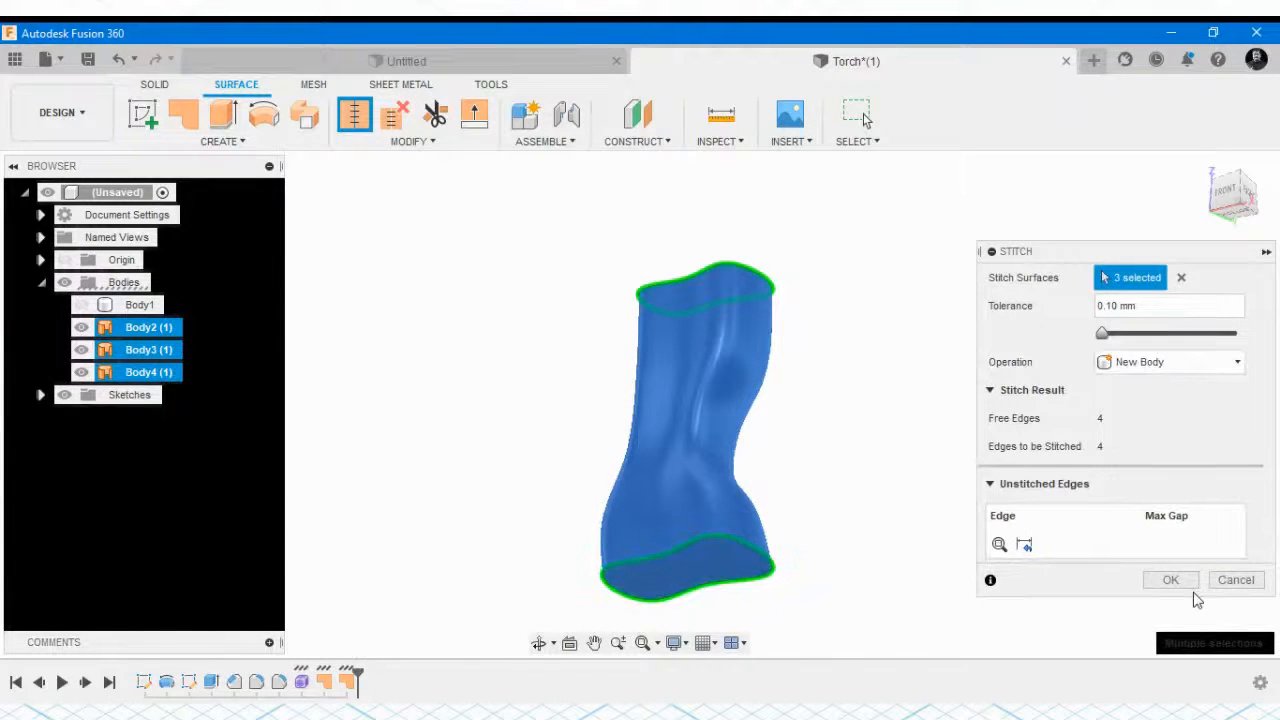
pyautogui.click(1170, 582)
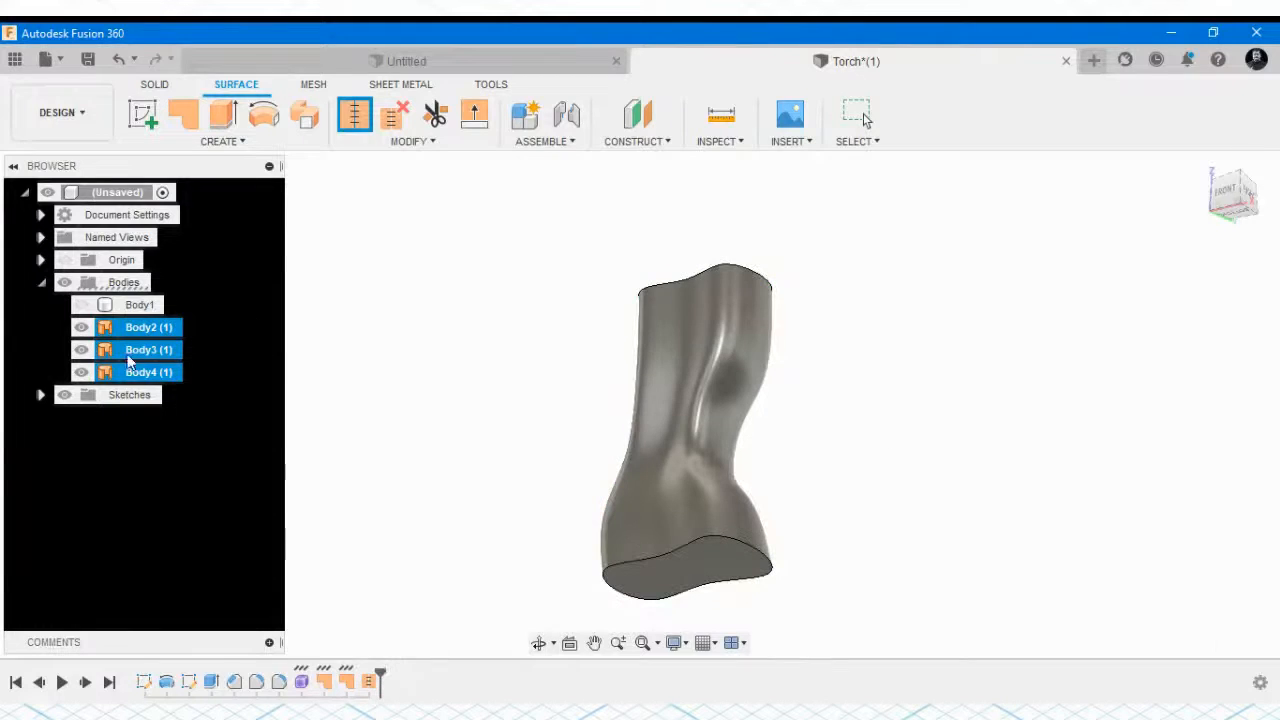
# Check the stitched handle body and show the torch body, Body1, together with it again
pyautogui.click(108, 327)
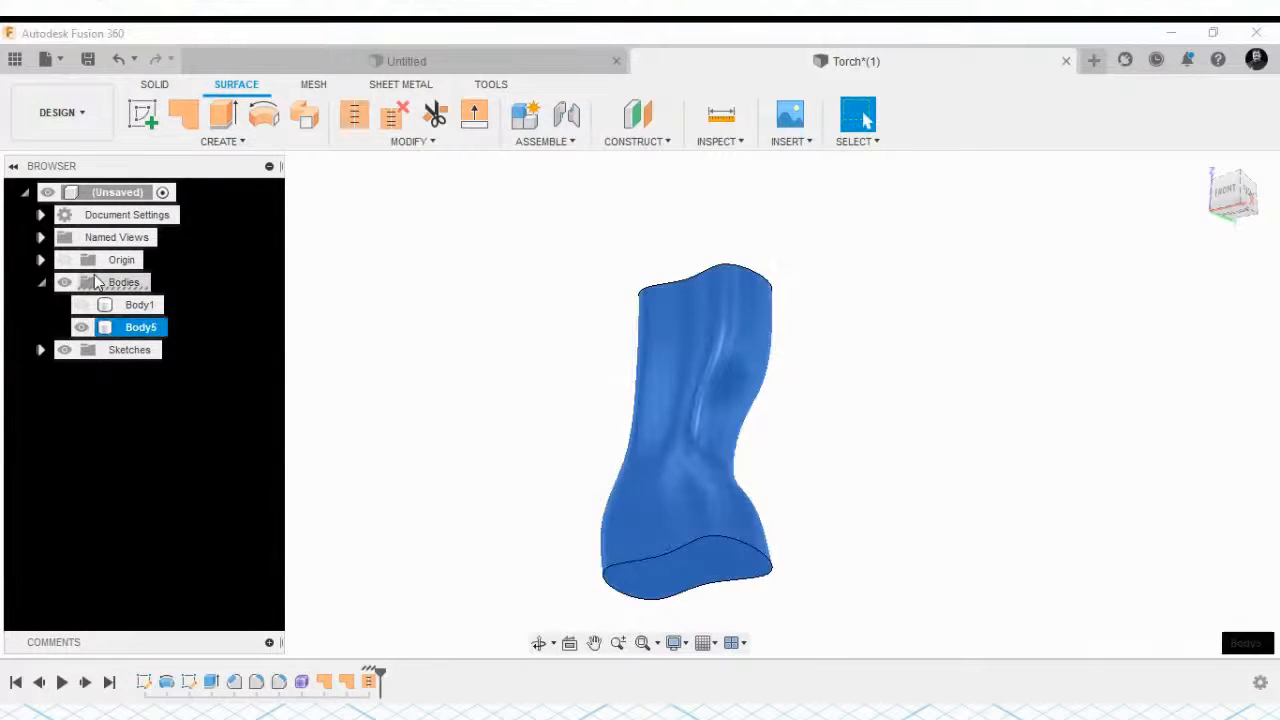
pyautogui.click(97, 287)
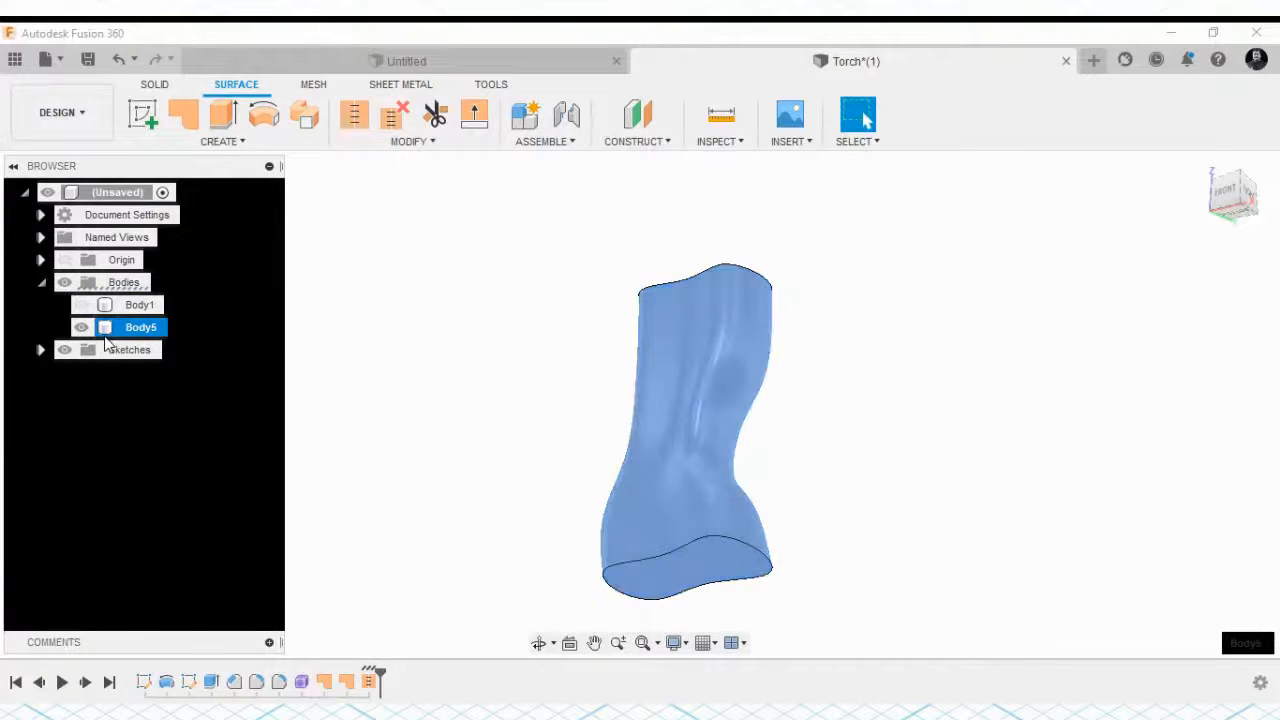
pyautogui.hotkey('shift', 'f')
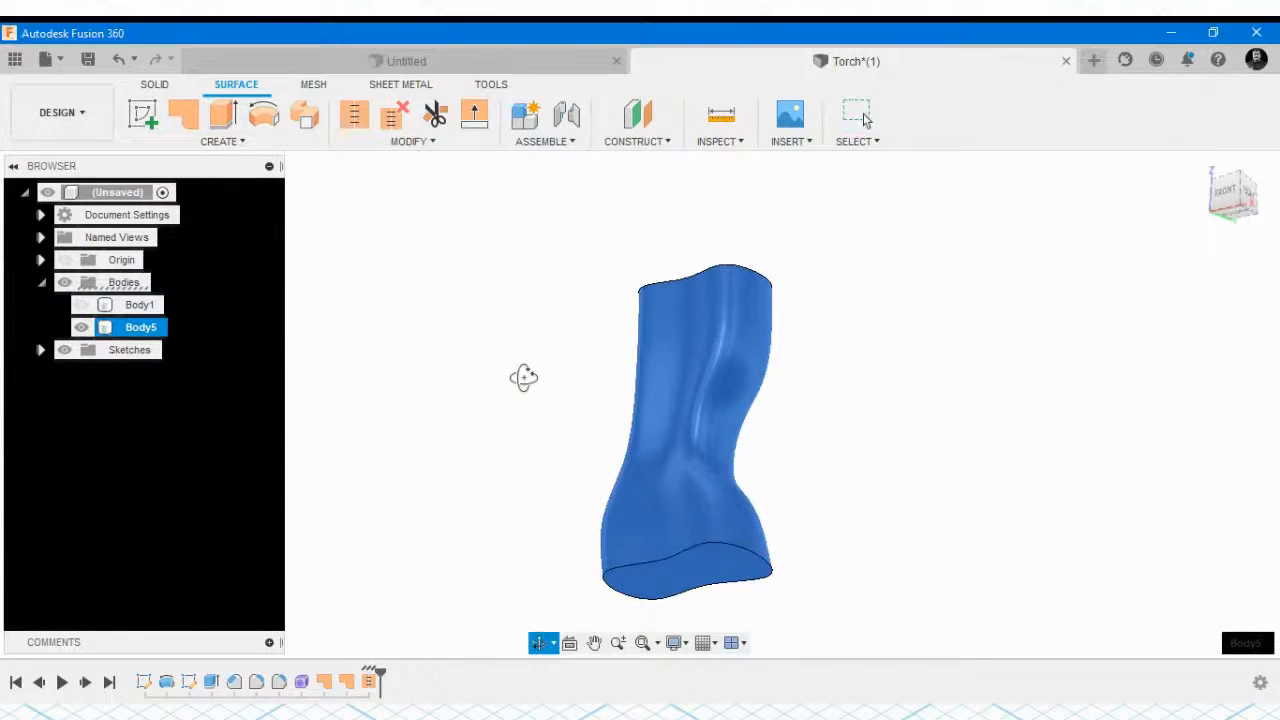
pyautogui.moveTo(523, 377); pyautogui.dragTo(514, 443)
pyautogui.press('Escape')
pyautogui.click(120, 305)
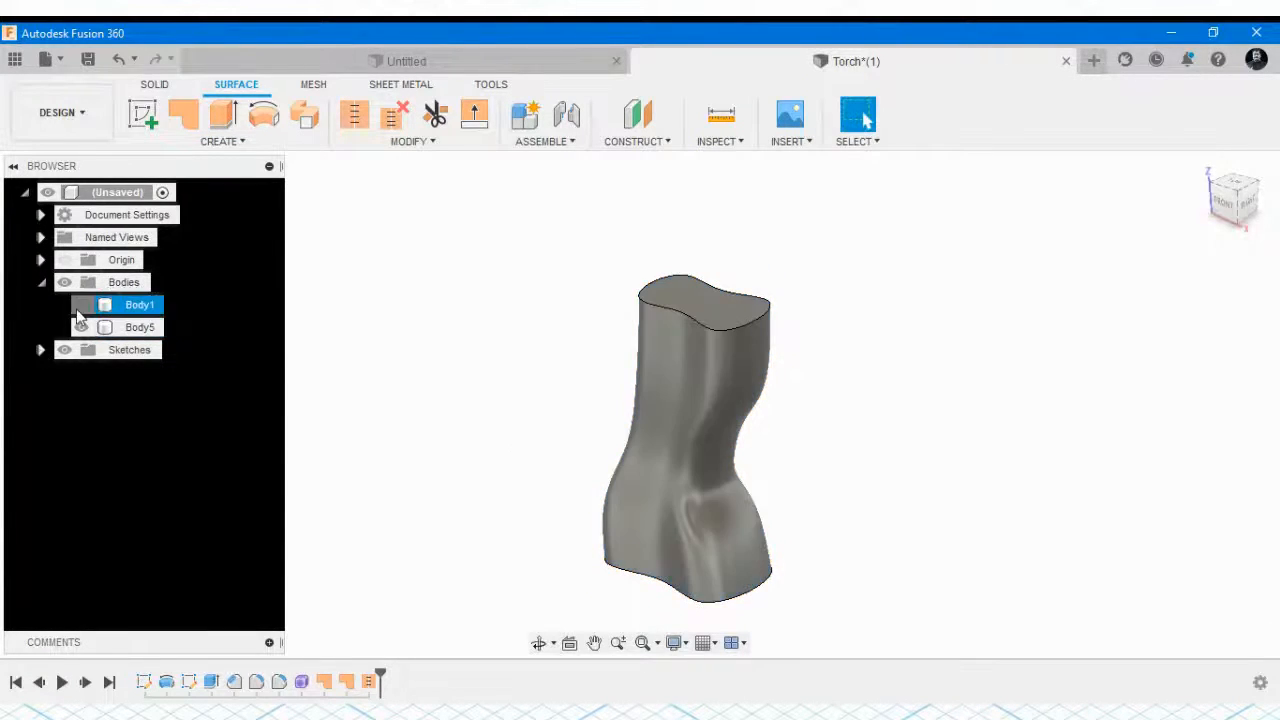
pyautogui.click(80, 310)
pyautogui.press('F6')
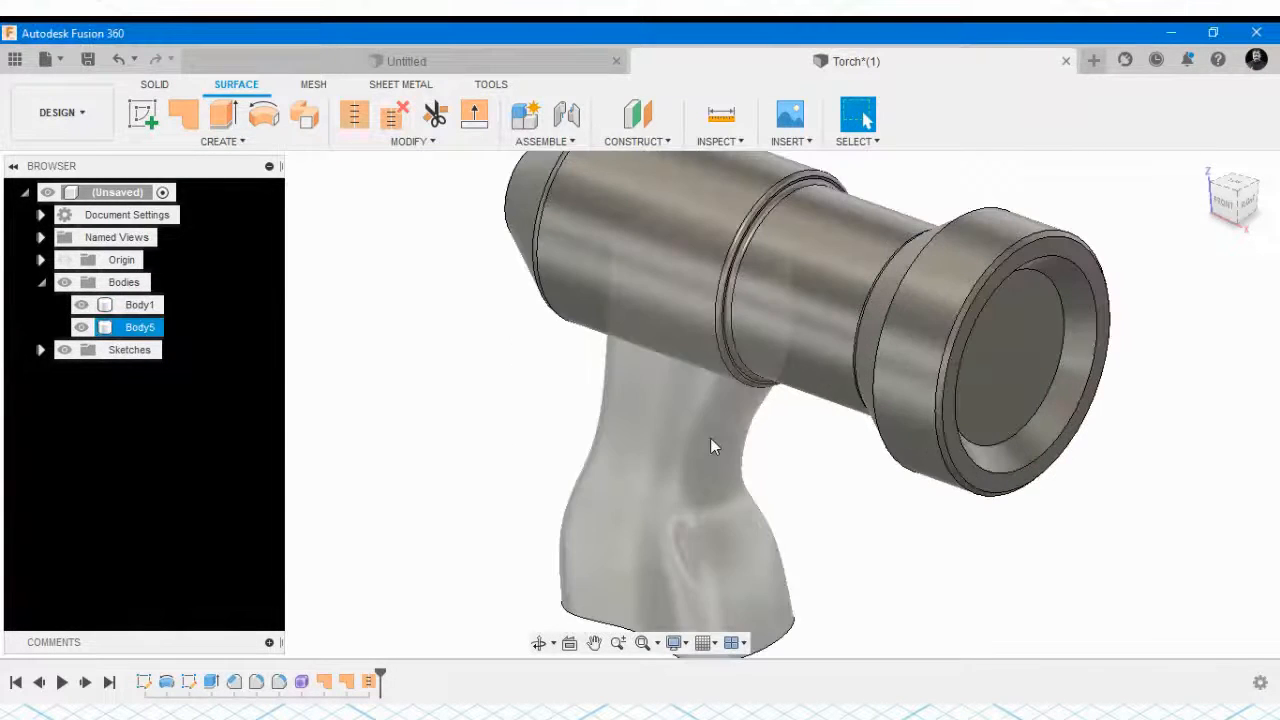
# Combine the handle with the torch body using Join, with the torch body as target and the handle as tool
pyautogui.hotkey('shift', 'f')
pyautogui.moveTo(578, 387); pyautogui.dragTo(657, 368)
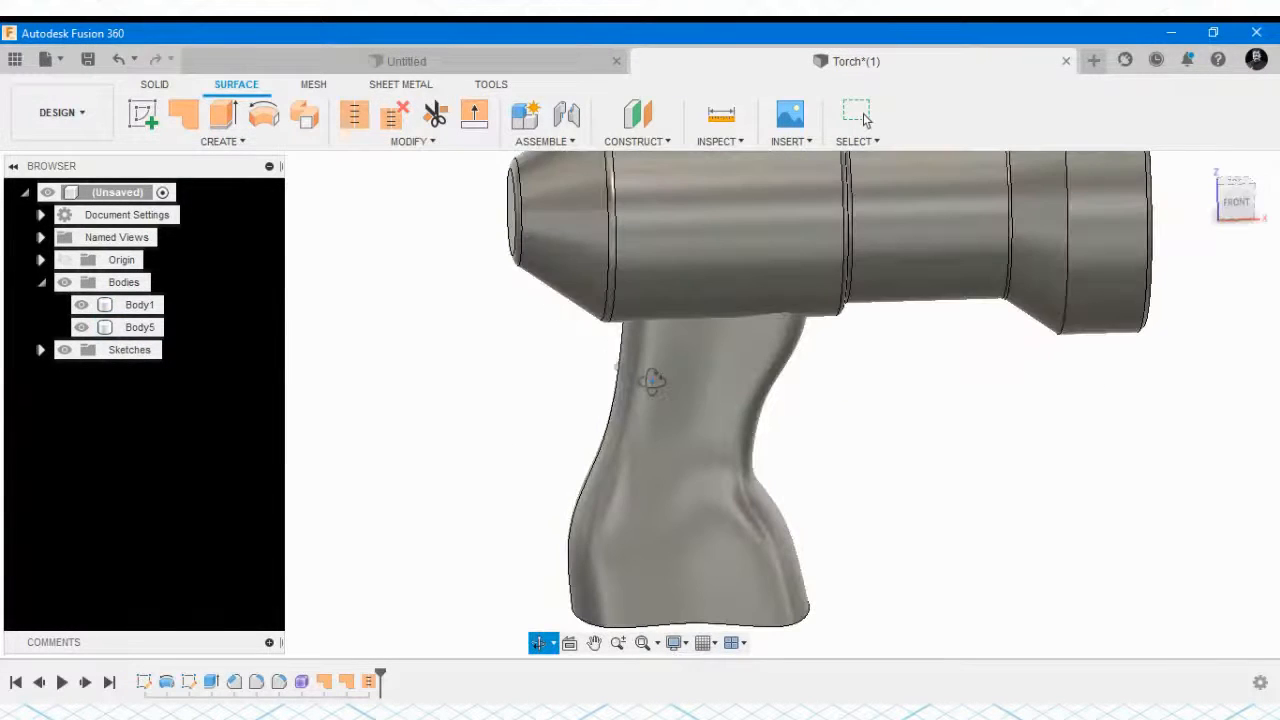
pyautogui.press('Escape')
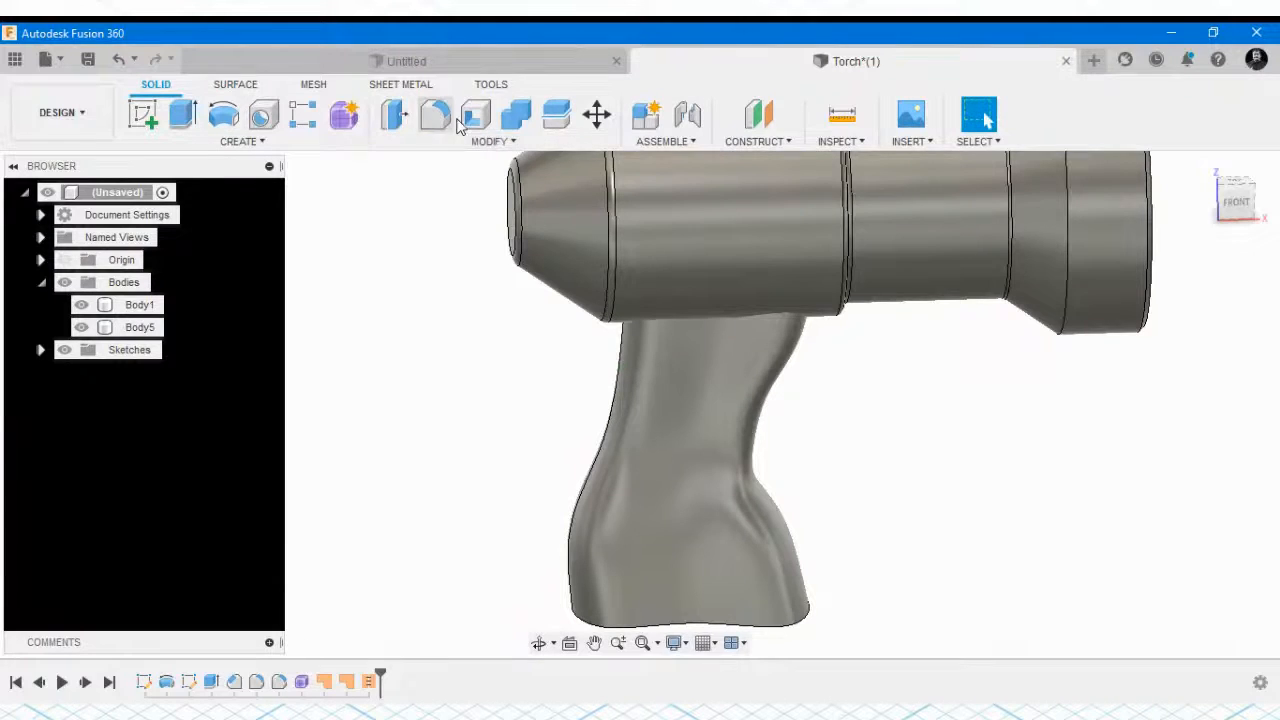
pyautogui.click(516, 115)
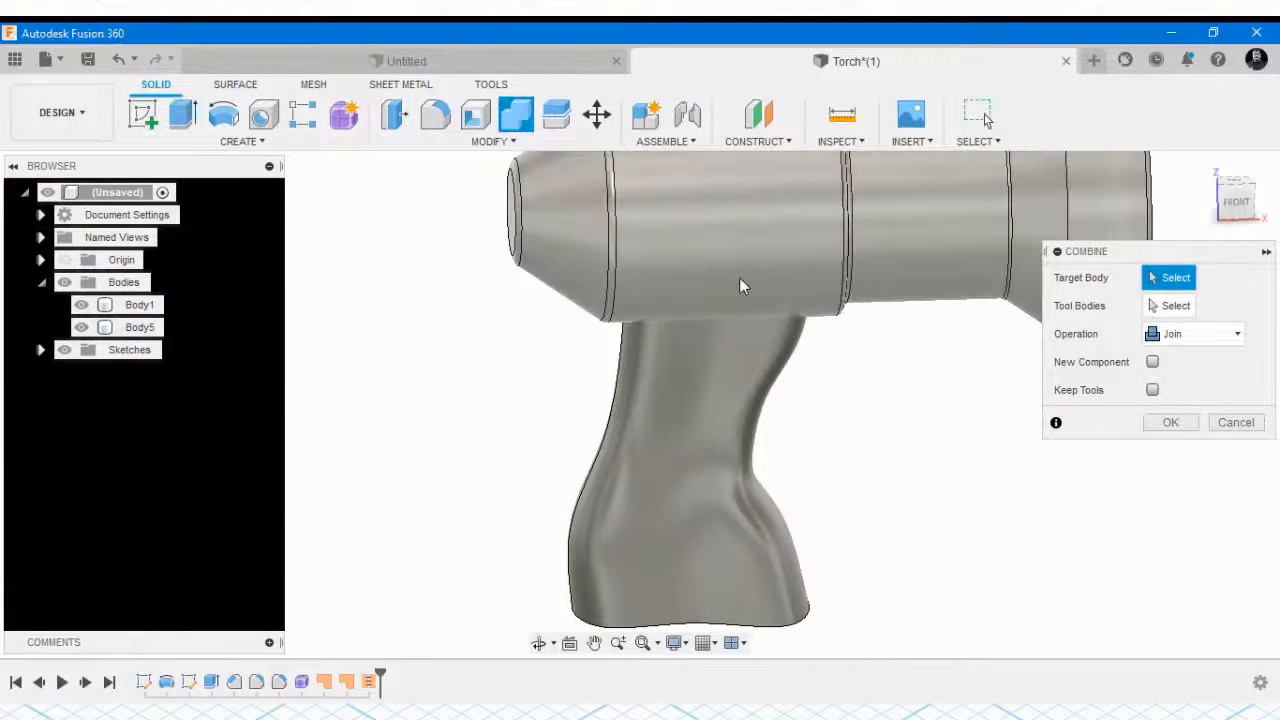
pyautogui.click(742, 280)
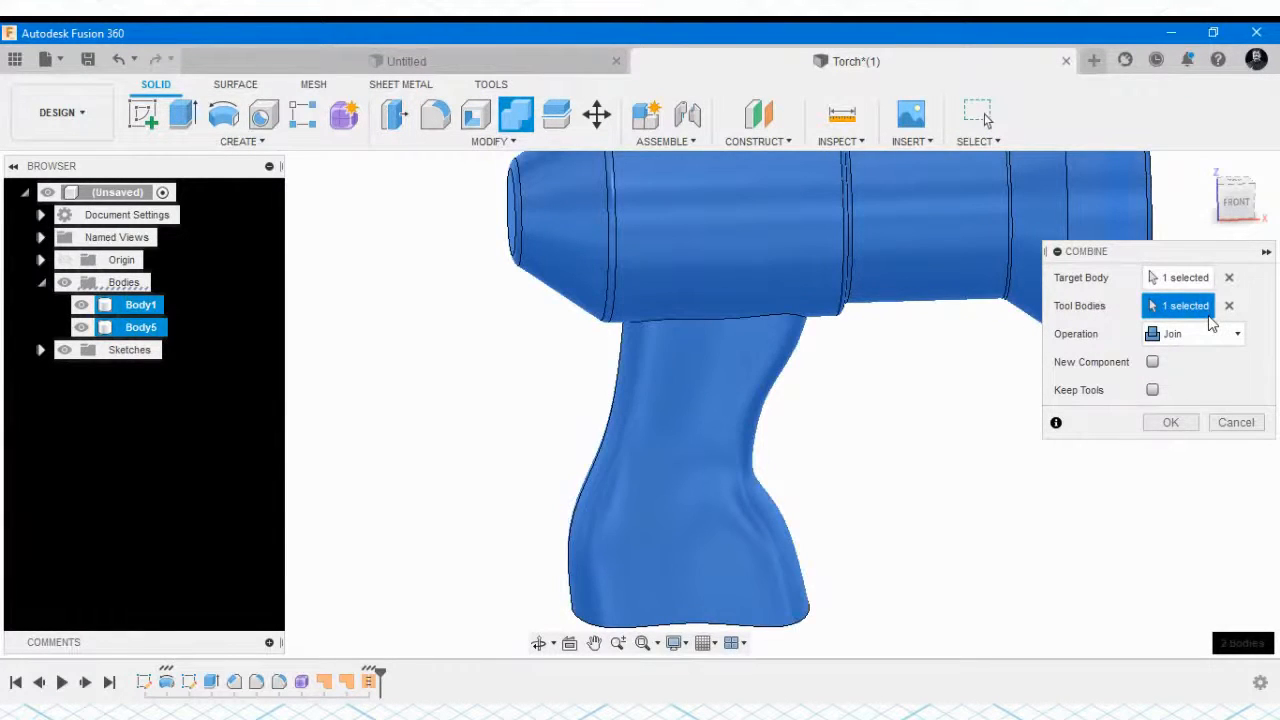
pyautogui.click(1170, 422)
# Fillet the edge where the handle meets the torch body with a 10 mm radius
pyautogui.keyDown('shift'); pyautogui.moveTo(733, 300); pyautogui.dragTo(663, 229, button='middle'); pyautogui.keyUp('shift')
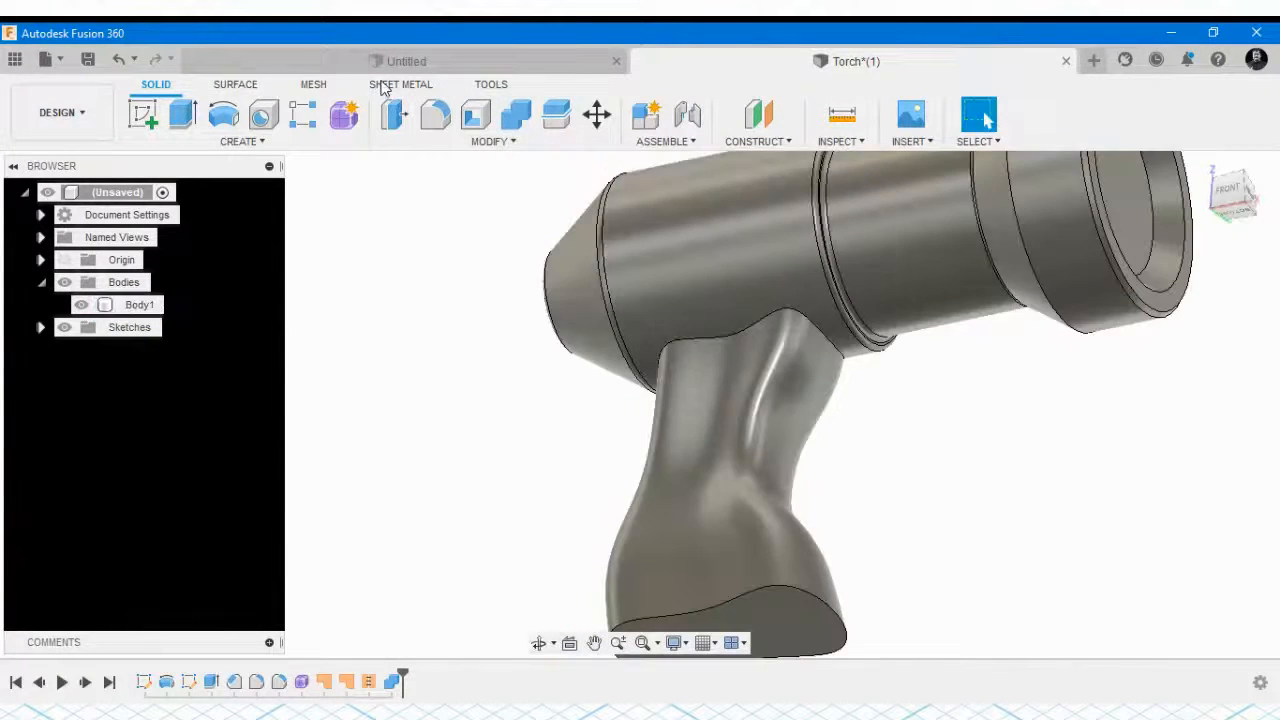
pyautogui.click(438, 119)
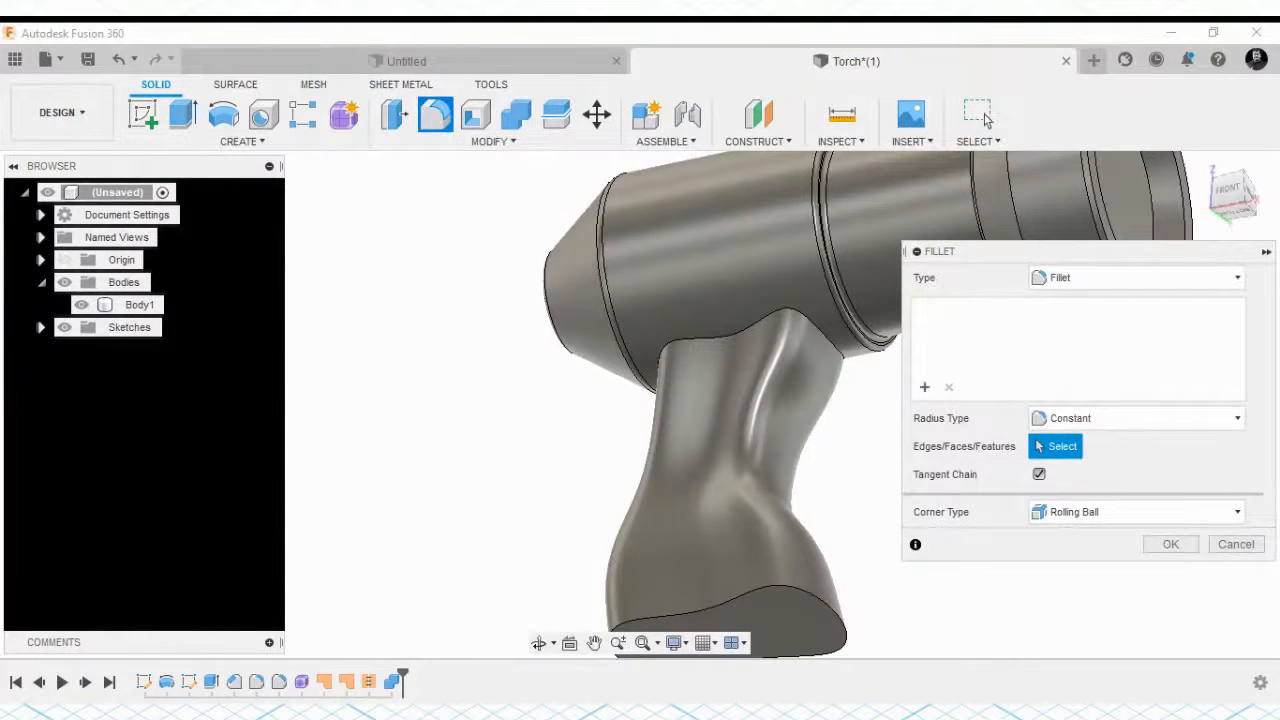
pyautogui.click(681, 340)
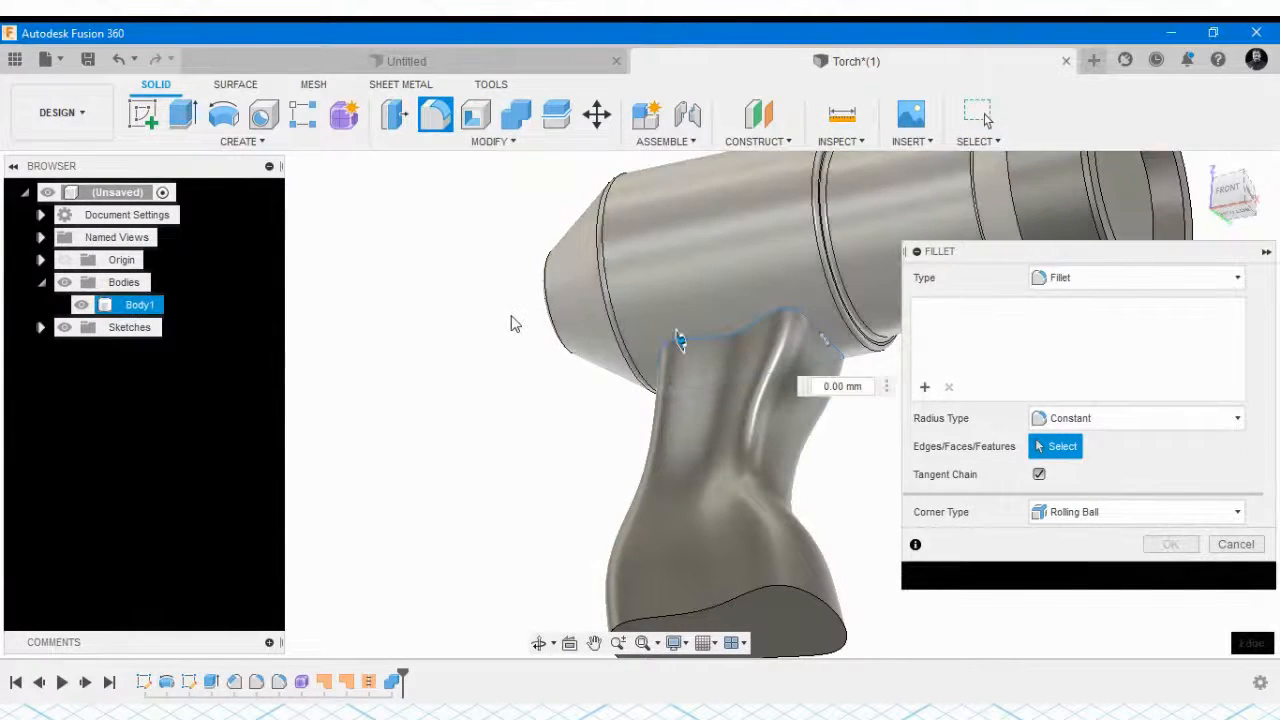
pyautogui.write('5')
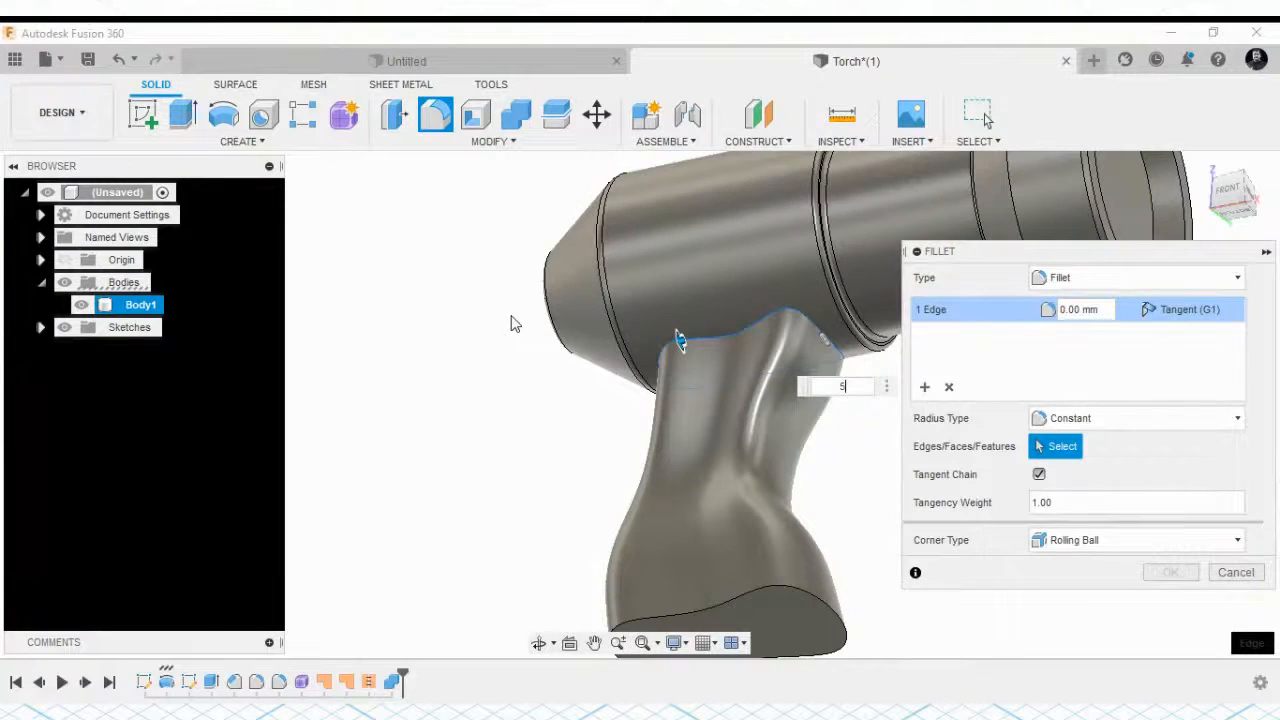
pyautogui.write('1')
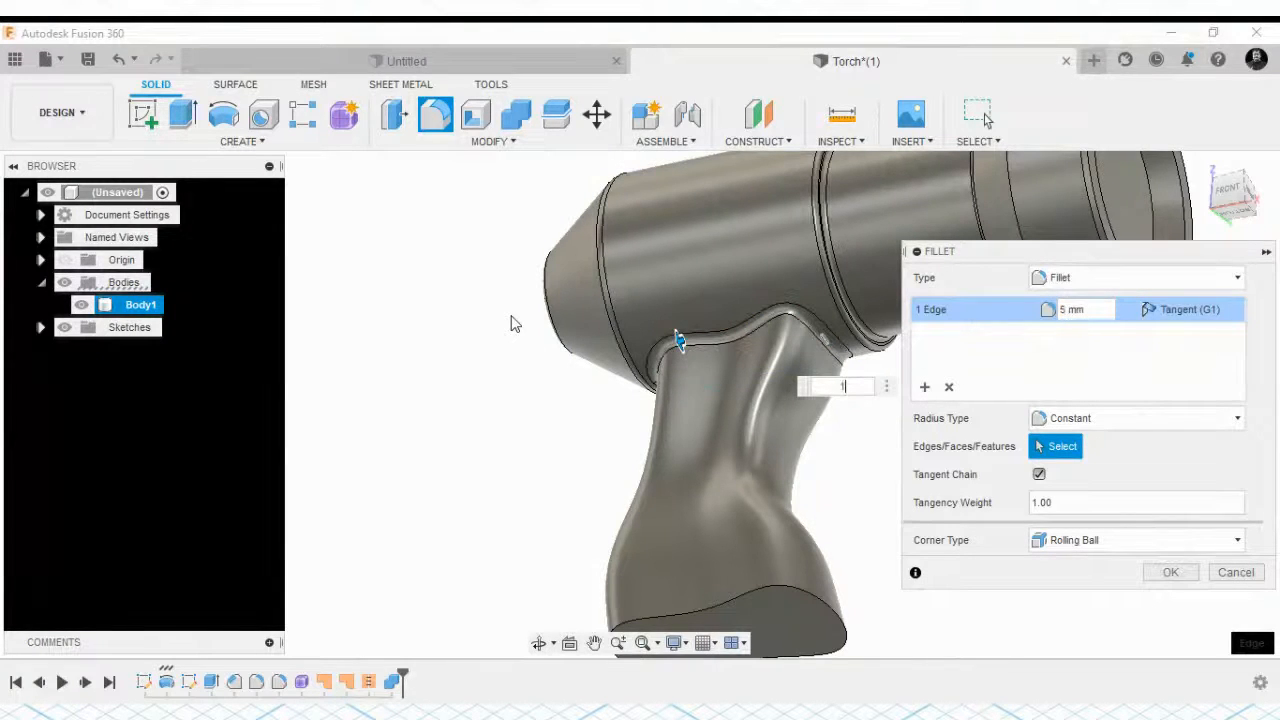
pyautogui.write('0')
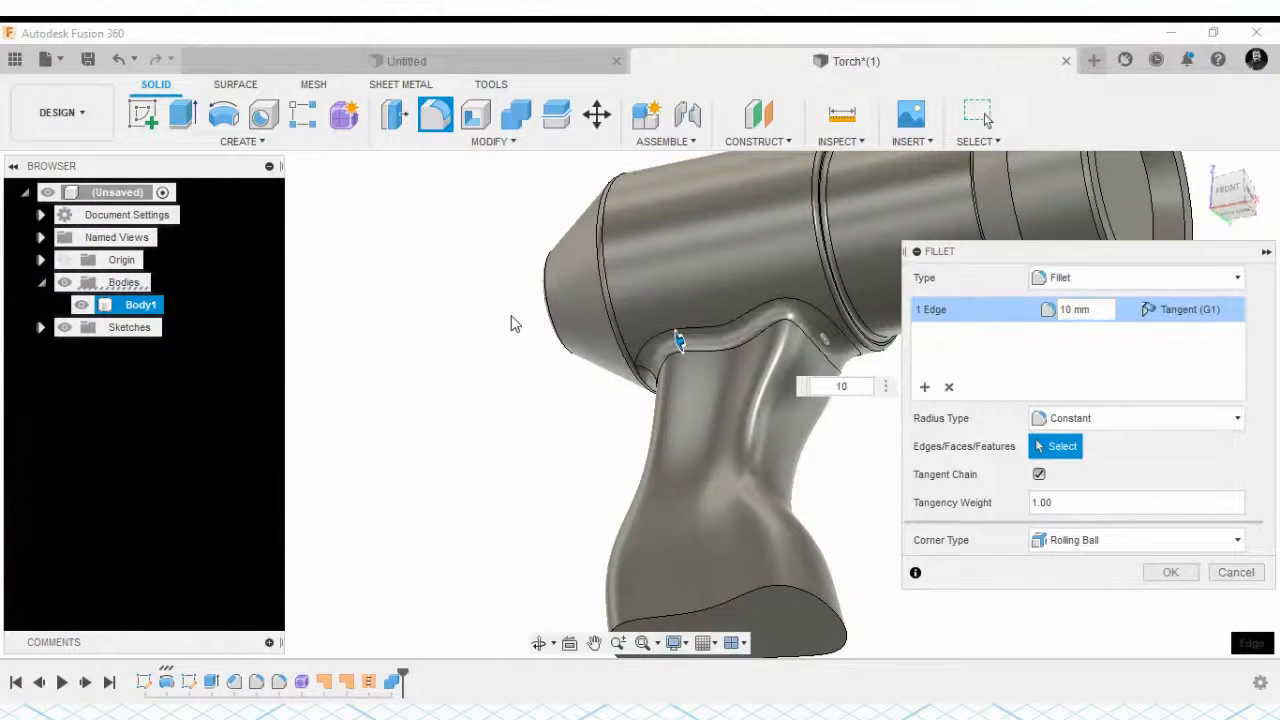
pyautogui.press('Return')
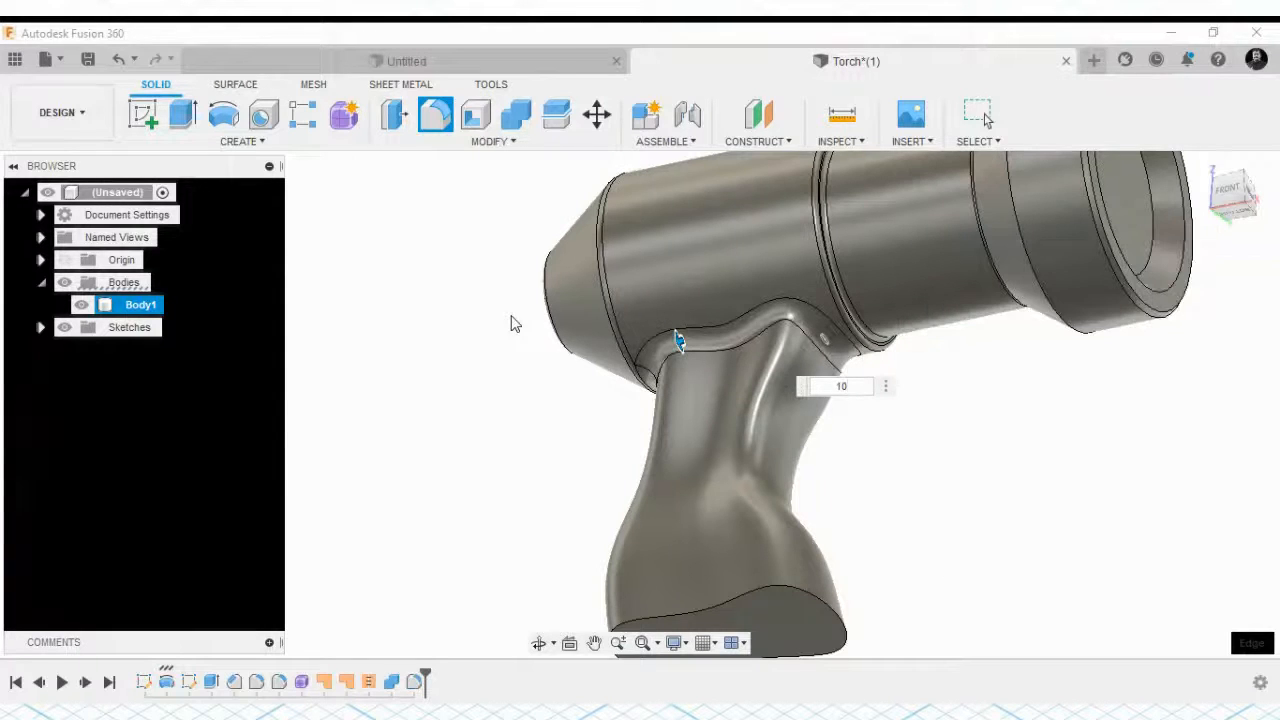
# Fillet the edge around the handle's base with a constant 10 mm radius
pyautogui.keyDown('shift'); pyautogui.moveTo(752, 445); pyautogui.dragTo(760, 531, button='middle'); pyautogui.keyUp('shift')
pyautogui.click(436, 117)
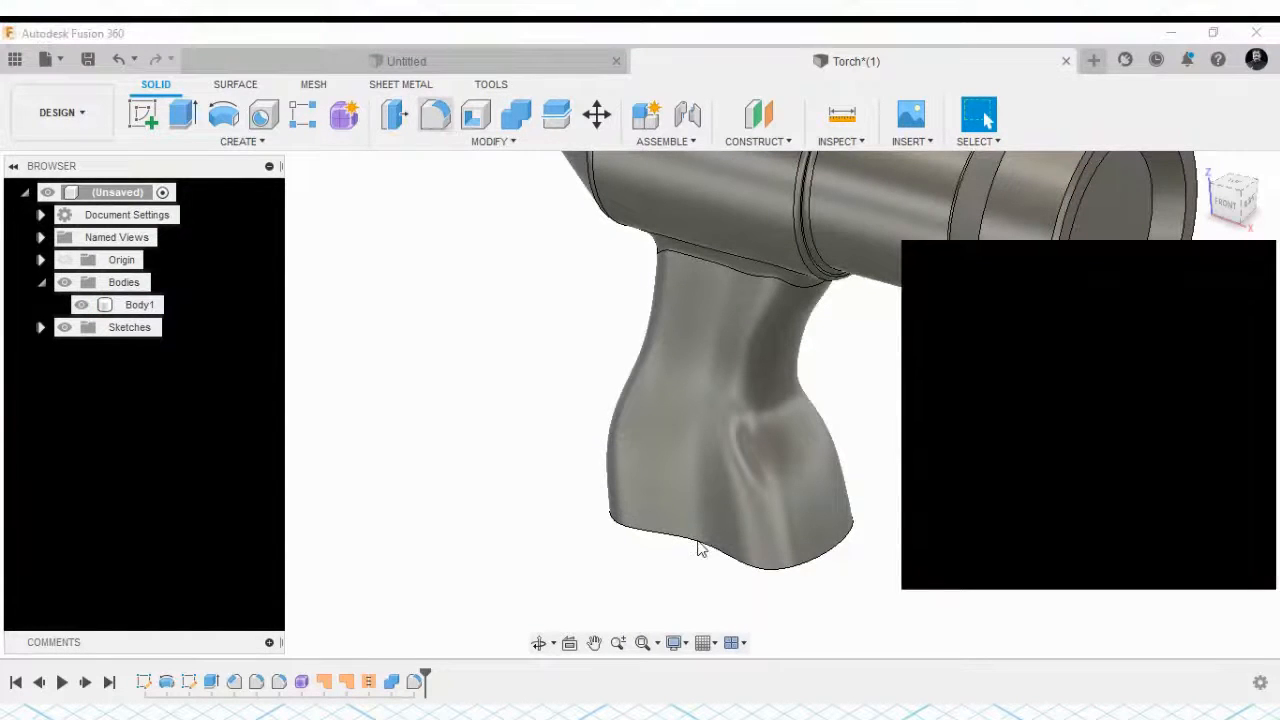
pyautogui.click(695, 552)
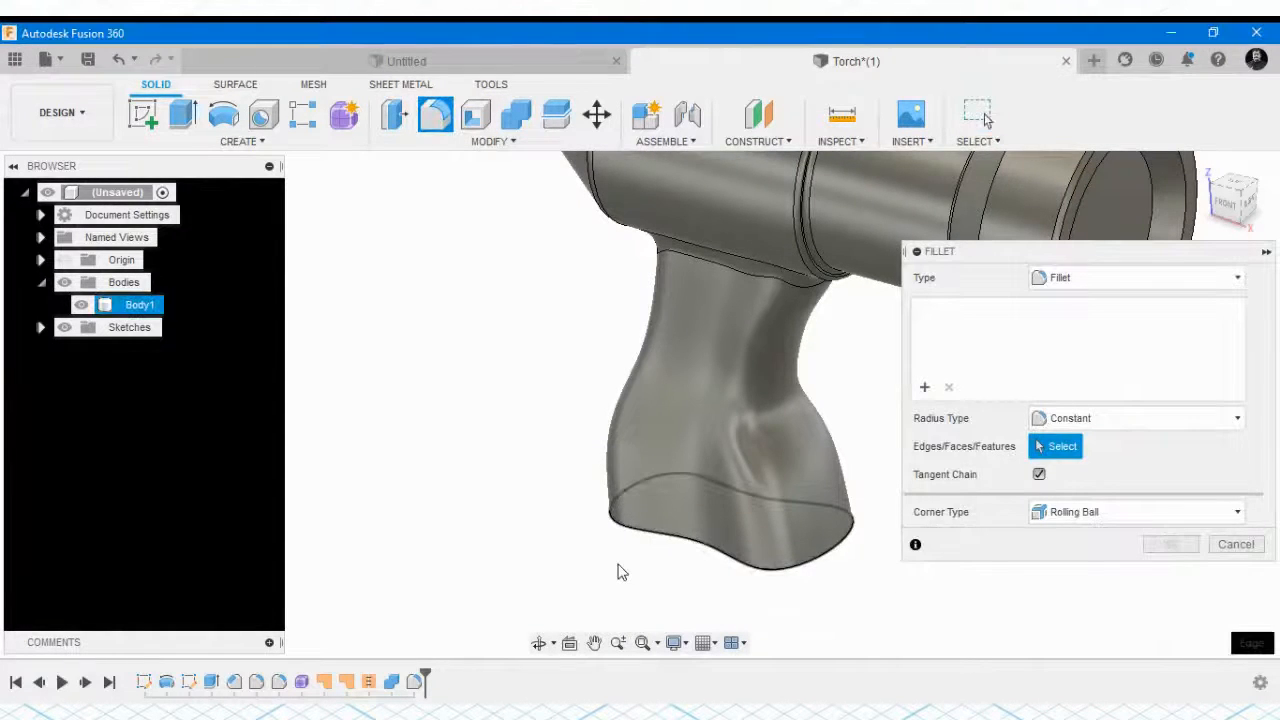
pyautogui.press('BackSpace')
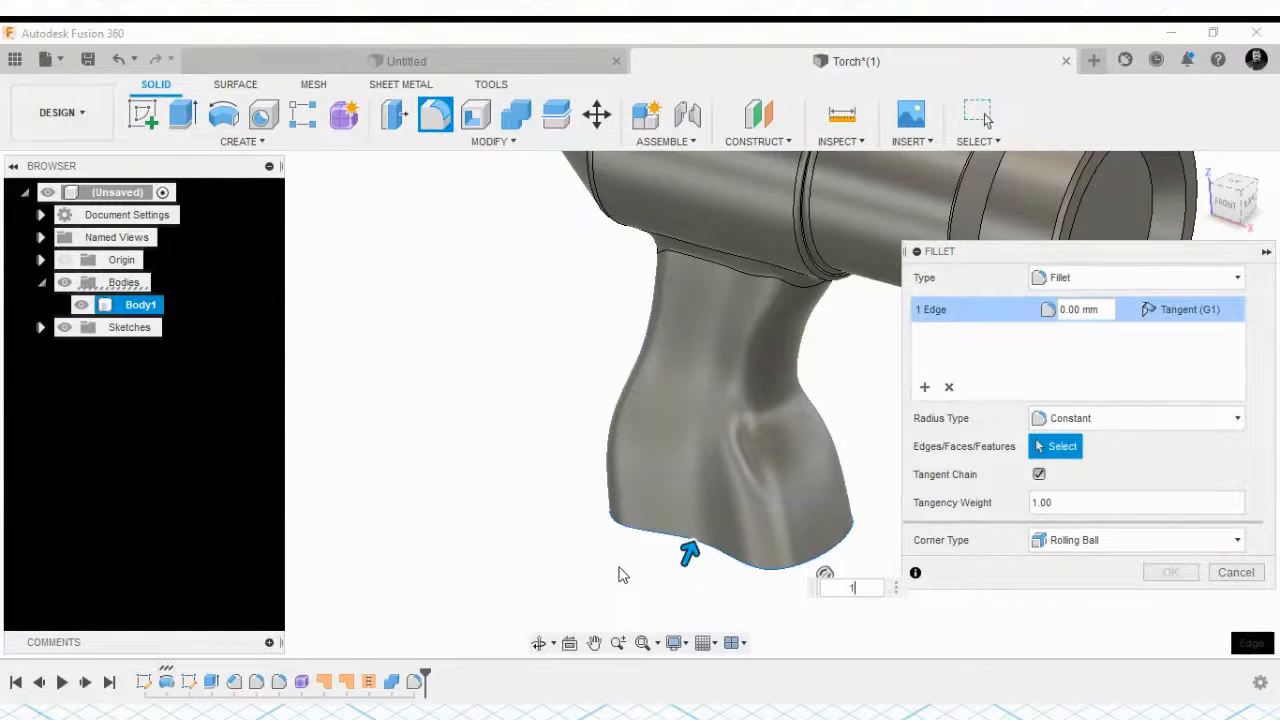
pyautogui.write('10')
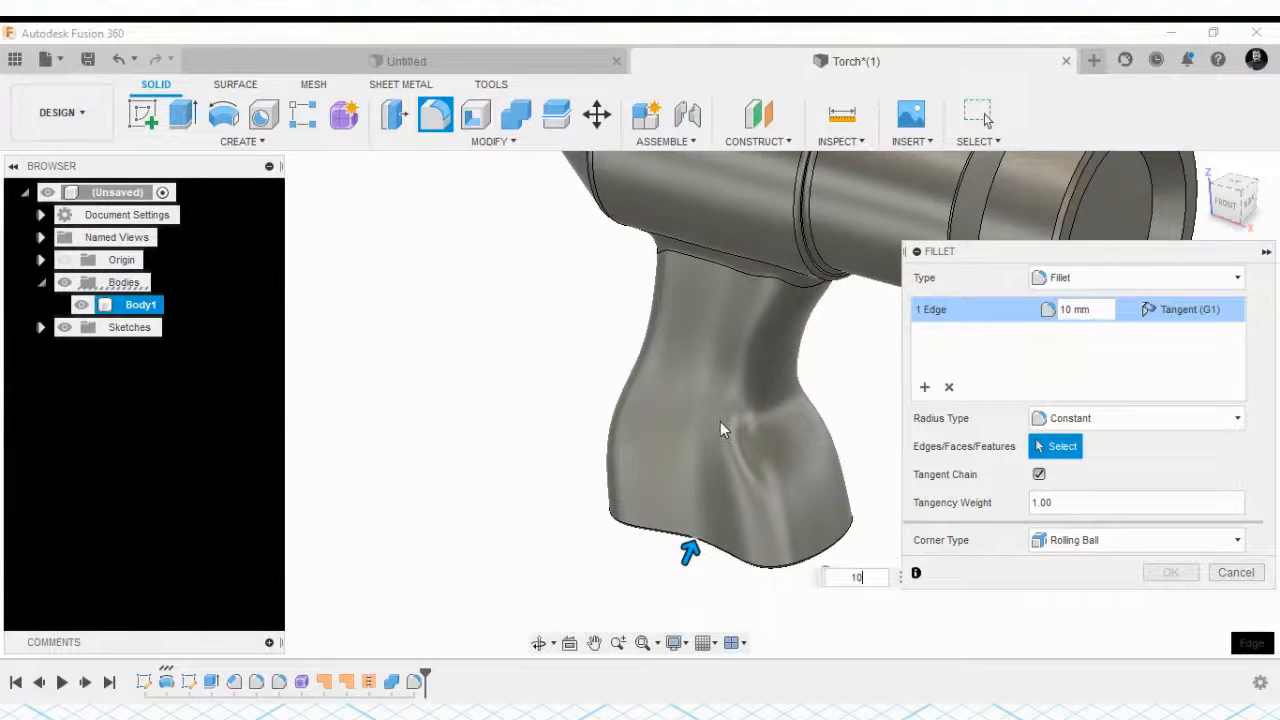
pyautogui.scroll(-1, 720, 408)
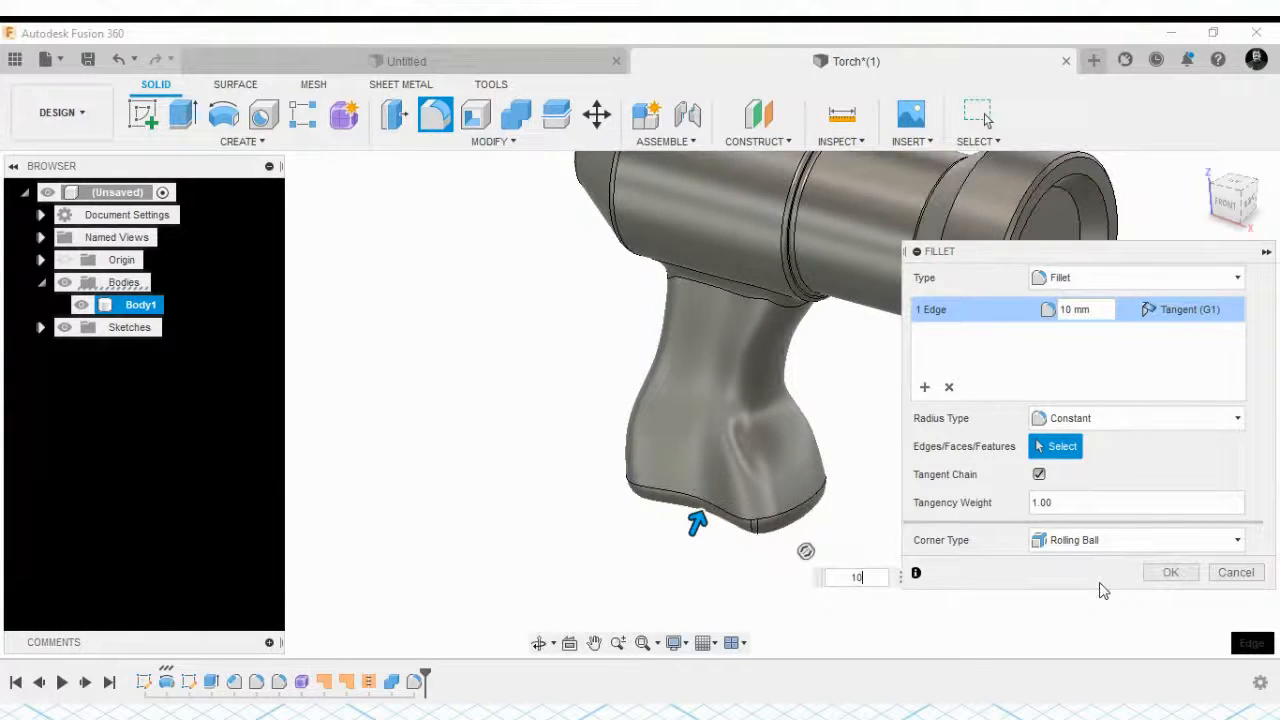
pyautogui.click(1170, 573)
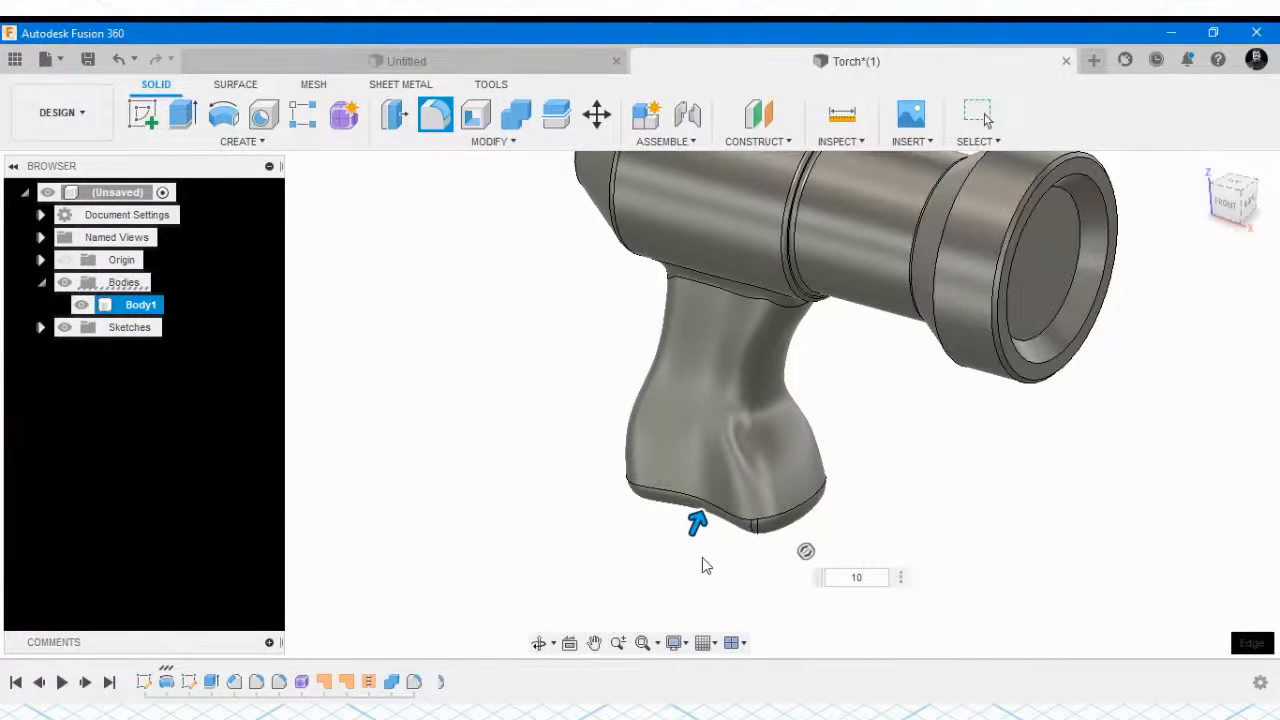
# Examine the fillet around the handle's base from below and the whole torch from different sides
pyautogui.scroll(4, 716, 521)
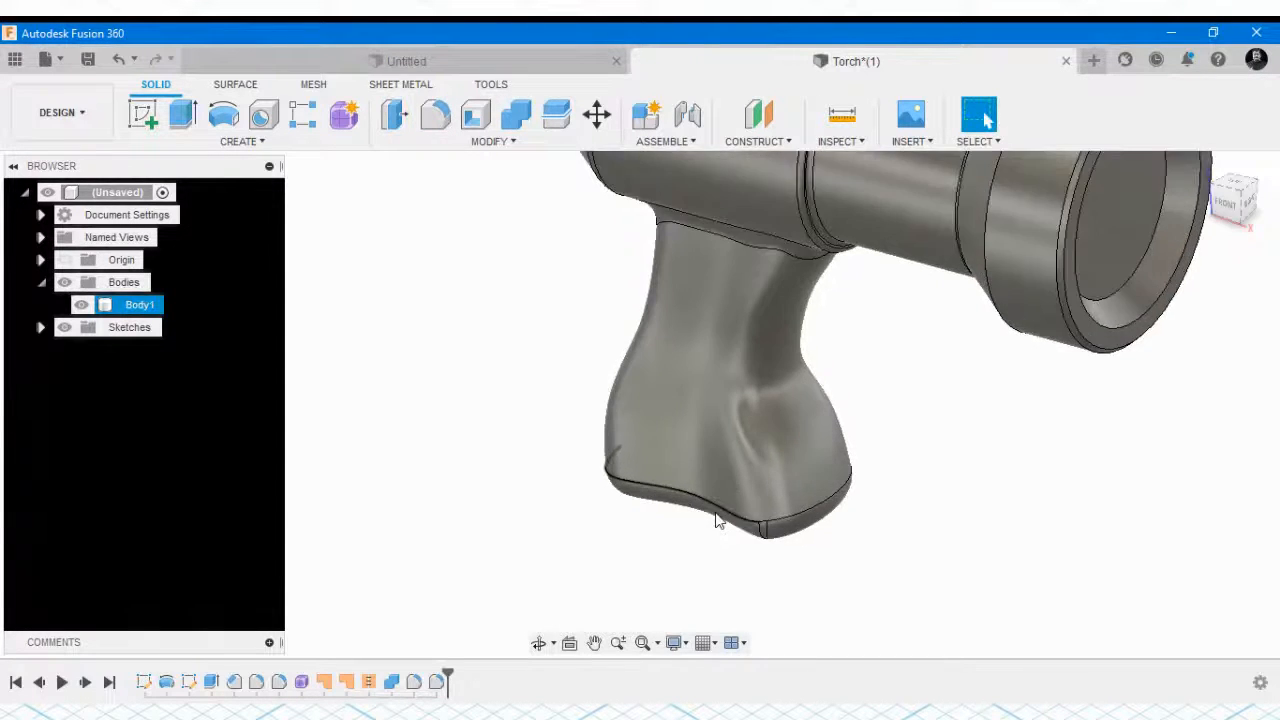
pyautogui.keyDown('shift'); pyautogui.moveTo(650, 496); pyautogui.dragTo(848, 480, button='middle'); pyautogui.keyUp('shift')
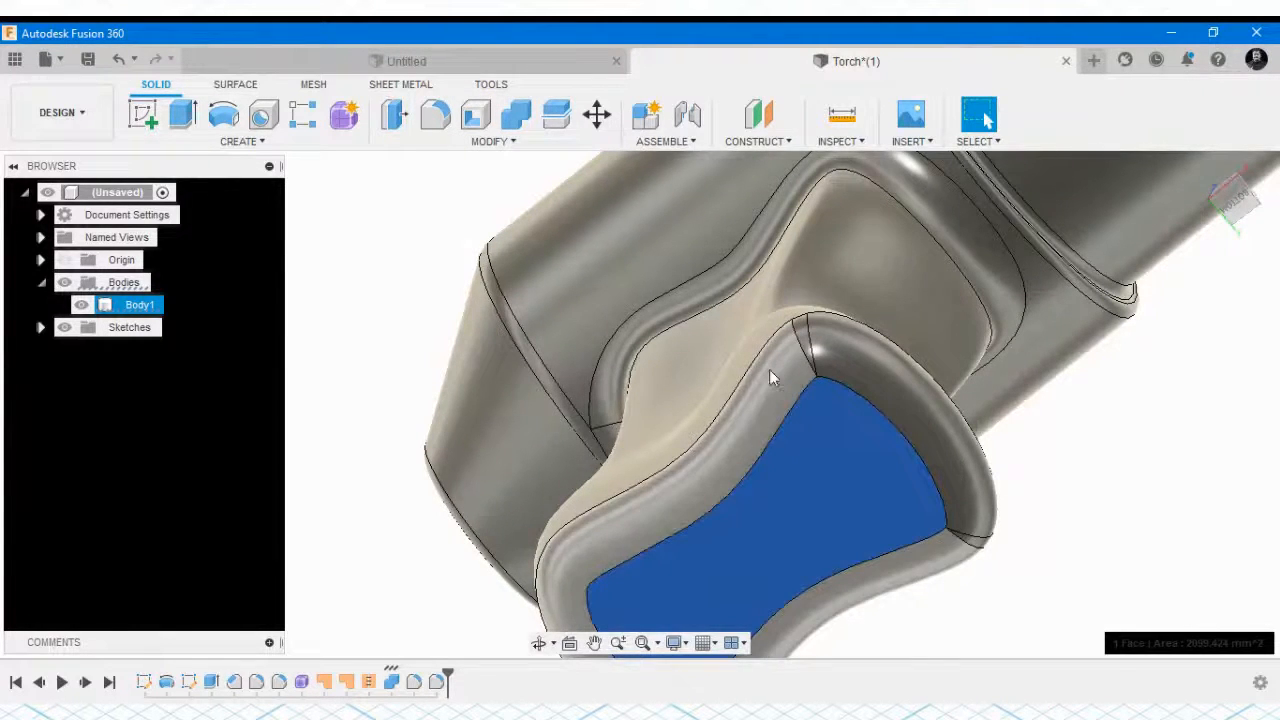
pyautogui.click(862, 377)
pyautogui.keyDown('shift'); pyautogui.moveTo(862, 377); pyautogui.dragTo(860, 529, button='middle'); pyautogui.keyUp('shift')
pyautogui.scroll(-6, 856, 516)
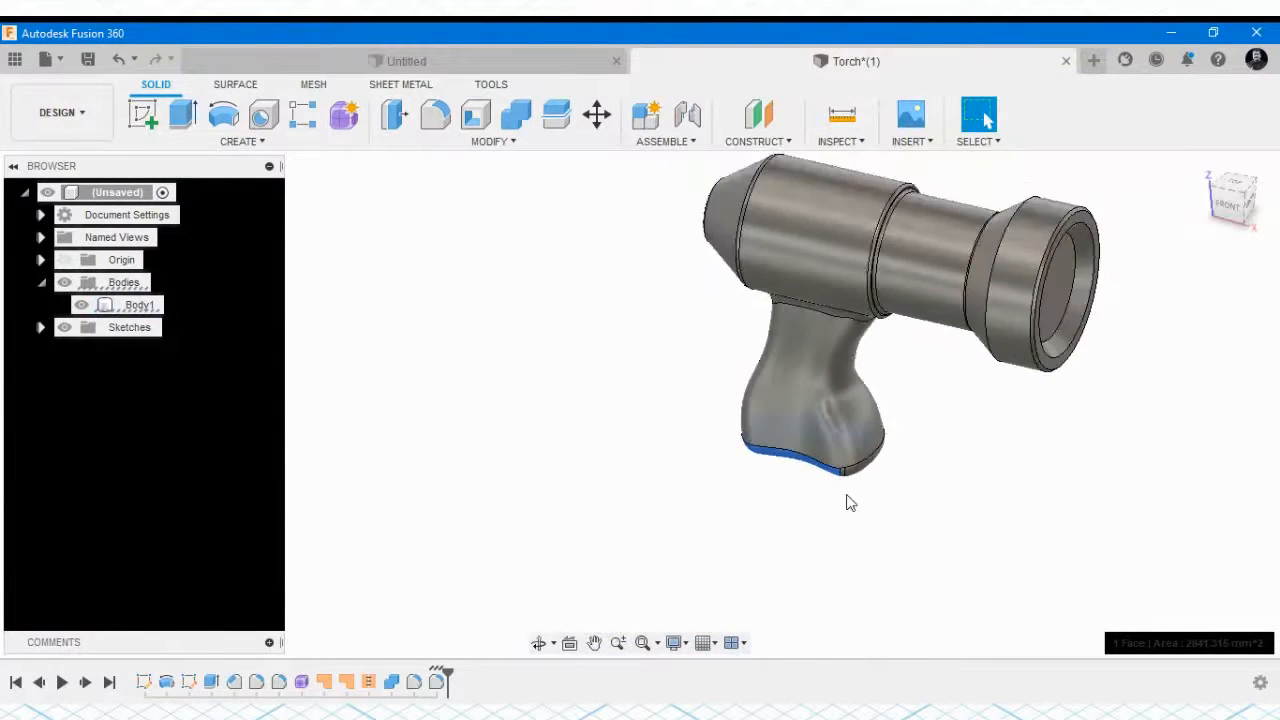
pyautogui.scroll(2, 866, 306)
pyautogui.click(943, 491)
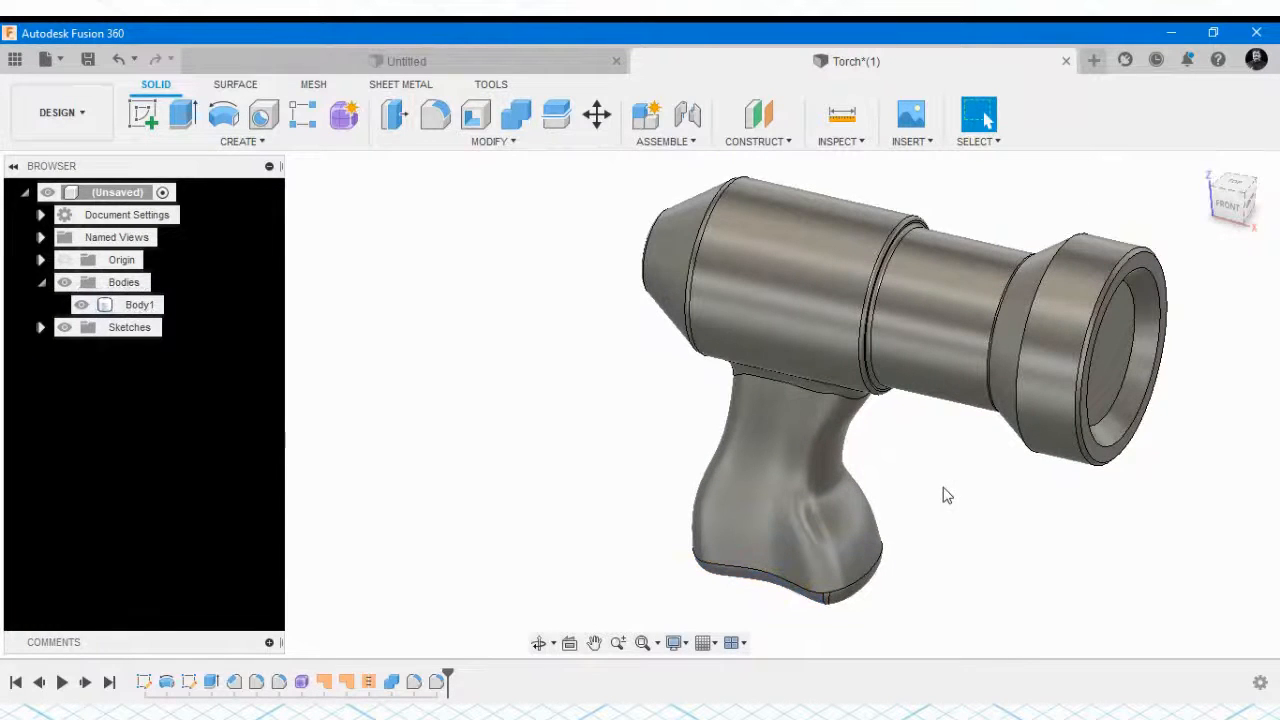
pyautogui.keyDown('shift'); pyautogui.moveTo(923, 469); pyautogui.dragTo(936, 420, button='middle'); pyautogui.keyUp('shift')
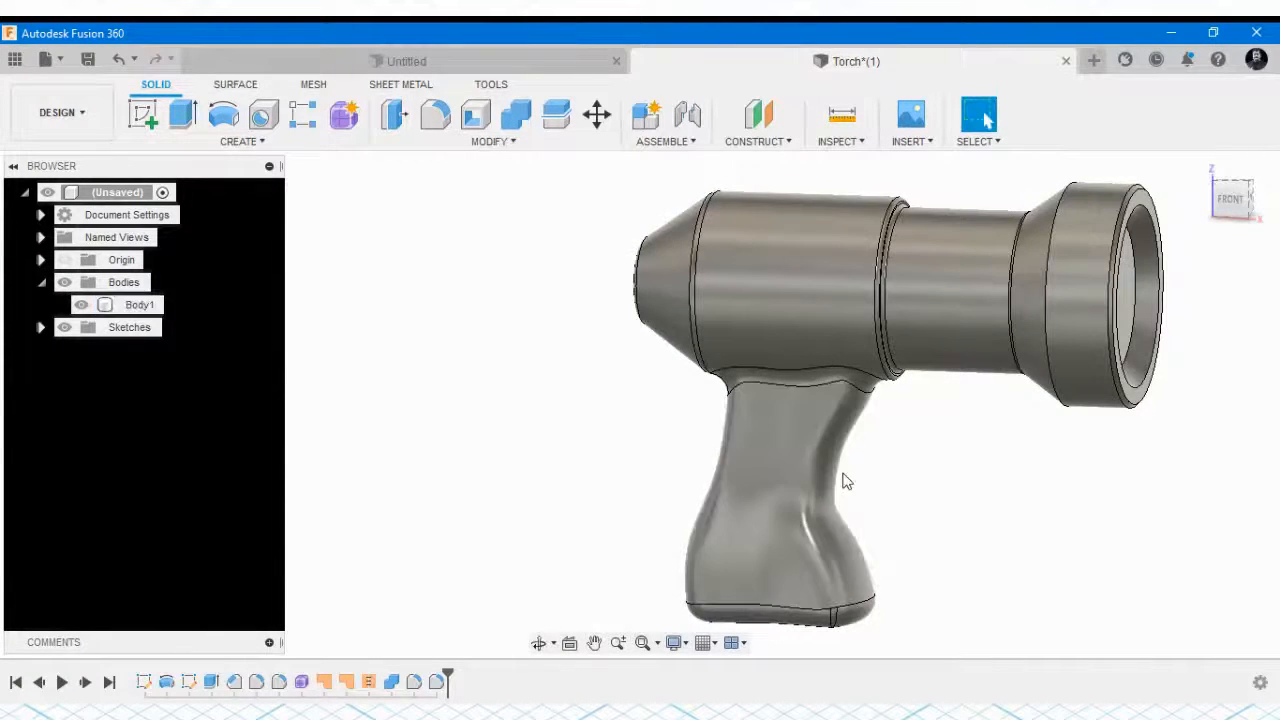
pyautogui.keyDown('shift'); pyautogui.moveTo(821, 517); pyautogui.dragTo(320, 554, button='middle'); pyautogui.keyUp('shift')
pyautogui.scroll(-2, 502, 374)
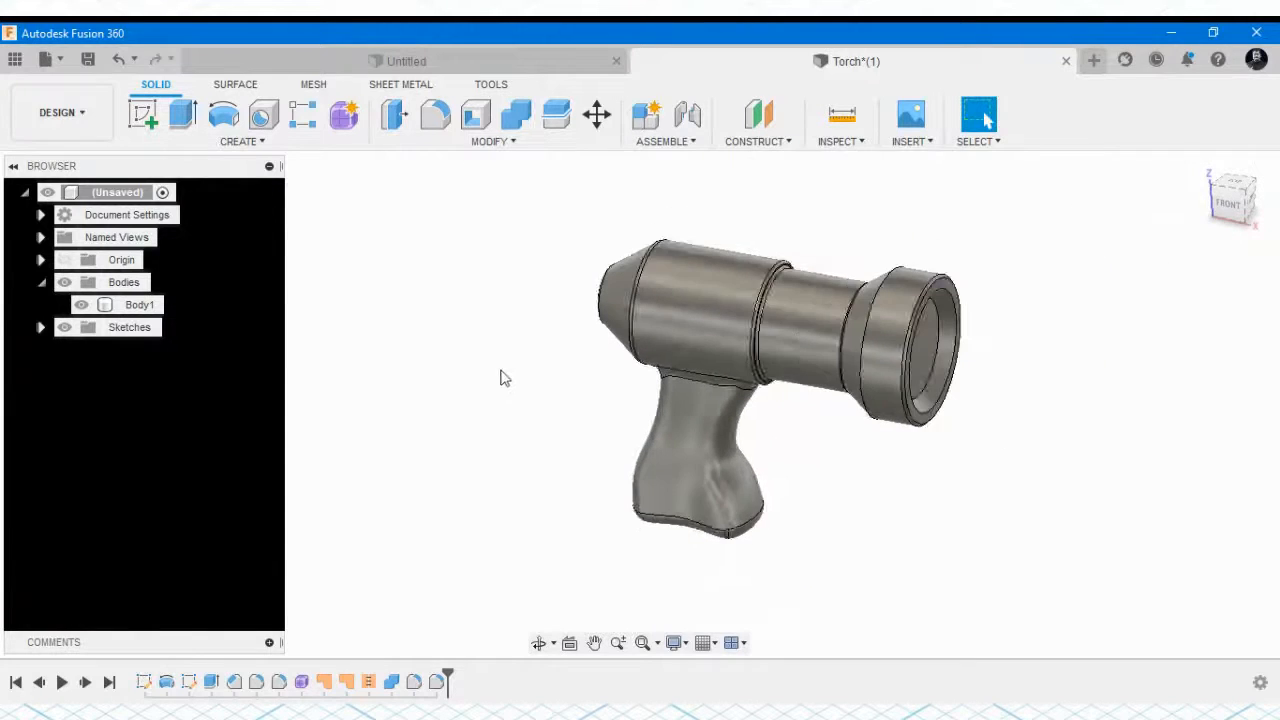
pyautogui.scroll(2, 883, 478)
pyautogui.scroll(-1, 753, 400)
pyautogui.click(666, 447)
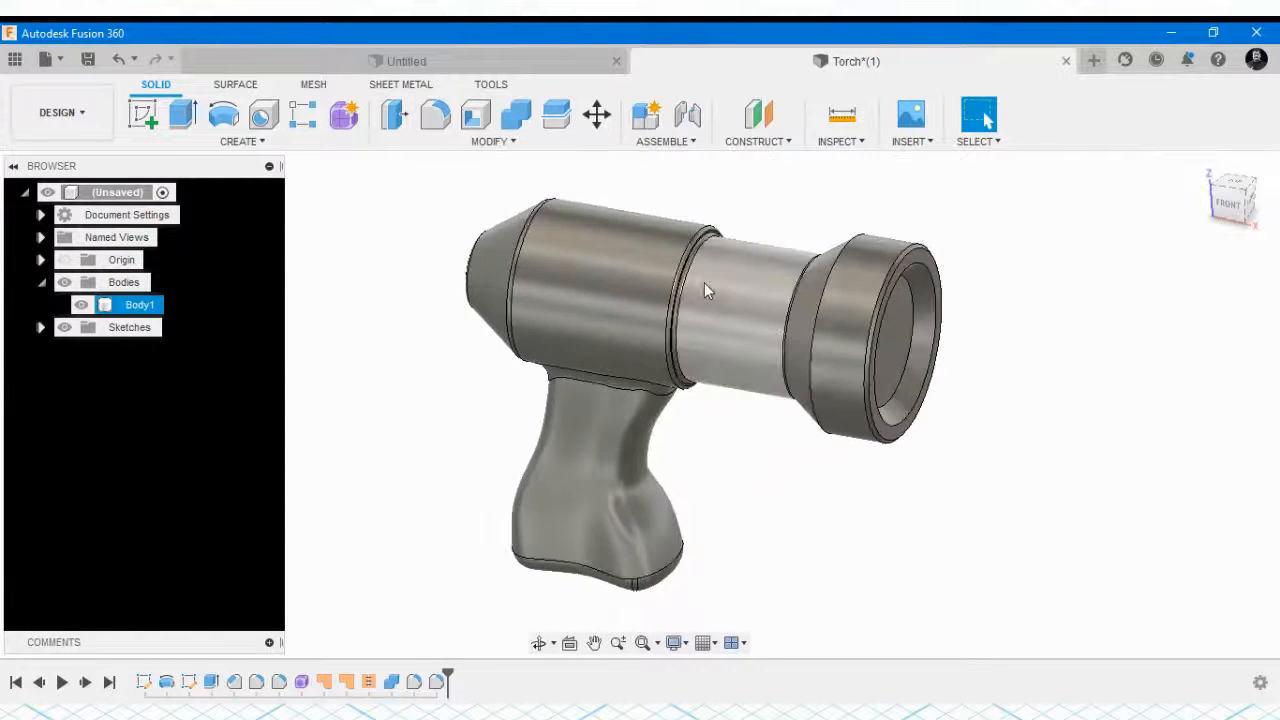
pyautogui.keyDown('shift'); pyautogui.moveTo(705, 287); pyautogui.dragTo(780, 486, button='middle'); pyautogui.keyUp('shift')
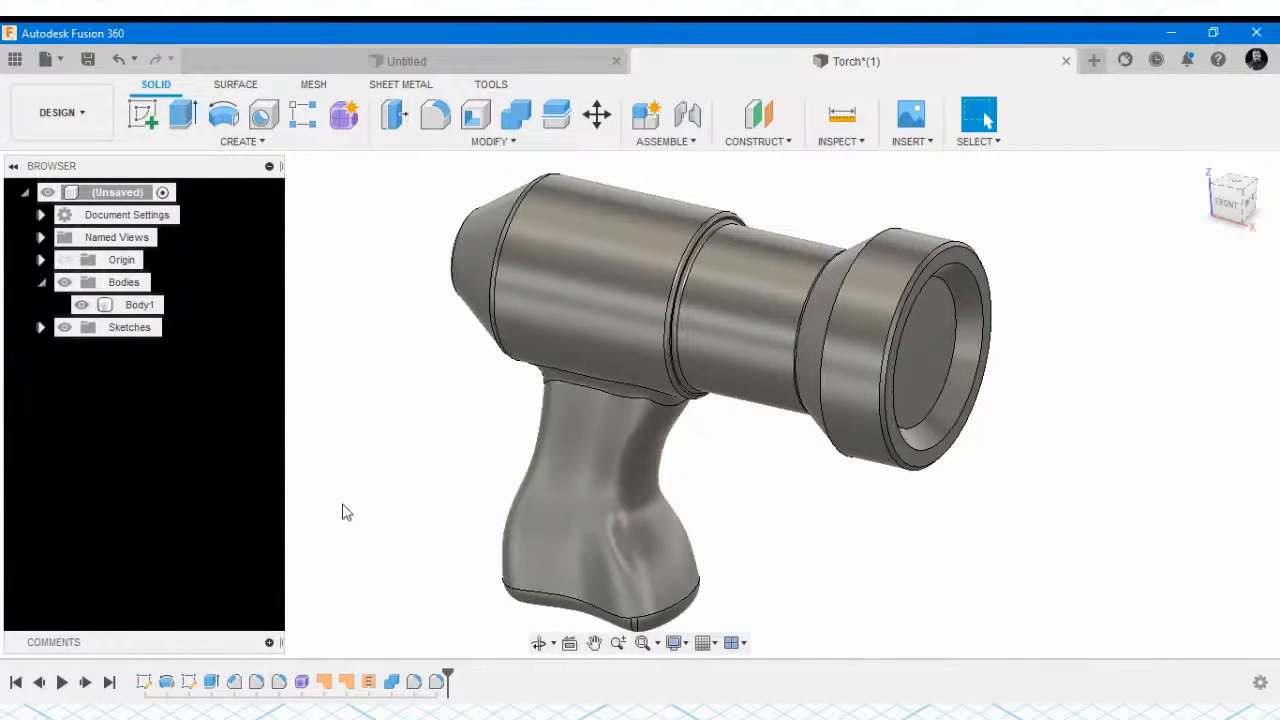
# Delete the Combine feature that joins the handle to the torch, and hide the torch body to isolate the handle
pyautogui.click(393, 684)
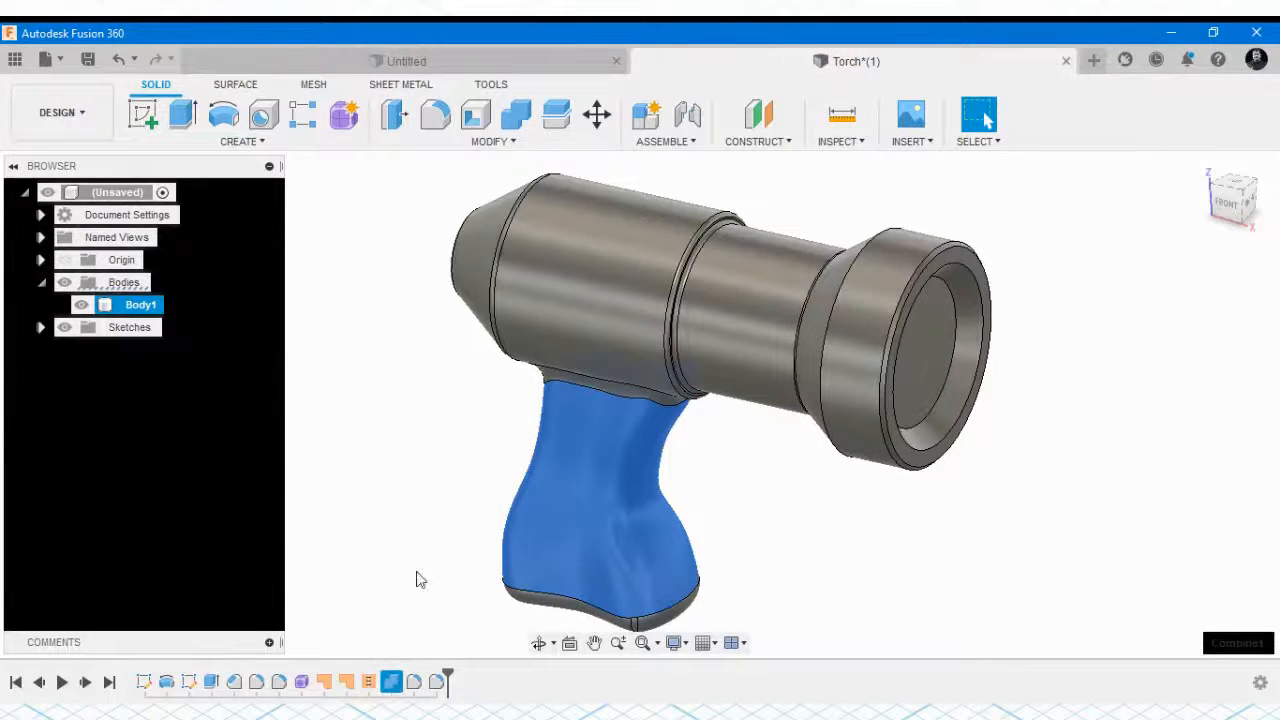
pyautogui.press('Delete')
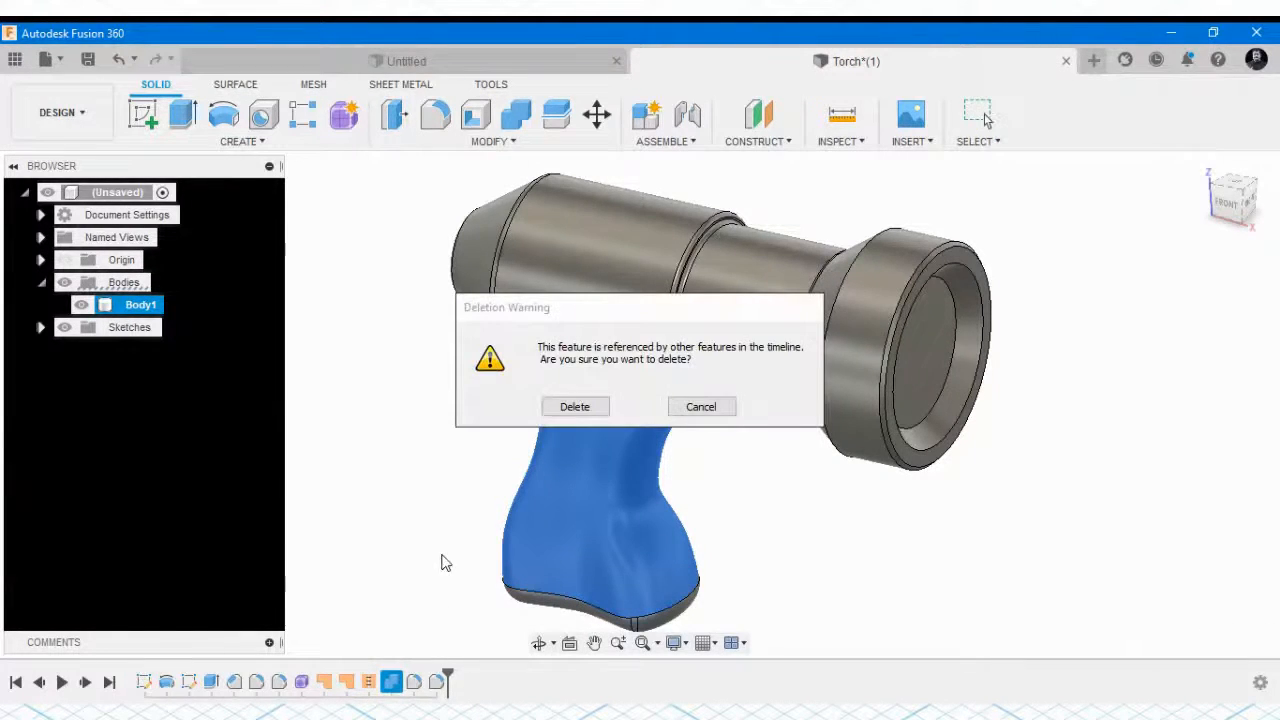
pyautogui.click(588, 415)
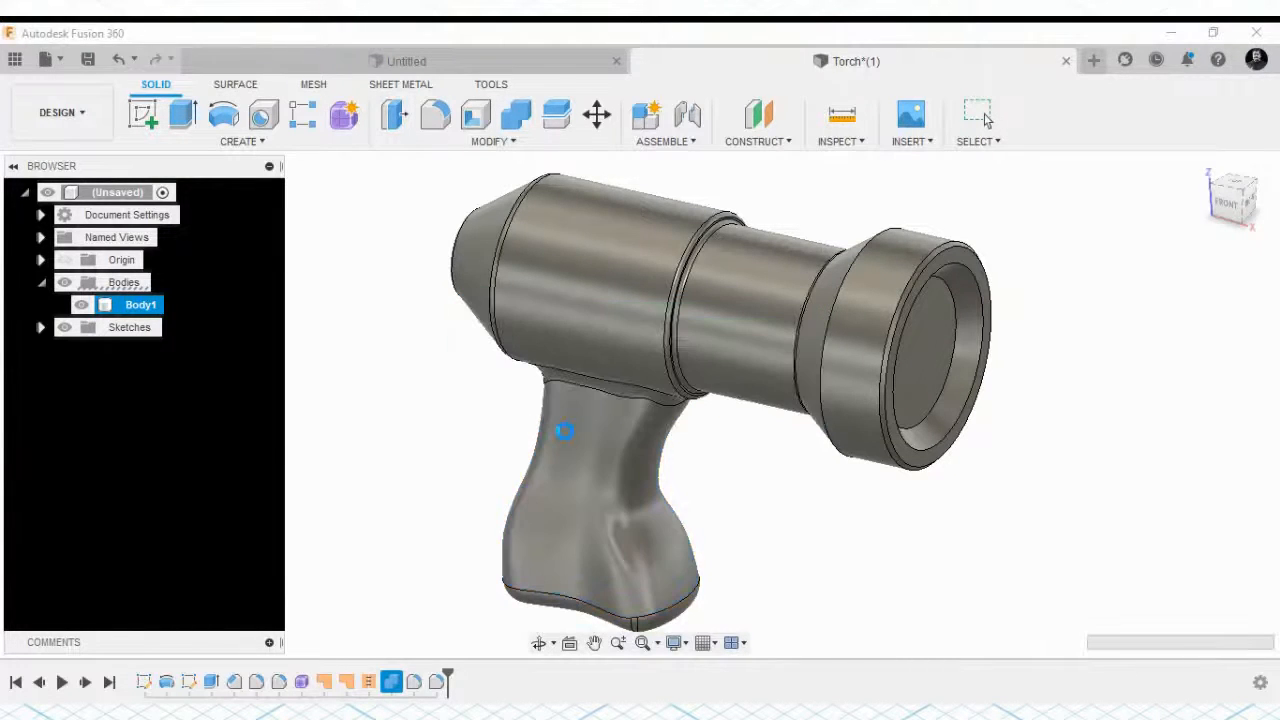
pyautogui.click(86, 306)
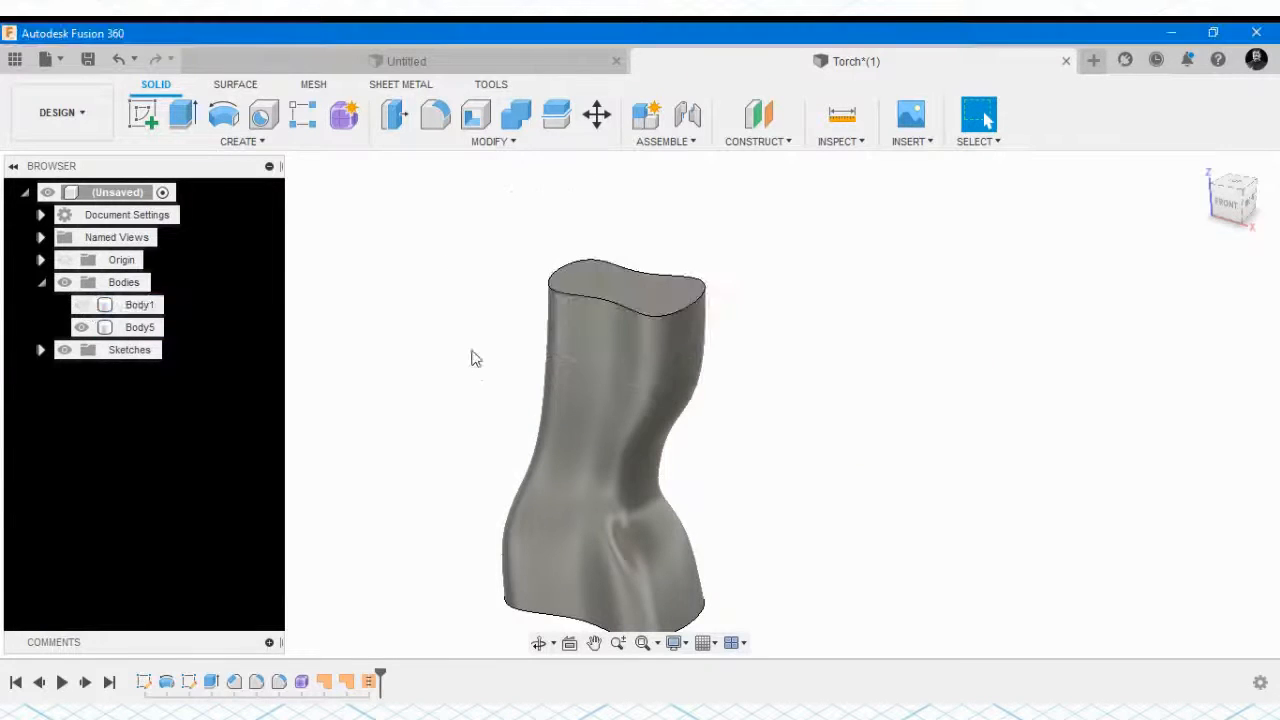
pyautogui.scroll(-3, 688, 440)
pyautogui.scroll(4, 682, 507)
pyautogui.keyDown('shift'); pyautogui.moveTo(747, 409); pyautogui.dragTo(686, 391, button='middle'); pyautogui.keyUp('shift')
pyautogui.click(676, 340)
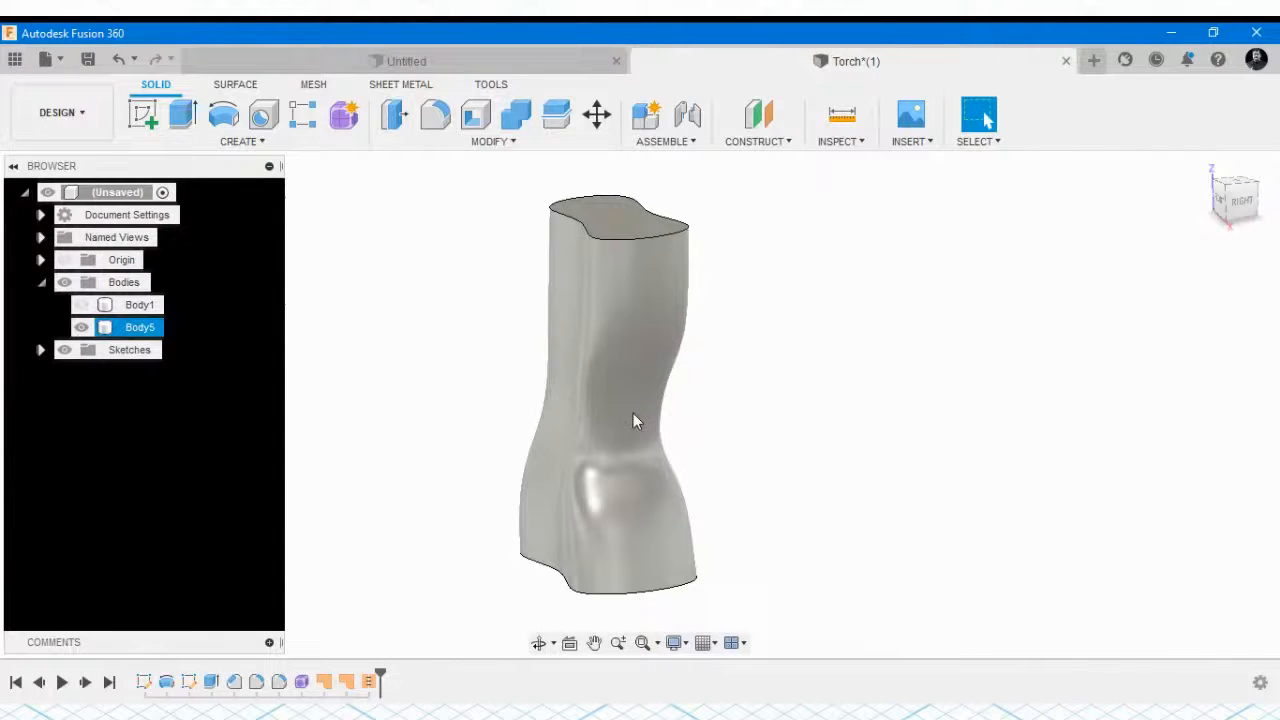
# Set up a 3D print export of the handle body with millimetre units and medium refinement
pyautogui.click(490, 450)
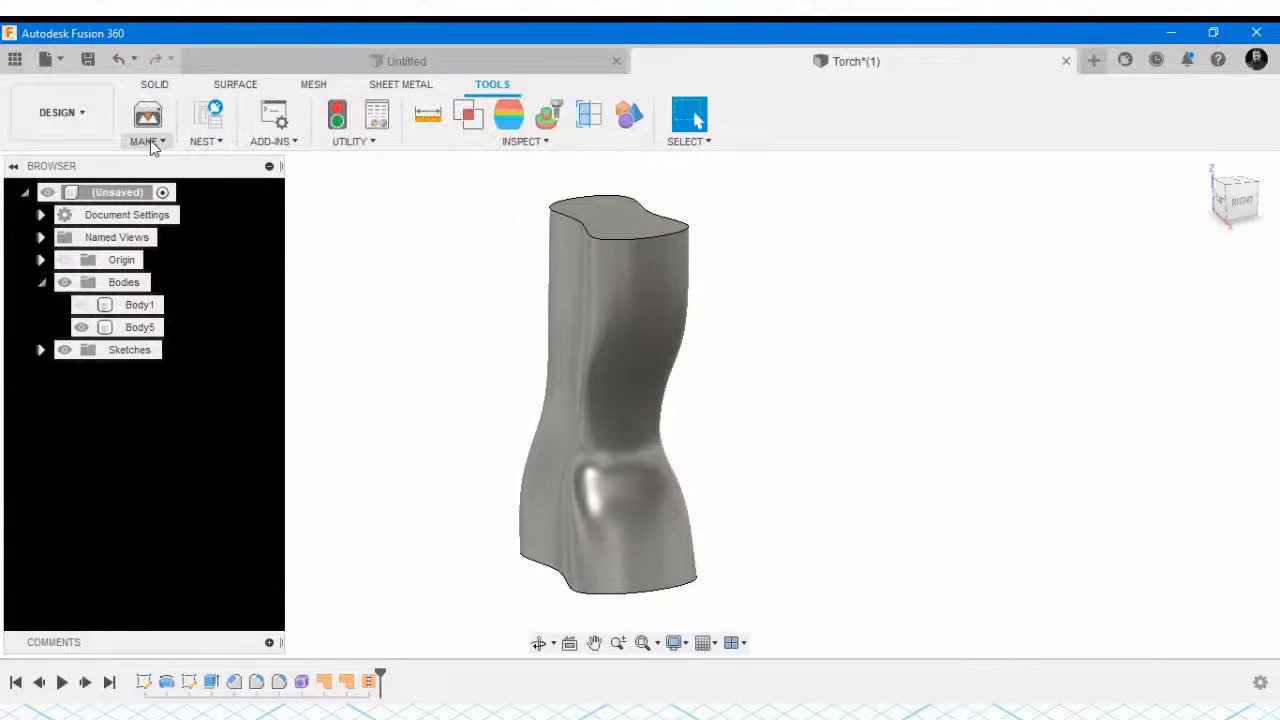
pyautogui.click(152, 143)
pyautogui.click(158, 162)
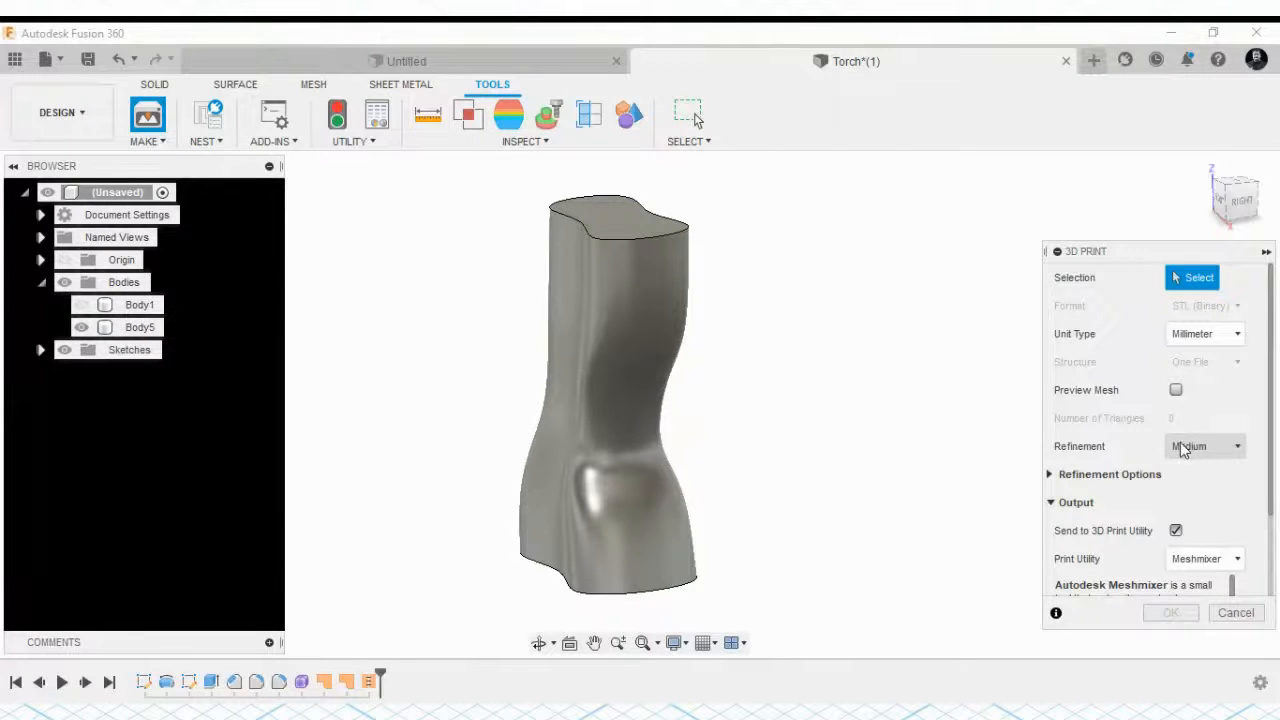
pyautogui.click(649, 346)
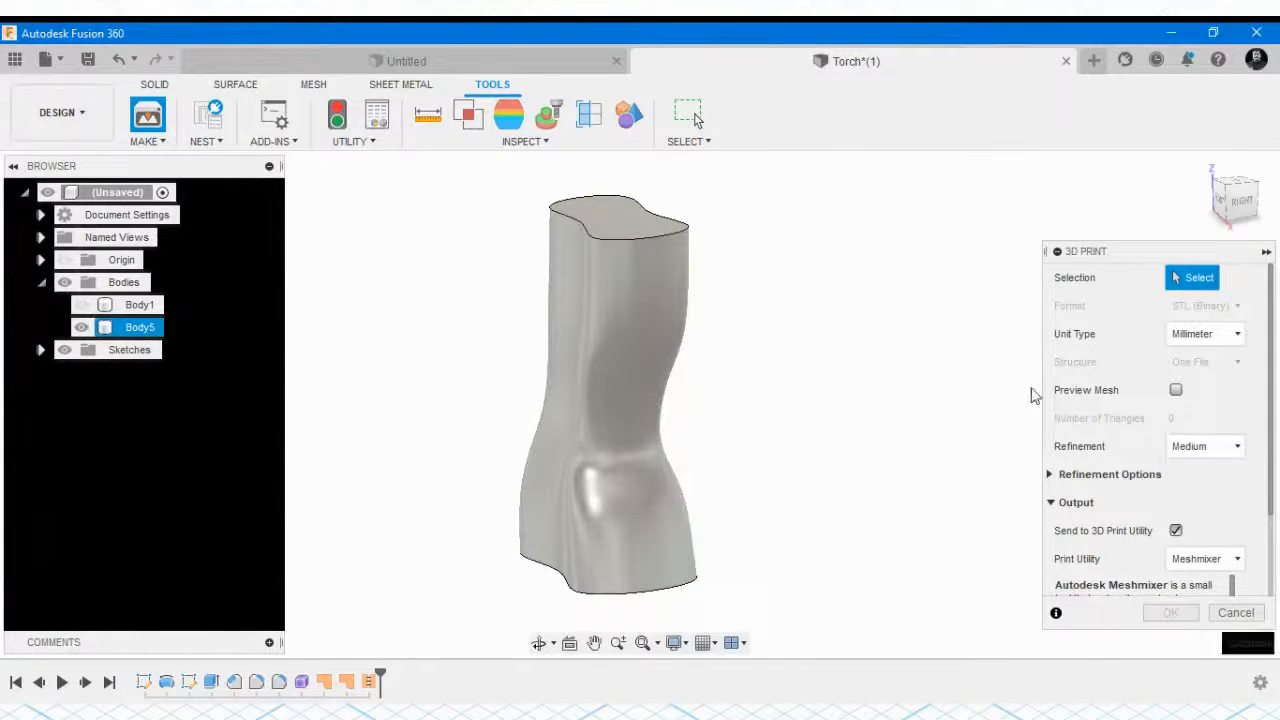
pyautogui.click(1200, 335)
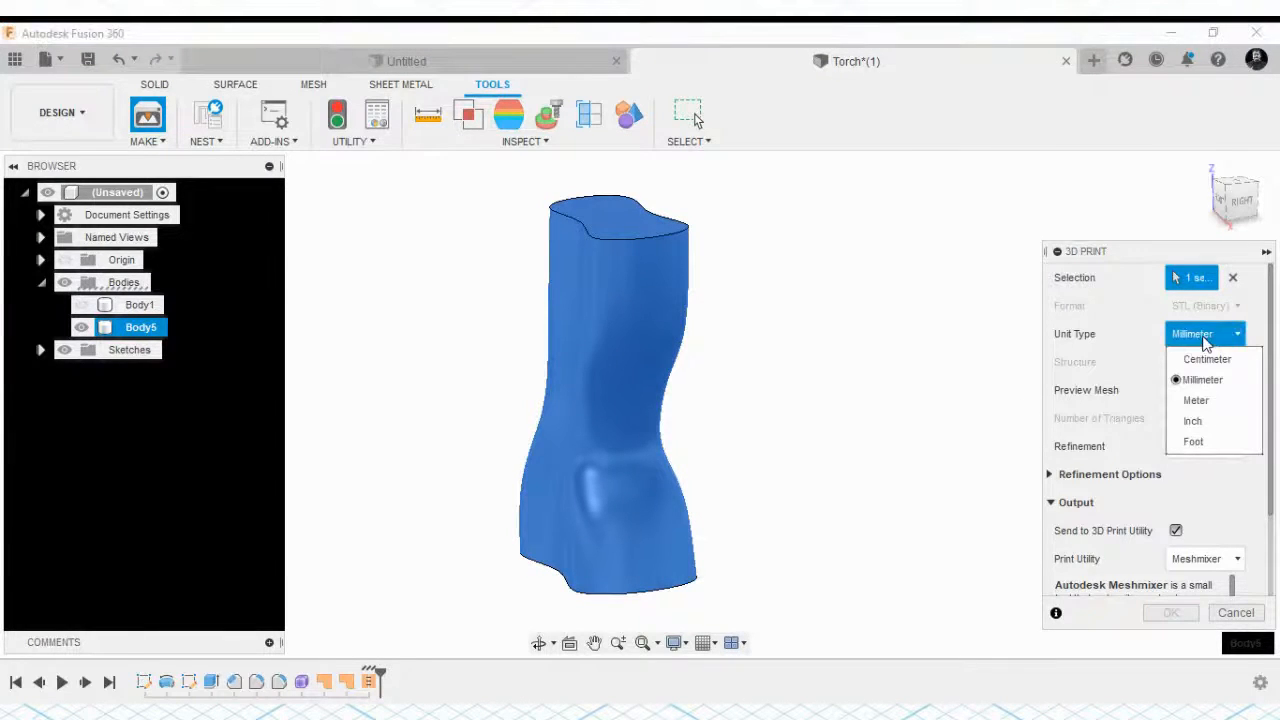
pyautogui.click(1163, 381)
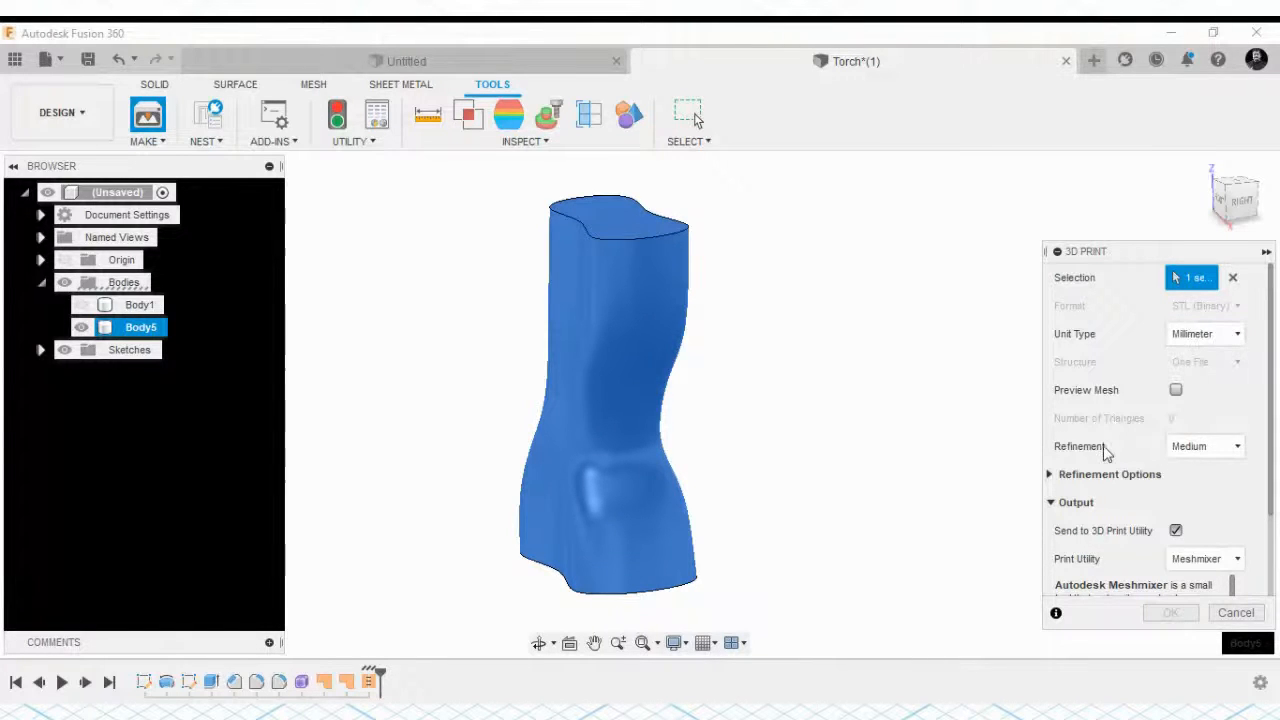
pyautogui.click(1165, 447)
pyautogui.click(1197, 334)
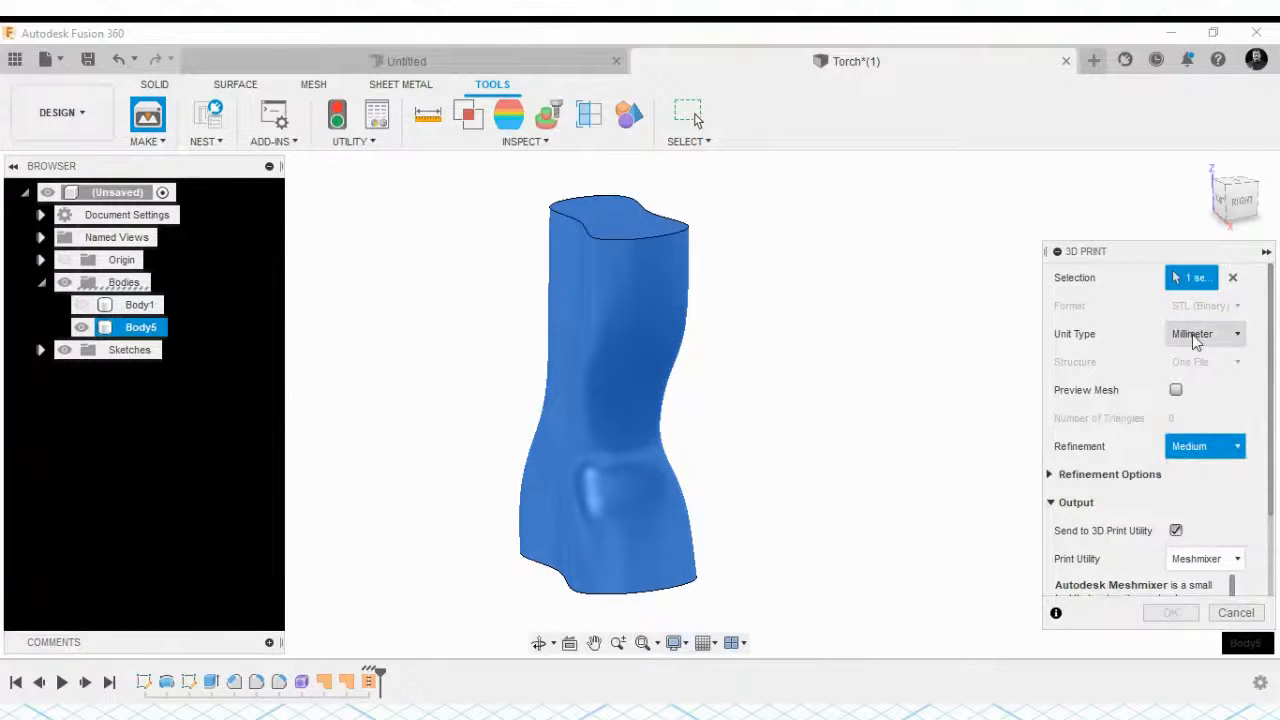
pyautogui.click(1104, 334)
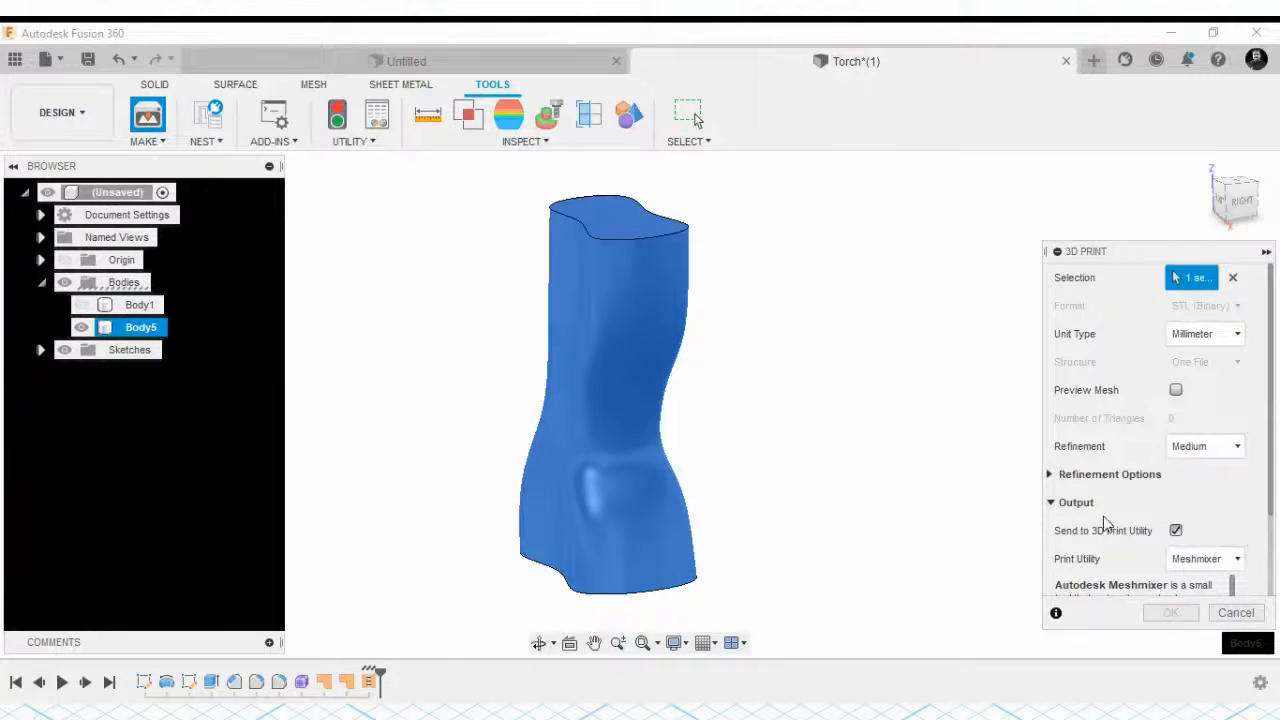
# Turn off sending to the 3D print utility and save the handle to the Desktop as the STL file Body5
pyautogui.click(1058, 476)
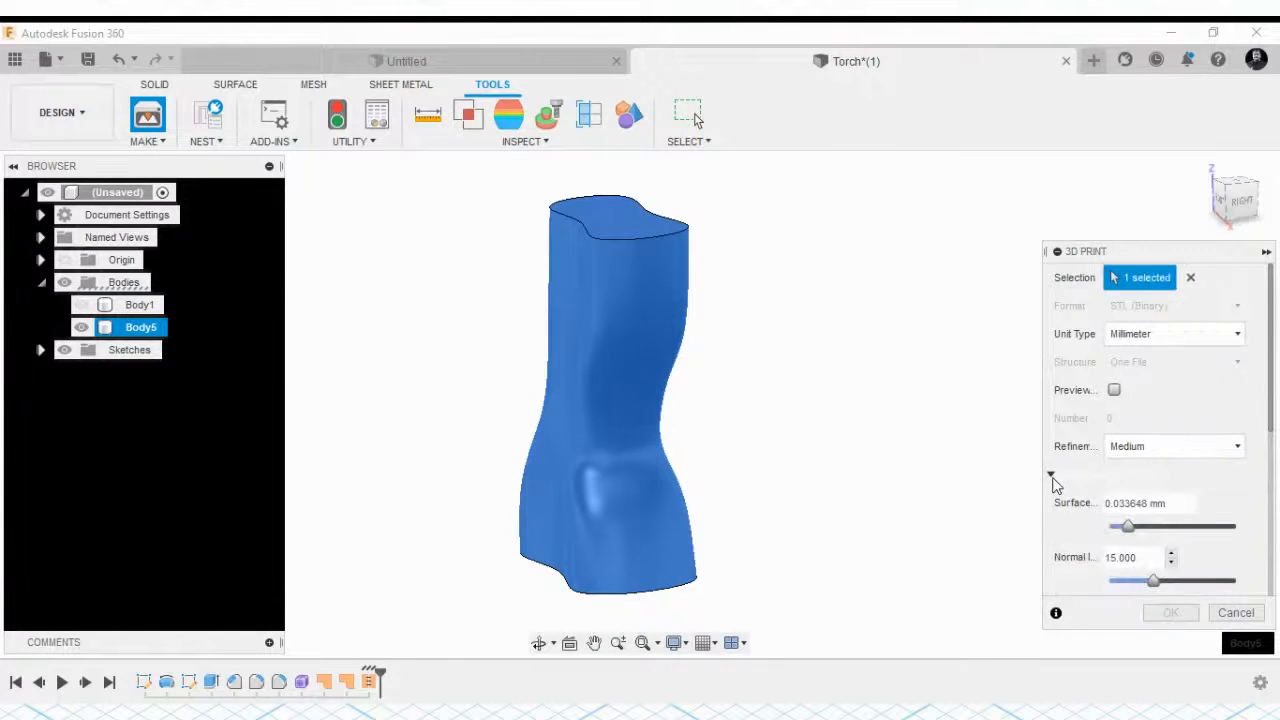
pyautogui.click(1115, 478)
pyautogui.scroll(-1, 1190, 514)
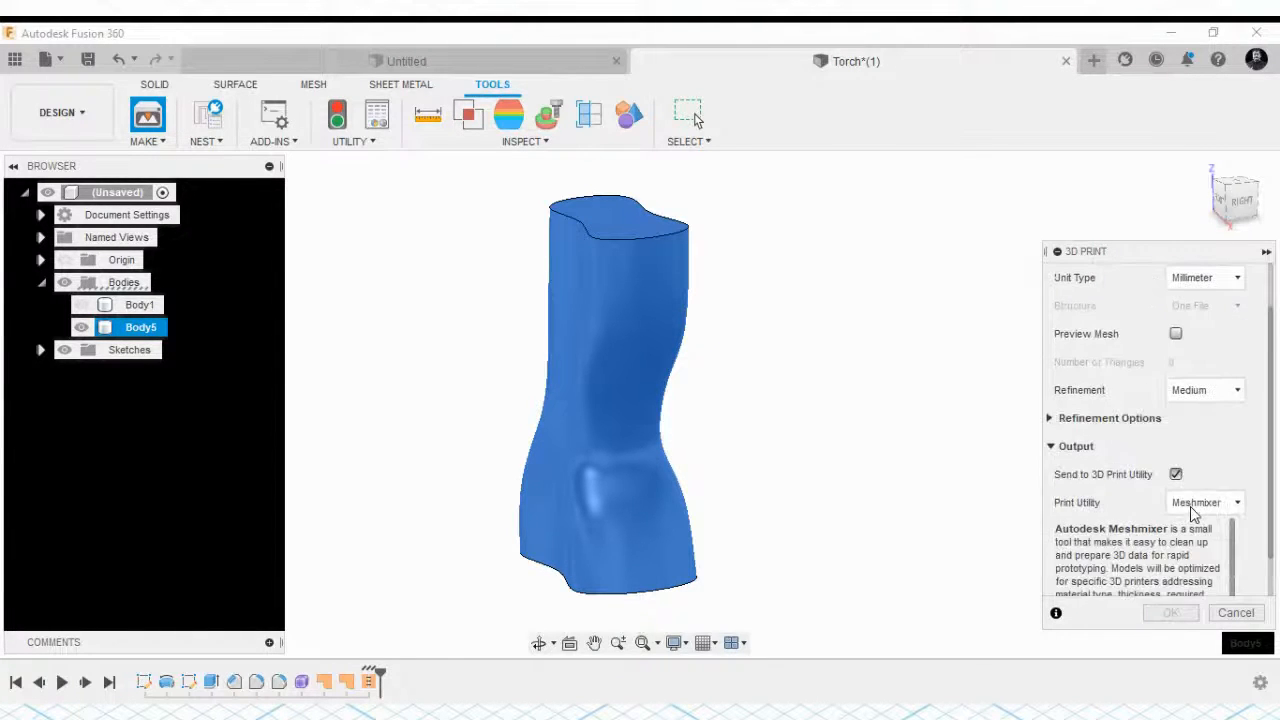
pyautogui.click(1175, 475)
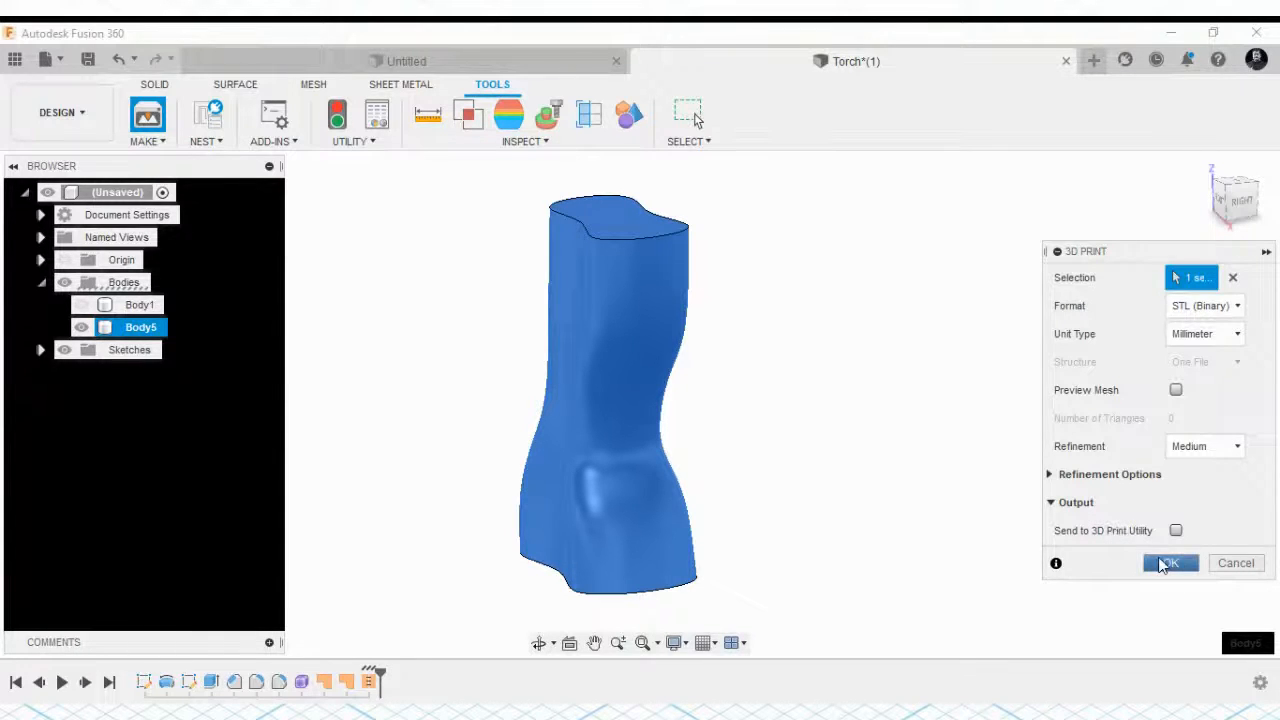
pyautogui.click(1165, 564)
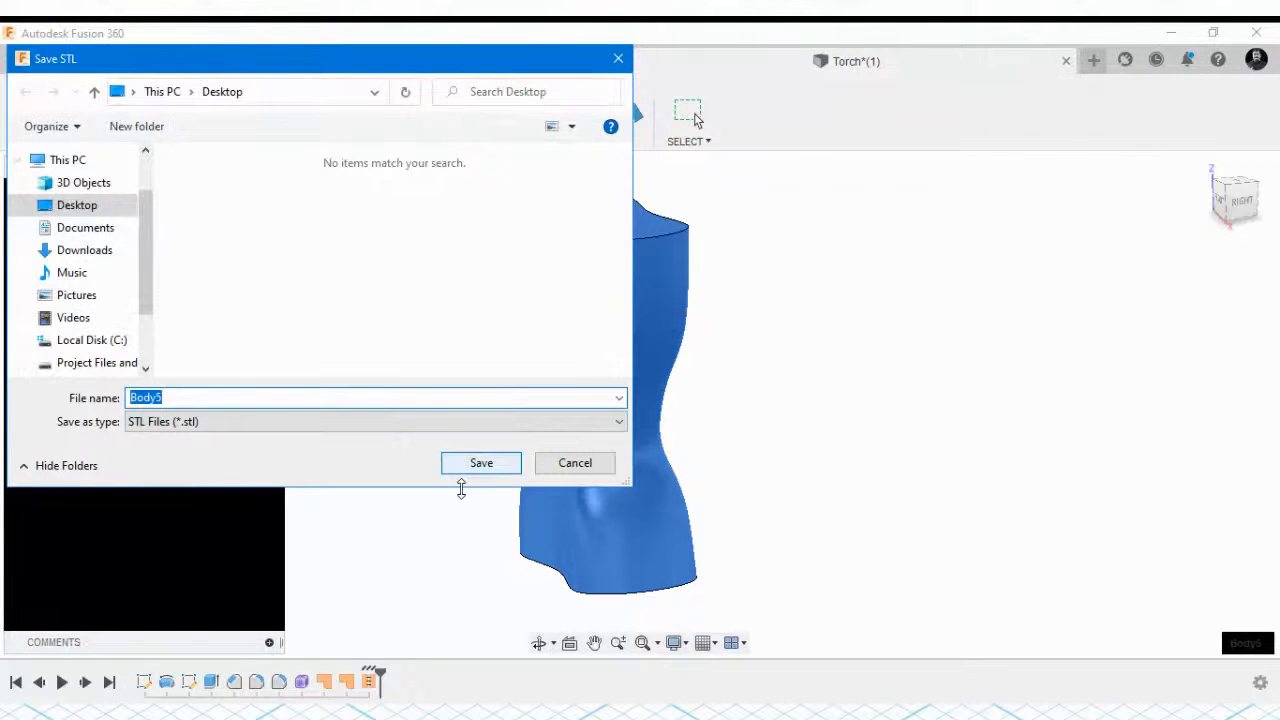
pyautogui.click(481, 463)
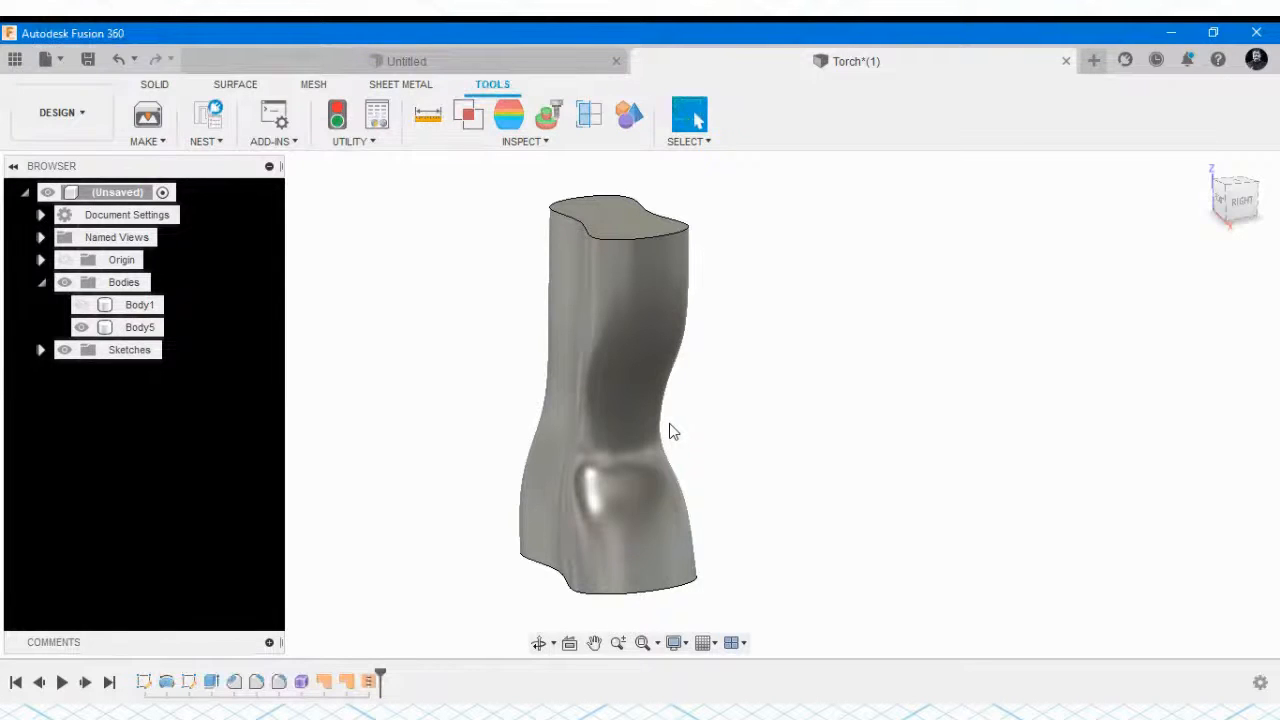
# Roll the timeline back to right after the handle's form feature and inspect its T-spline in form editing
pyautogui.click(580, 397)
pyautogui.moveTo(370, 681); pyautogui.dragTo(308, 681)
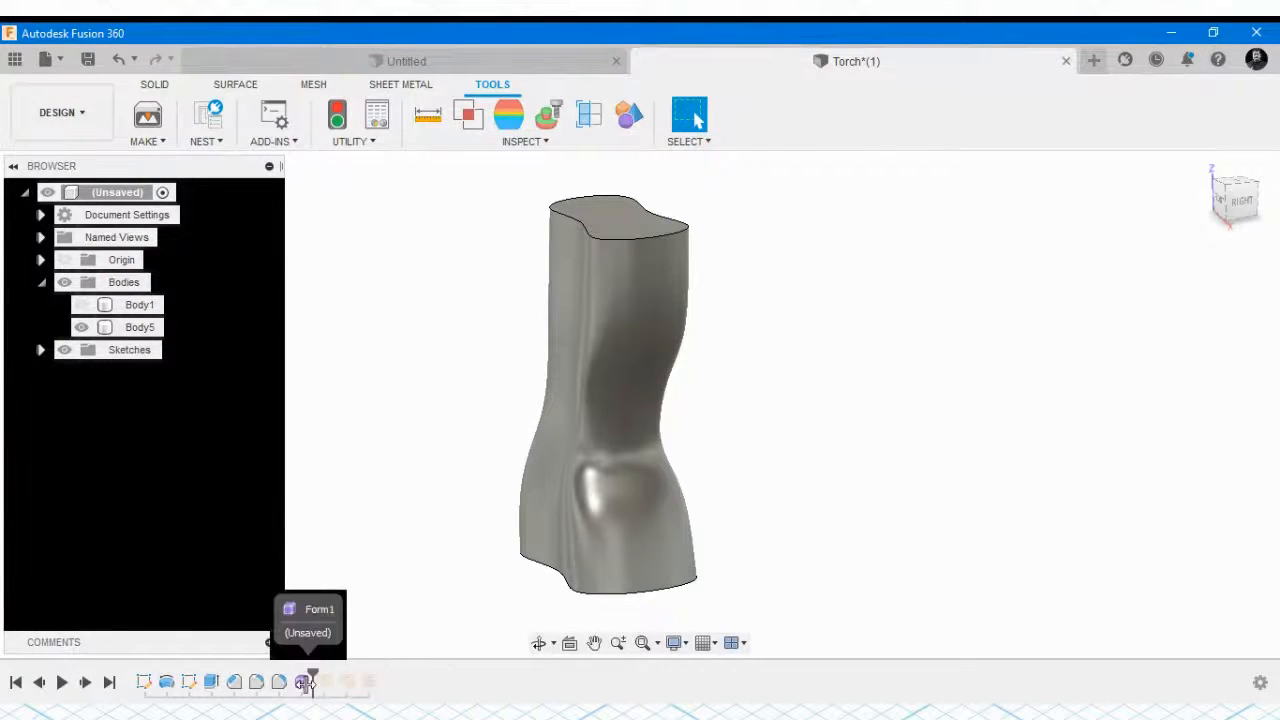
pyautogui.click(303, 683)
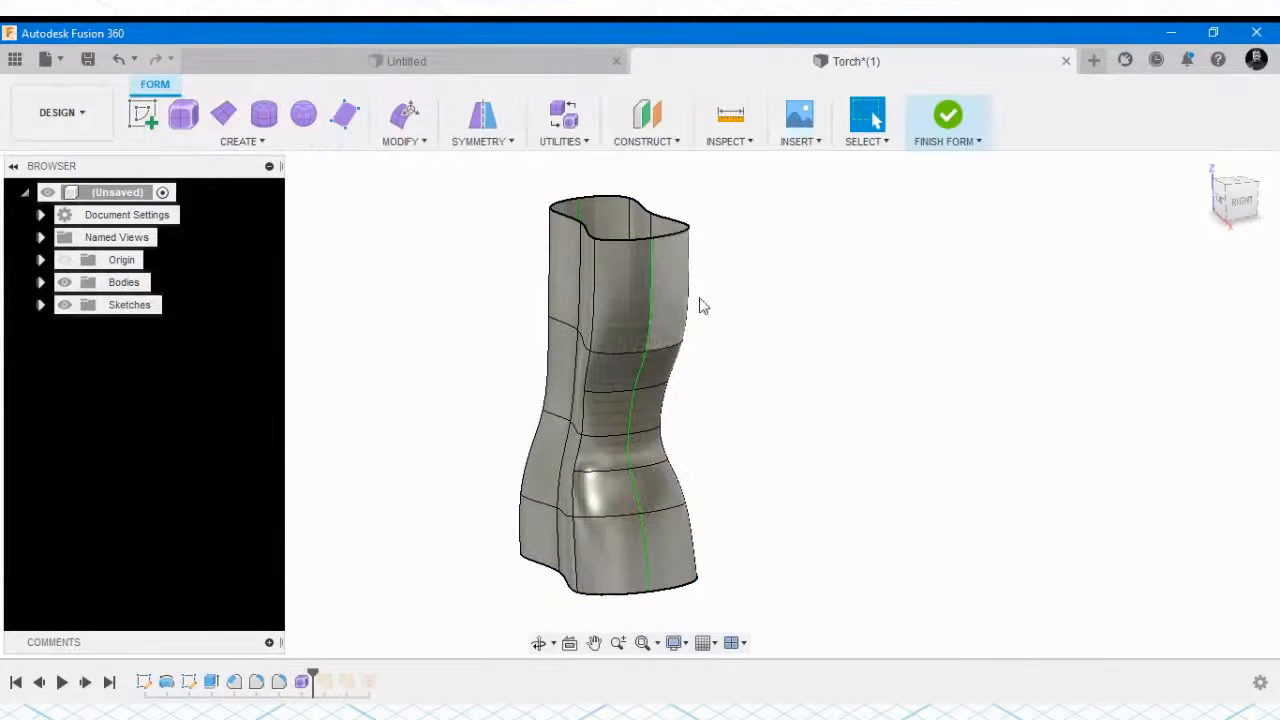
pyautogui.moveTo(649, 343)
pyautogui.keyDown('shift'); pyautogui.mouseDown(button='middle')
pyautogui.moveTo(706, 340)
pyautogui.moveTo(668, 338)
pyautogui.mouseUp(button='middle'); pyautogui.keyUp('shift')
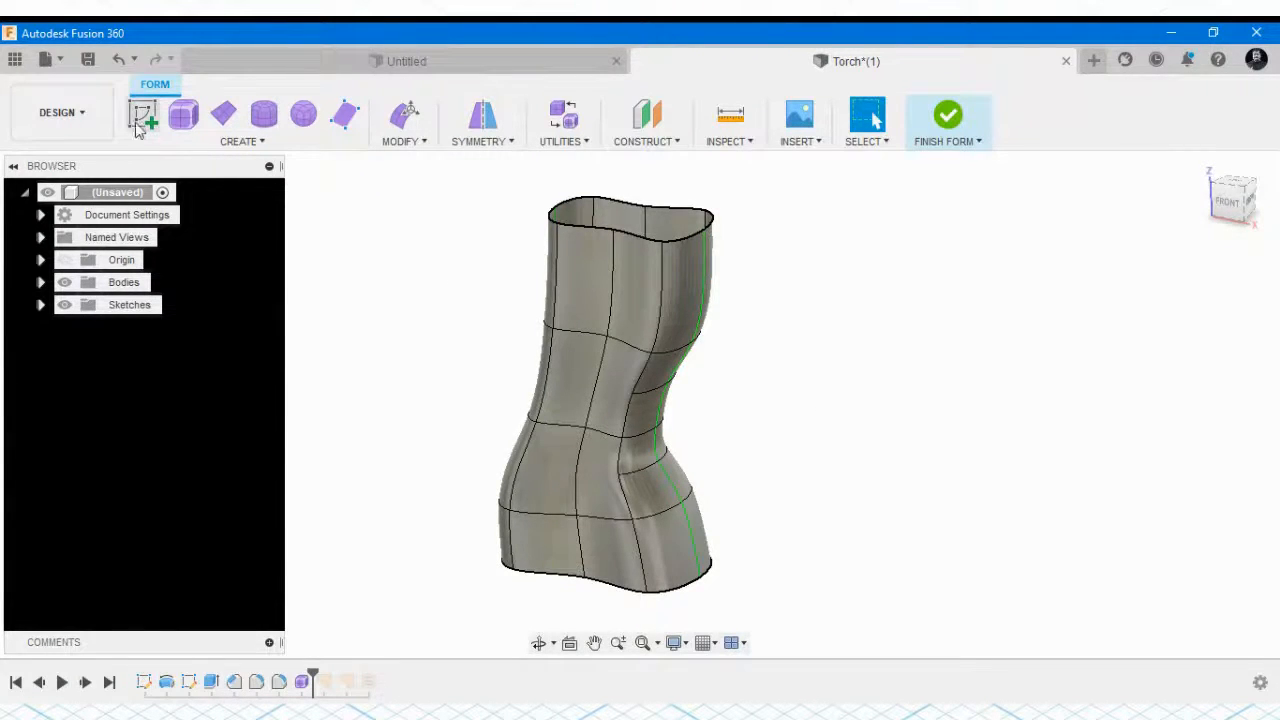
pyautogui.click(62, 60)
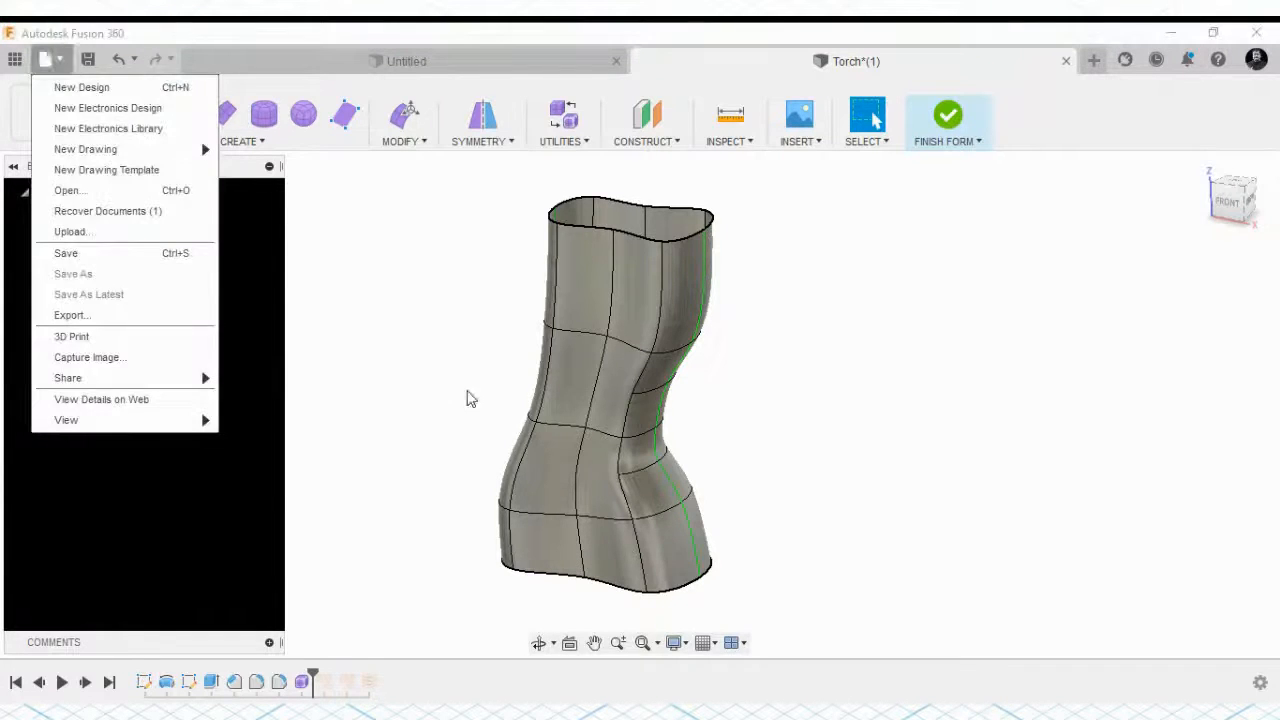
pyautogui.press('Escape')
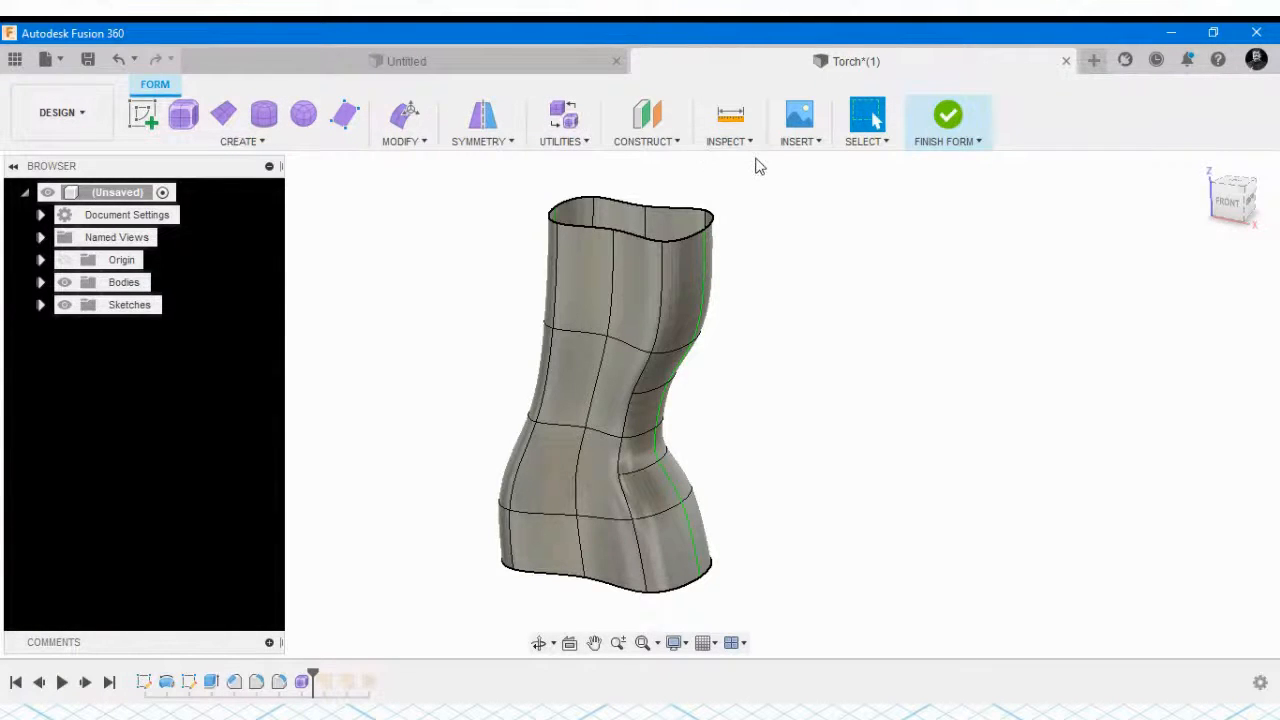
pyautogui.click(949, 117)
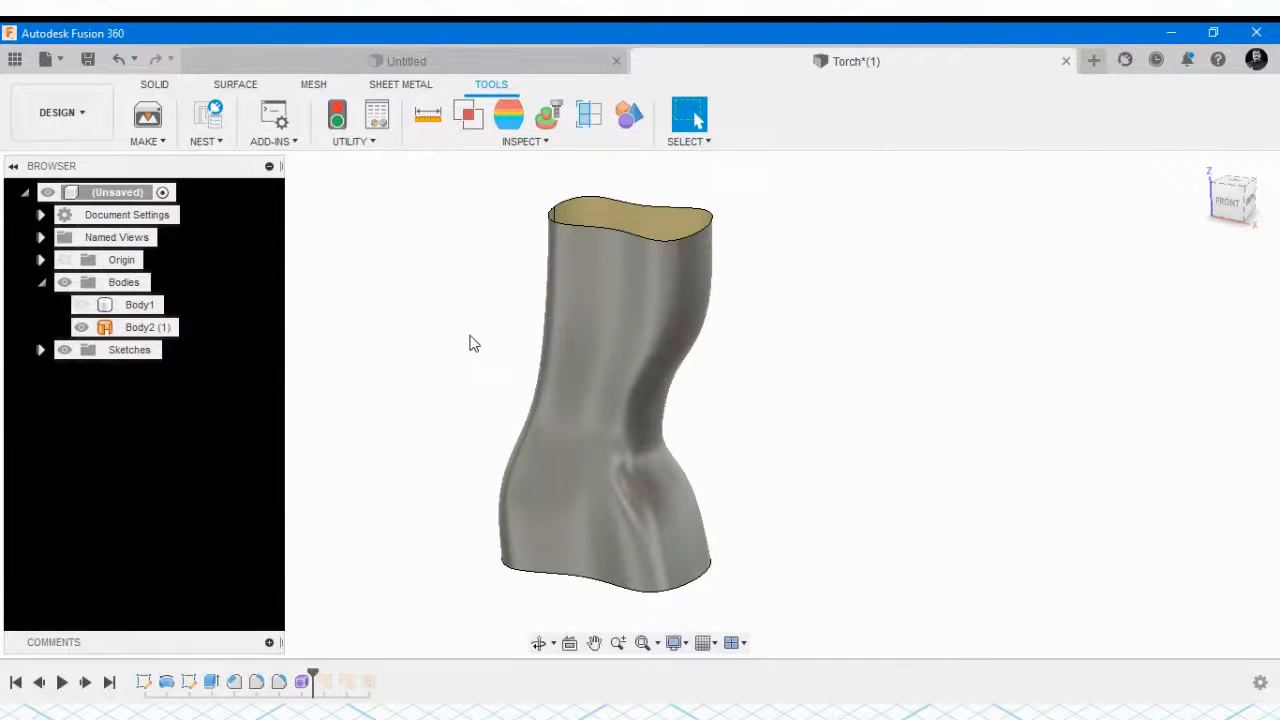
# Reopen the handle's form for editing and finish it without altering the shape
pyautogui.click(552, 302)
pyautogui.click(306, 682)
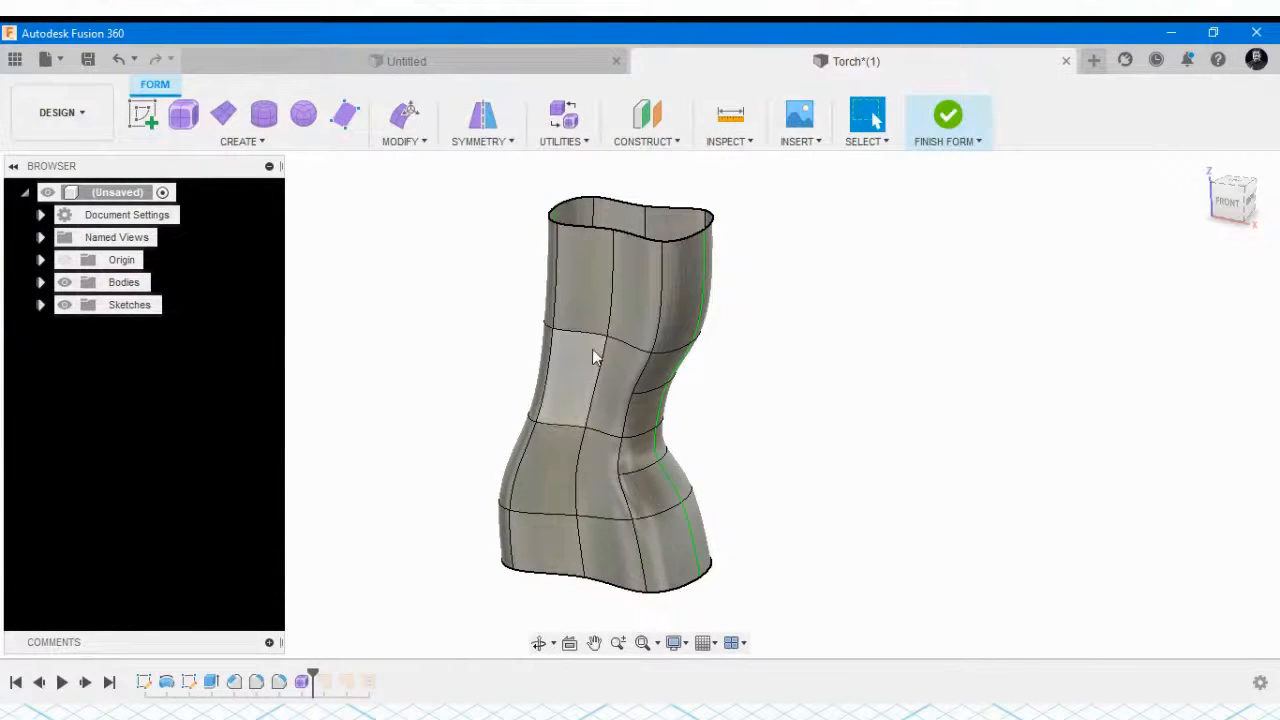
pyautogui.click(952, 117)
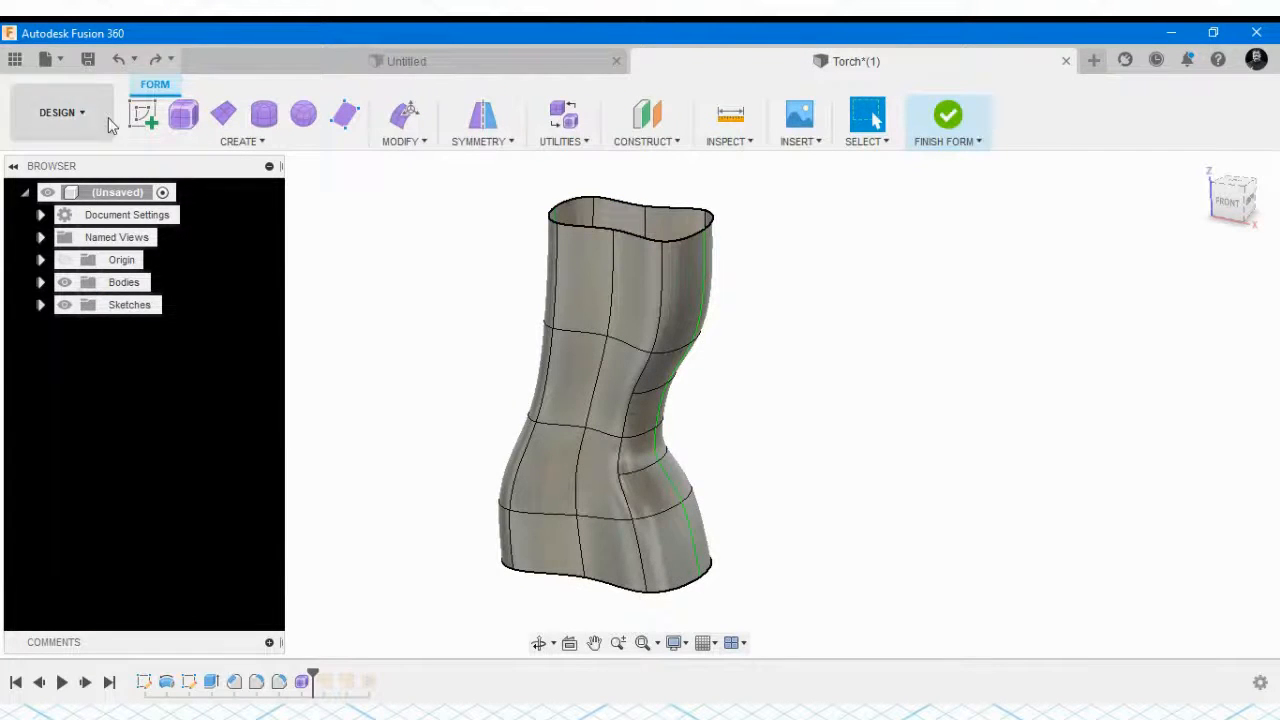
pyautogui.click(948, 118)
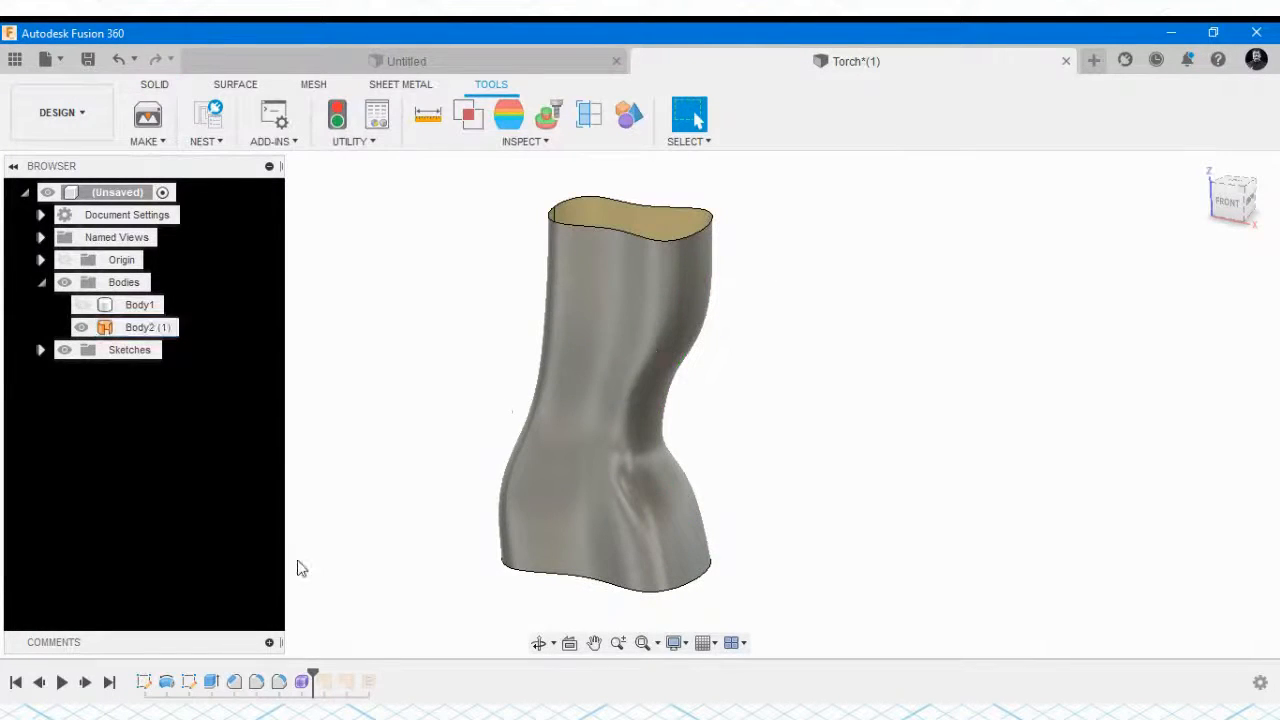
pyautogui.click(83, 305)
pyautogui.click(104, 306)
pyautogui.click(82, 305)
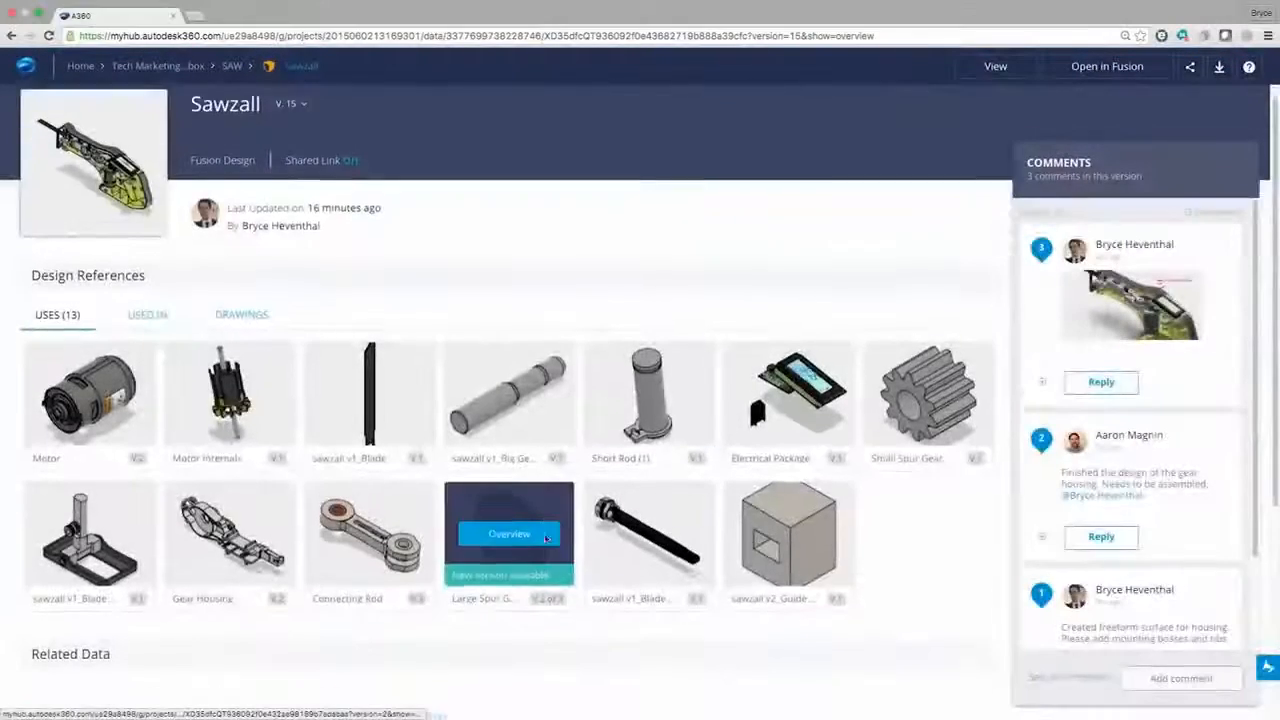
# On the Sawzall design's overview page in A360, show the related renderings and open the second one
pyautogui.scroll(-2, 545, 538)
pyautogui.click(377, 521)
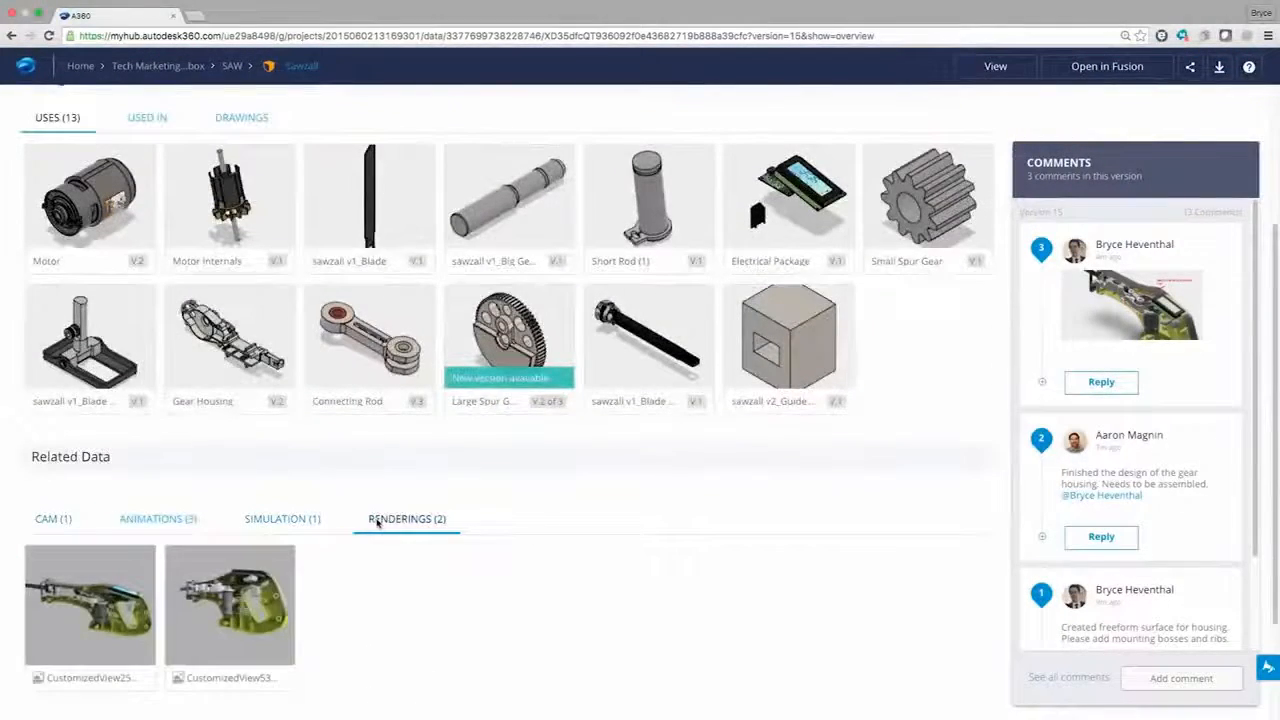
pyautogui.click(240, 606)
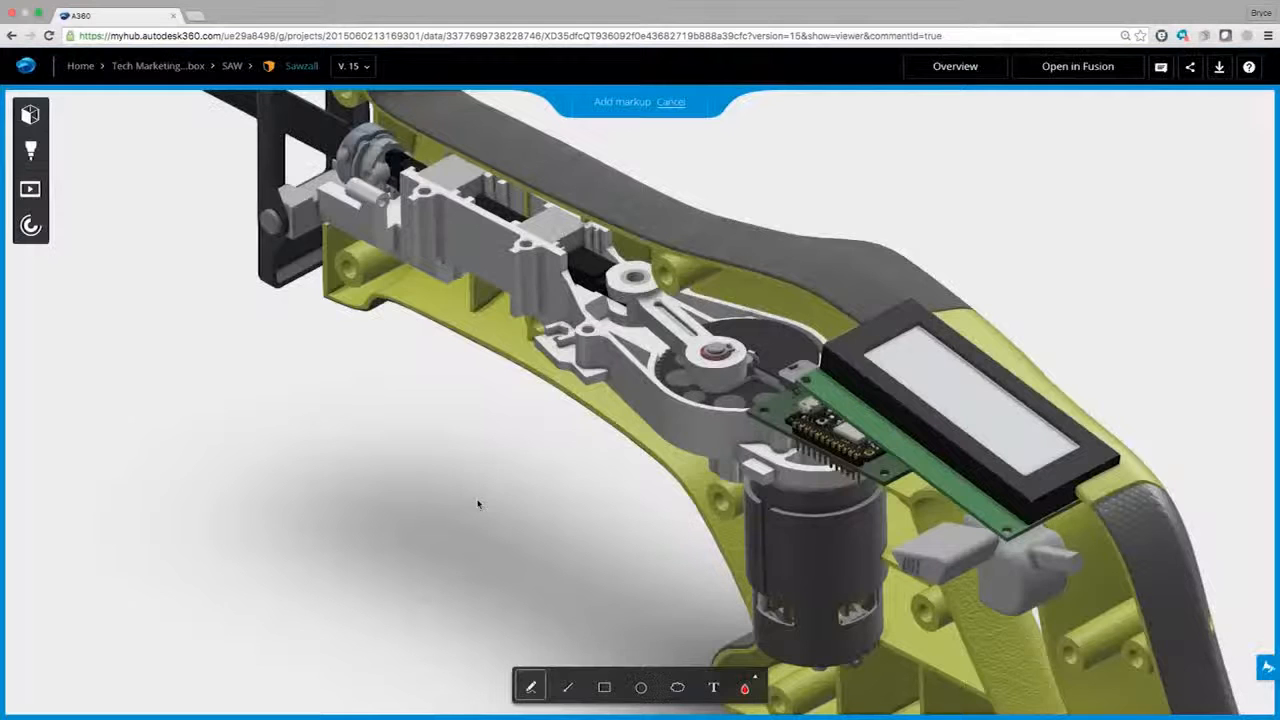
# Circle the Sawzall's connecting rod, add an arrow and the text "Increase Length of Connecting Rod", and save the markup
pyautogui.moveTo(586, 392)
pyautogui.mouseDown()
pyautogui.moveTo(700, 426)
pyautogui.moveTo(576, 360)
pyautogui.moveTo(590, 398)
pyautogui.mouseUp()
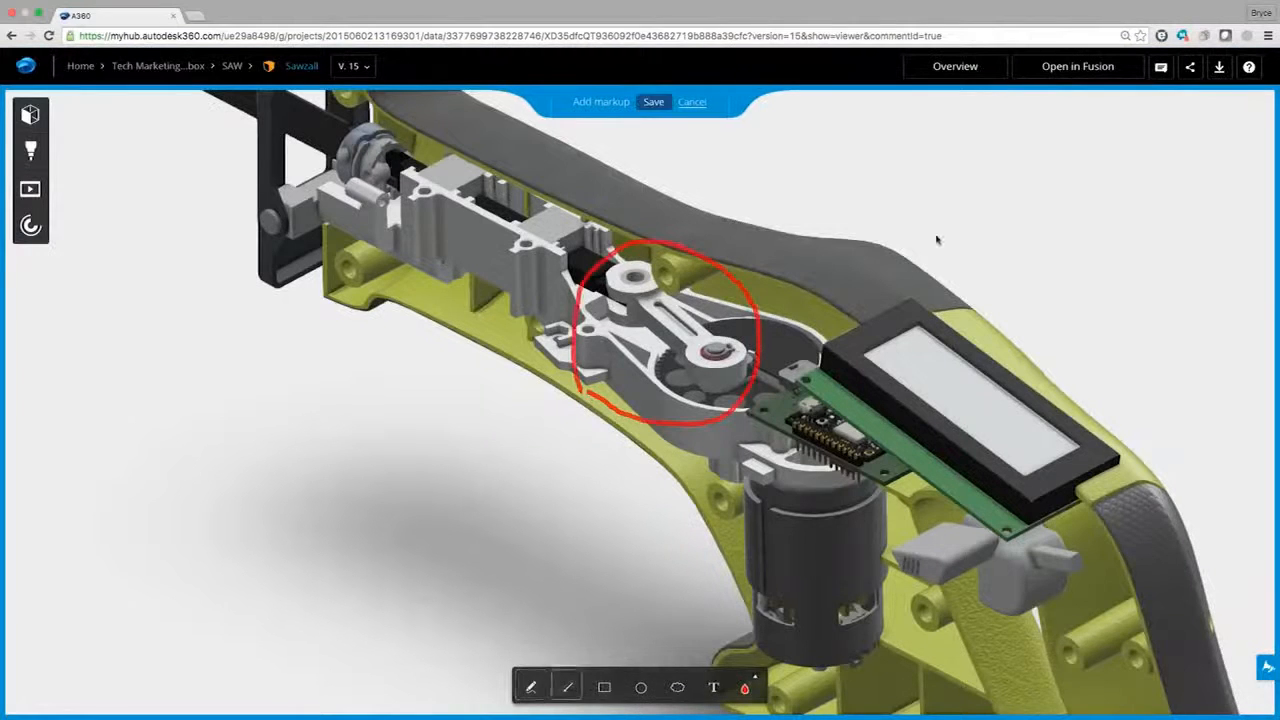
pyautogui.moveTo(937, 240); pyautogui.dragTo(770, 300)
pyautogui.click(713, 687)
pyautogui.write('Increase L')
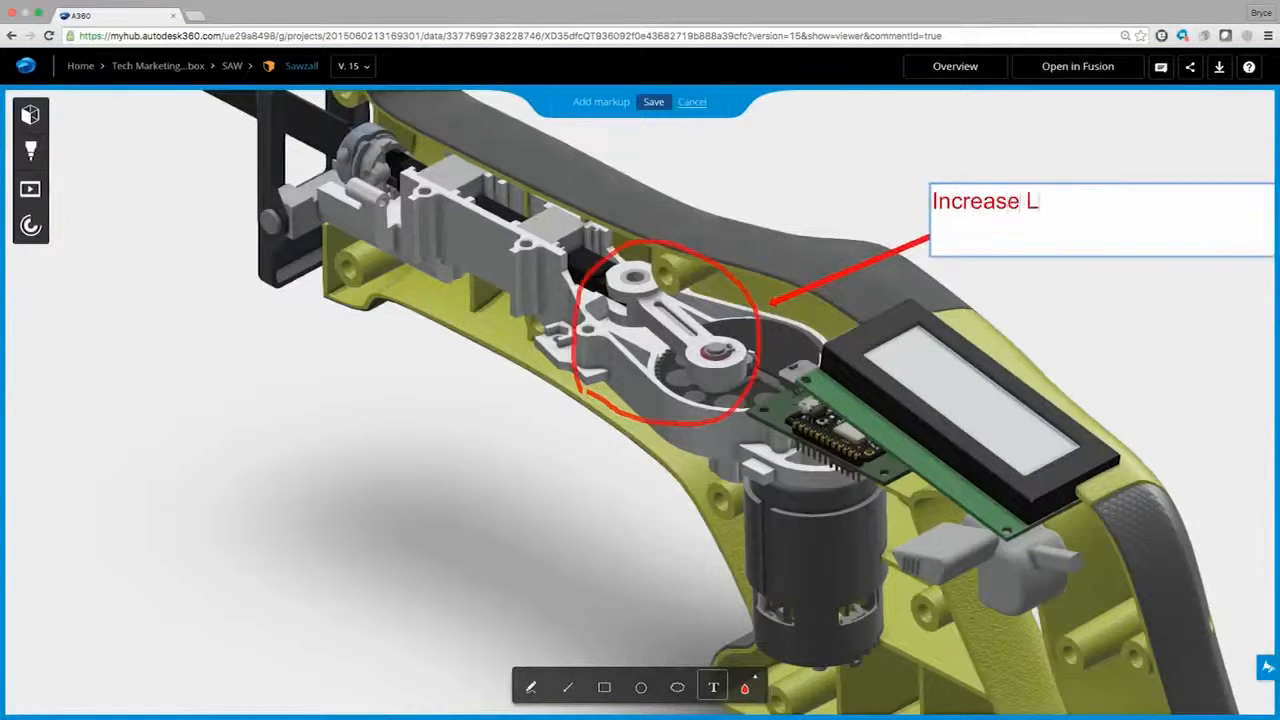
pyautogui.write('ength of Connecting Rod')
pyautogui.click(978, 256)
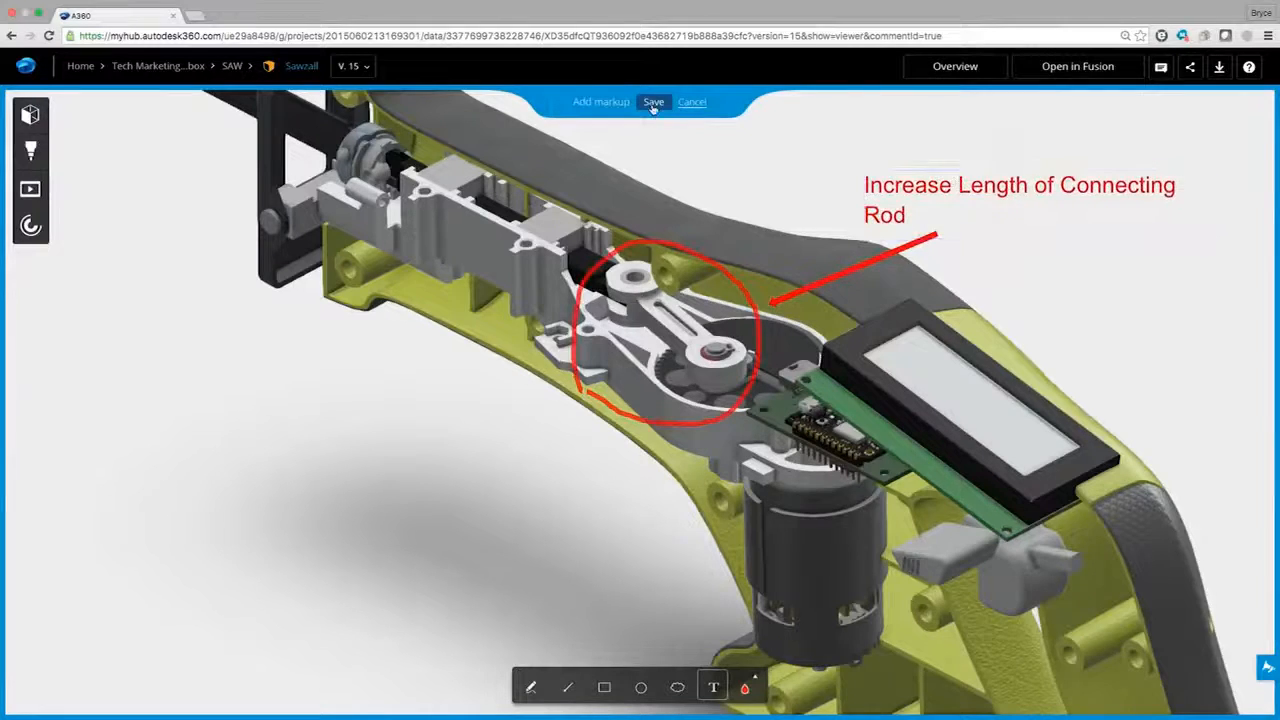
pyautogui.click(653, 102)
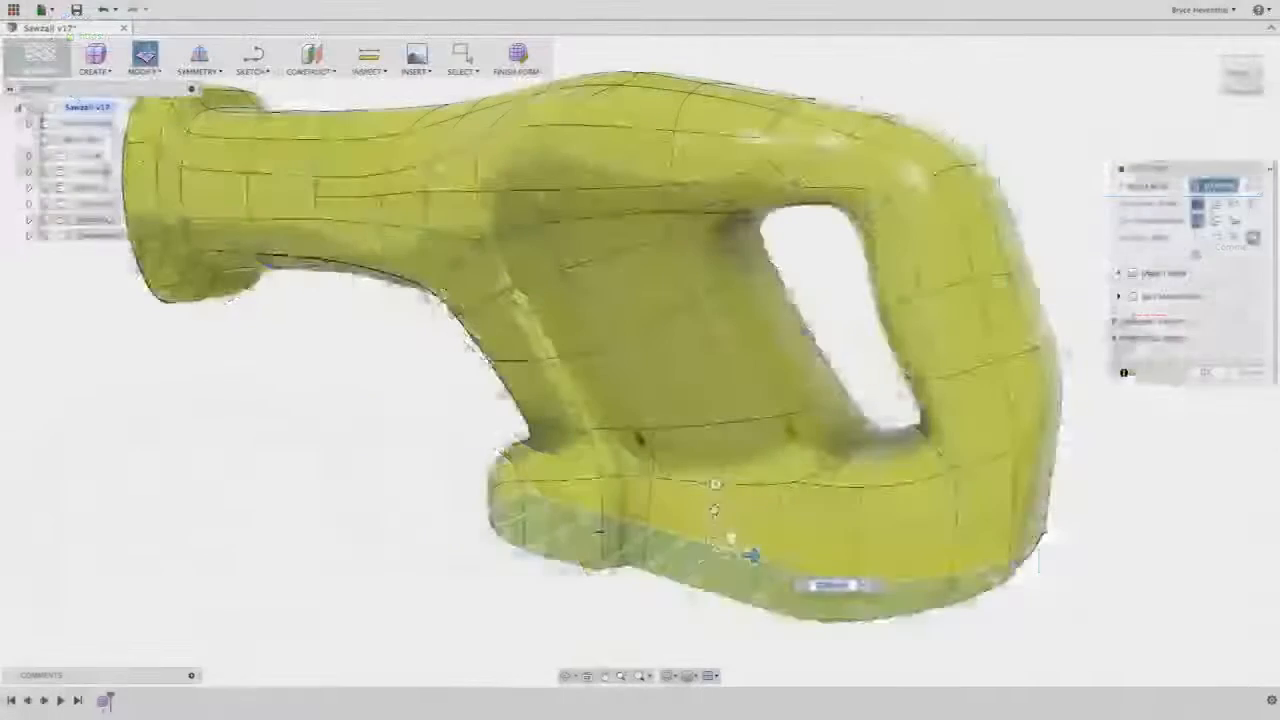
# Switch to Fusion 360 and reshape the Sawzall housing's lower part and rear handle faces with Edit Form
pyautogui.moveTo(715, 518); pyautogui.dragTo(706, 466)
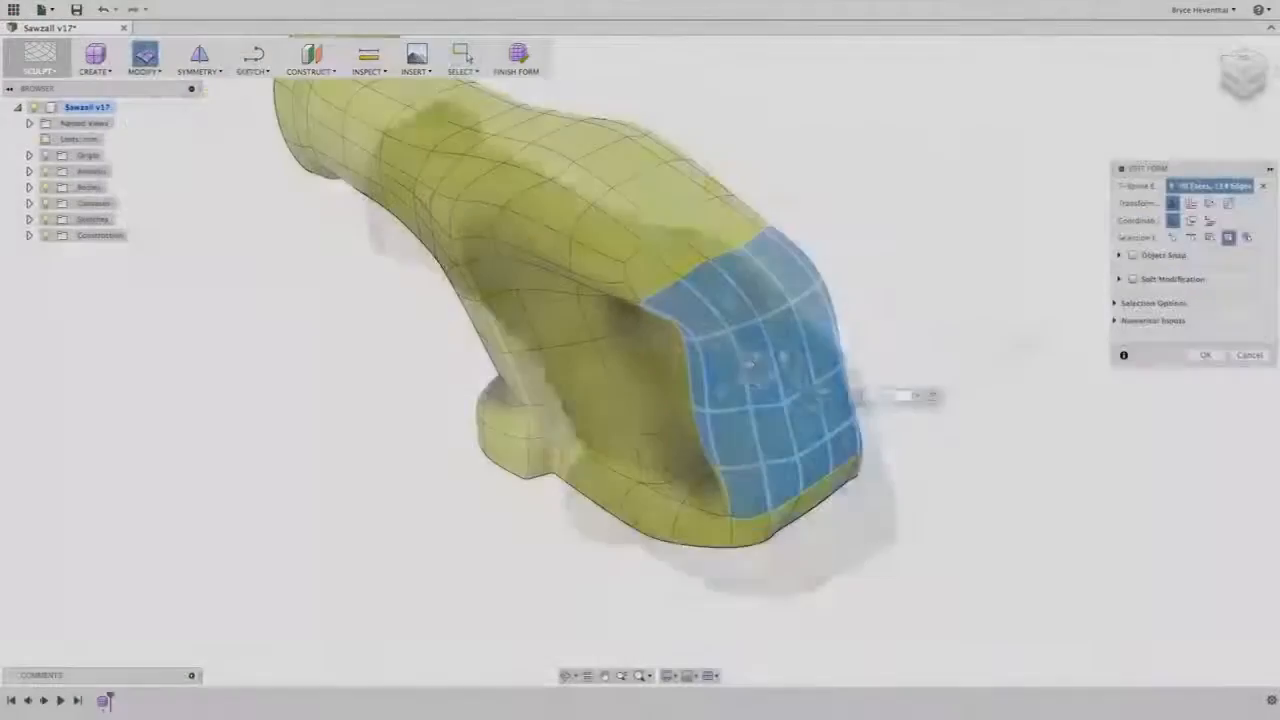
pyautogui.moveTo(757, 363); pyautogui.dragTo(752, 365)
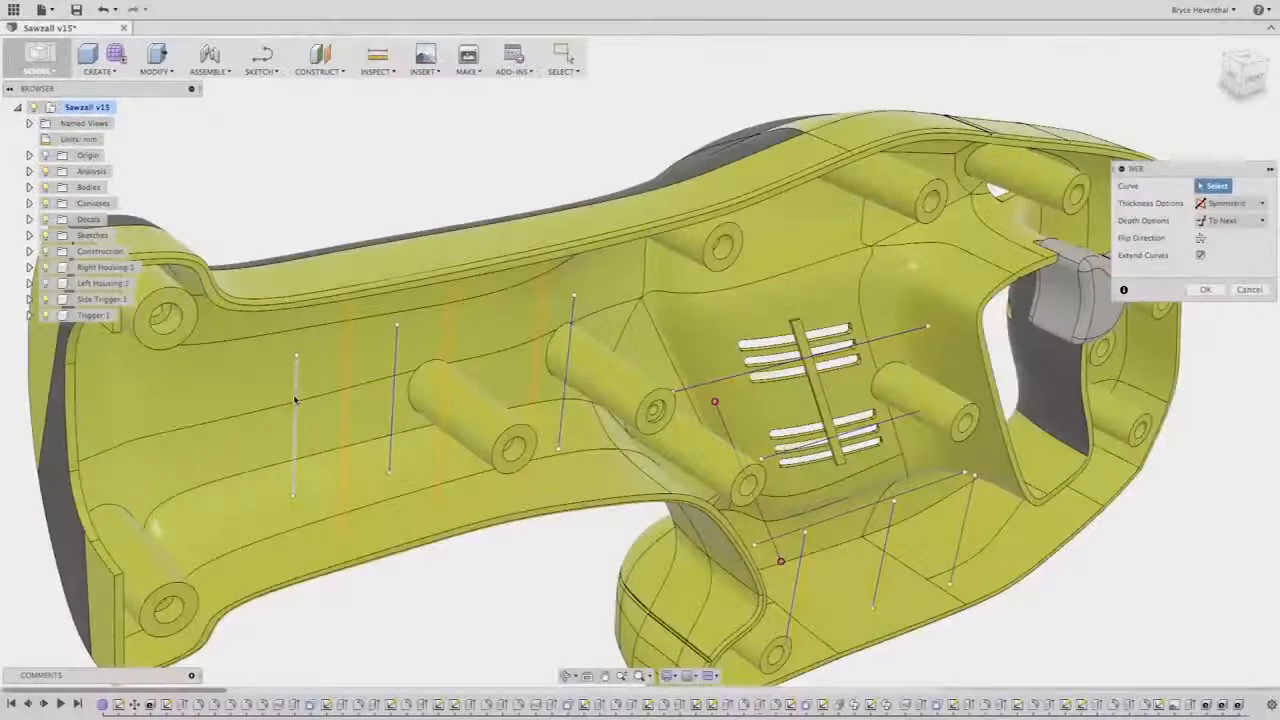
# Create web ribs from the three upright sketch lines in the housing's barrel section, using symmetric thickness and To Next depth
pyautogui.click(414, 380)
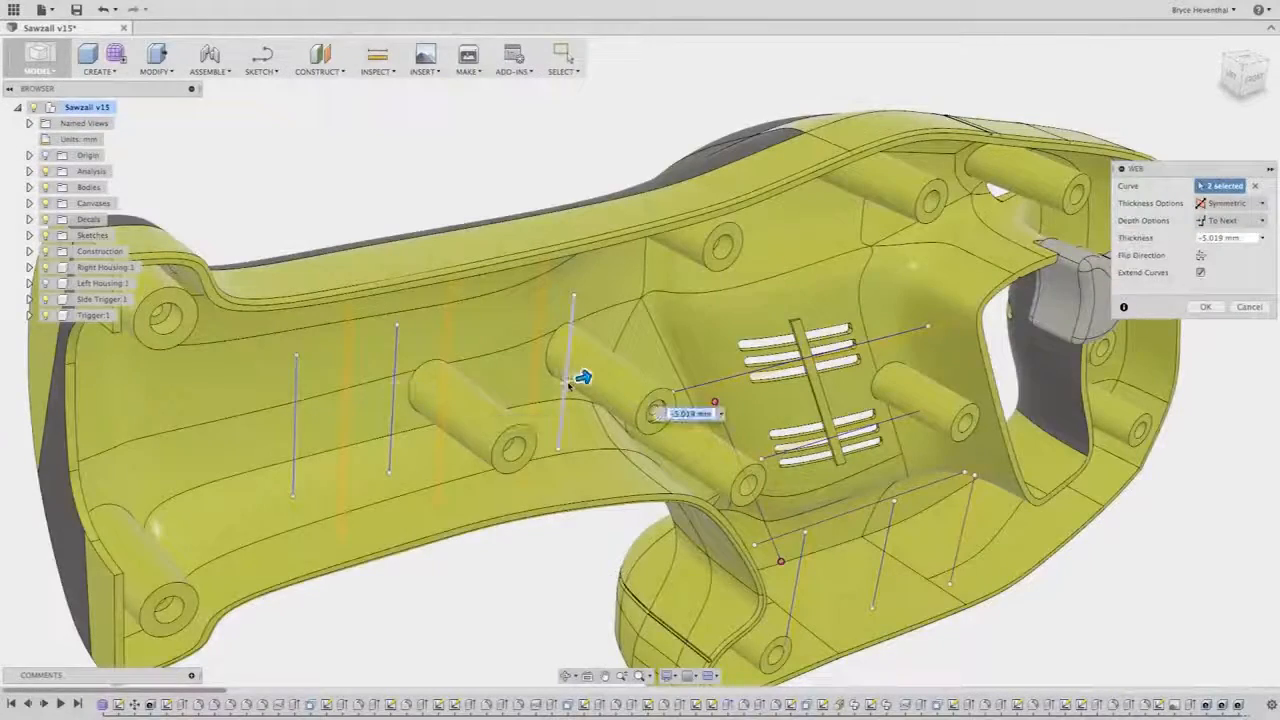
pyautogui.press('Return')
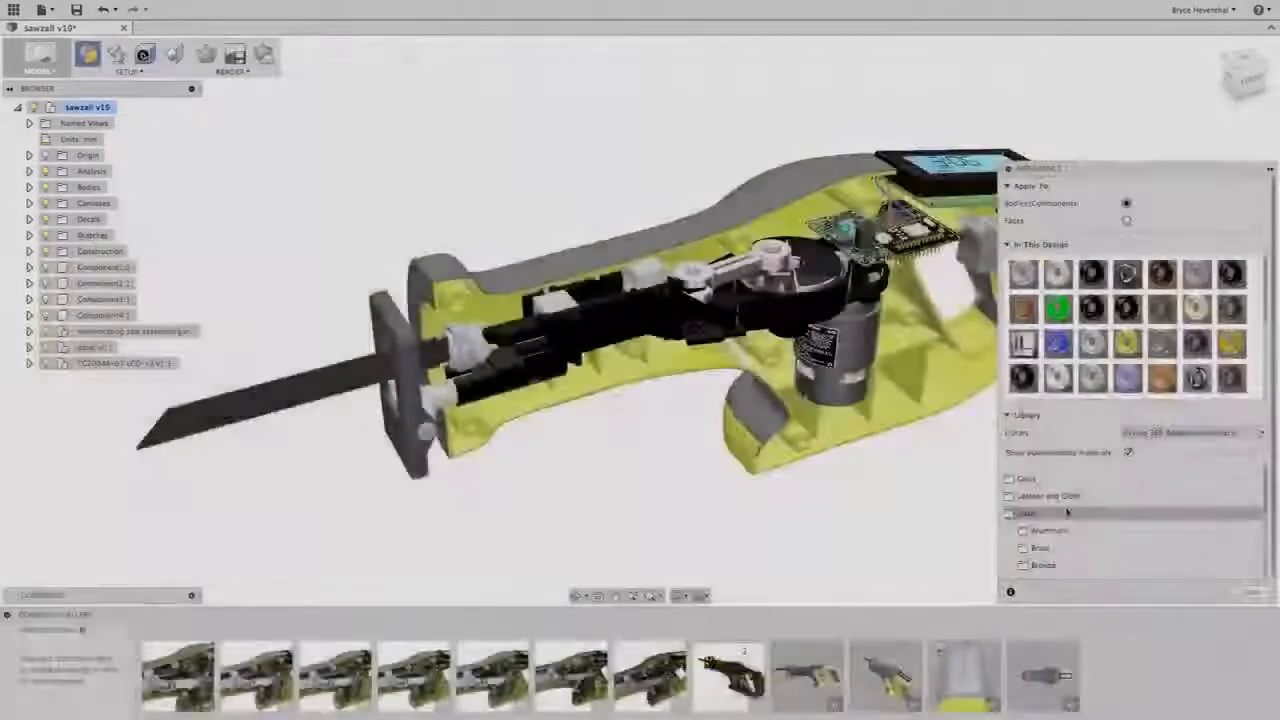
# Apply an aluminum appearance from the Fusion 360 Appearance Library to the saw's gear housing
pyautogui.scroll(-3, 1130, 520)
pyautogui.keyDown('shift'); pyautogui.moveTo(760, 357); pyautogui.dragTo(723, 366, button='middle'); pyautogui.keyUp('shift')
pyautogui.scroll(3, 700, 313)
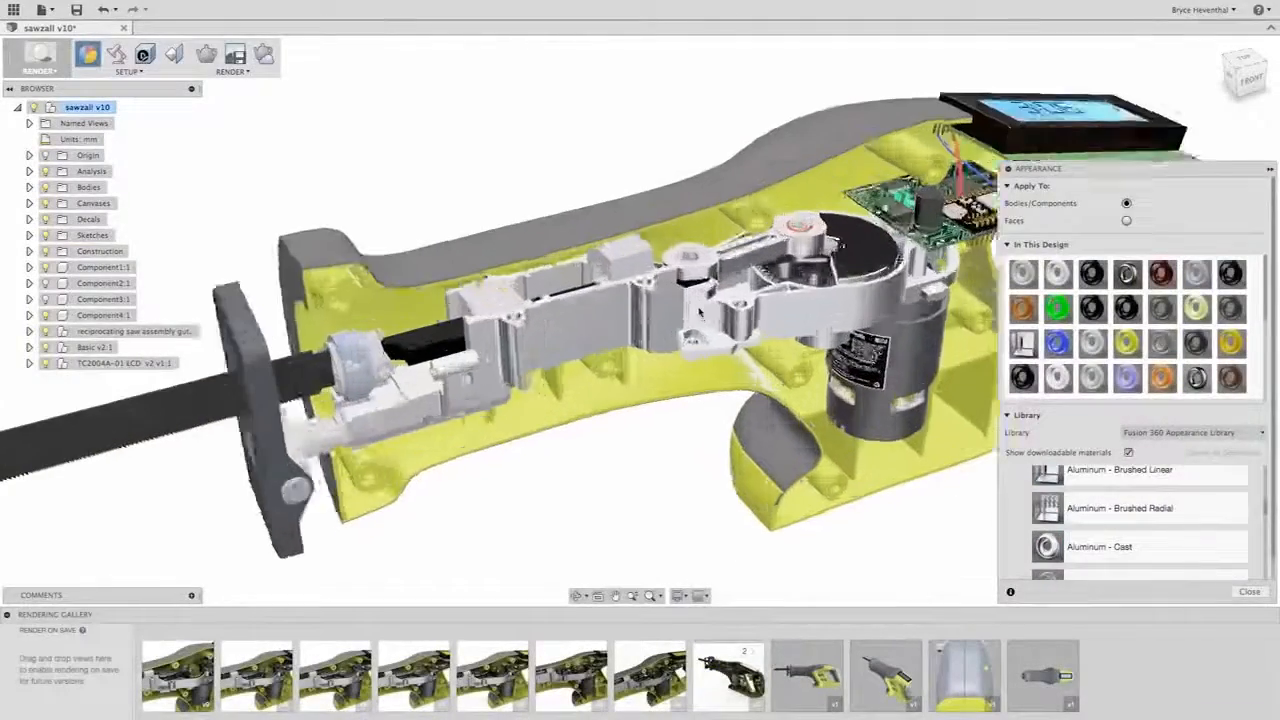
pyautogui.click(209, 56)
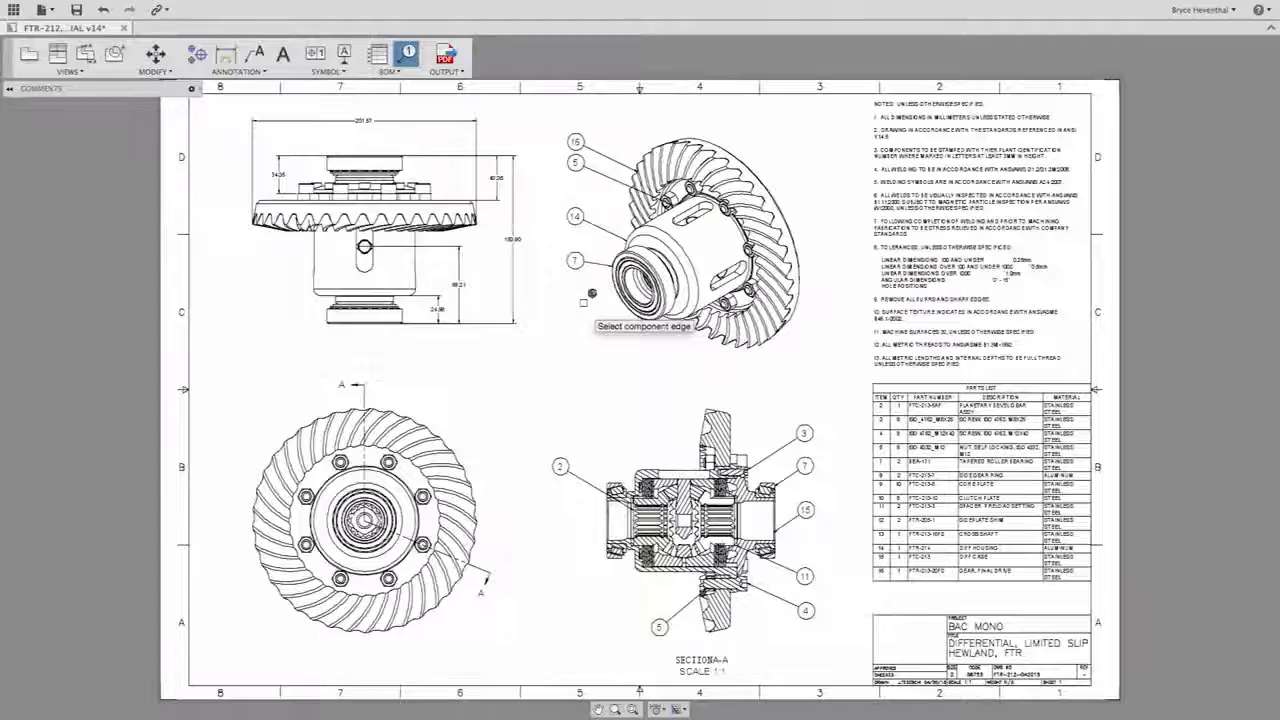
# In the differential drawing, add a parts balloon to the upper case edge in section view A-A
pyautogui.scroll(5, 686, 537)
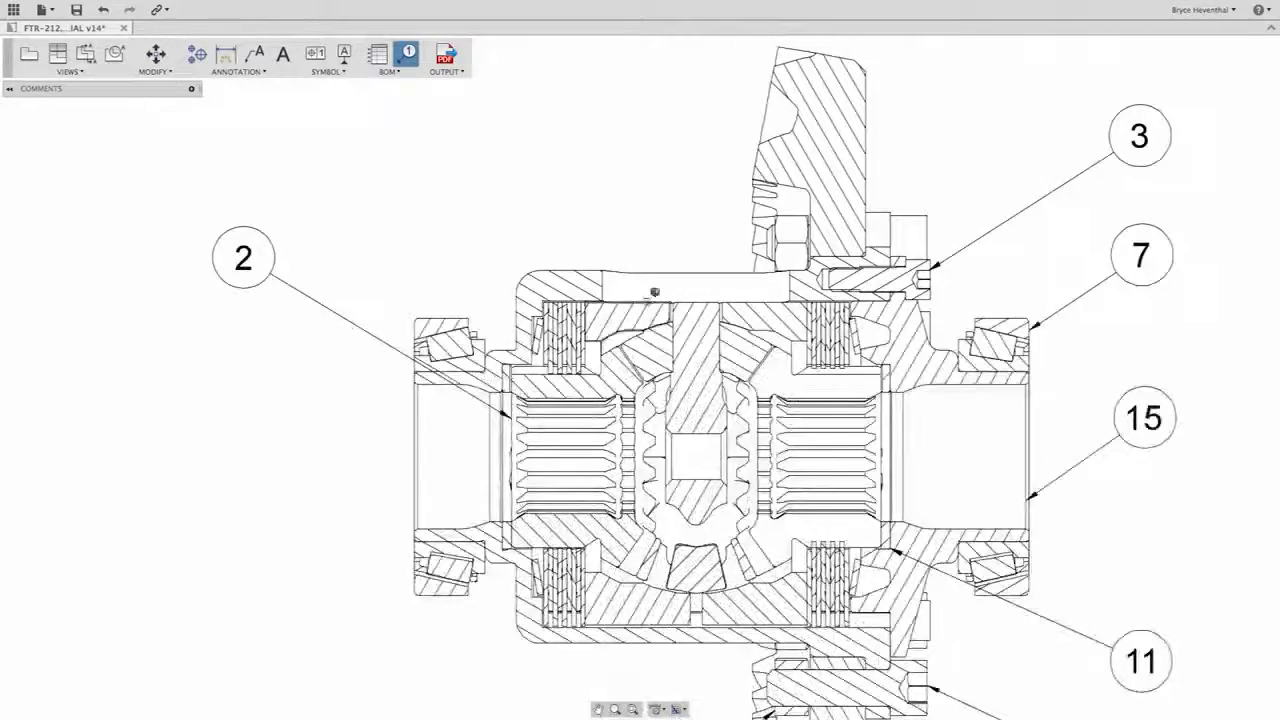
pyautogui.click(640, 270)
pyautogui.click(596, 171)
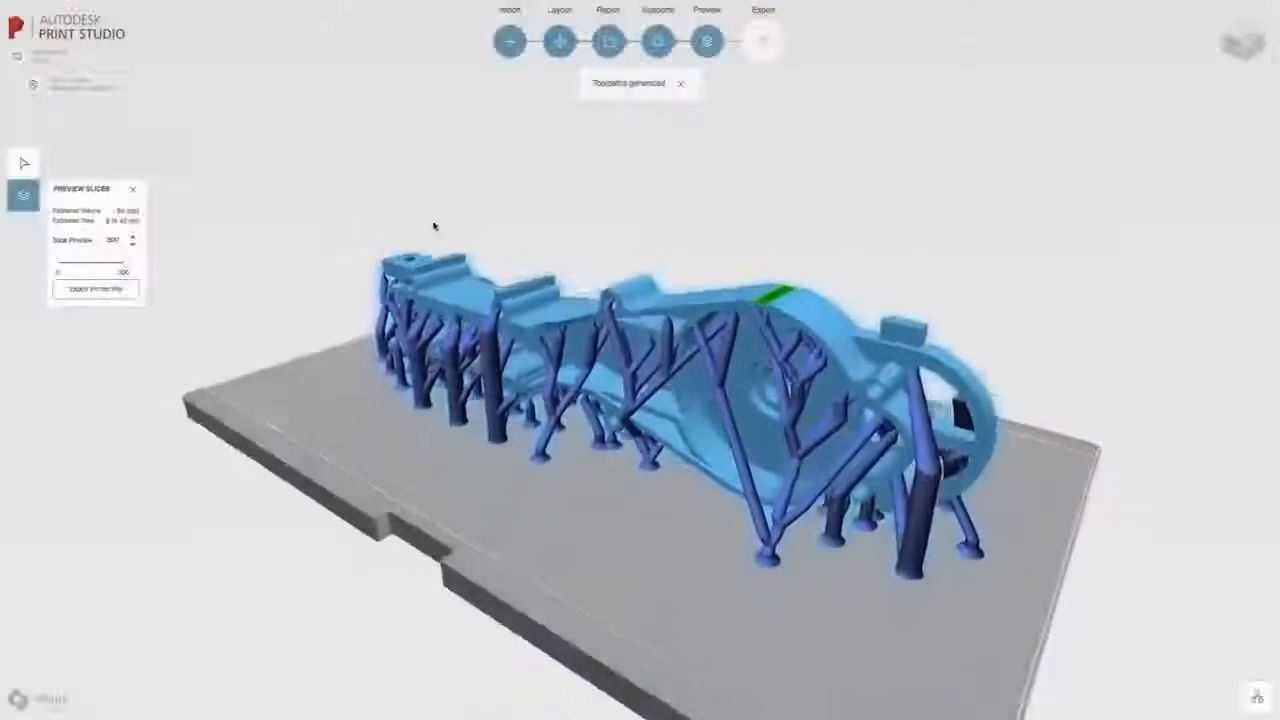
# Switch to Print Studio and scrub the slice preview of the supported housing print
pyautogui.moveTo(121, 268)
pyautogui.mouseDown()
pyautogui.moveTo(90, 266)
pyautogui.moveTo(118, 266)
pyautogui.mouseUp()
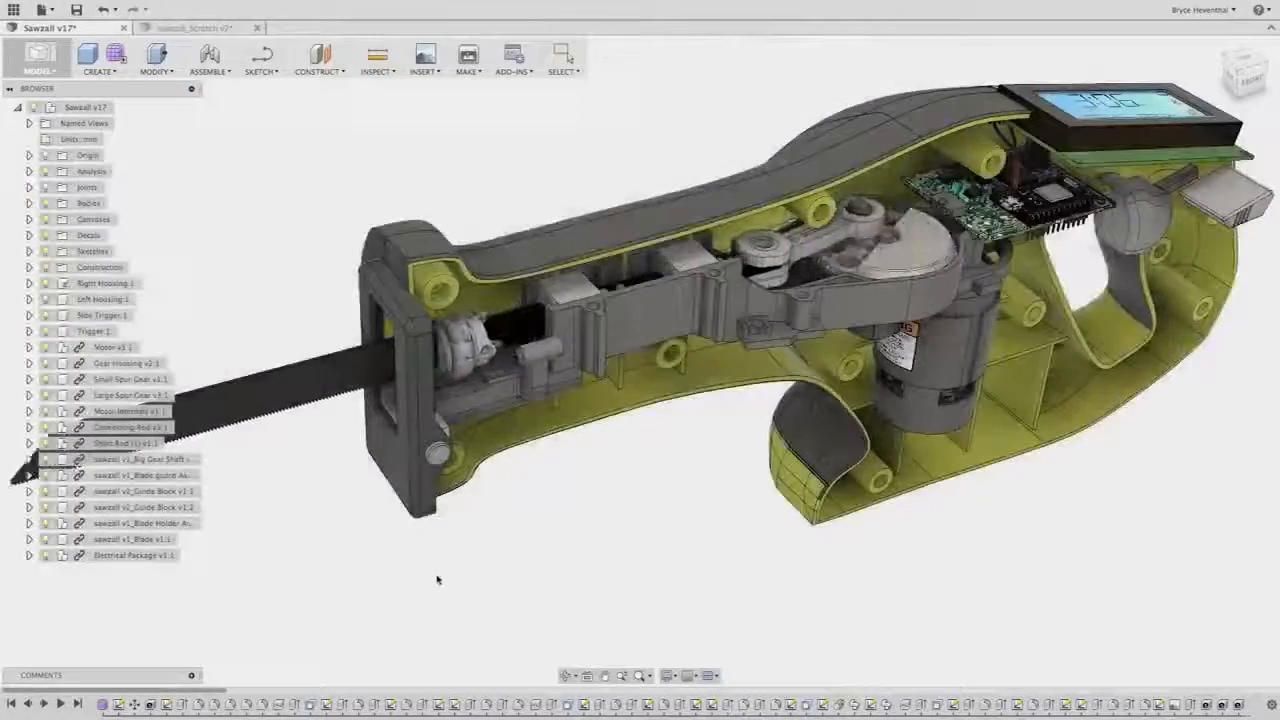